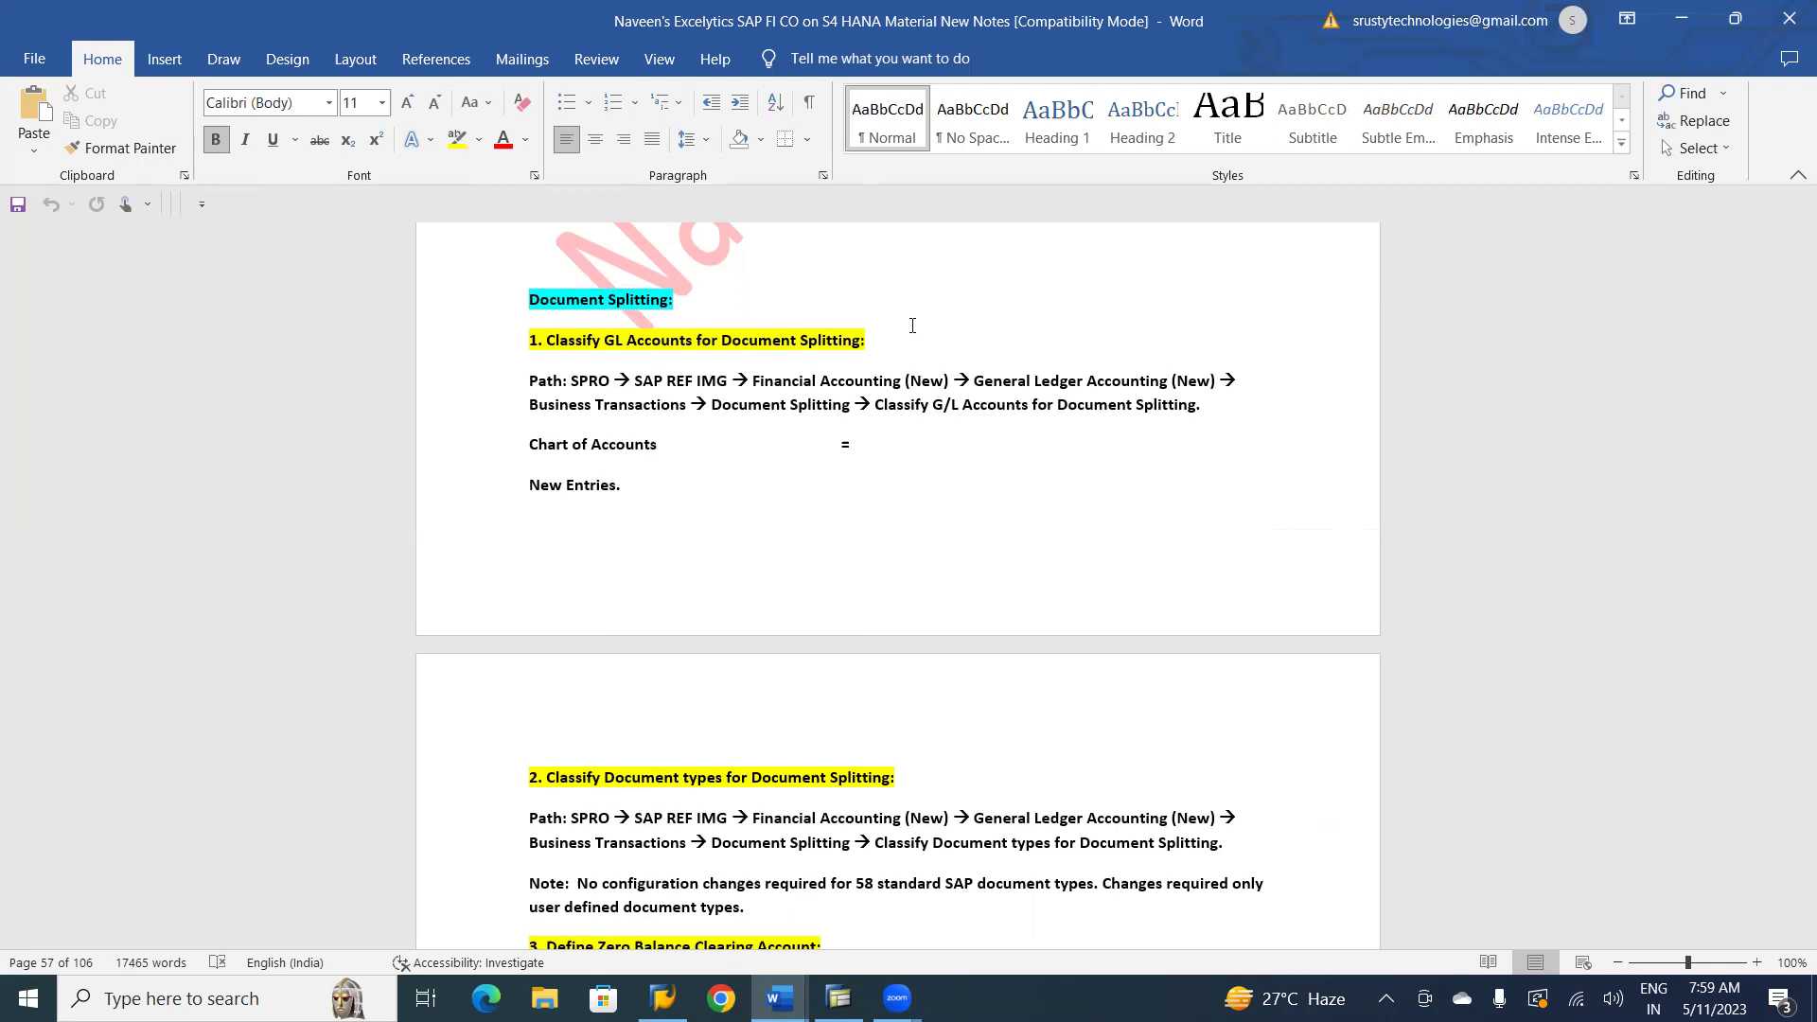
# - Switch to the SAP Easy Access window and open the SAP Reference IMG through transaction SPRO
pyautogui.hotkey('alt', 'Tab')
pyautogui.hotkey('alt', 'Tab')
pyautogui.hotkey('alt', 'Tab')
pyautogui.hotkey('alt', 'Tab')
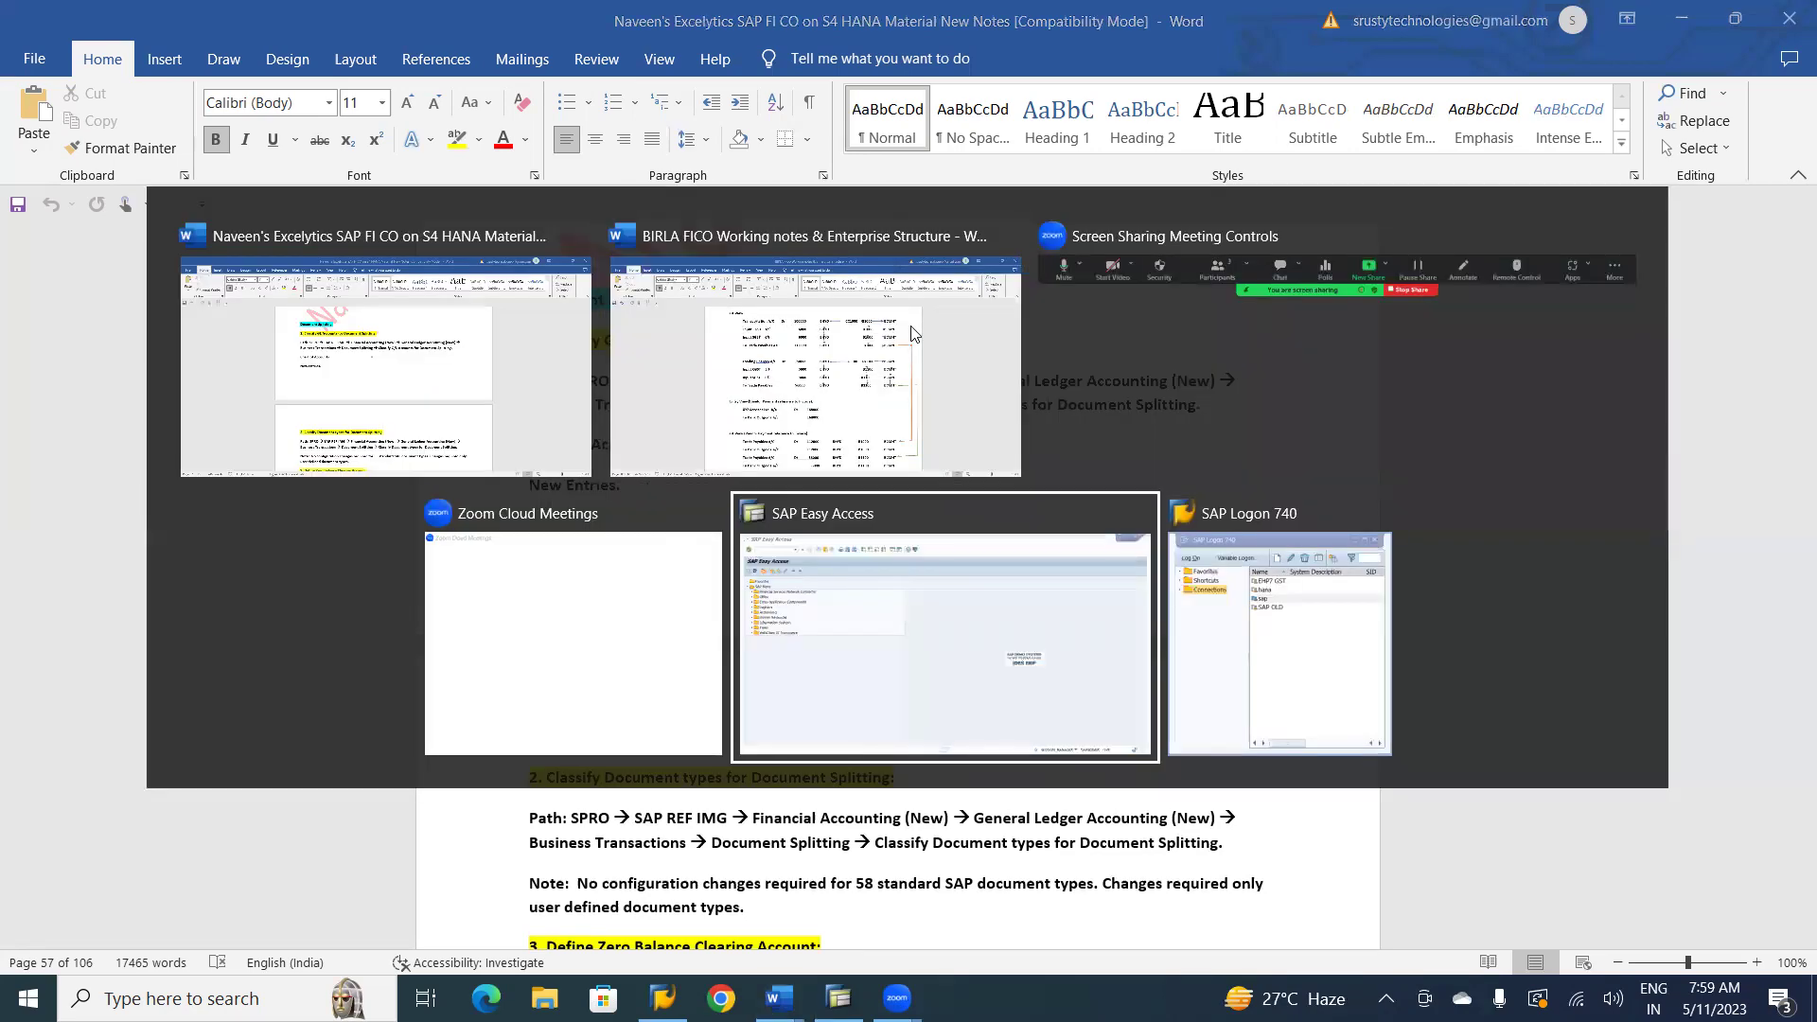
pyautogui.write('SPRO')
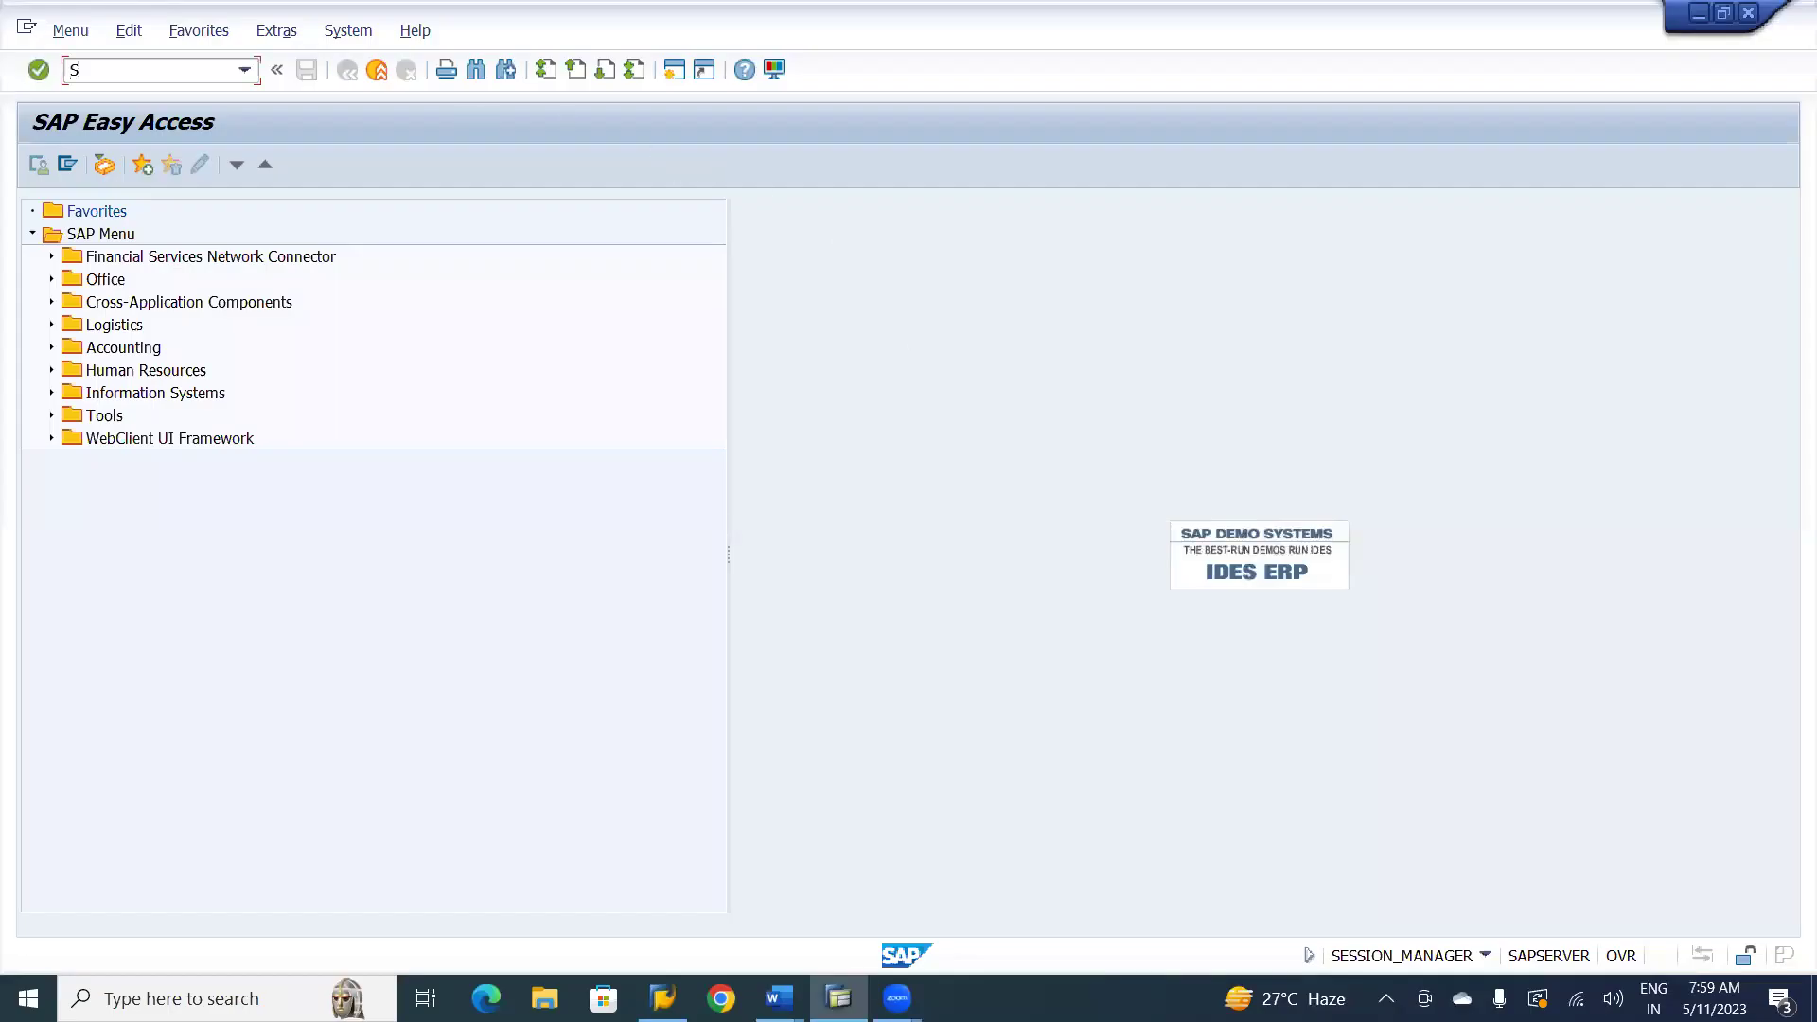
pyautogui.press('Return')
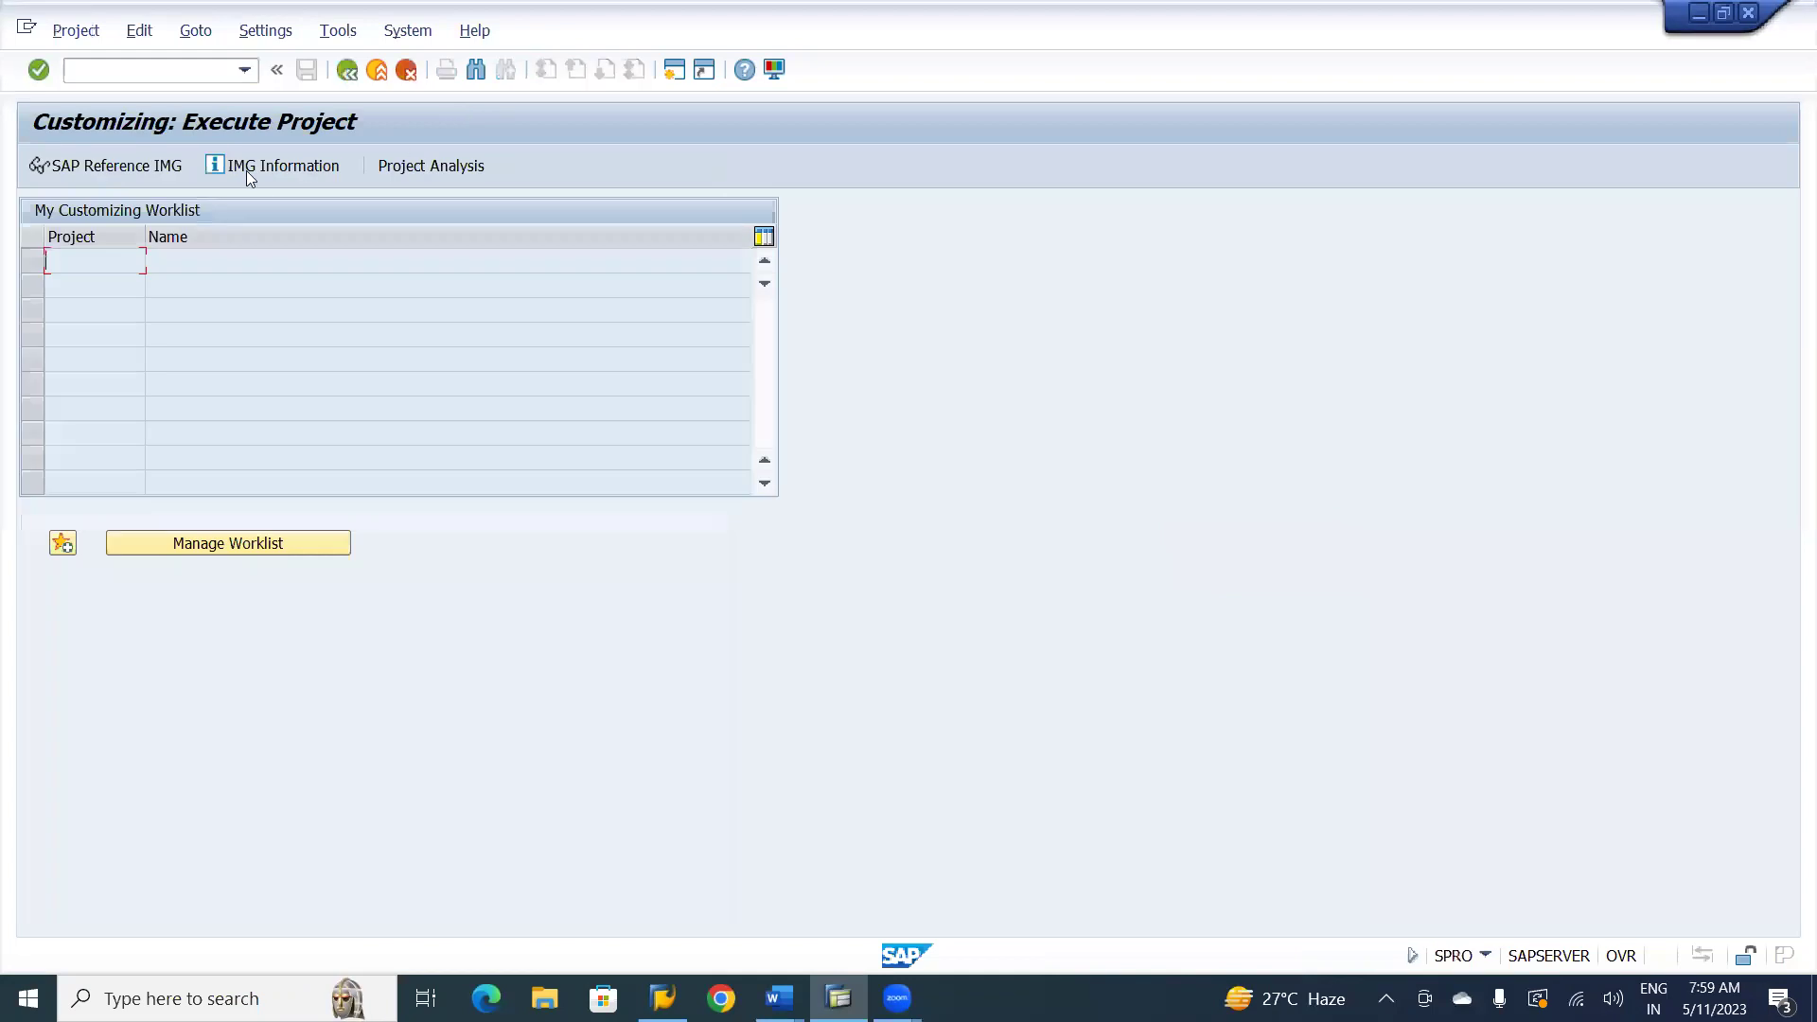
pyautogui.click(138, 166)
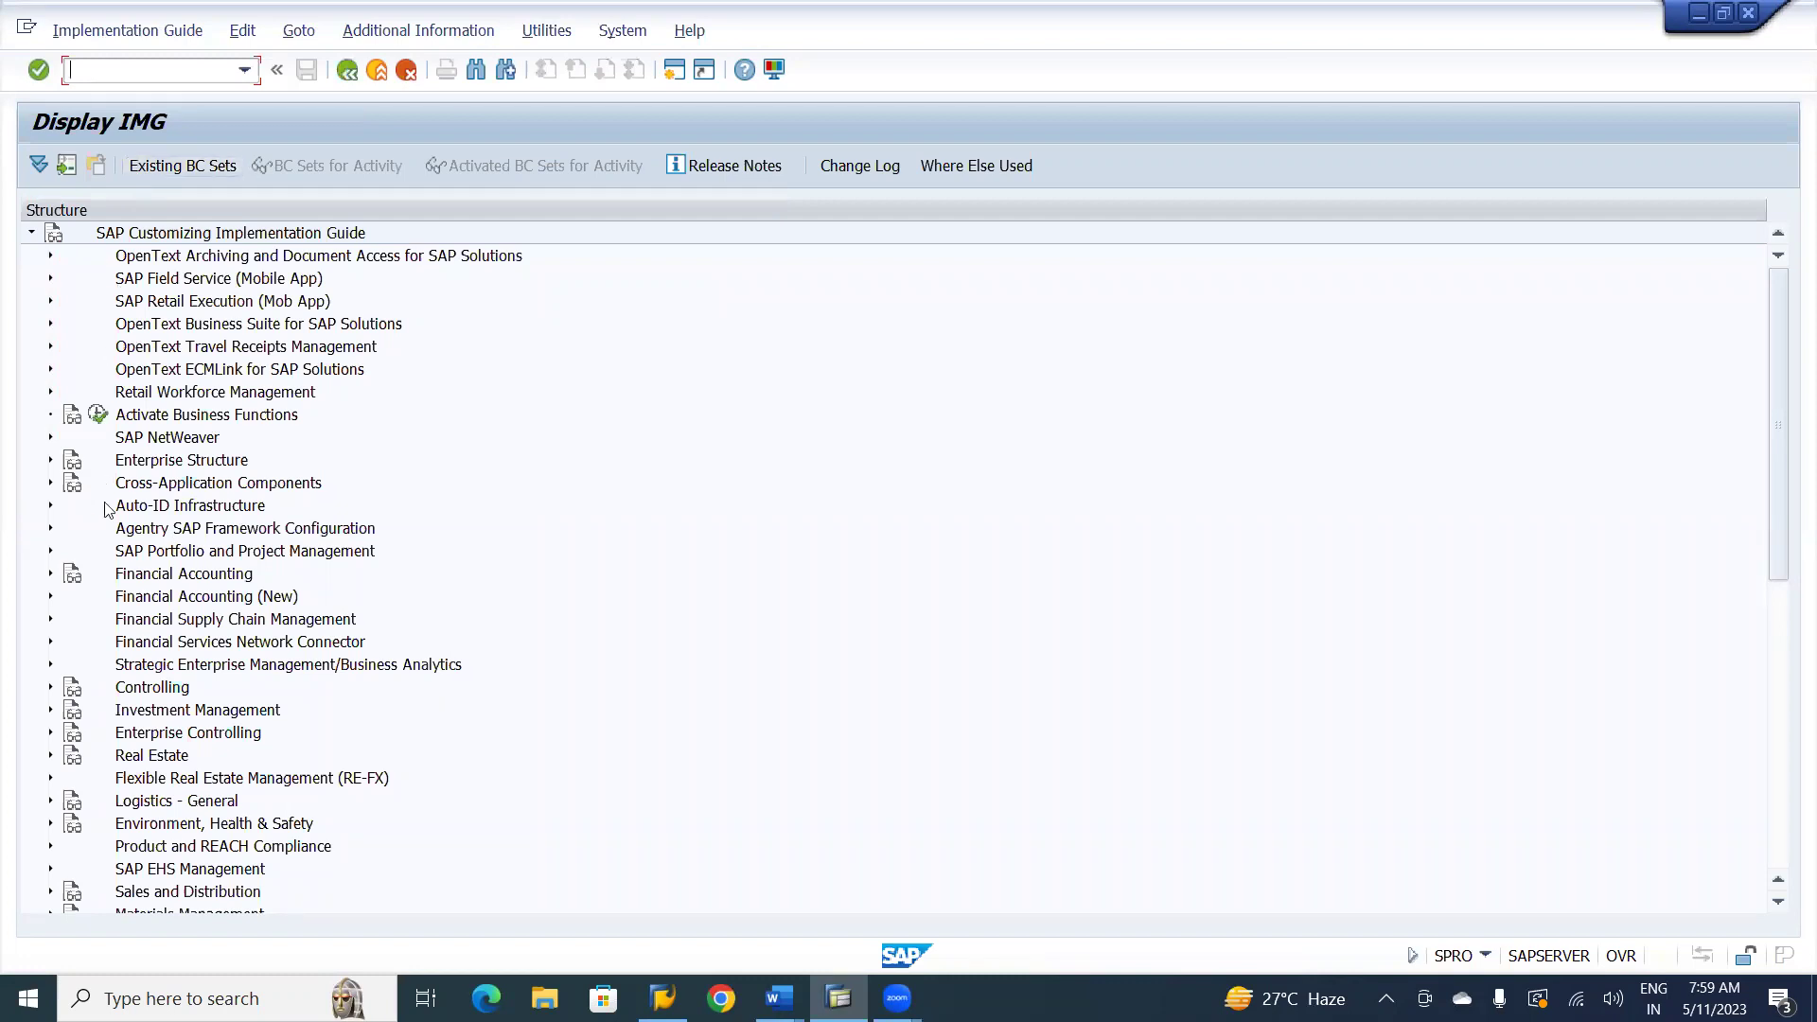
# - Expand the IMG structure through Financial Accounting (New), General Ledger Accounting (New) and Business Transactions to Document Splitting
pyautogui.click(51, 597)
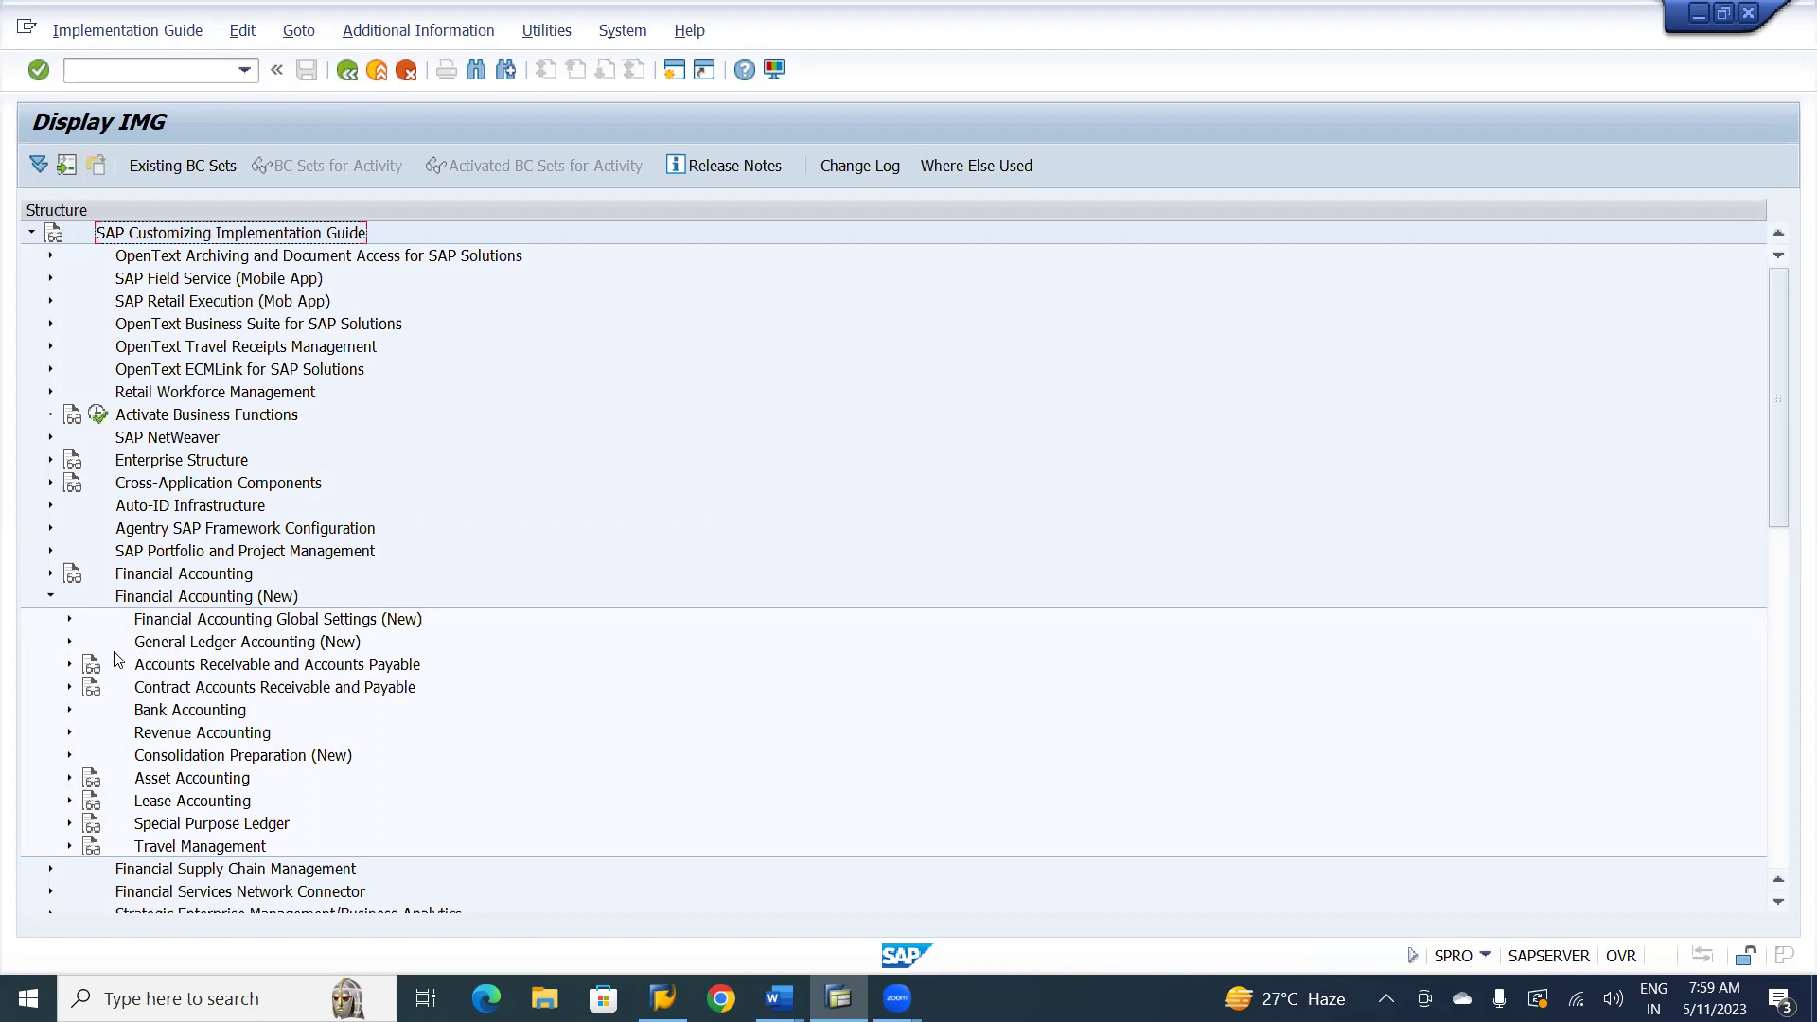
pyautogui.click(69, 643)
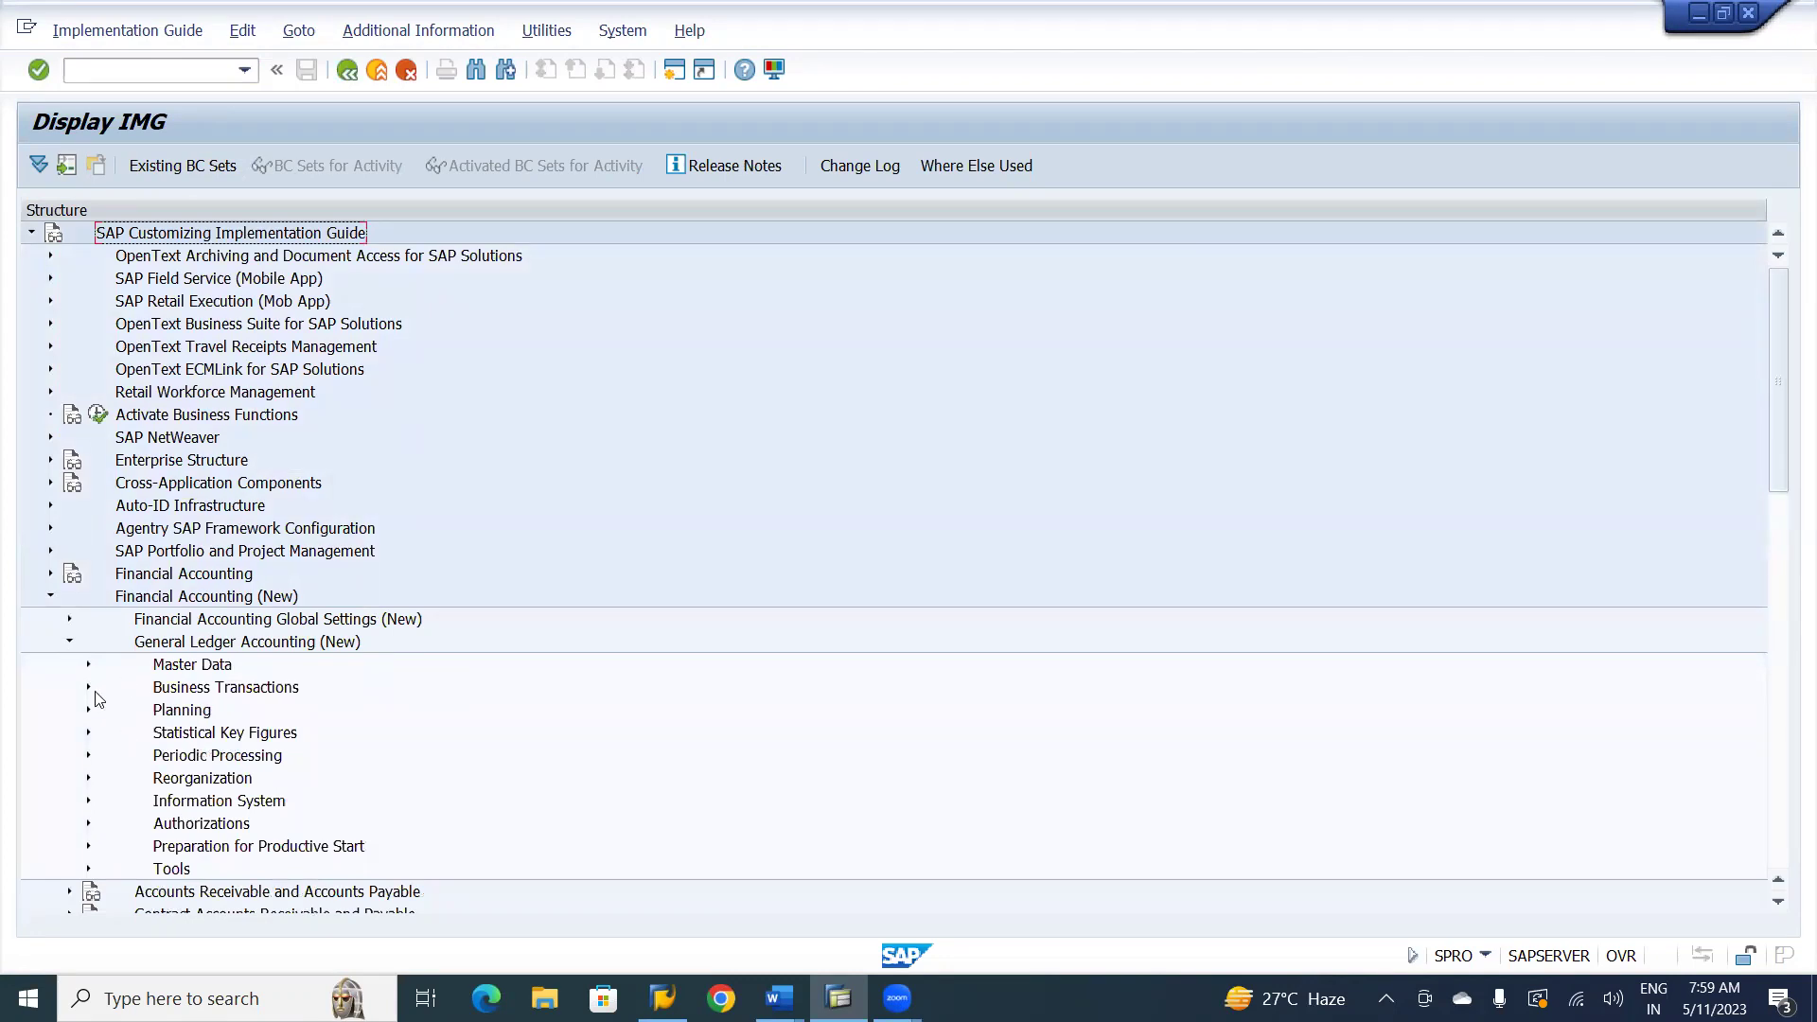
pyautogui.click(88, 688)
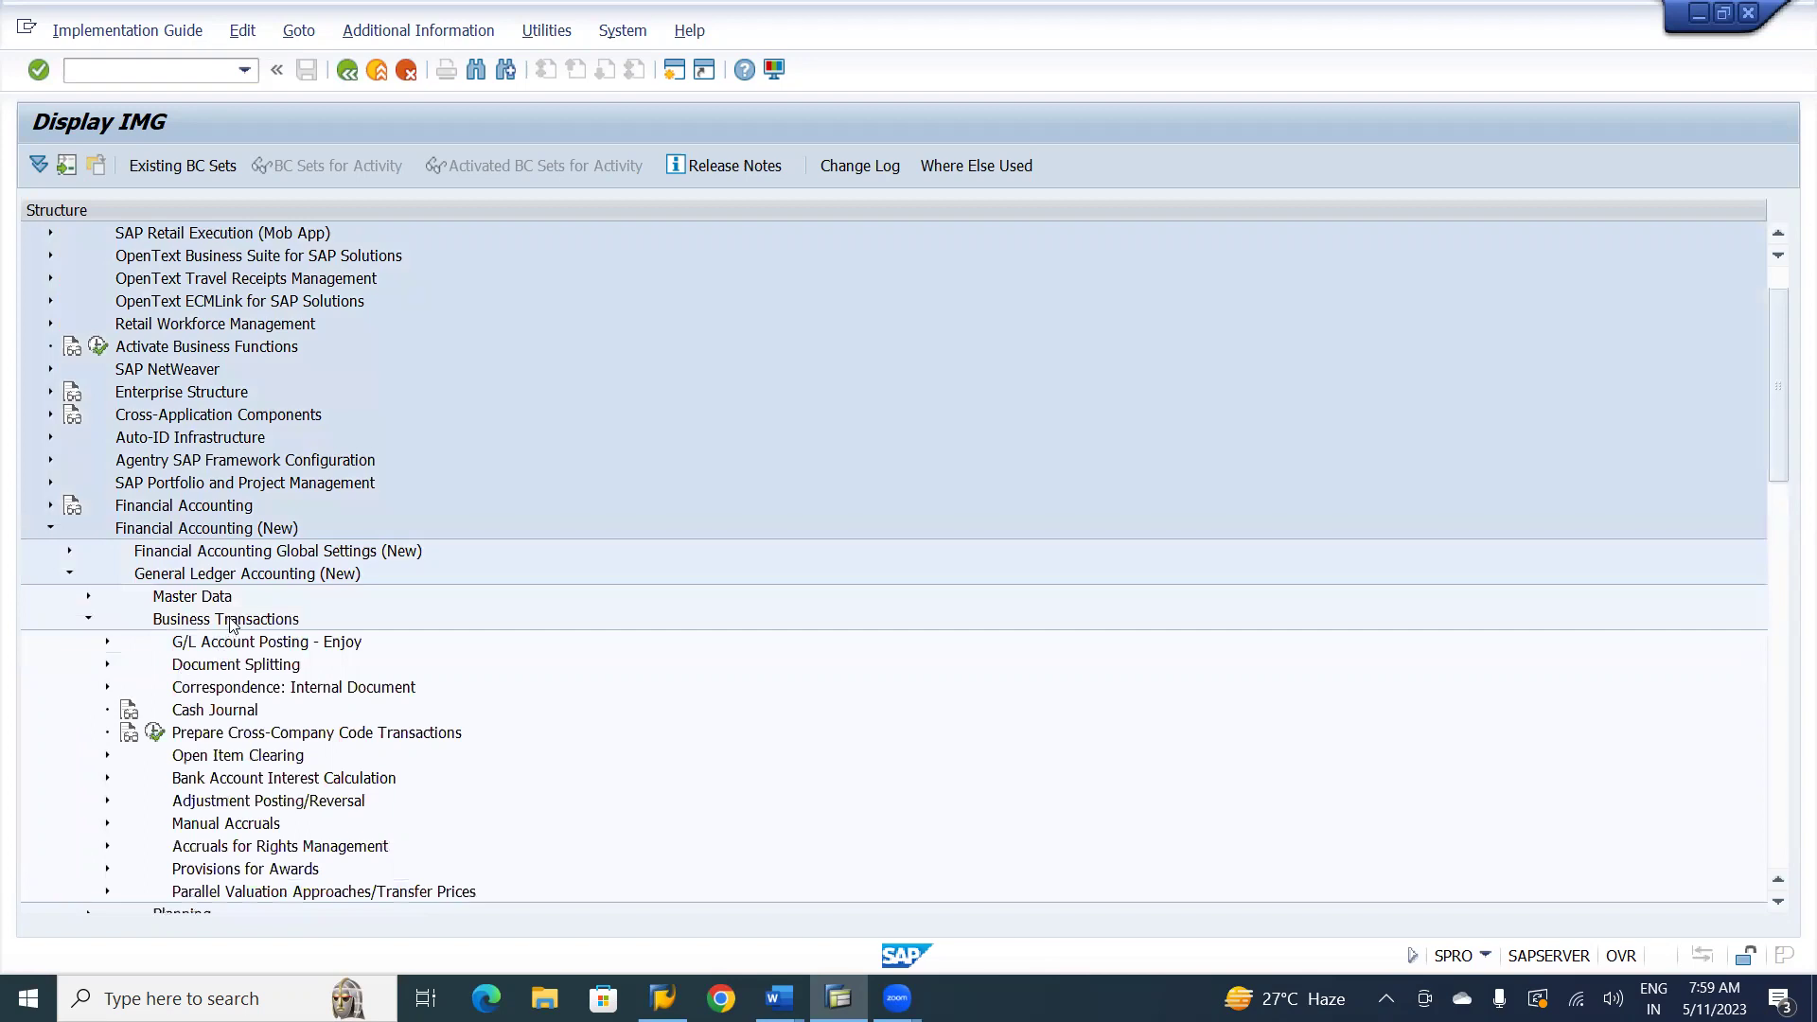
pyautogui.click(230, 670)
pyautogui.click(107, 665)
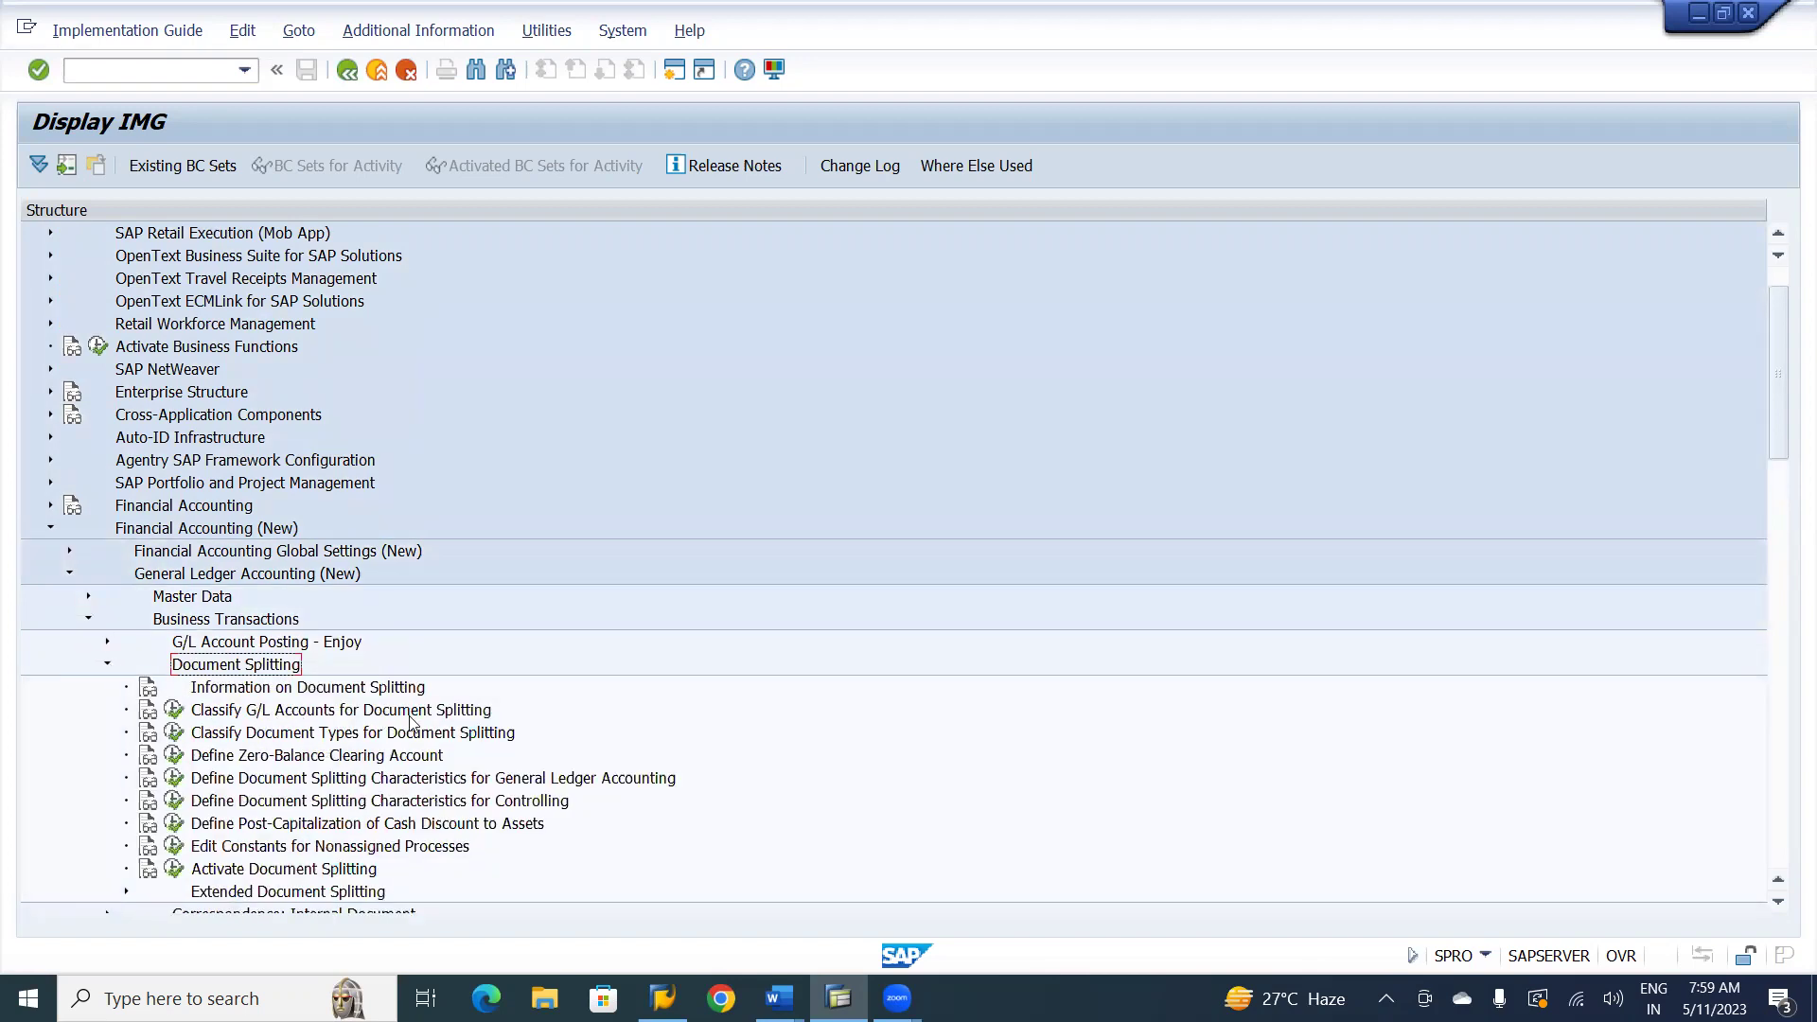
# - Display the IMG activity keys as additional information and widen that column to fit the full keys
pyautogui.click(368, 28)
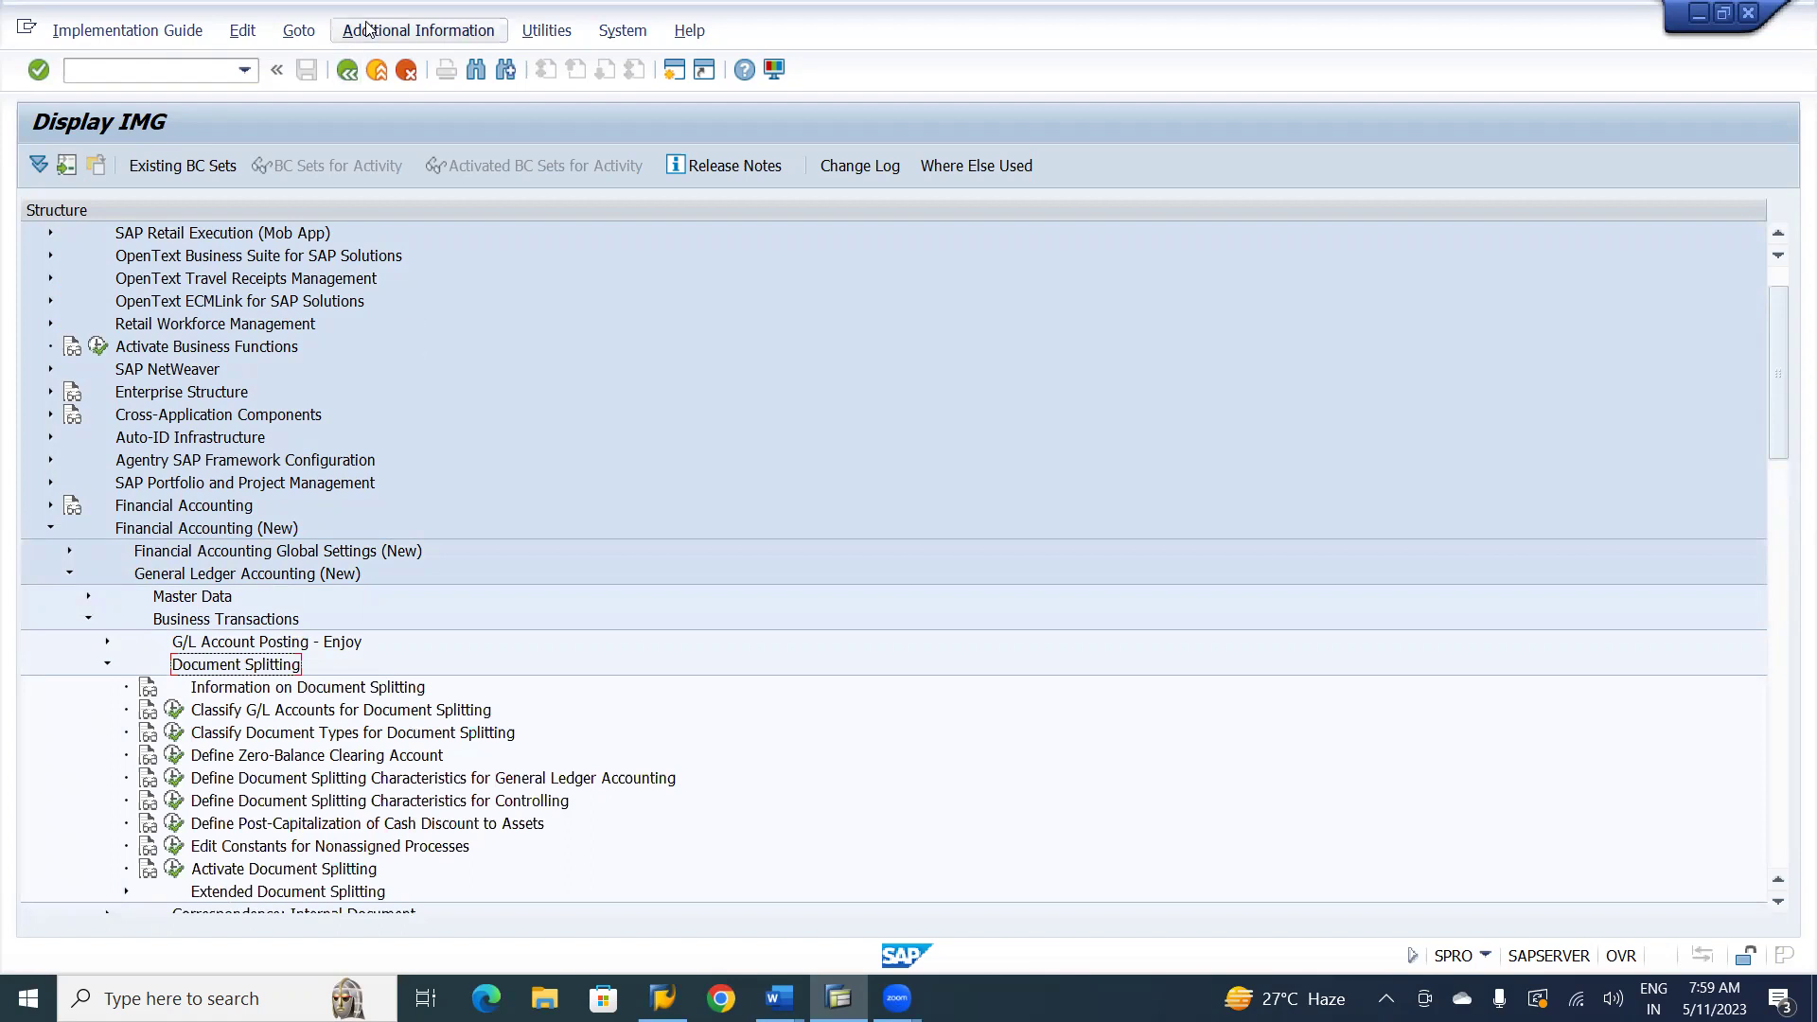
pyautogui.moveTo(451, 60)
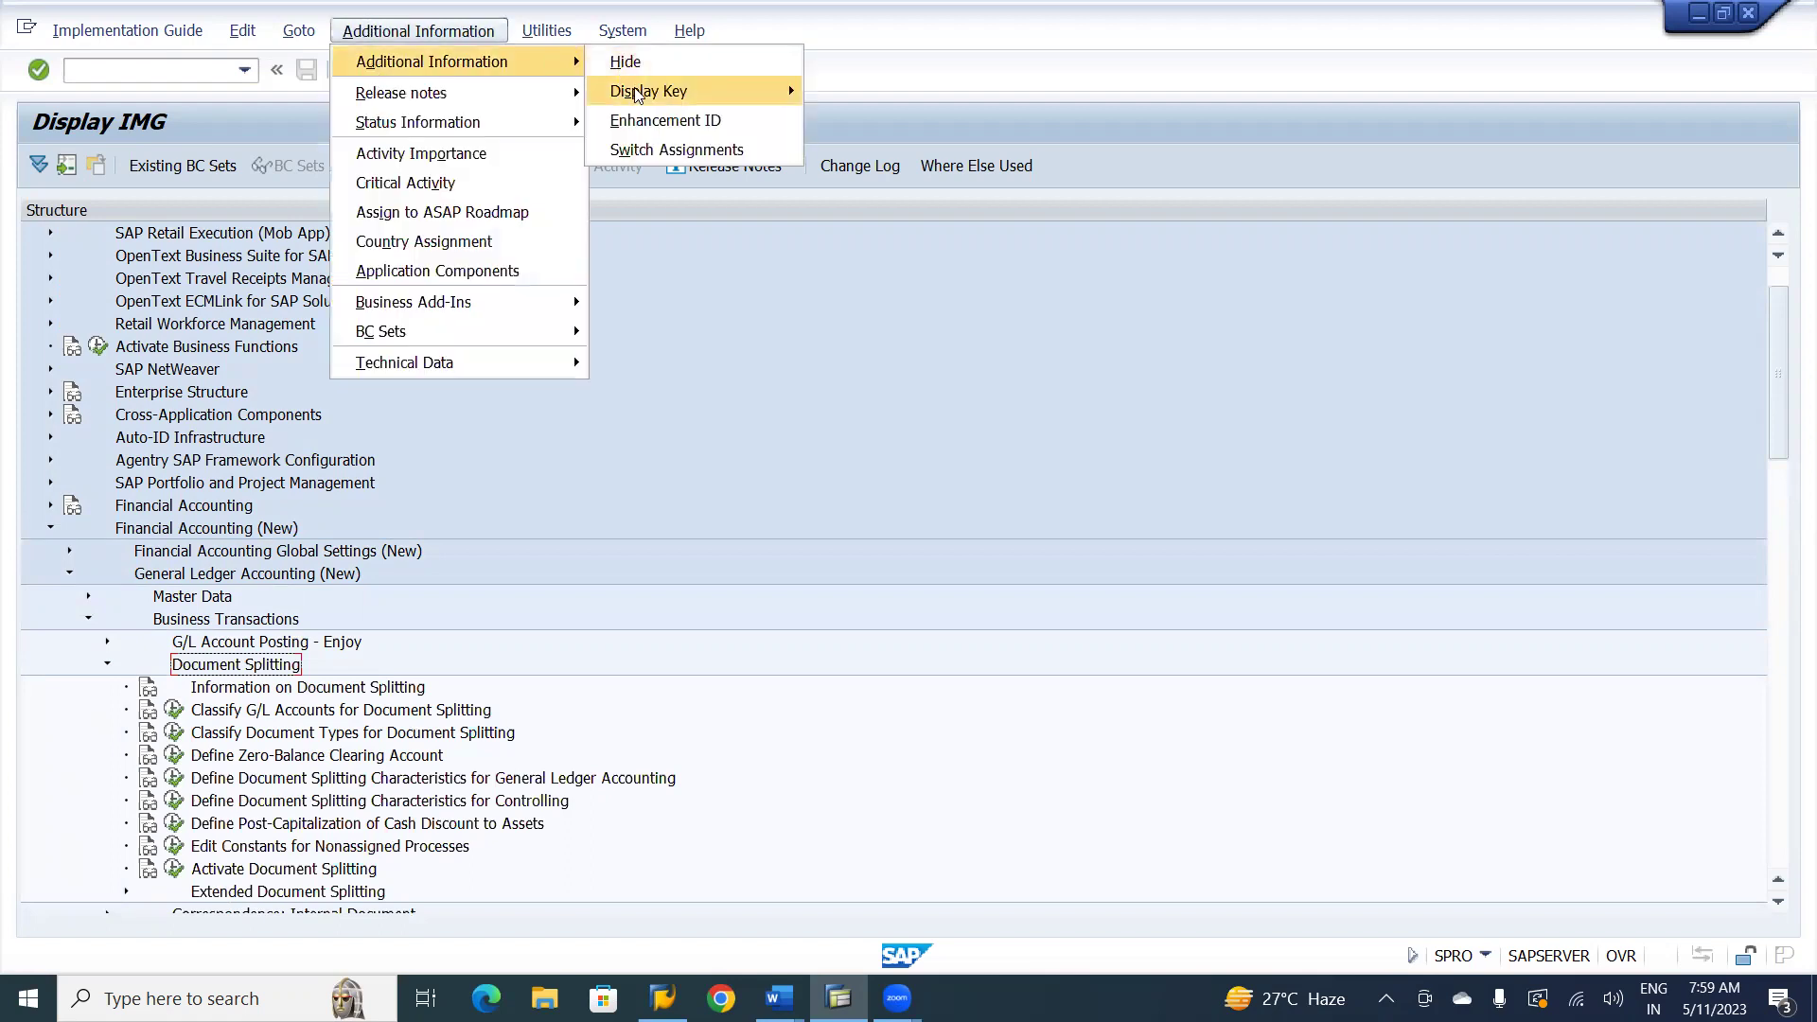
pyautogui.moveTo(681, 91)
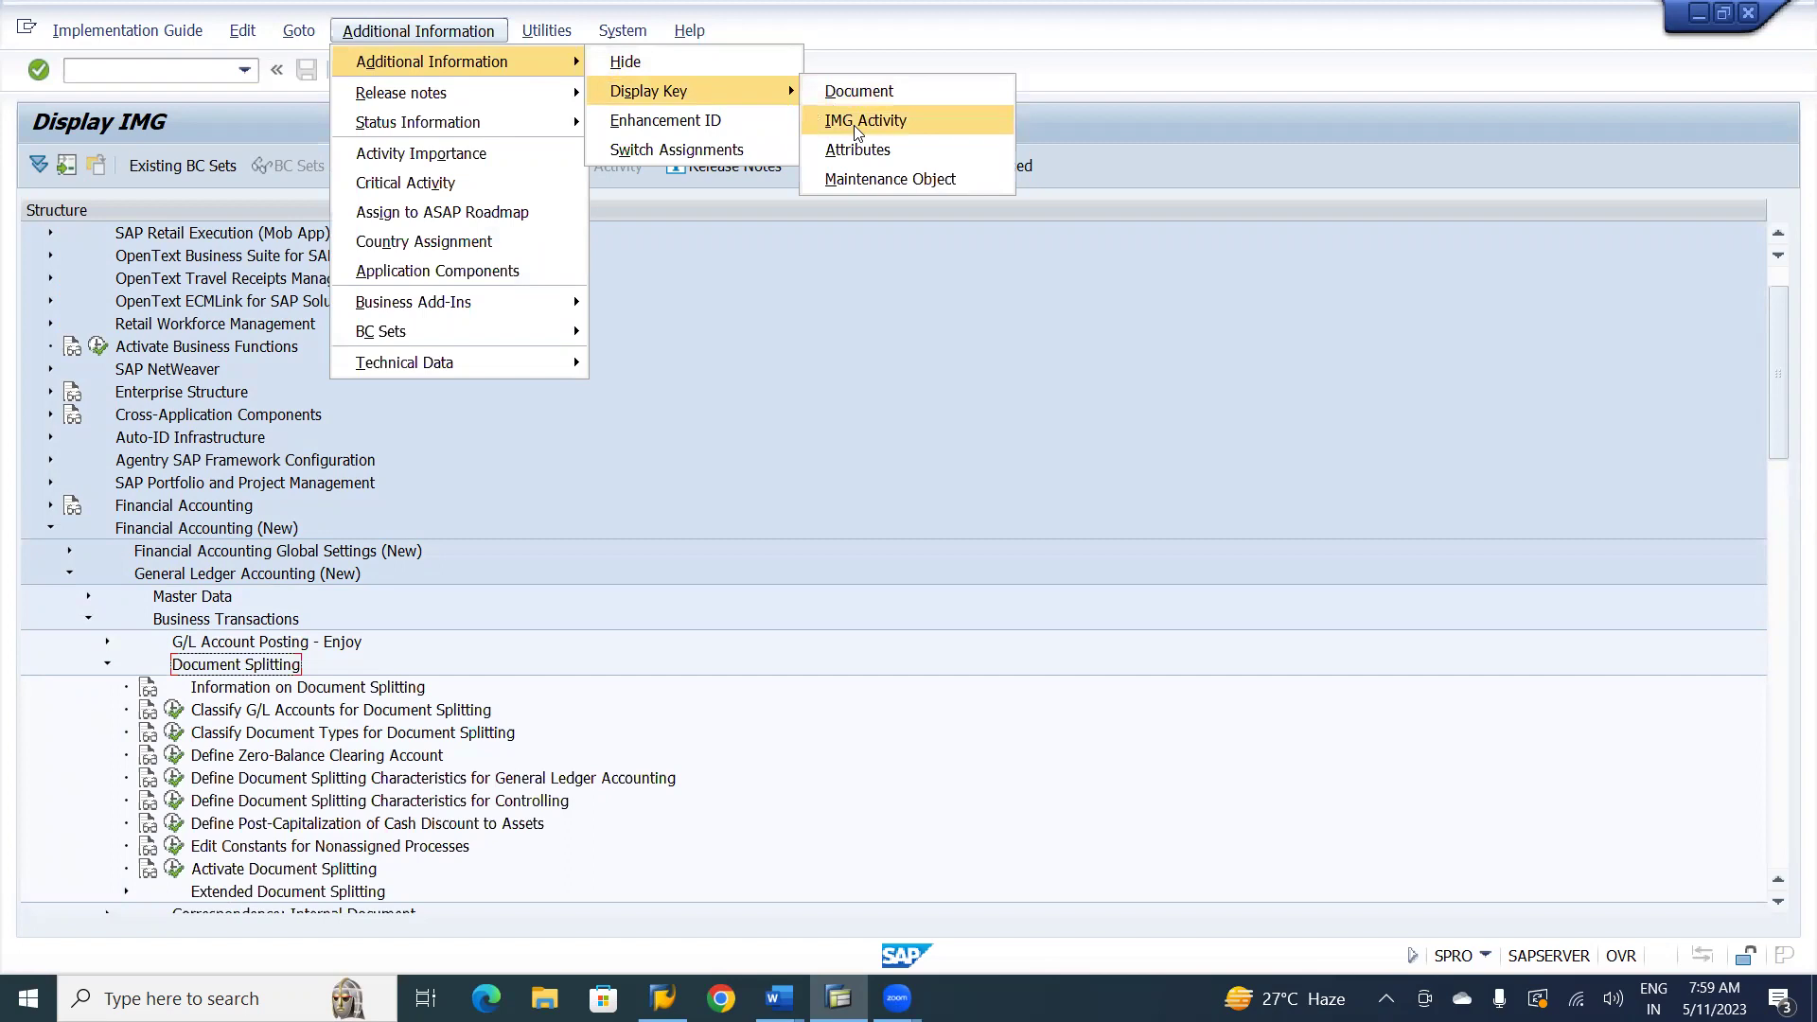
pyautogui.click(856, 121)
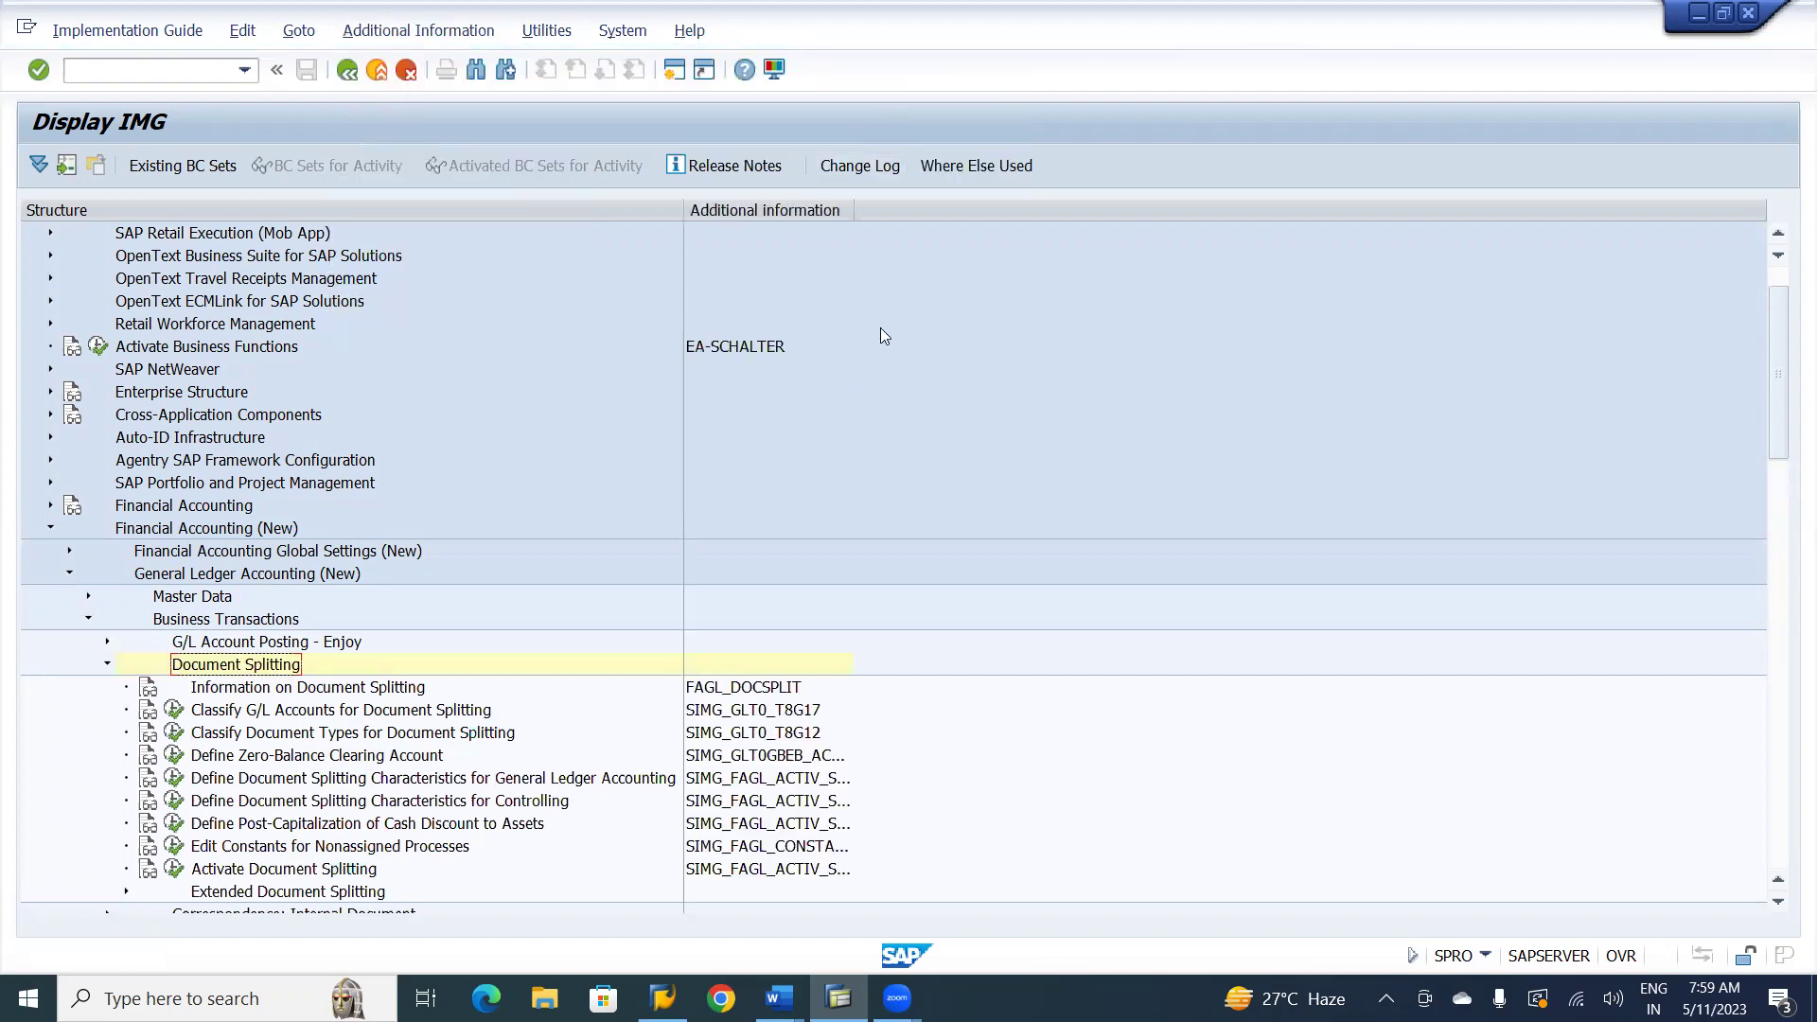
pyautogui.moveTo(855, 209); pyautogui.dragTo(912, 208)
# - Open the activity Classify G/L Accounts for Document Splitting with chart of accounts BOCA as the work area
pyautogui.click(176, 711)
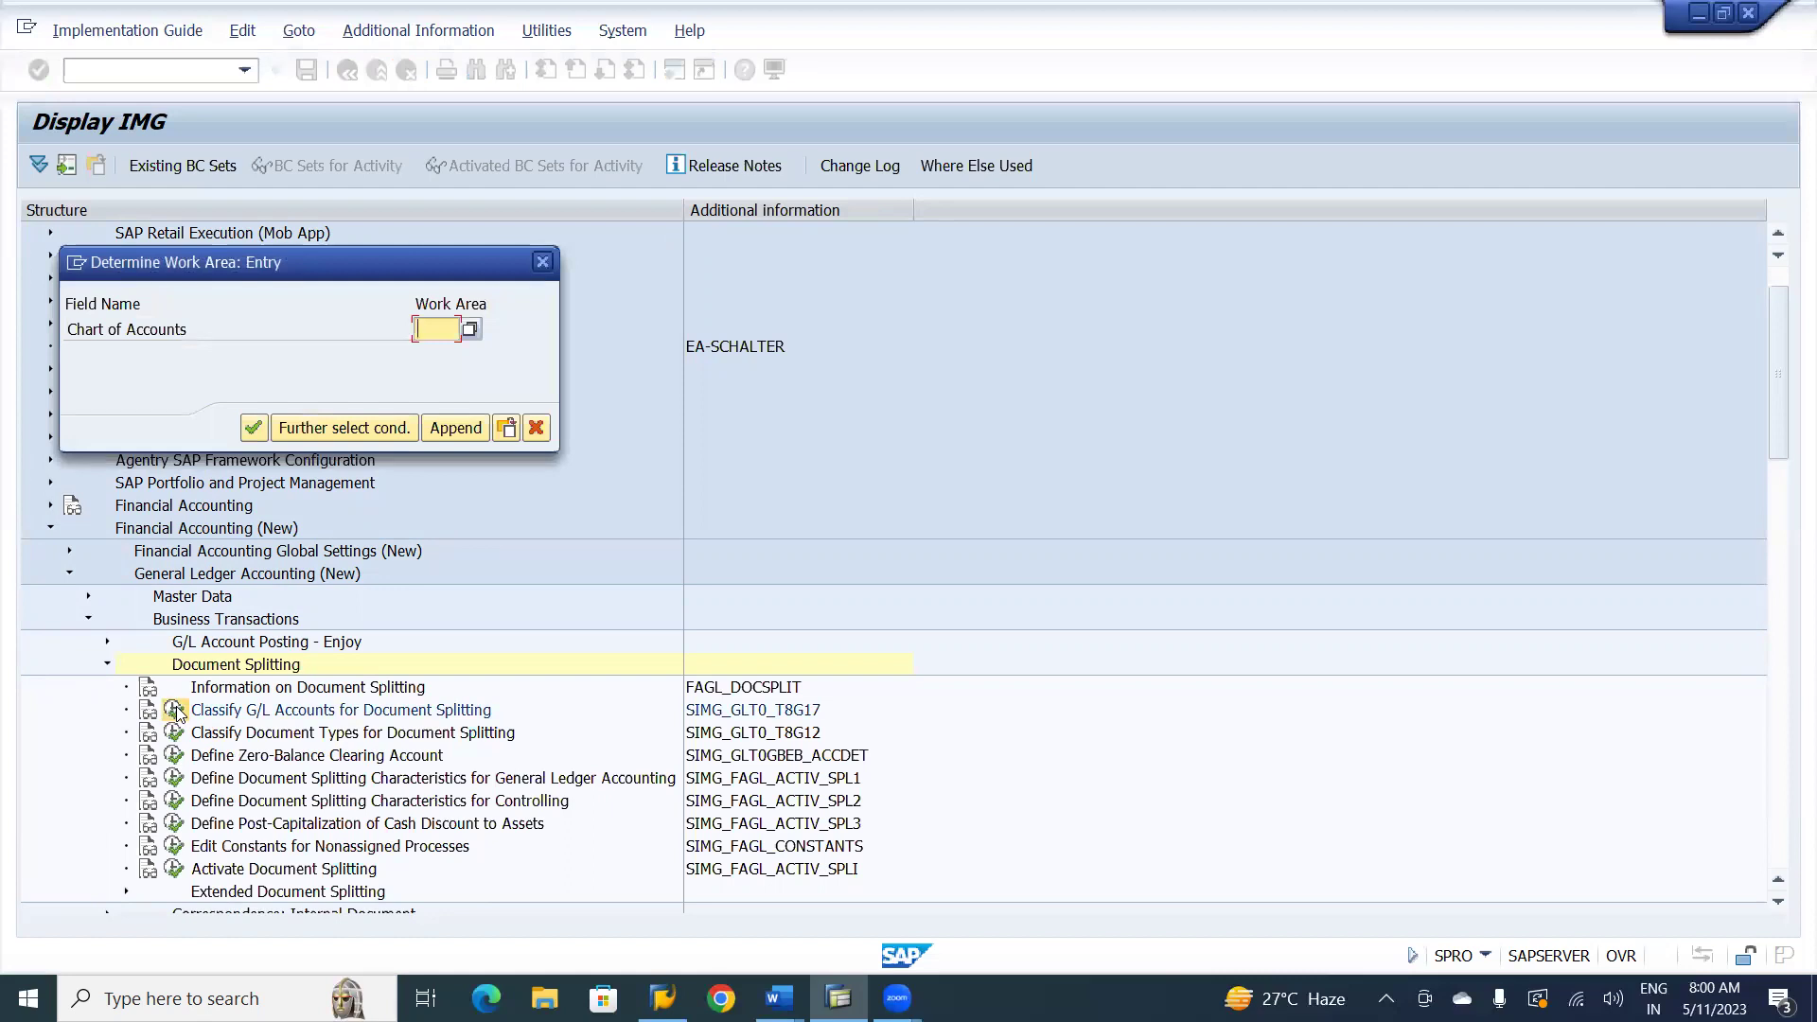
pyautogui.press('BackSpace')
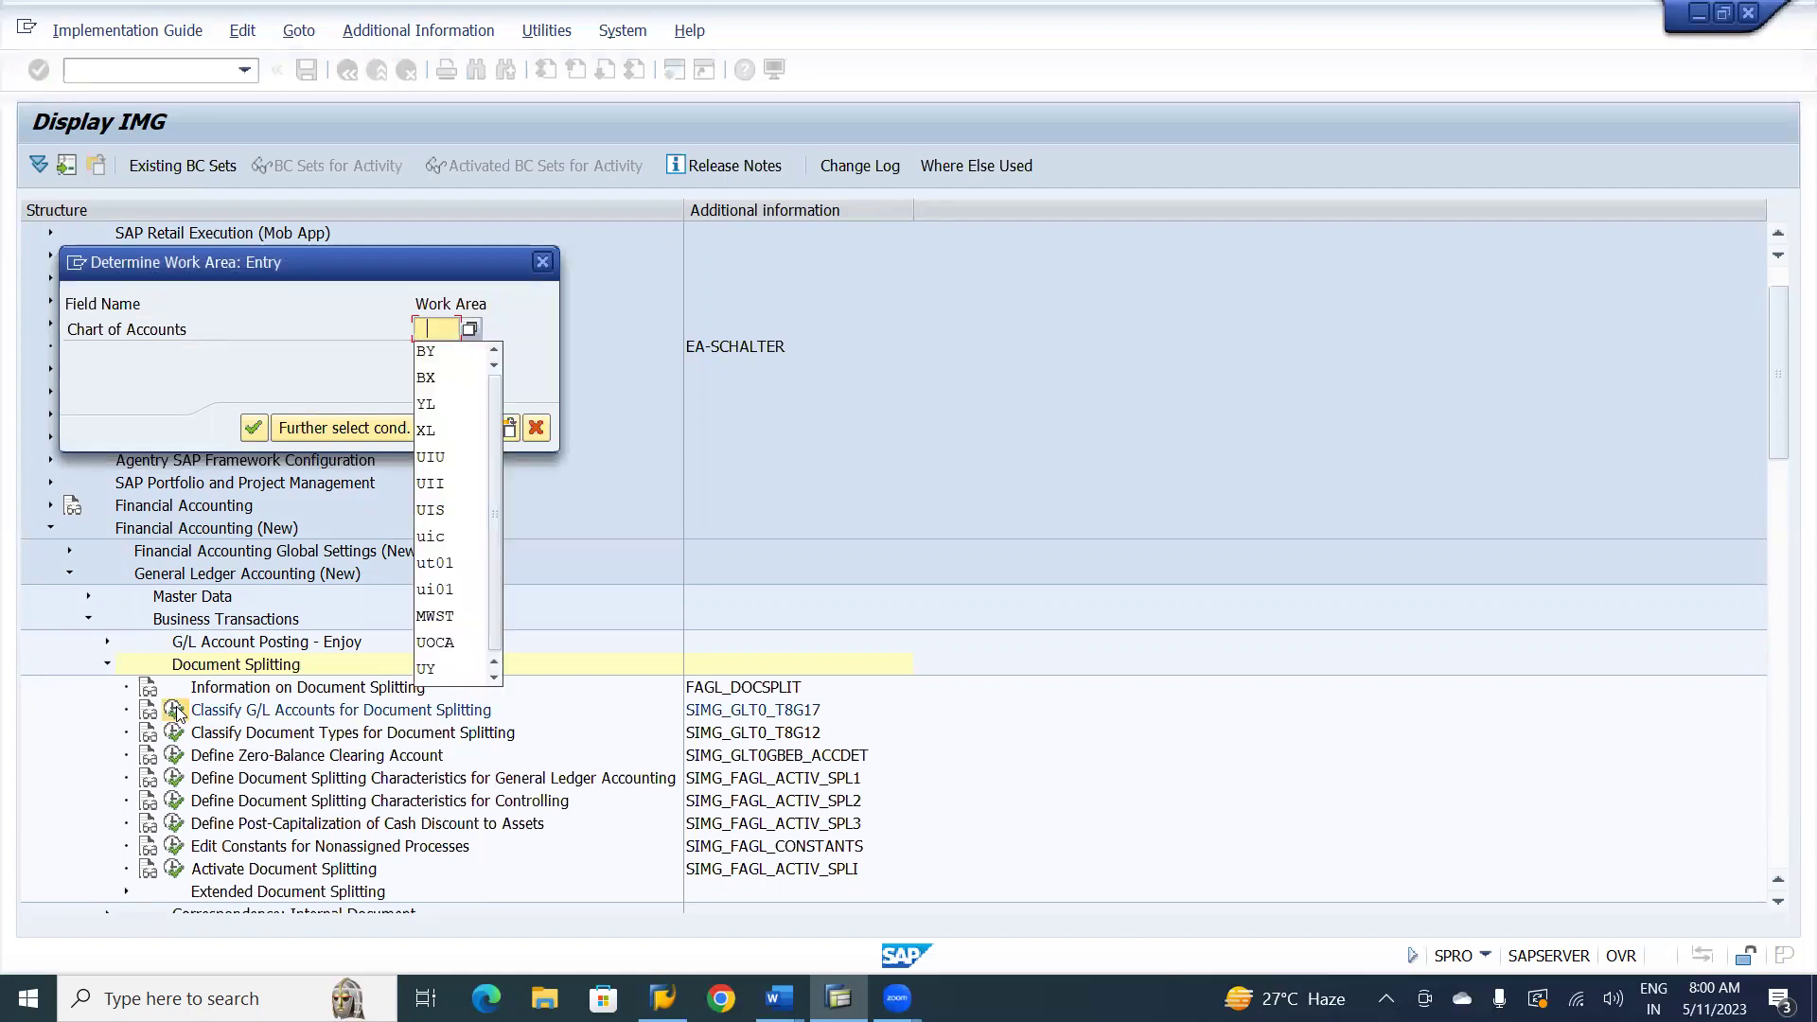
pyautogui.write('B')
pyautogui.press('BackSpace')
pyautogui.write('BOCA')
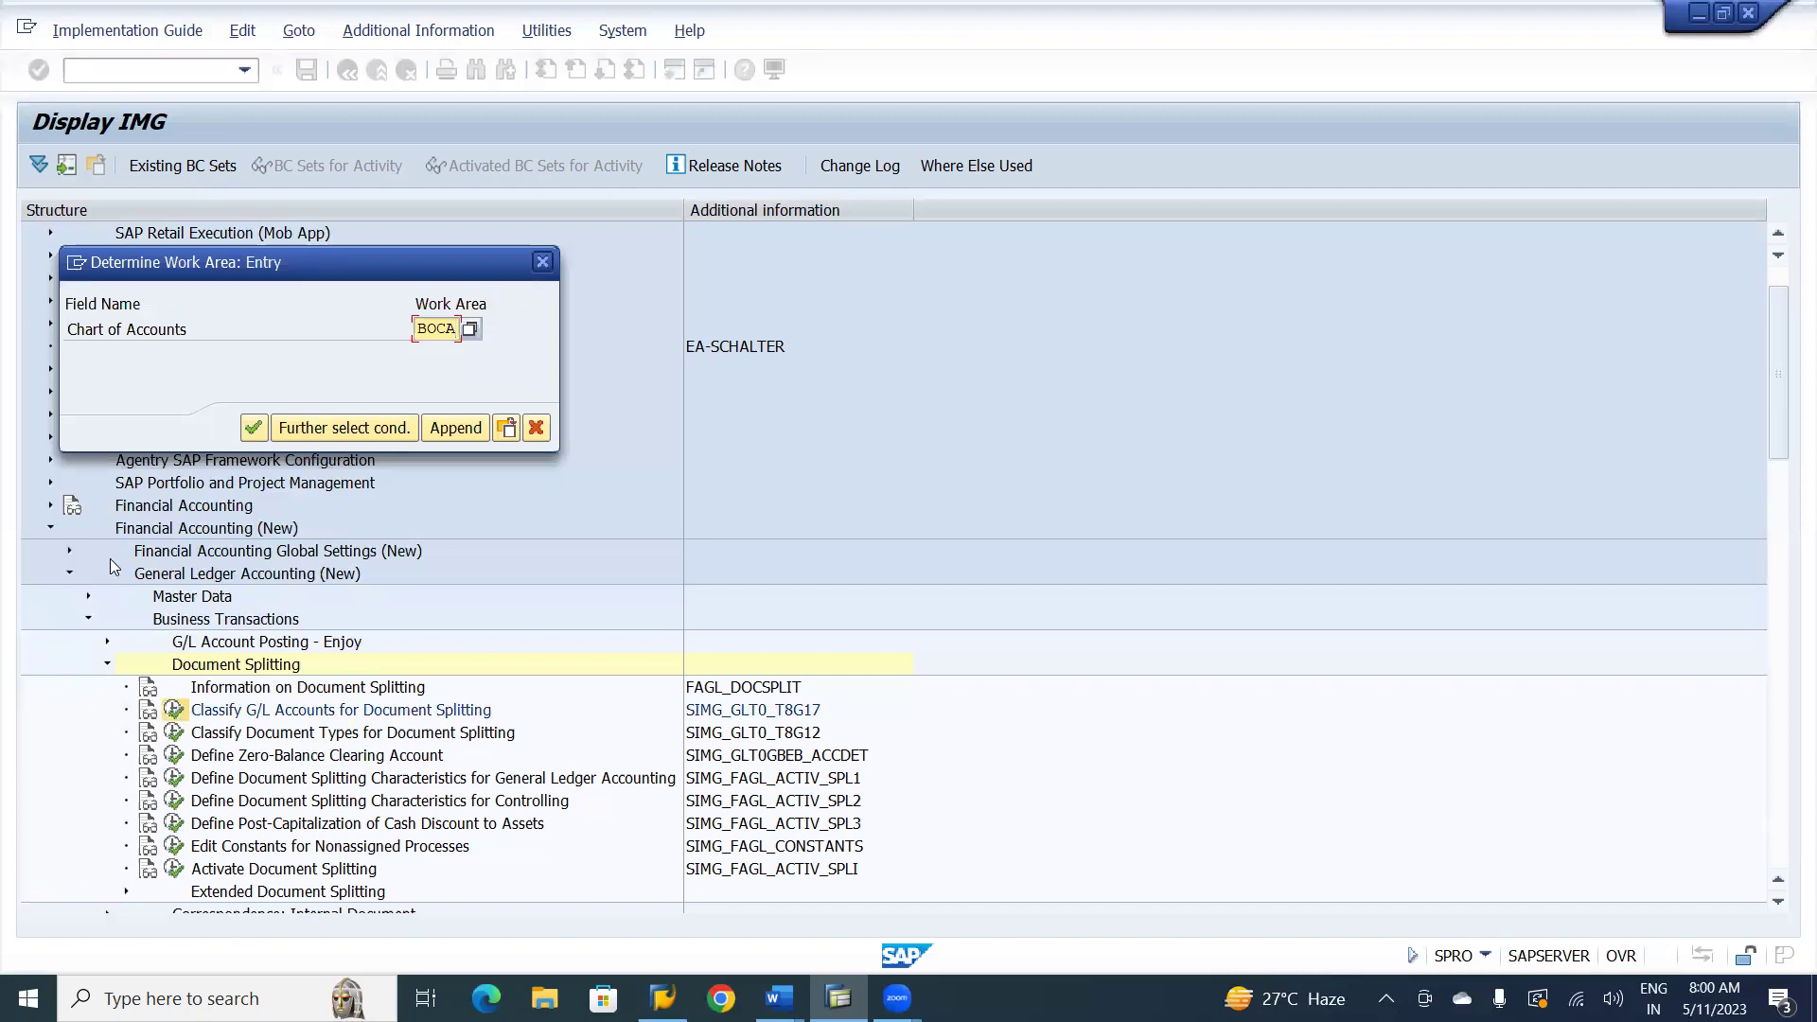
pyautogui.click(253, 428)
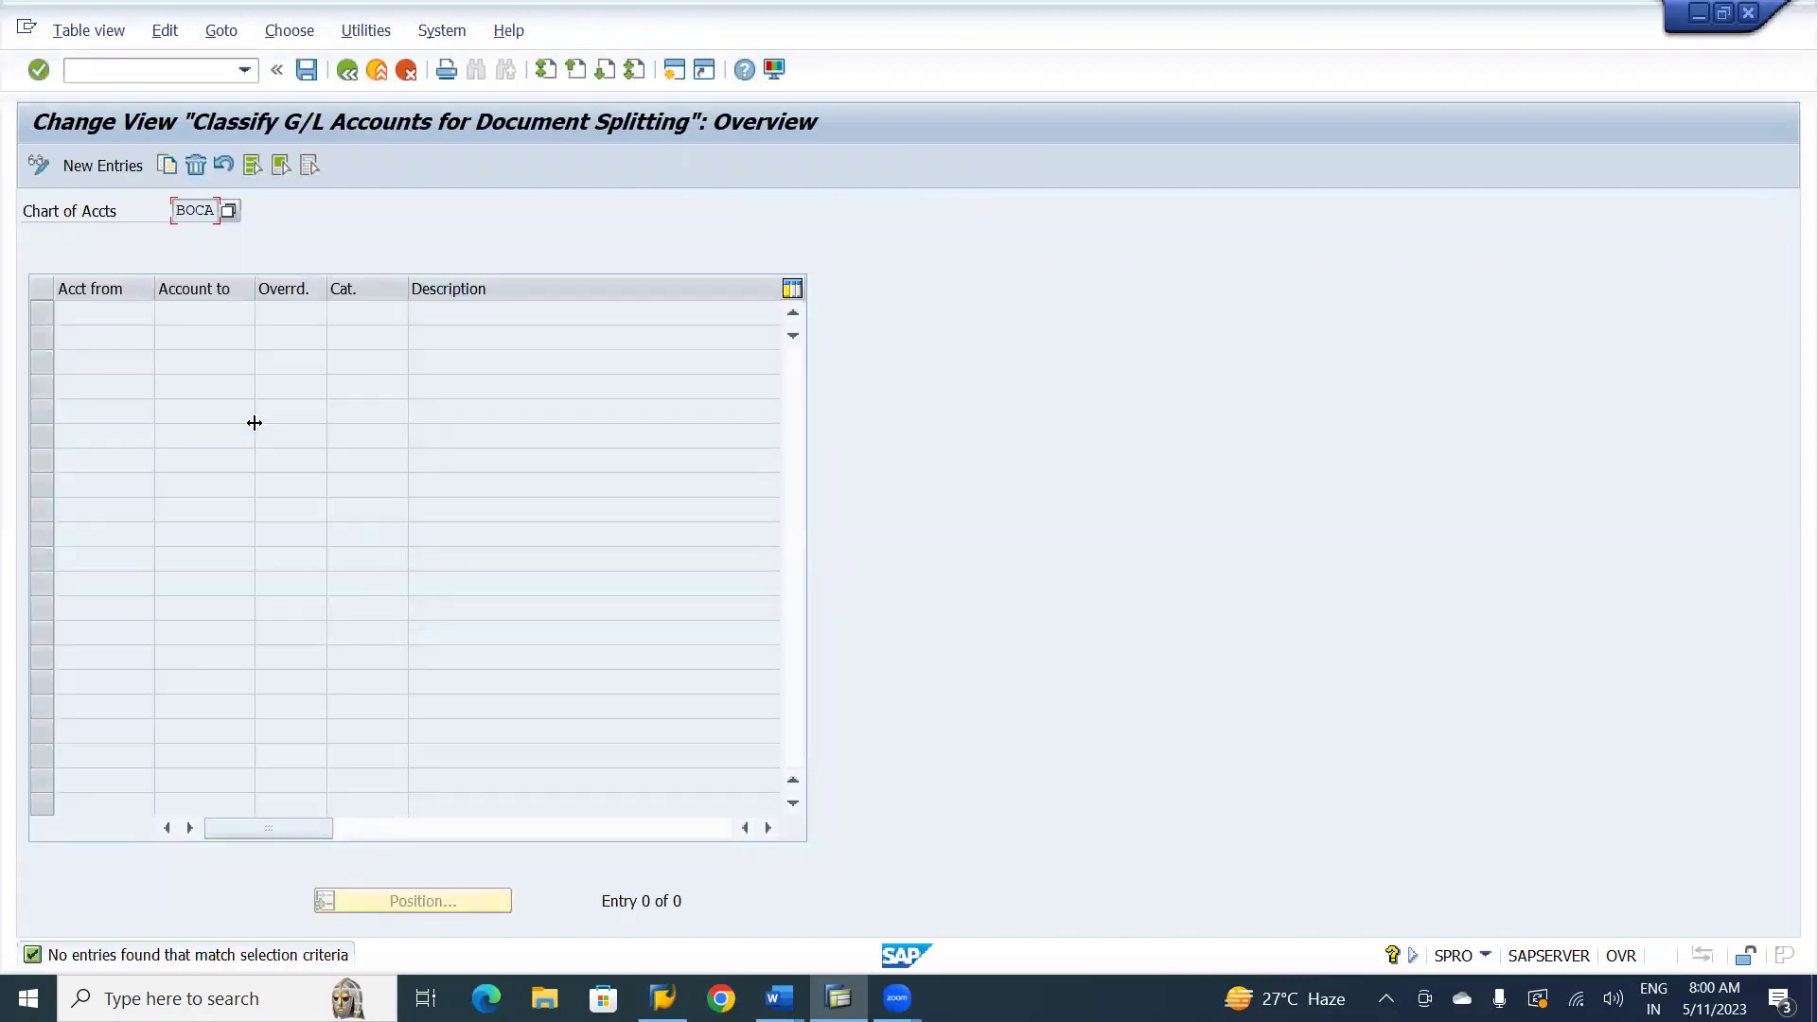
# - Start new entries and classify accounts 100000 to 109999 with item category 01000 (Balance Sheet Account)
pyautogui.click(108, 169)
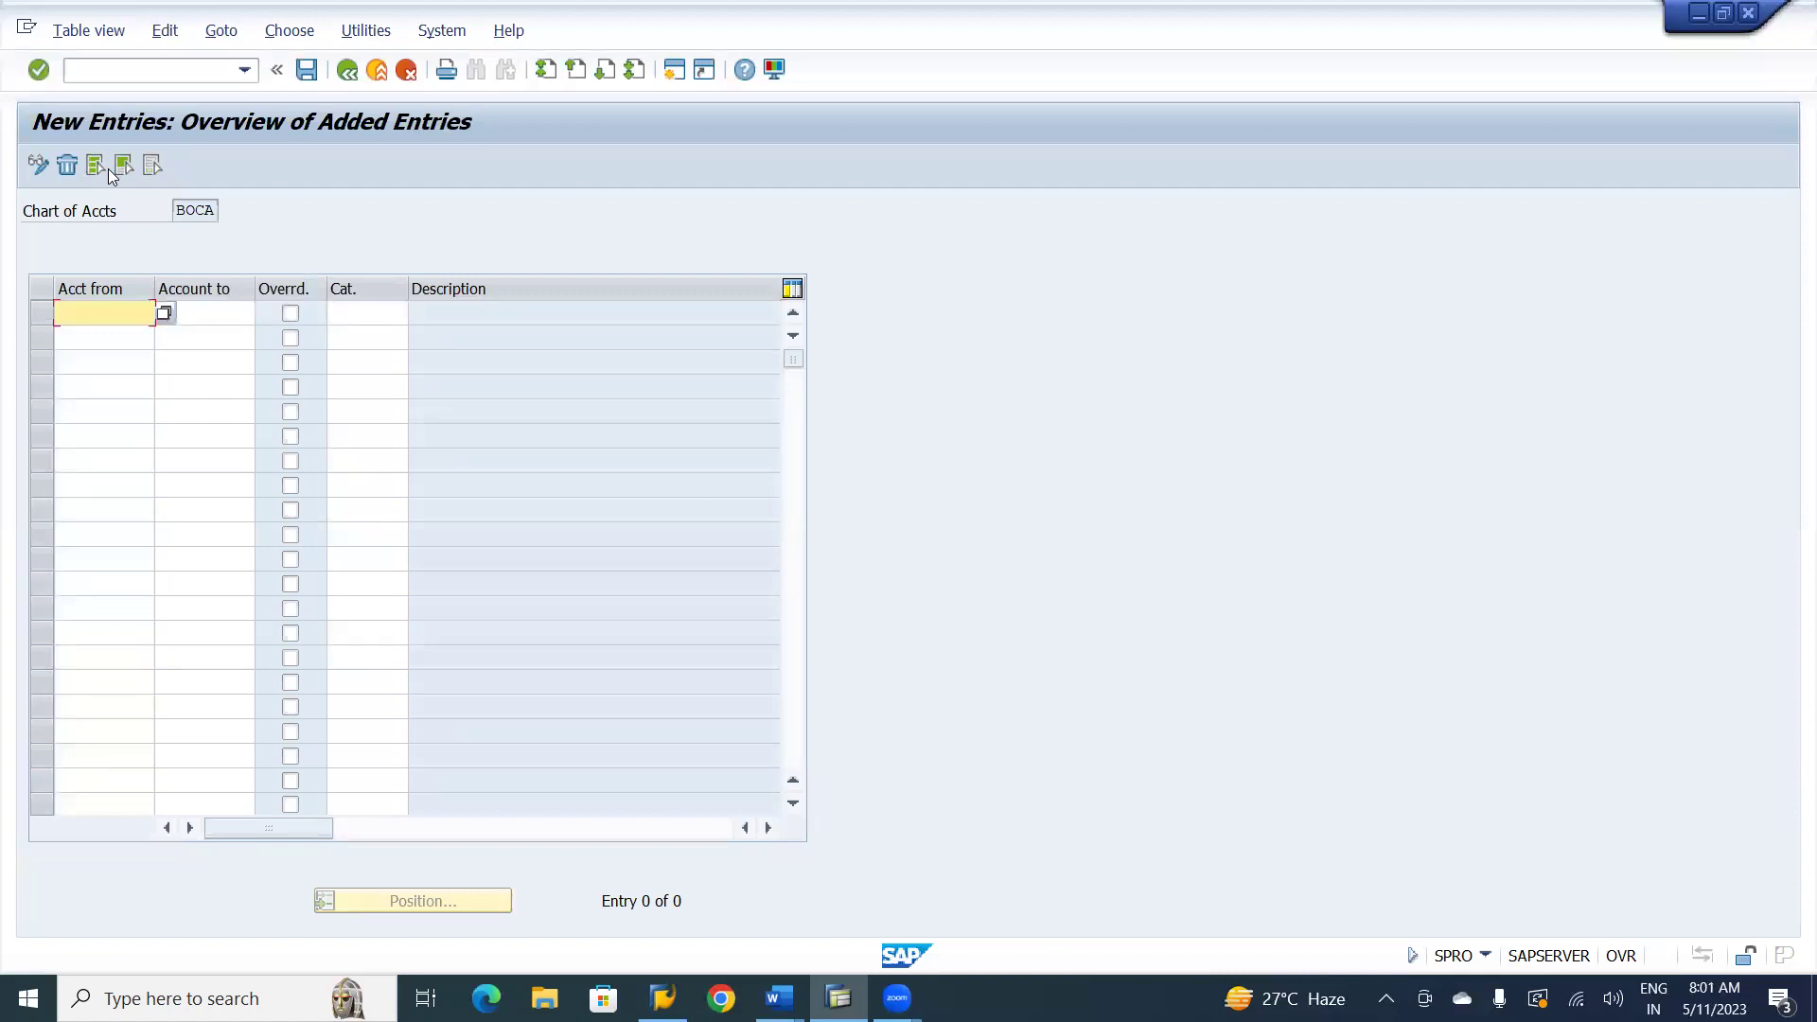
pyautogui.write('100000')
pyautogui.press('Tab')
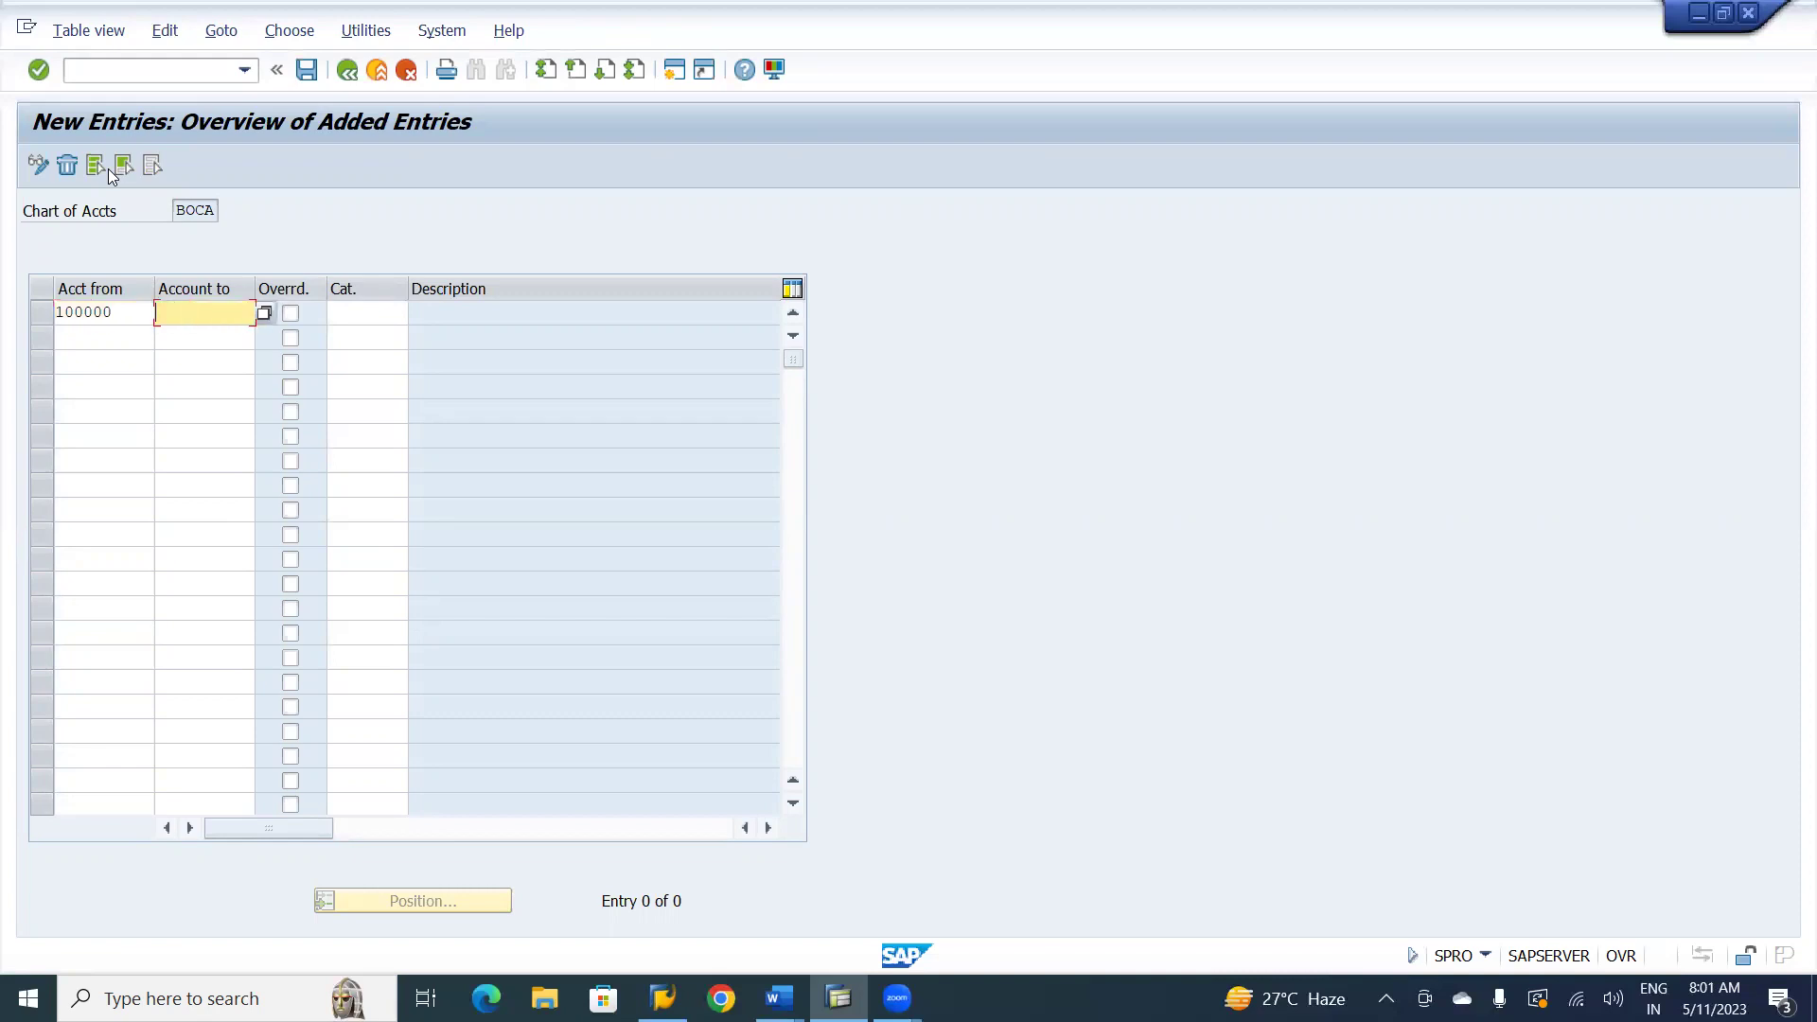
pyautogui.write('109999')
pyautogui.press('Tab')
pyautogui.press('Tab')
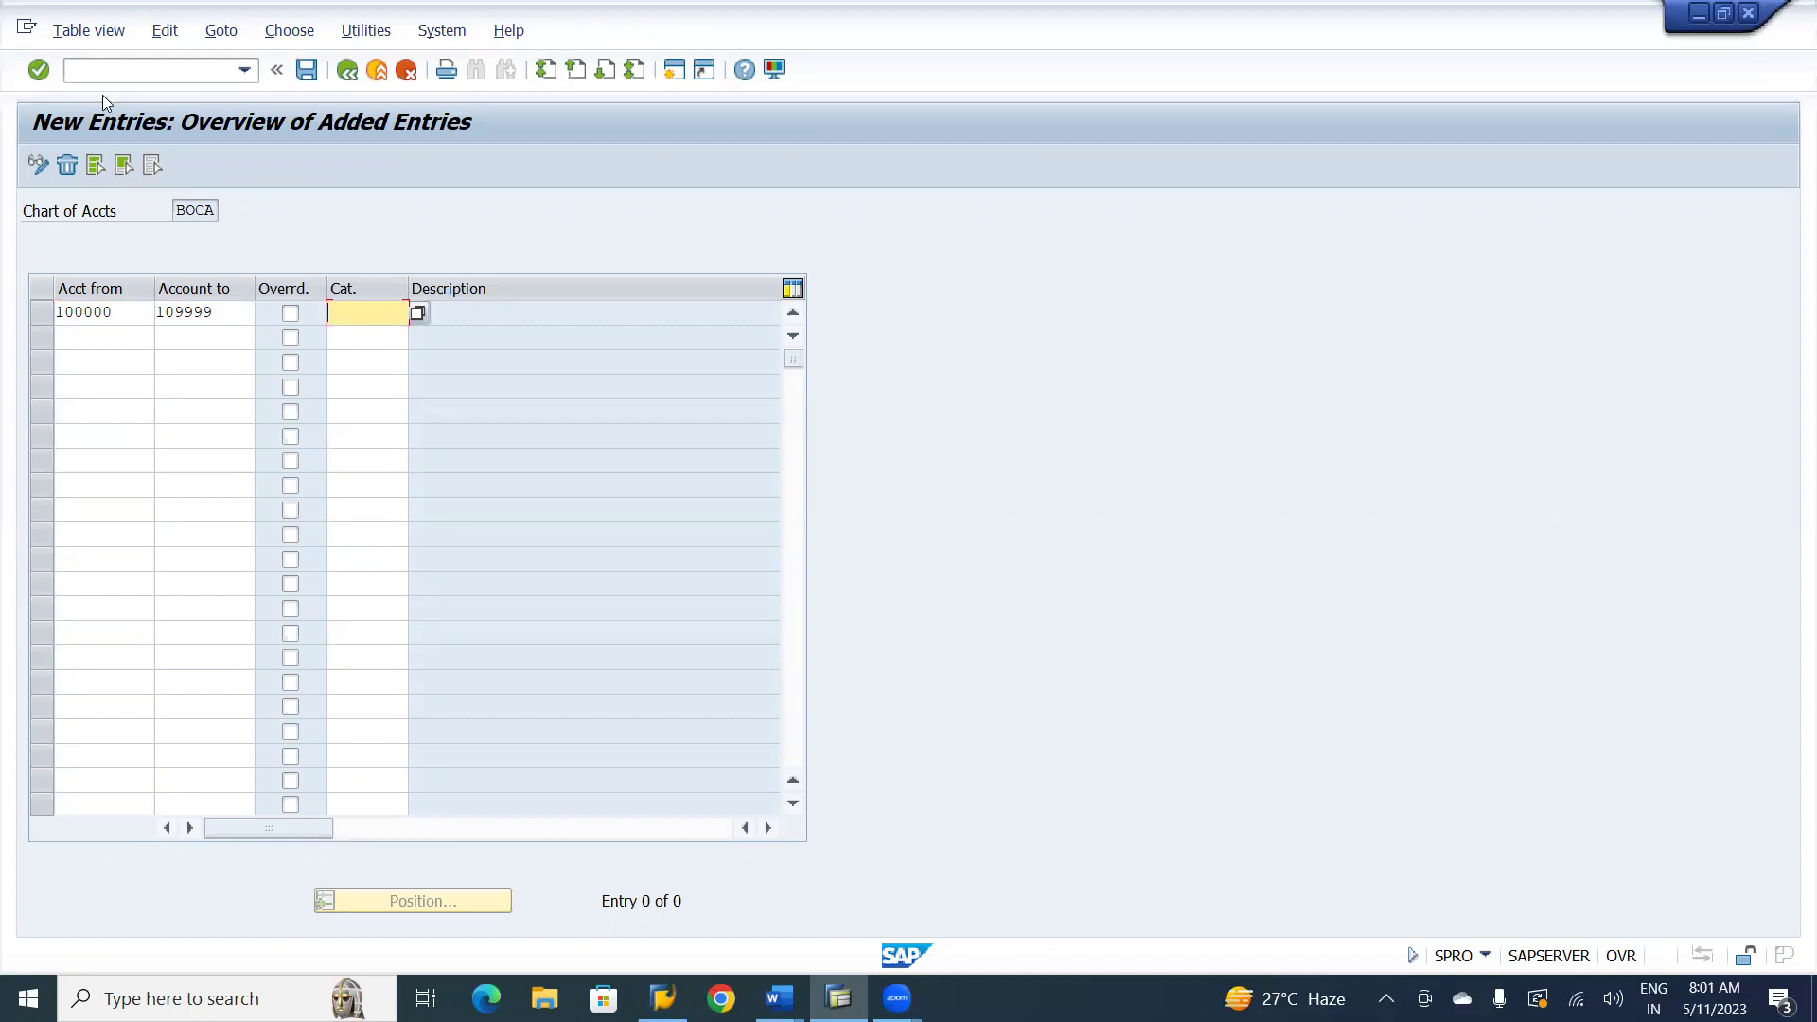
pyautogui.click(419, 322)
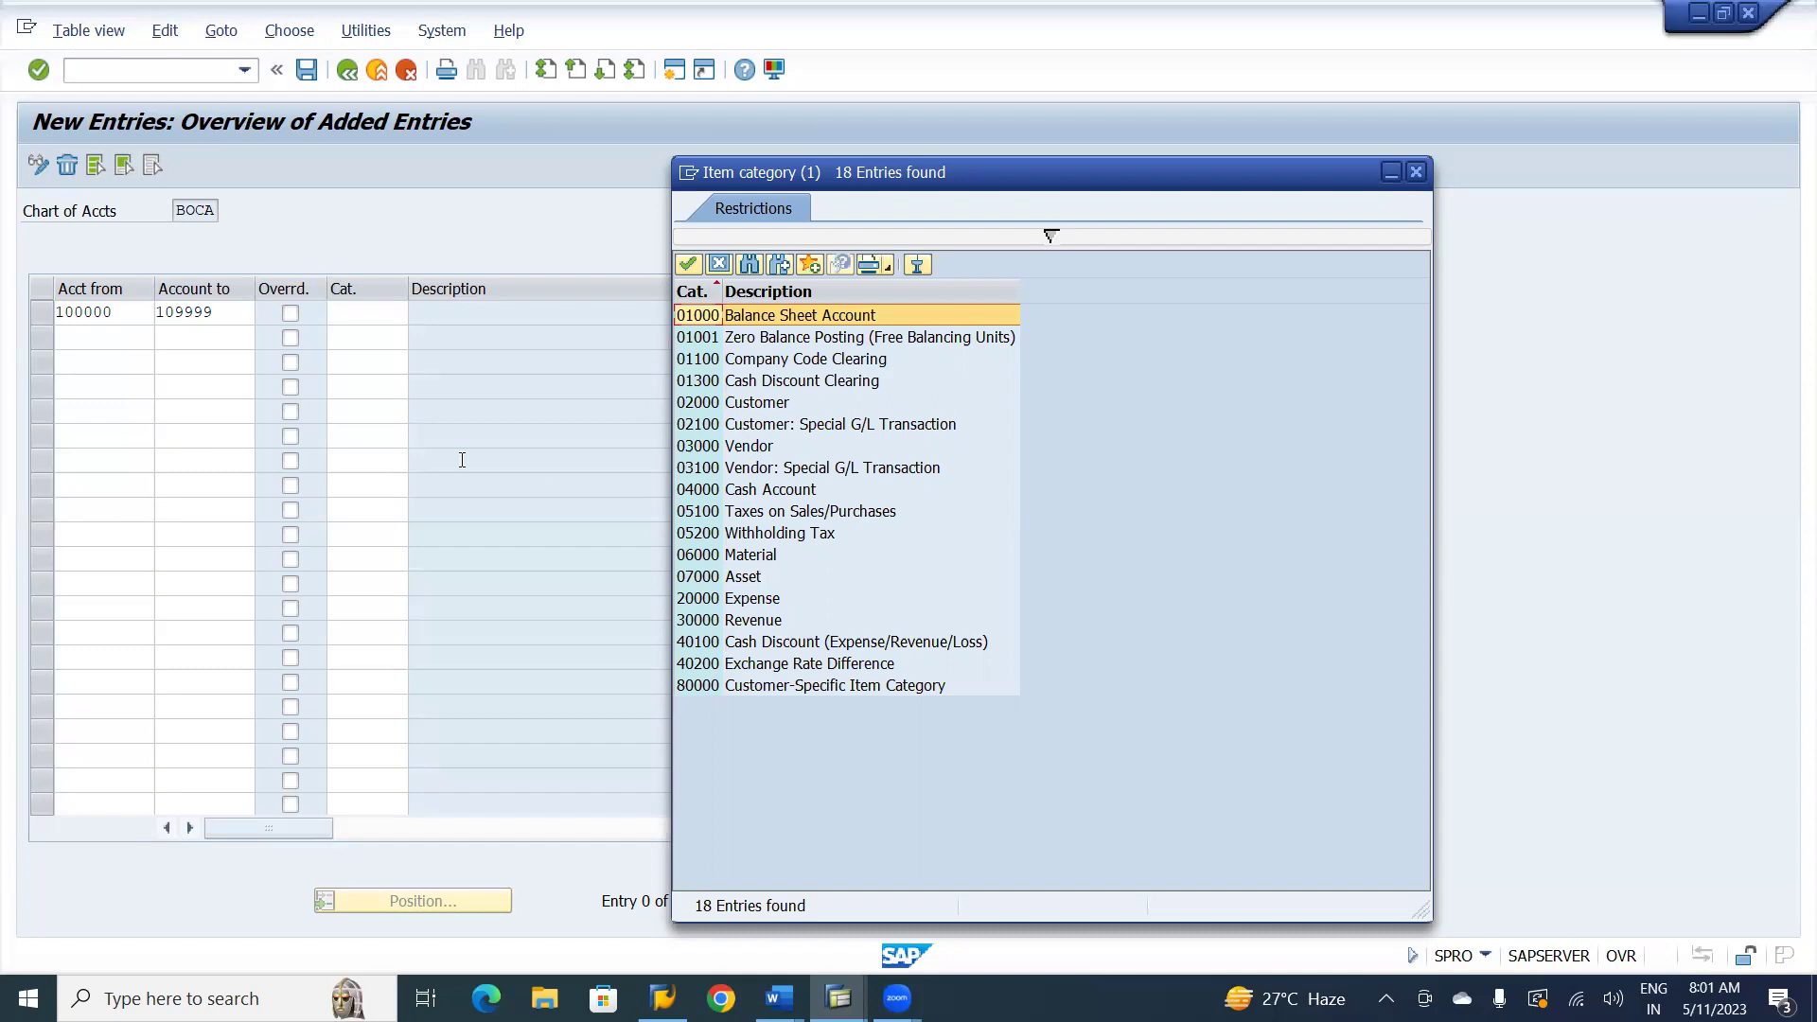
pyautogui.doubleClick(802, 318)
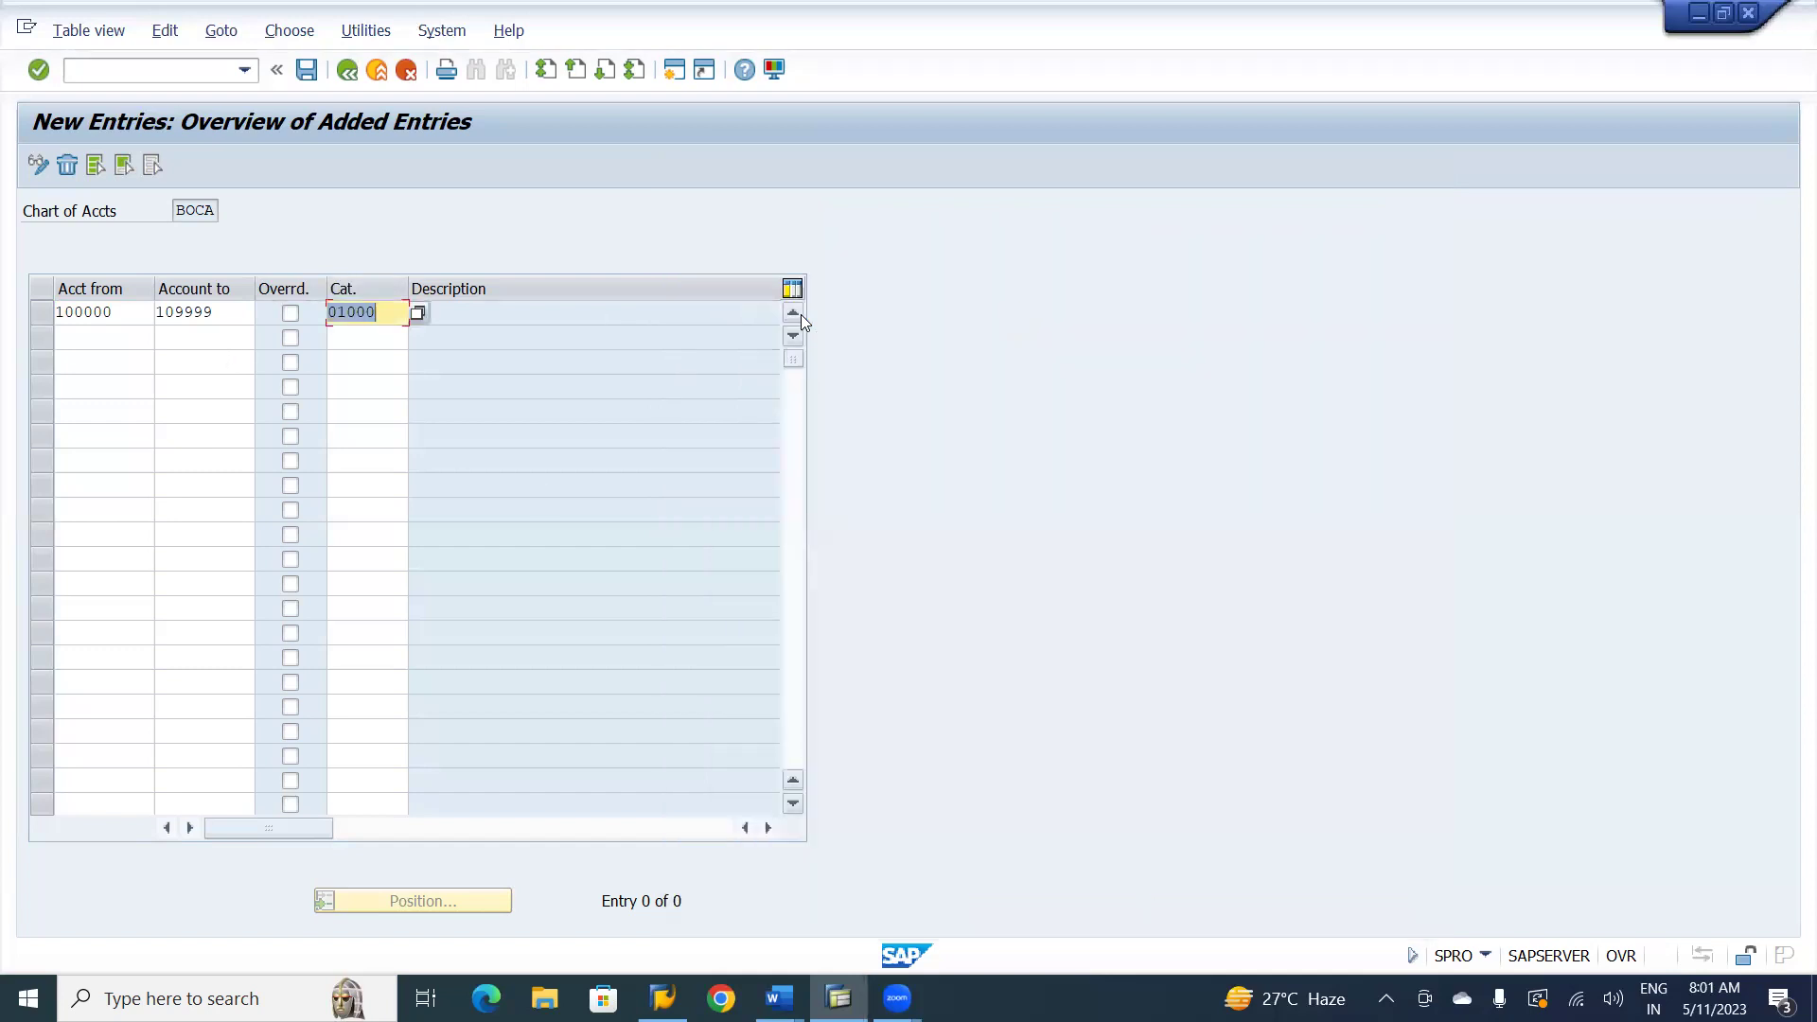
# - Add a second row classifying accounts 110000 to 119999 with item category 01000 (Balance Sheet Account)
pyautogui.click(119, 335)
pyautogui.write('110000')
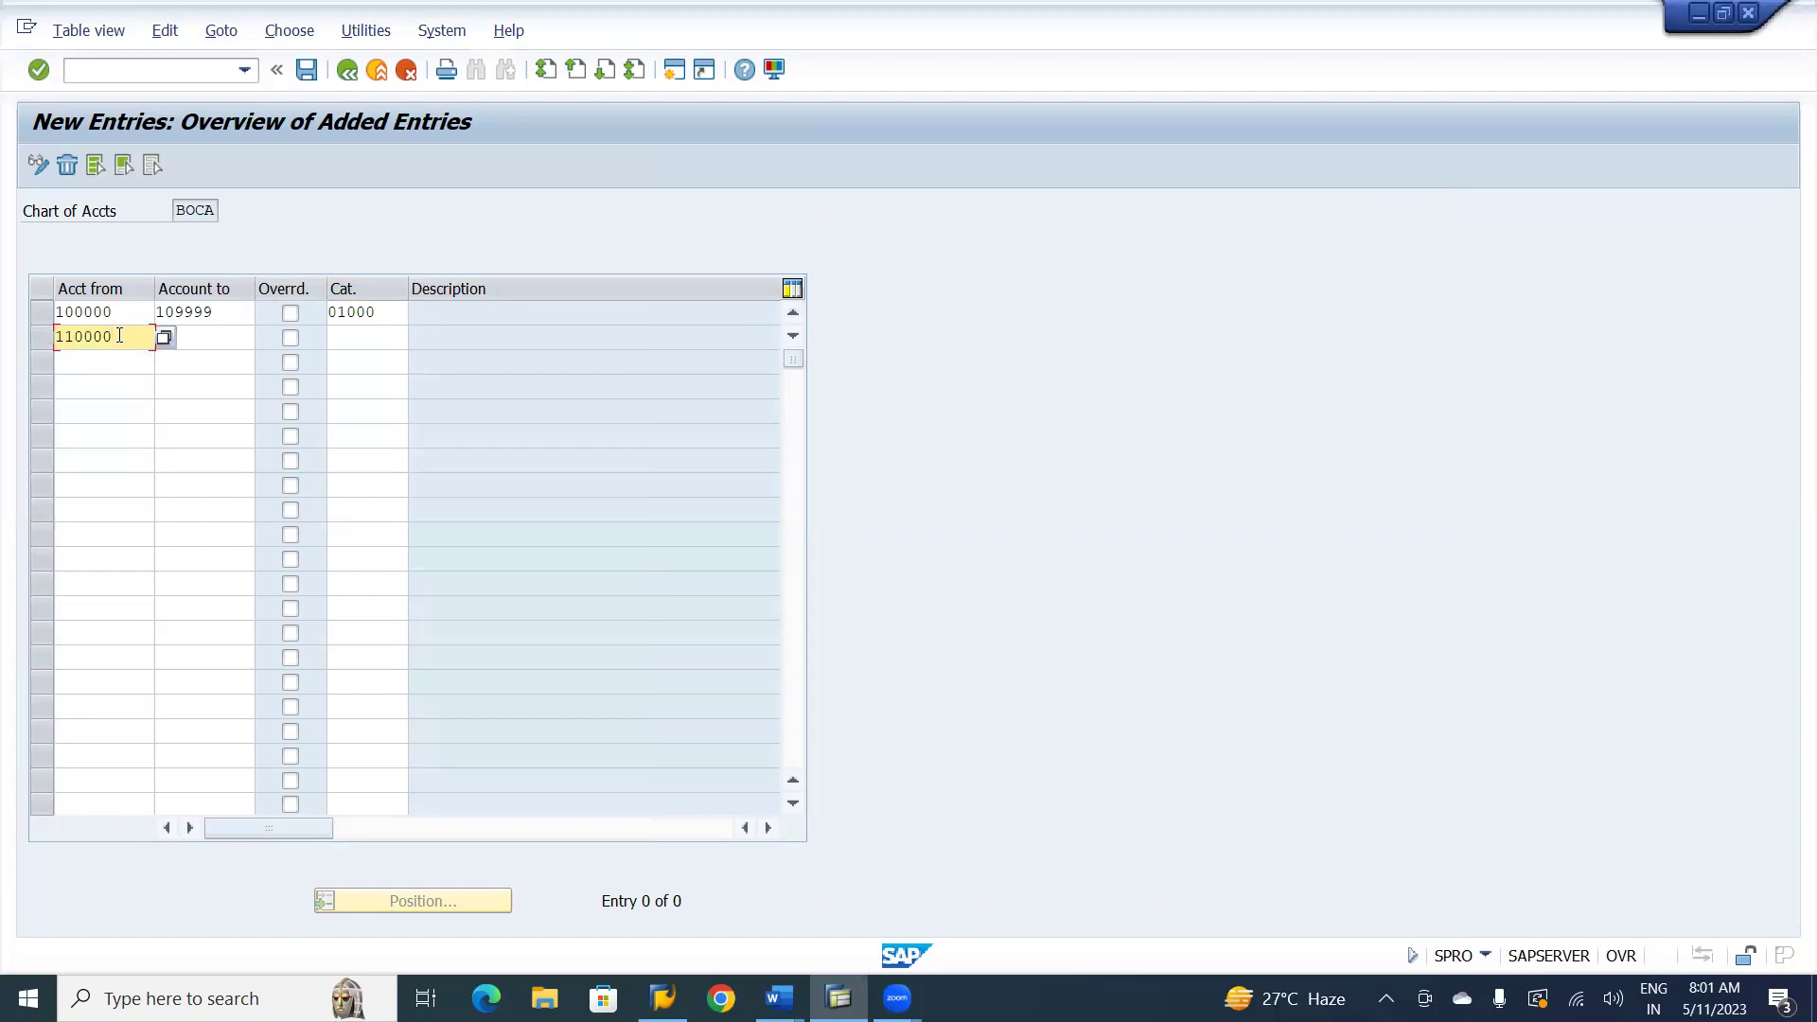
pyautogui.press('Tab')
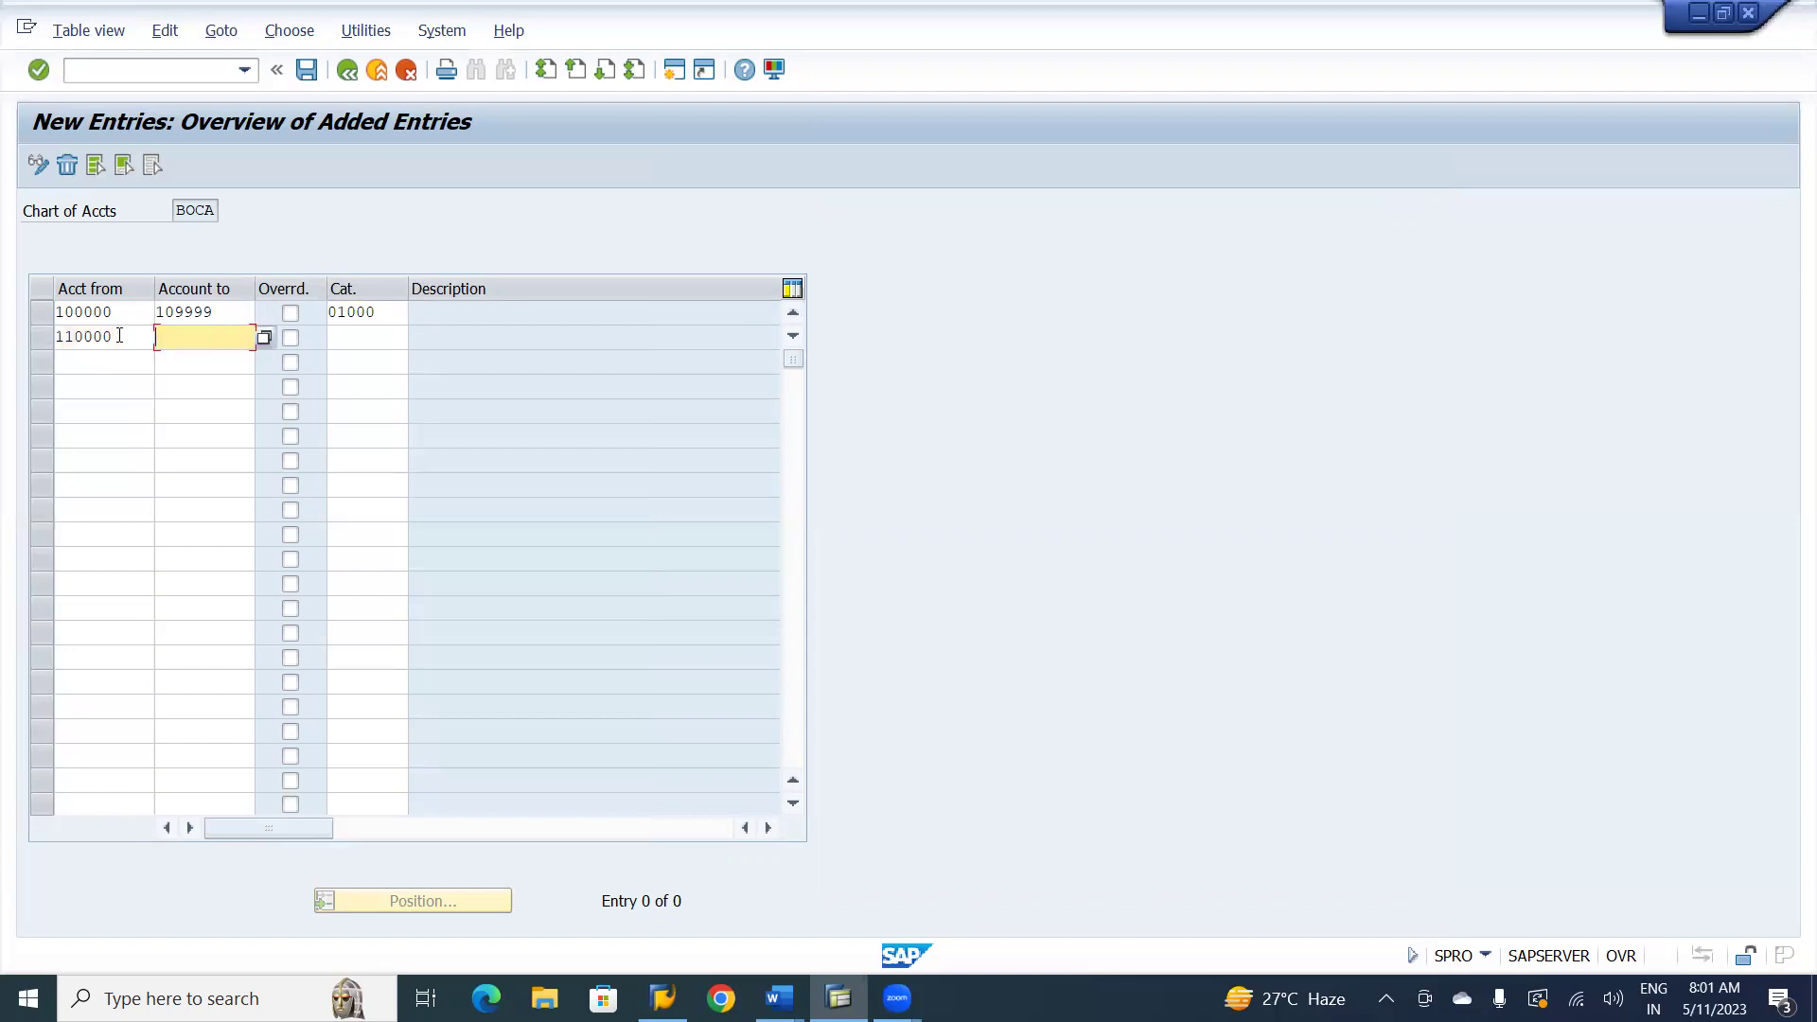
pyautogui.write('119999')
pyautogui.press('Tab')
pyautogui.press('Tab')
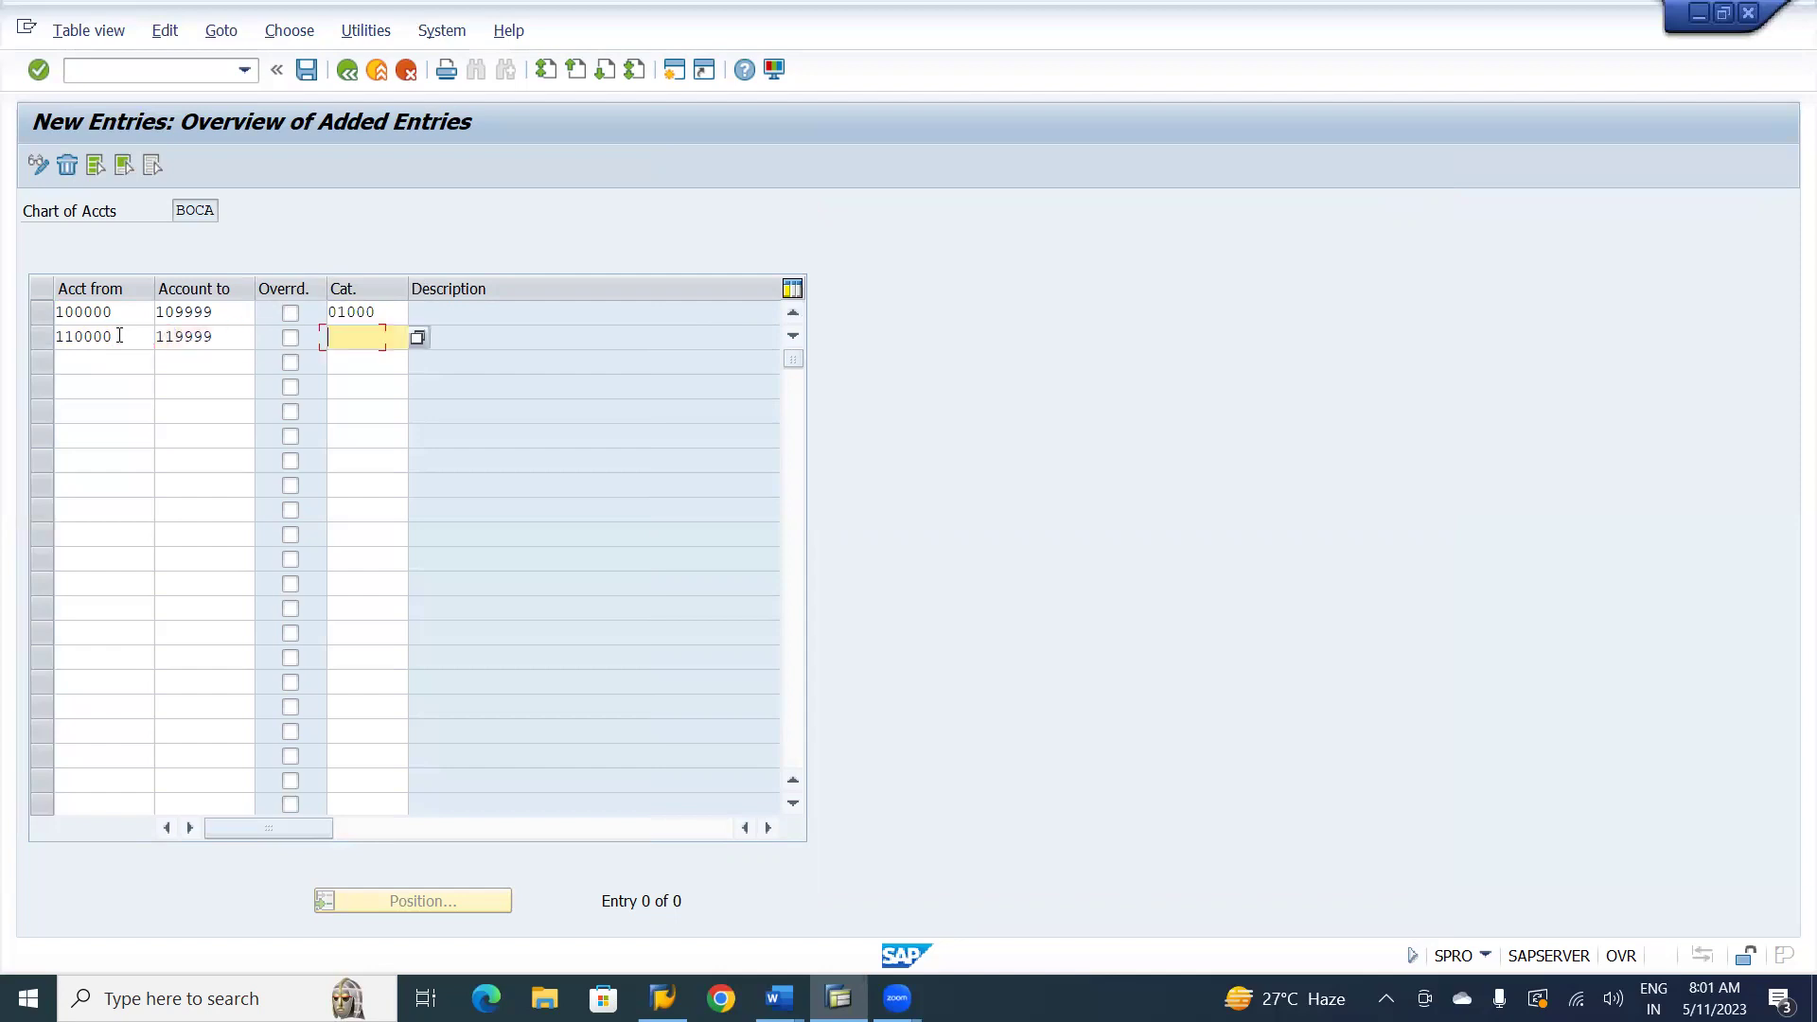
pyautogui.click(418, 339)
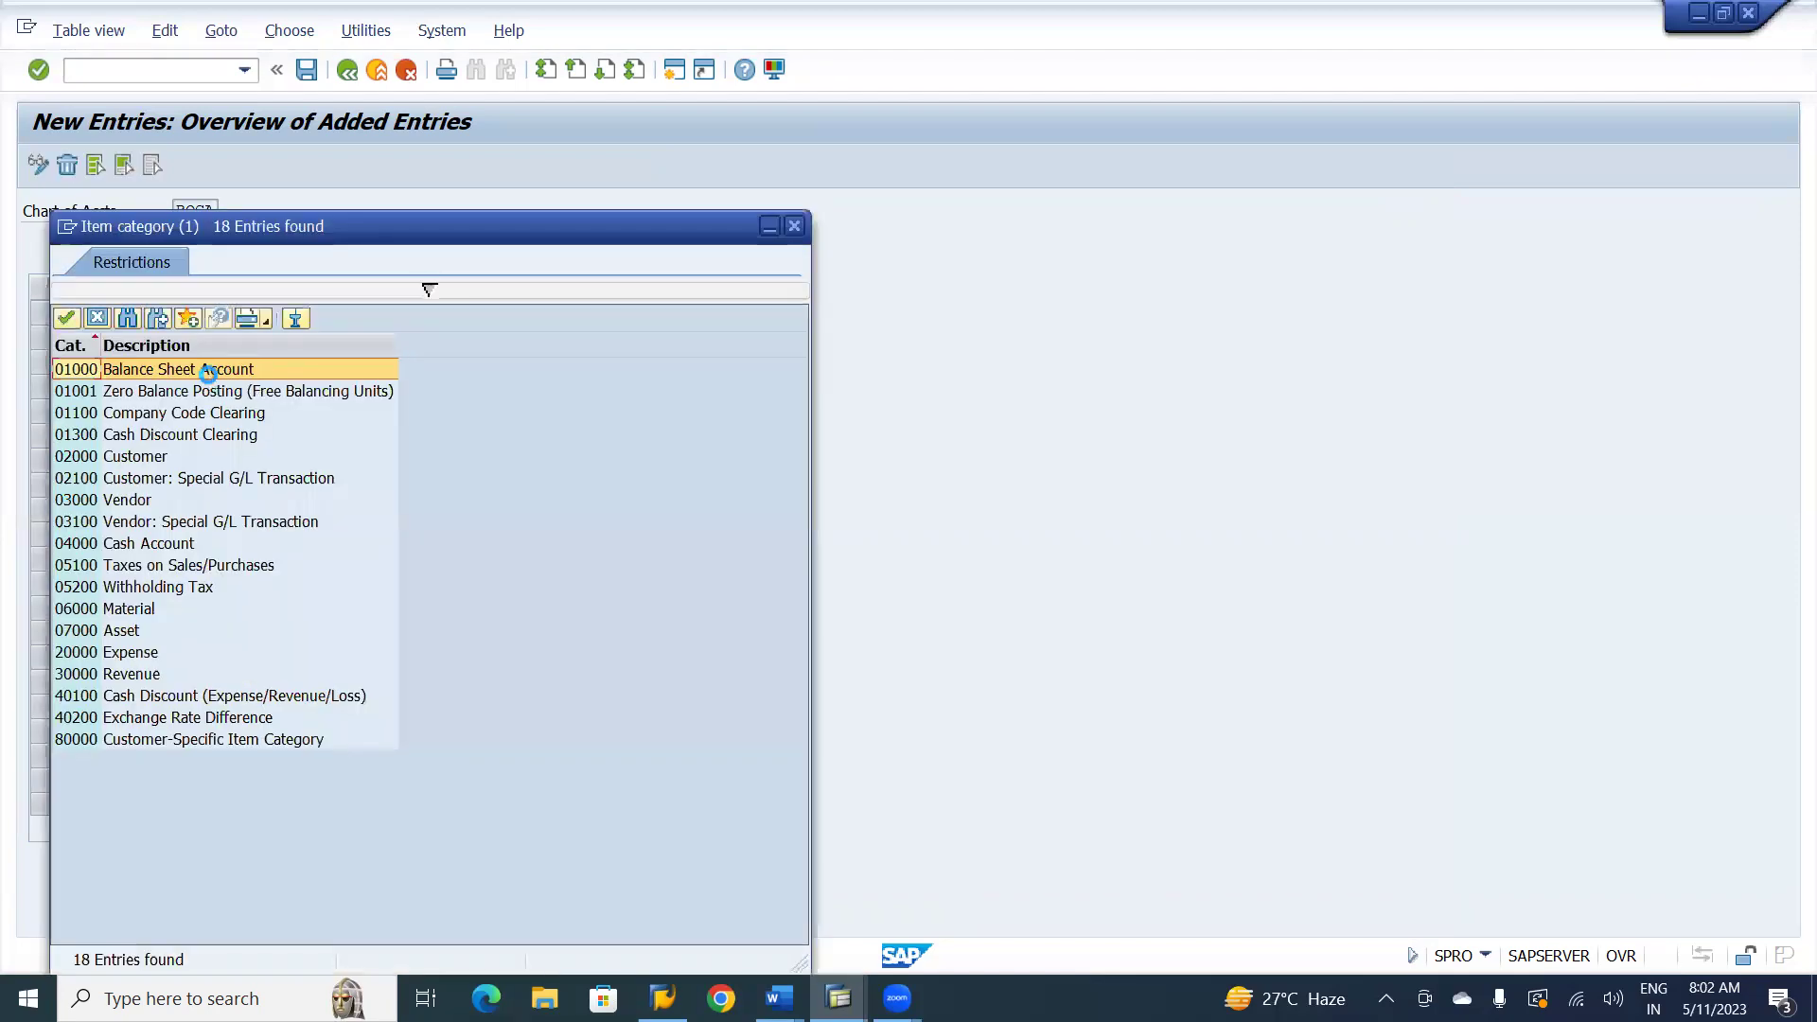
pyautogui.doubleClick(210, 374)
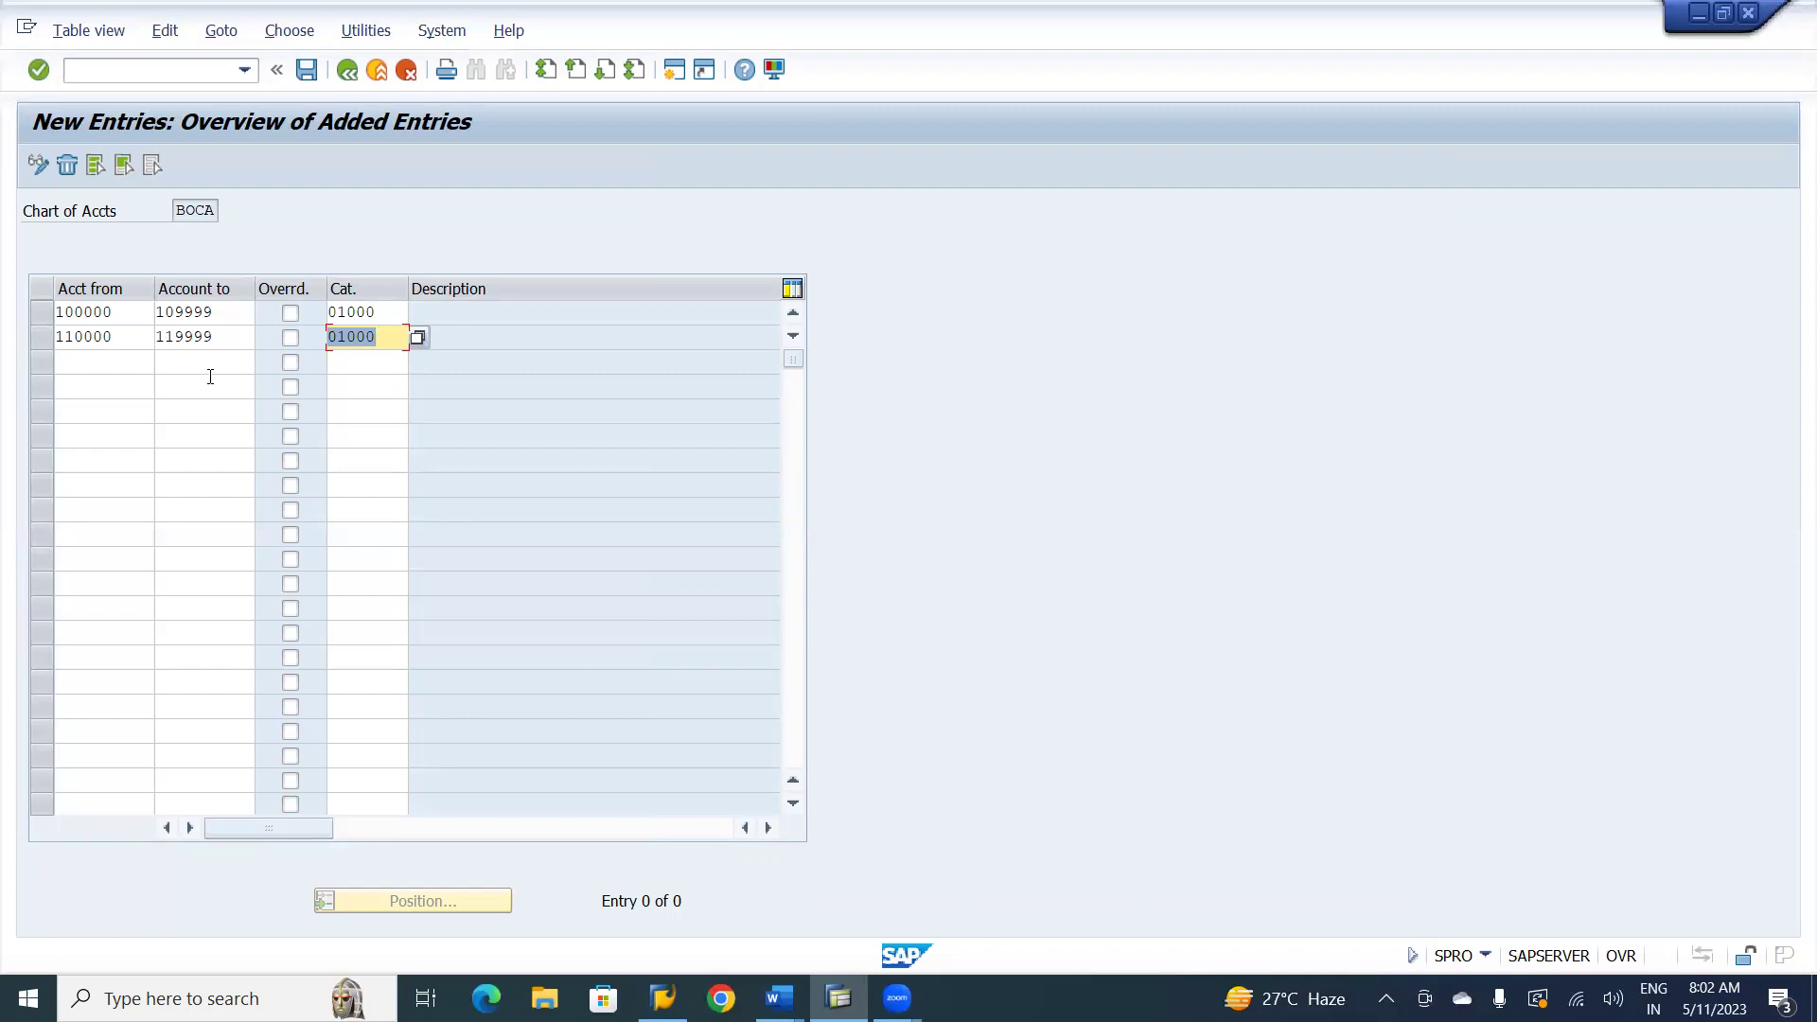
# - Add a third row classifying accounts 120000 to 129999 with item category 07000 (Asset)
pyautogui.press('Tab')
pyautogui.write('12000')
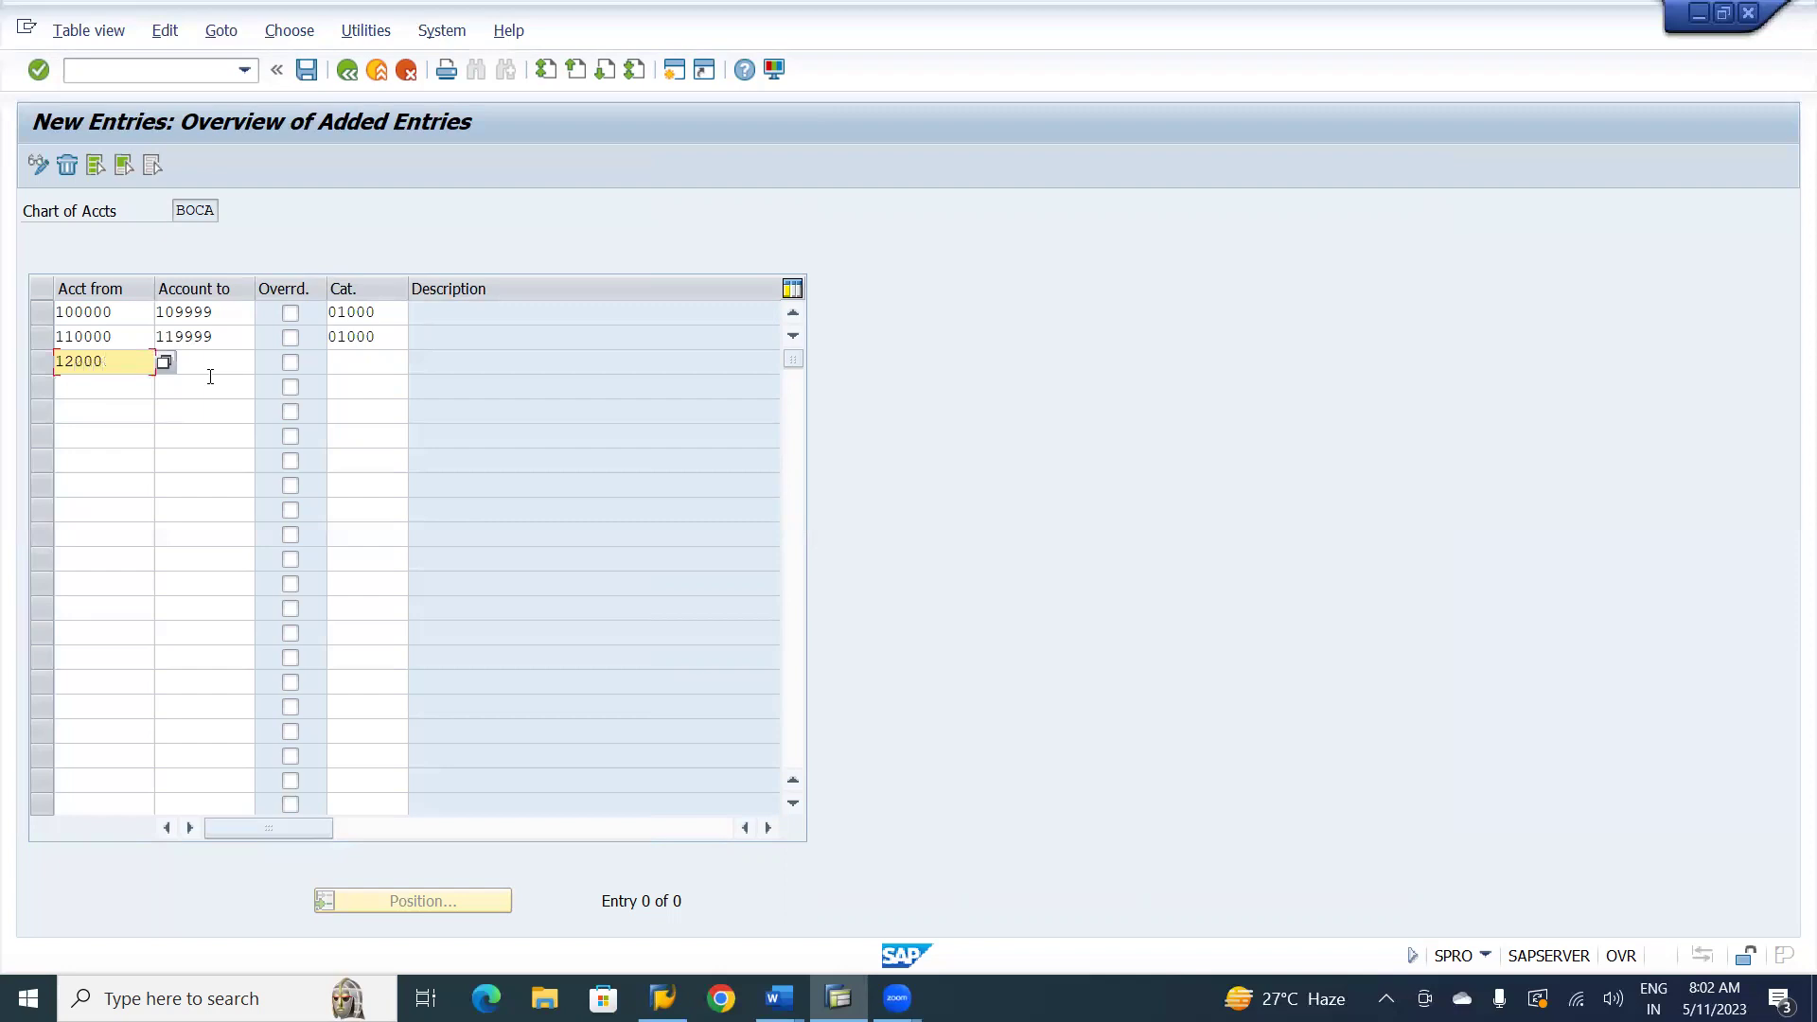
pyautogui.write('0')
pyautogui.press('Tab')
pyautogui.write('129999')
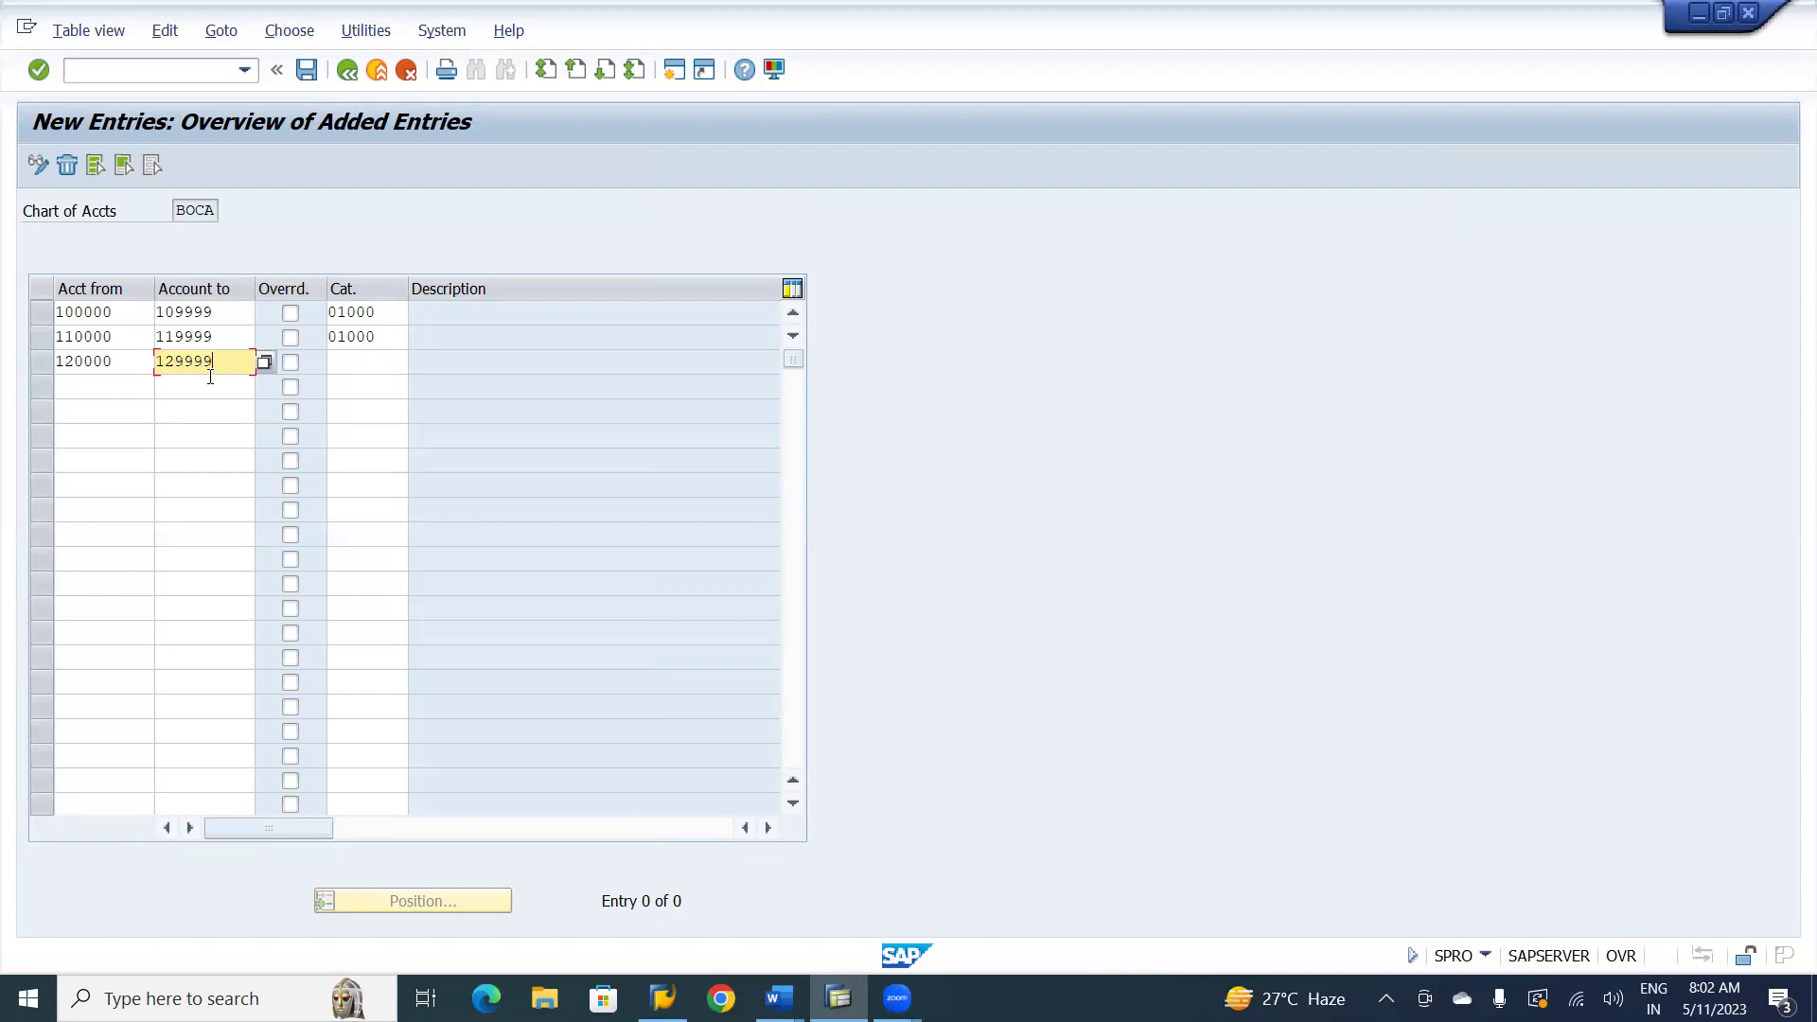
pyautogui.press('Tab')
pyautogui.press('Tab')
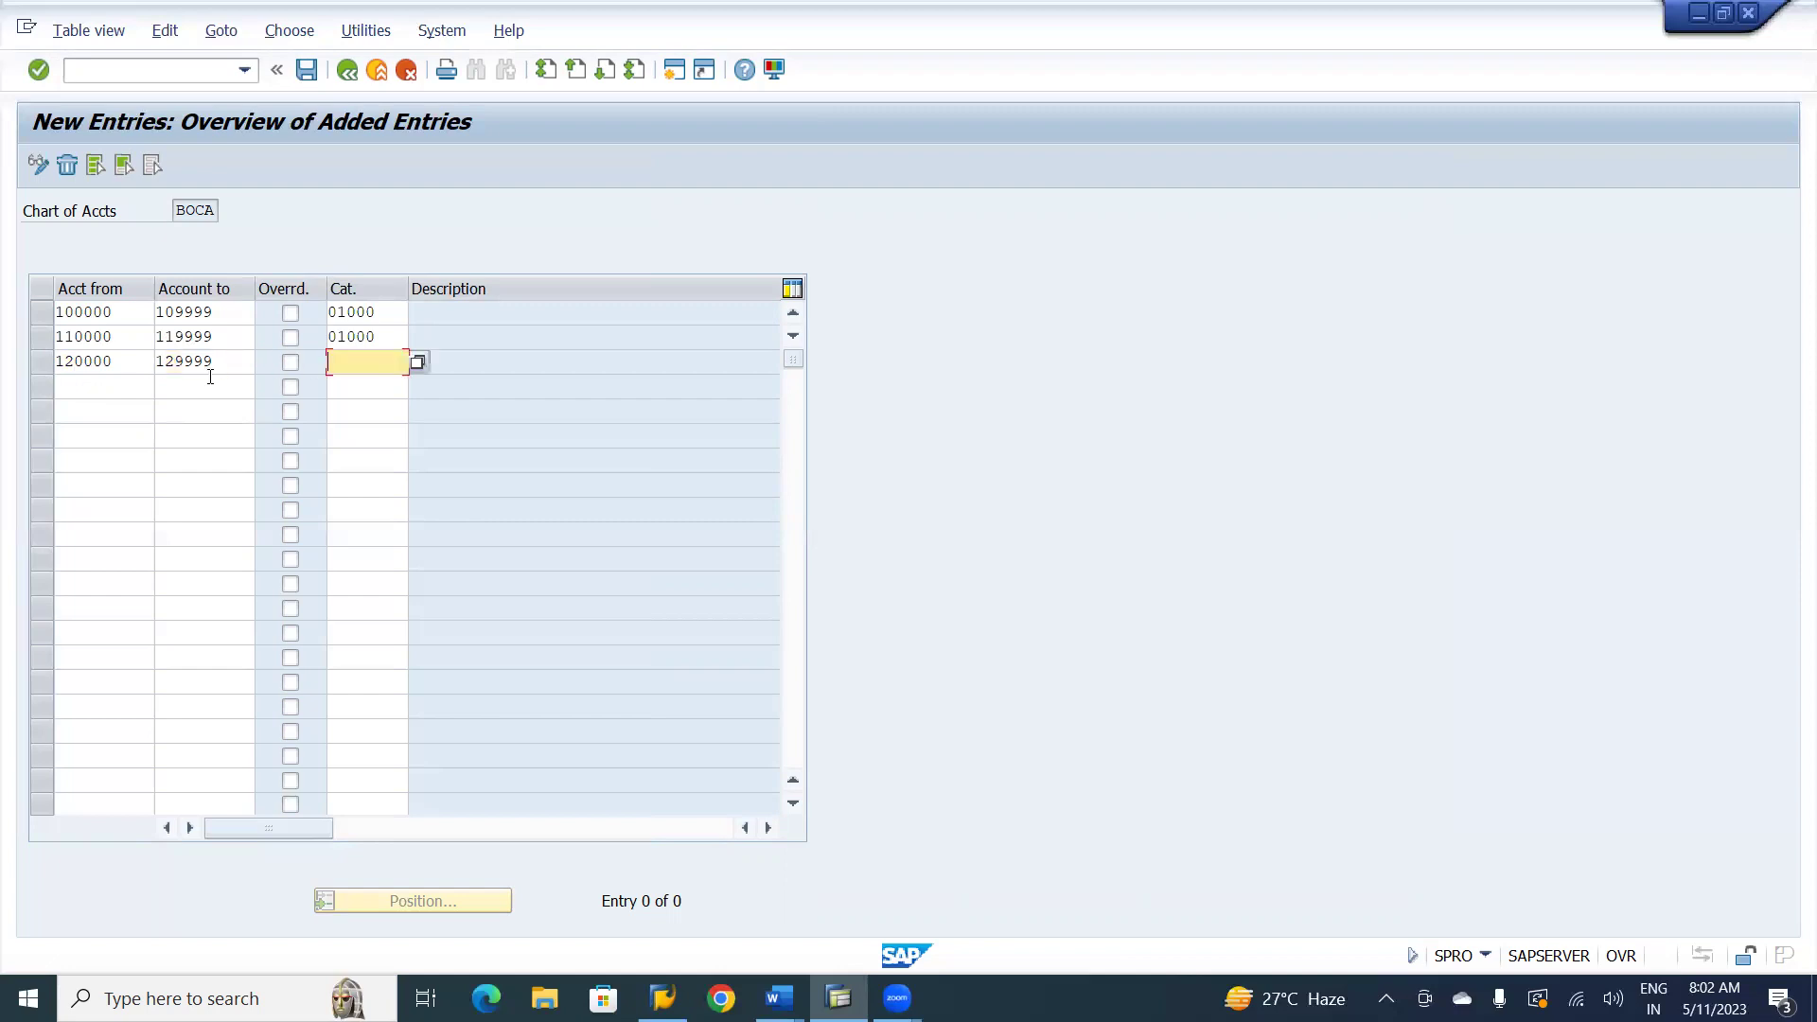
pyautogui.click(419, 362)
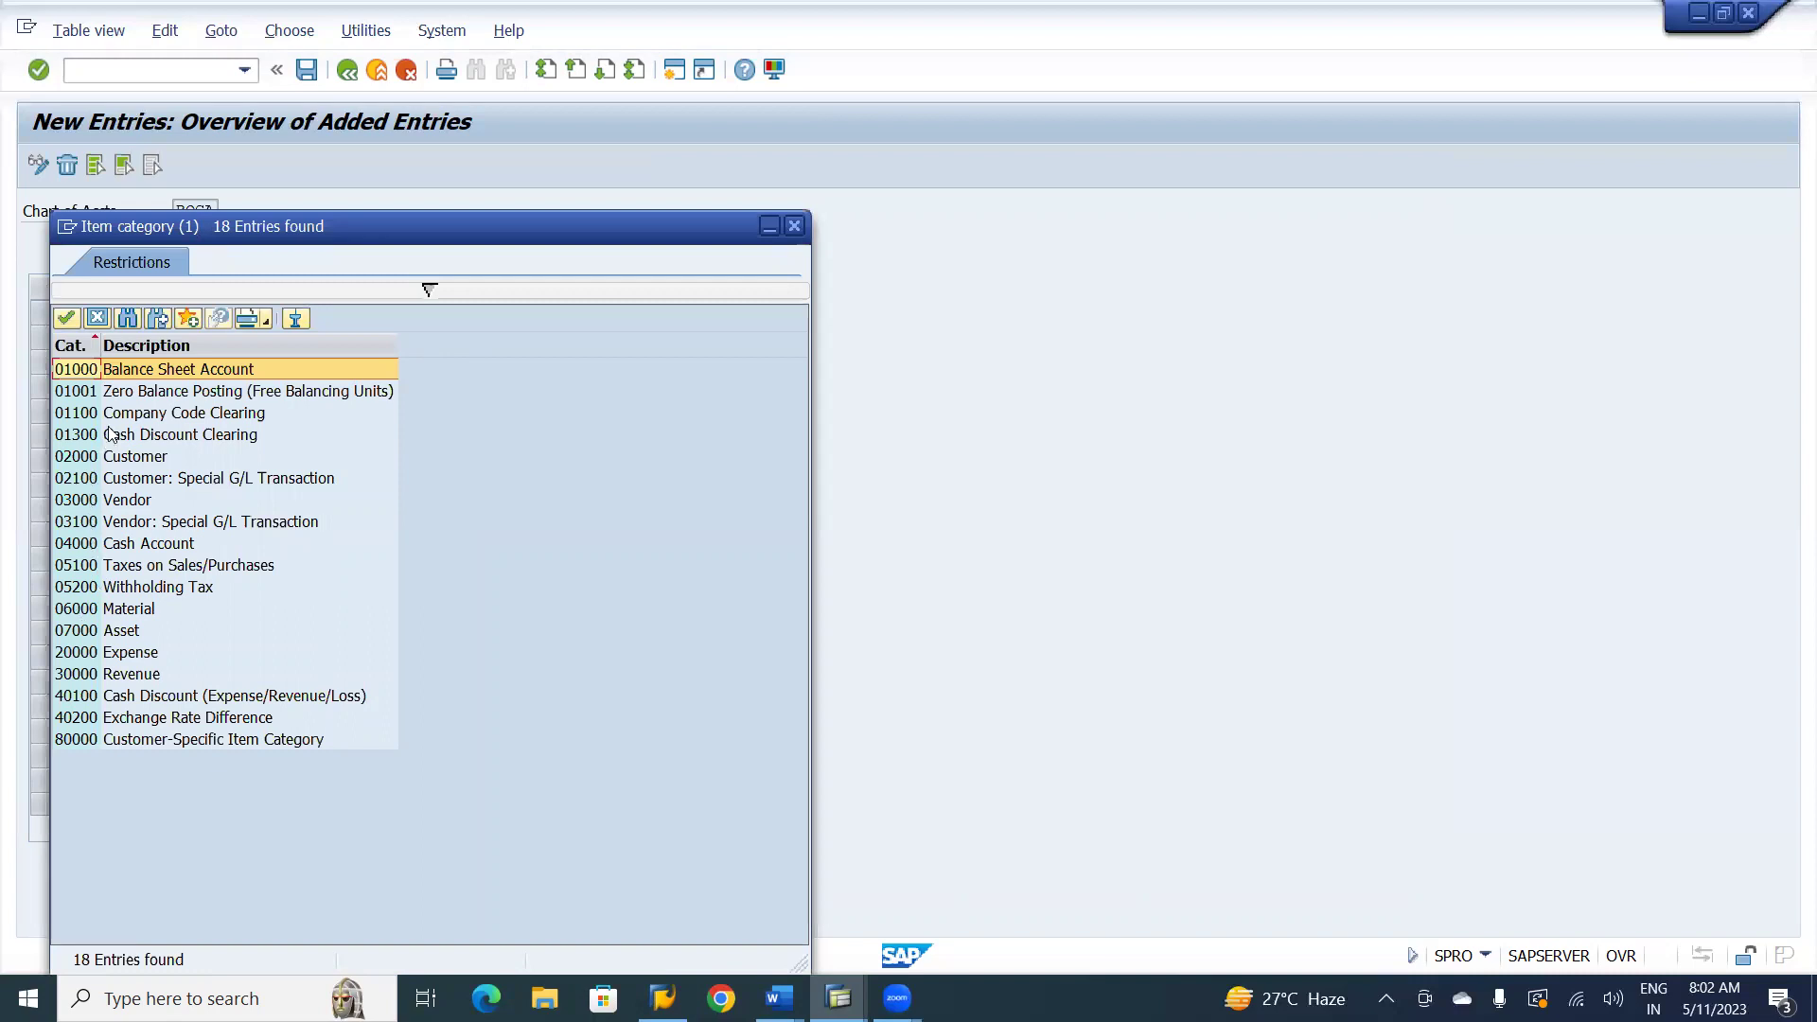
pyautogui.press('Escape')
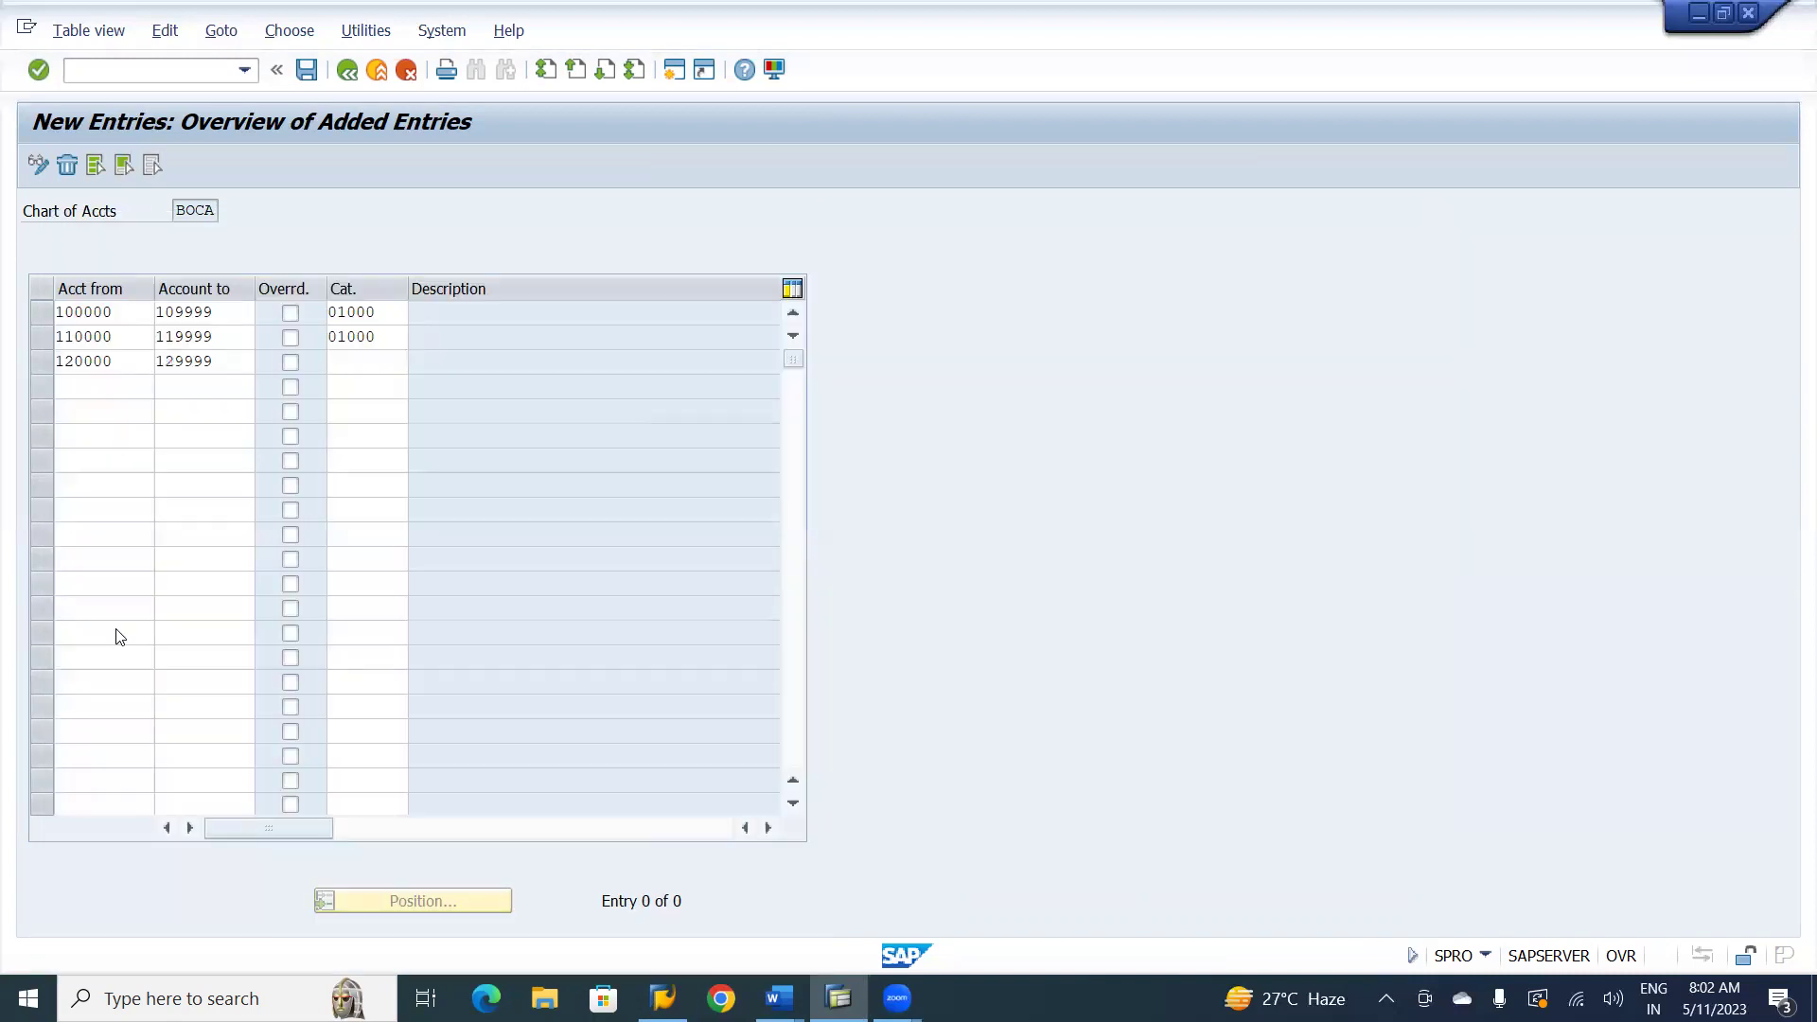
# - Add a fourth row classifying accounts 130000 to 139999 with item category 01000 (Balance Sheet Account)
pyautogui.click(104, 388)
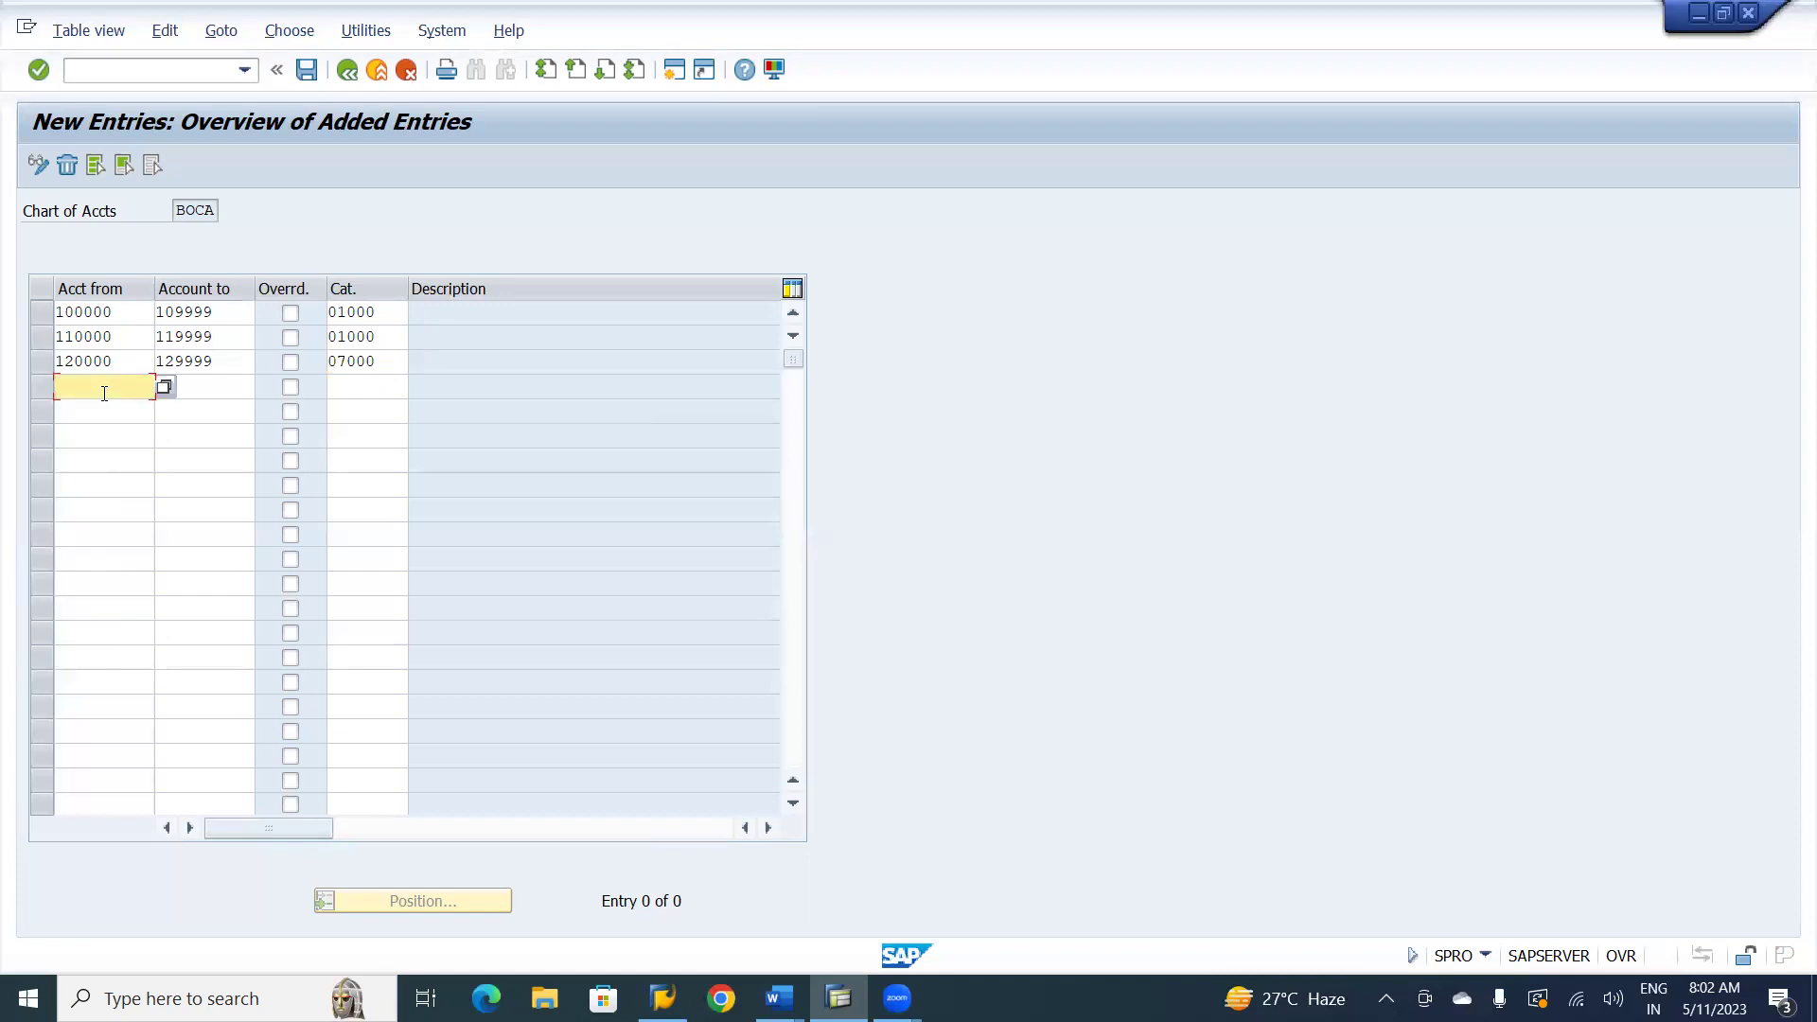
pyautogui.write('130000')
pyautogui.press('Tab')
pyautogui.write('139')
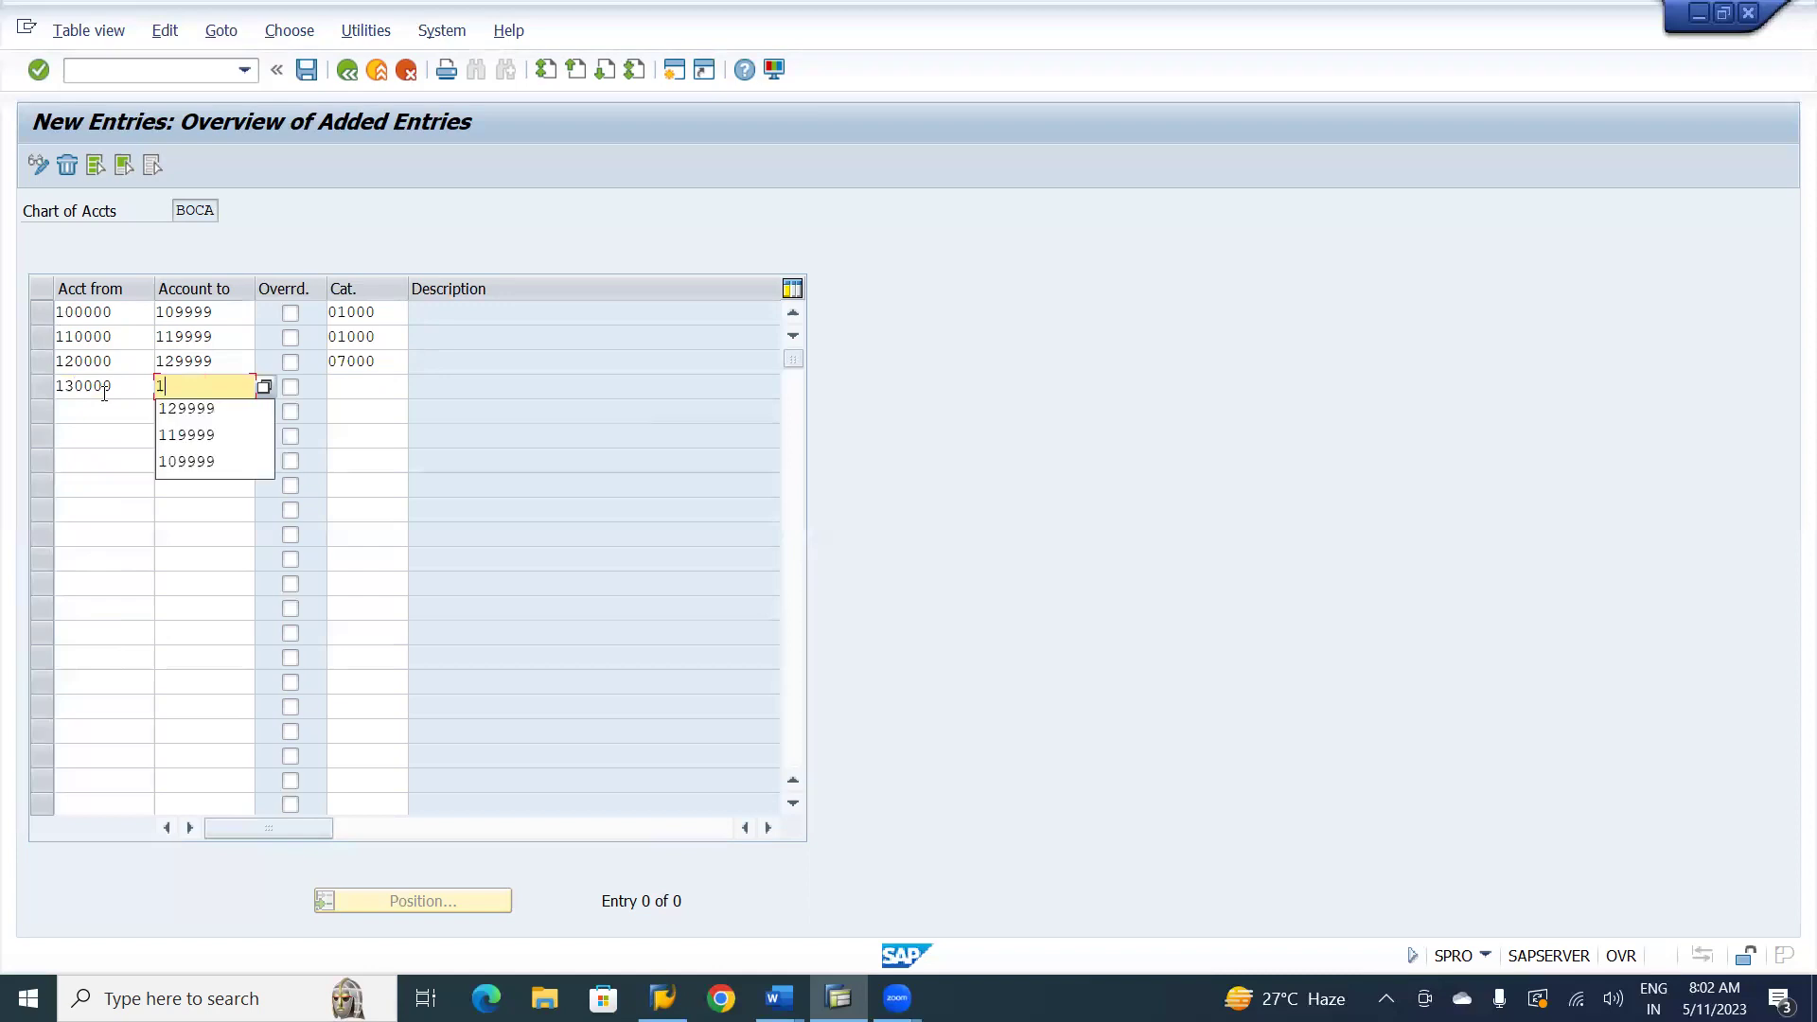
pyautogui.write('999')
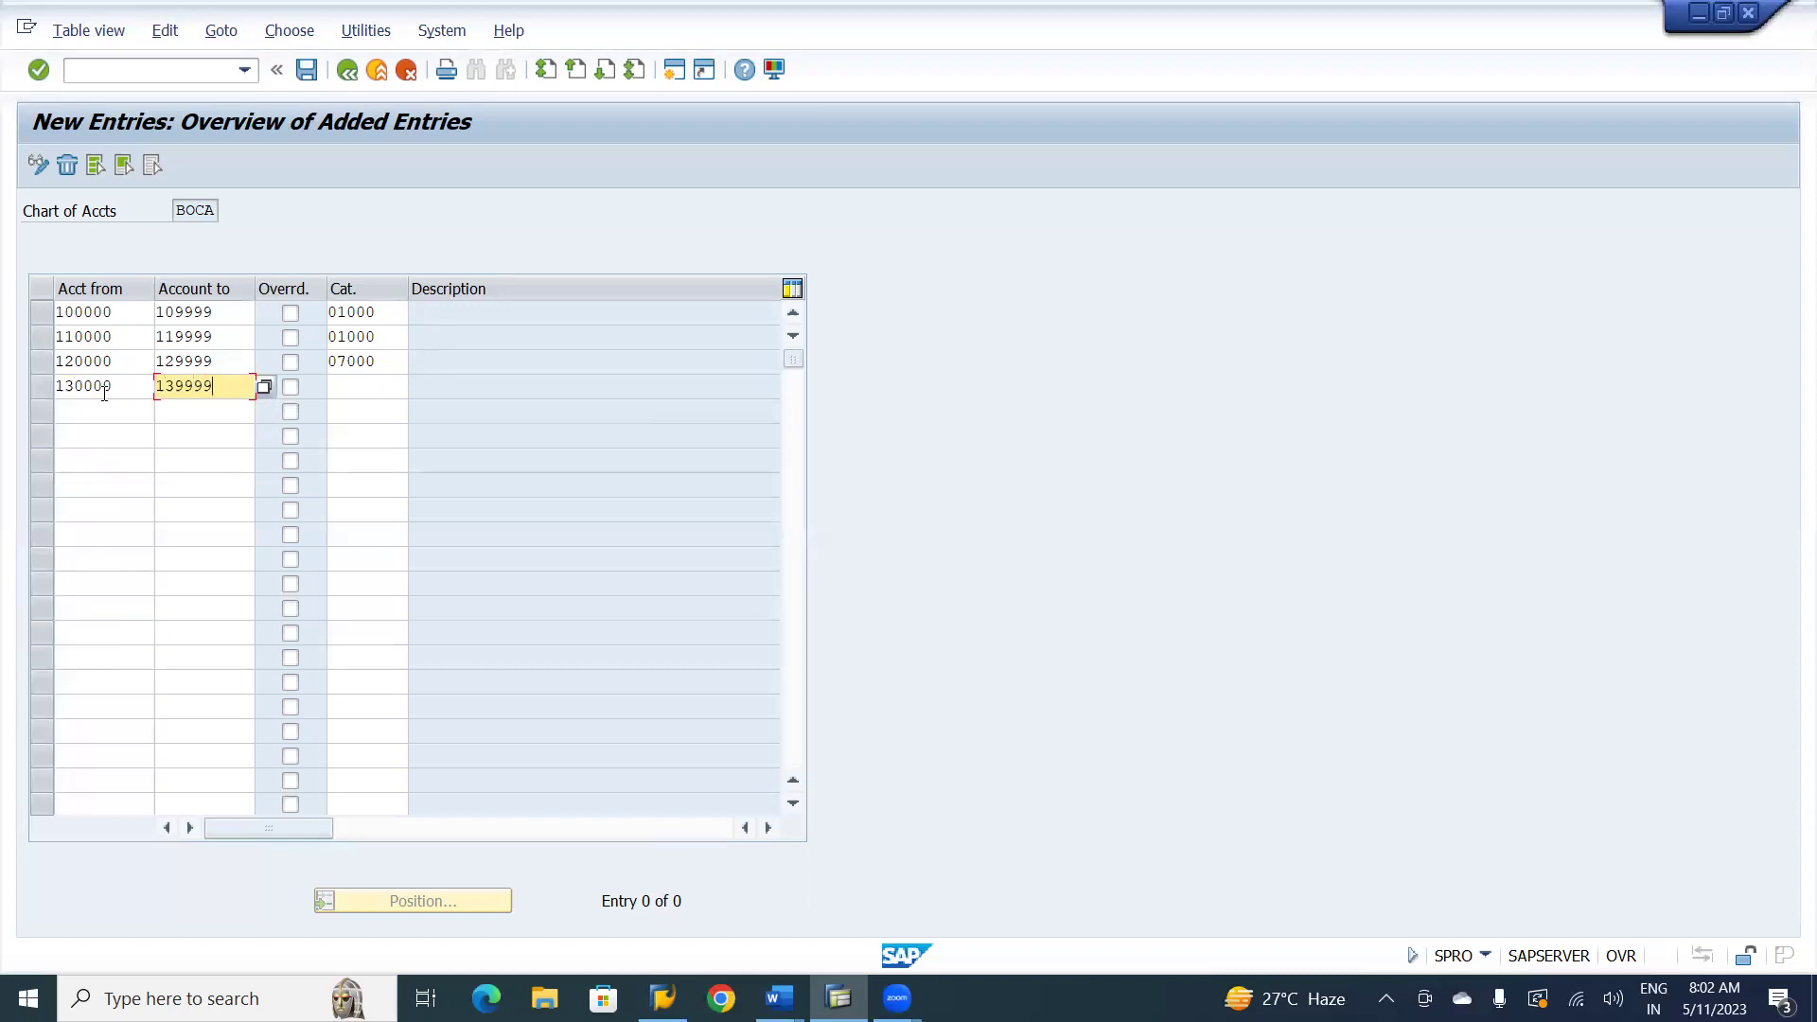
pyautogui.press('Tab')
pyautogui.press('Tab')
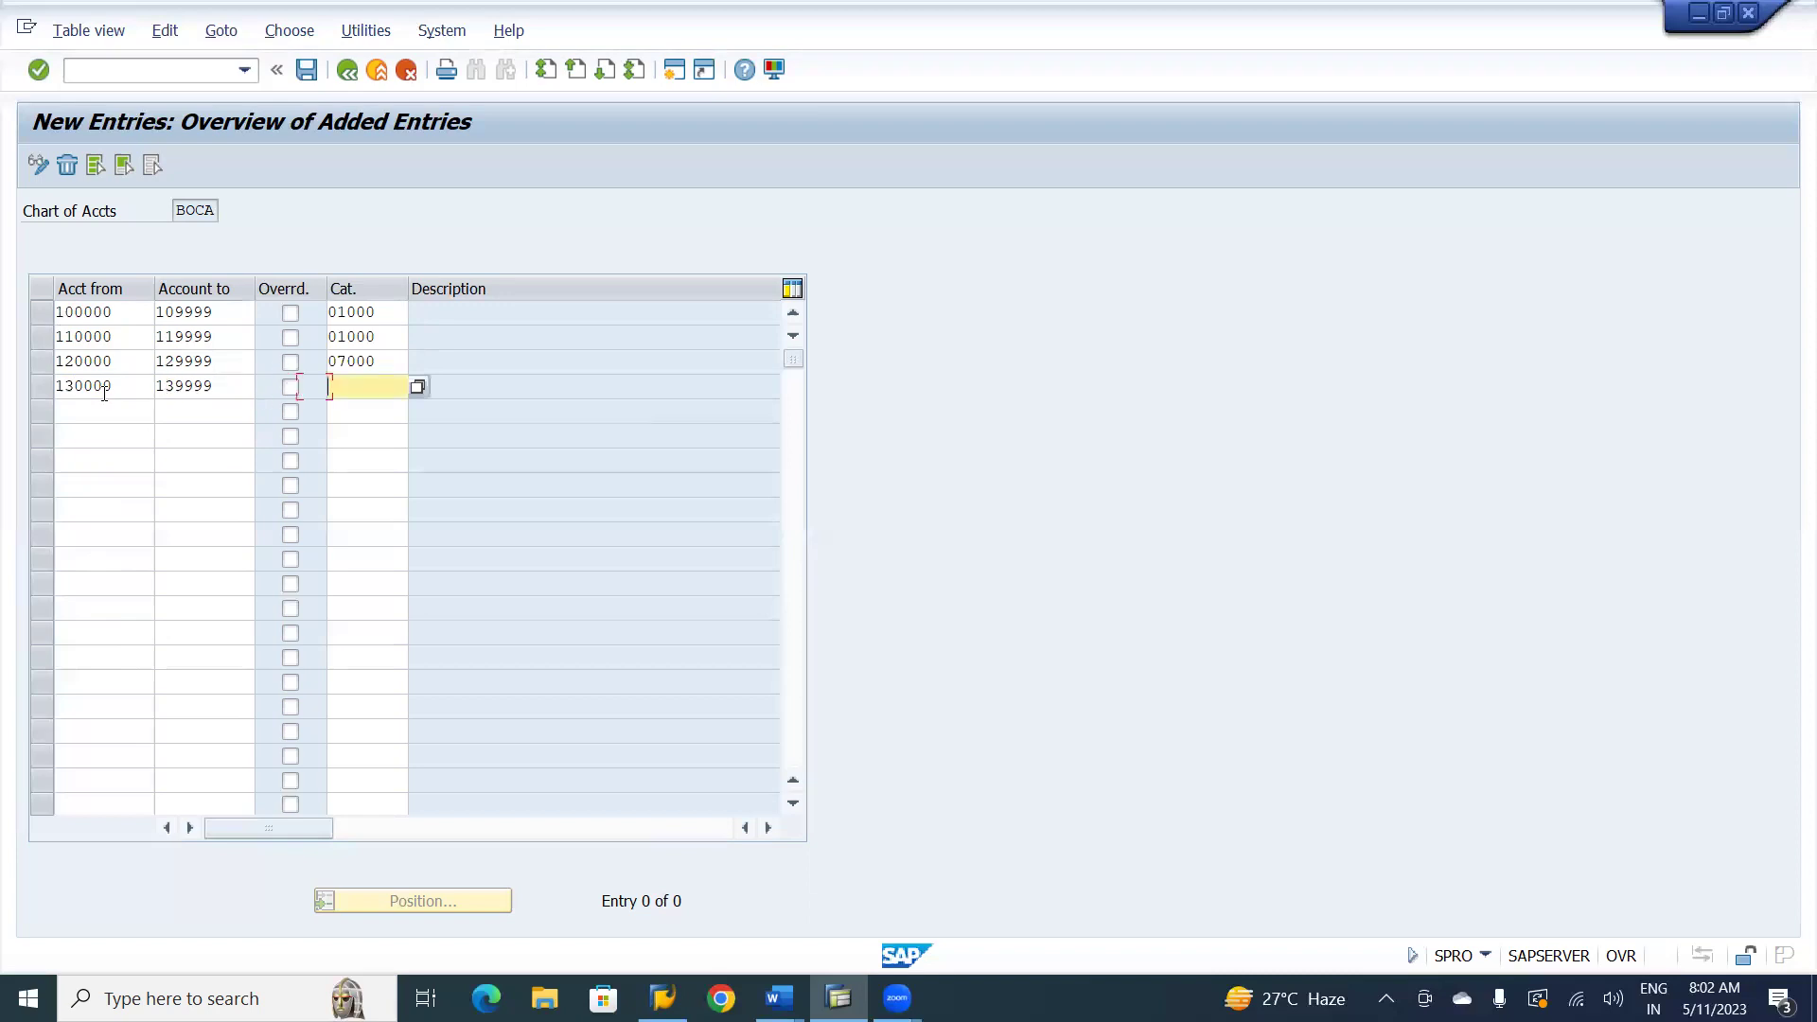
pyautogui.write('01000')
# - Add a fifth row classifying accounts 140000 to 149999 with item category 01000 (Balance Sheet Account)
pyautogui.click(96, 409)
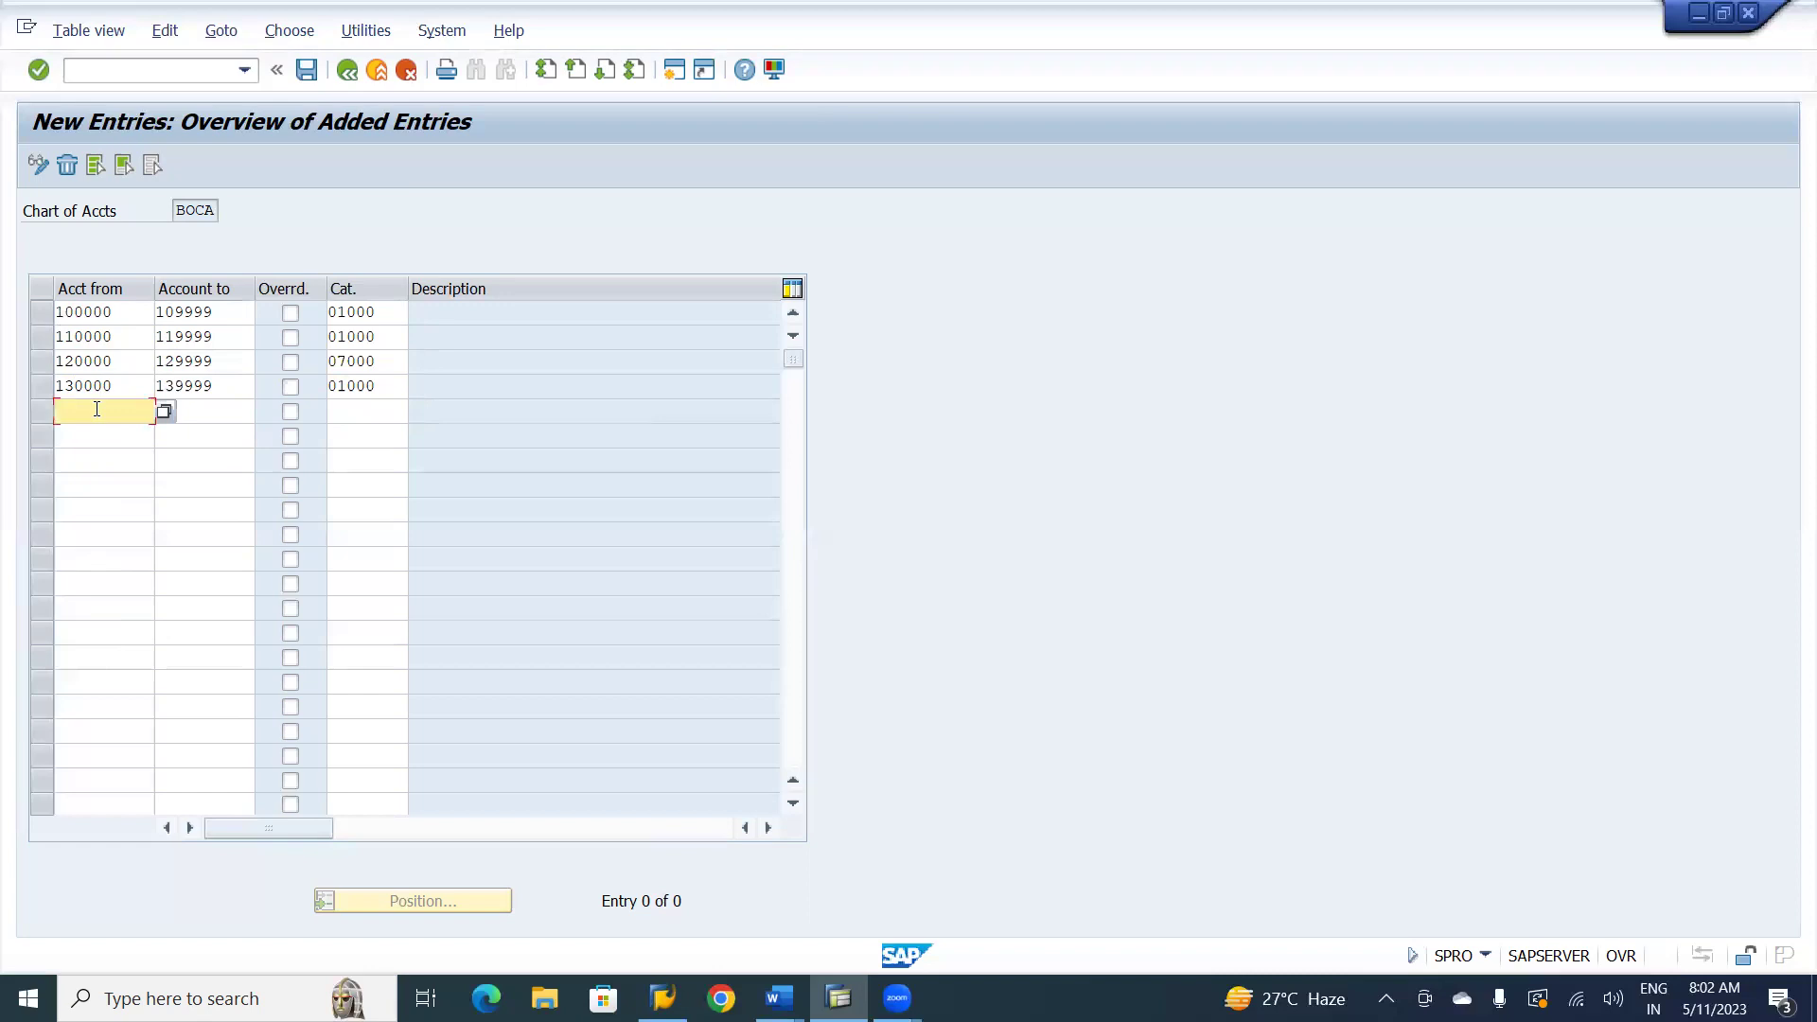
pyautogui.write('1')
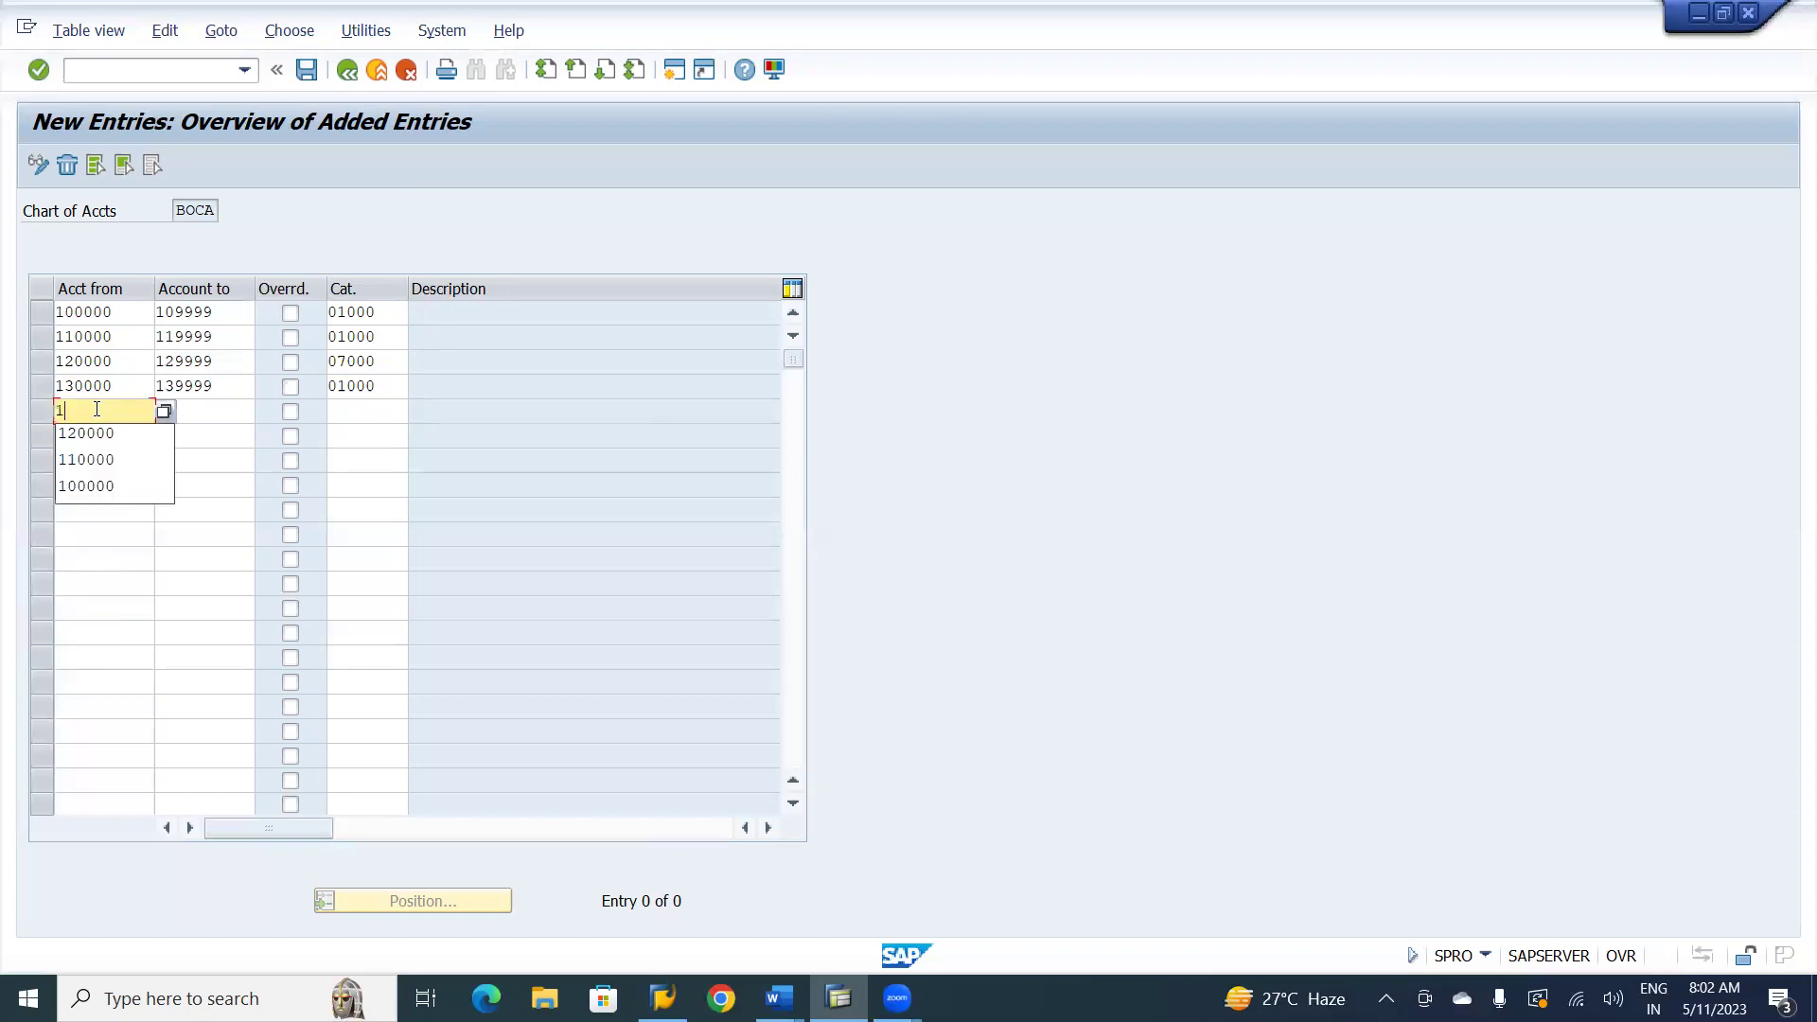
pyautogui.write('40000')
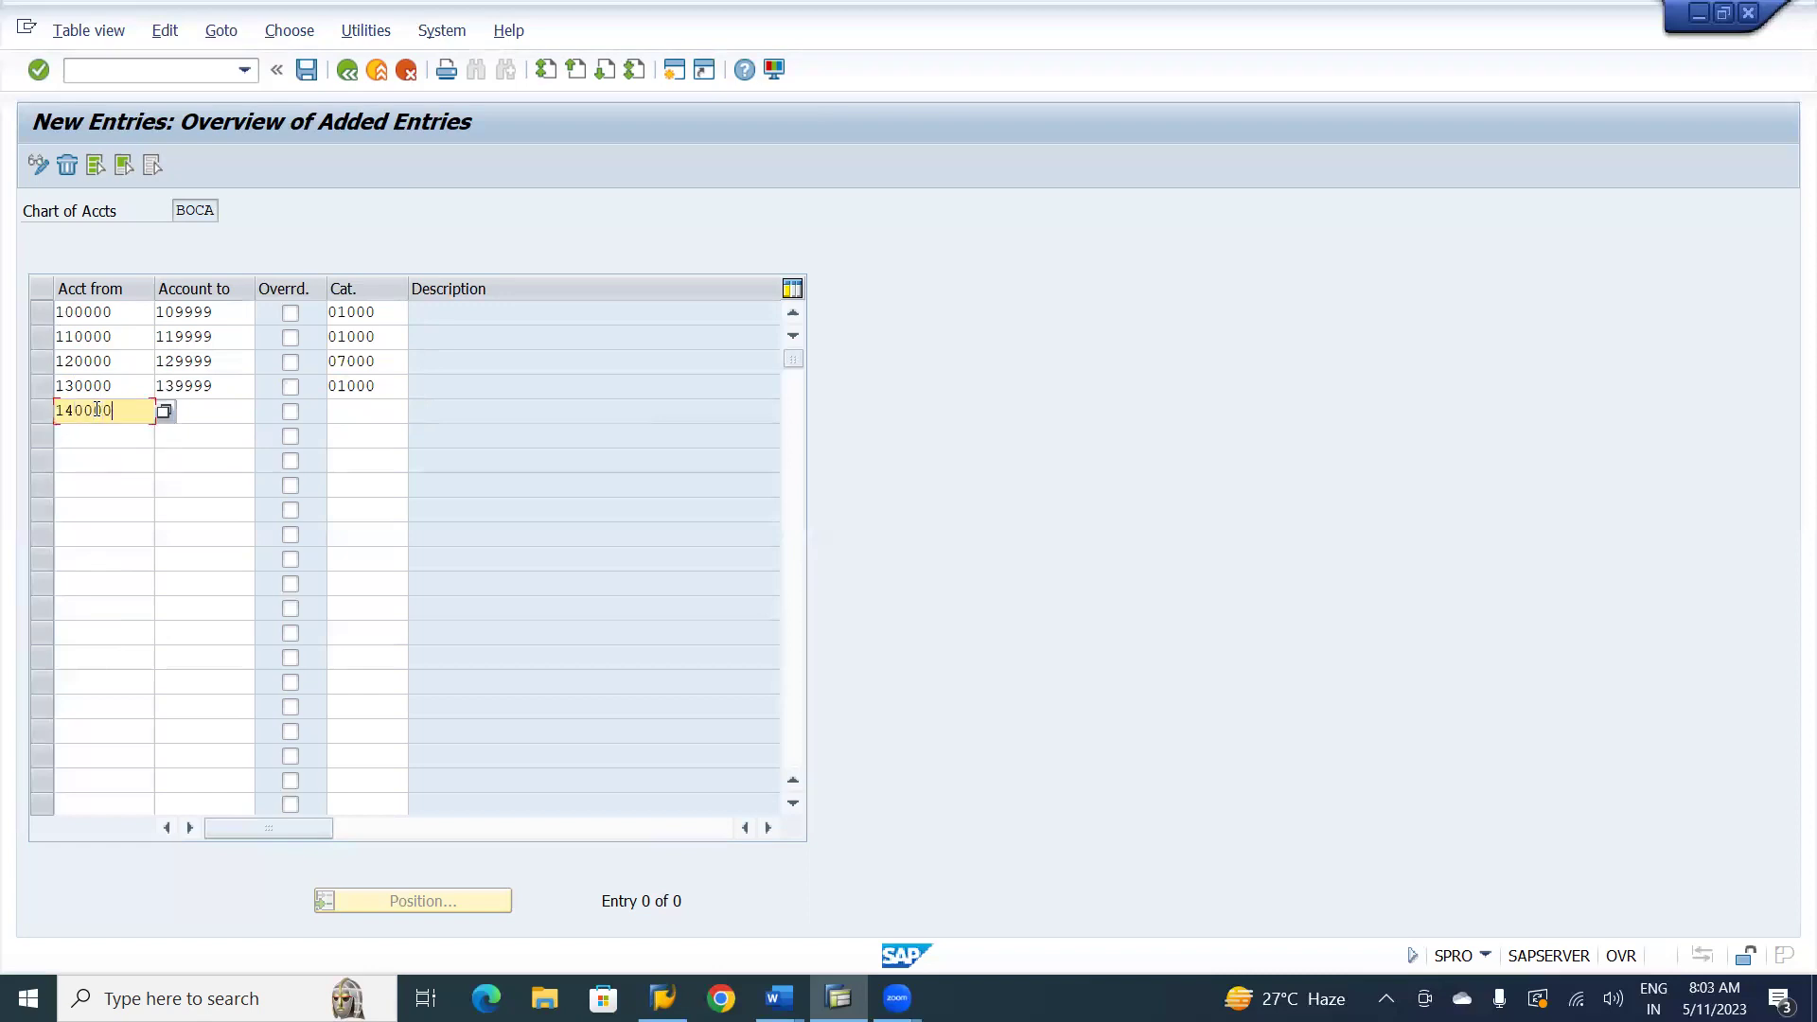
pyautogui.press('Tab')
pyautogui.write('14')
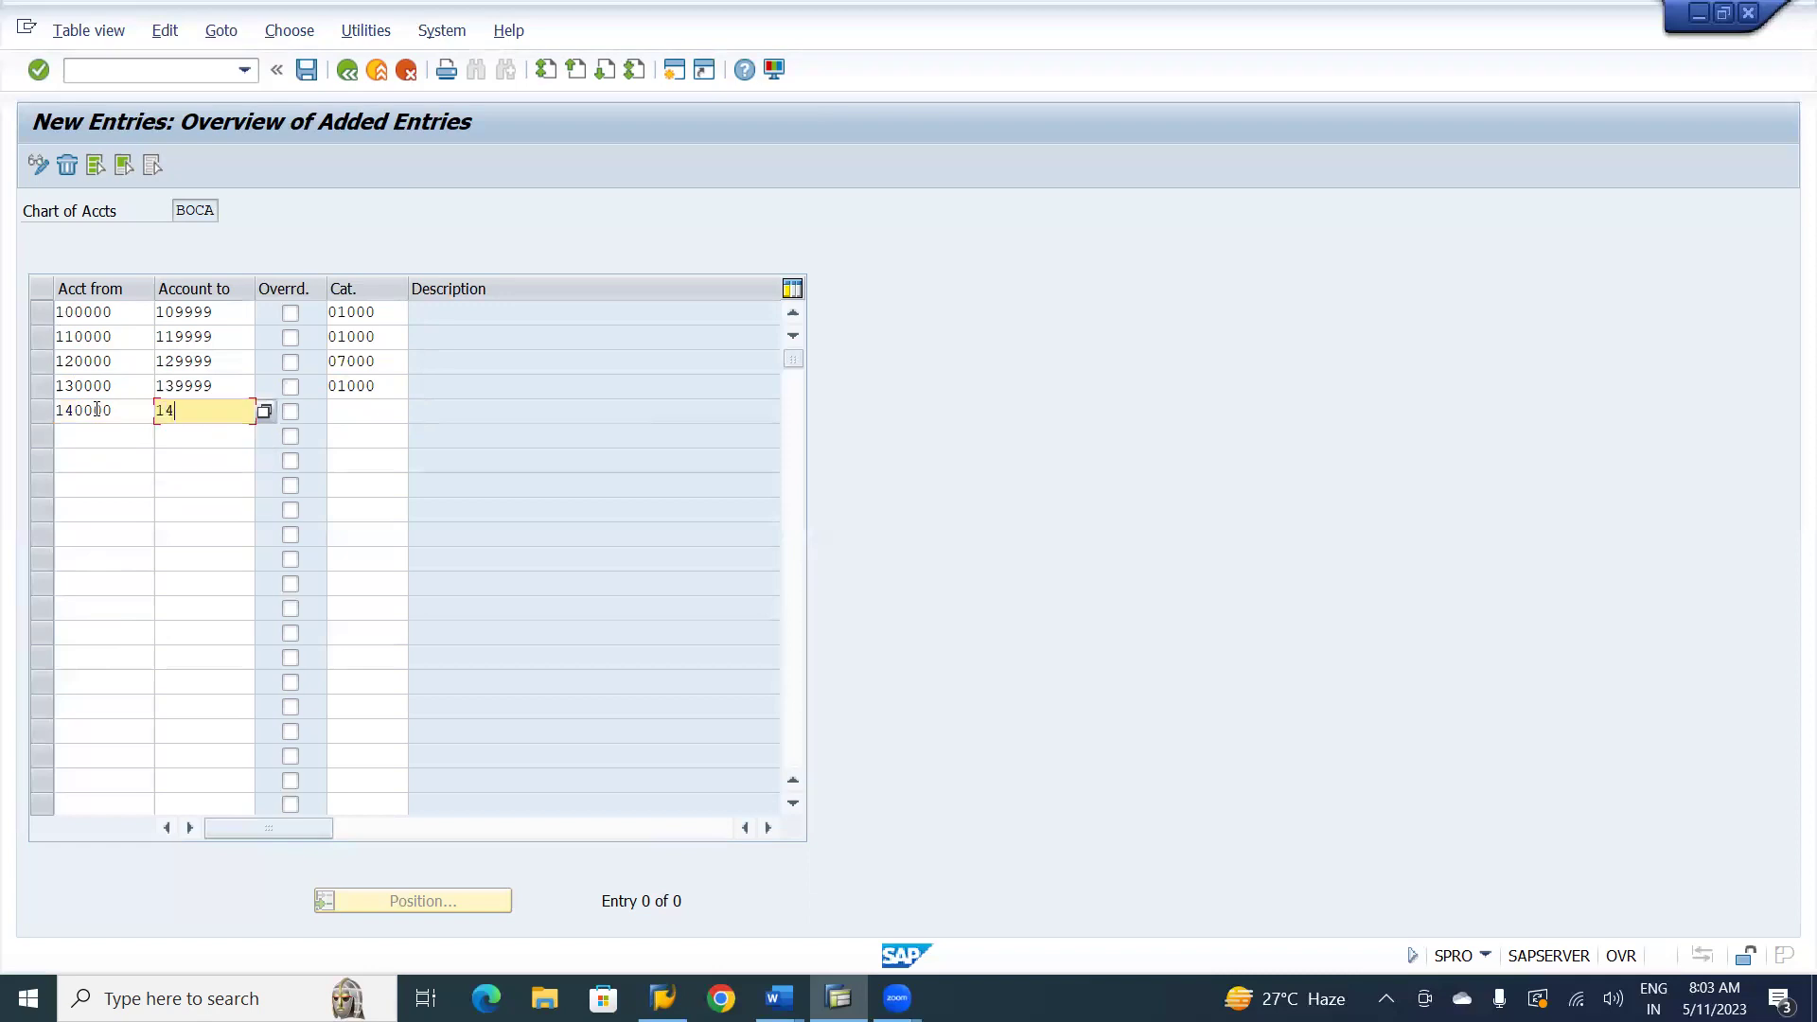
pyautogui.write('99999')
pyautogui.press('BackSpace')
pyautogui.press('Tab')
pyautogui.press('Tab')
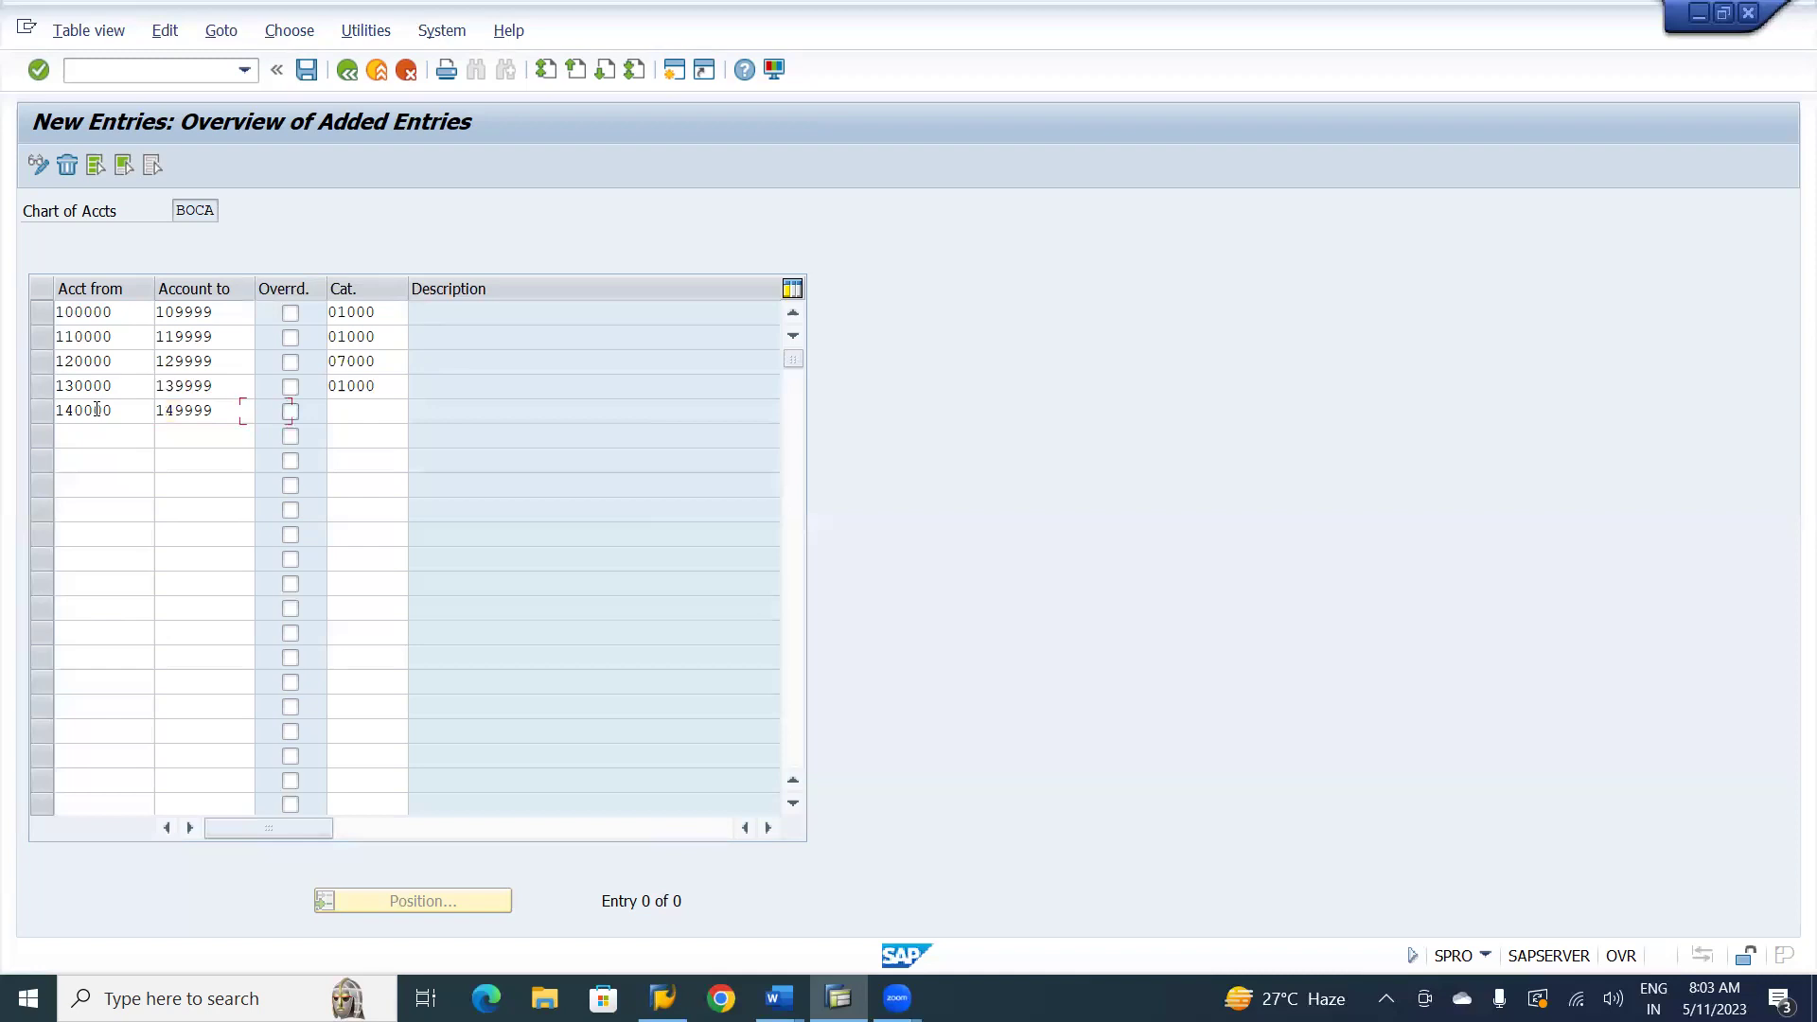
pyautogui.write('01000')
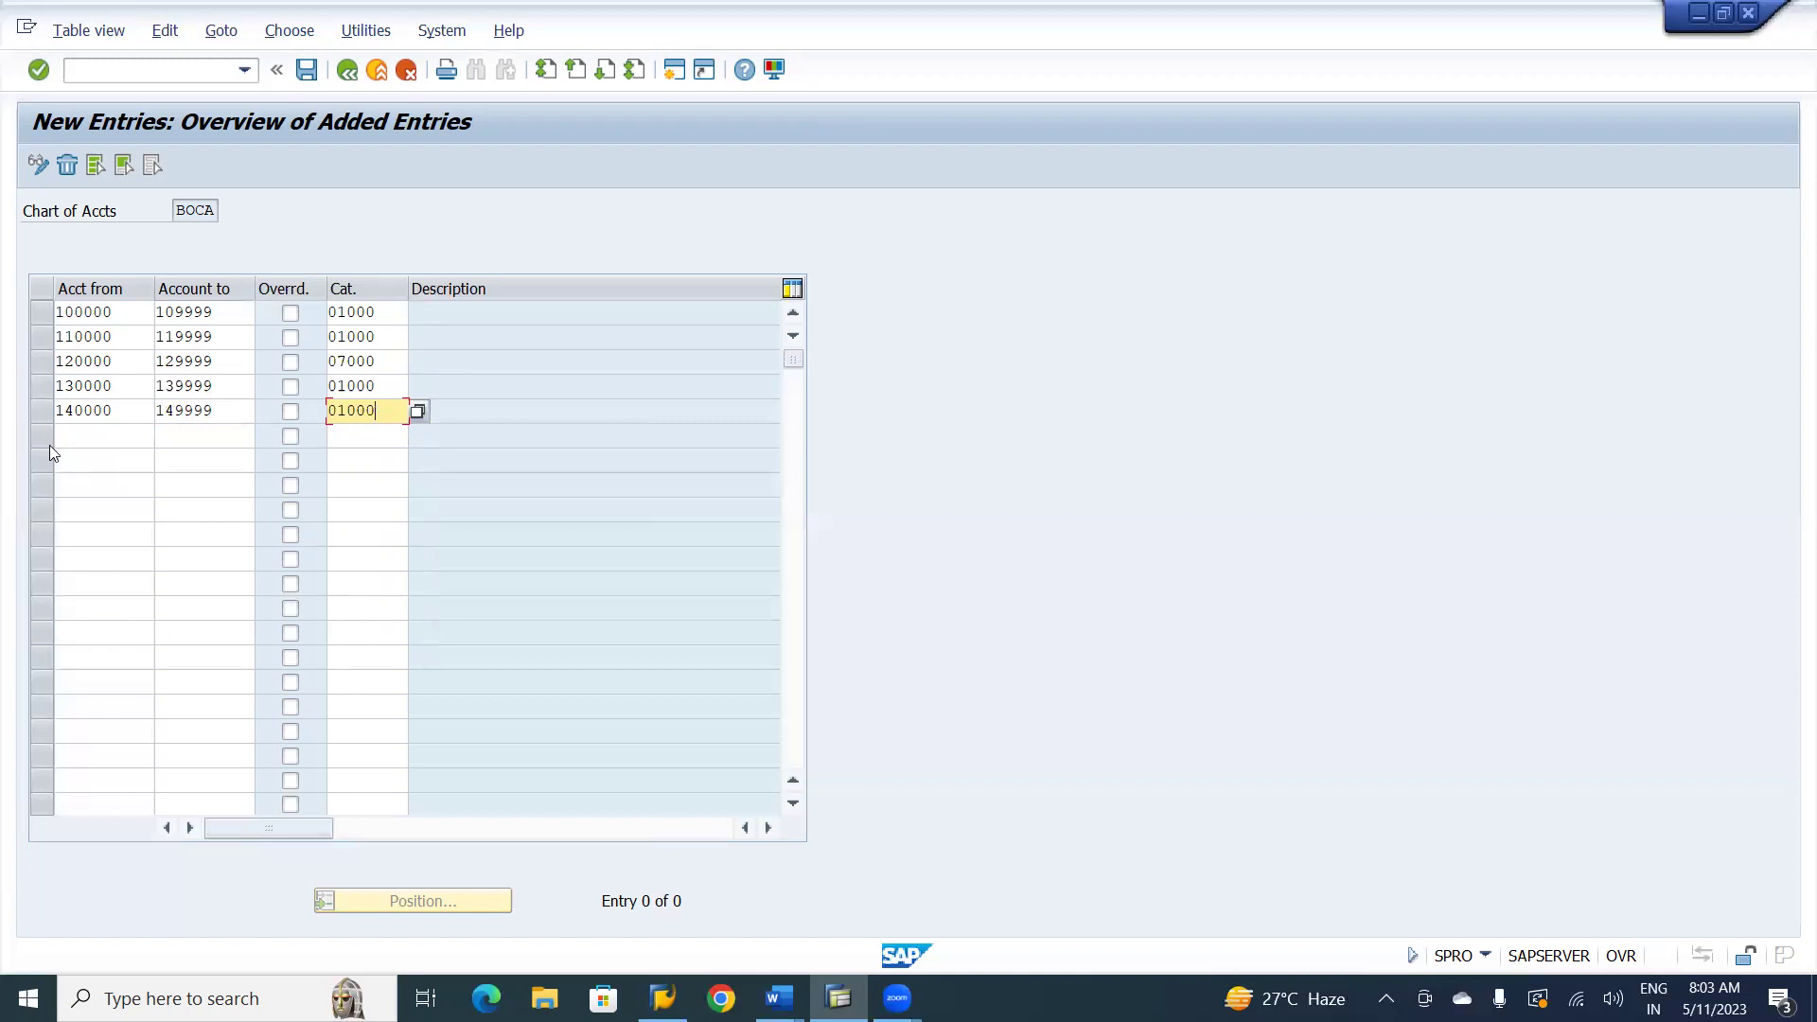
# - Add a sixth row classifying accounts 150000 to 154999 with item category 03000 (Vendor)
pyautogui.click(89, 433)
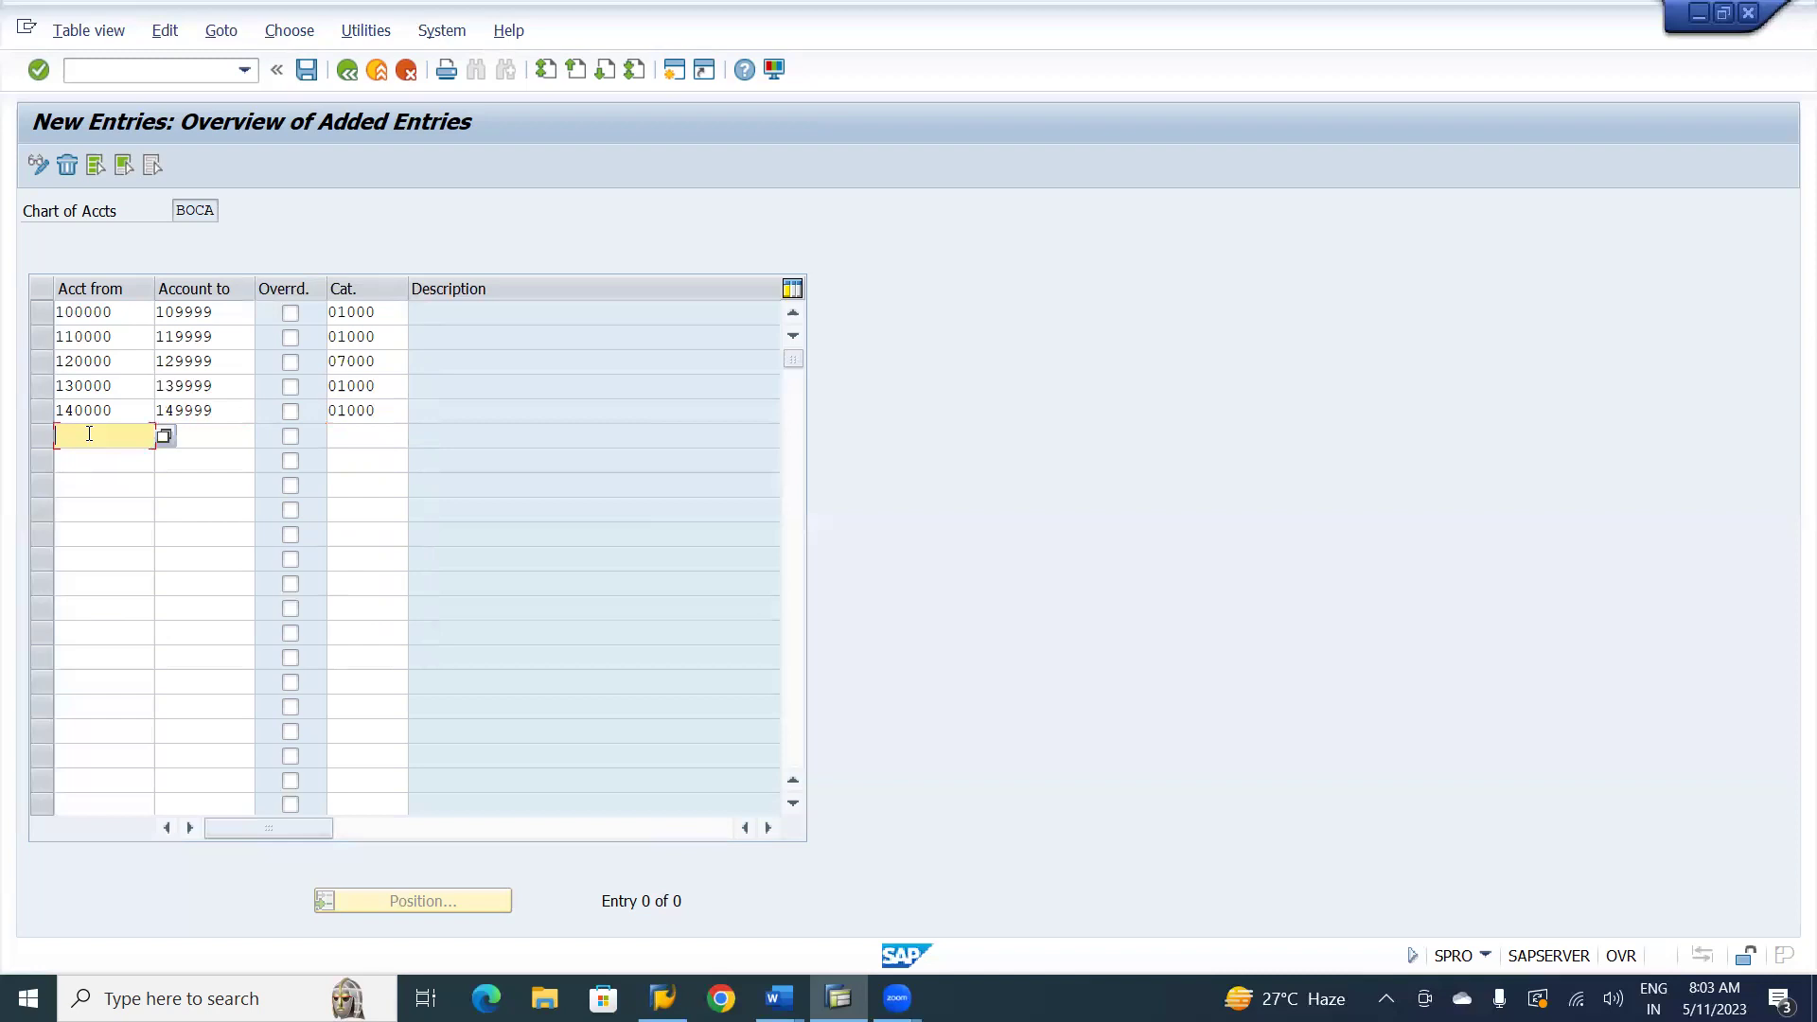
pyautogui.write('150000')
pyautogui.press('Tab')
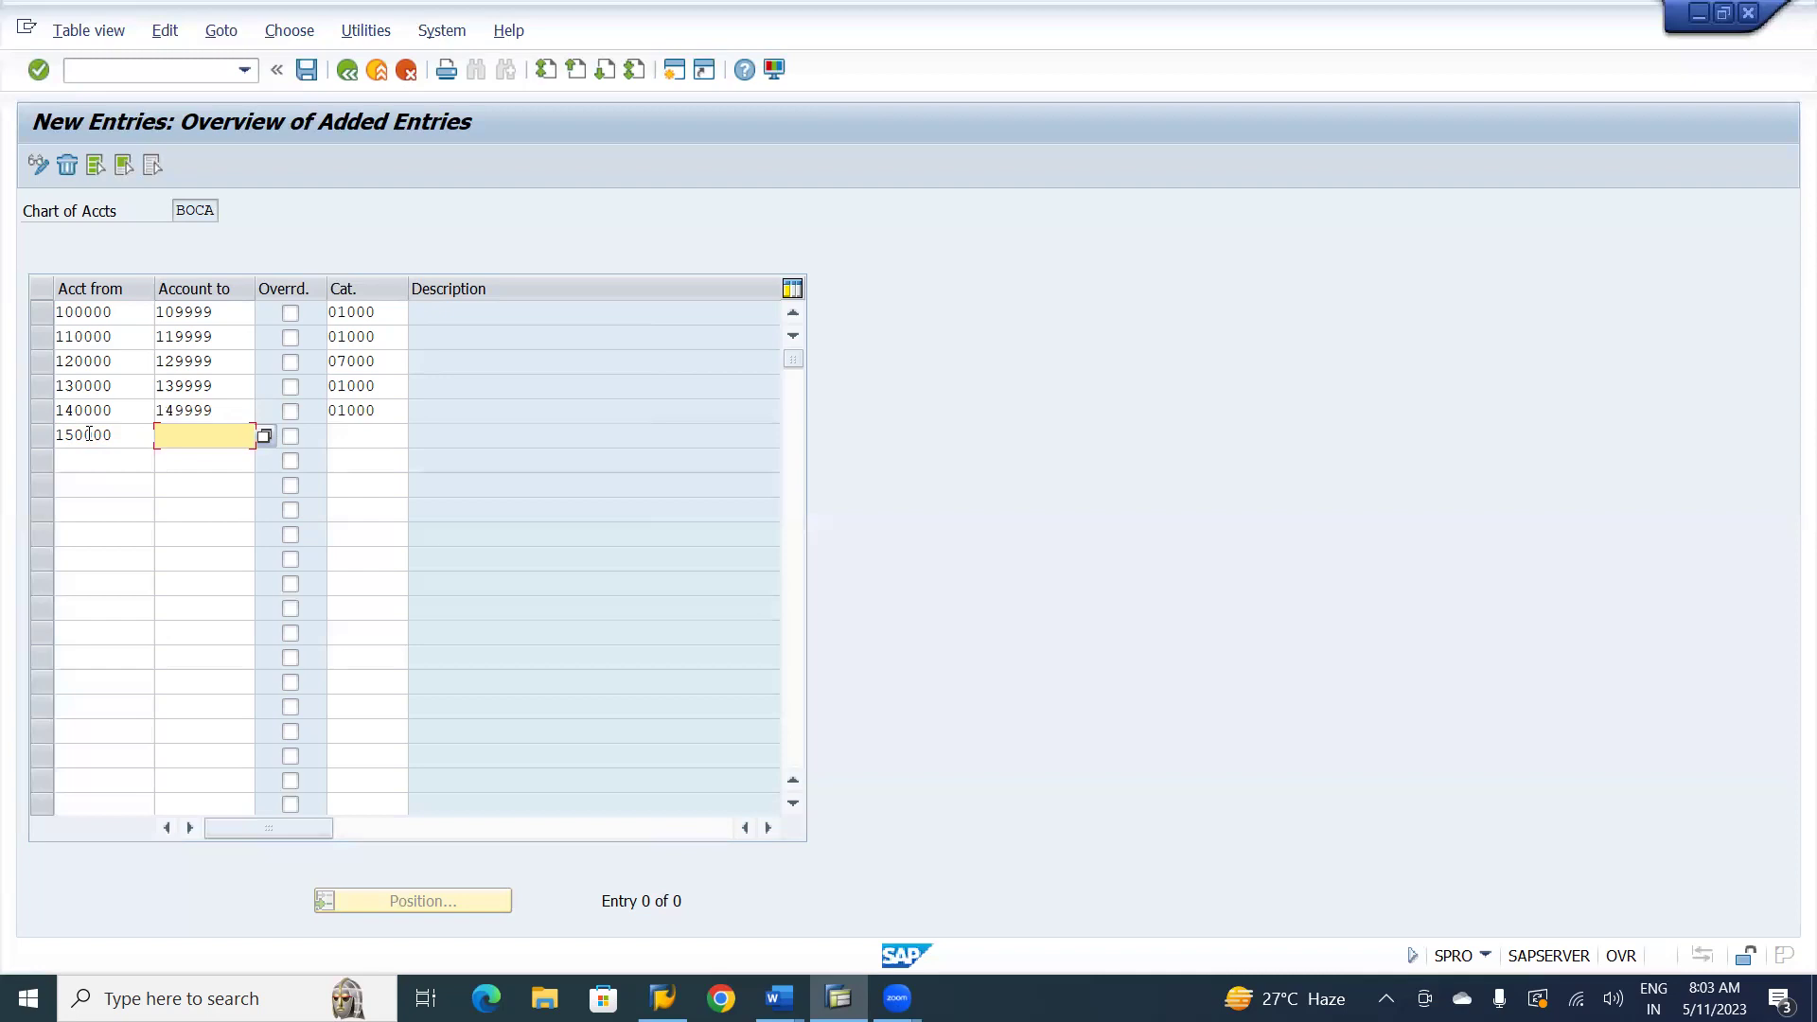
pyautogui.write('154999')
pyautogui.press('Tab')
pyautogui.press('Tab')
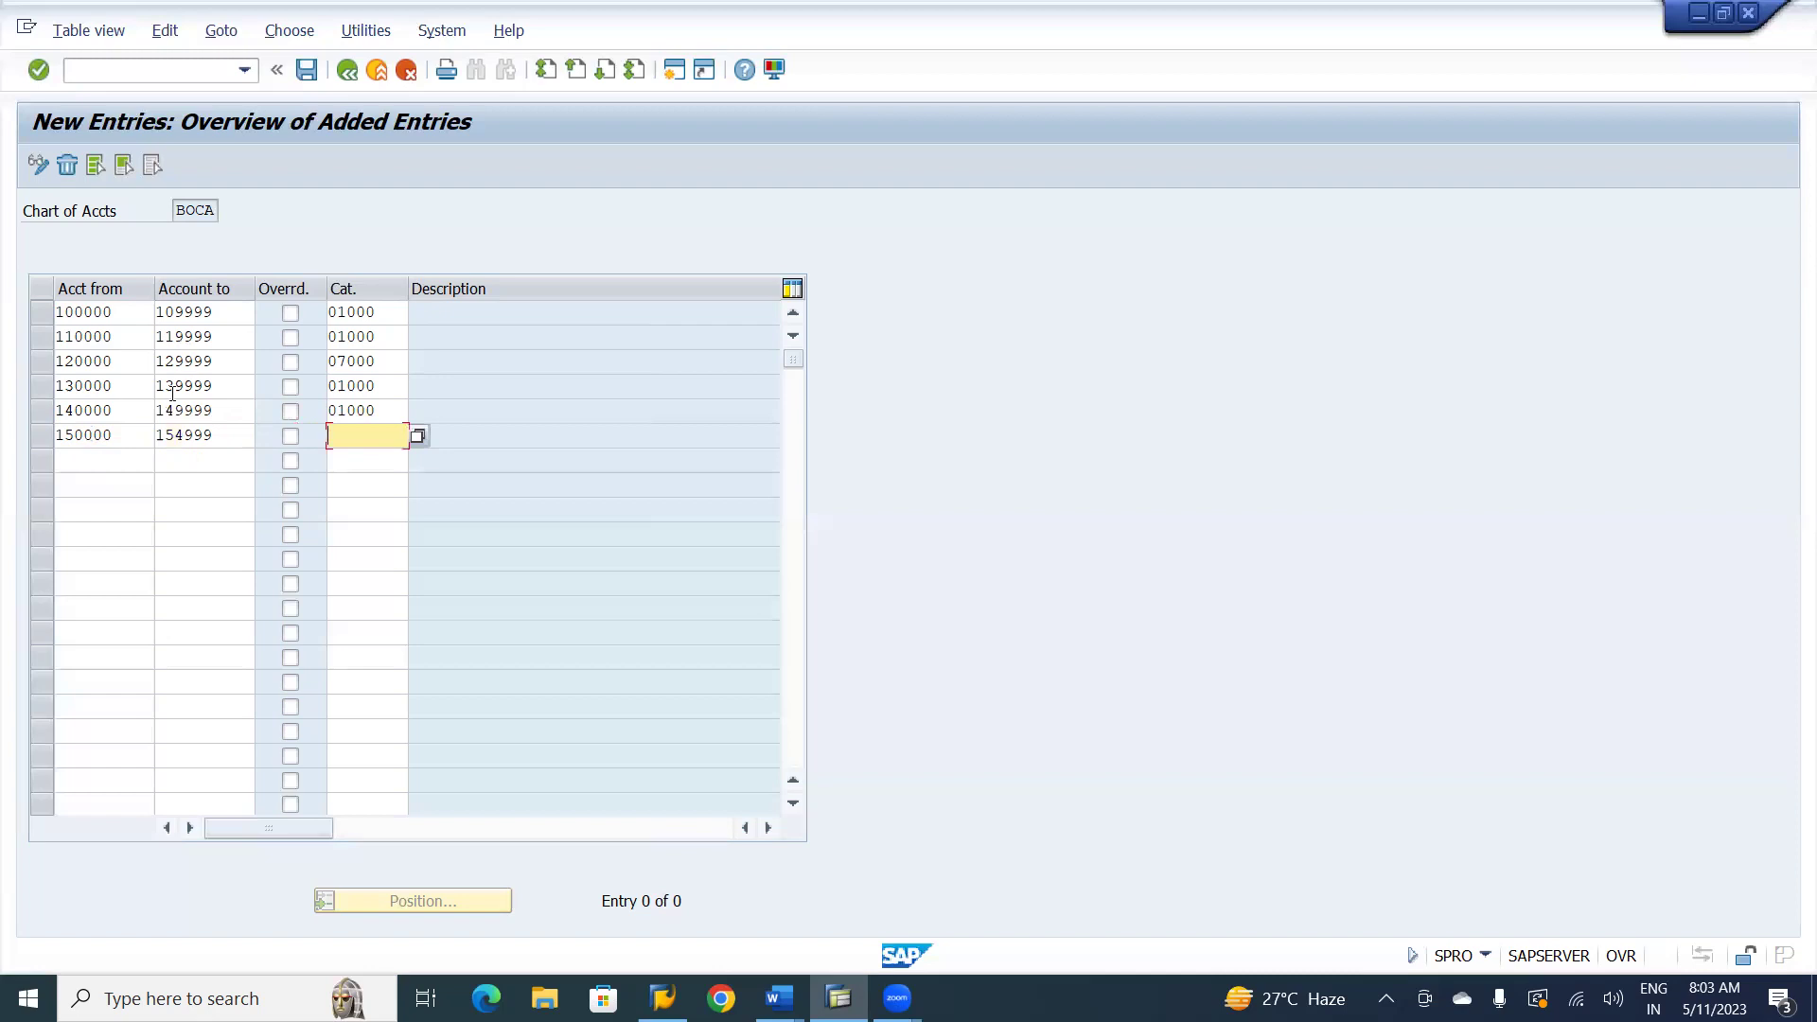
pyautogui.click(420, 436)
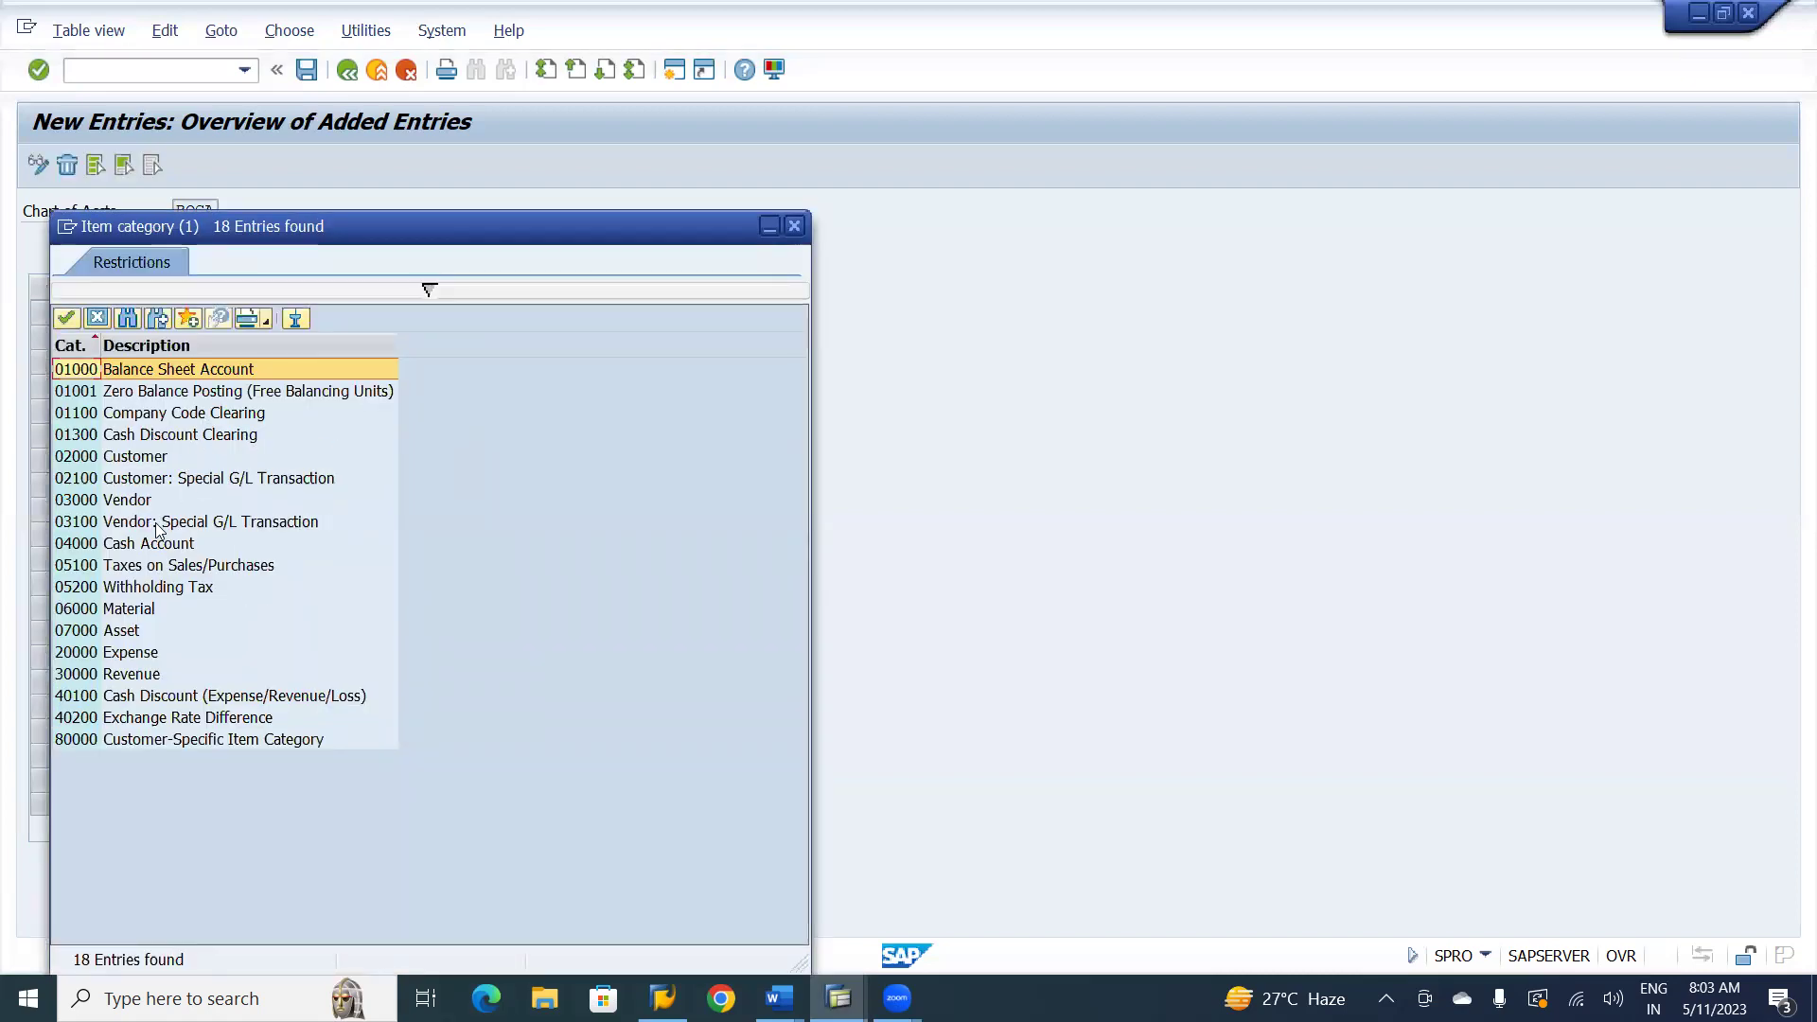
pyautogui.doubleClick(131, 499)
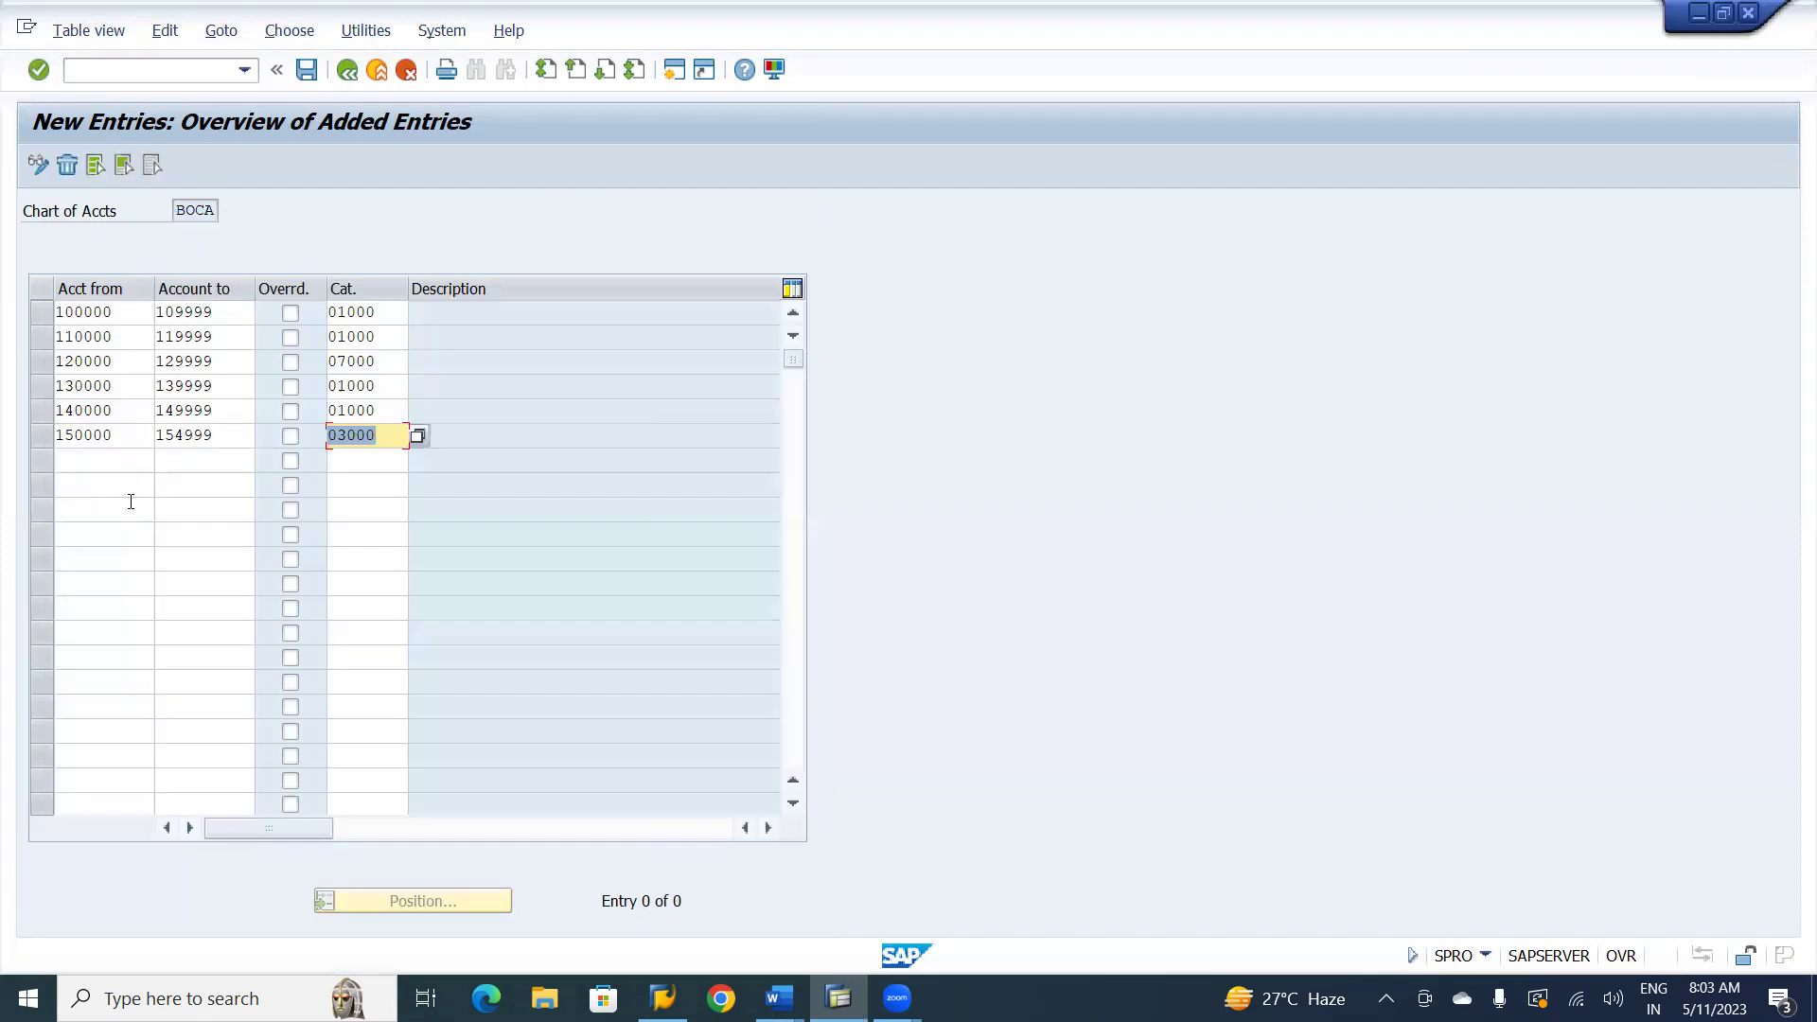
# - Add a seventh row classifying accounts 155000 to 159999 with item category 03100 (Vendor: Special G/L Transaction)
pyautogui.click(110, 459)
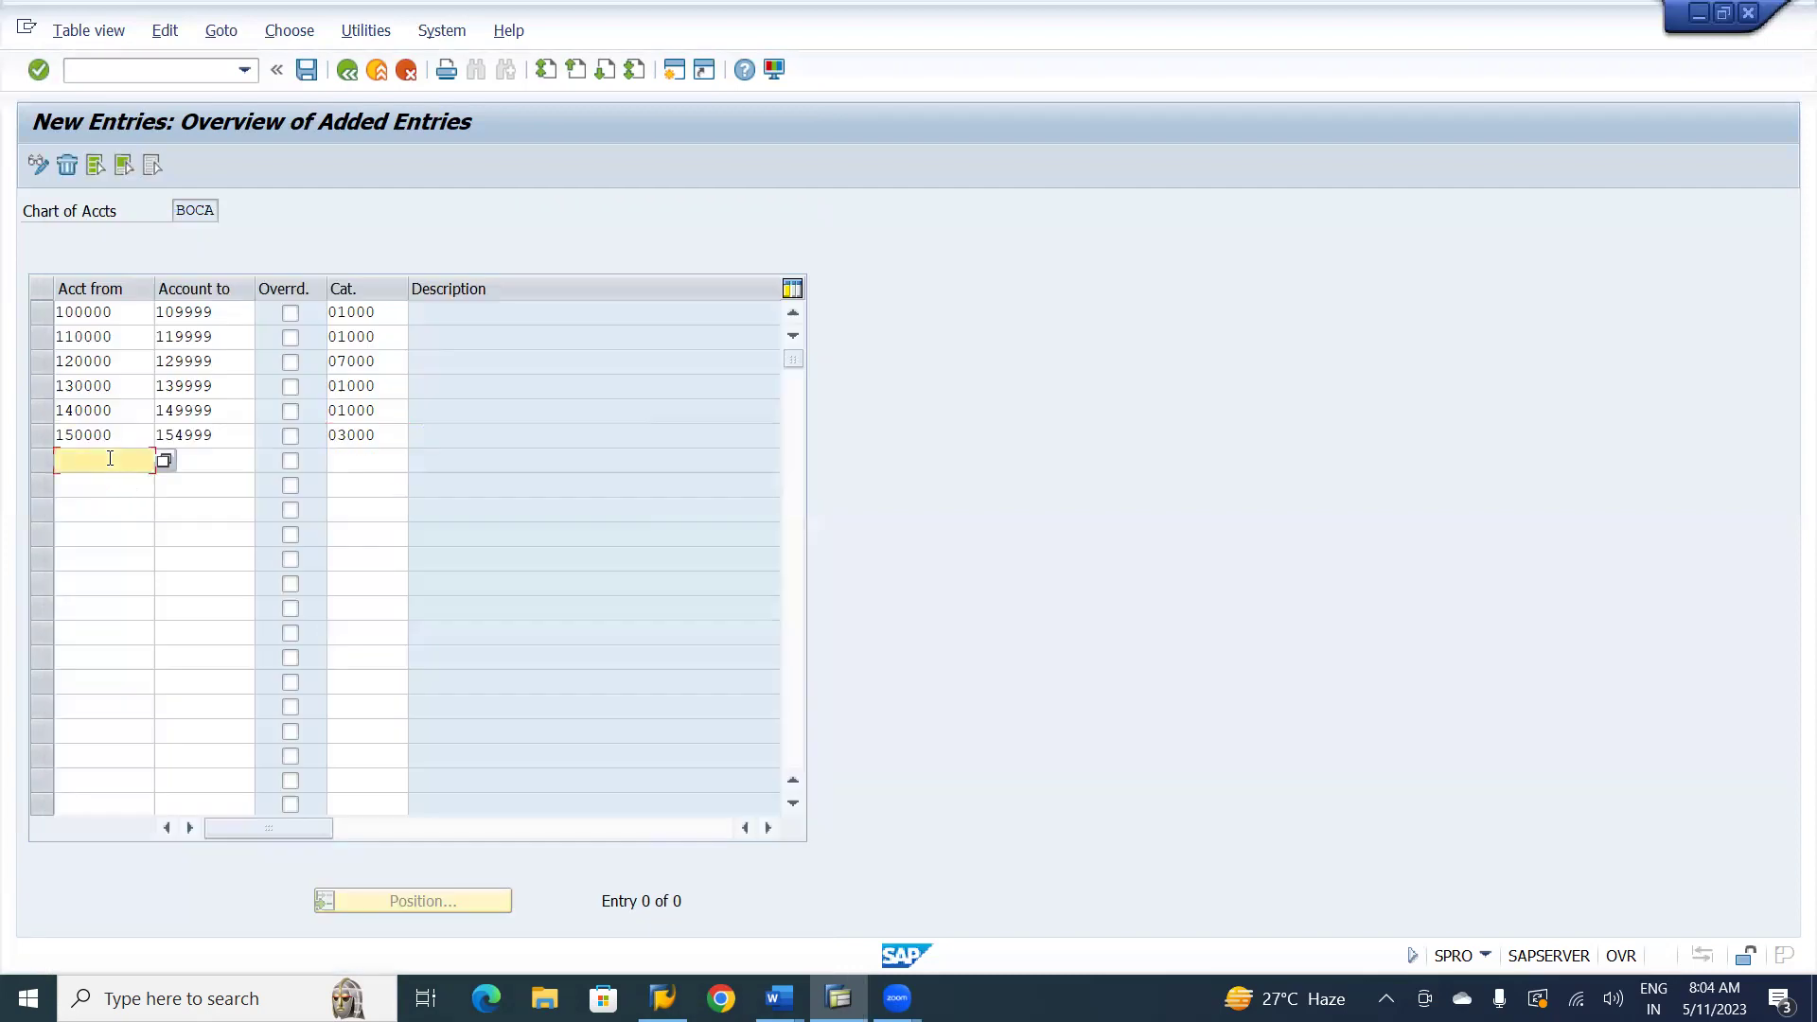
pyautogui.write('155000')
pyautogui.press('Tab')
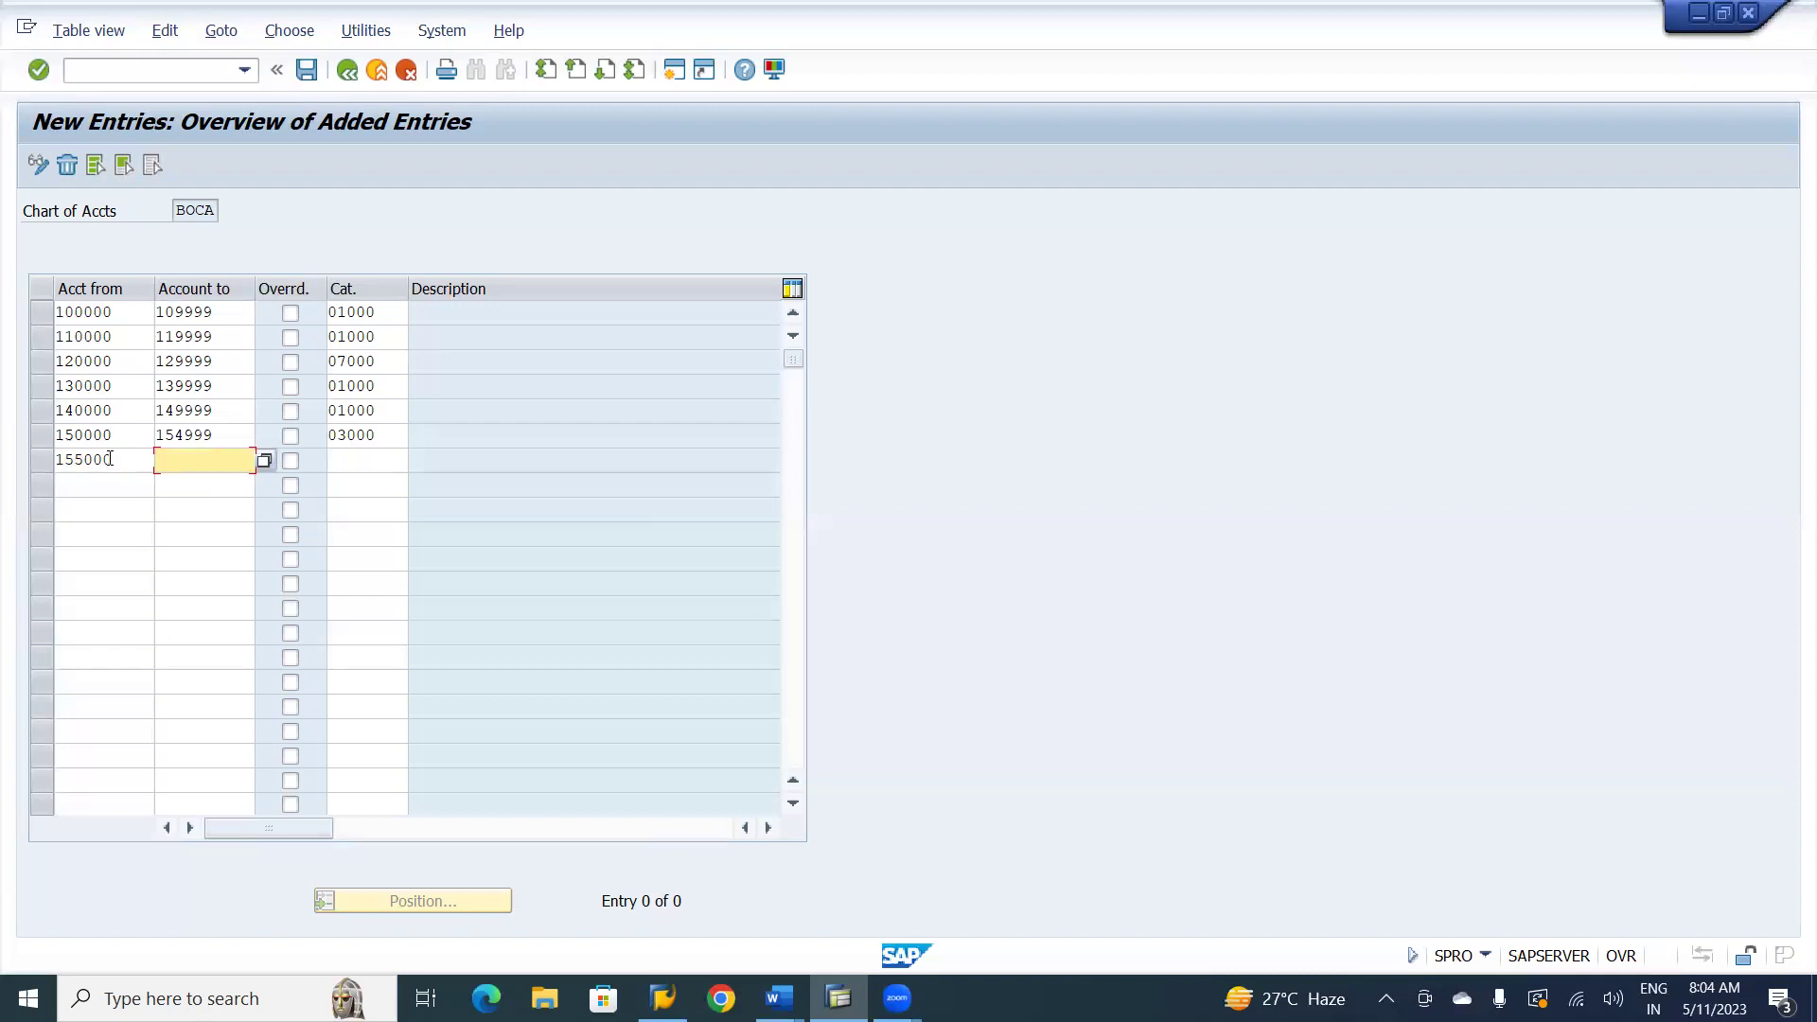
pyautogui.write('155')
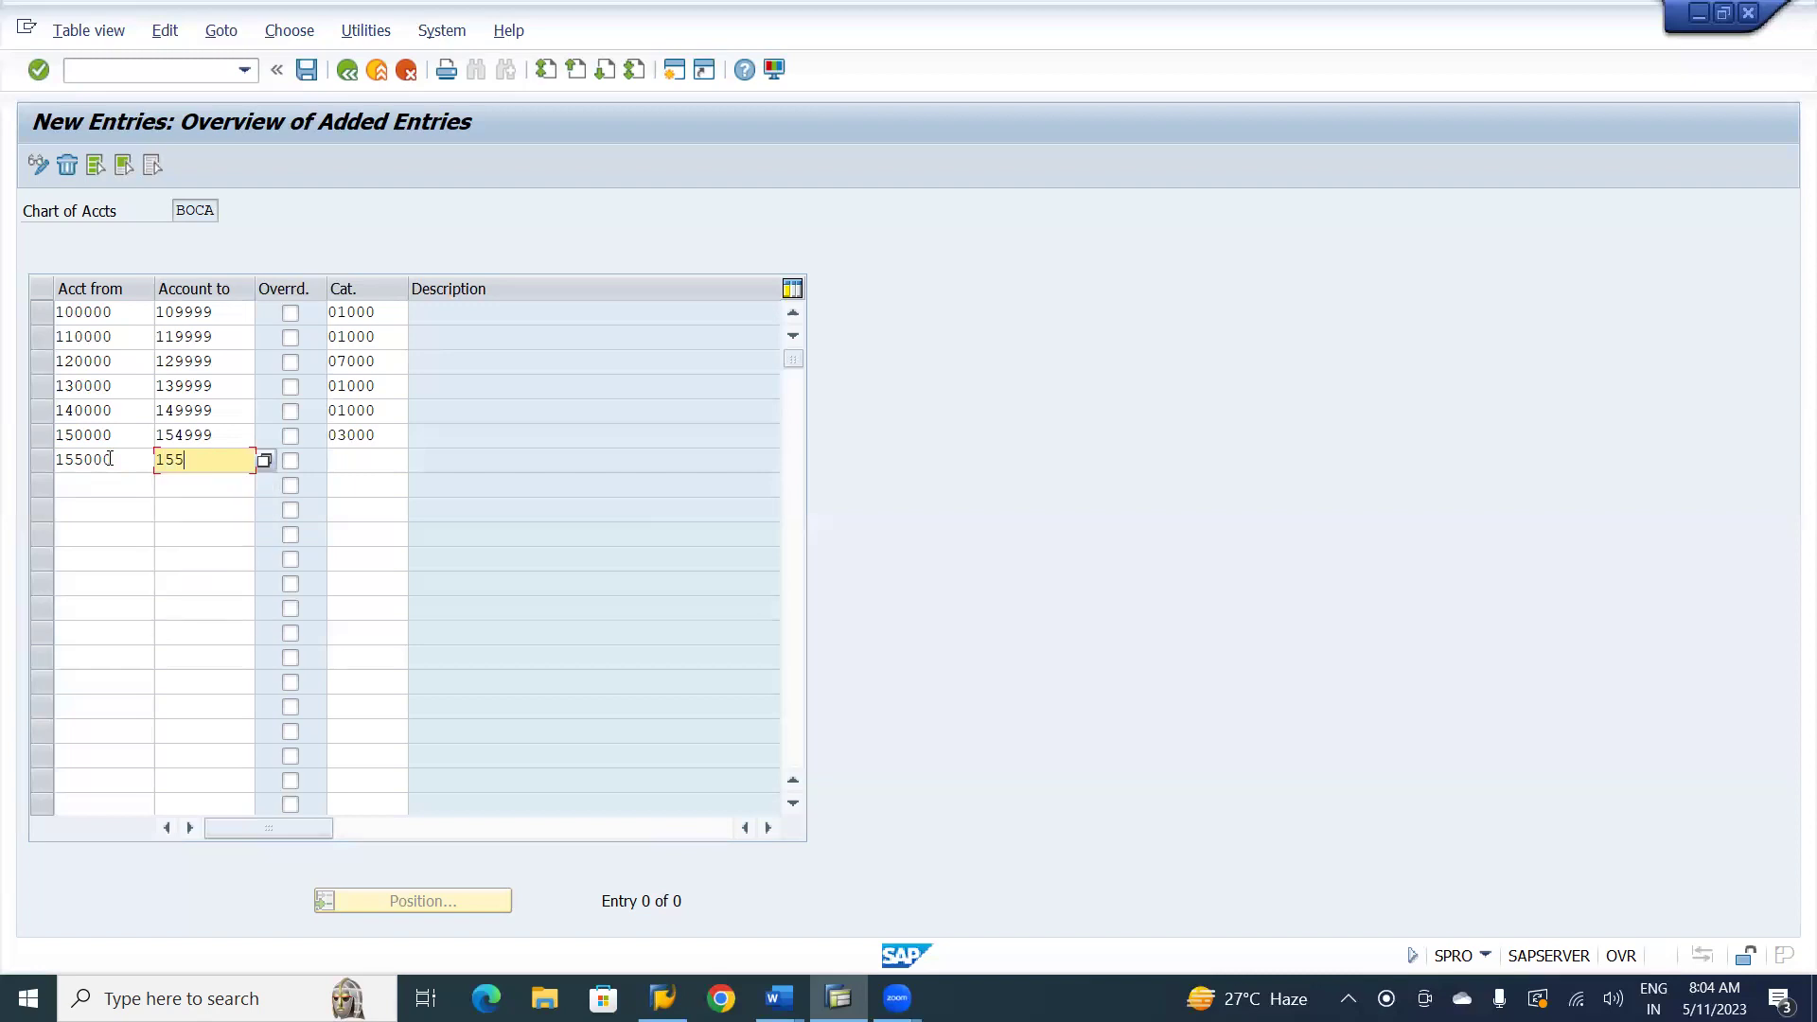
pyautogui.press('BackSpace')
pyautogui.write('9999')
pyautogui.press('Tab')
pyautogui.press('Tab')
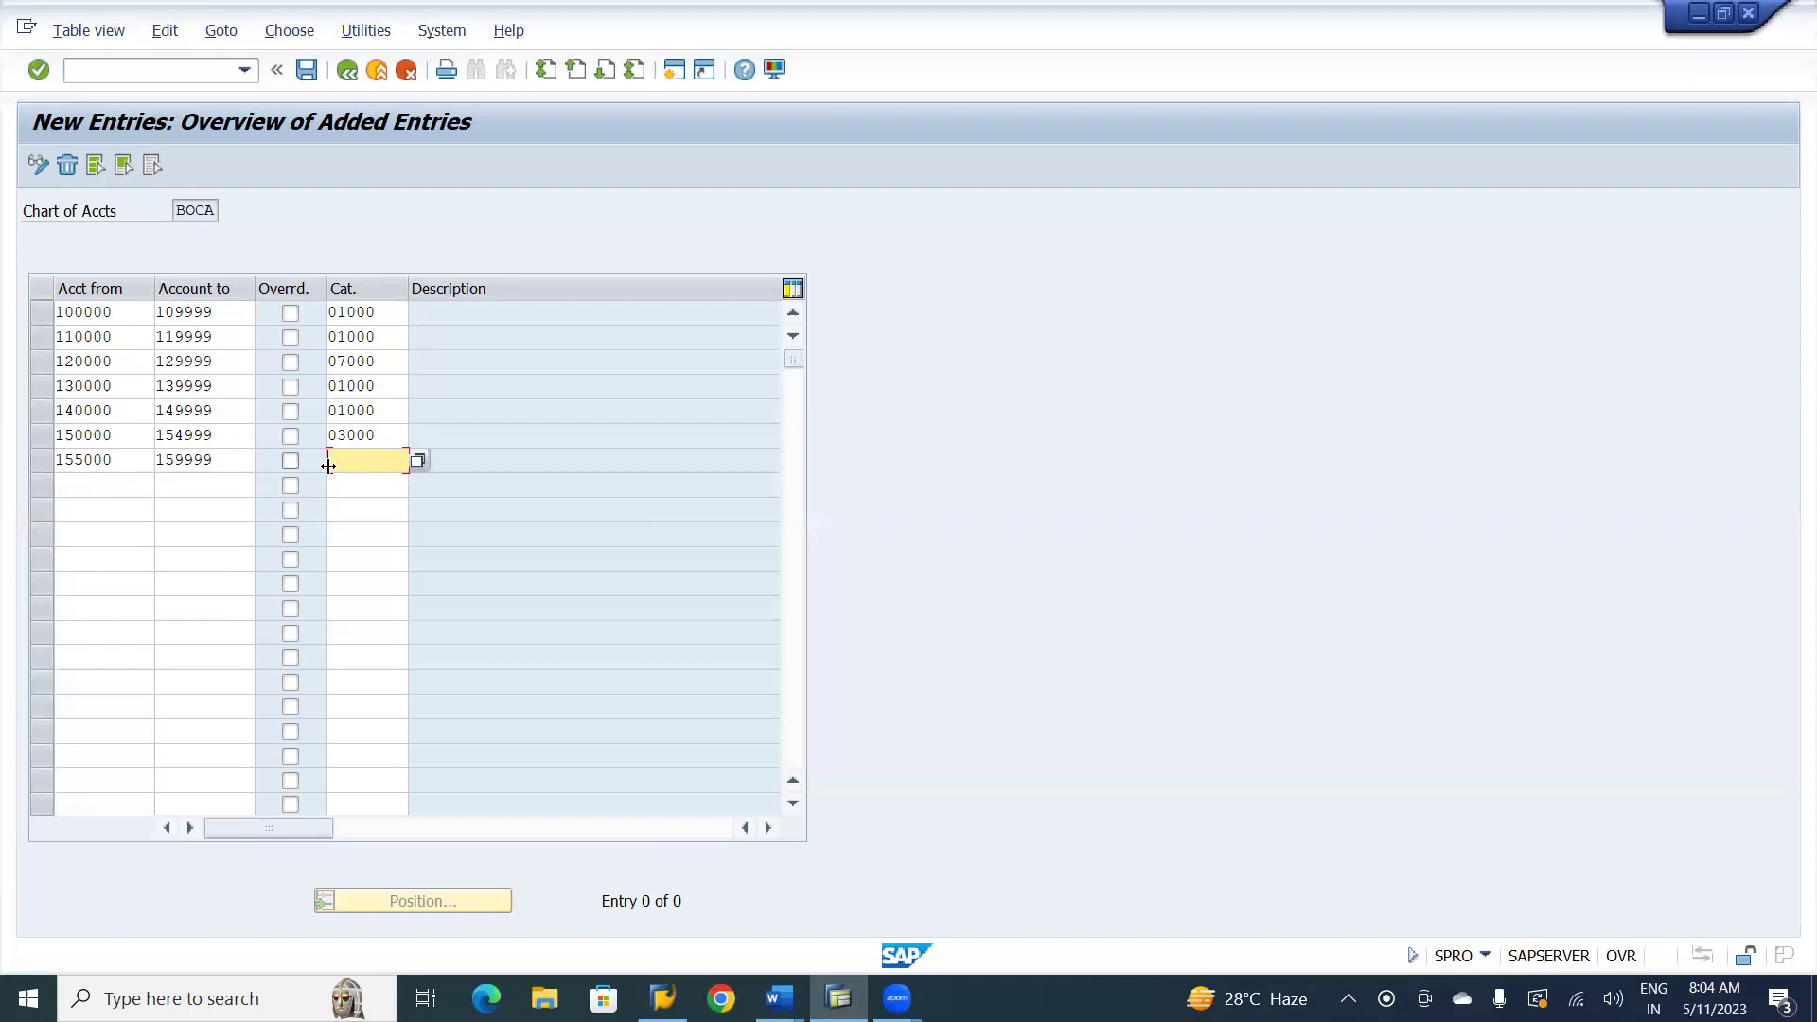
pyautogui.click(415, 465)
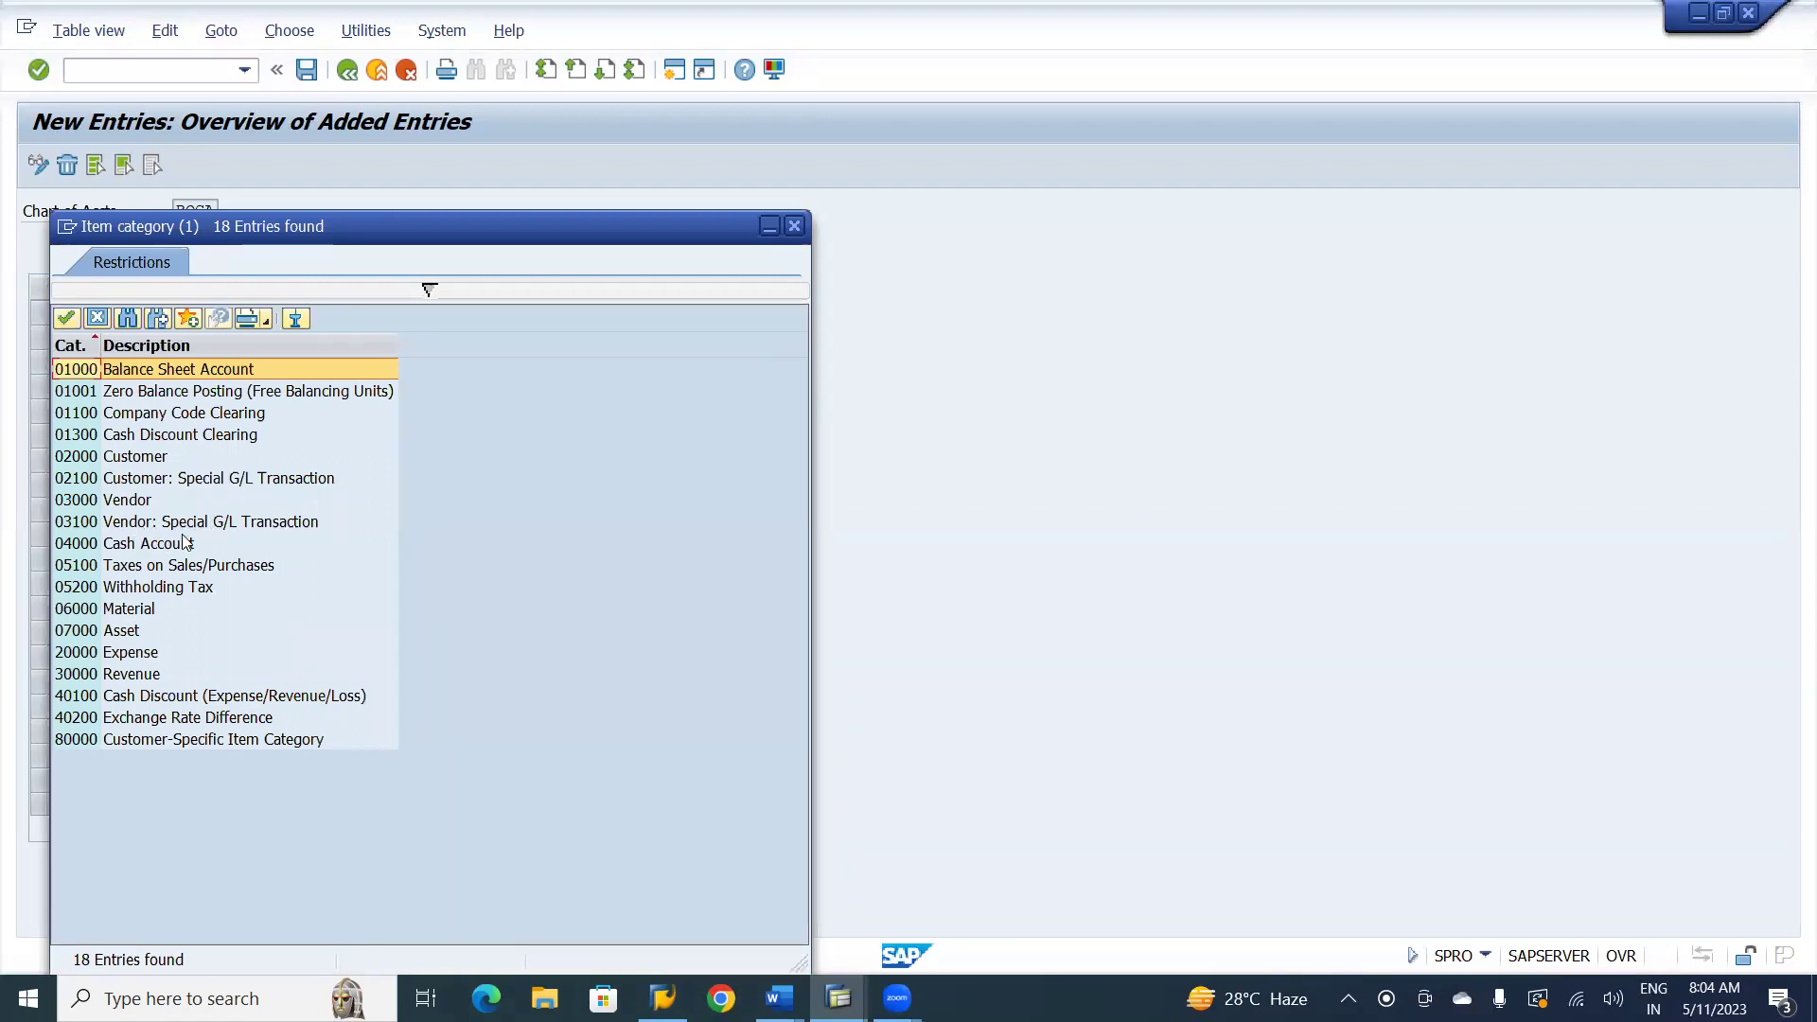
pyautogui.click(148, 530)
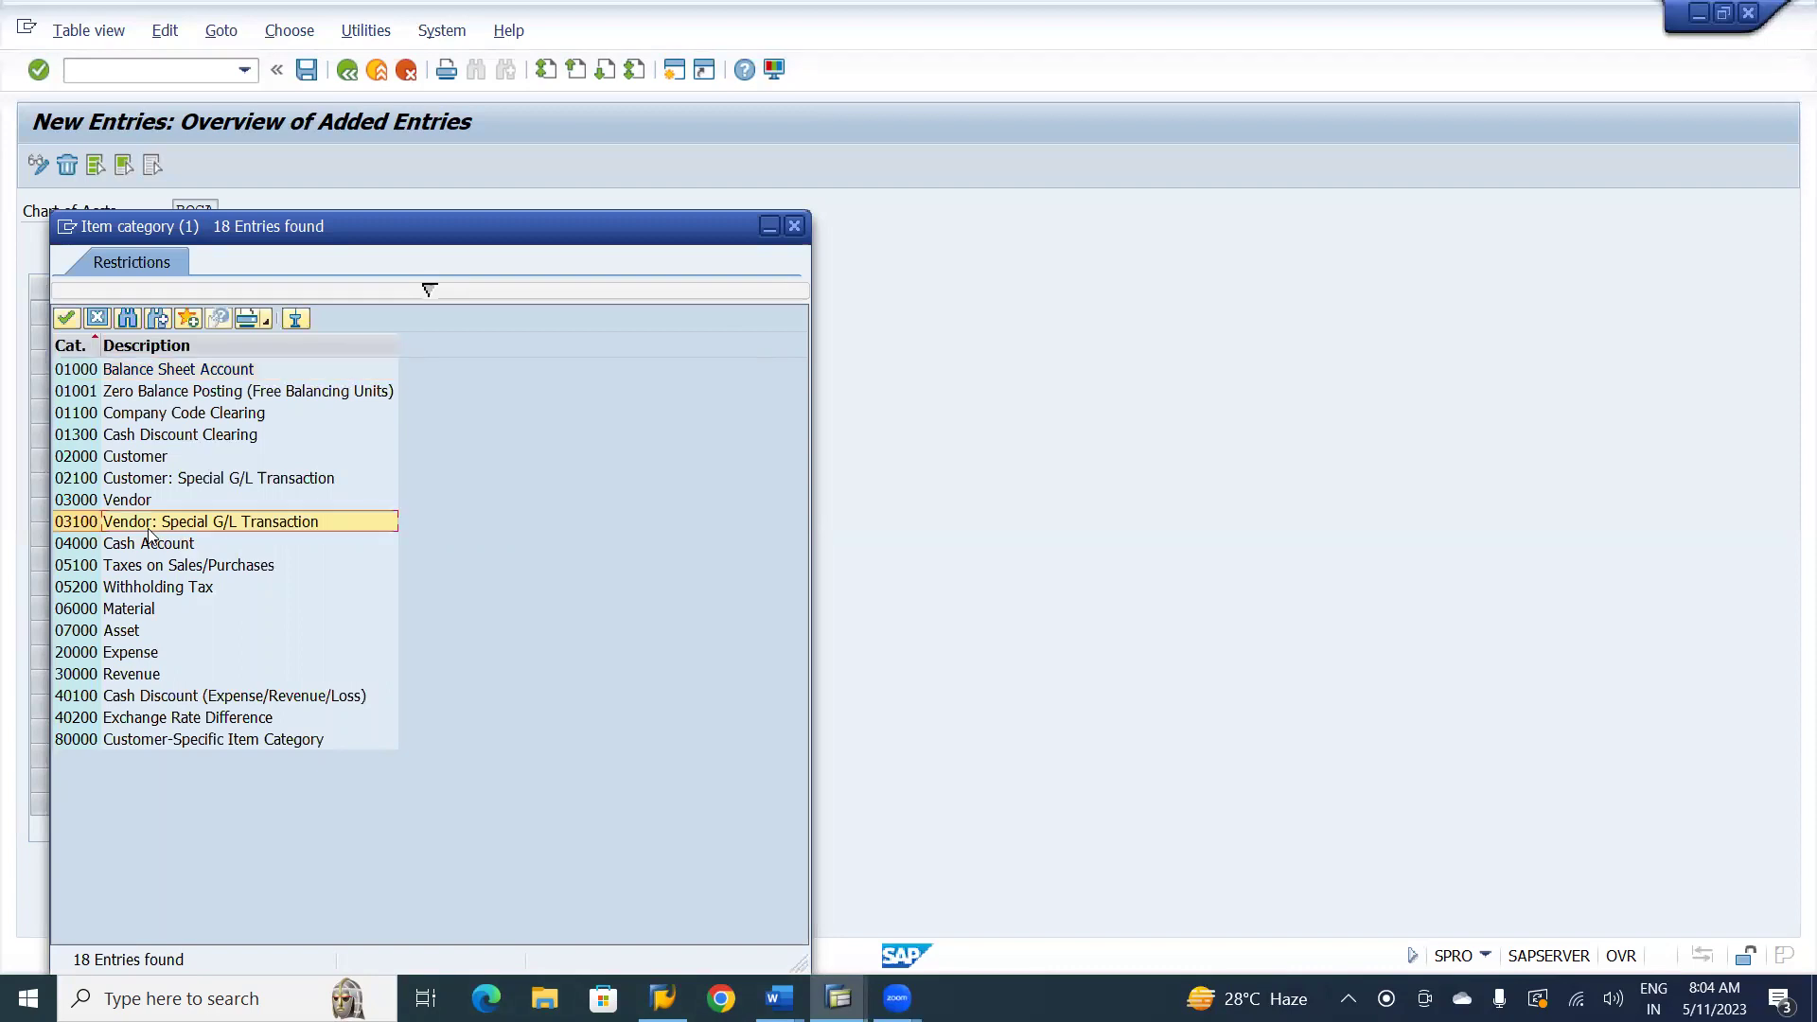
pyautogui.doubleClick(148, 531)
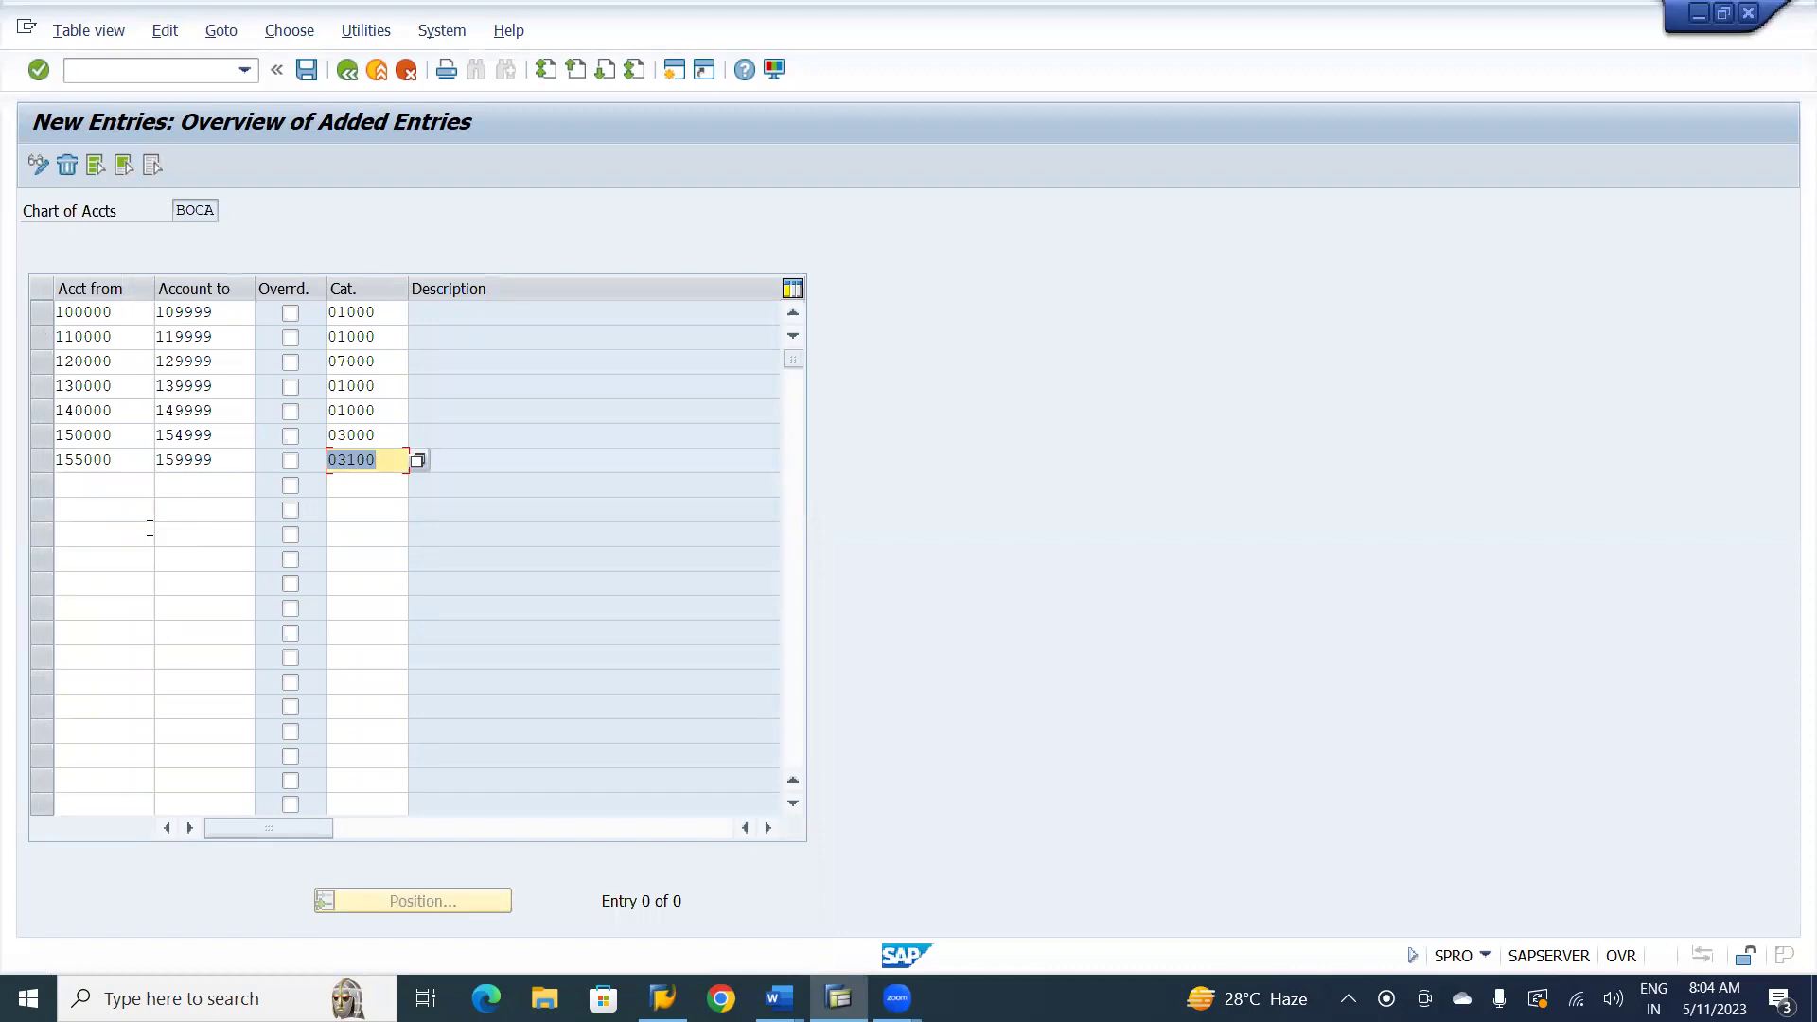
# - Add an eighth row classifying accounts 160000 to 169999 with item category 05100 (Taxes on Sales/Purchases)
pyautogui.press('Tab')
pyautogui.write('160000')
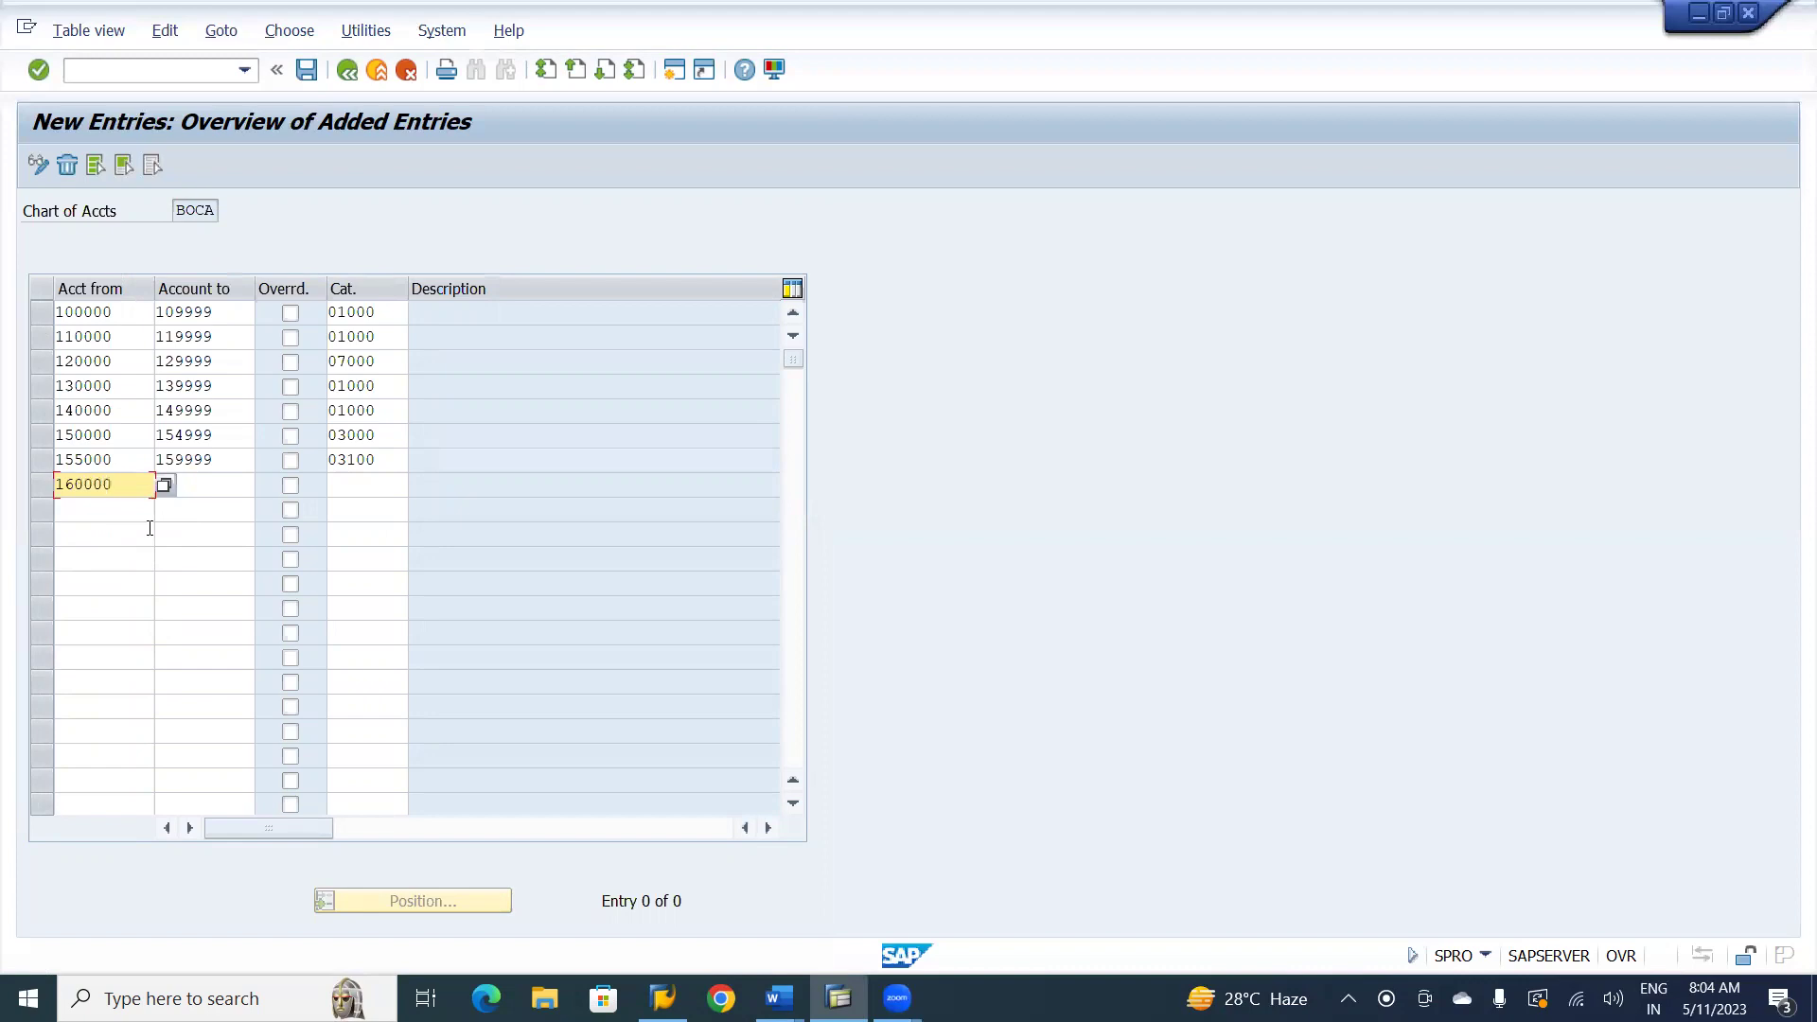
pyautogui.press('Tab')
pyautogui.write('1')
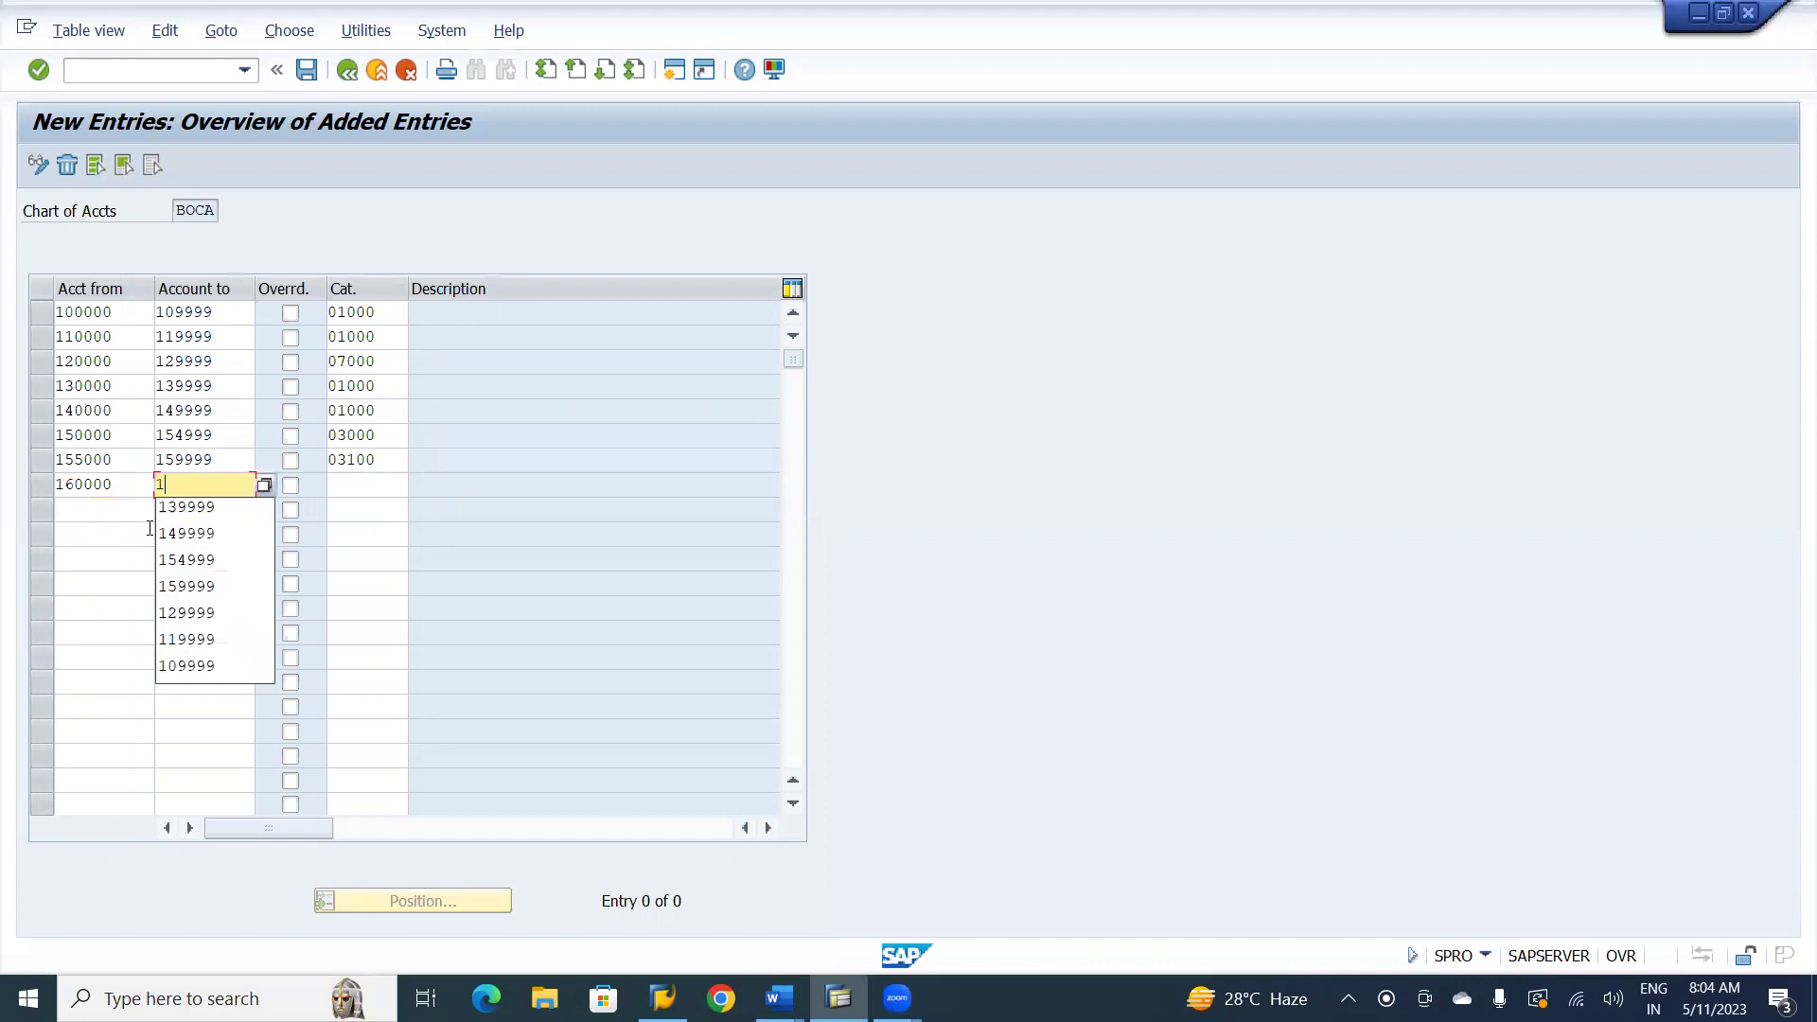
pyautogui.write('69999')
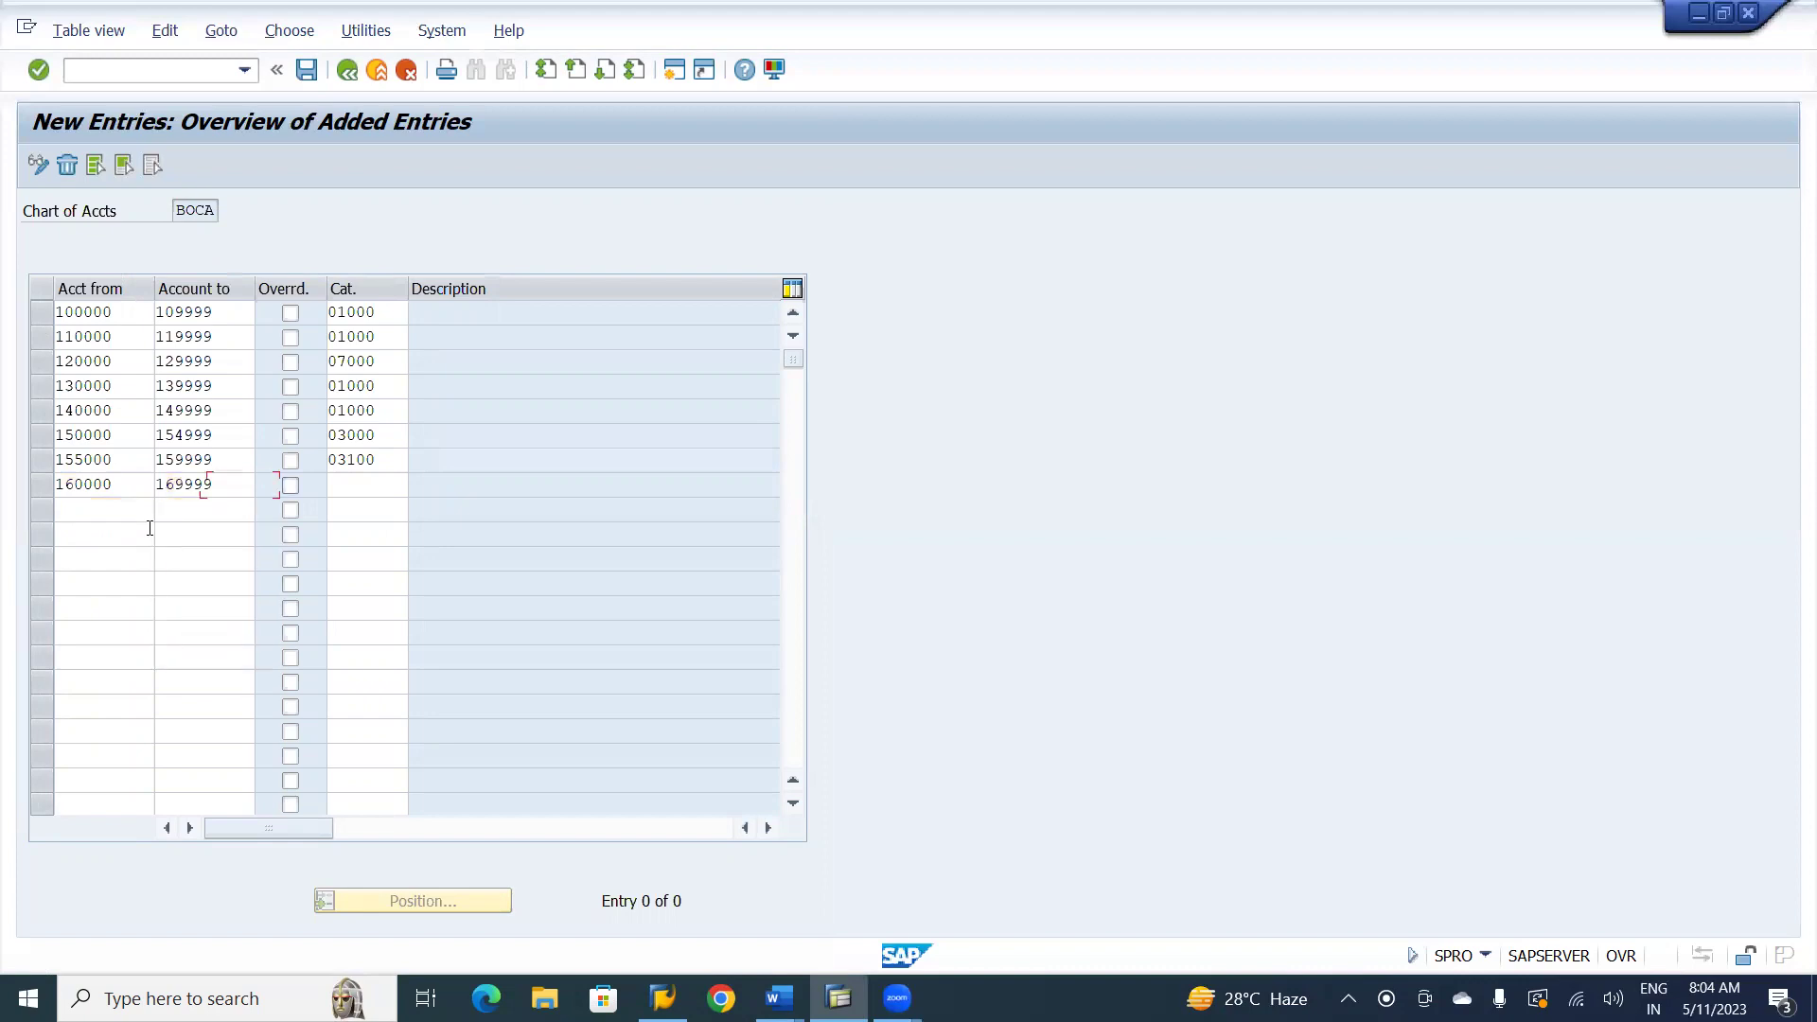
pyautogui.press('Tab')
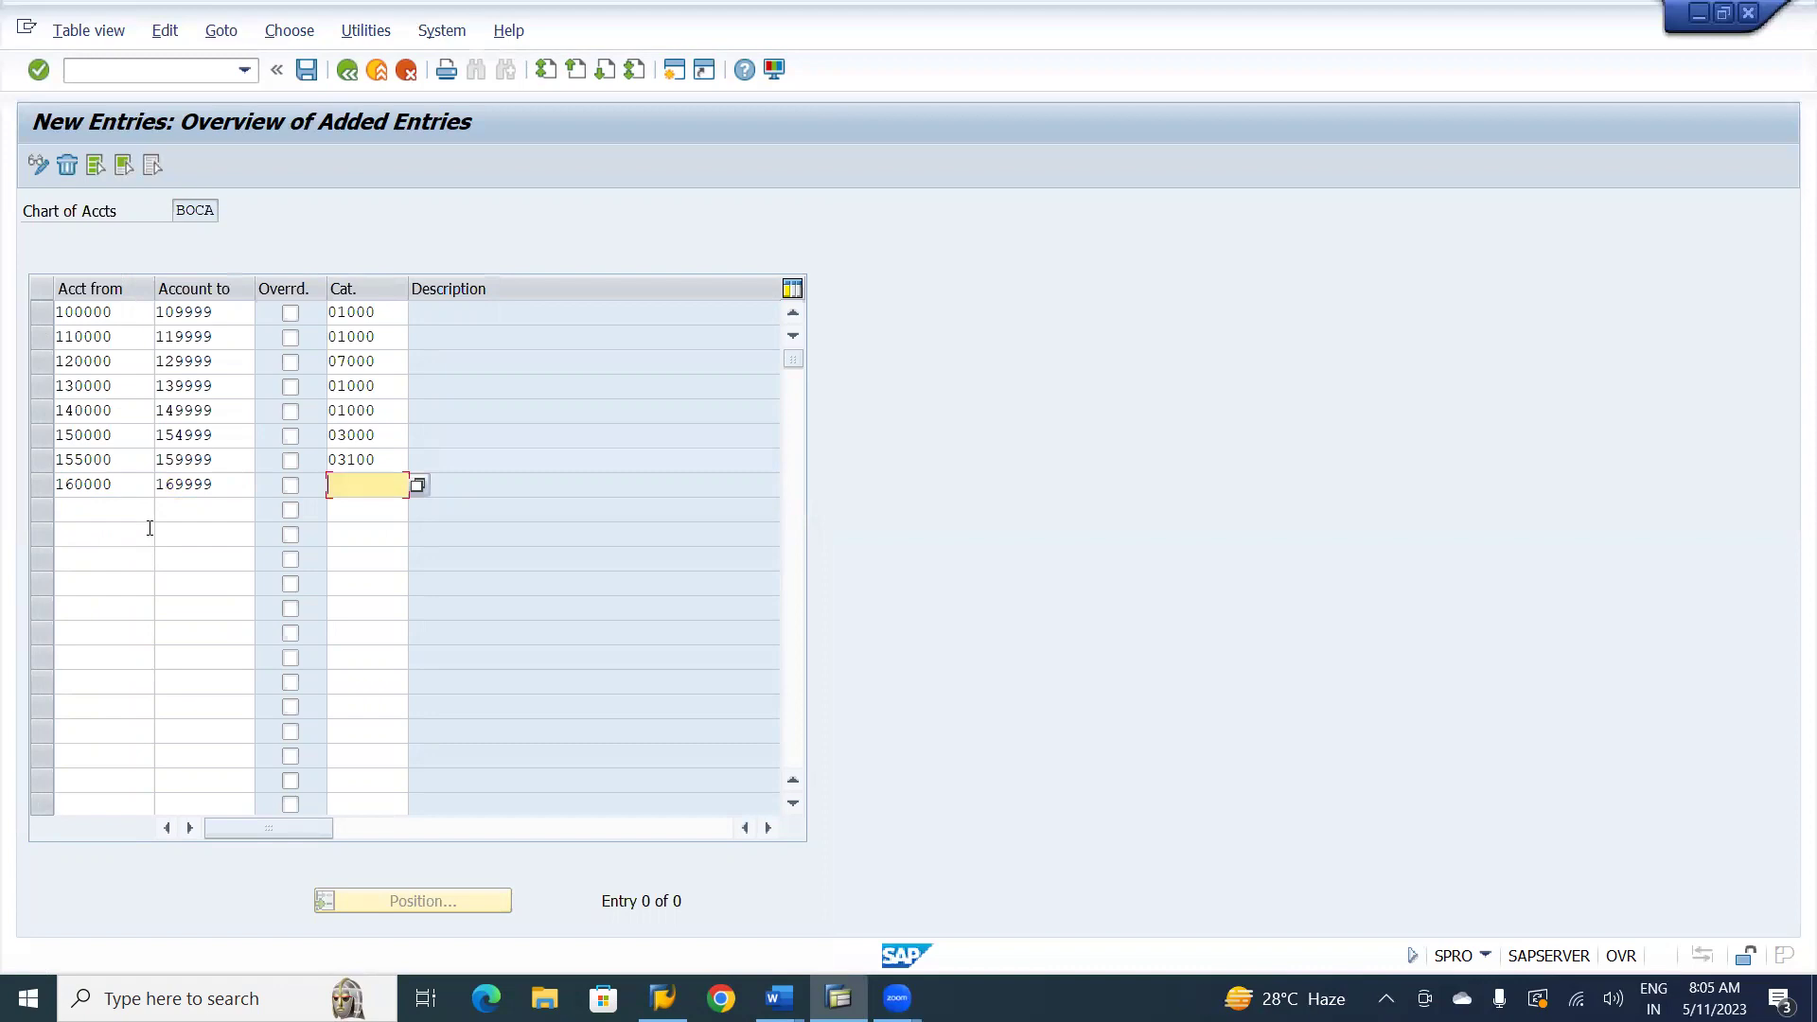
pyautogui.click(418, 485)
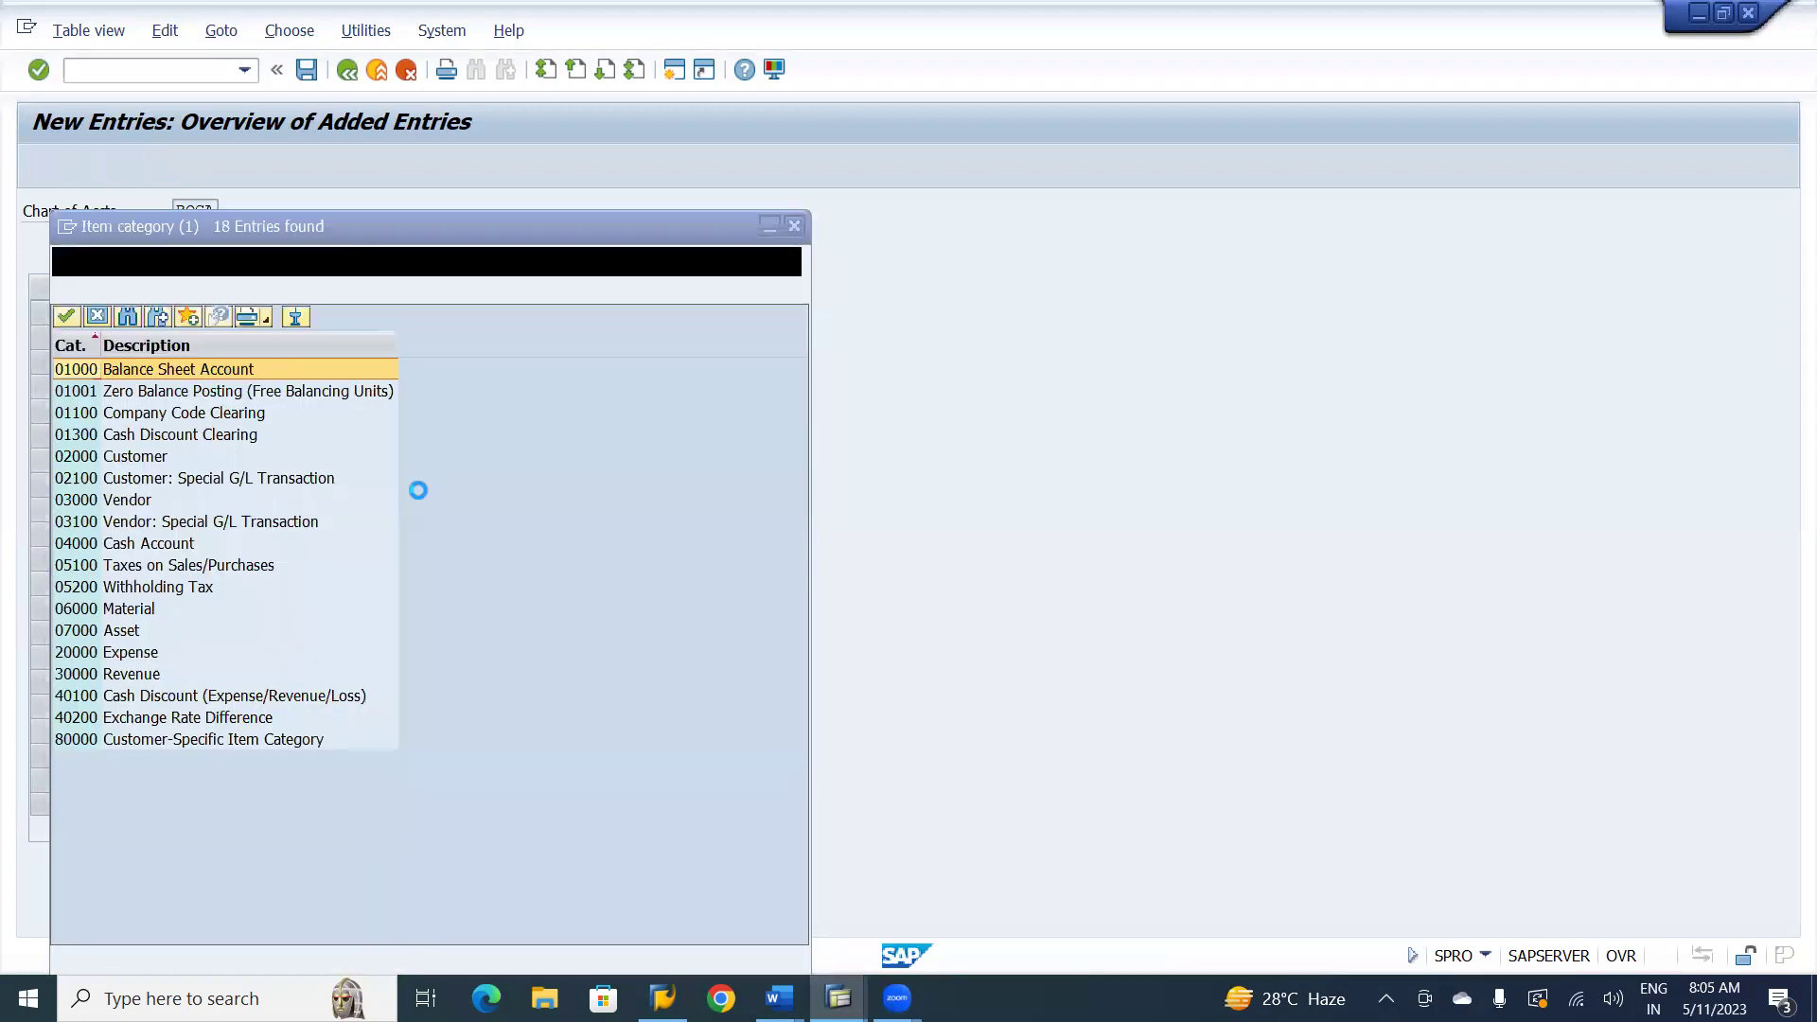
pyautogui.doubleClick(105, 565)
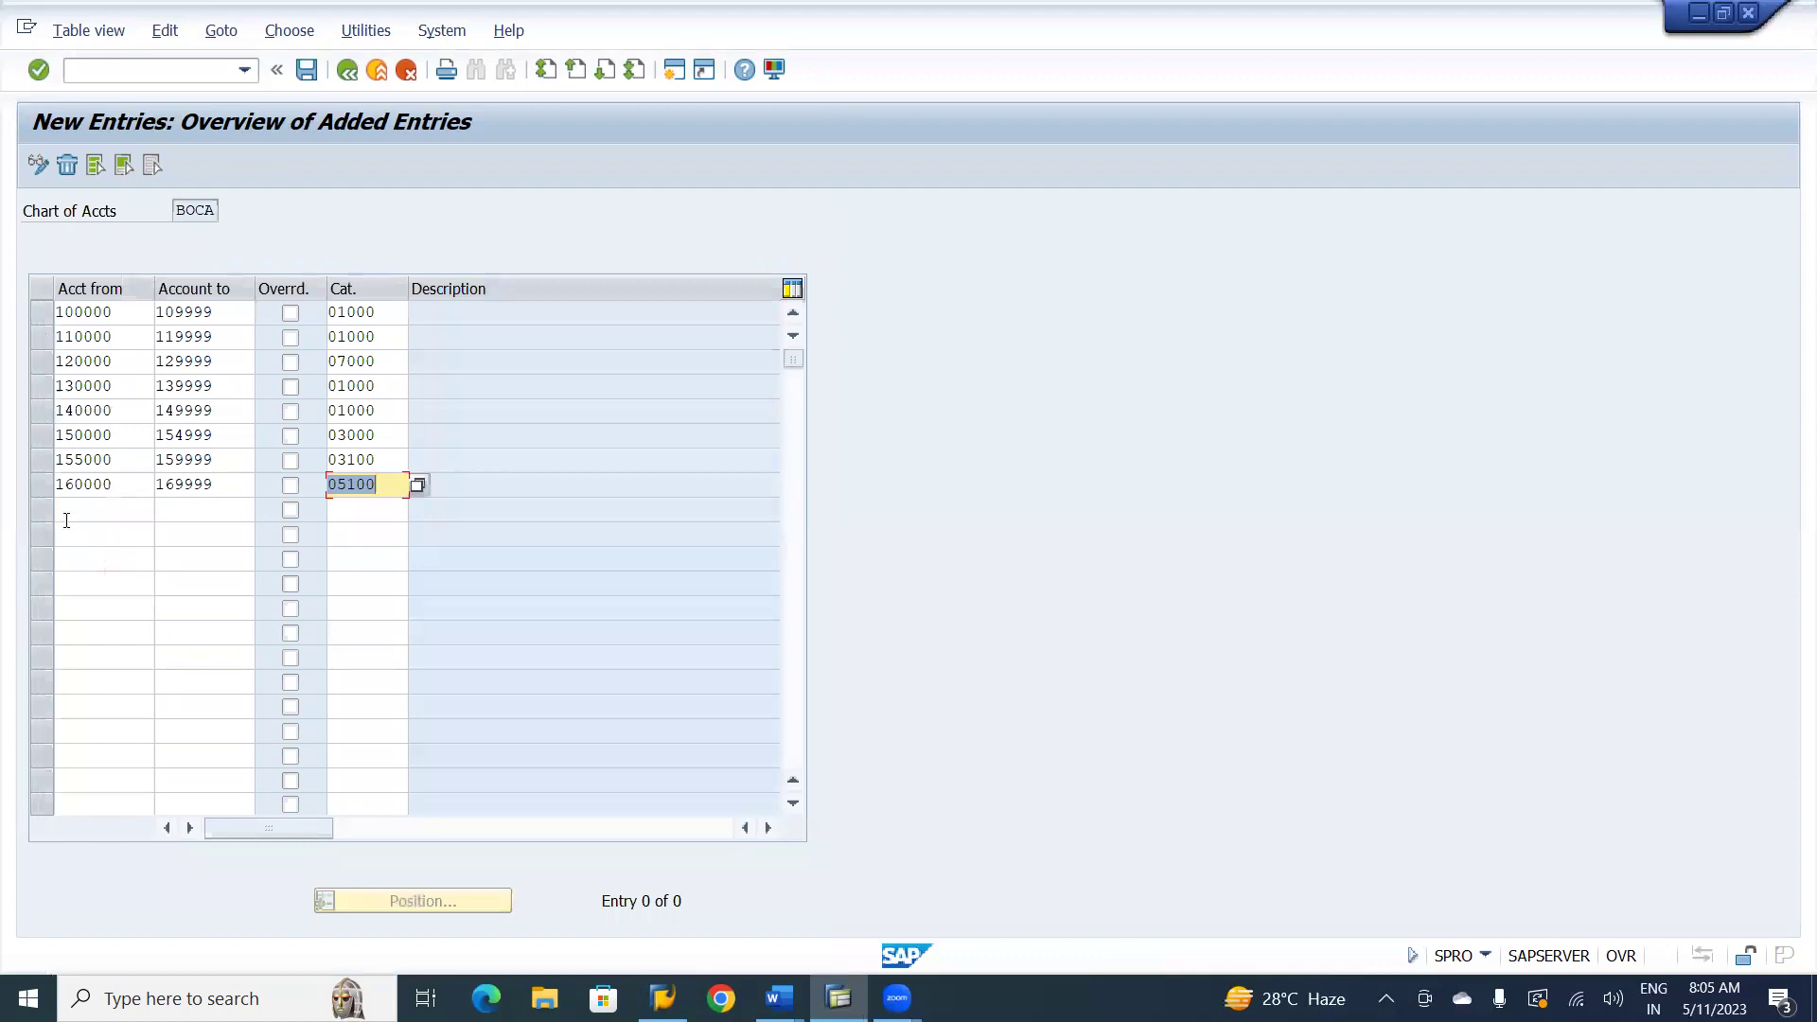
# - Add a ninth row classifying accounts 170000 to 179999 with item category 01000 (Balance Sheet Account)
pyautogui.click(74, 511)
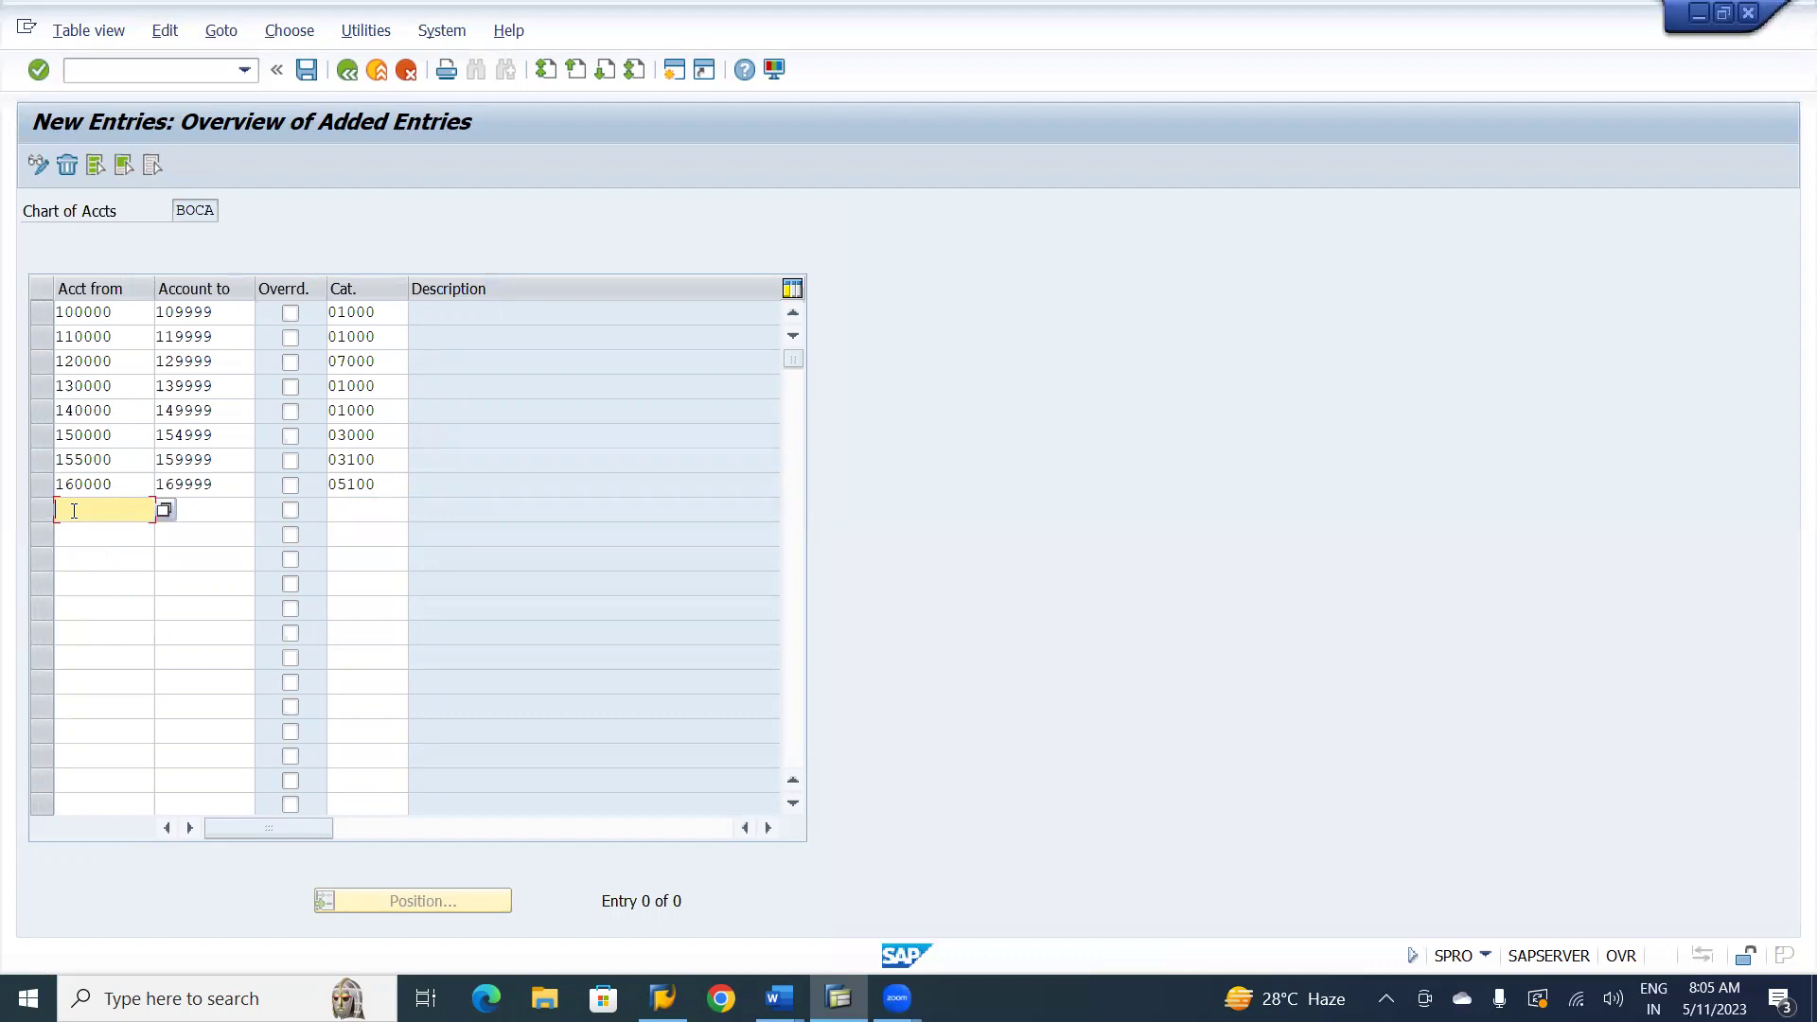
pyautogui.write('7')
pyautogui.press('BackSpace')
pyautogui.write('1')
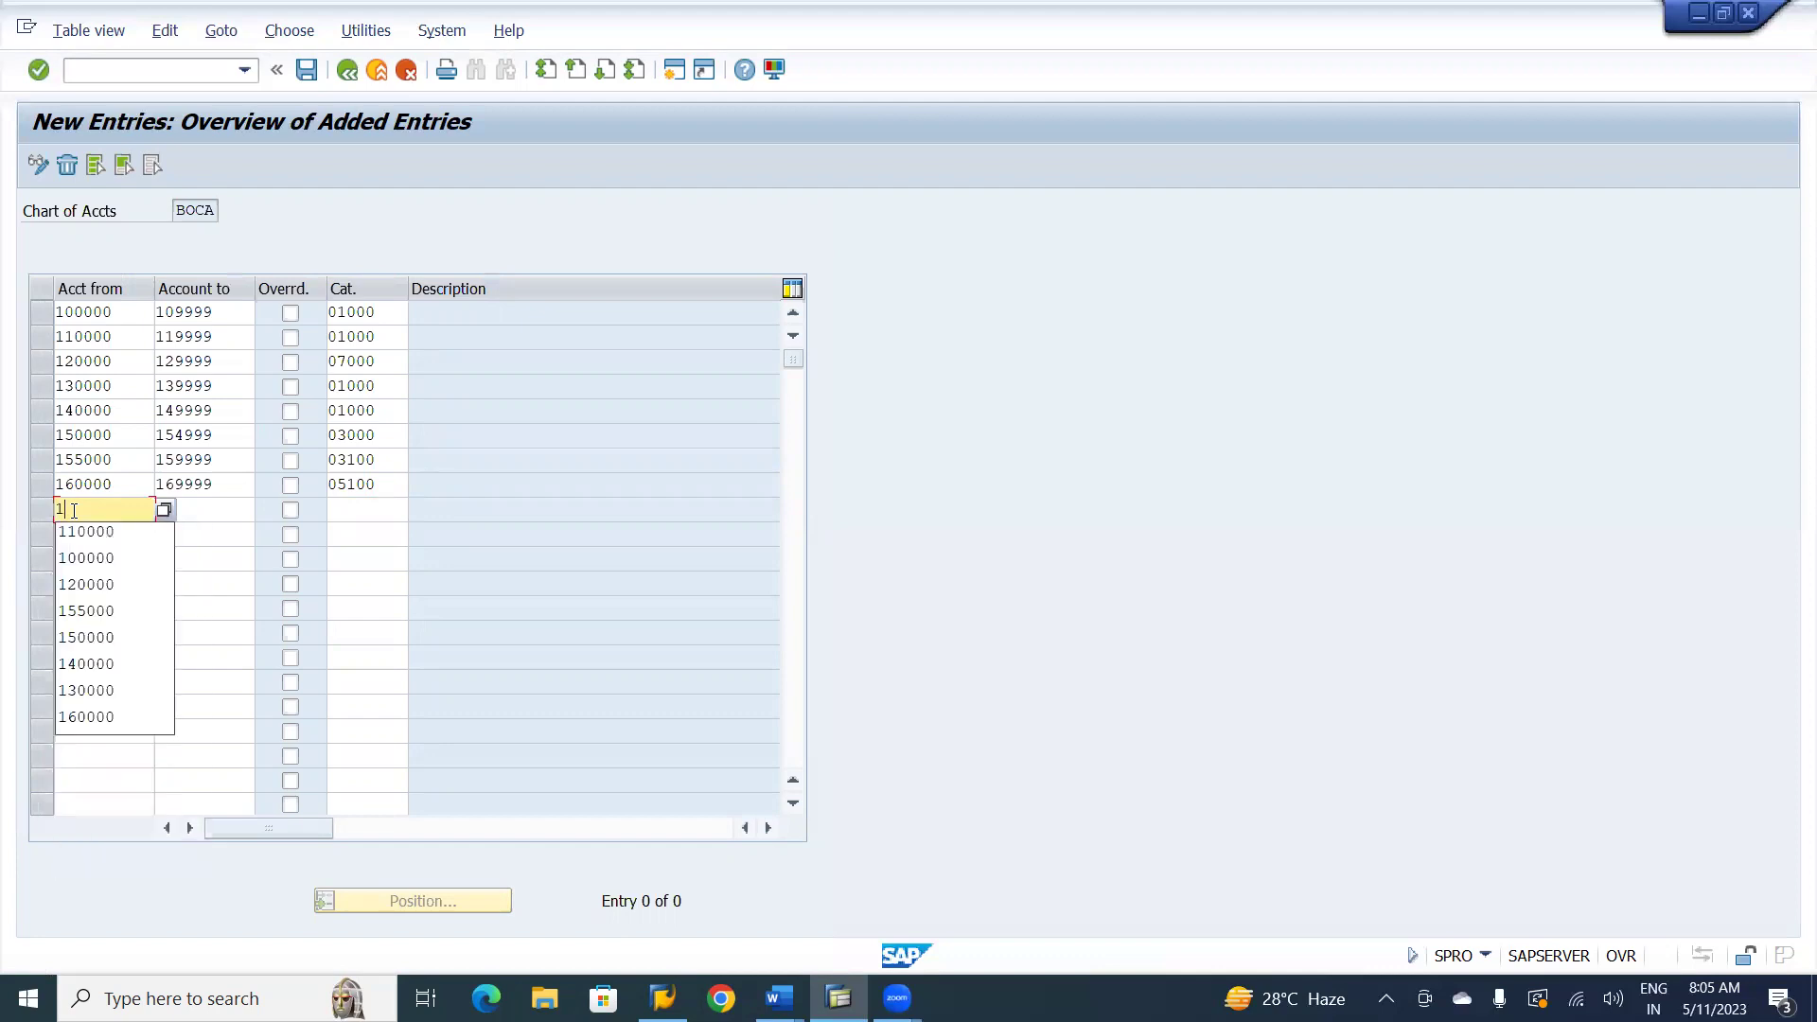
pyautogui.write('70000')
pyautogui.press('Tab')
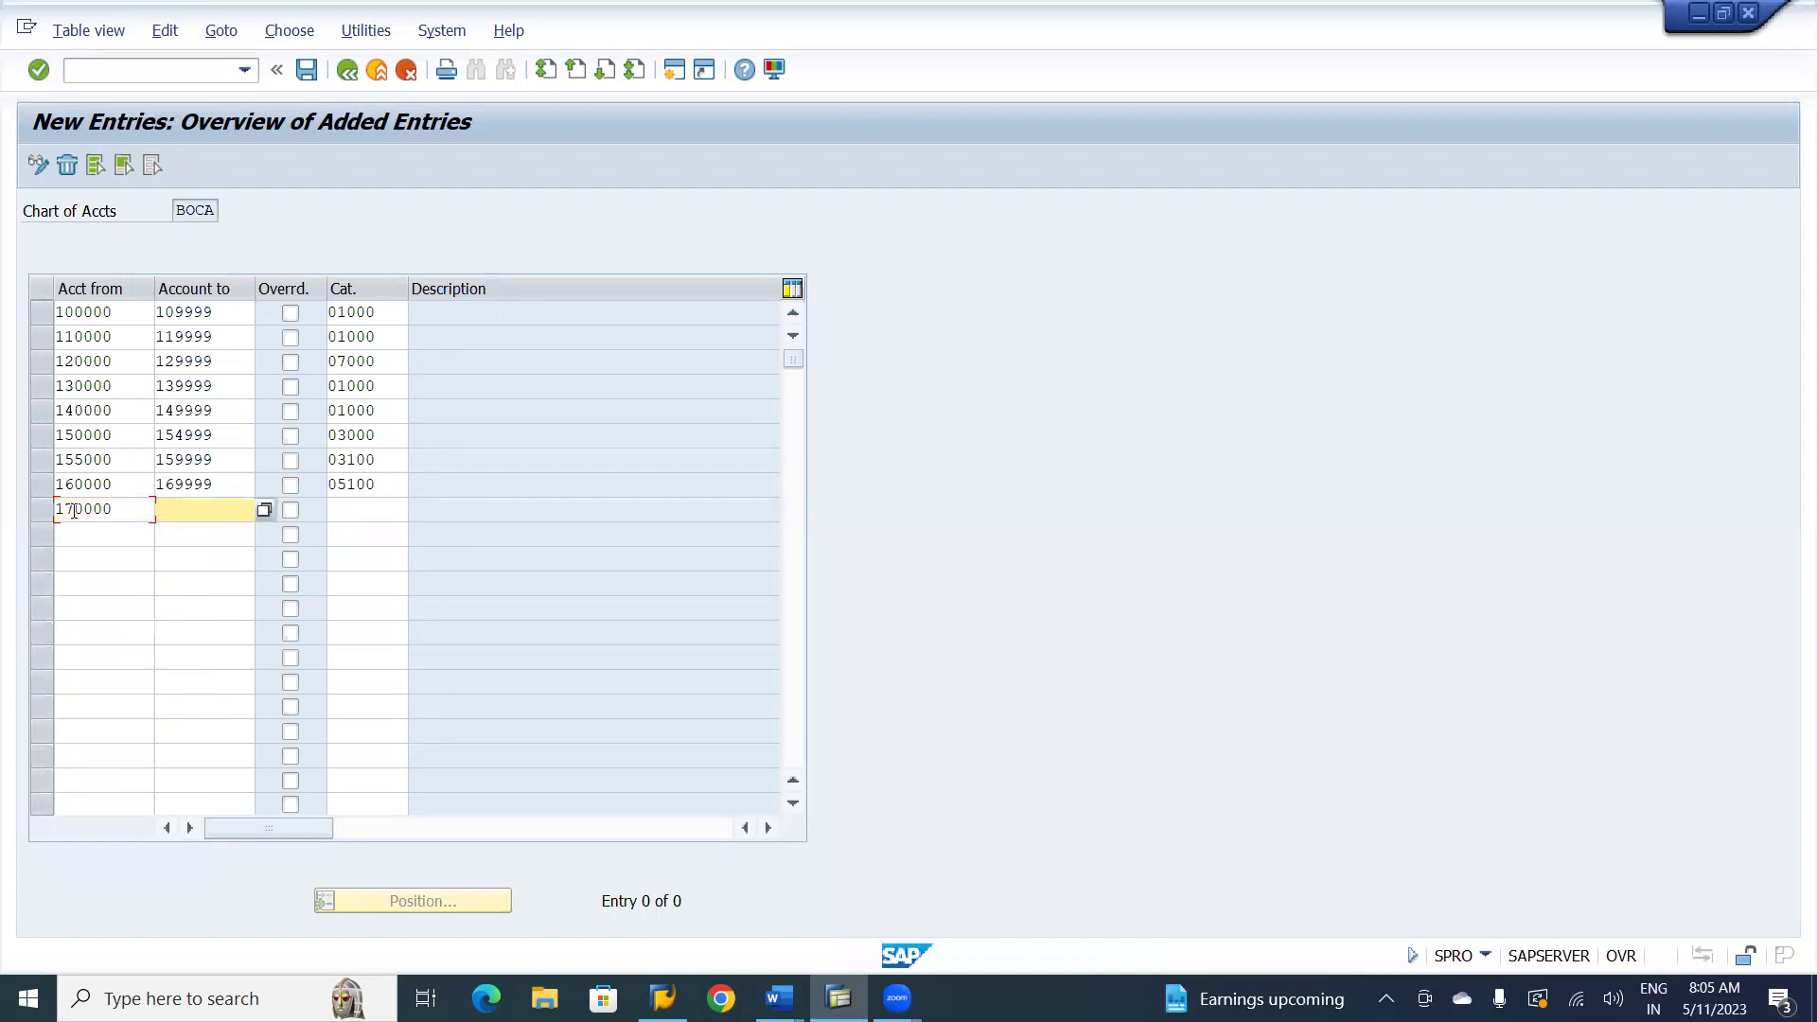
pyautogui.write('179999')
pyautogui.press('Tab')
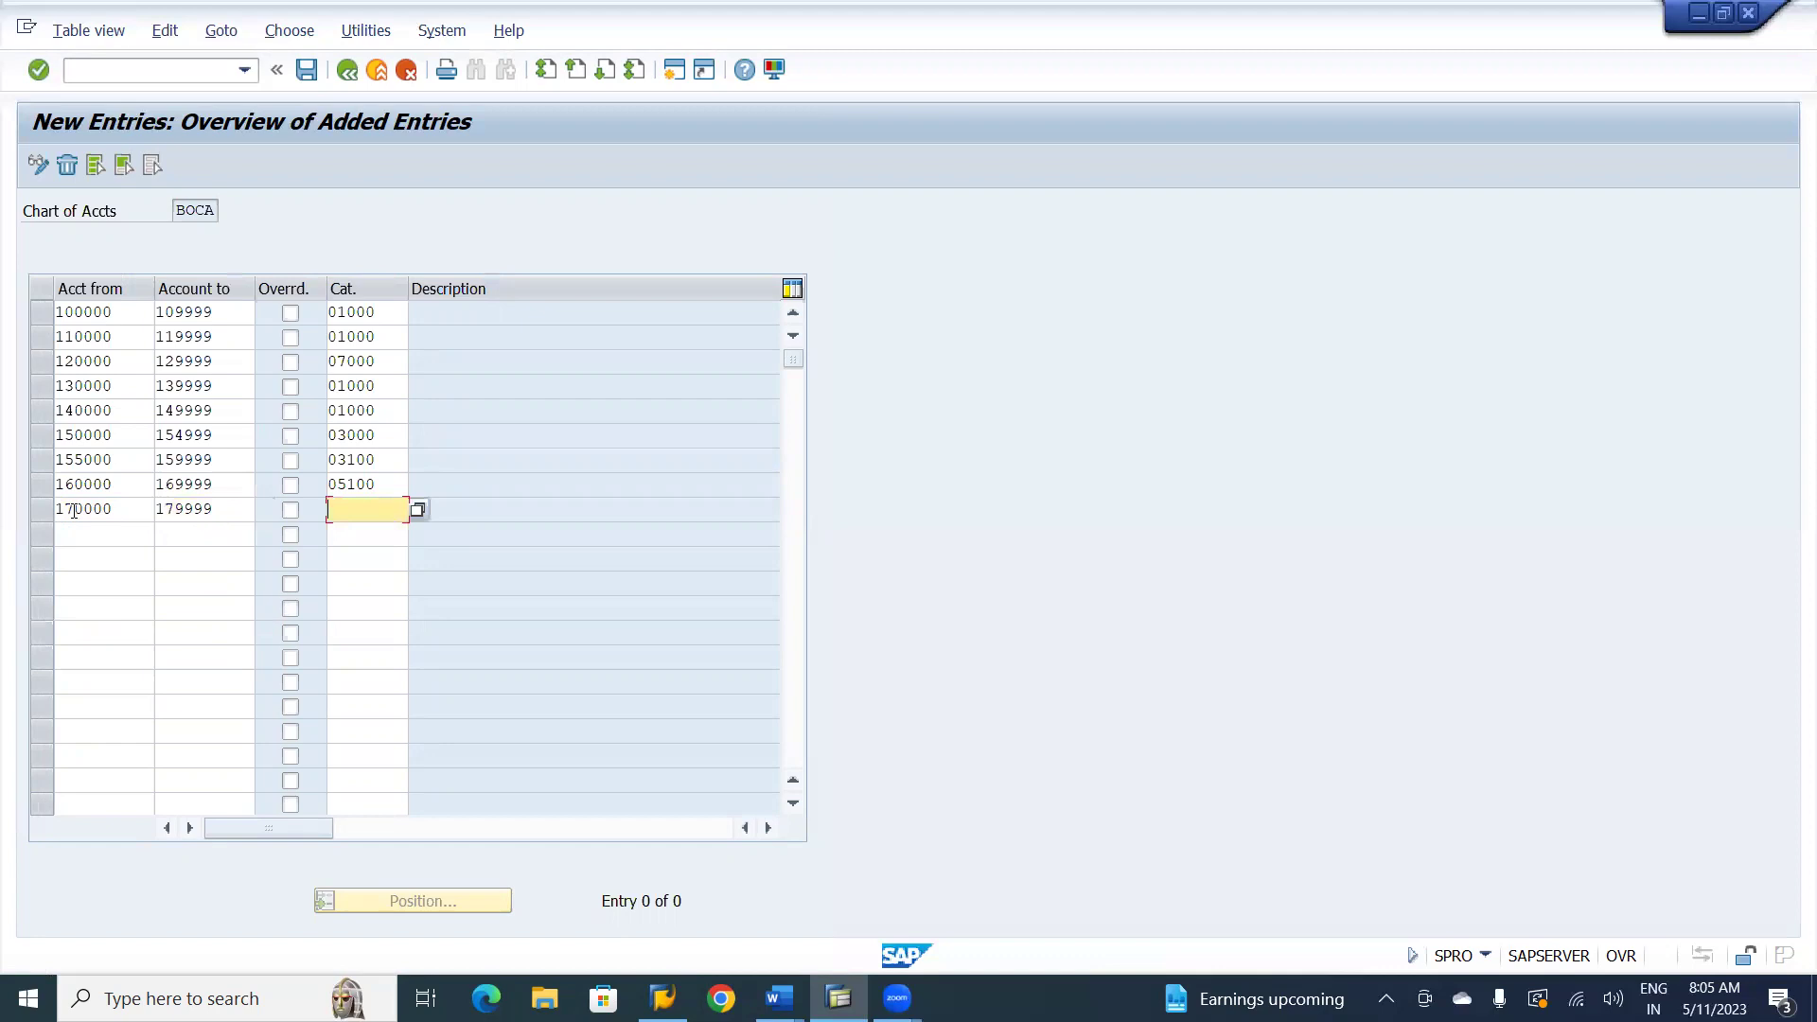
pyautogui.write('01000')
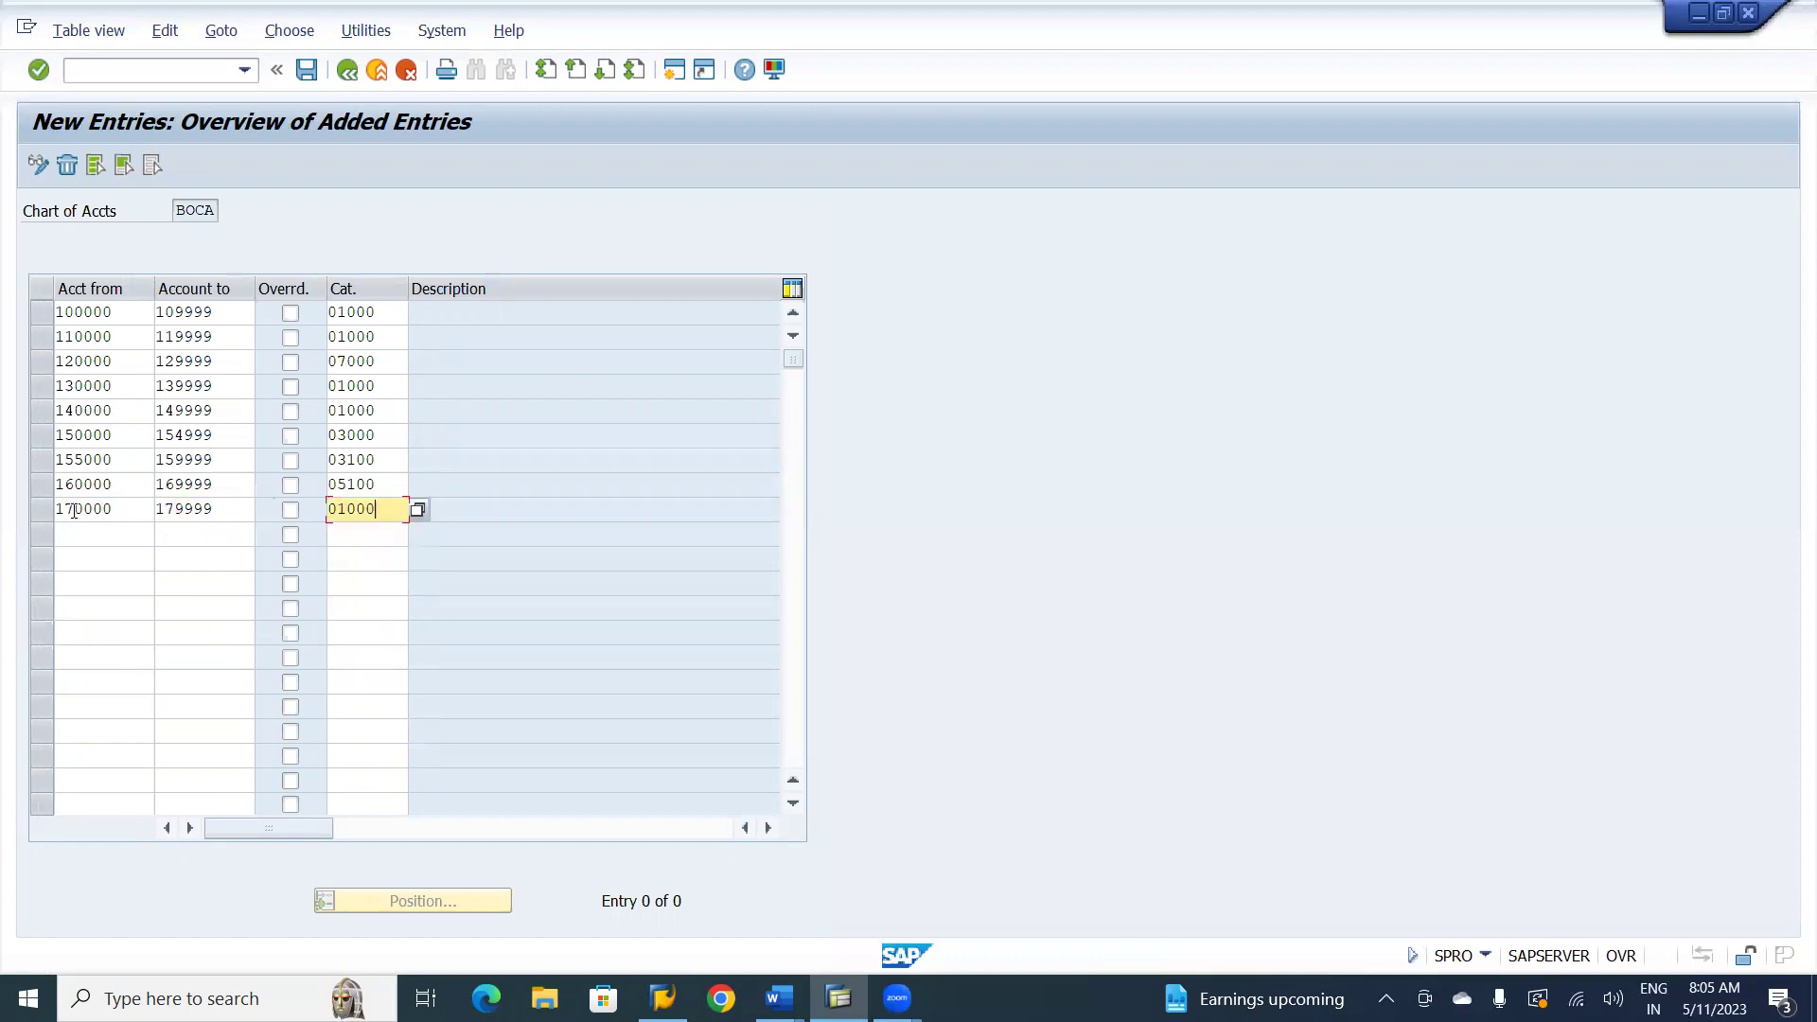
# - Add a tenth row classifying accounts 180000 to 189999 with item category 01000 (Balance Sheet Account)
pyautogui.press('Tab')
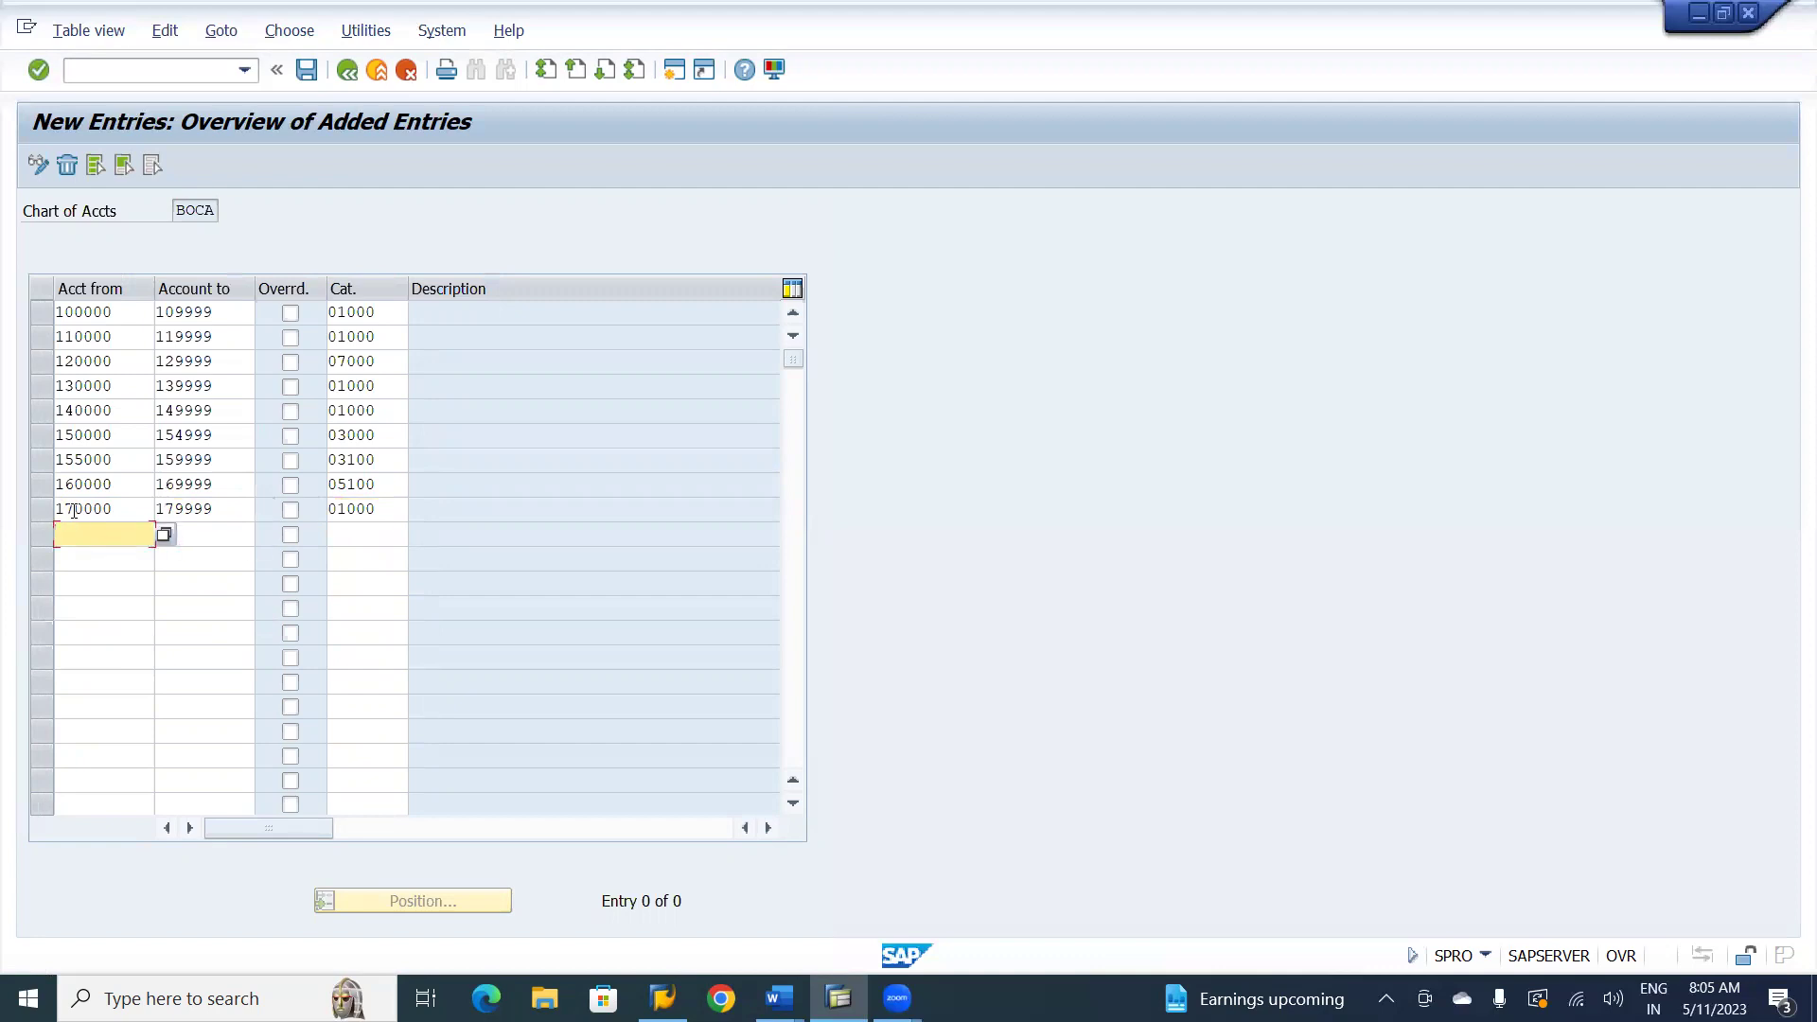
pyautogui.write('180000')
pyautogui.press('Tab')
pyautogui.write('189999')
pyautogui.press('Tab')
pyautogui.press('Tab')
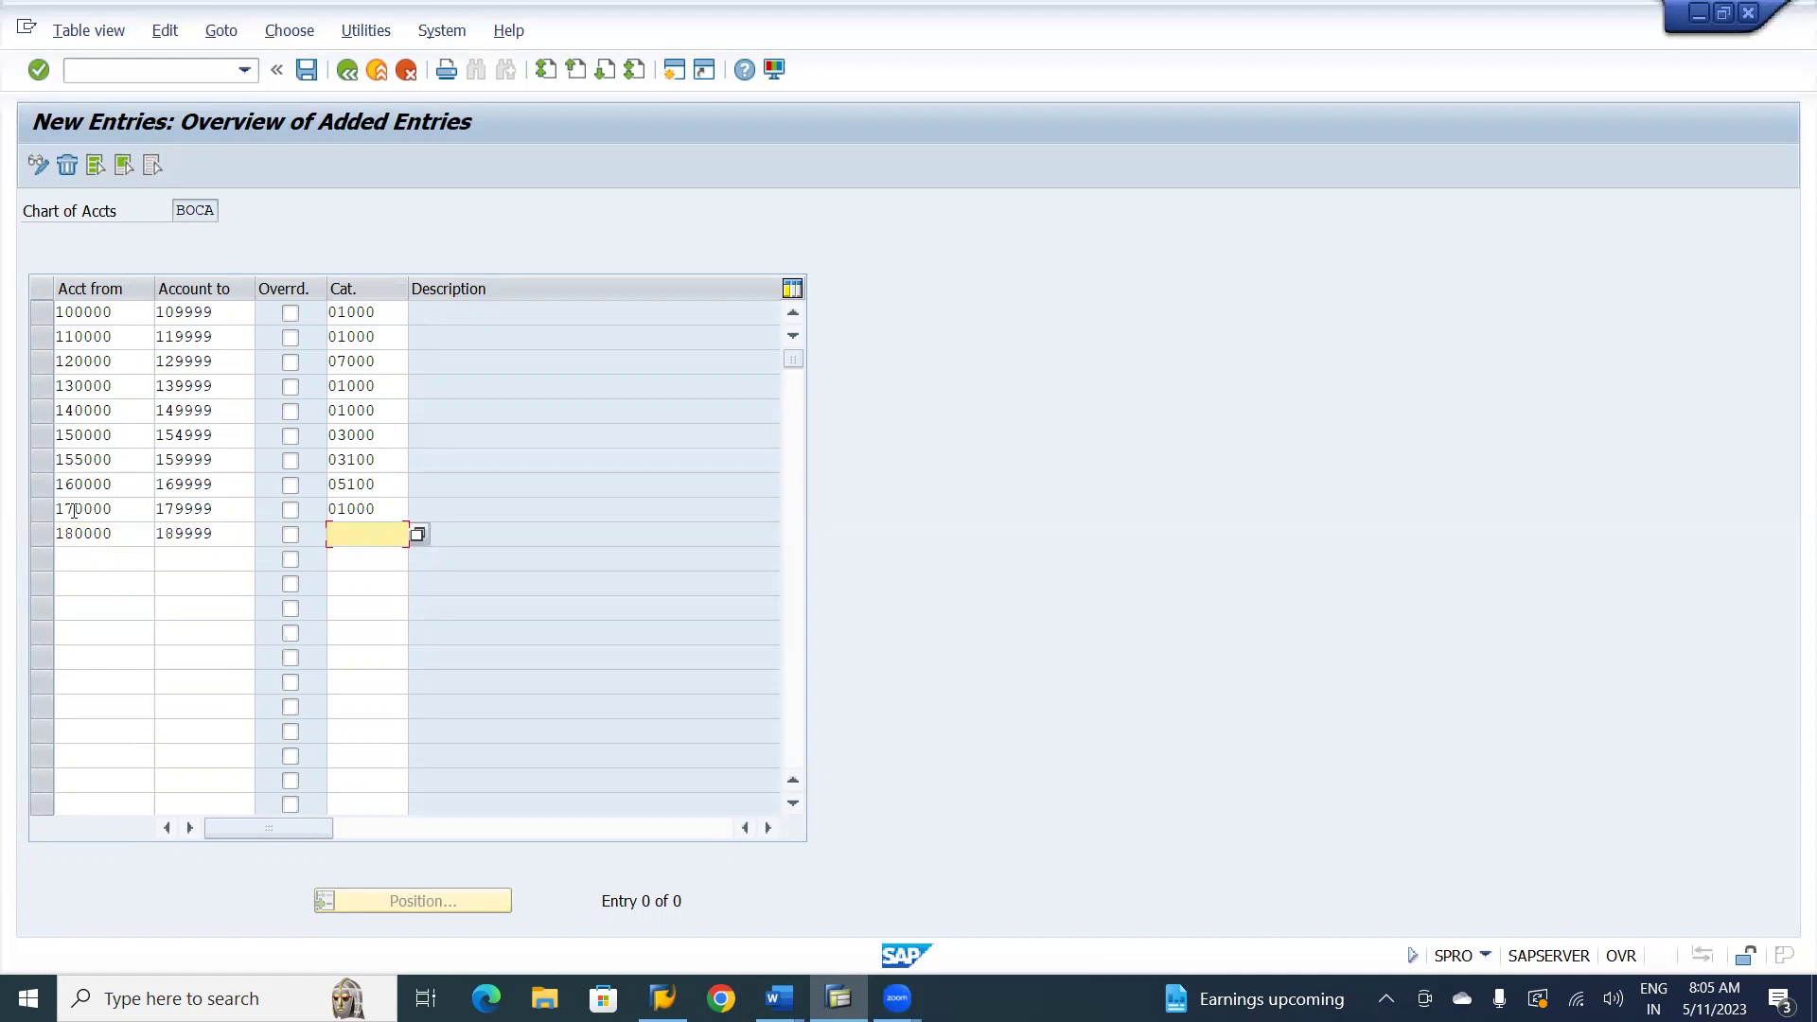
pyautogui.write('01000')
# - Add an eleventh row classifying accounts 200000 to 209999 with item category 07000 (Asset)
pyautogui.press('Tab')
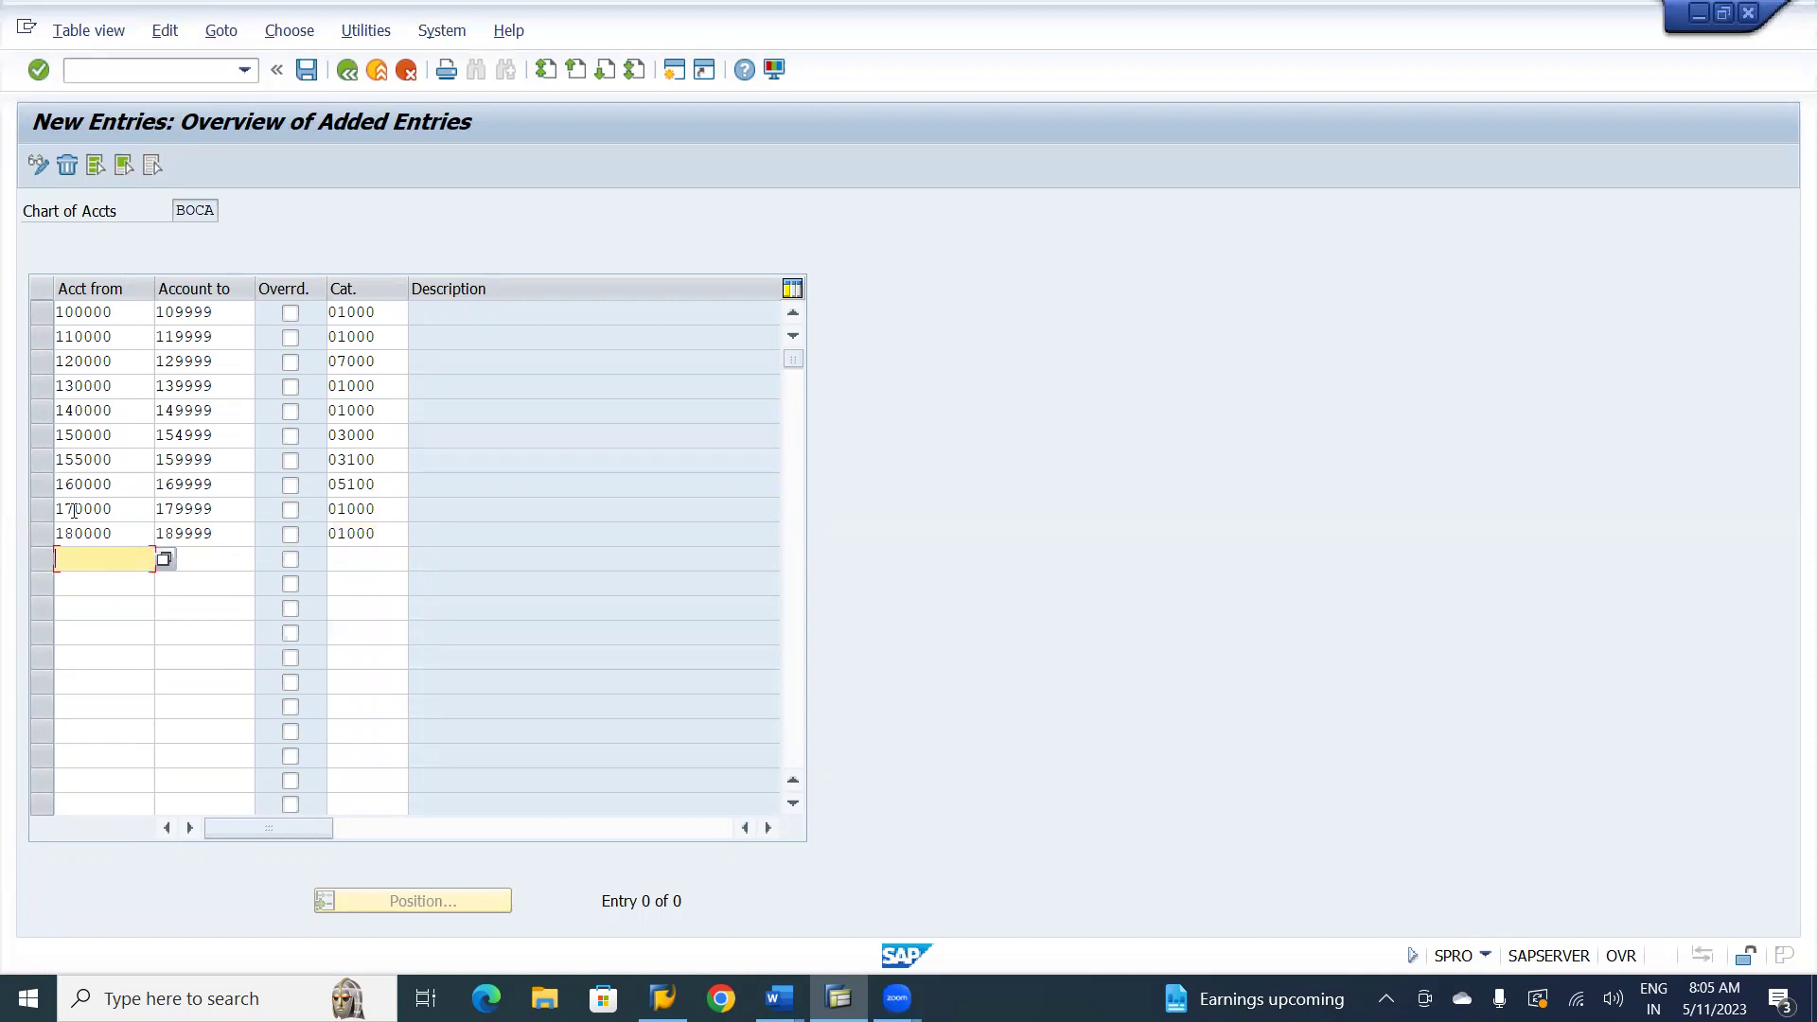
pyautogui.write('200000')
pyautogui.press('Tab')
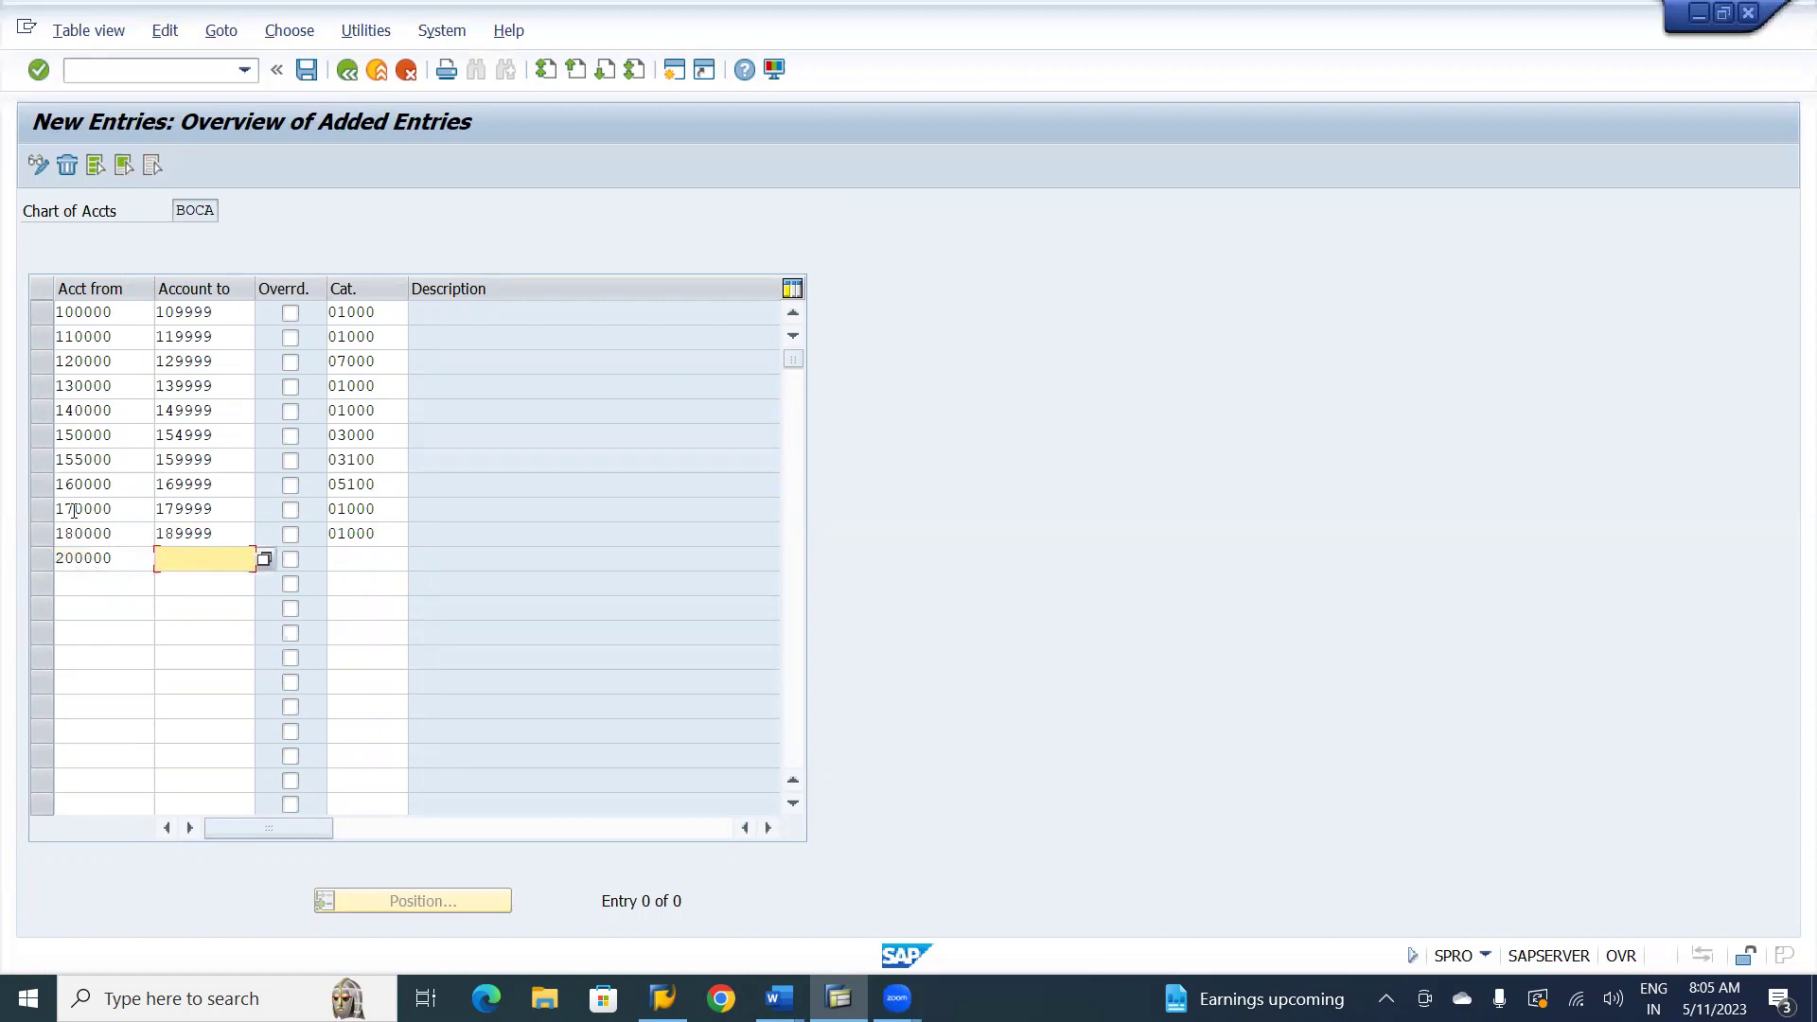
pyautogui.write('209999')
pyautogui.press('Tab')
pyautogui.press('Tab')
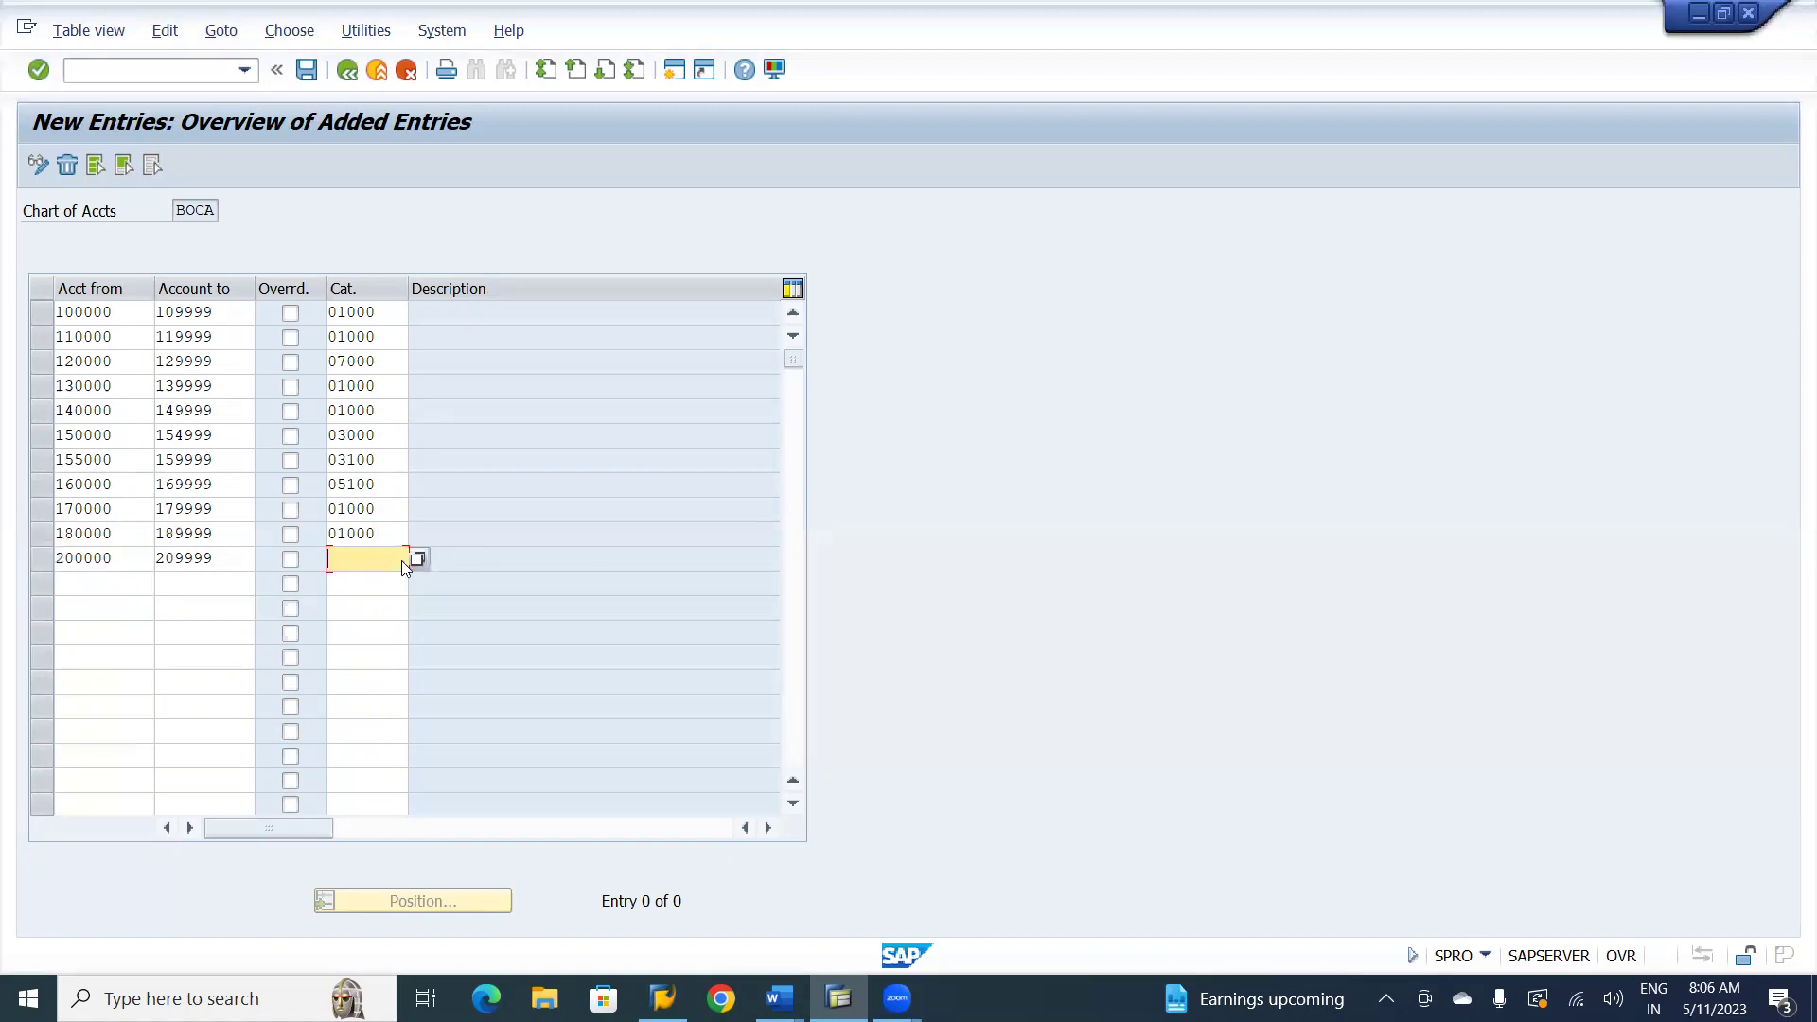
pyautogui.write('07000')
# - Add a twelfth row classifying accounts 210000 to 219999 with item category 01000 (Balance Sheet Account)
pyautogui.click(106, 587)
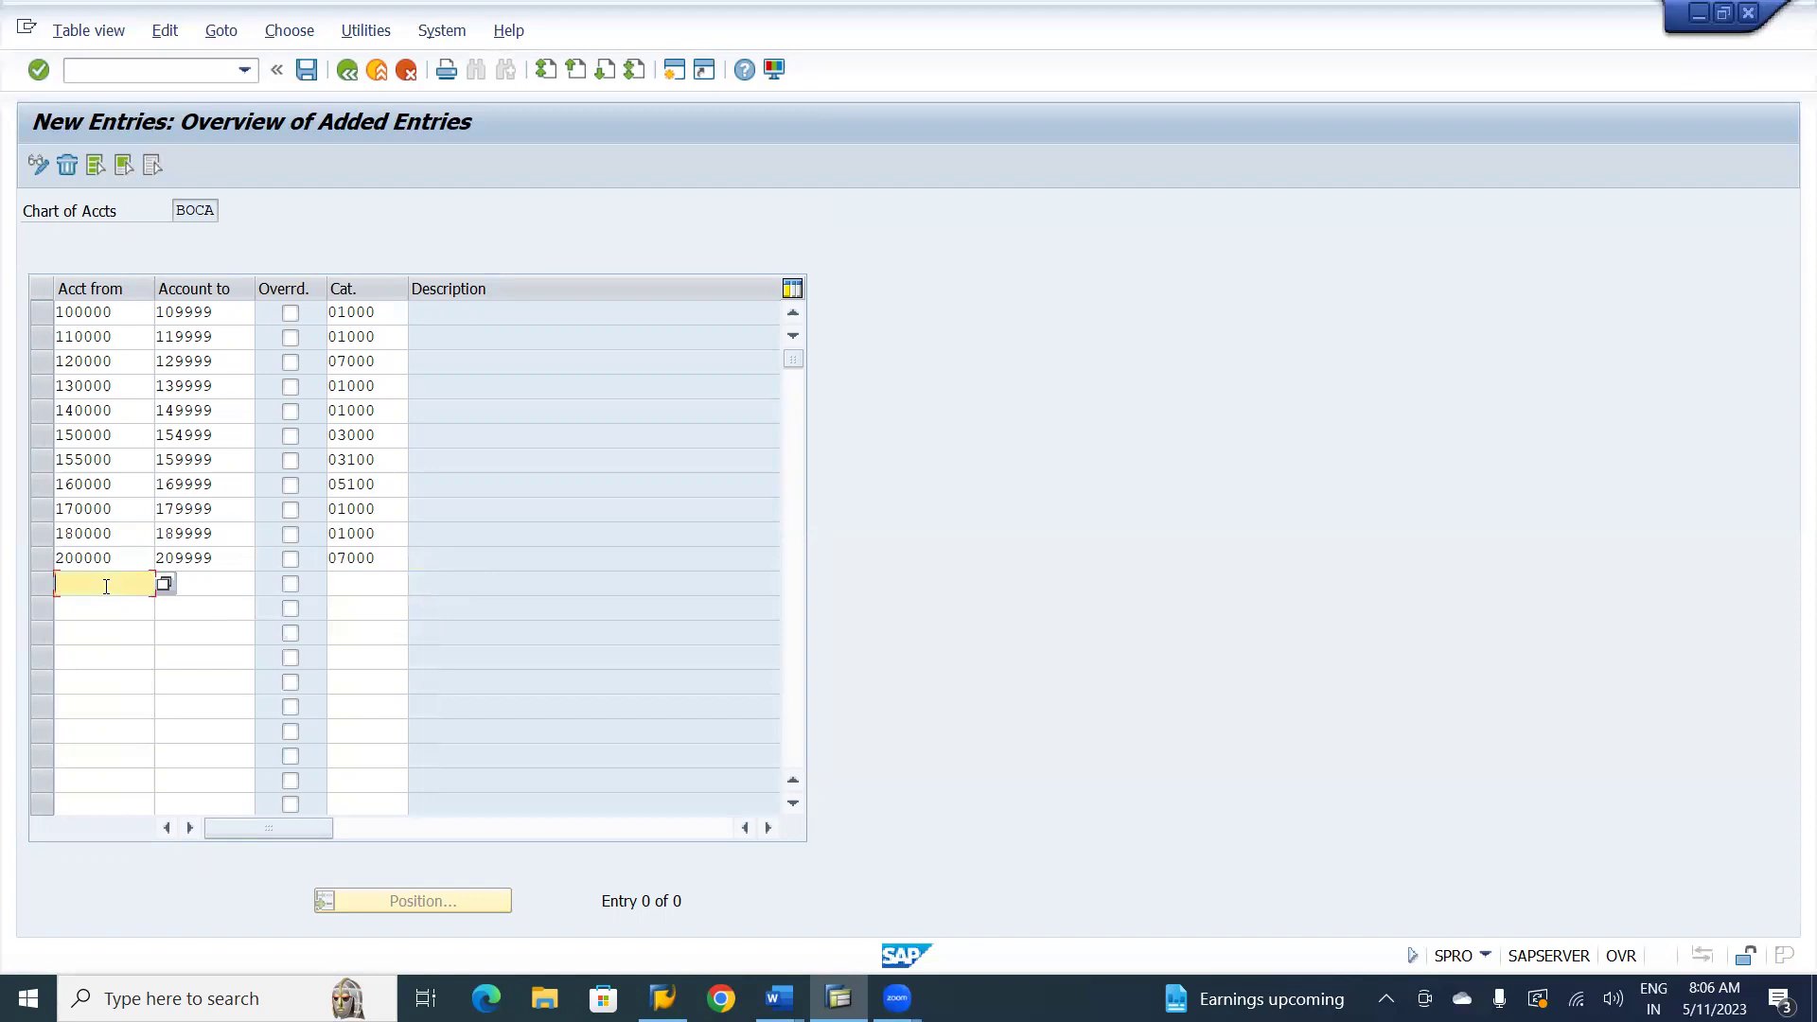
pyautogui.write('210000')
pyautogui.press('Tab')
pyautogui.write('219999')
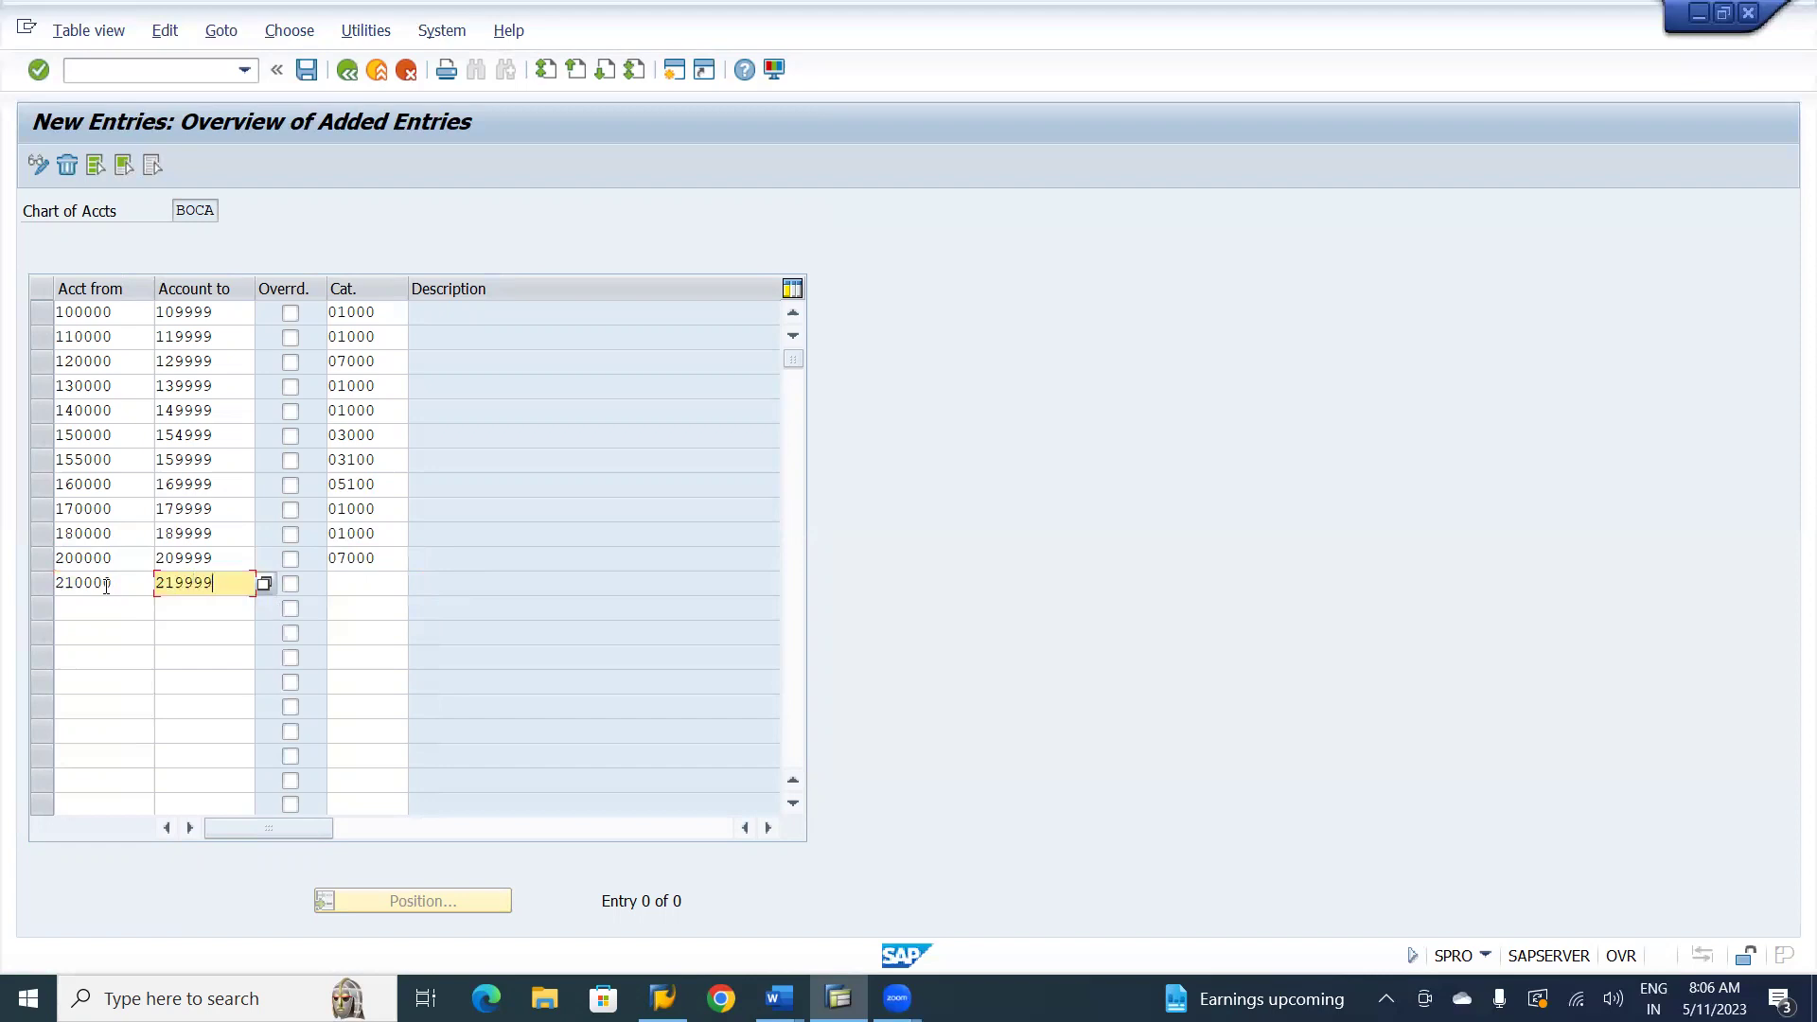
pyautogui.press('Tab')
pyautogui.press('Tab')
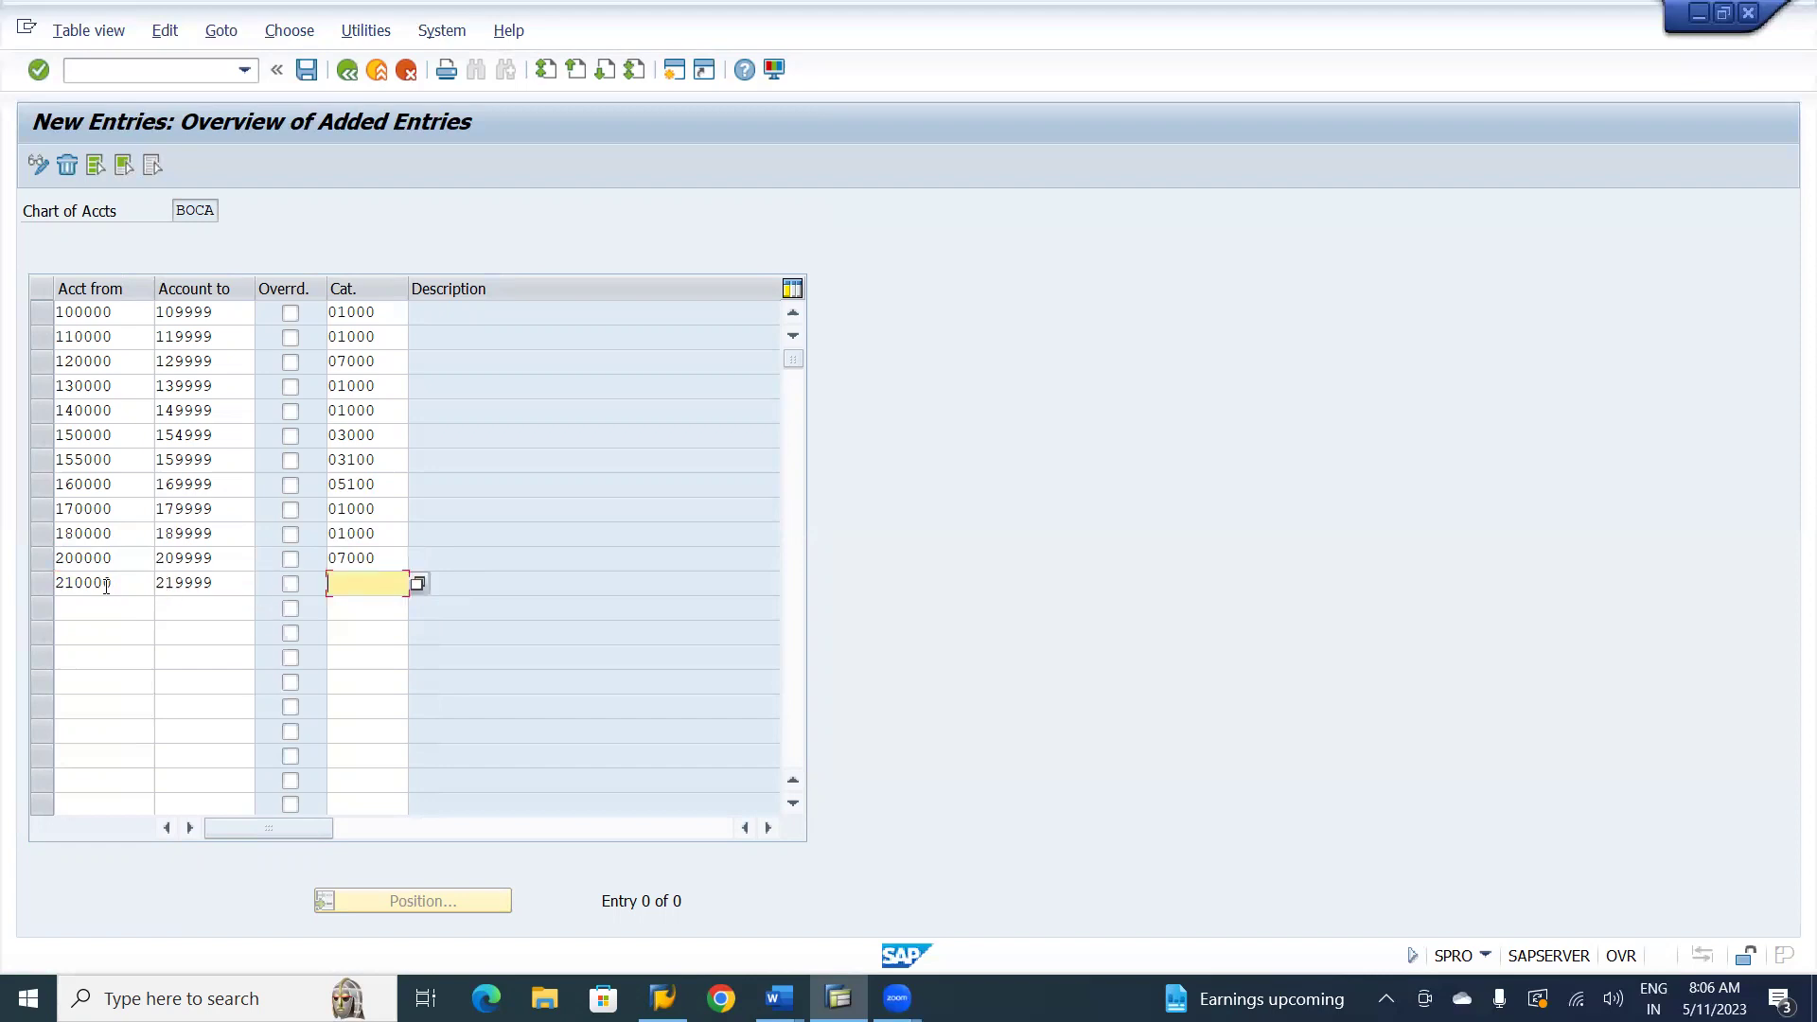
pyautogui.write('01000')
# - Add a thirteenth row classifying accounts 220000 to 229999 with item category 01000 (Balance Sheet Account)
pyautogui.press('Tab')
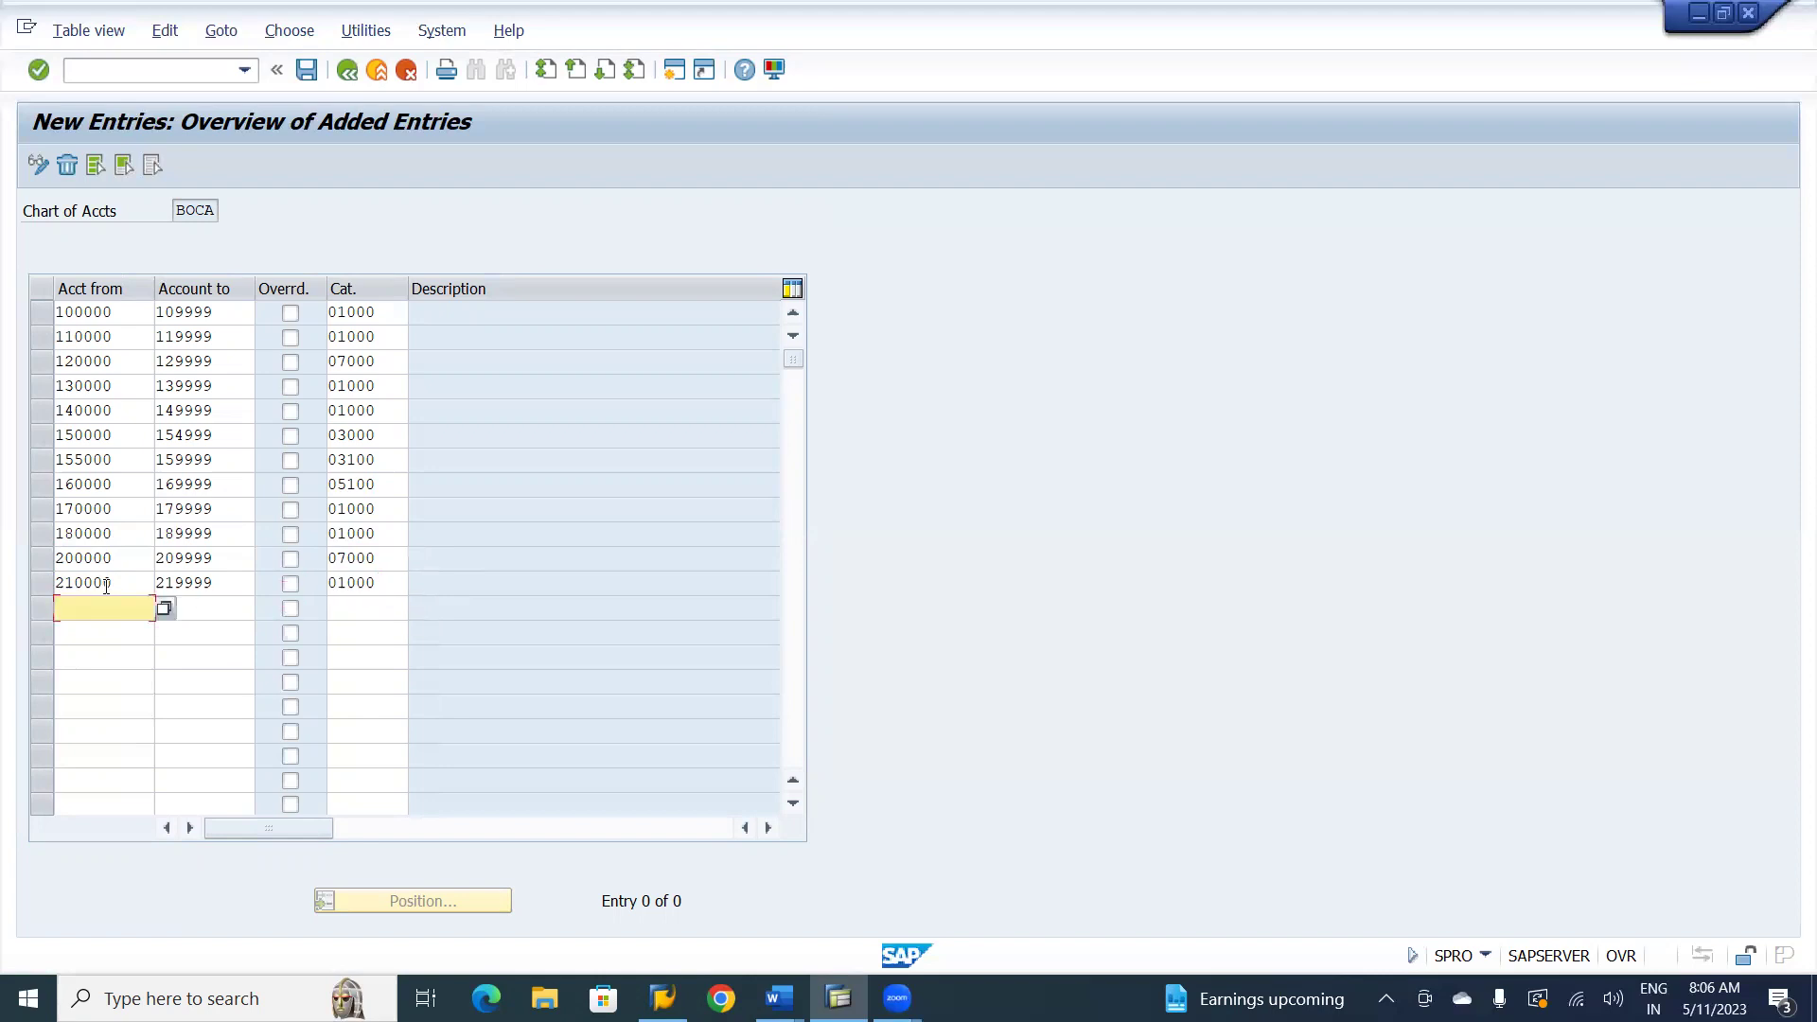
pyautogui.write('220000')
pyautogui.press('Tab')
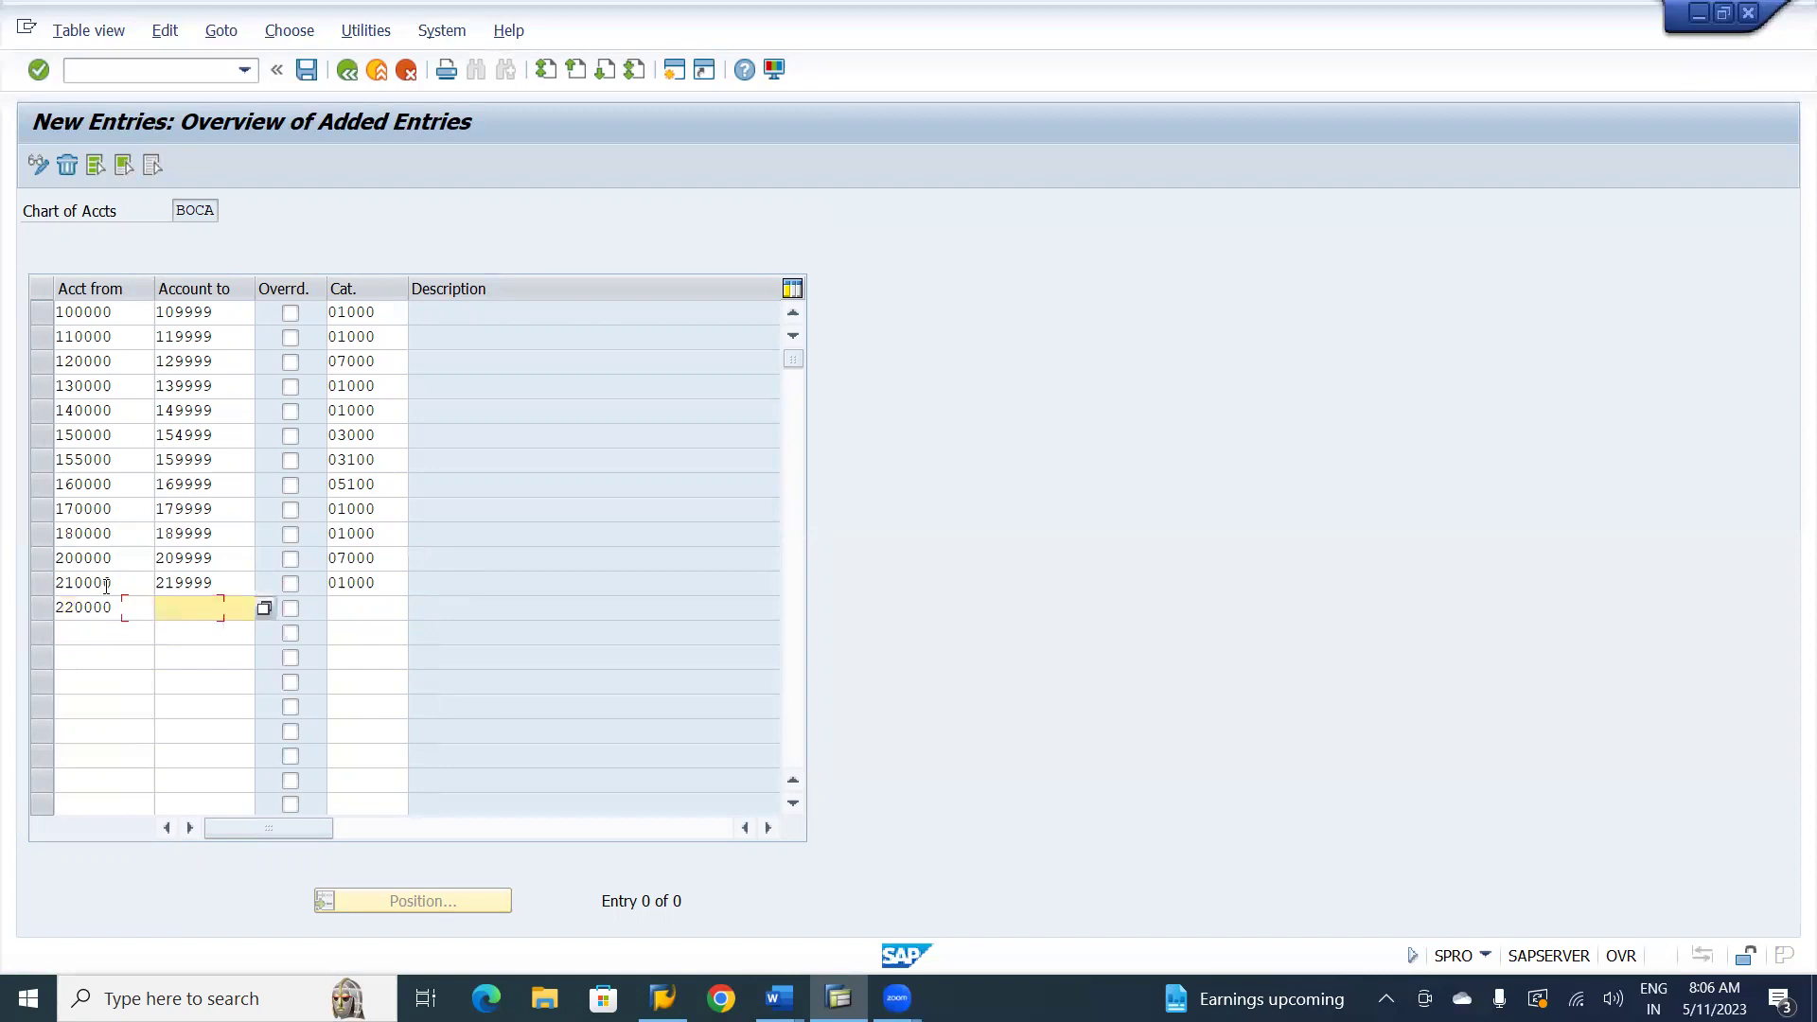
pyautogui.write('229999')
pyautogui.press('Tab')
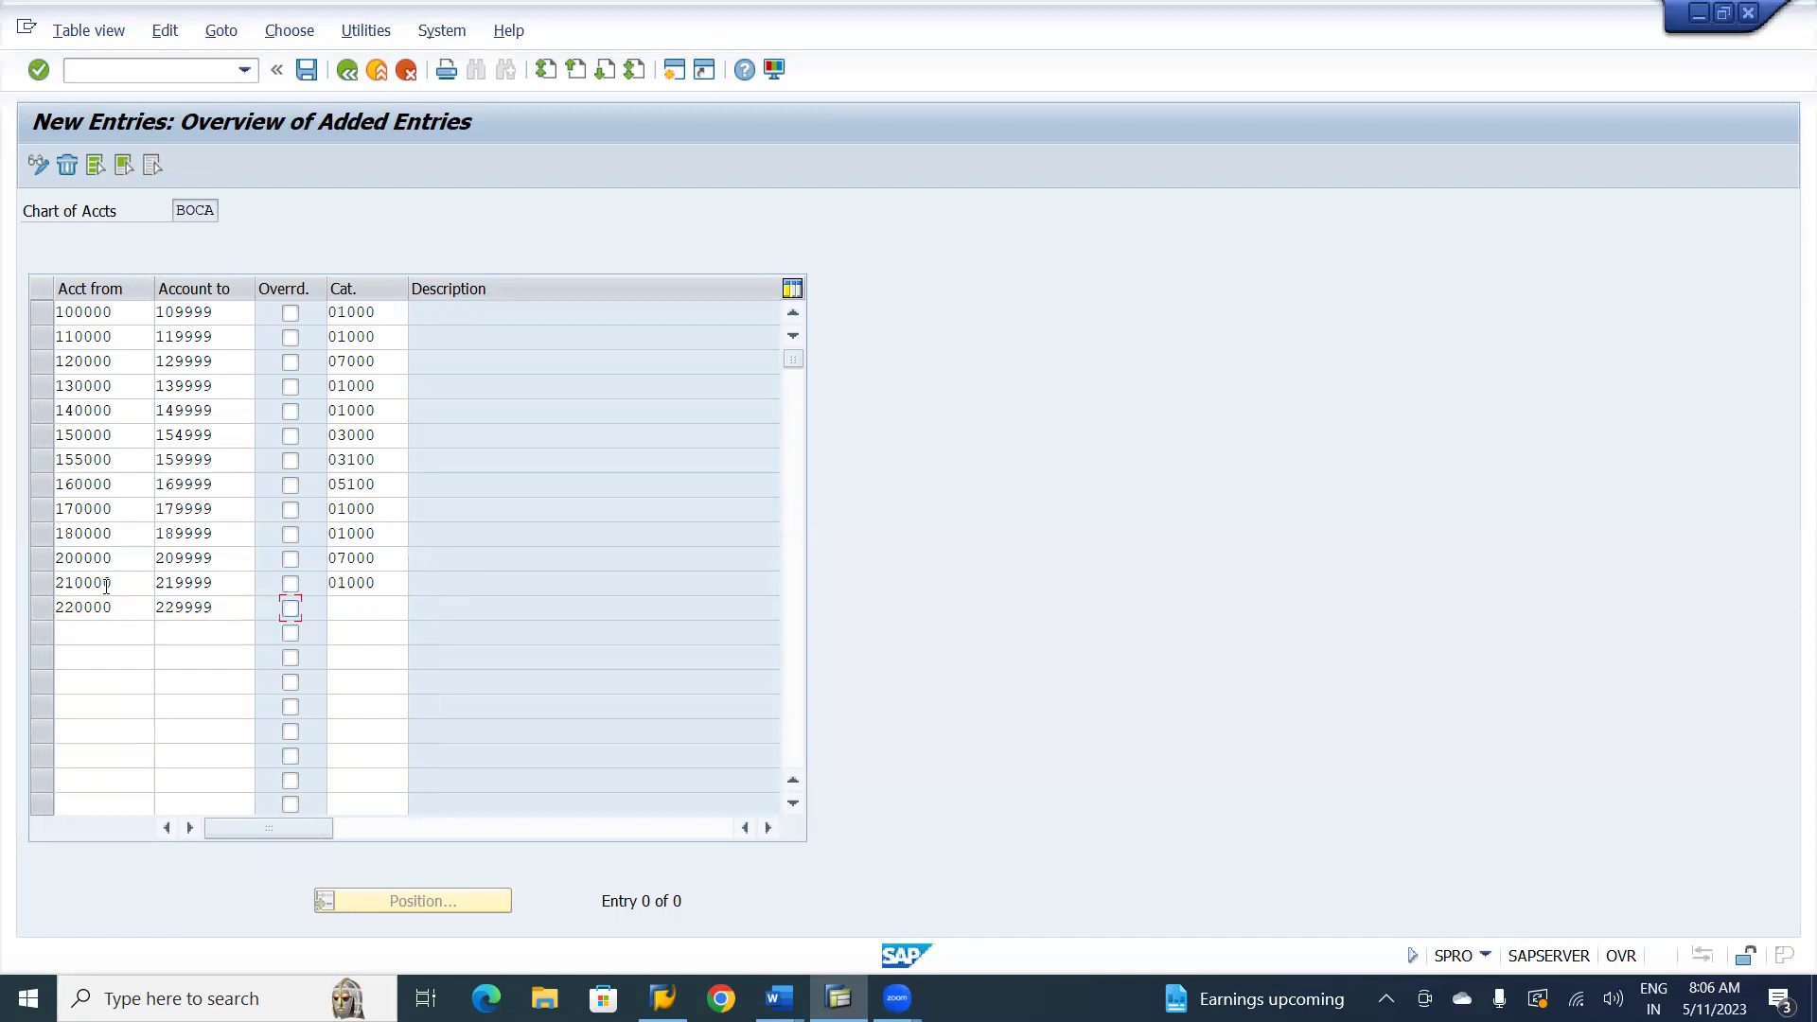
pyautogui.press('Tab')
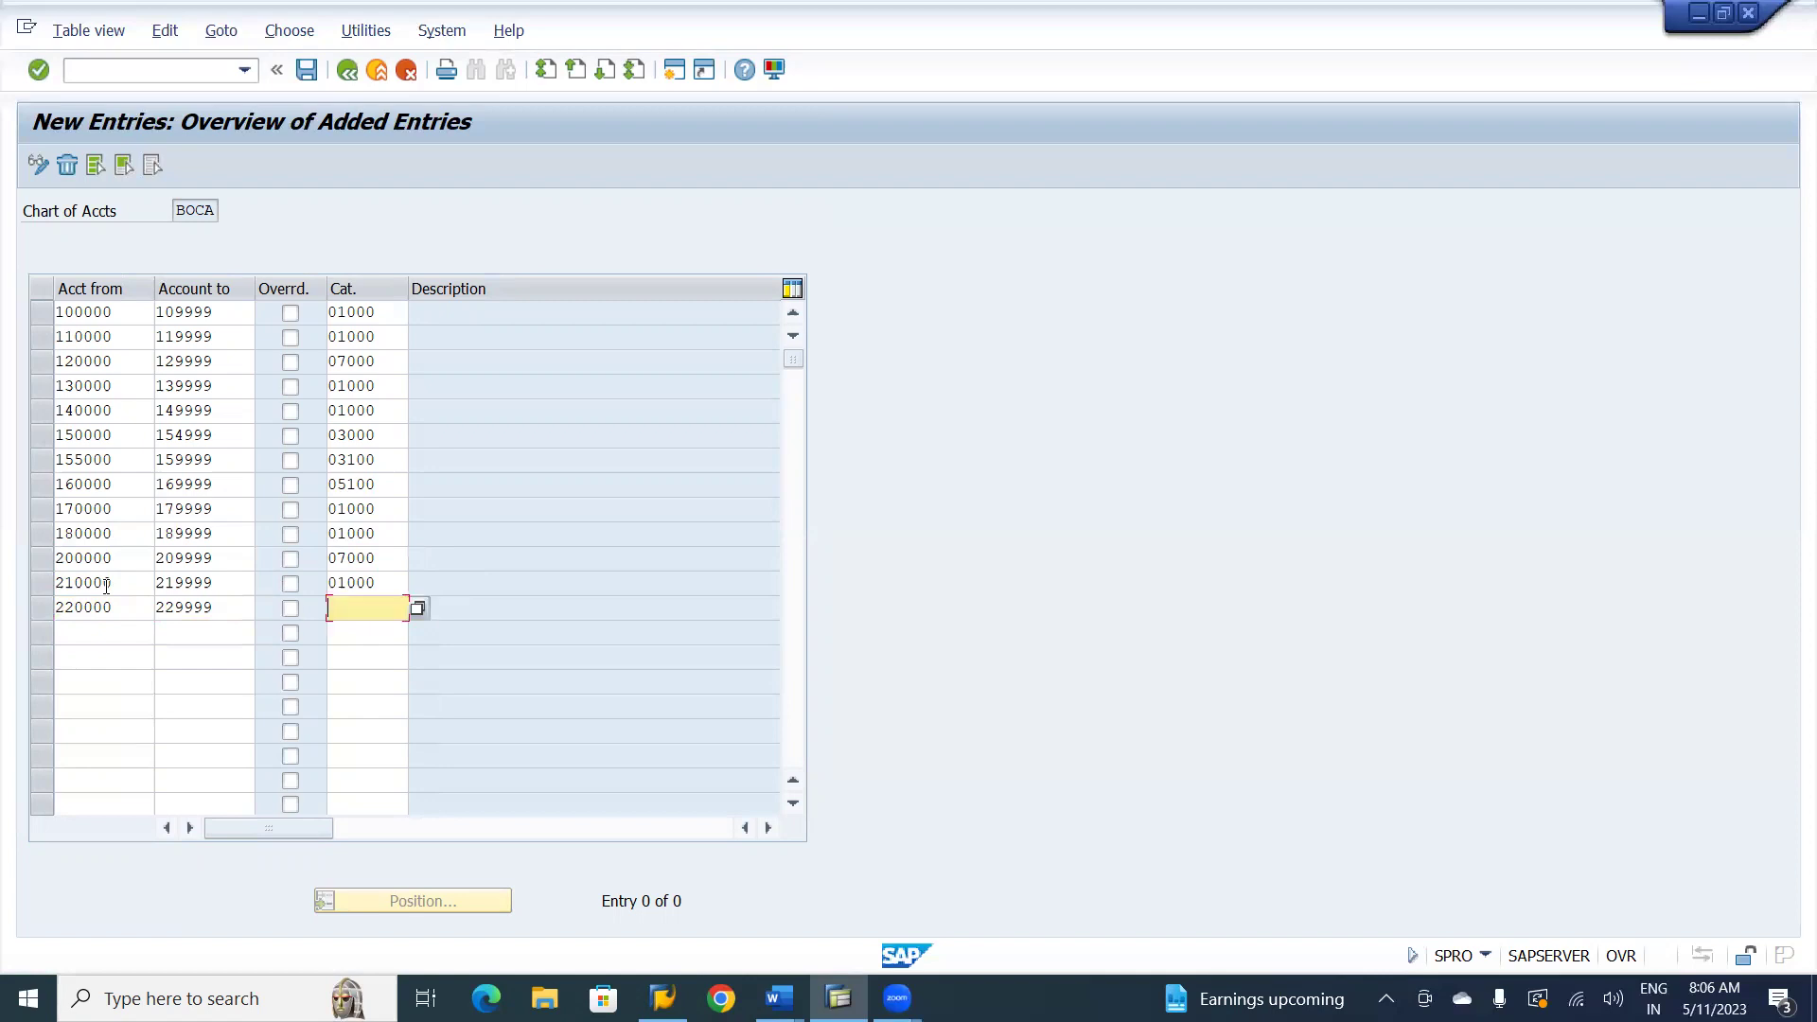
pyautogui.press('BackSpace')
pyautogui.press('Down')
pyautogui.press('Down')
pyautogui.press('Down')
pyautogui.press('Down')
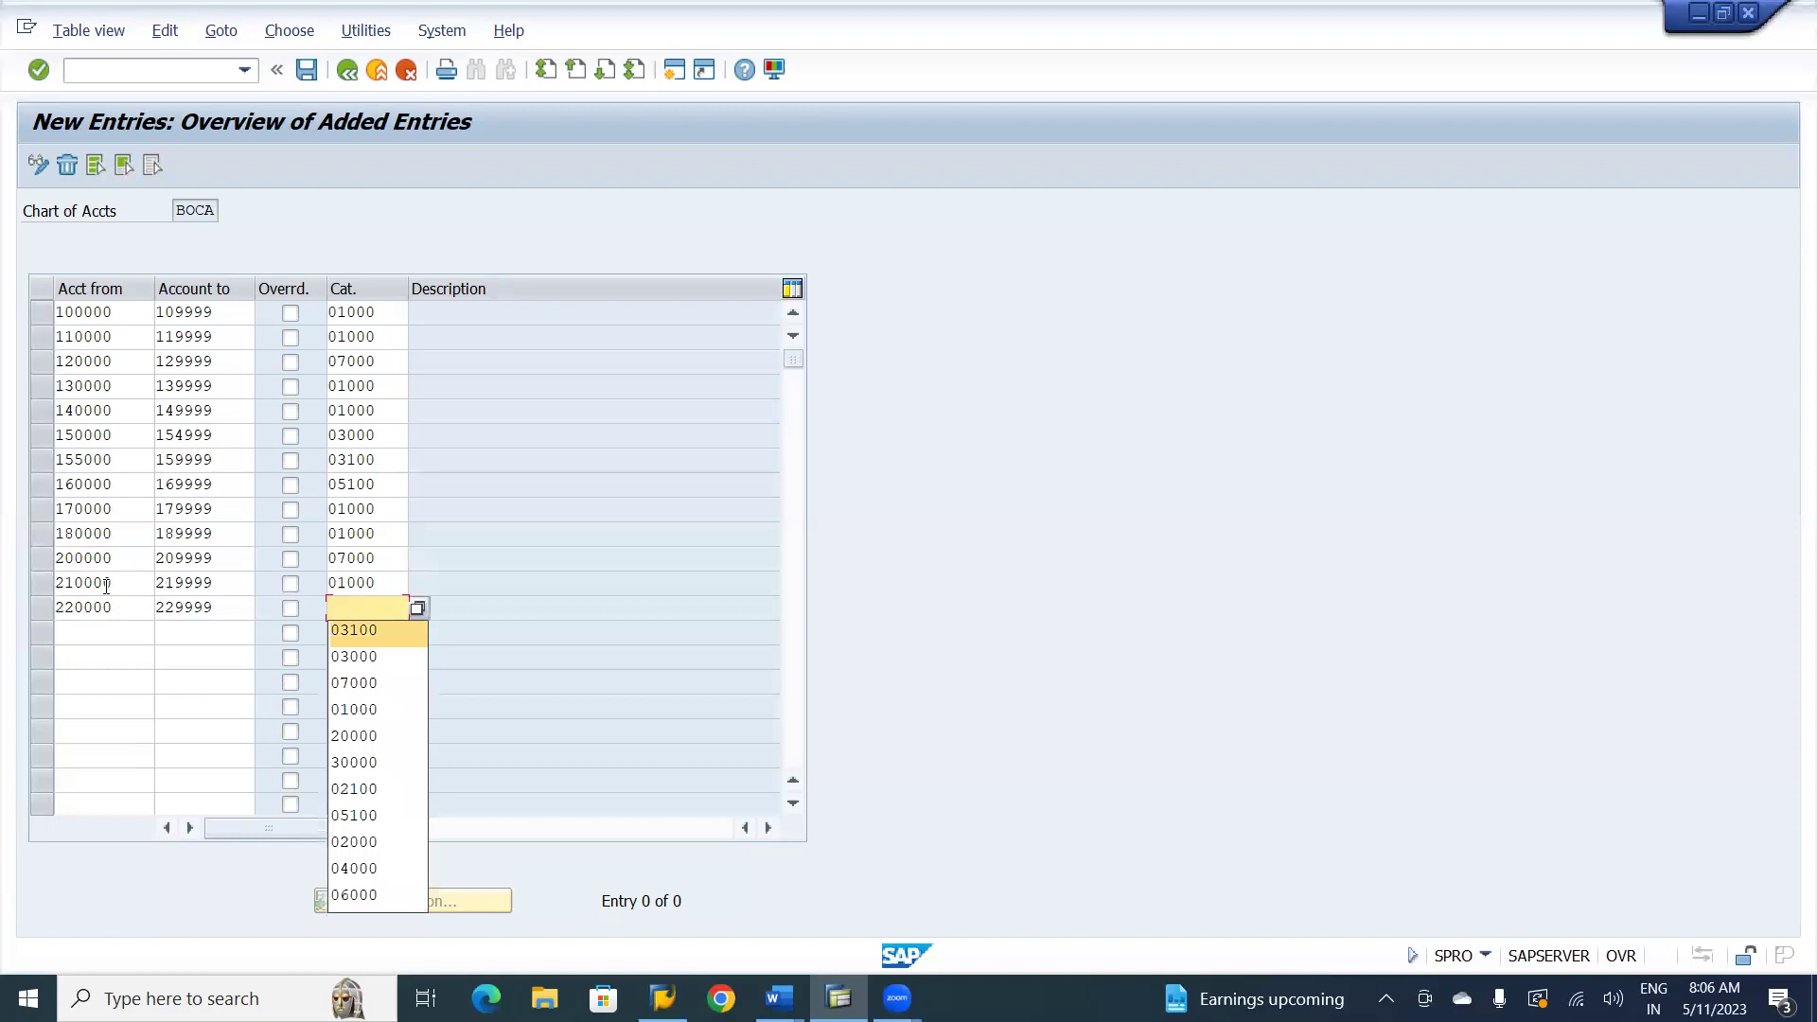
pyautogui.press('Return')
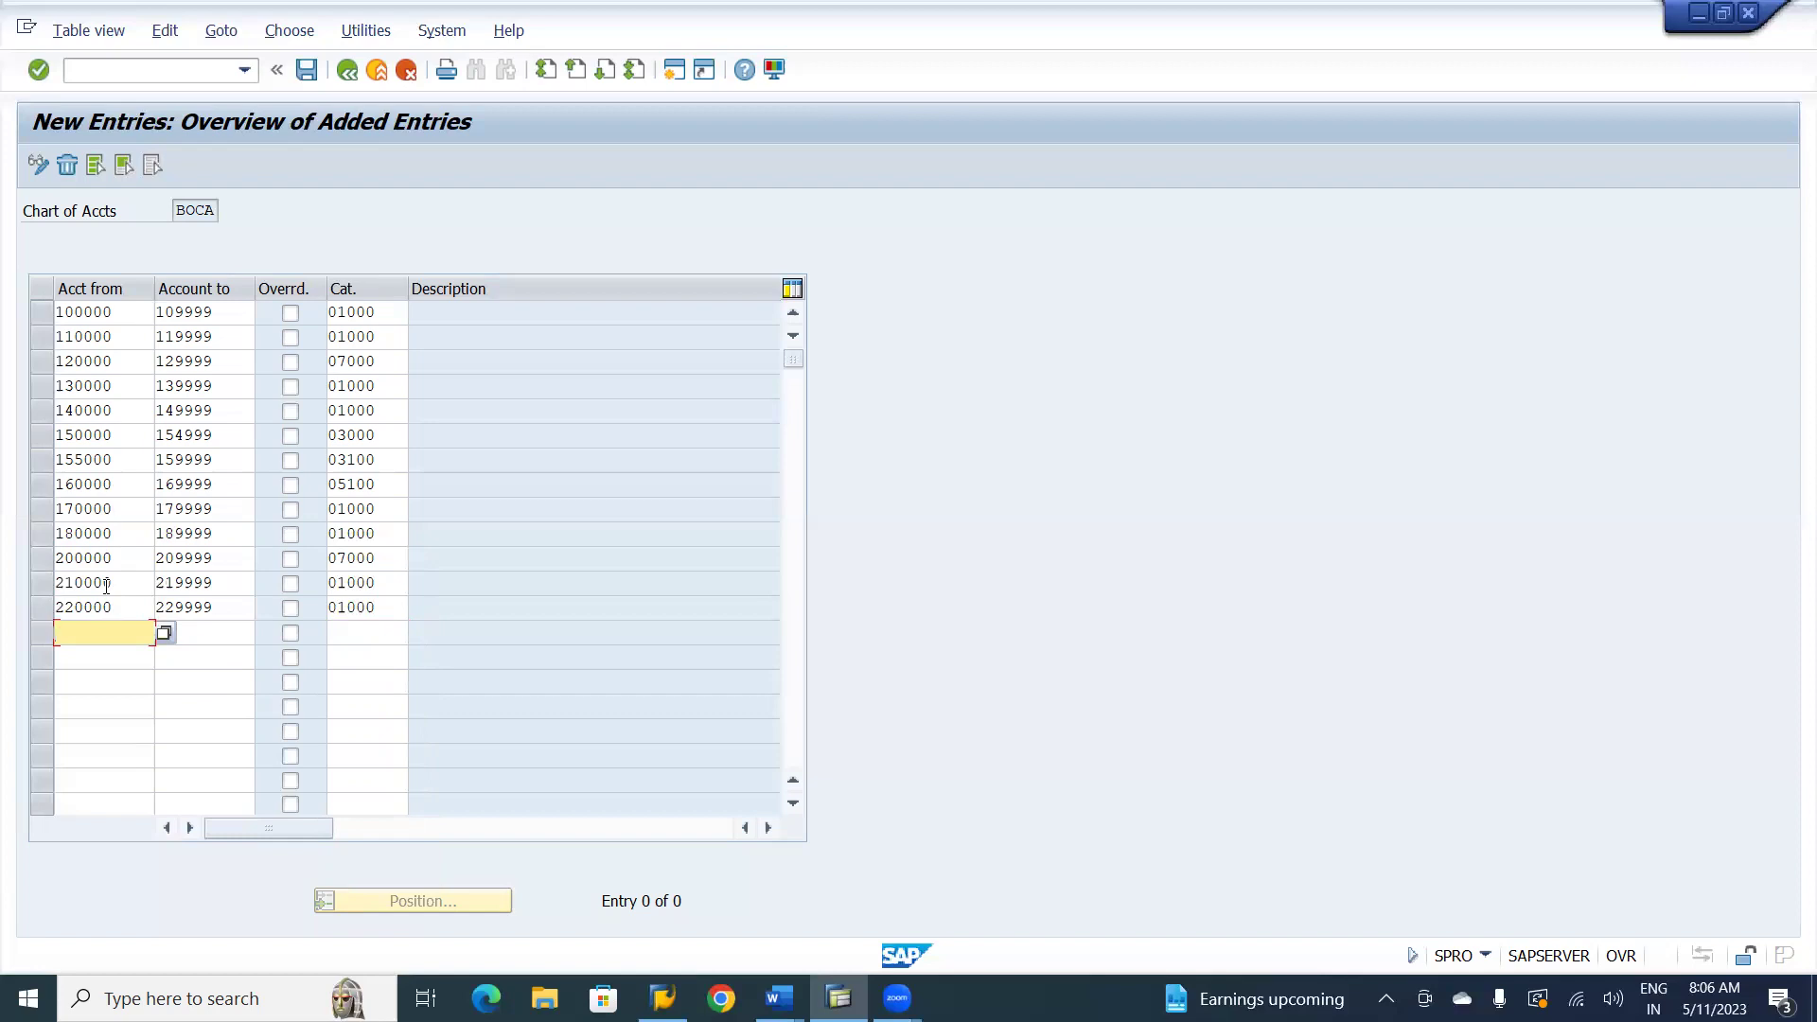
# - Add a fourteenth row classifying accounts 230000 to 239999 with item category 06000 (Material) and confirm the entries
pyautogui.write('1')
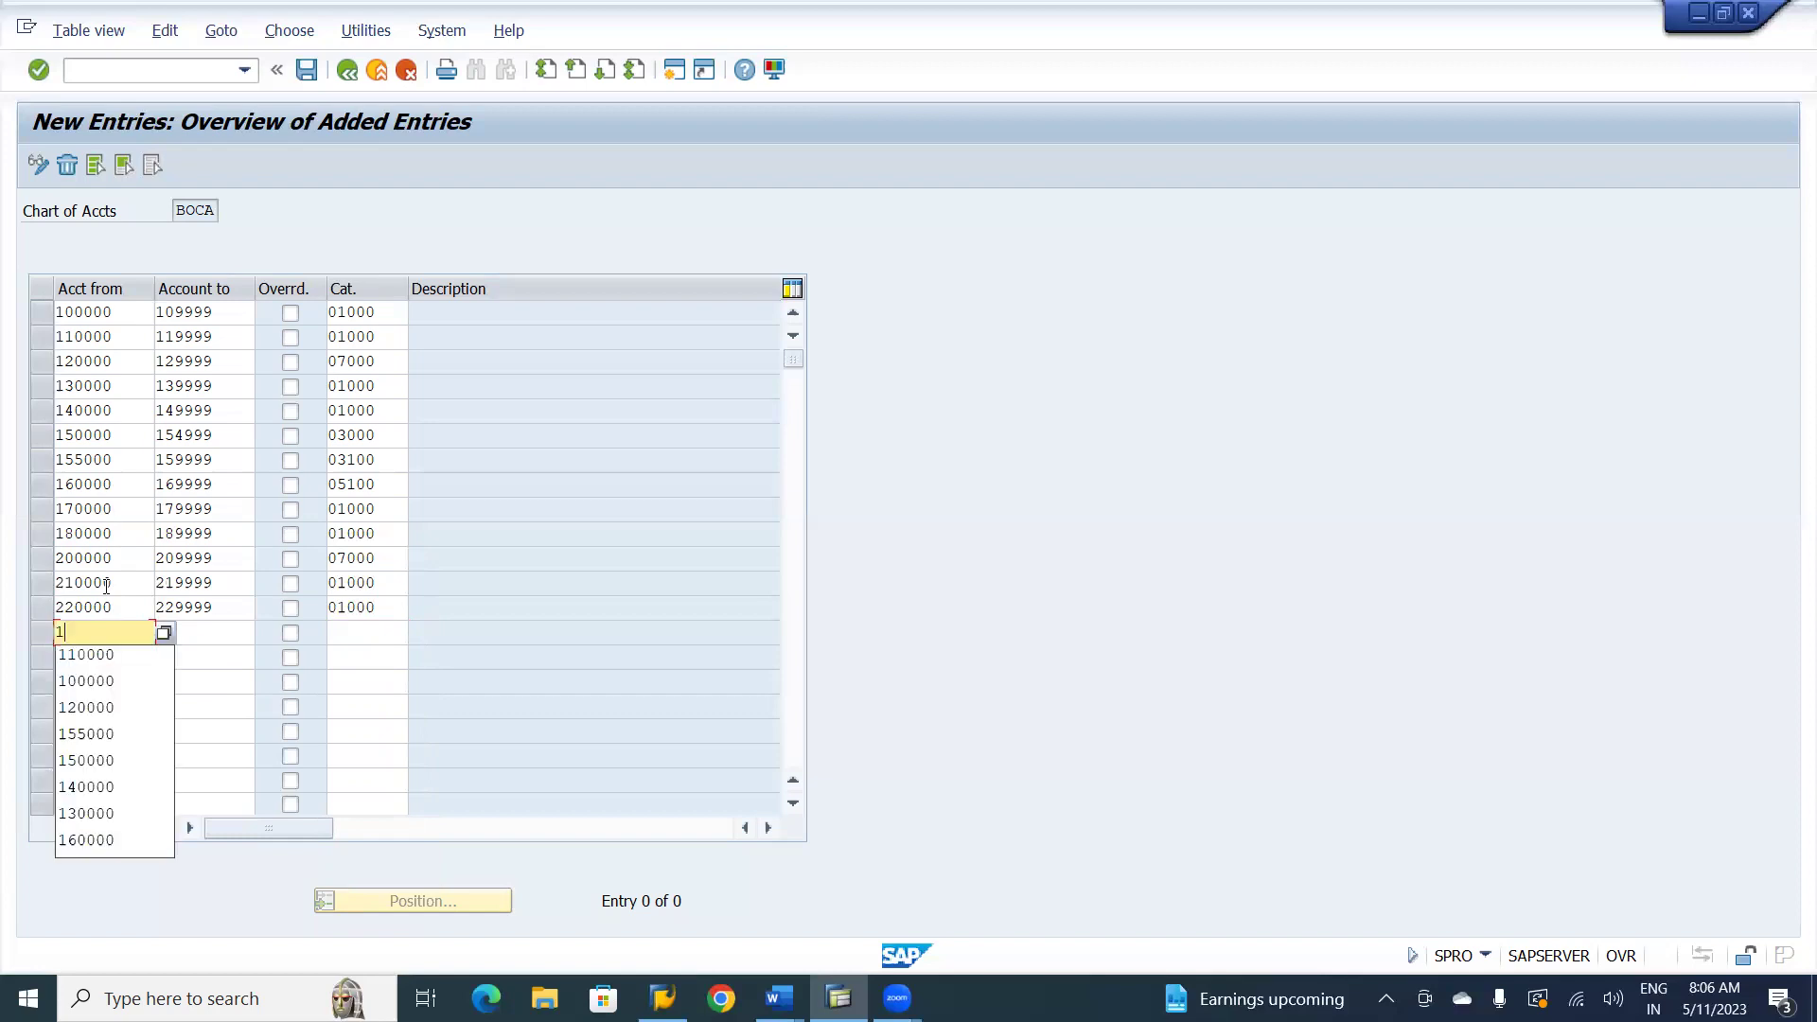
pyautogui.press('BackSpace')
pyautogui.write('2')
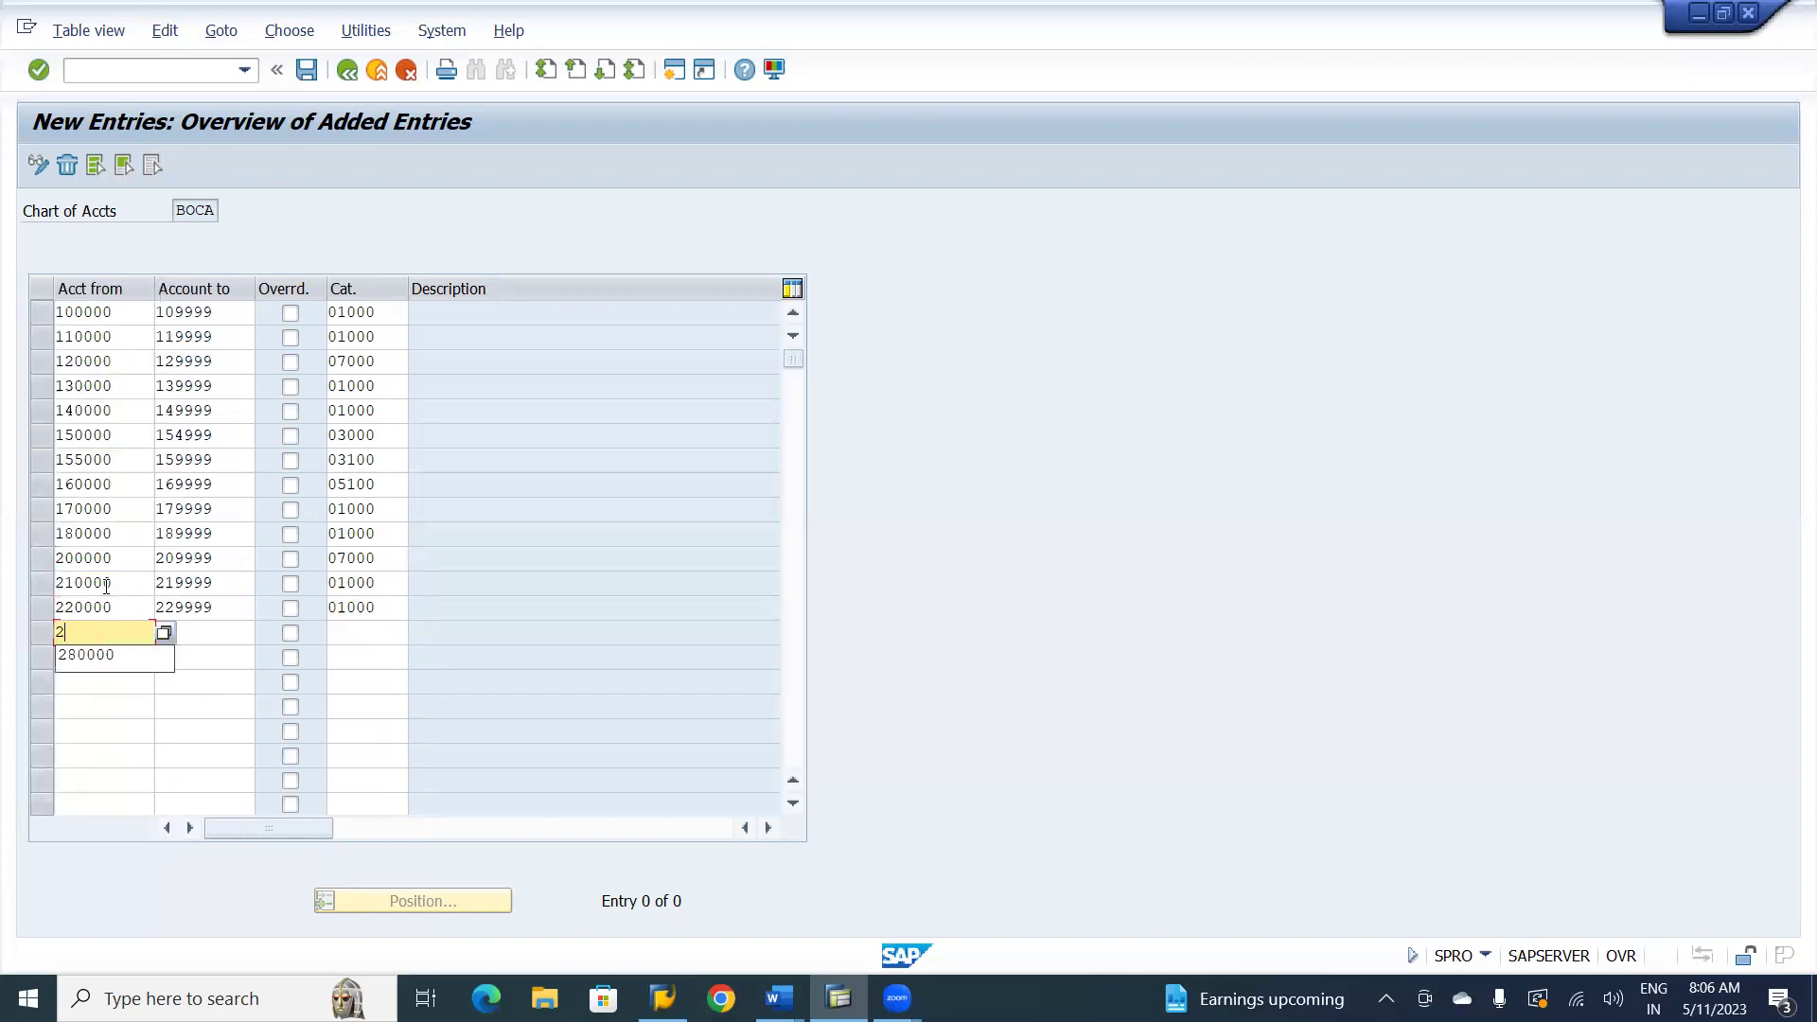
pyautogui.write('30000')
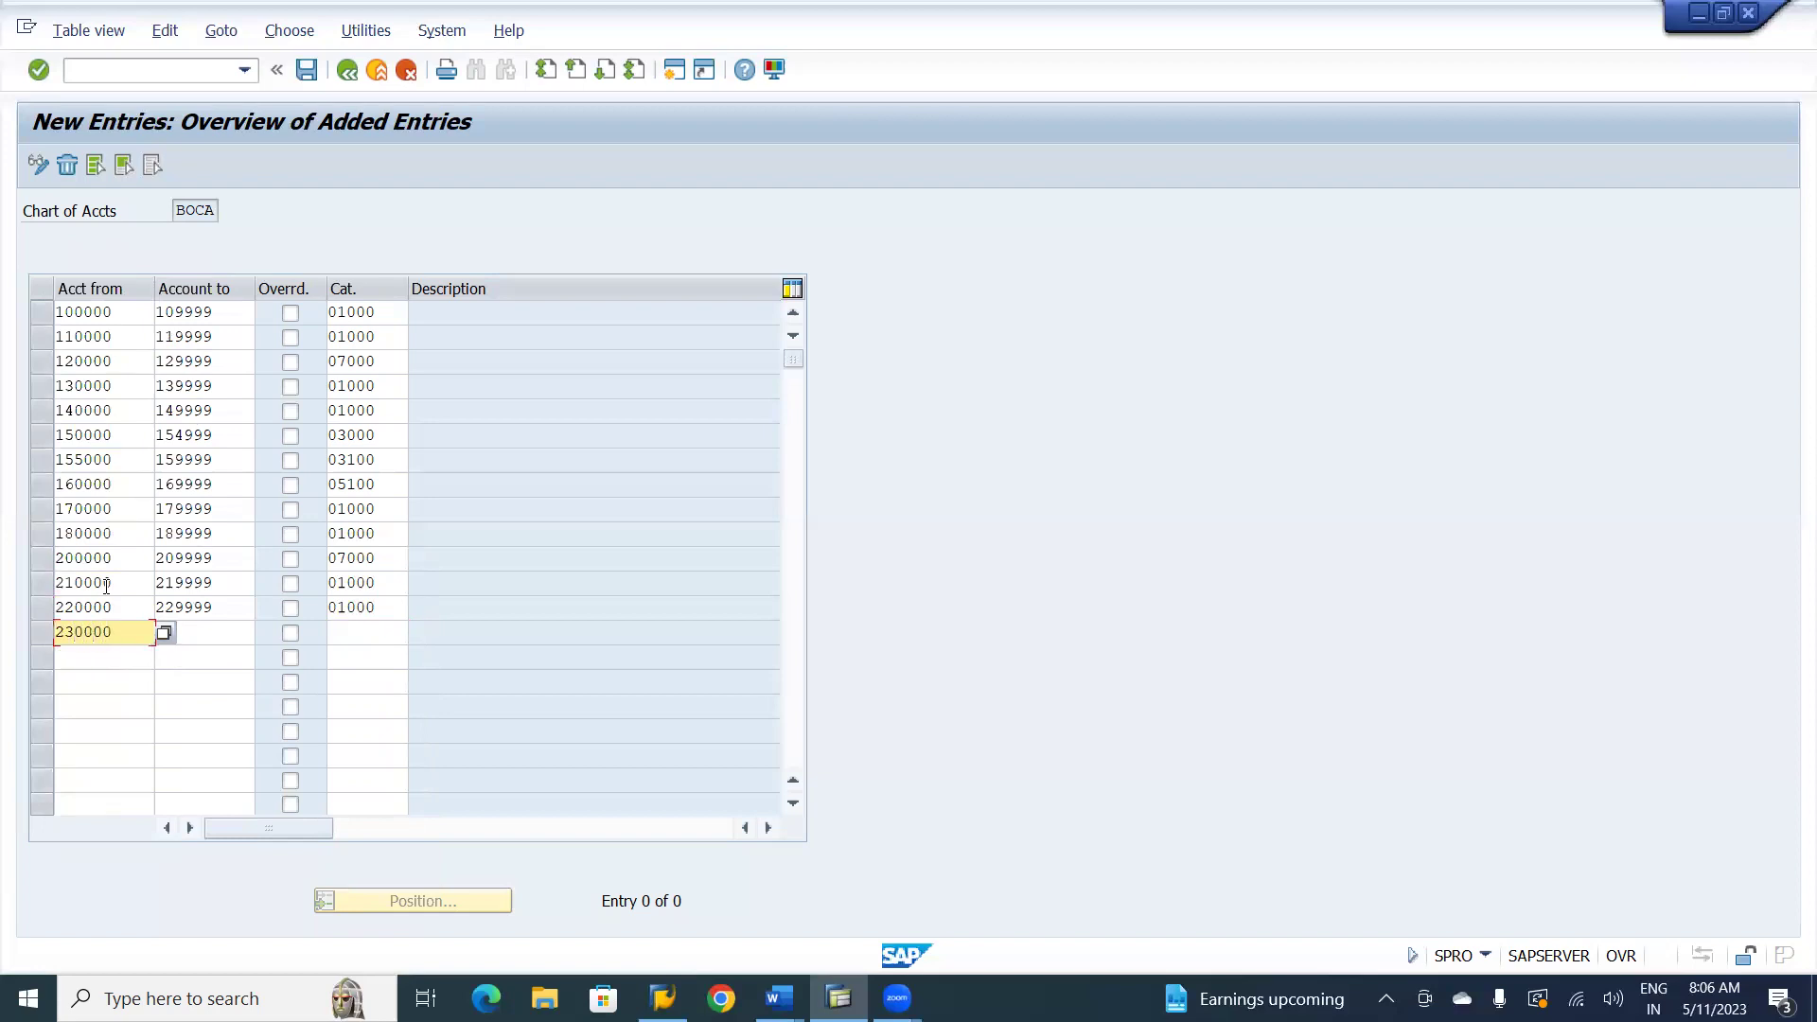
pyautogui.press('Tab')
pyautogui.write('239999')
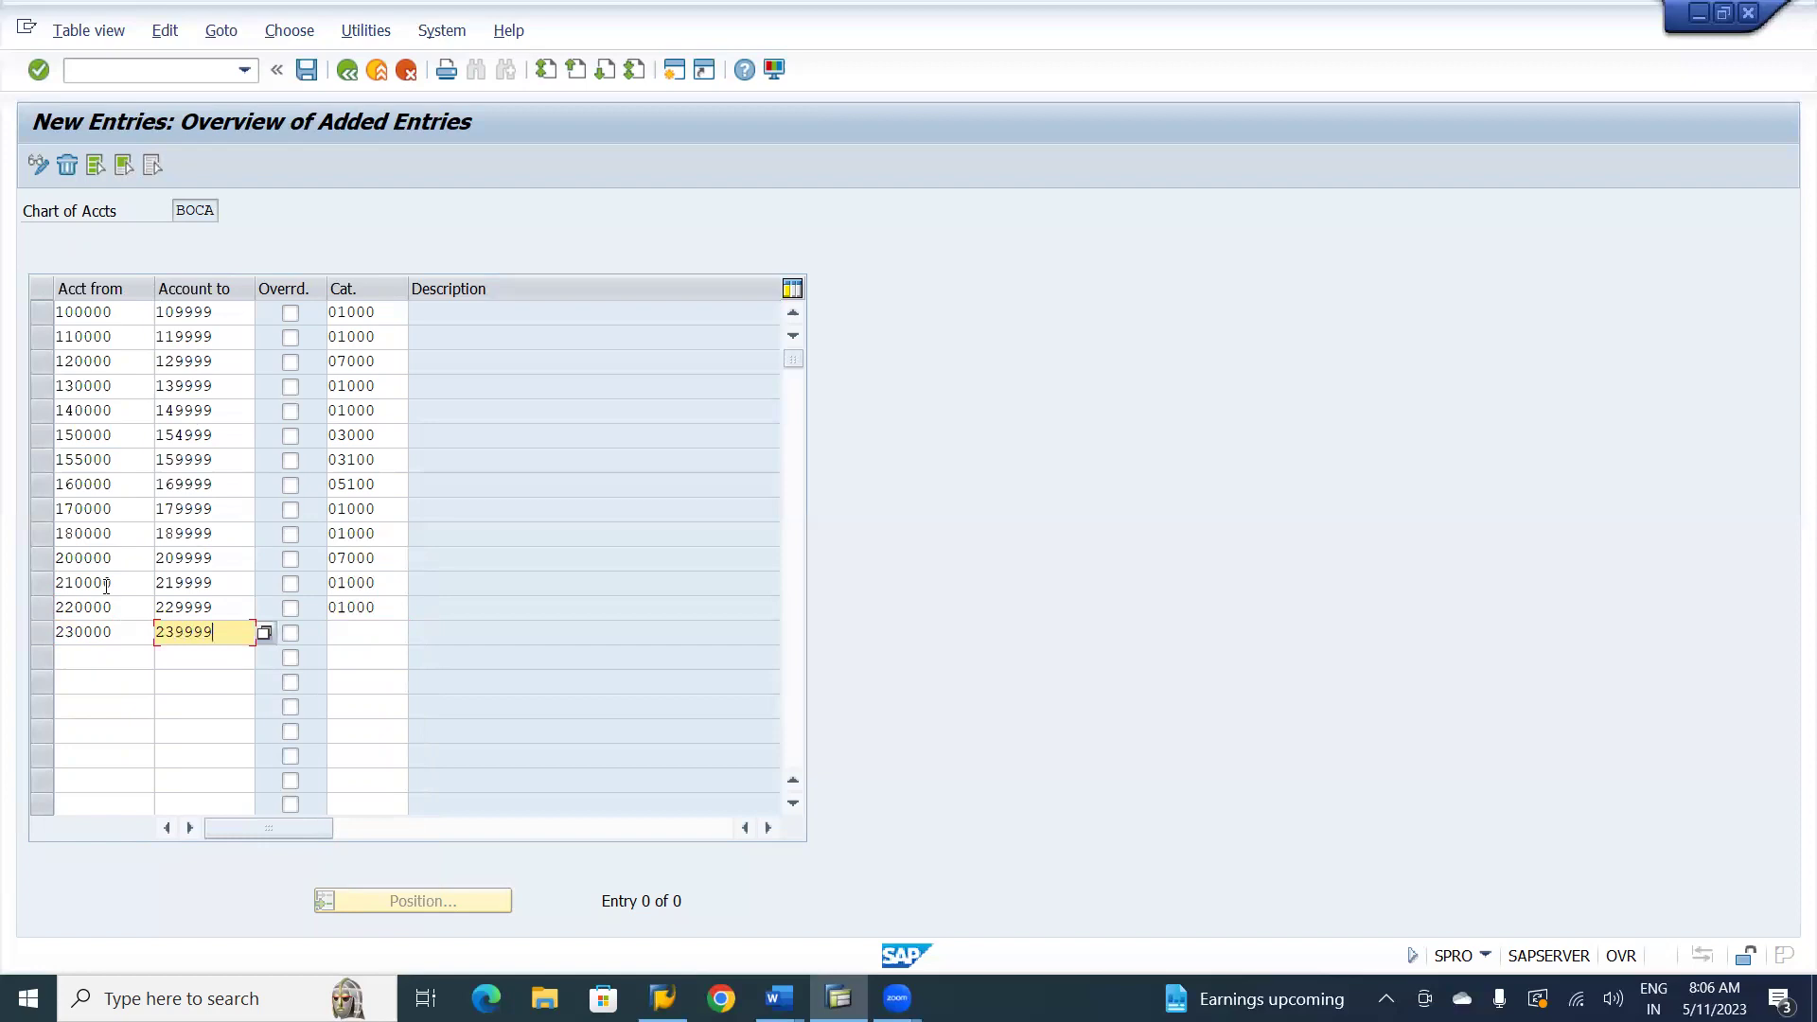
pyautogui.press('Tab')
pyautogui.press('Tab')
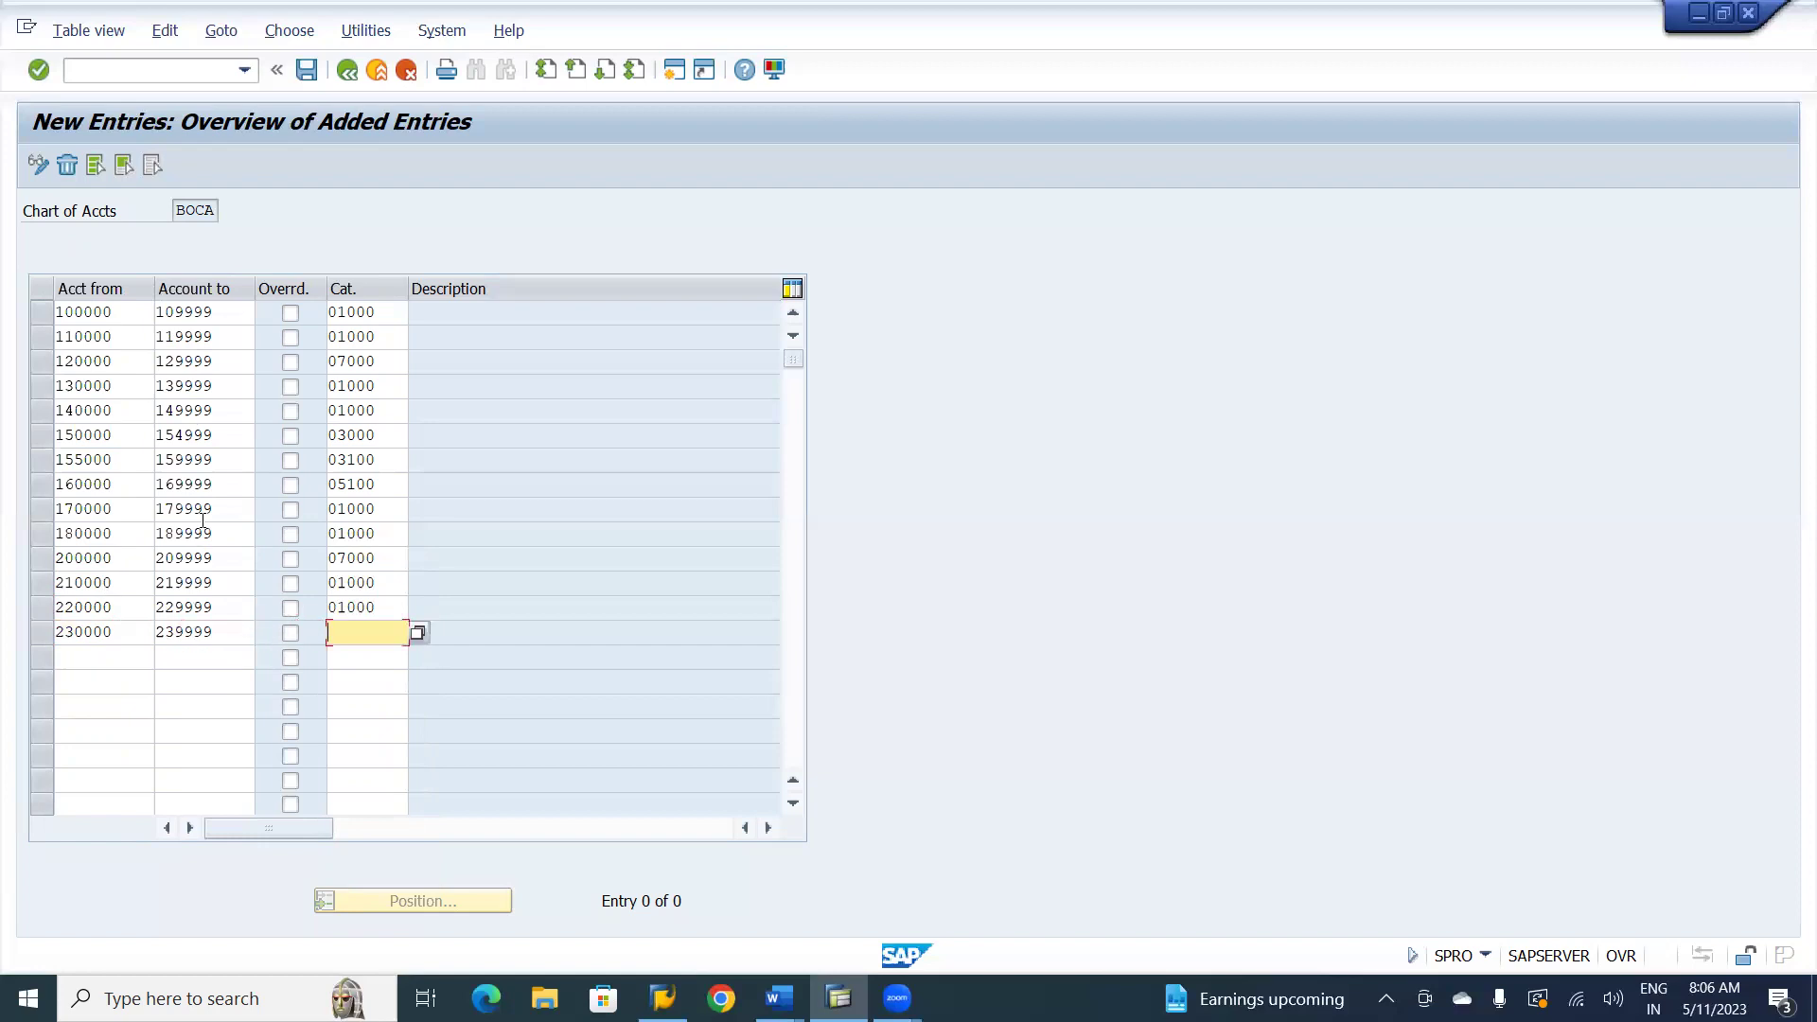
pyautogui.click(419, 634)
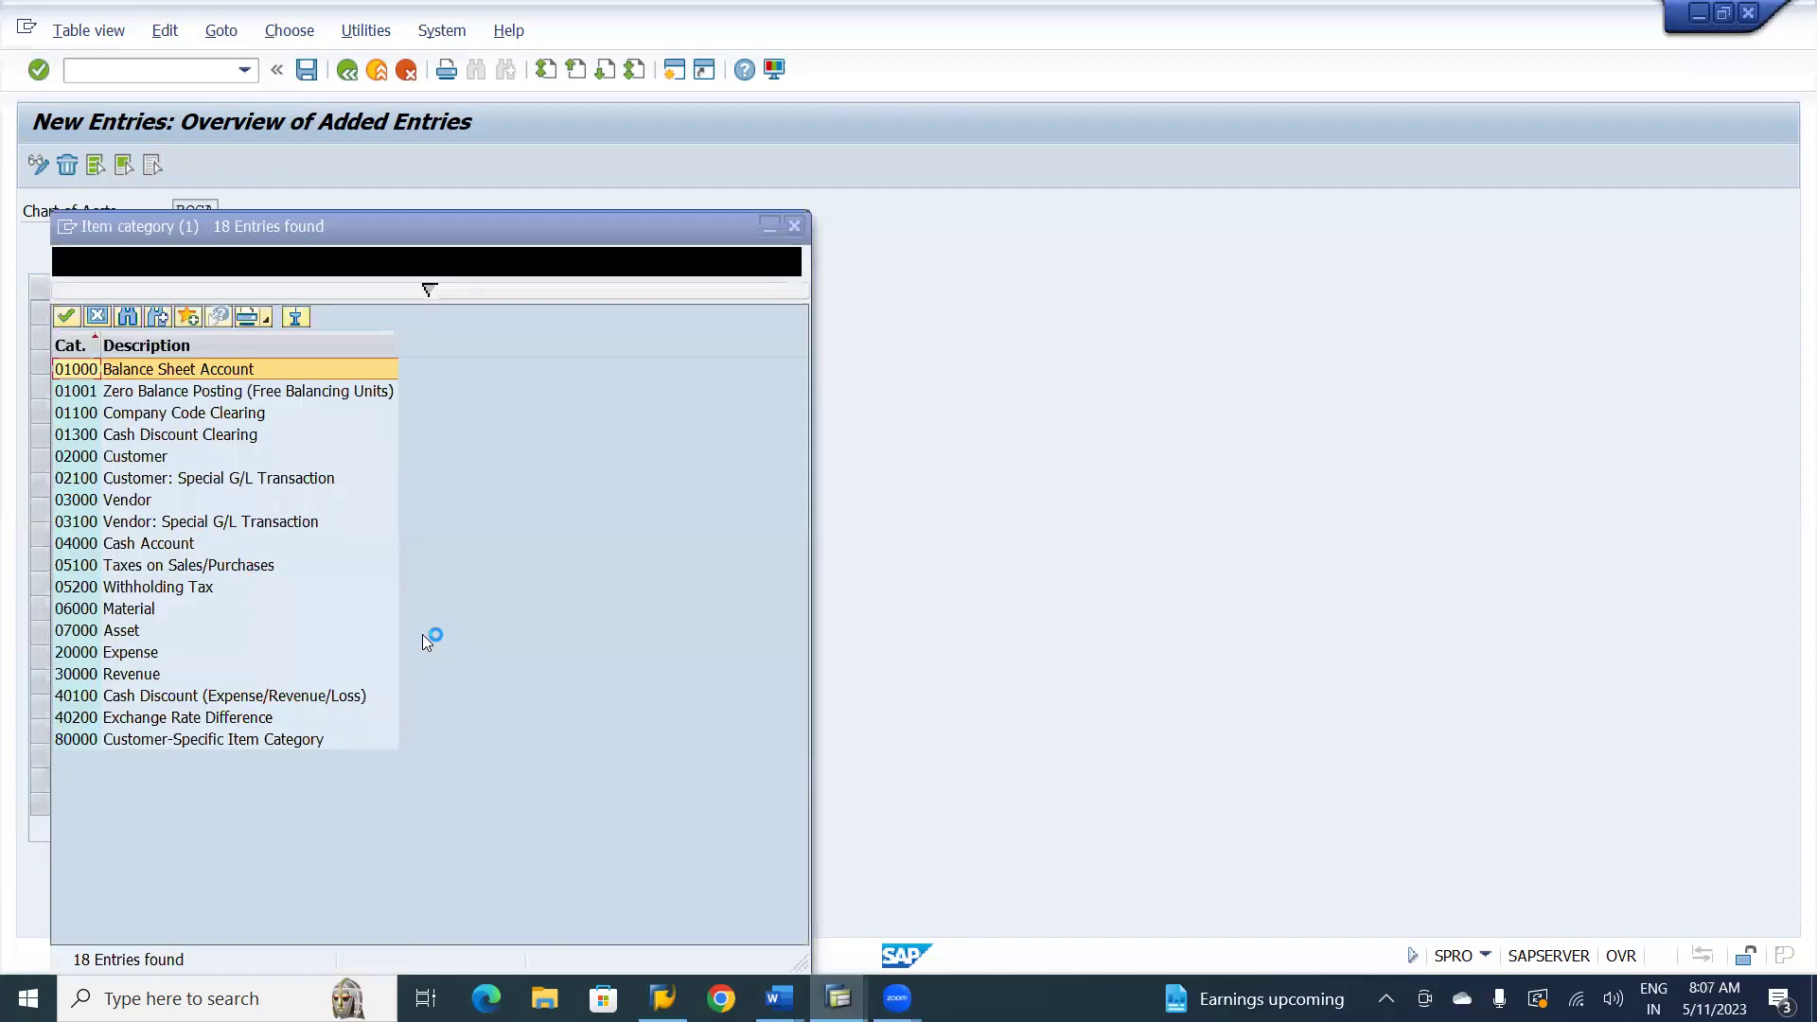
pyautogui.doubleClick(133, 610)
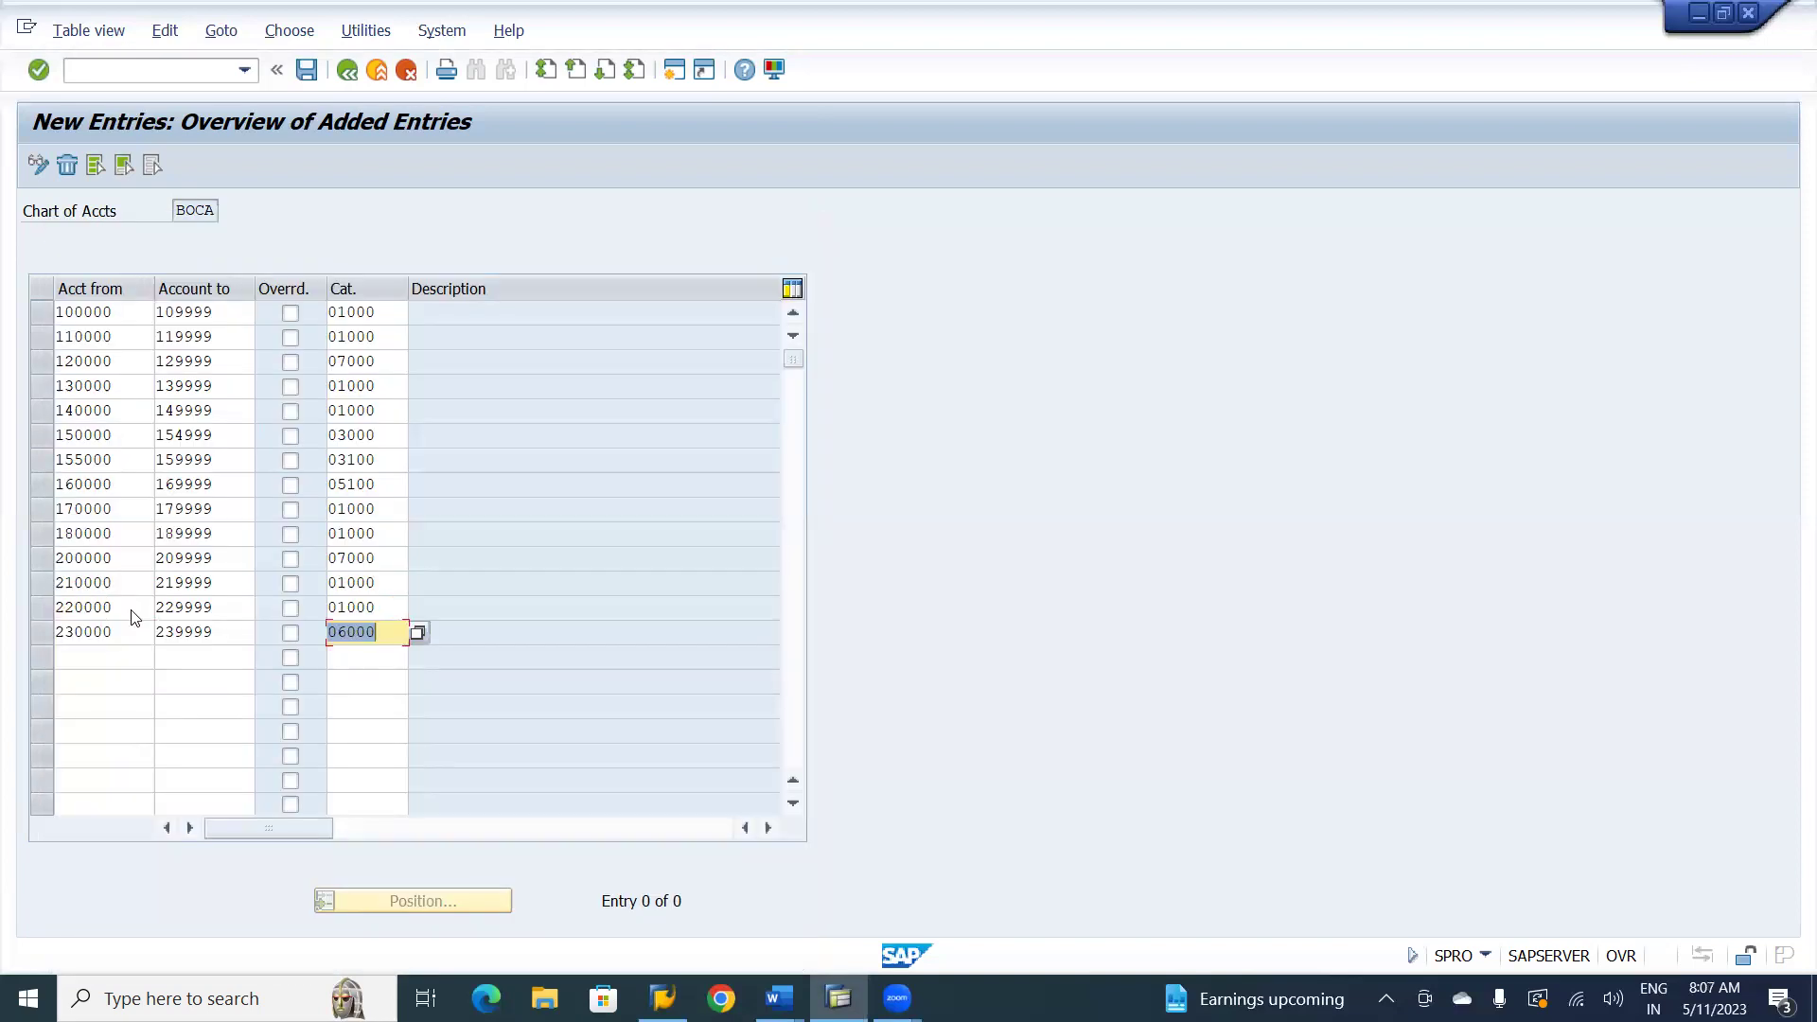
pyautogui.press('Return')
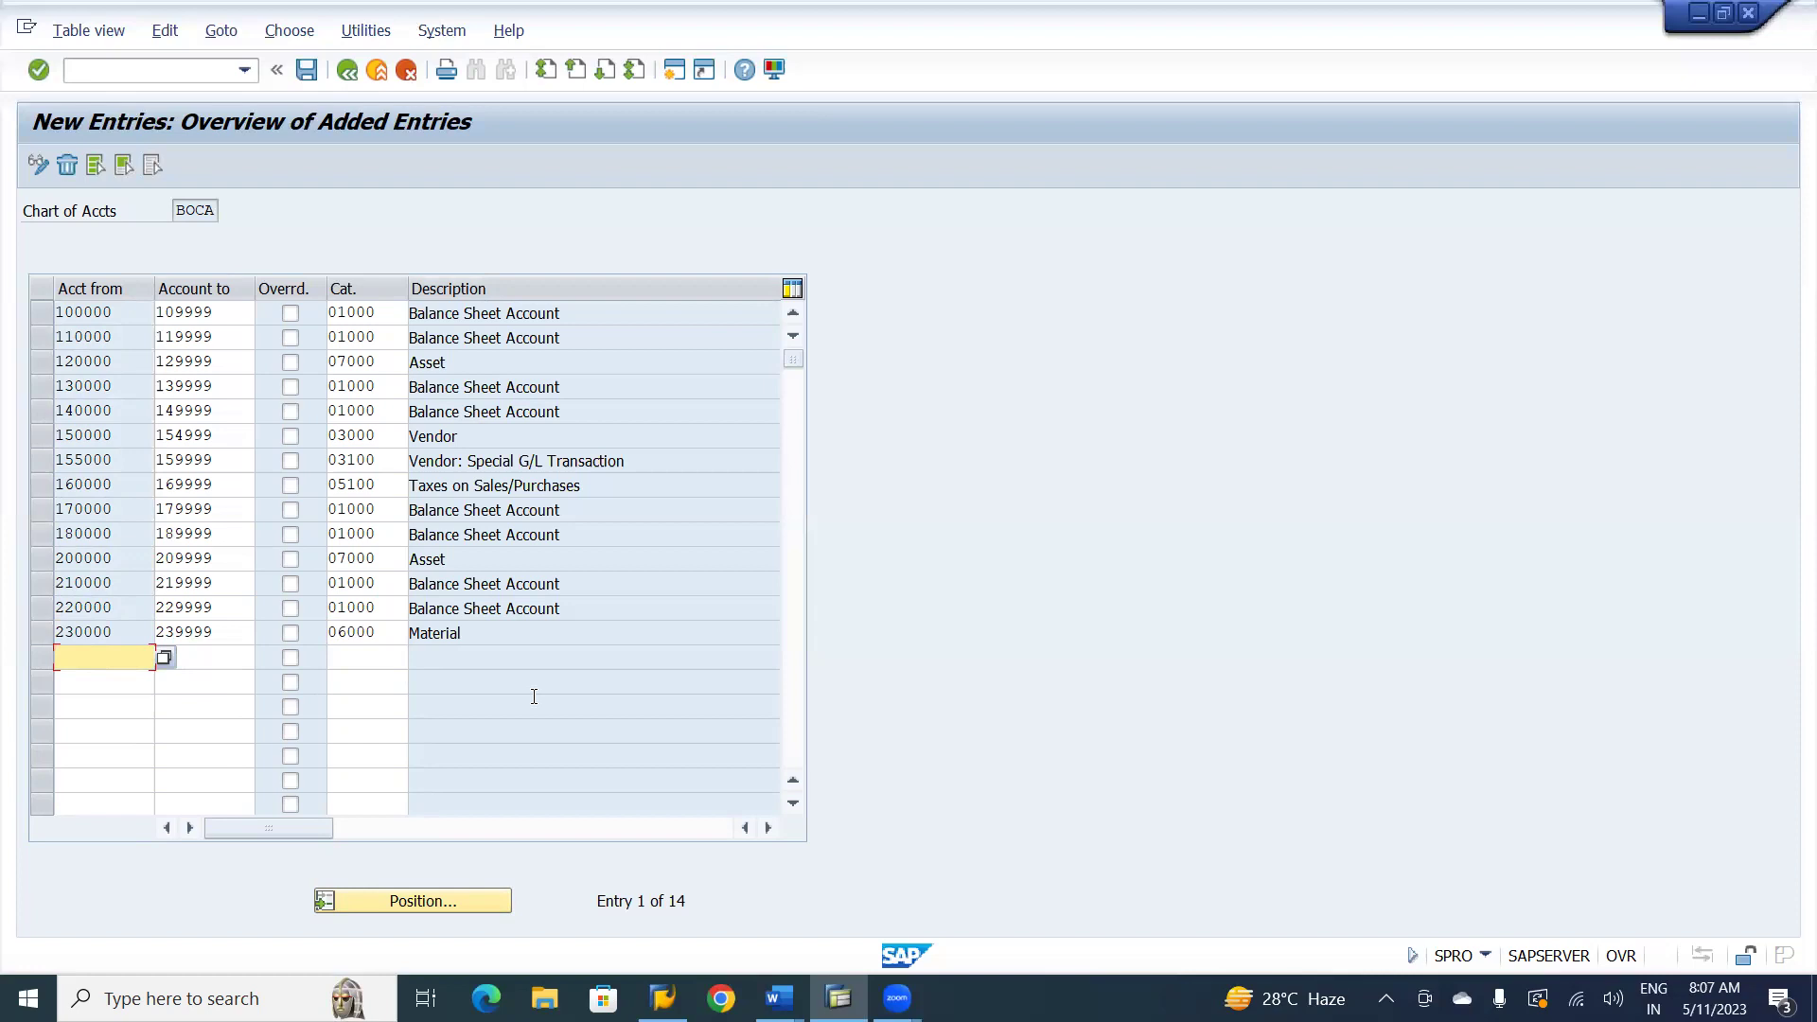
# - Add a fifteenth row classifying accounts 240000 to 249999 with item category 04000 (Cash Account)
pyautogui.write('240000')
pyautogui.press('Tab')
pyautogui.write('24')
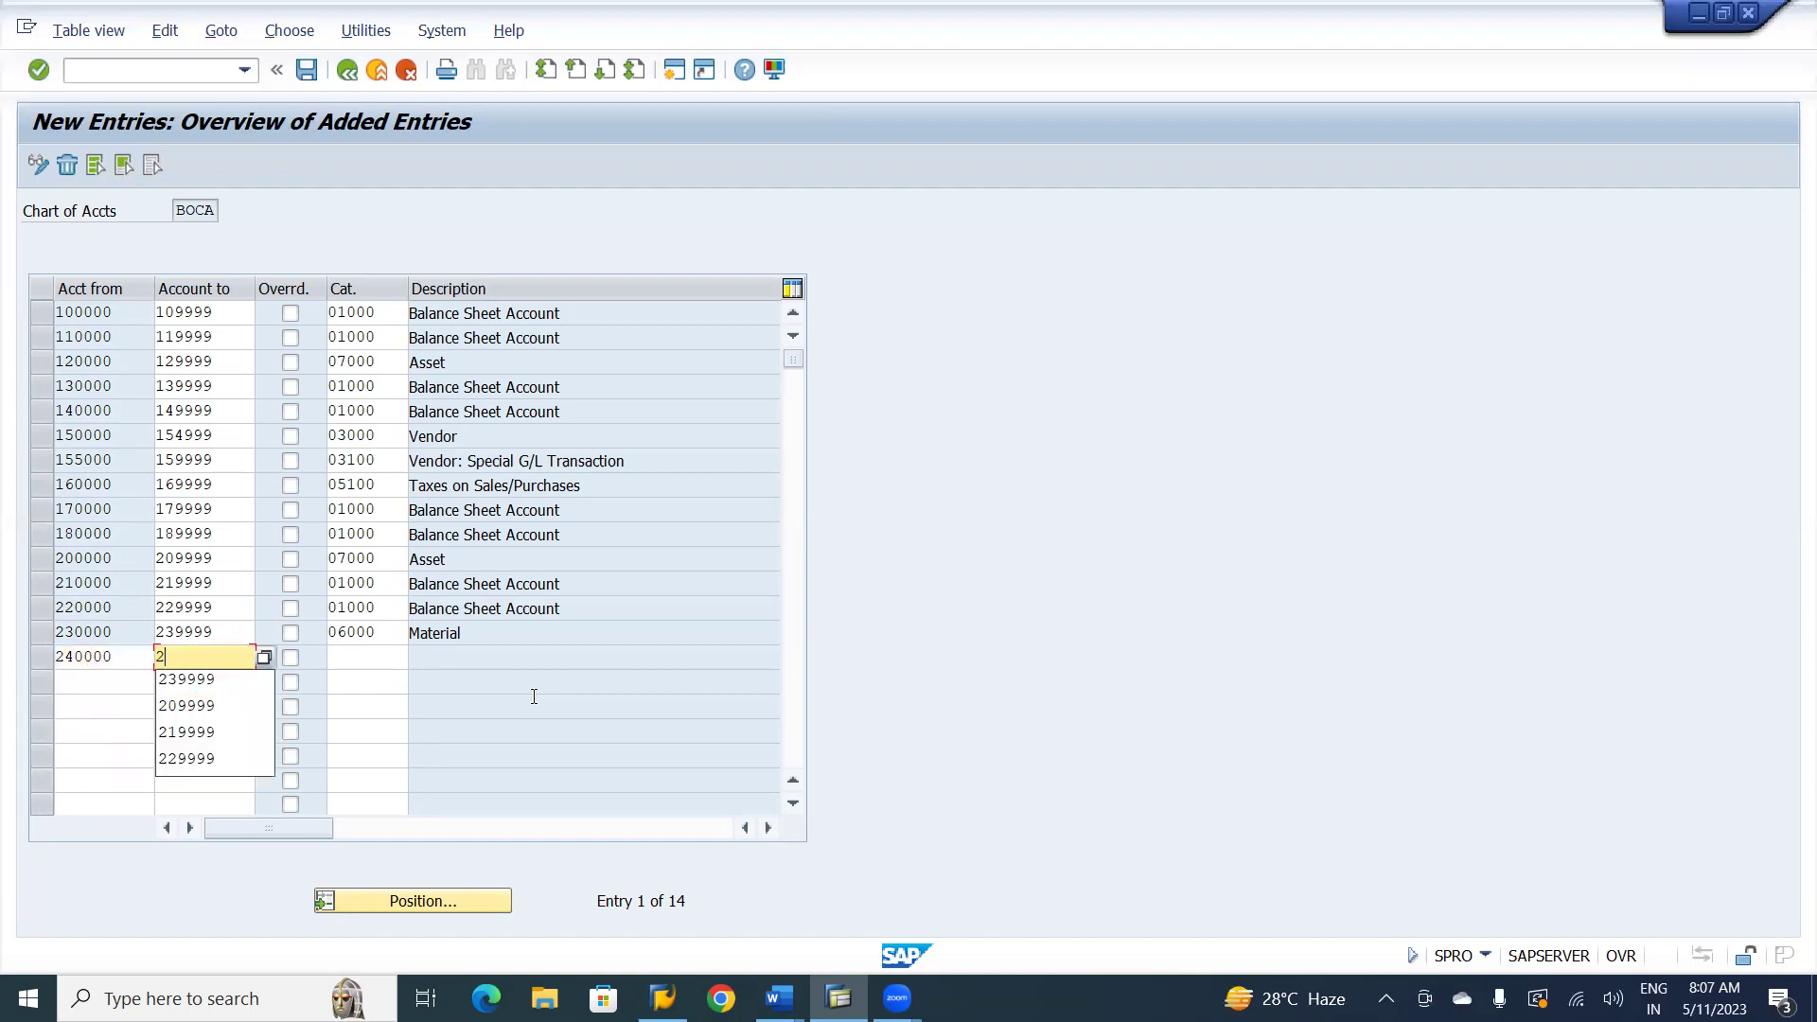
pyautogui.write('9999')
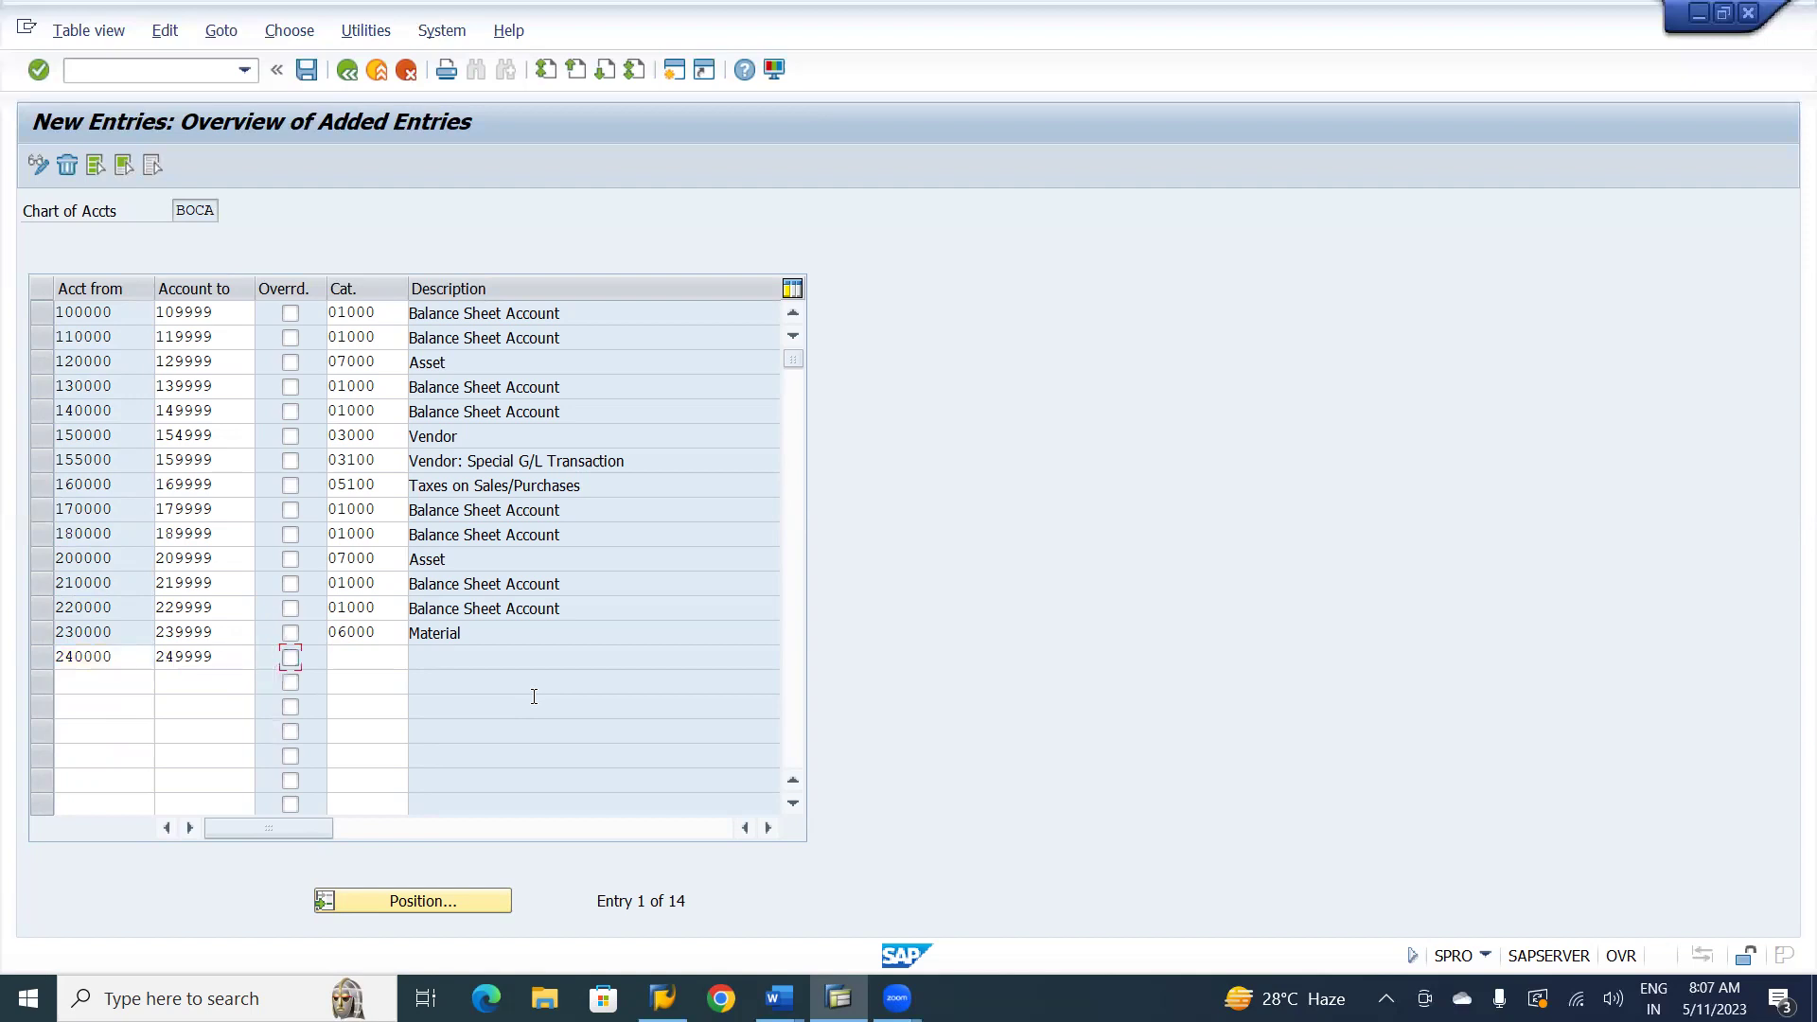
pyautogui.press('Tab')
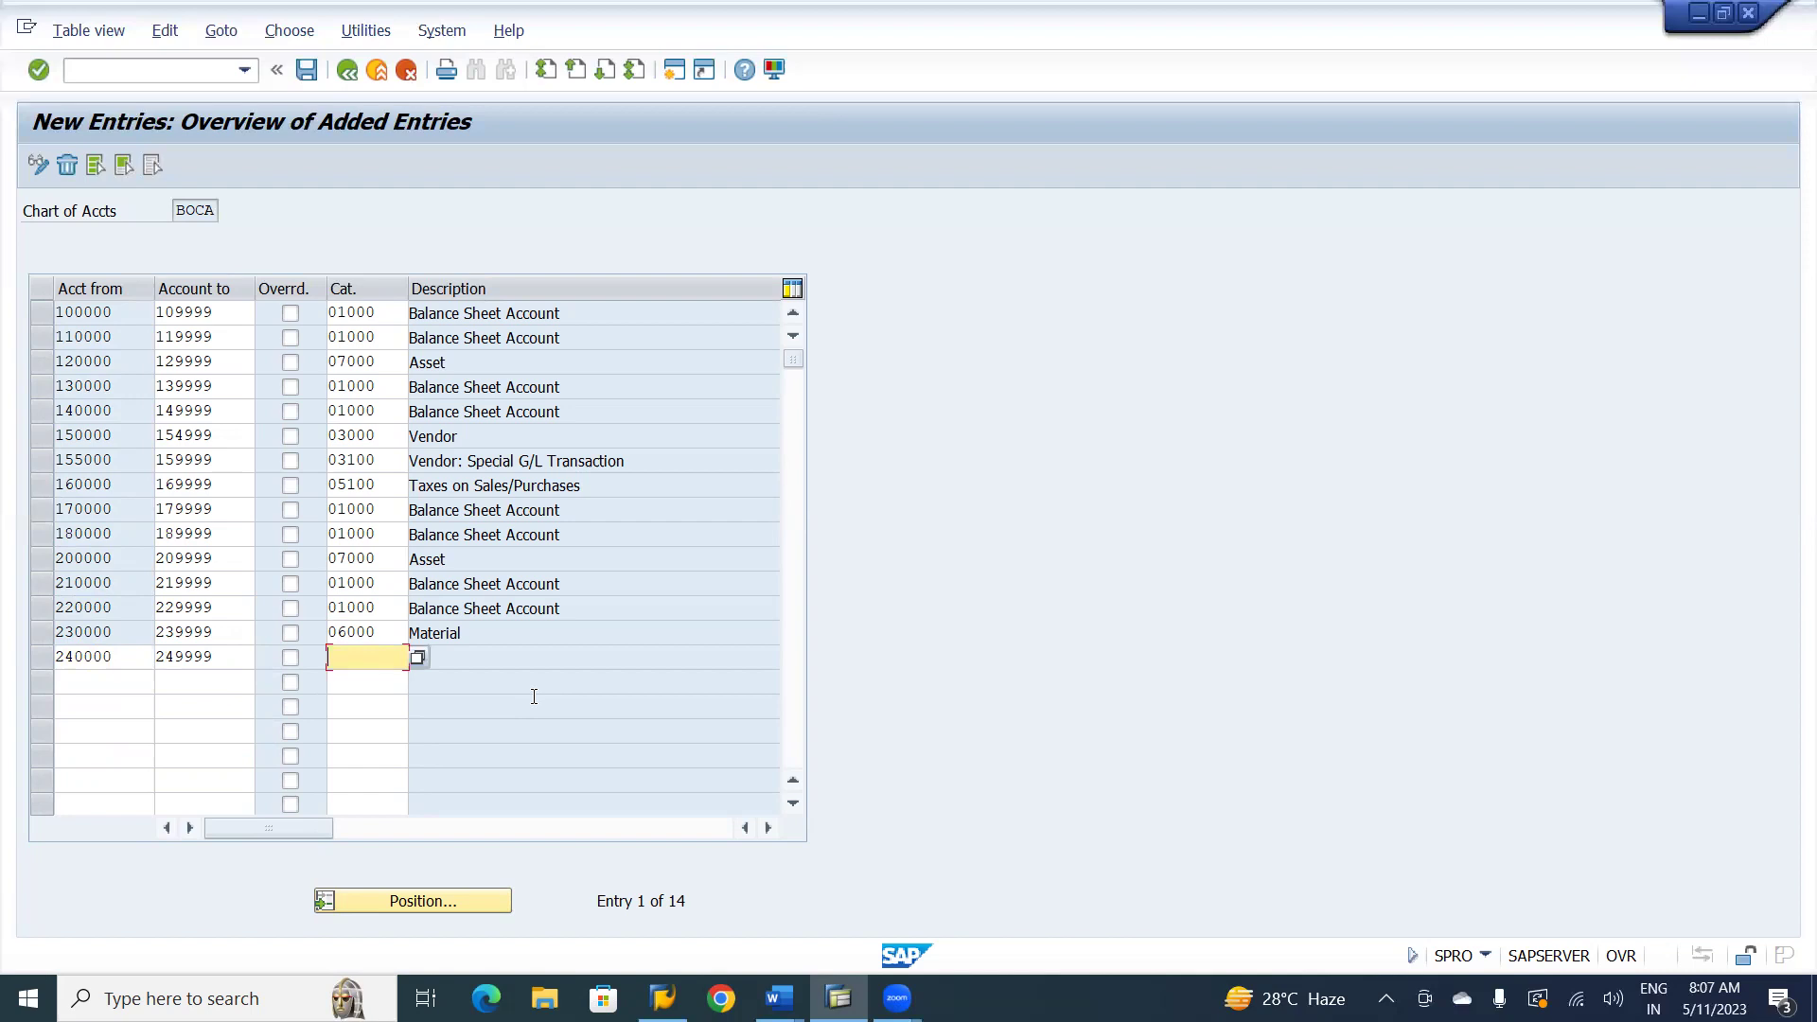
pyautogui.click(419, 657)
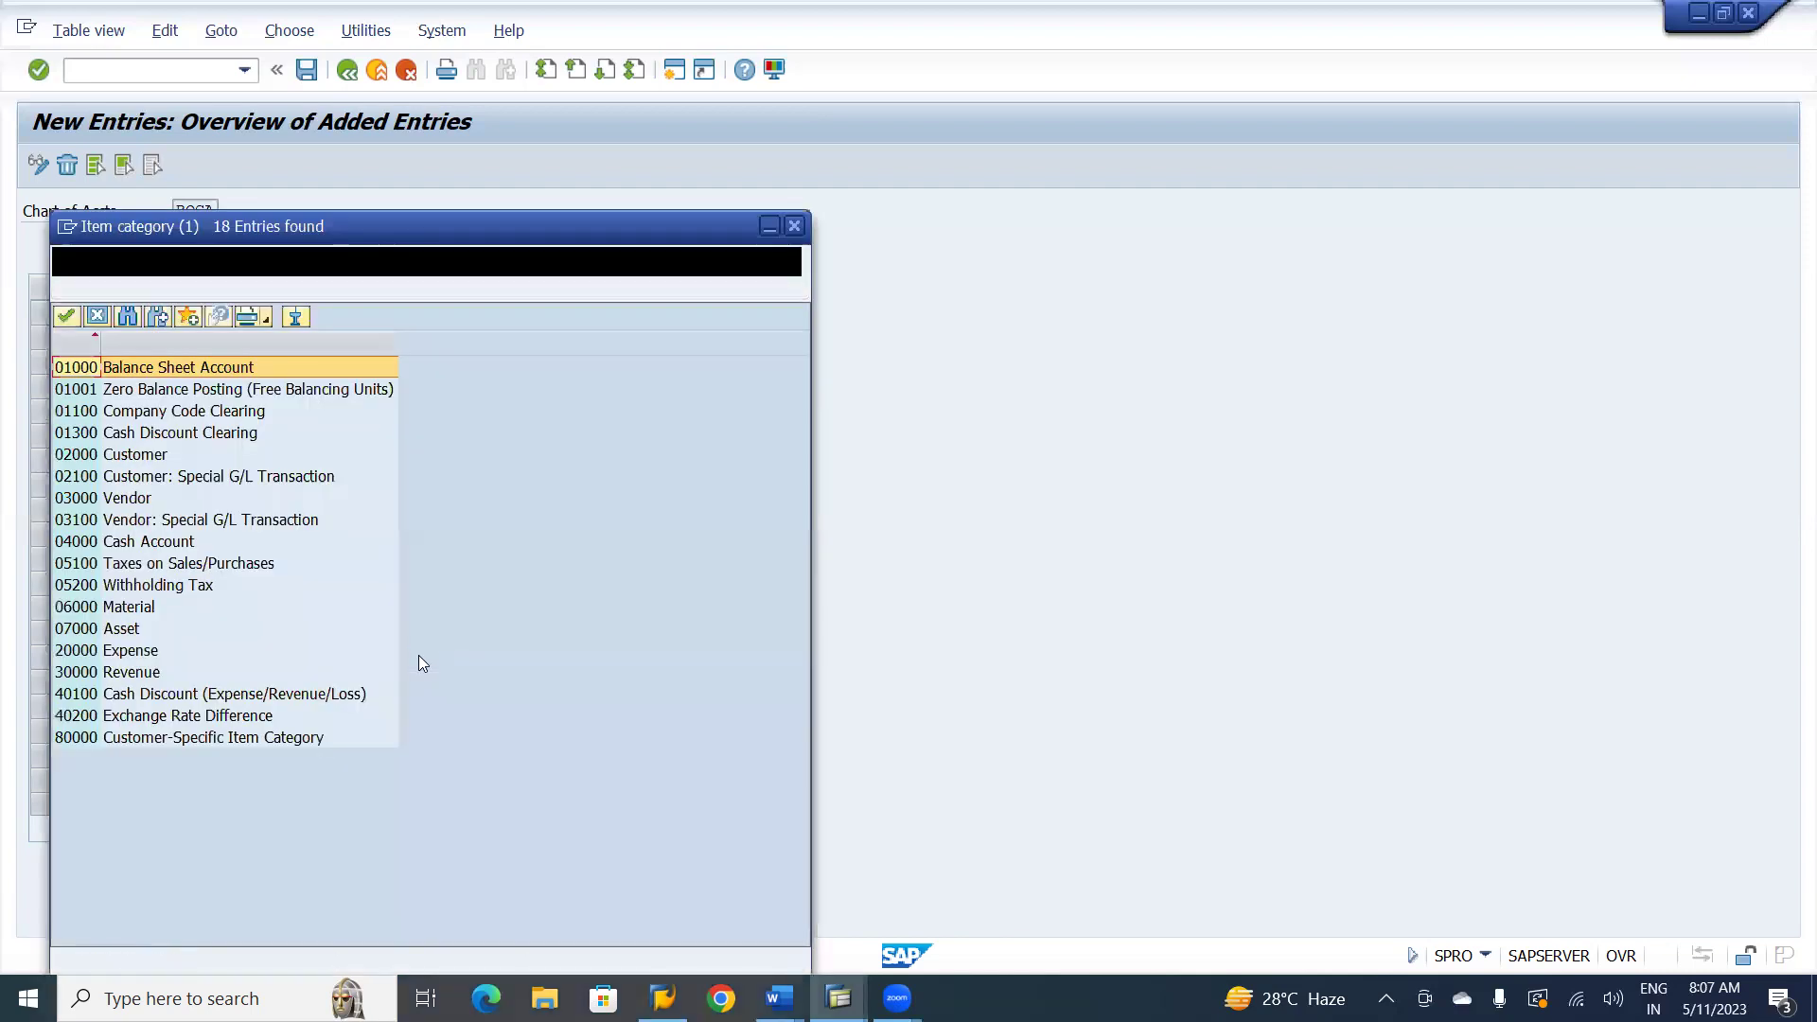
pyautogui.doubleClick(142, 545)
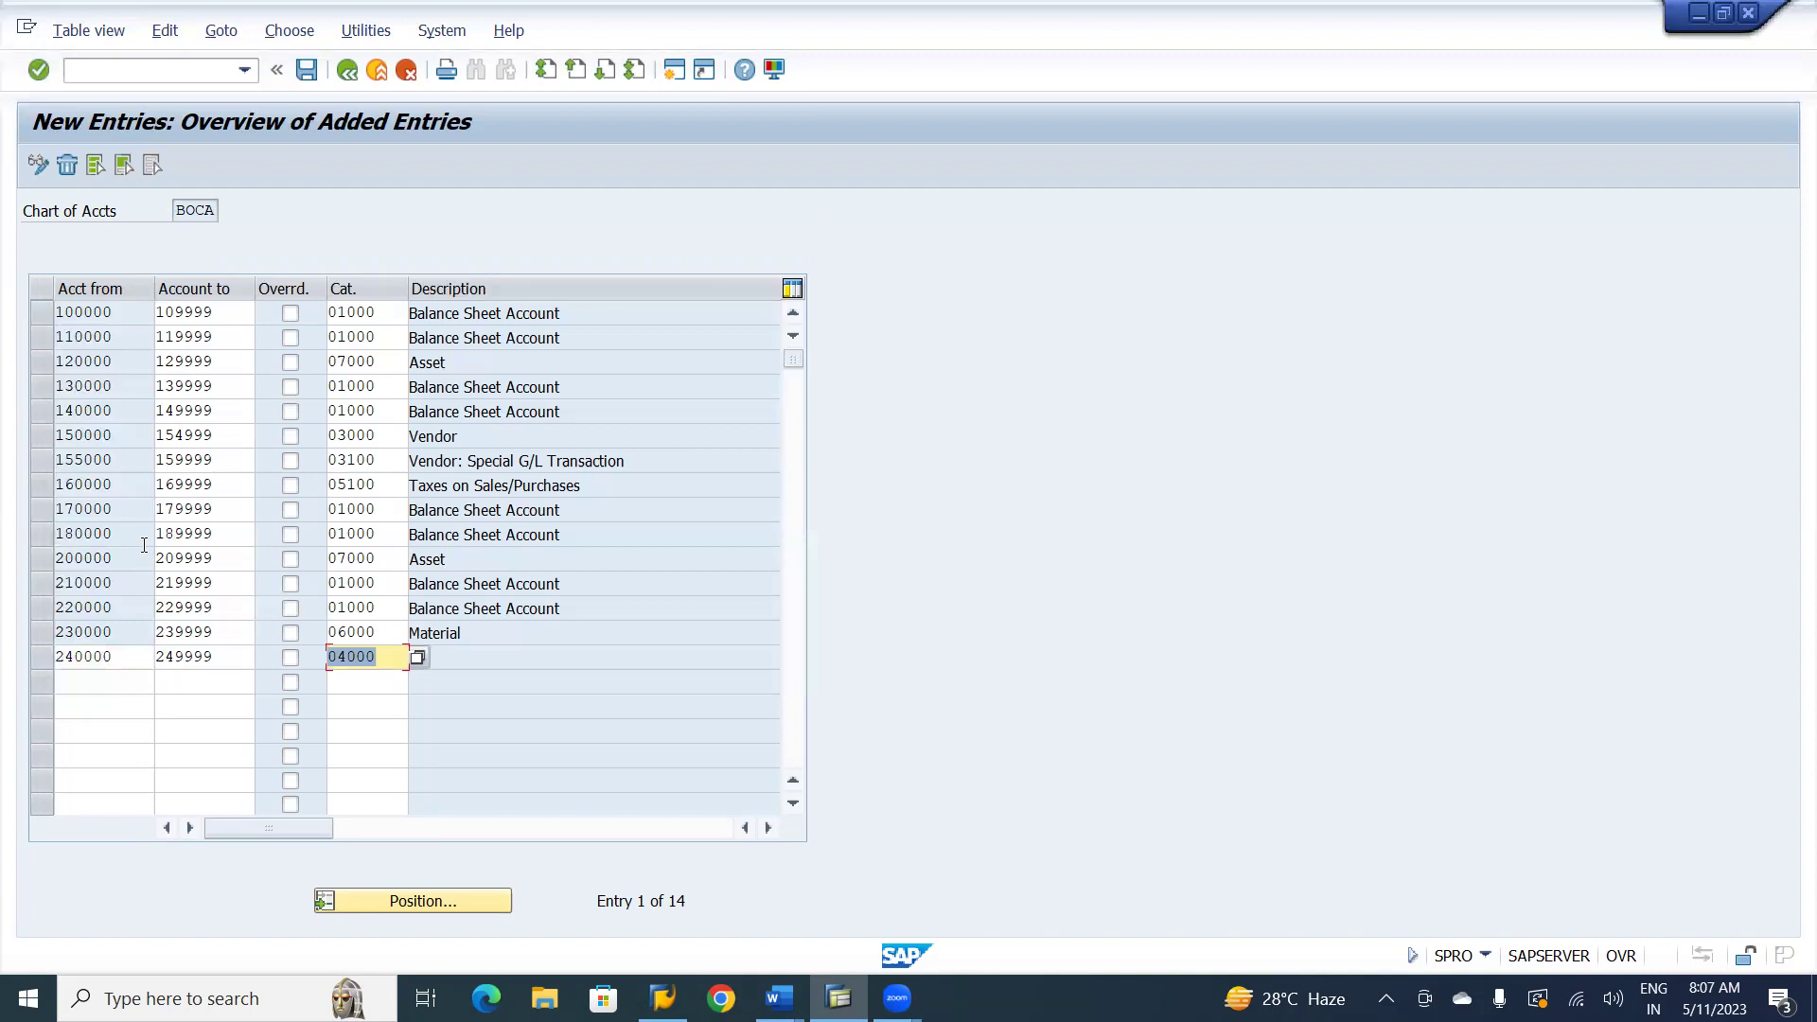
pyautogui.press('Return')
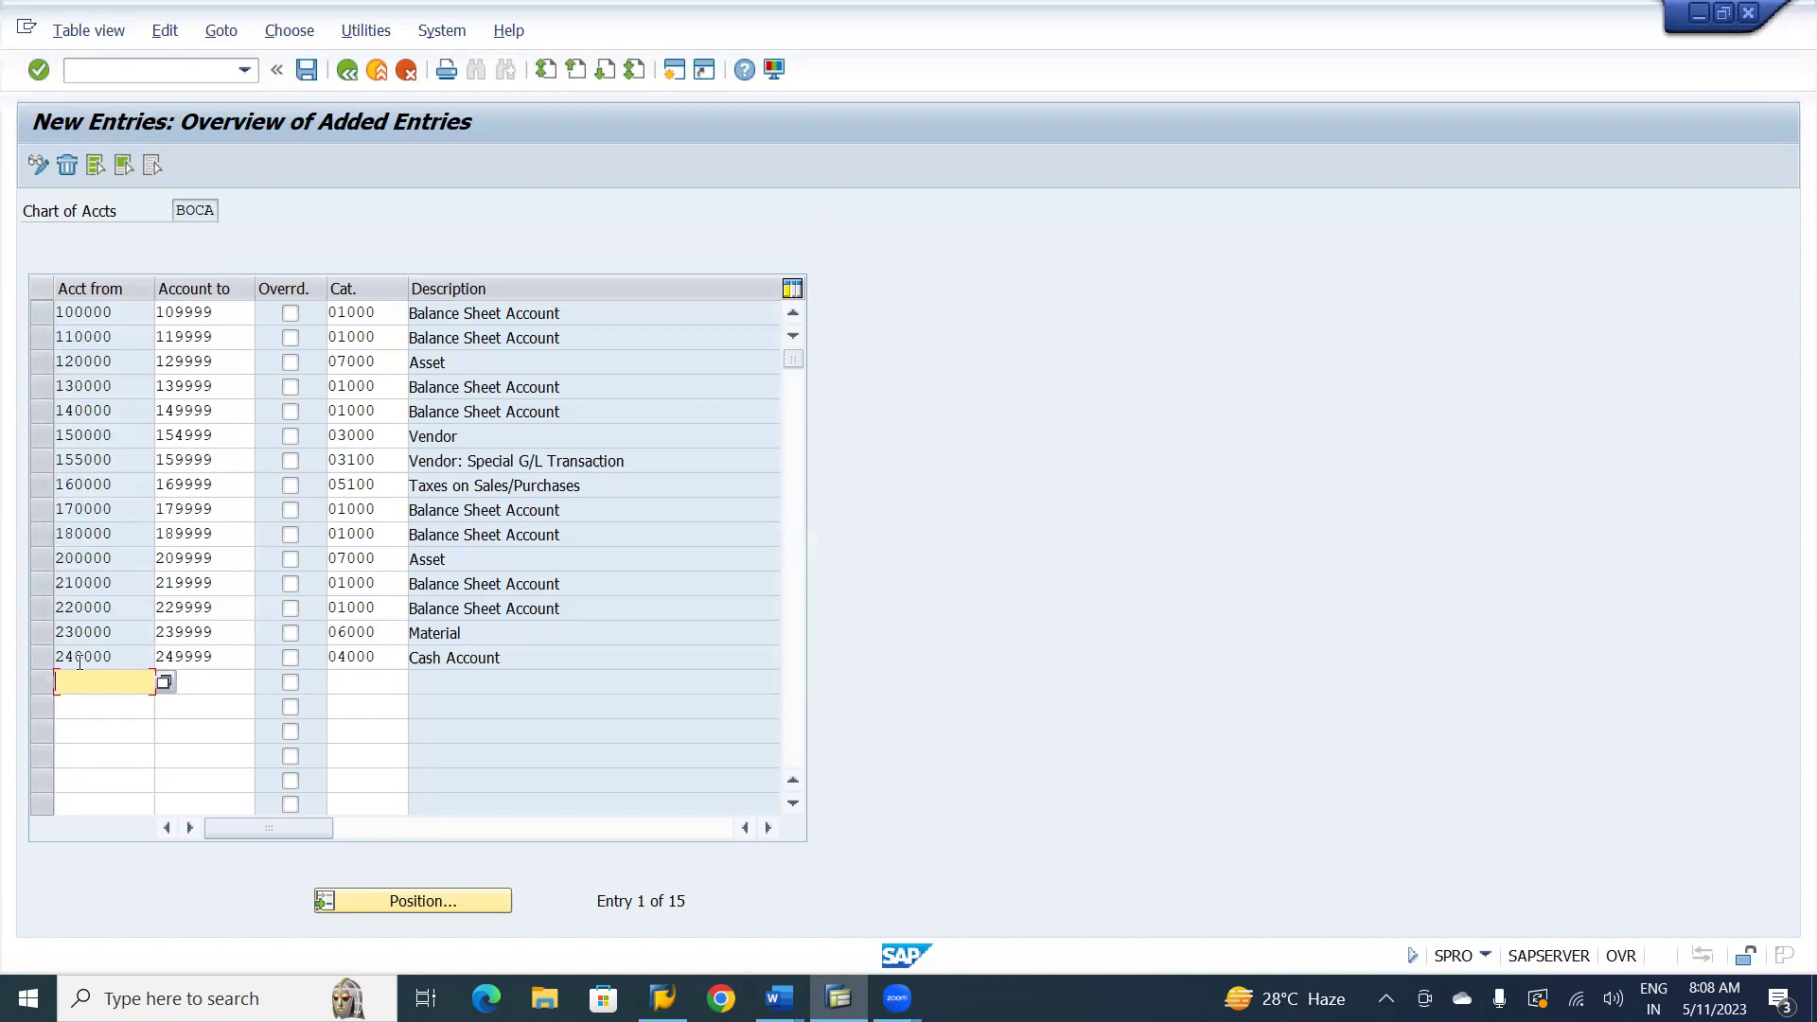
# - Start a sixteenth row with the account range 250000 to 254999
pyautogui.write('2')
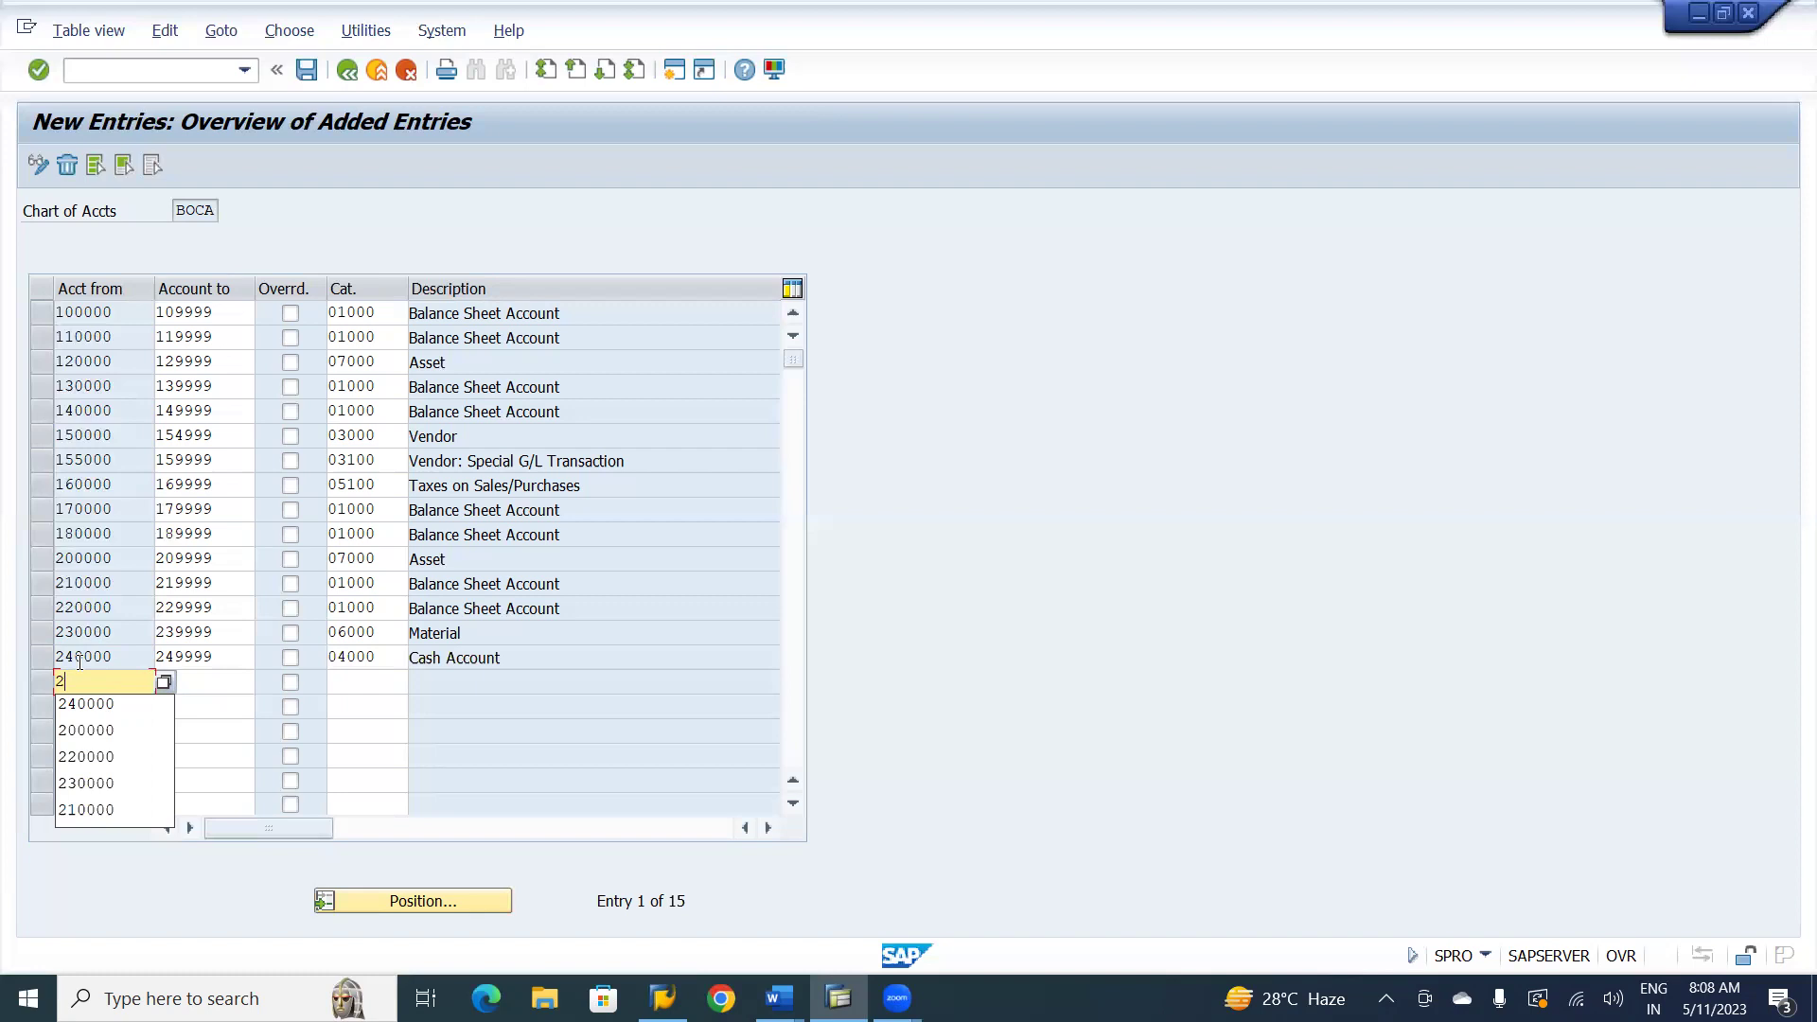
pyautogui.write('50000')
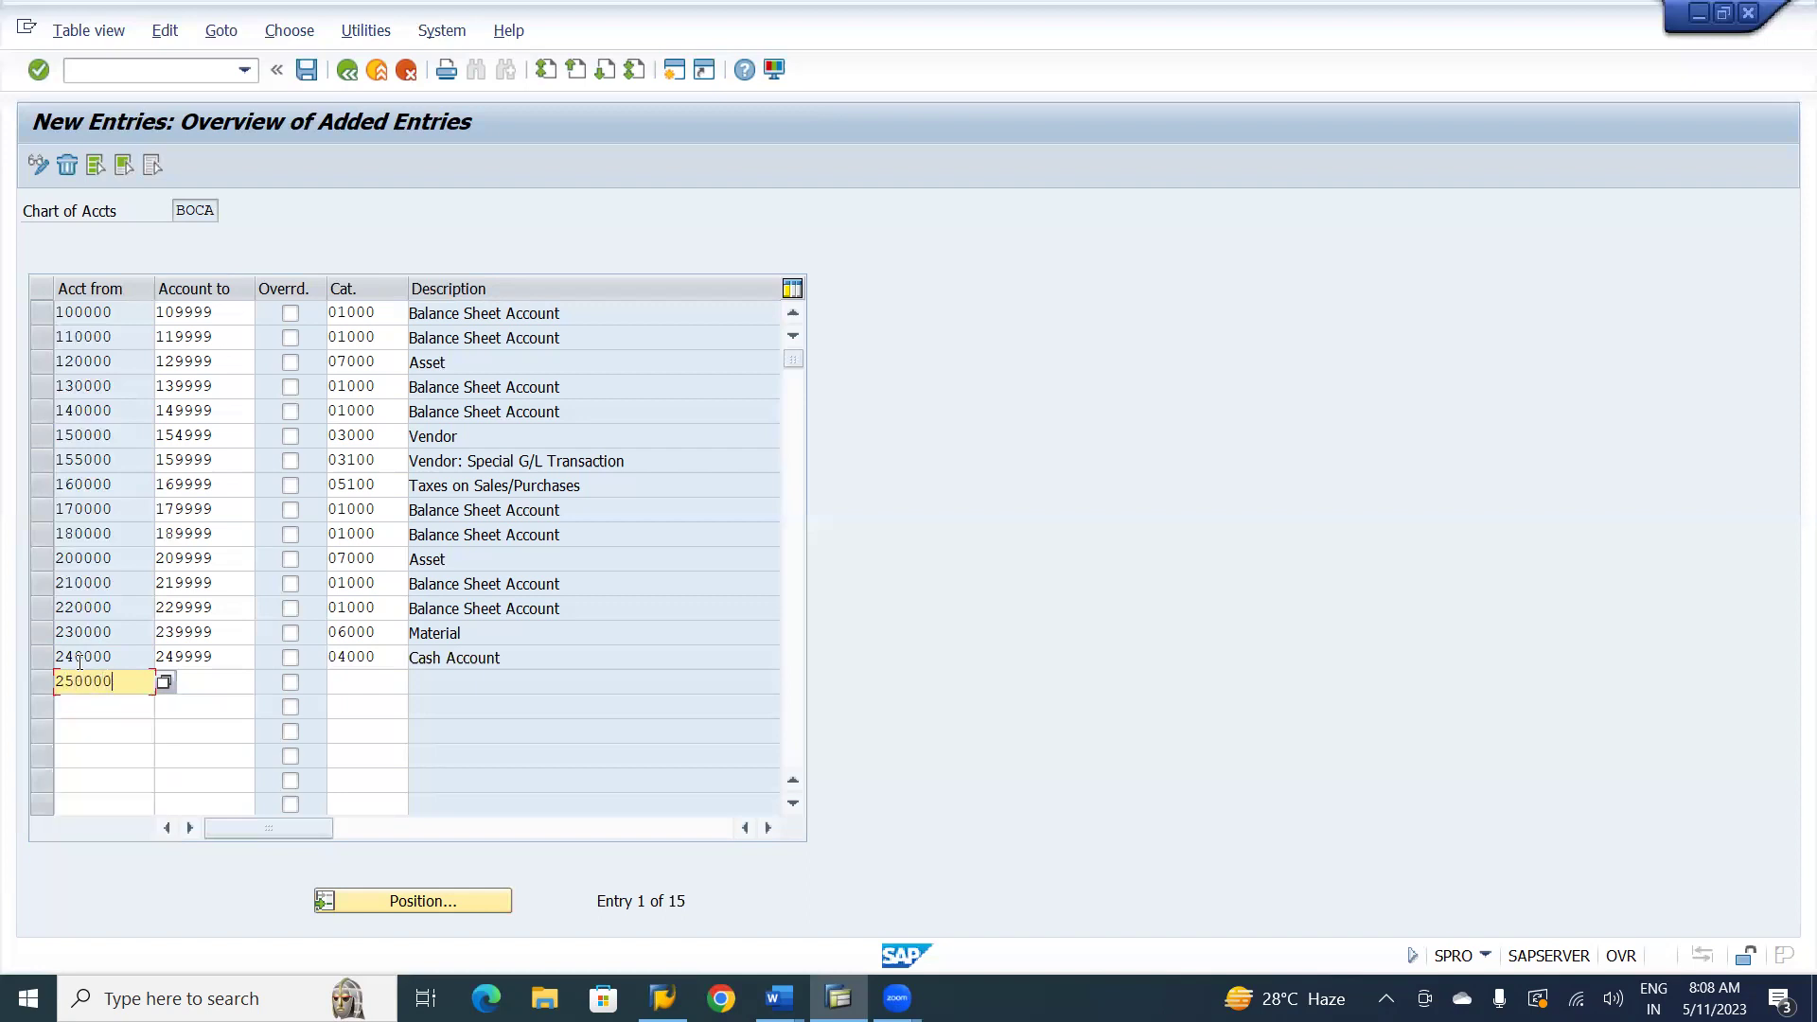
pyautogui.press('Tab')
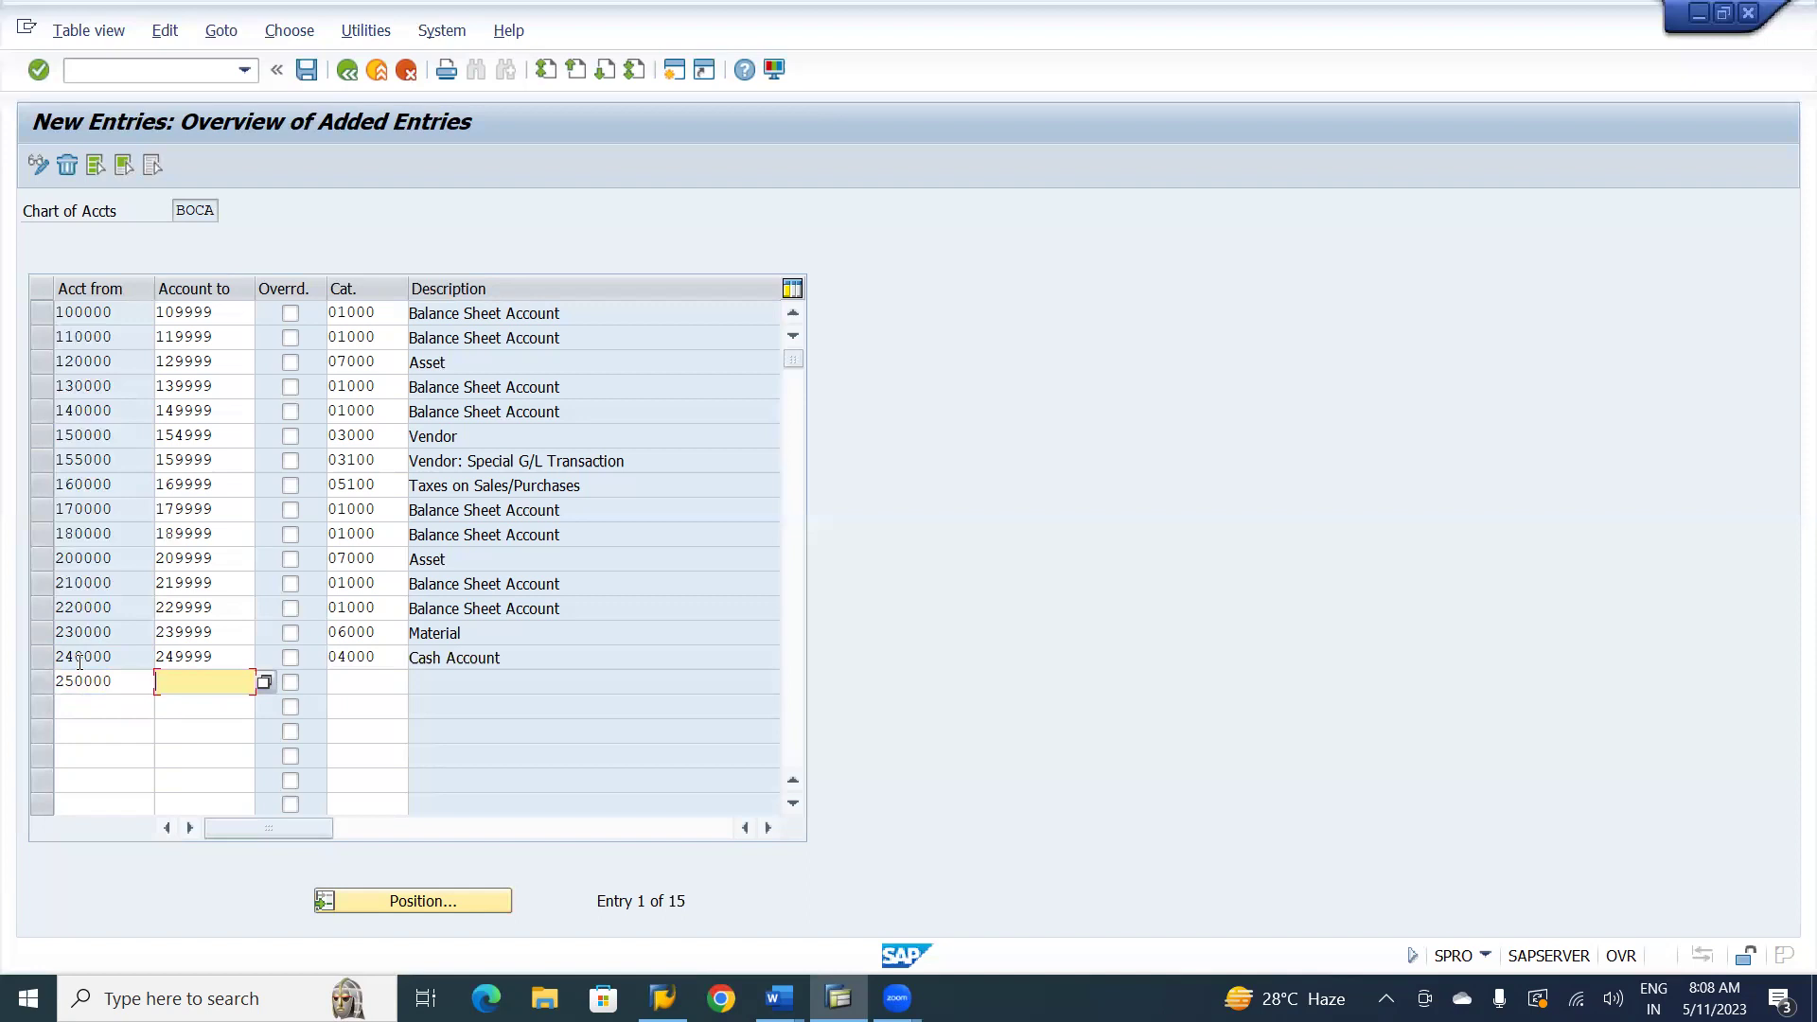
pyautogui.write('254999')
pyautogui.press('Tab')
pyautogui.press('Tab')
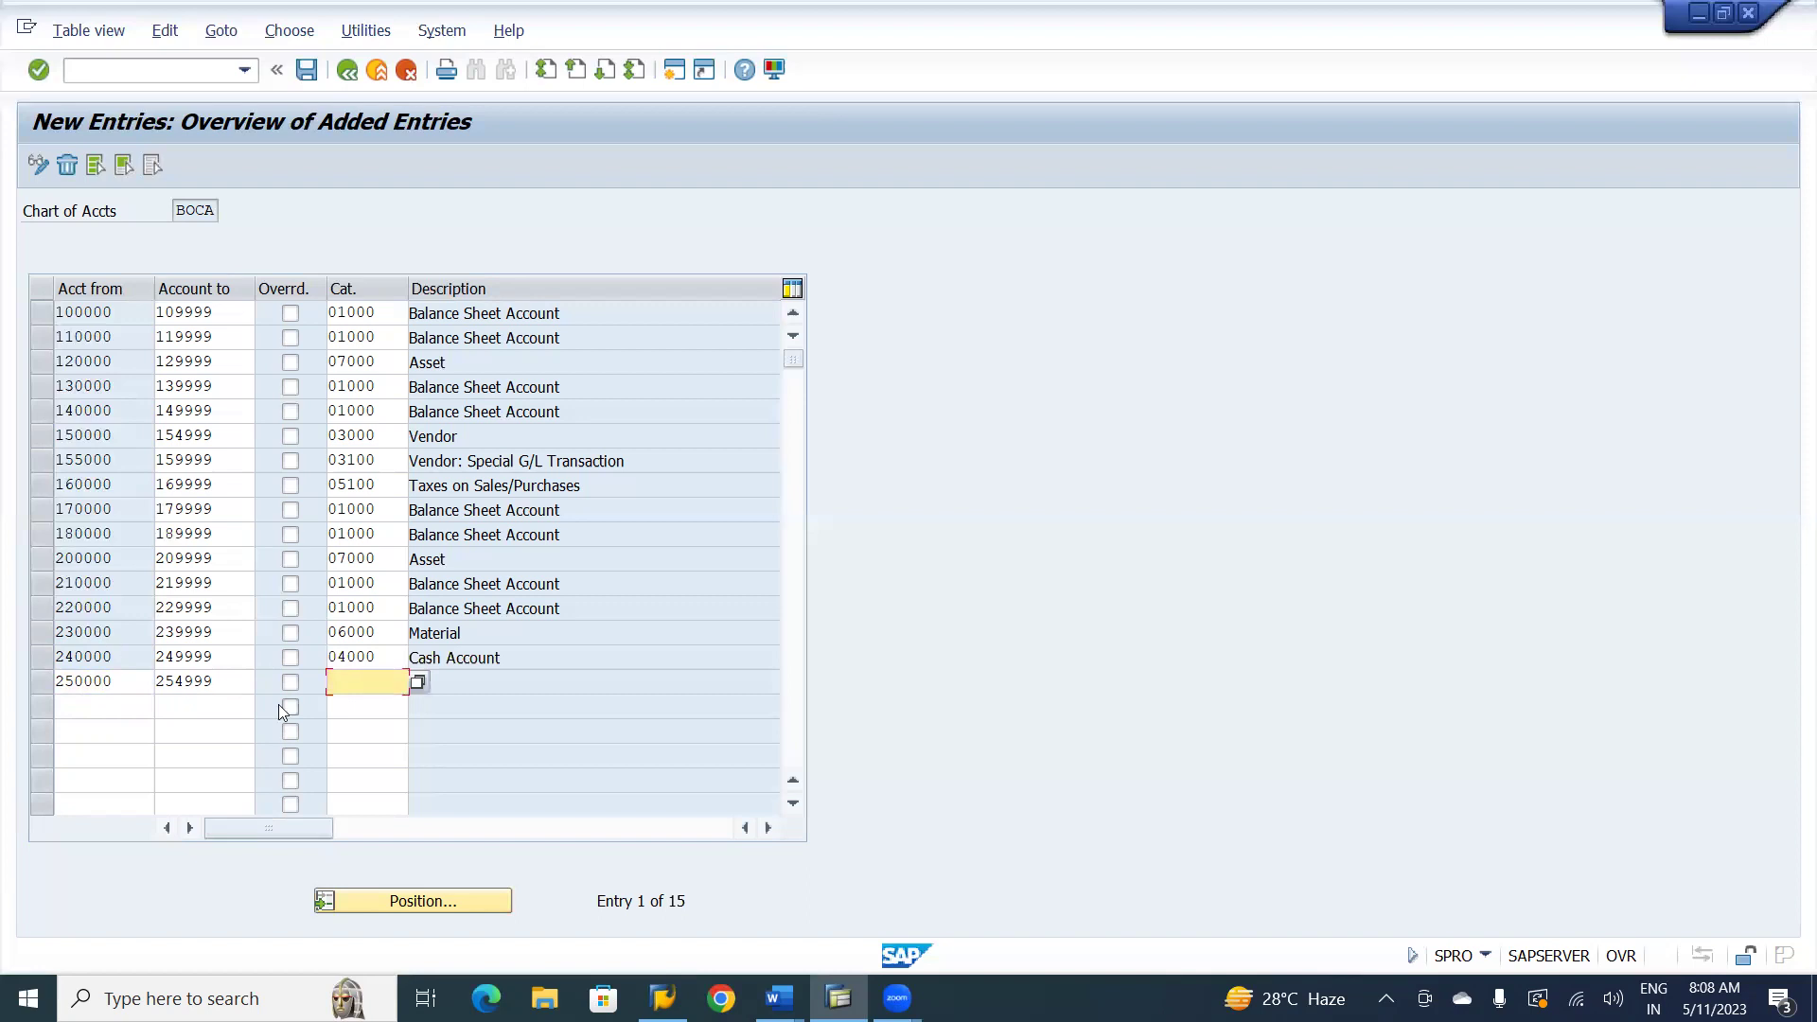
pyautogui.click(419, 683)
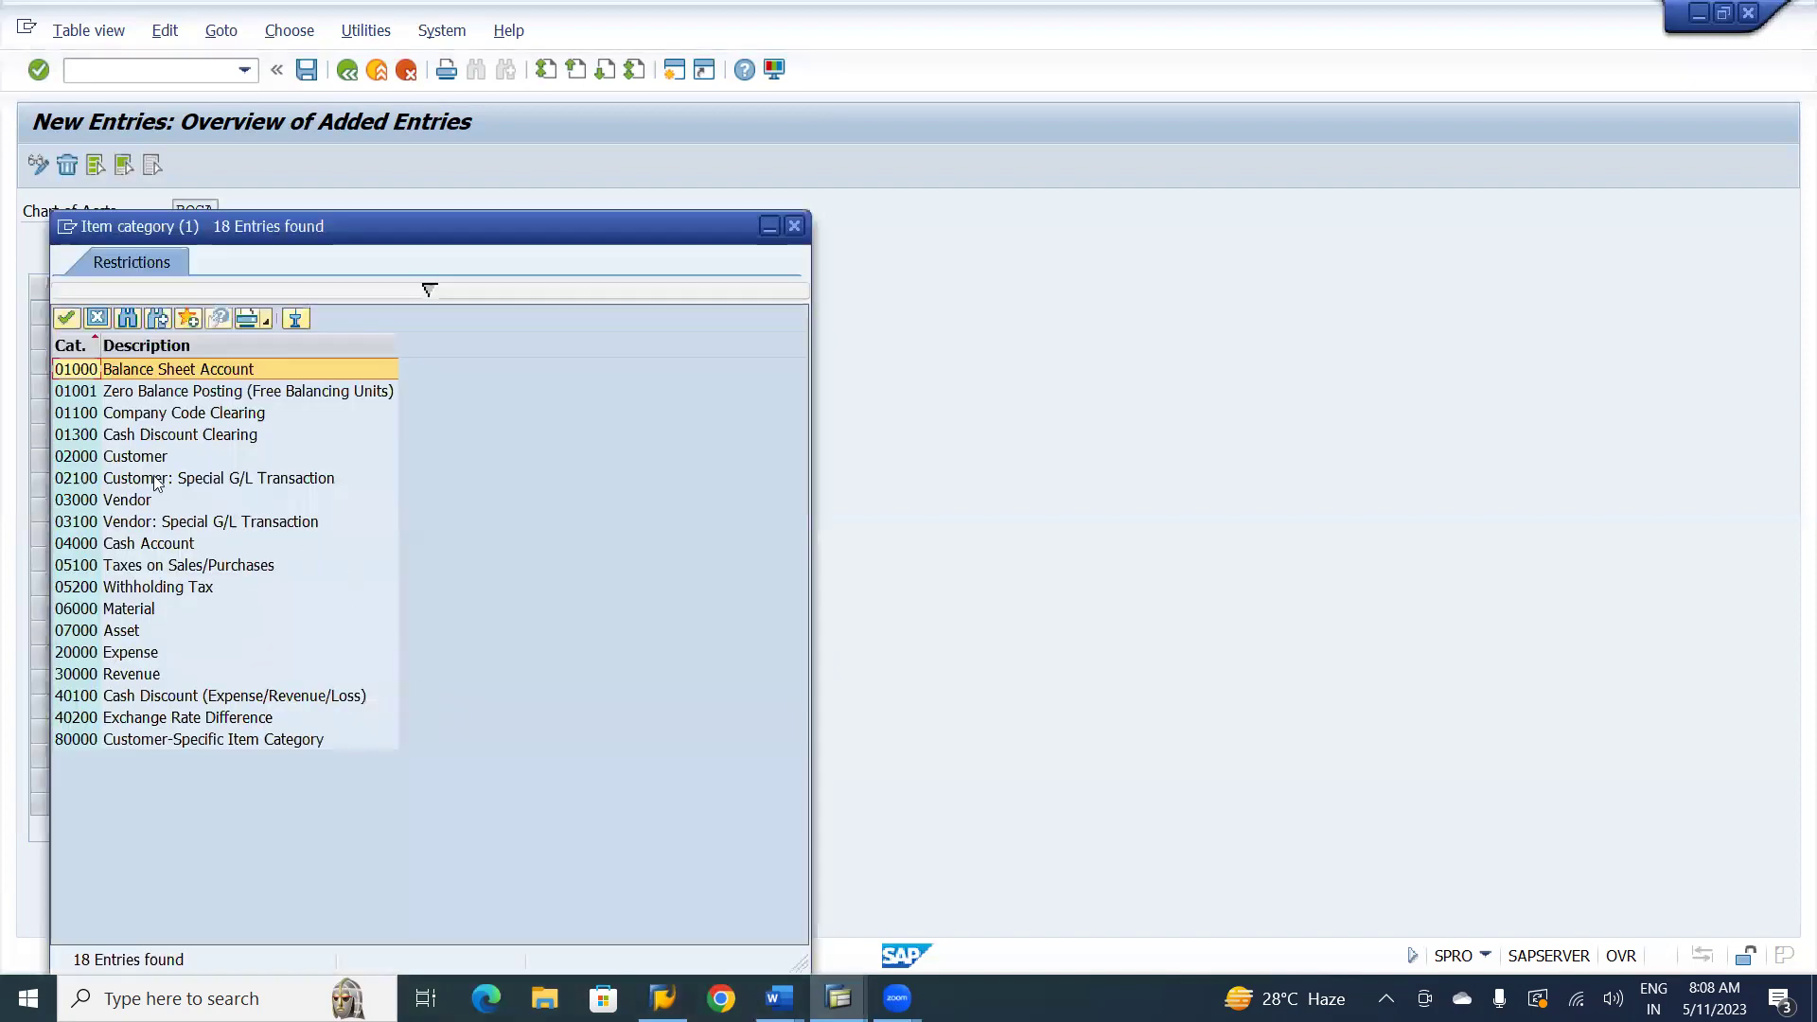
pyautogui.doubleClick(121, 455)
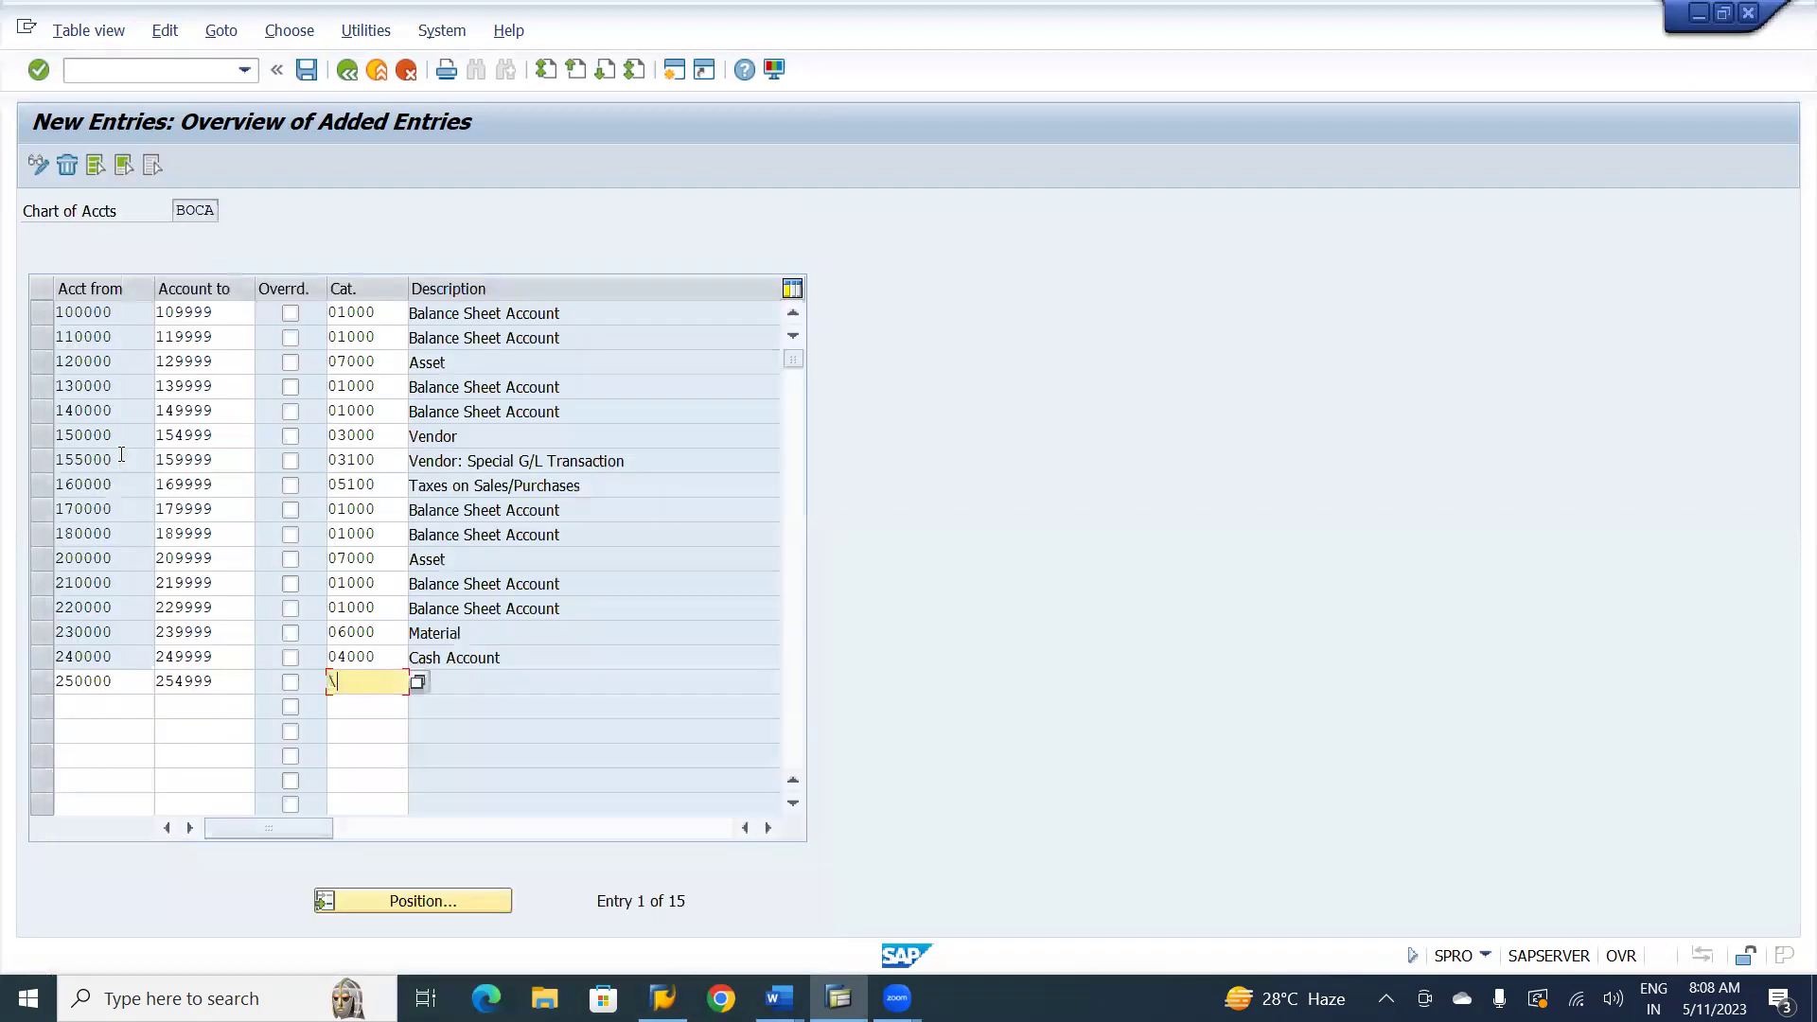
pyautogui.press('BackSpace')
pyautogui.press('Down')
pyautogui.press('Down')
pyautogui.press('Down')
pyautogui.press('Down')
pyautogui.press('Down')
pyautogui.press('Down')
pyautogui.press('Down')
pyautogui.press('Down')
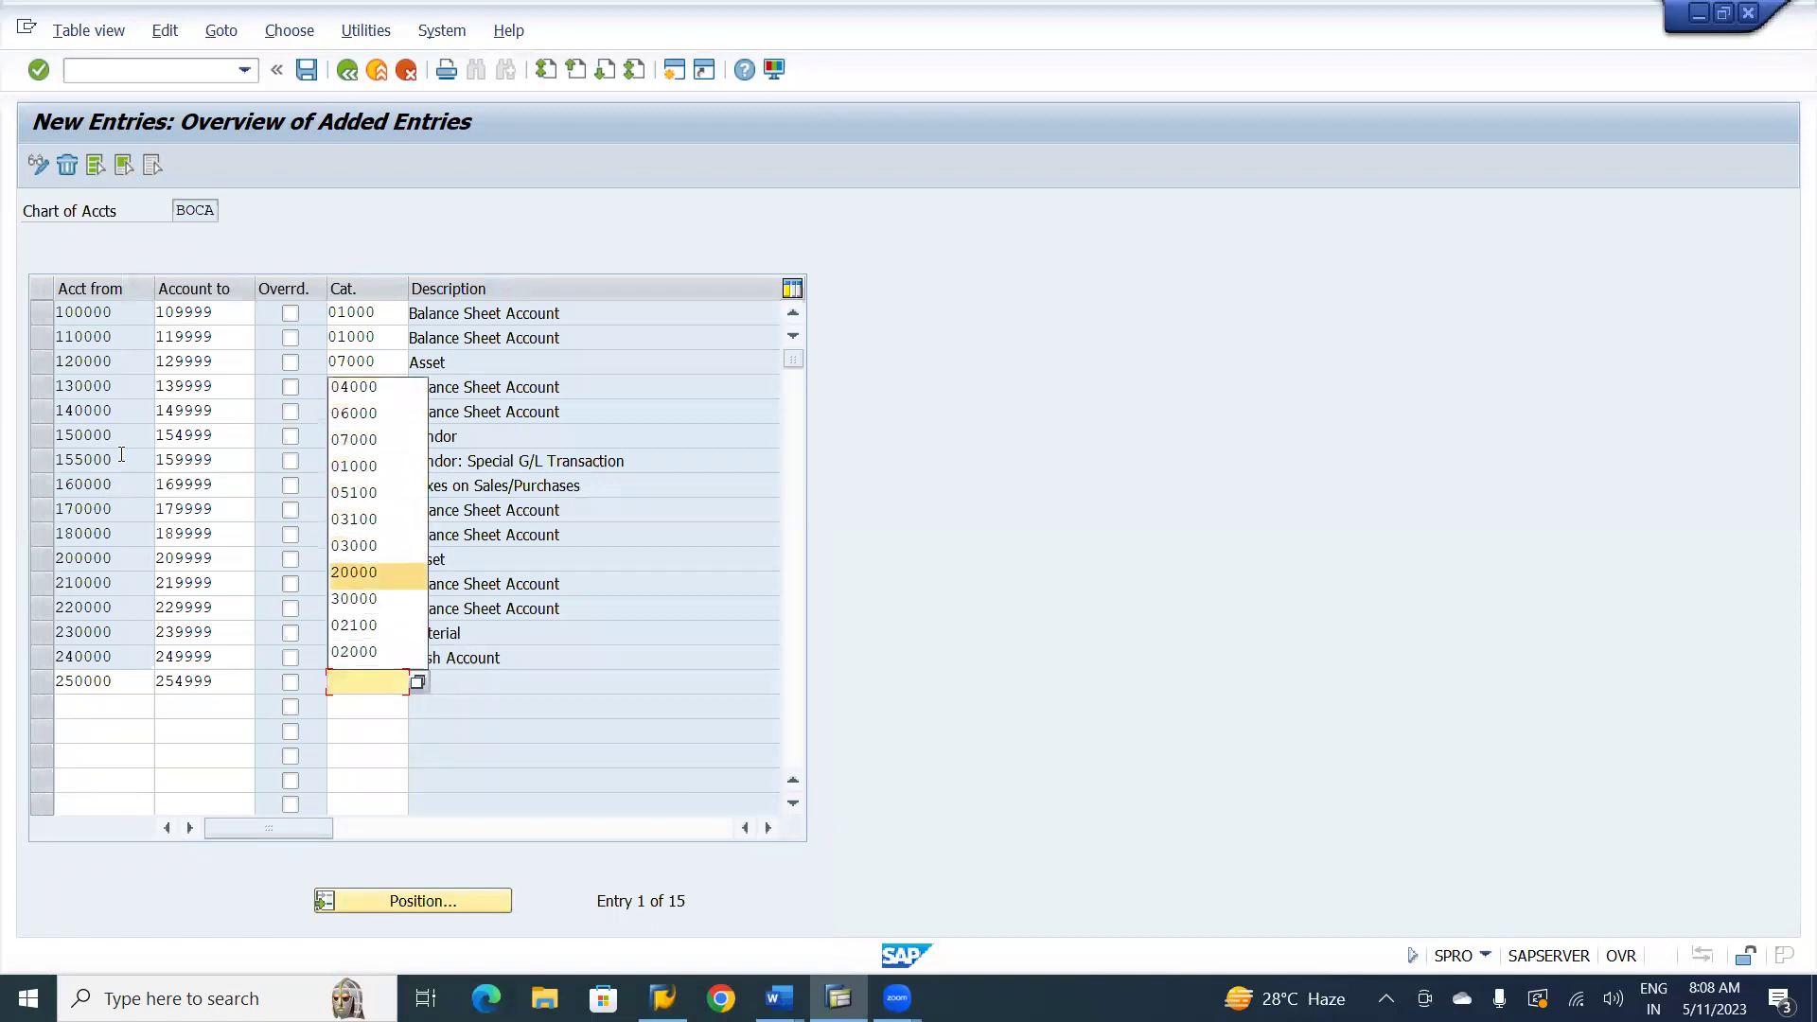
pyautogui.press('Return')
pyautogui.press('BackSpace')
pyautogui.press('BackSpace')
pyautogui.press('BackSpace')
pyautogui.press('BackSpace')
pyautogui.press('BackSpace')
pyautogui.press('BackSpace')
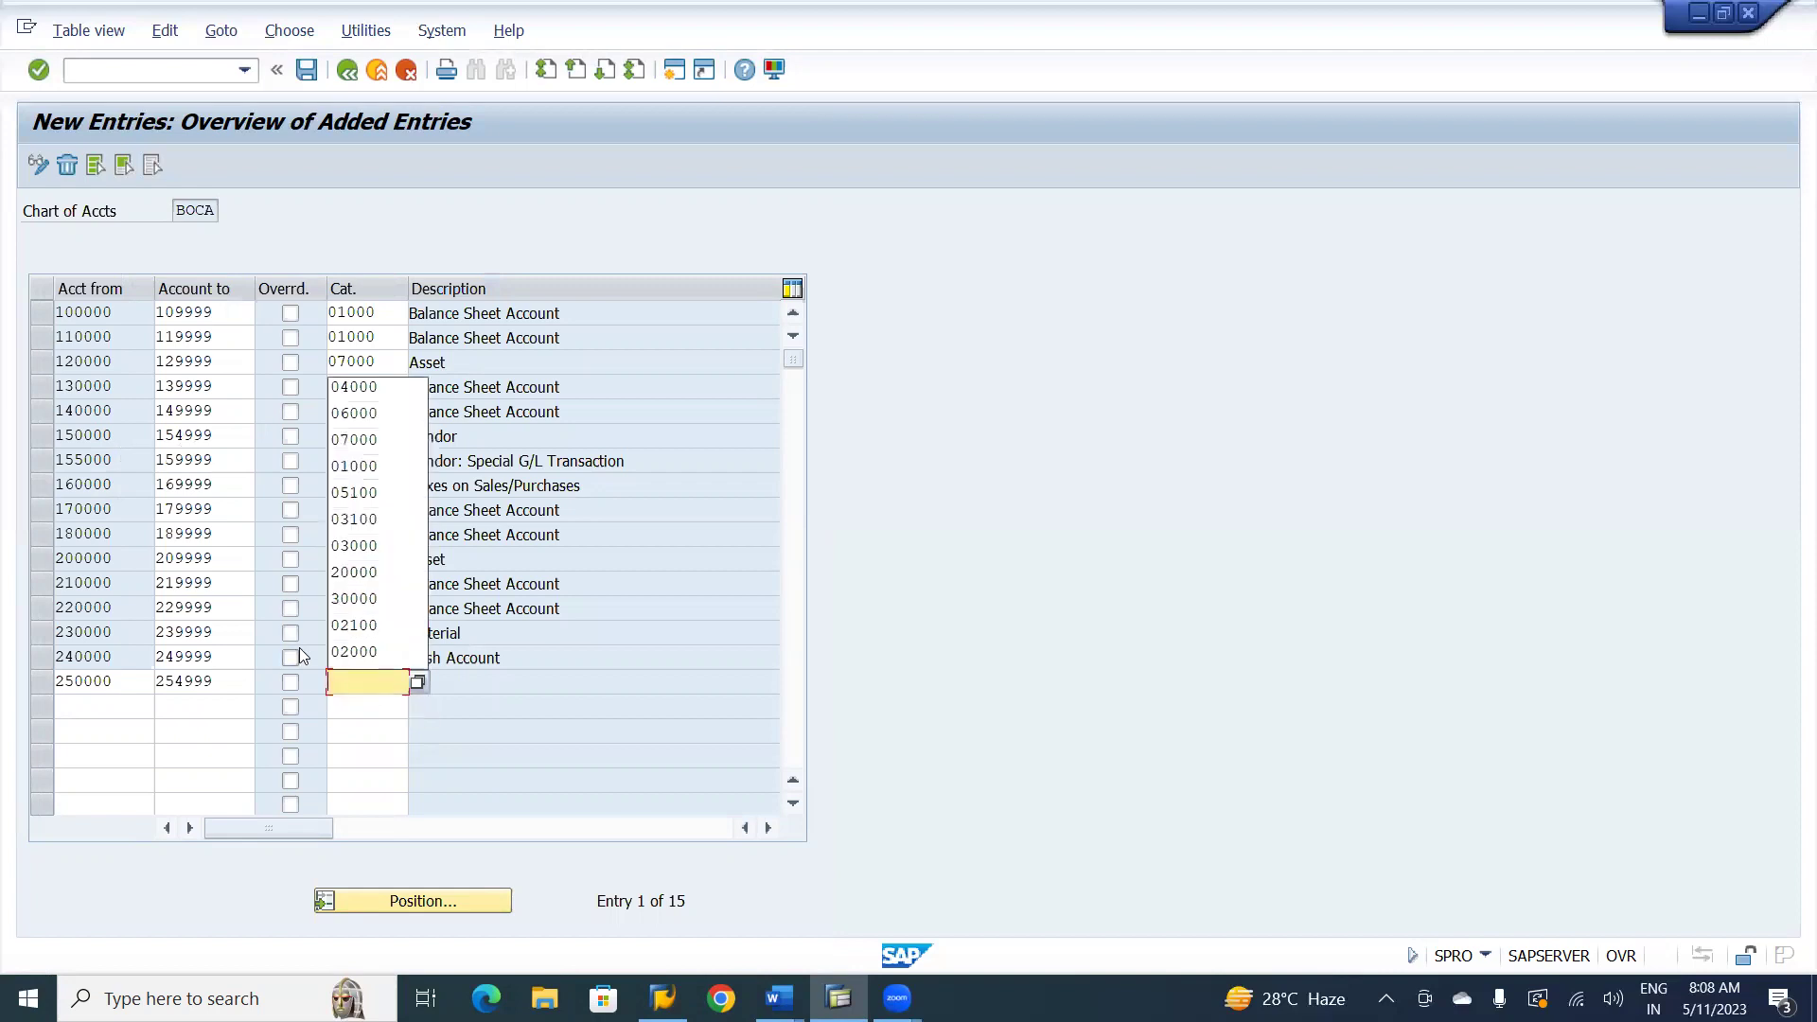
# - Assign item category 02000 (Customer) to the 250000 to 254999 range and confirm the row
pyautogui.click(359, 657)
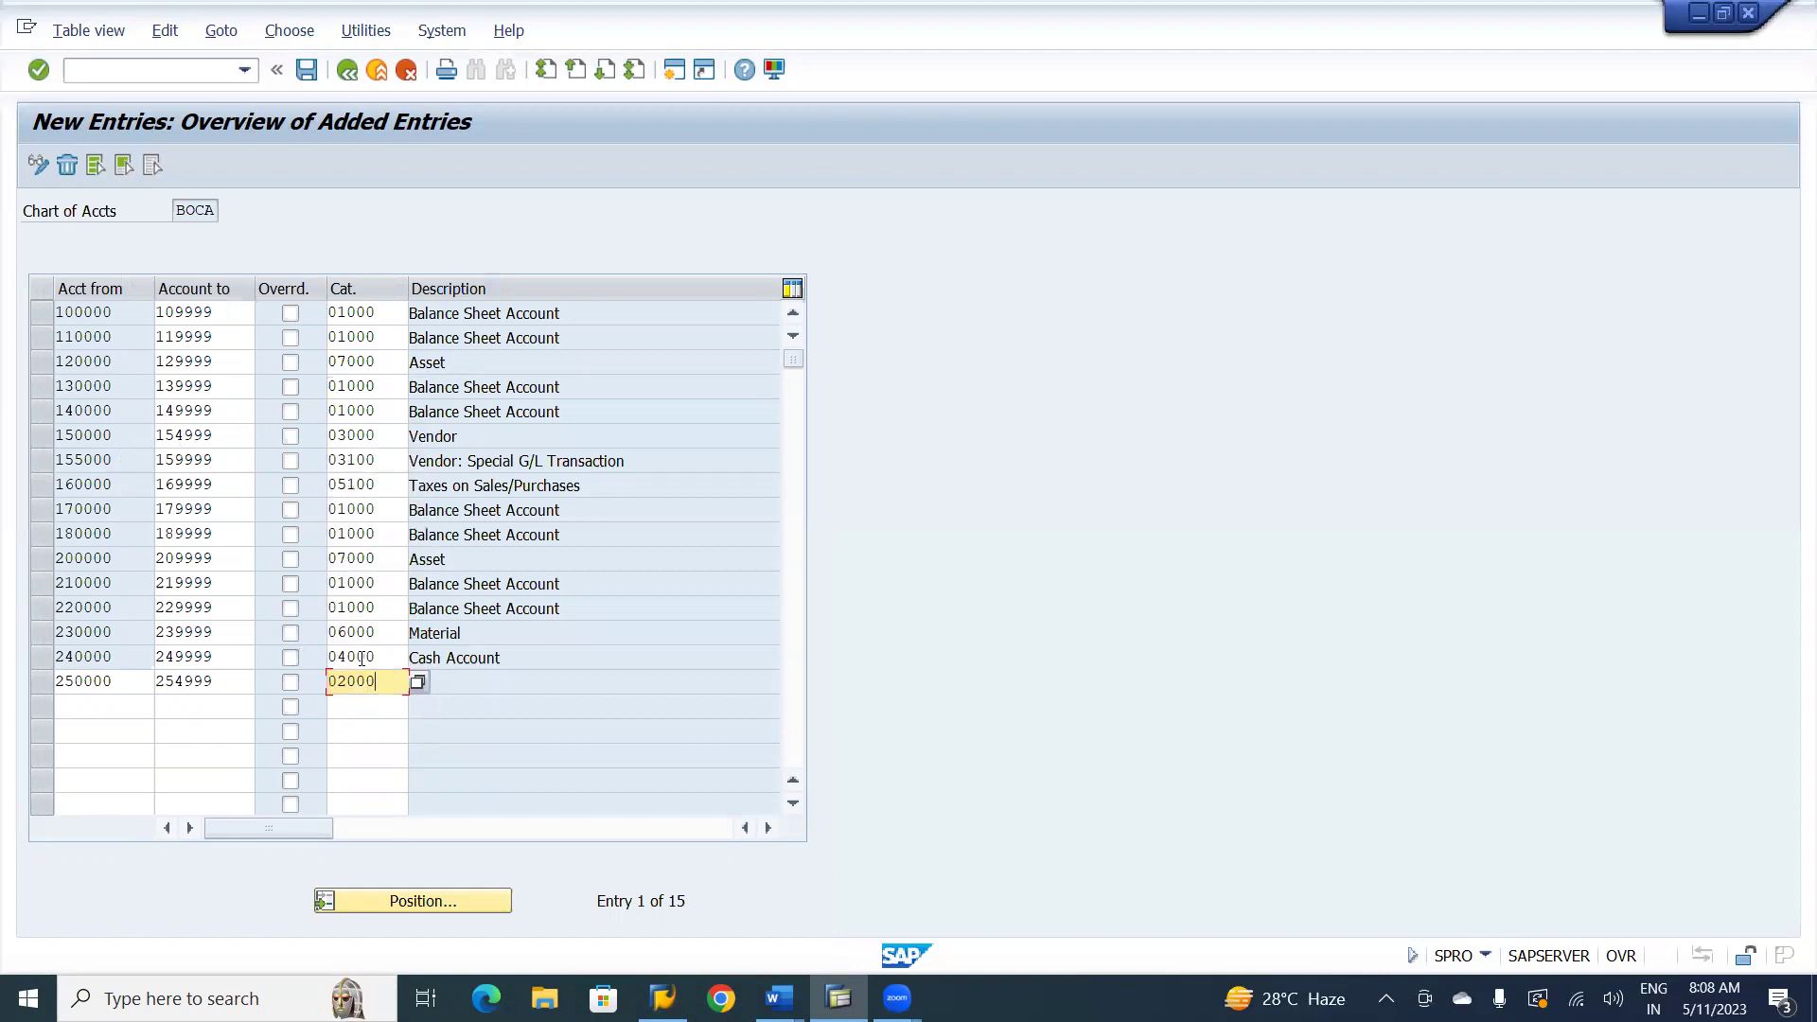
pyautogui.press('Return')
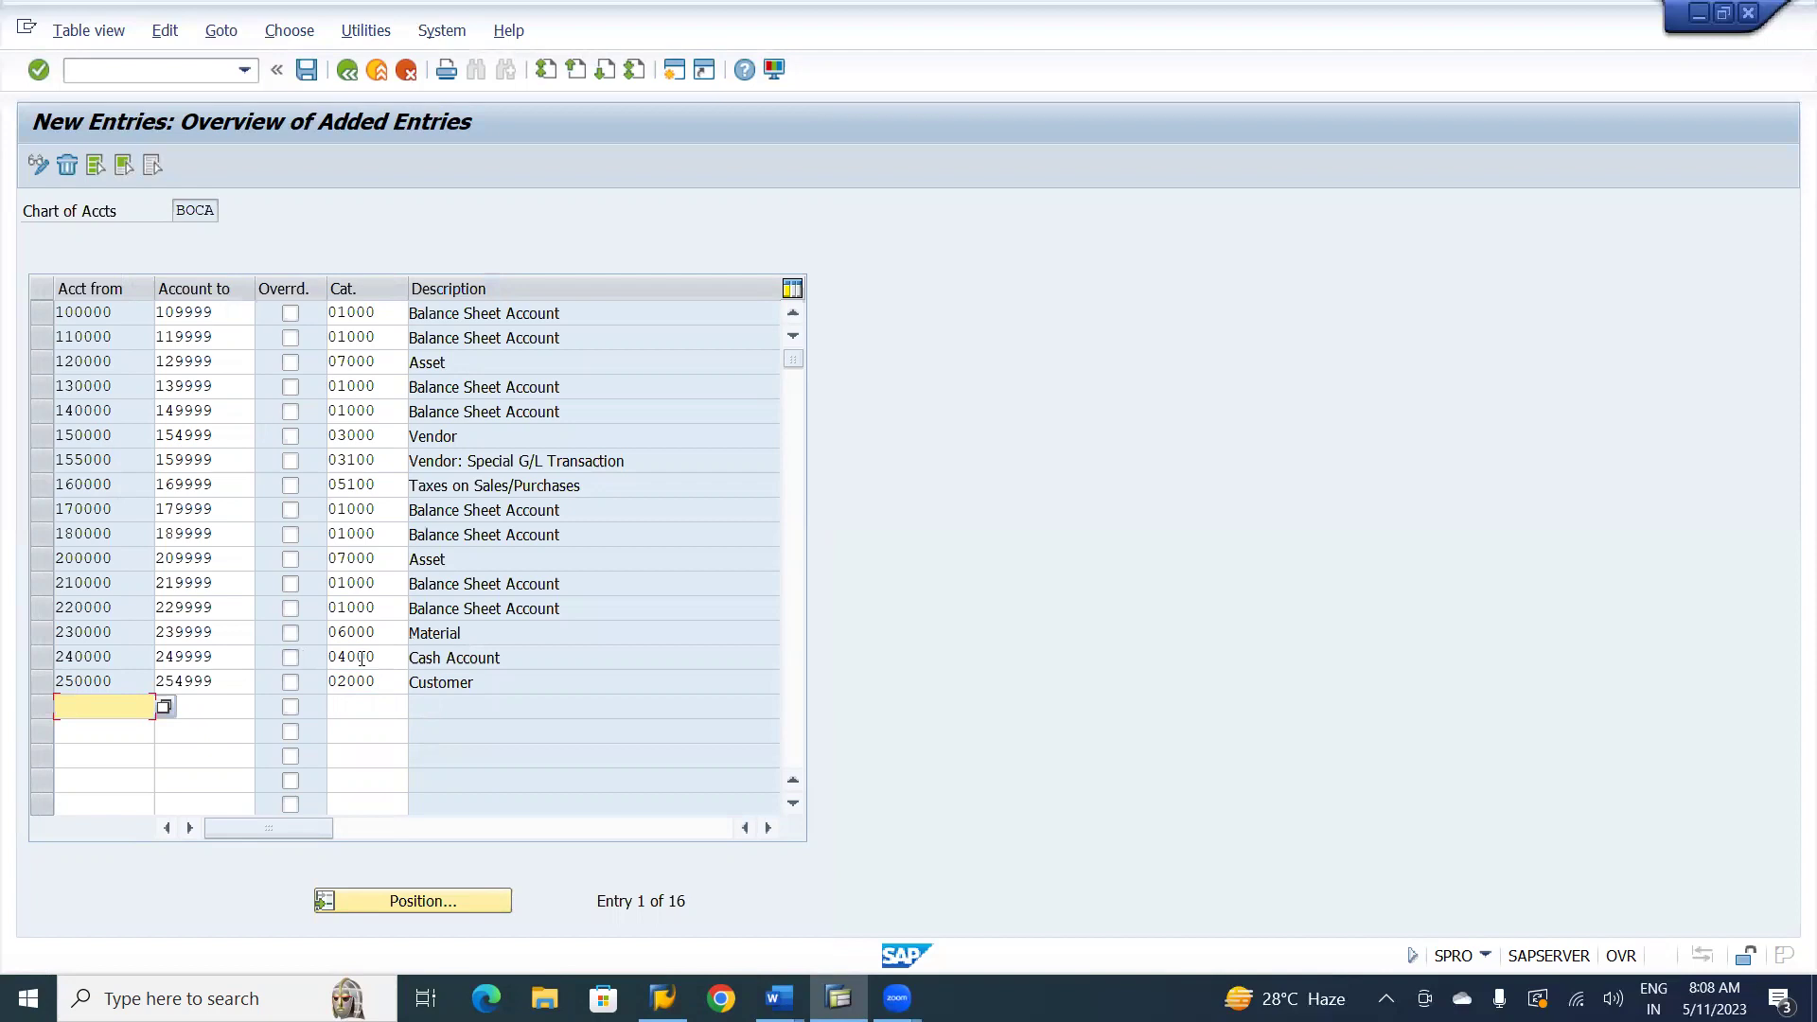
# - Add a seventeenth row classifying accounts 255000 to 259999 with item category 02100 (Customer: Special G/L Transaction)
pyautogui.write('2')
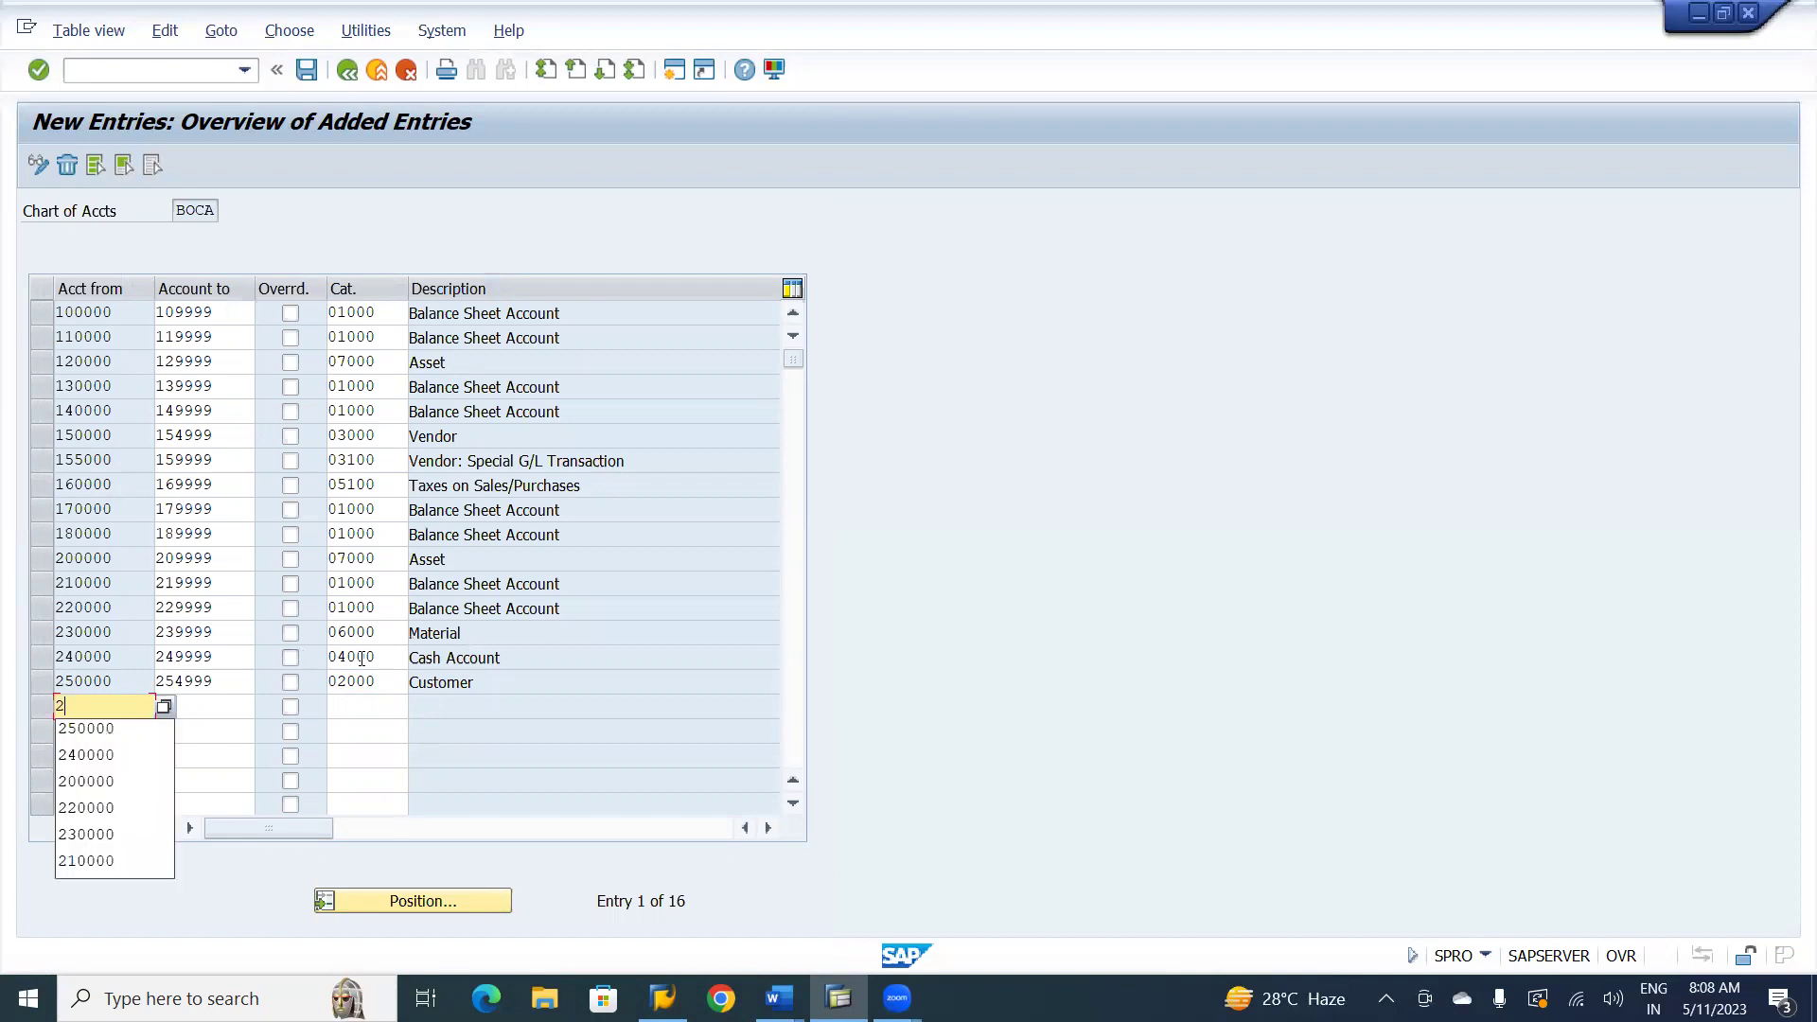
pyautogui.write('55000')
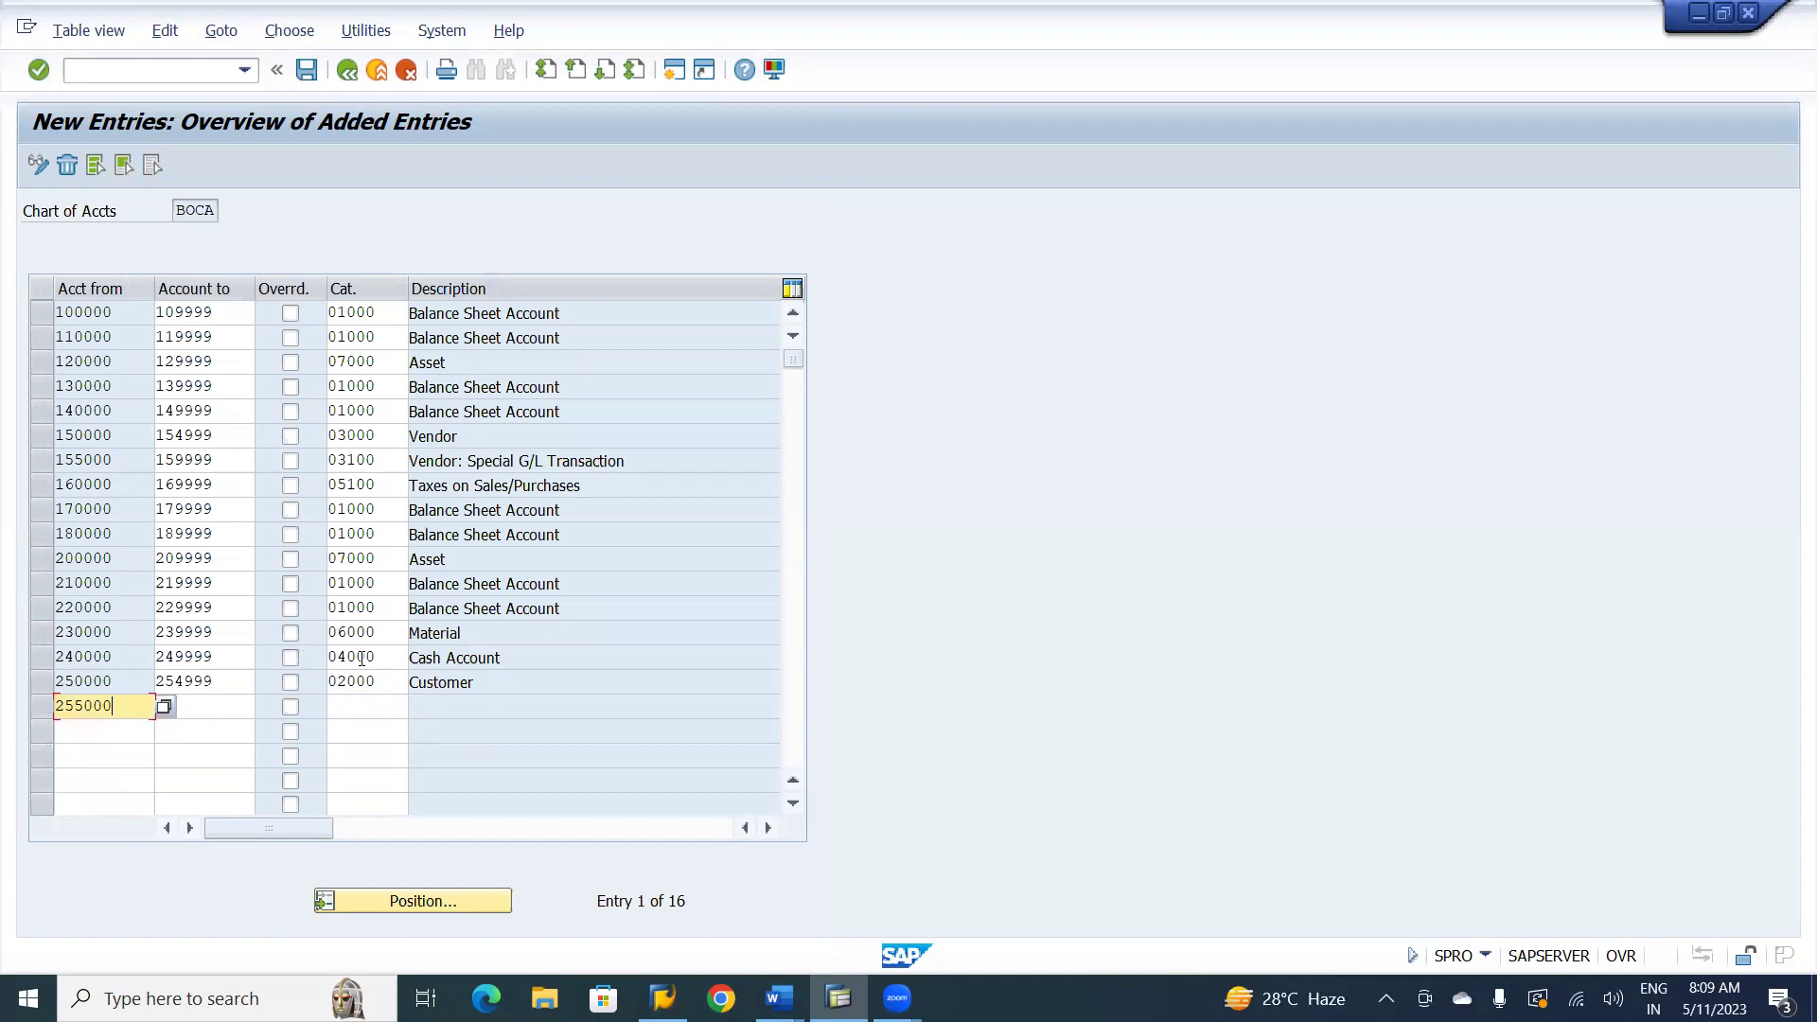
pyautogui.press('Tab')
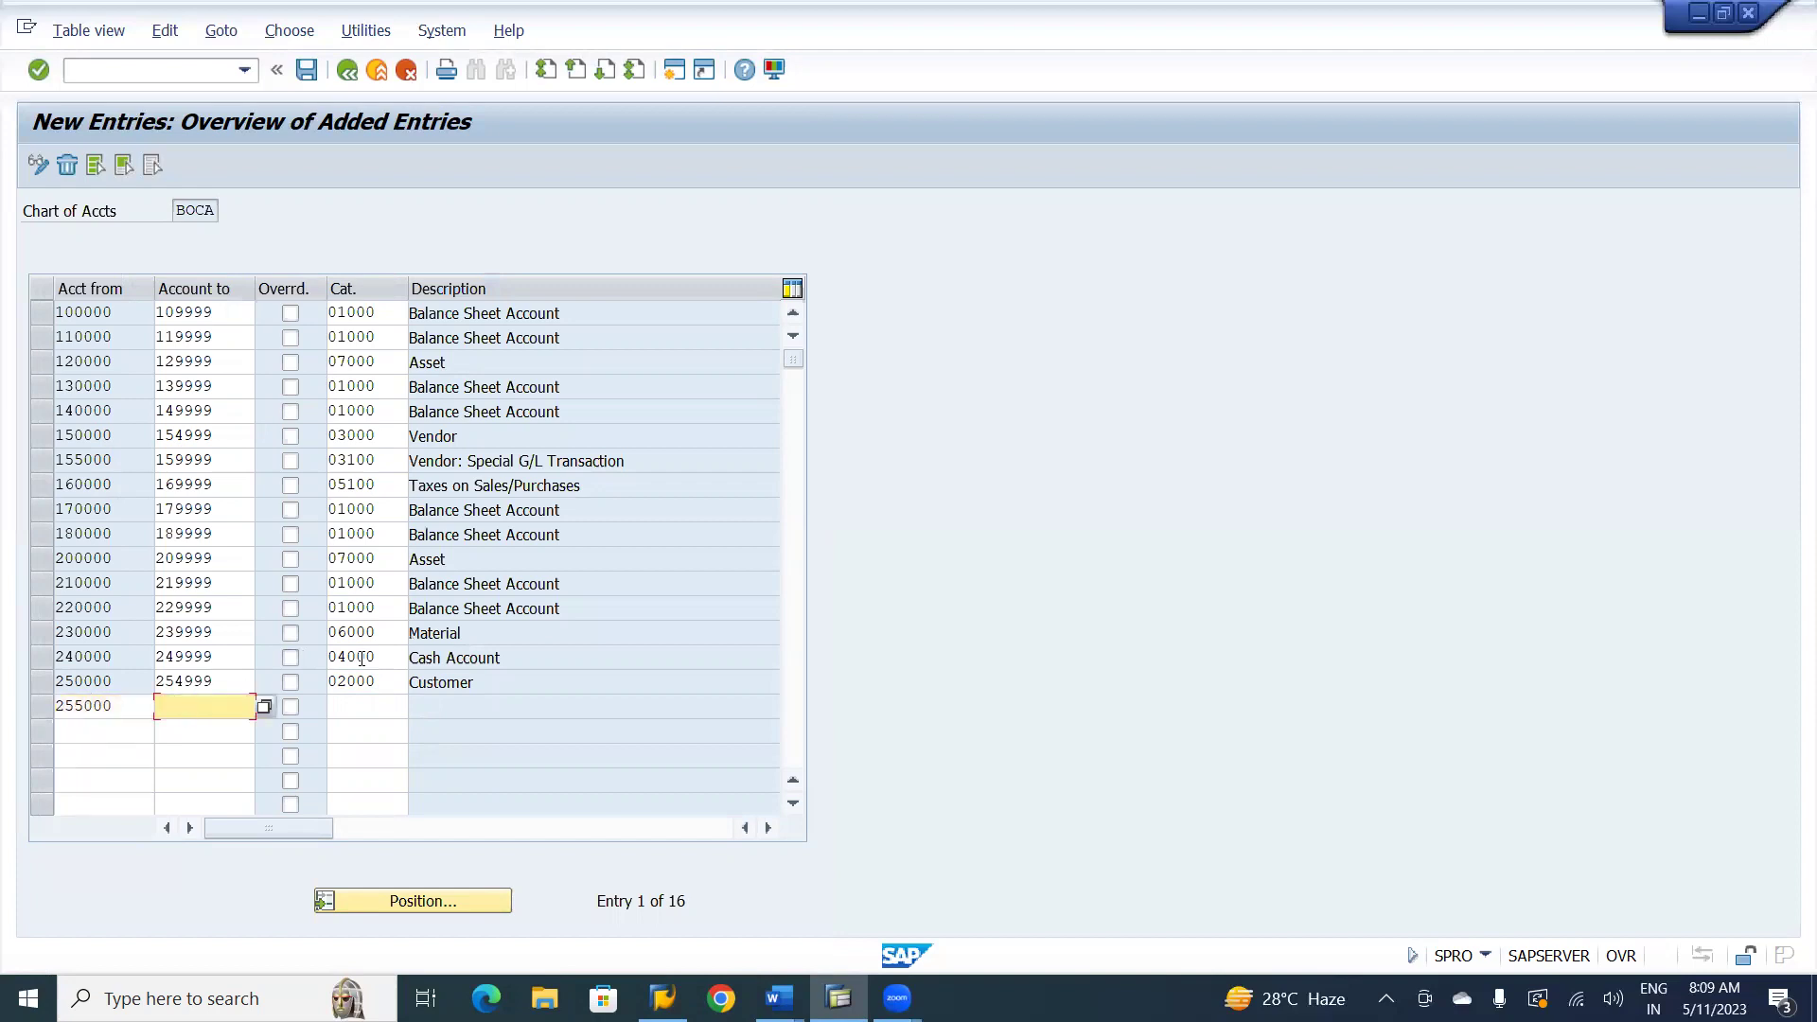
pyautogui.write('2')
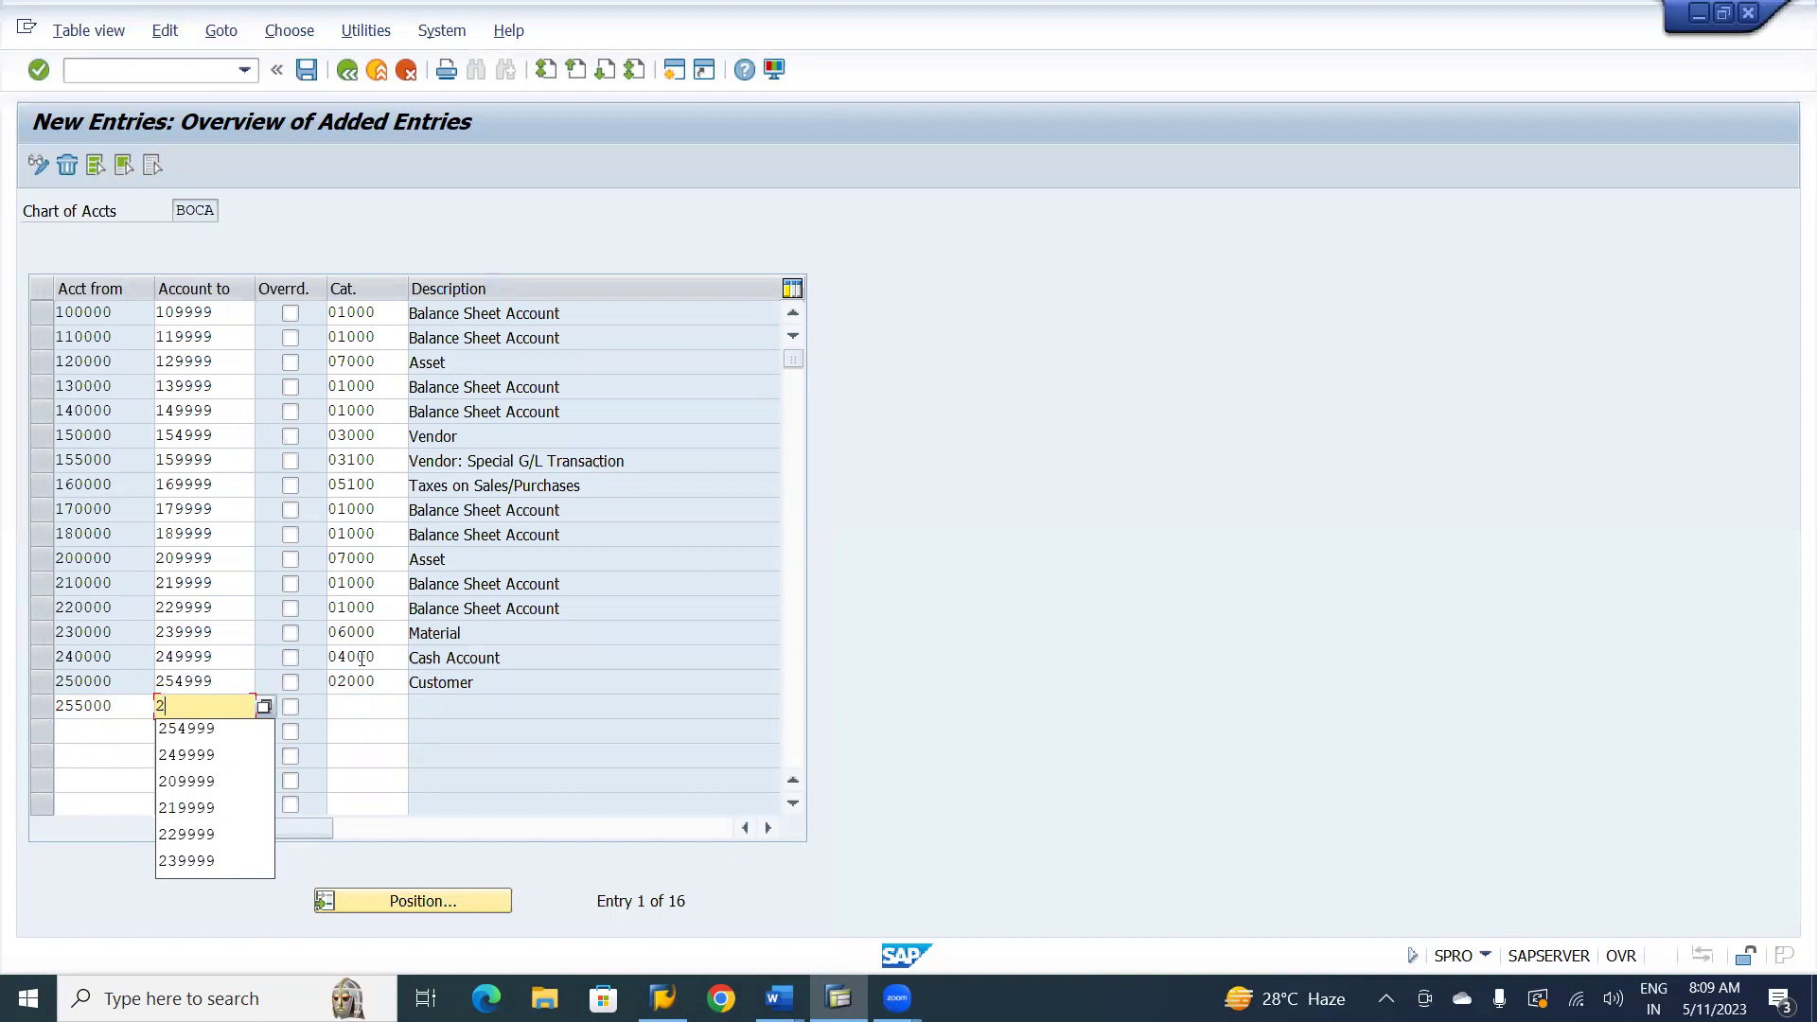
pyautogui.write('59999')
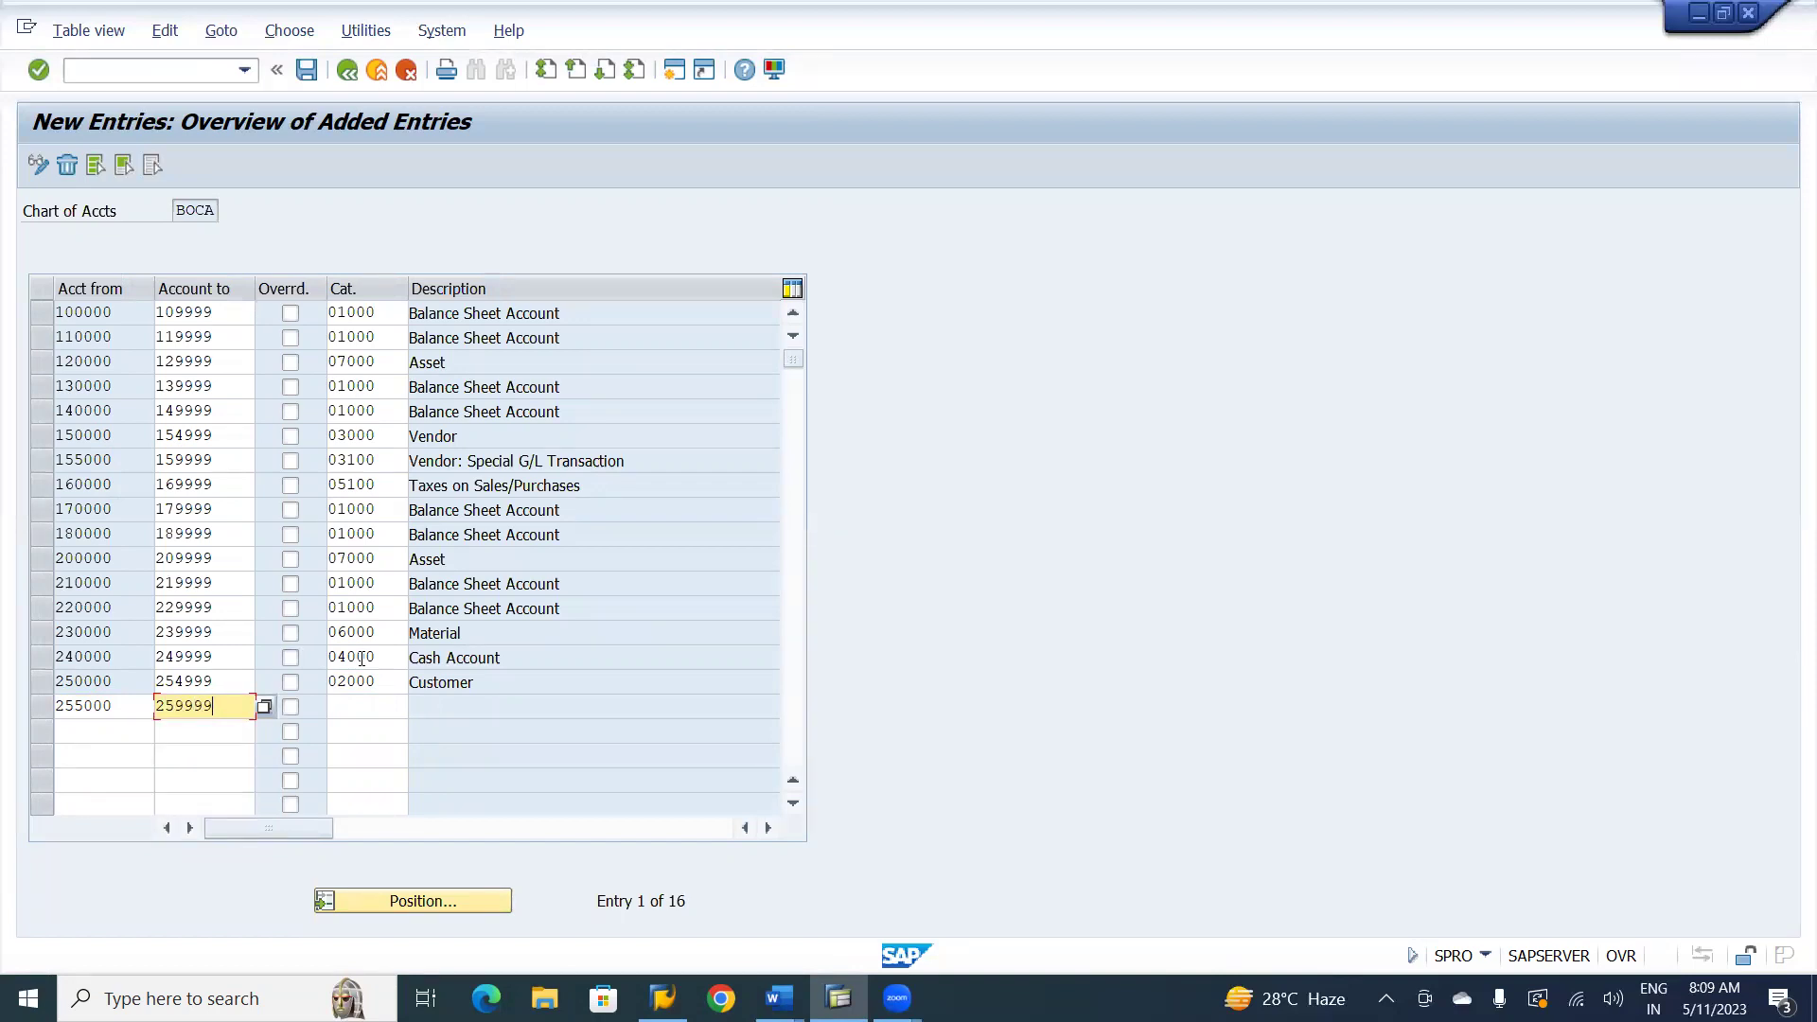
pyautogui.press('Tab')
pyautogui.press('Tab')
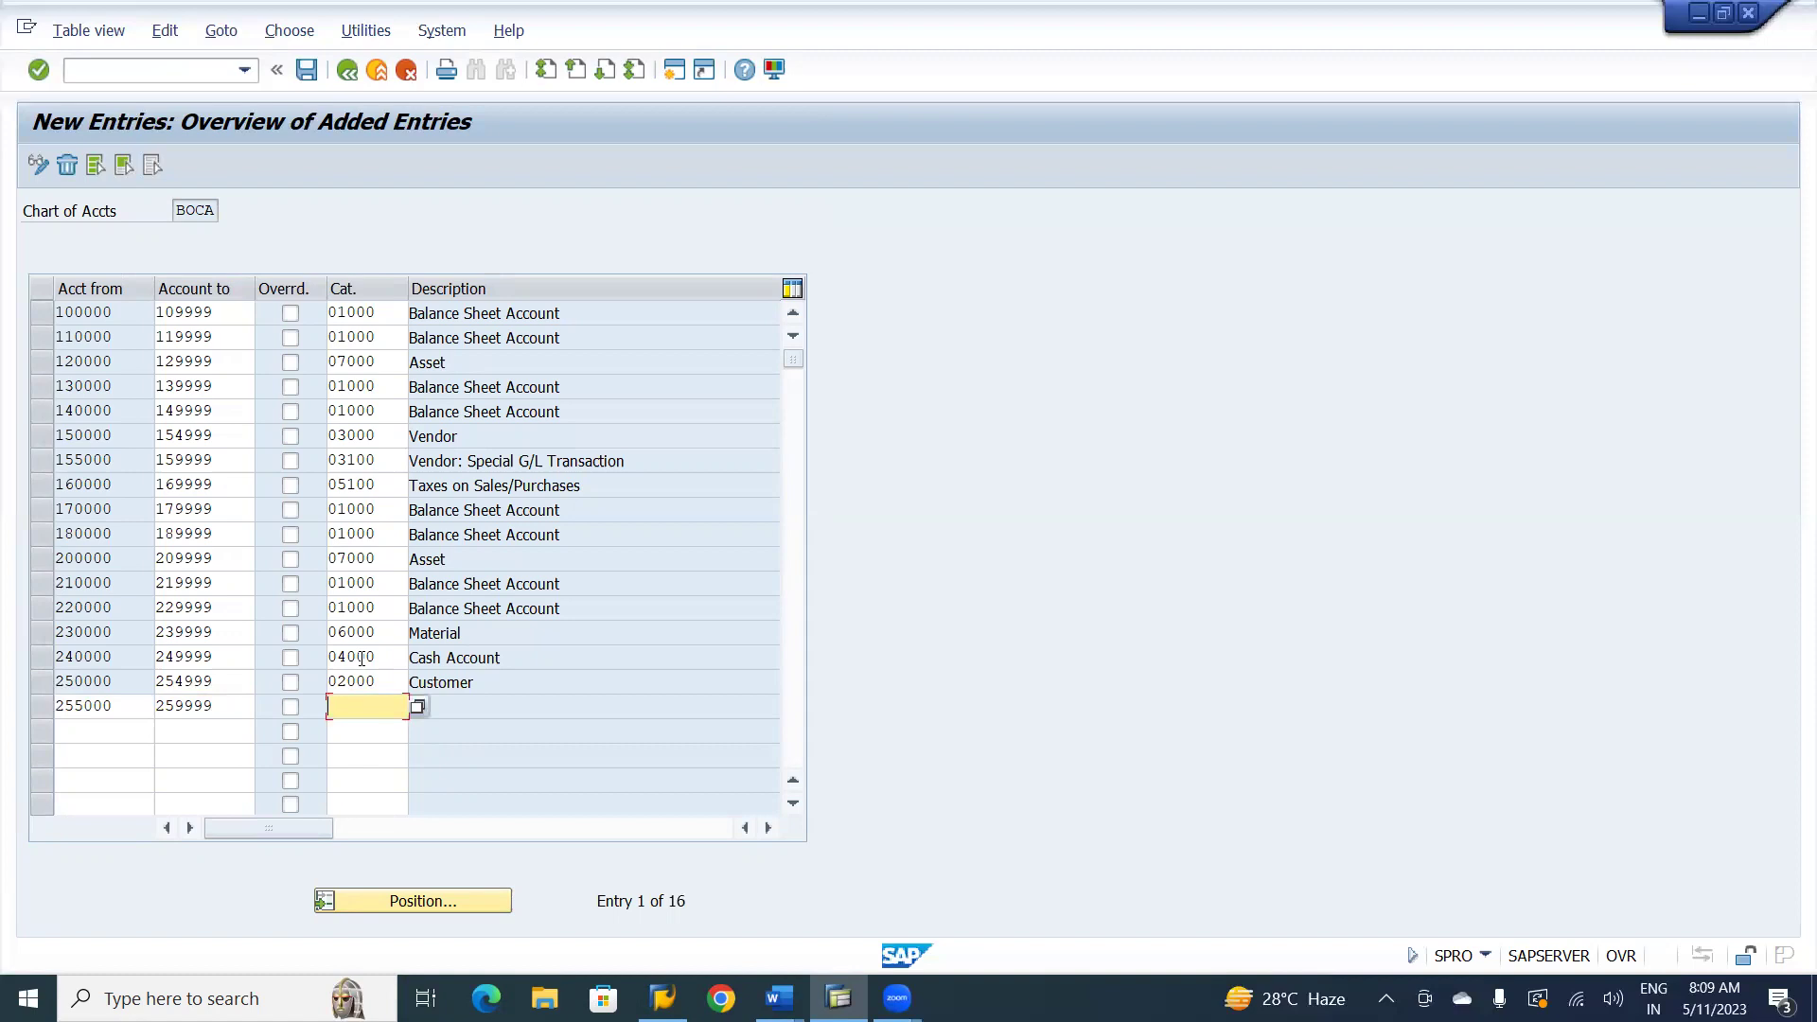
pyautogui.write('02100')
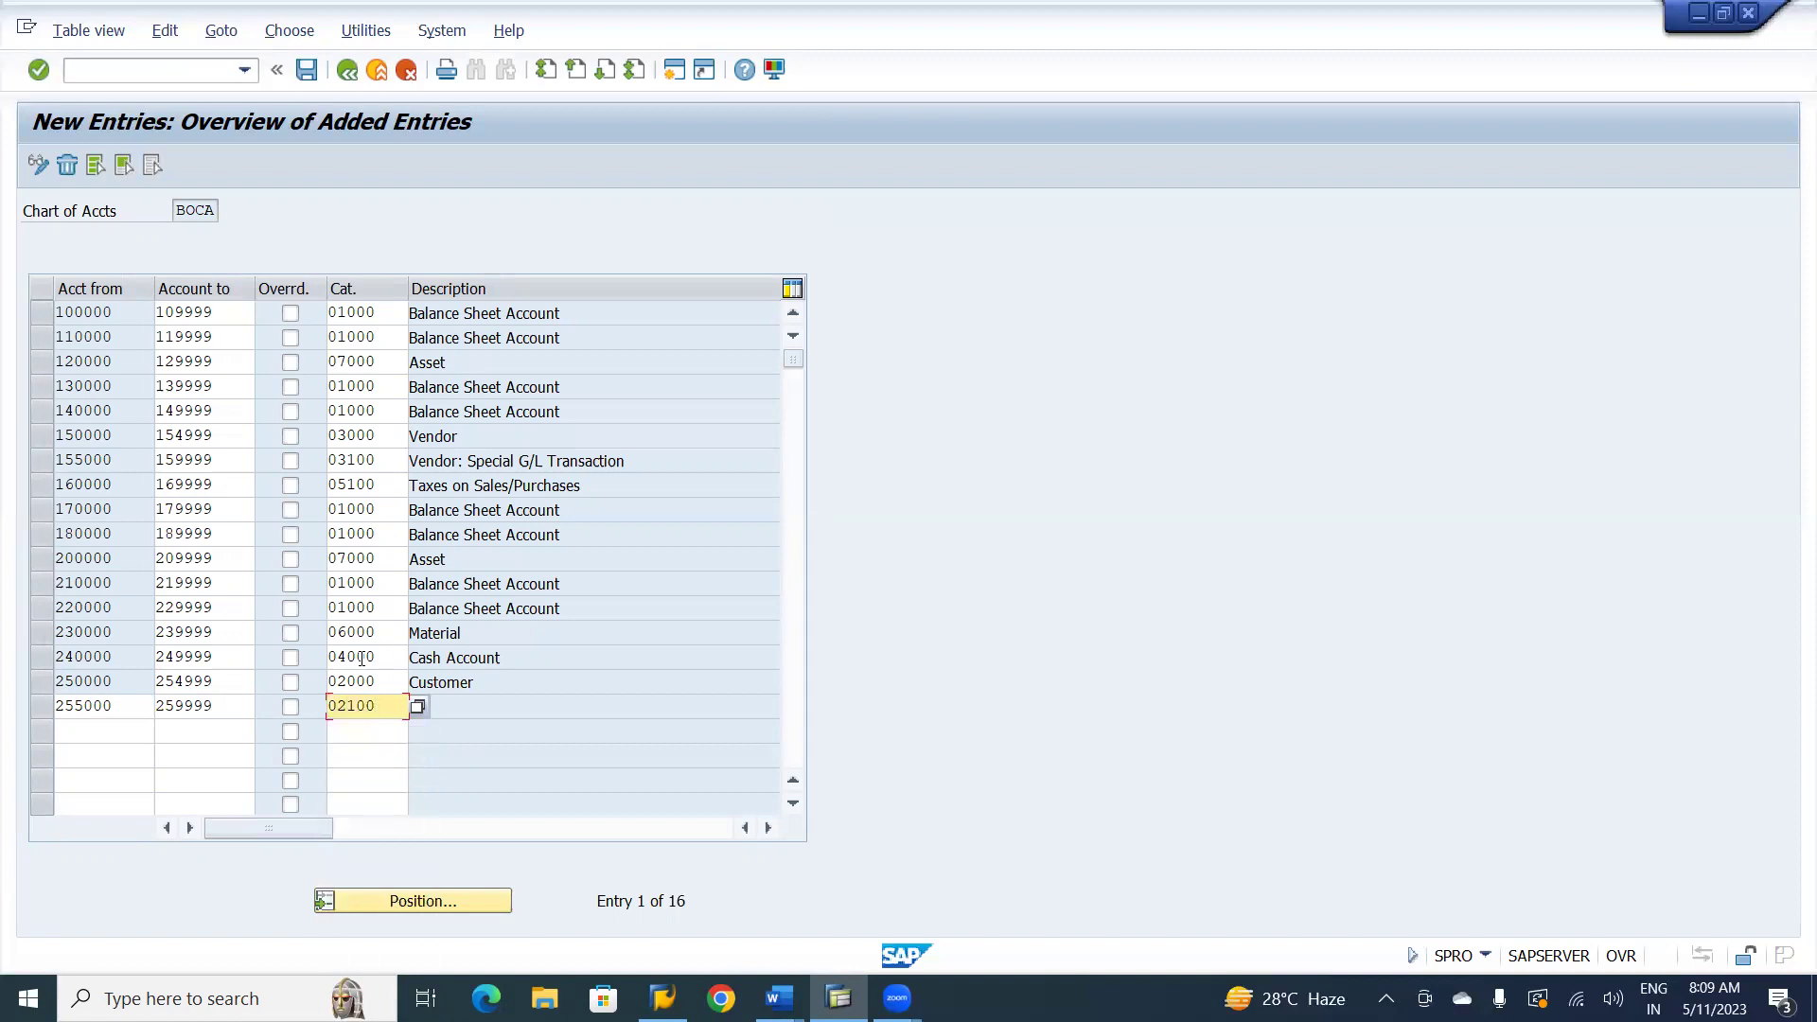
pyautogui.press('Return')
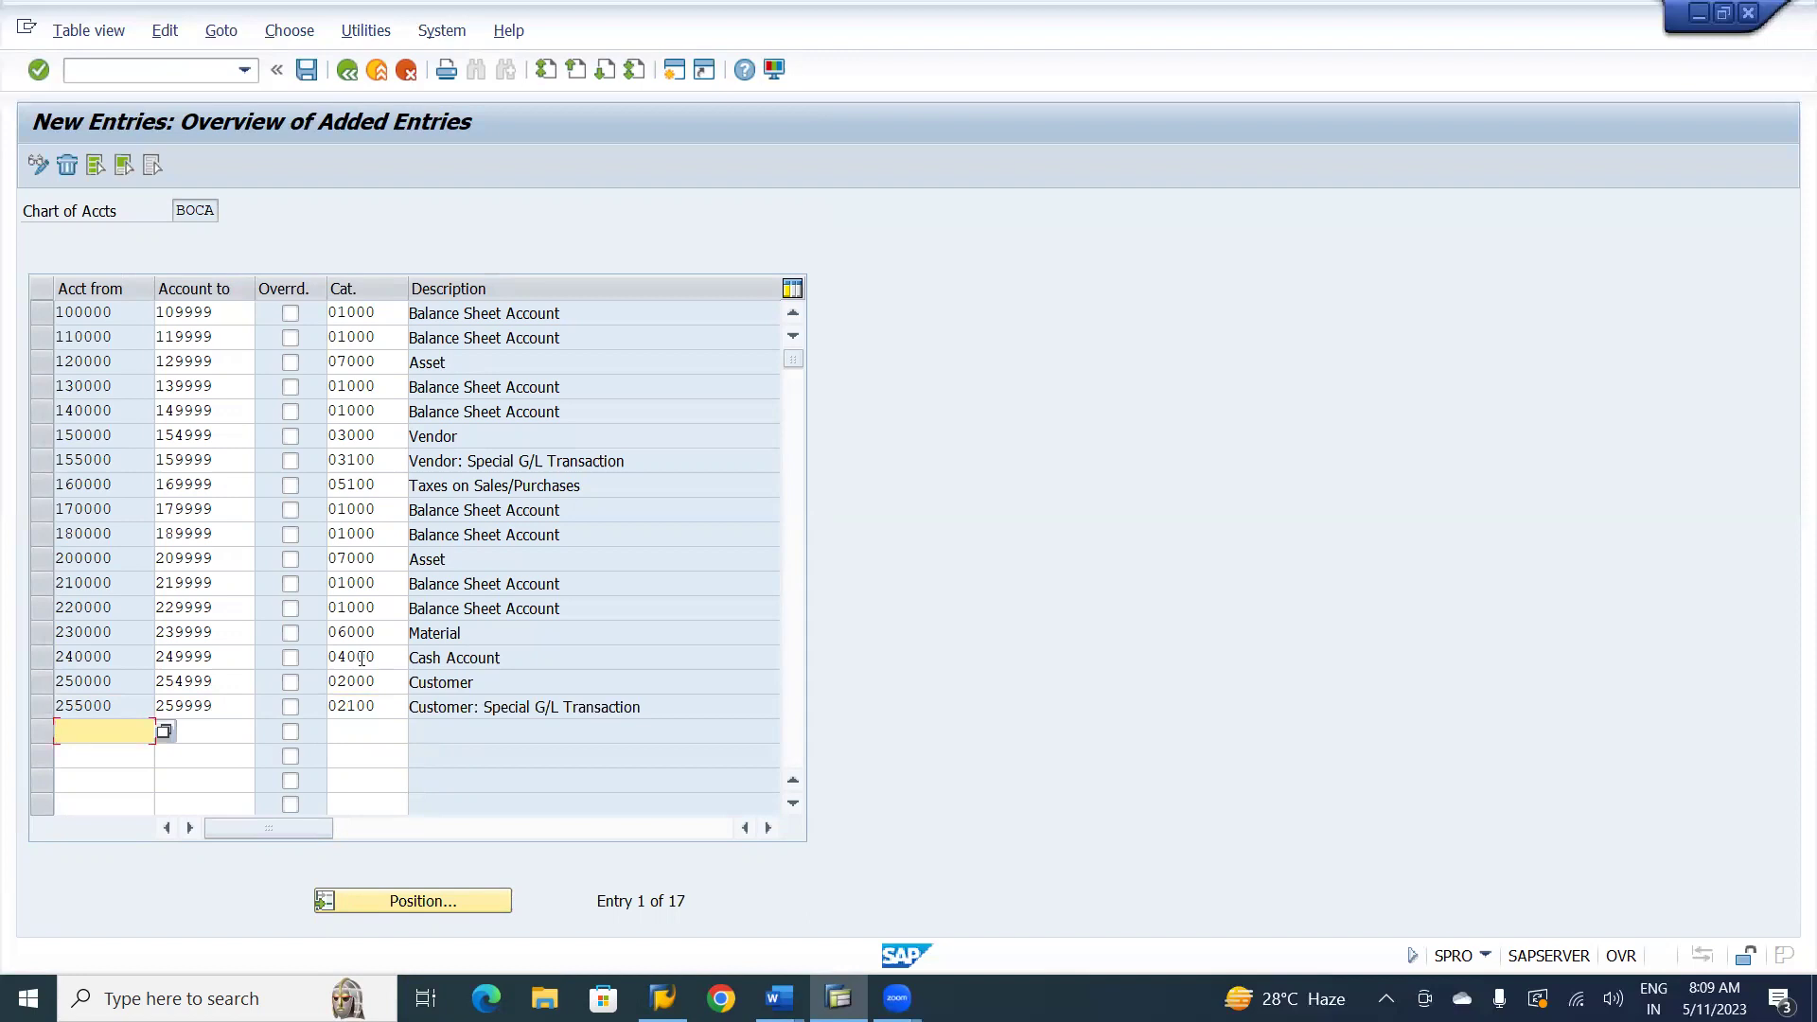
# - Add an eighteenth row classifying accounts 260000 to 269999 with item category 05100 (Taxes on Sales/Purchases)
pyautogui.write('260000')
pyautogui.press('Tab')
pyautogui.write('269999')
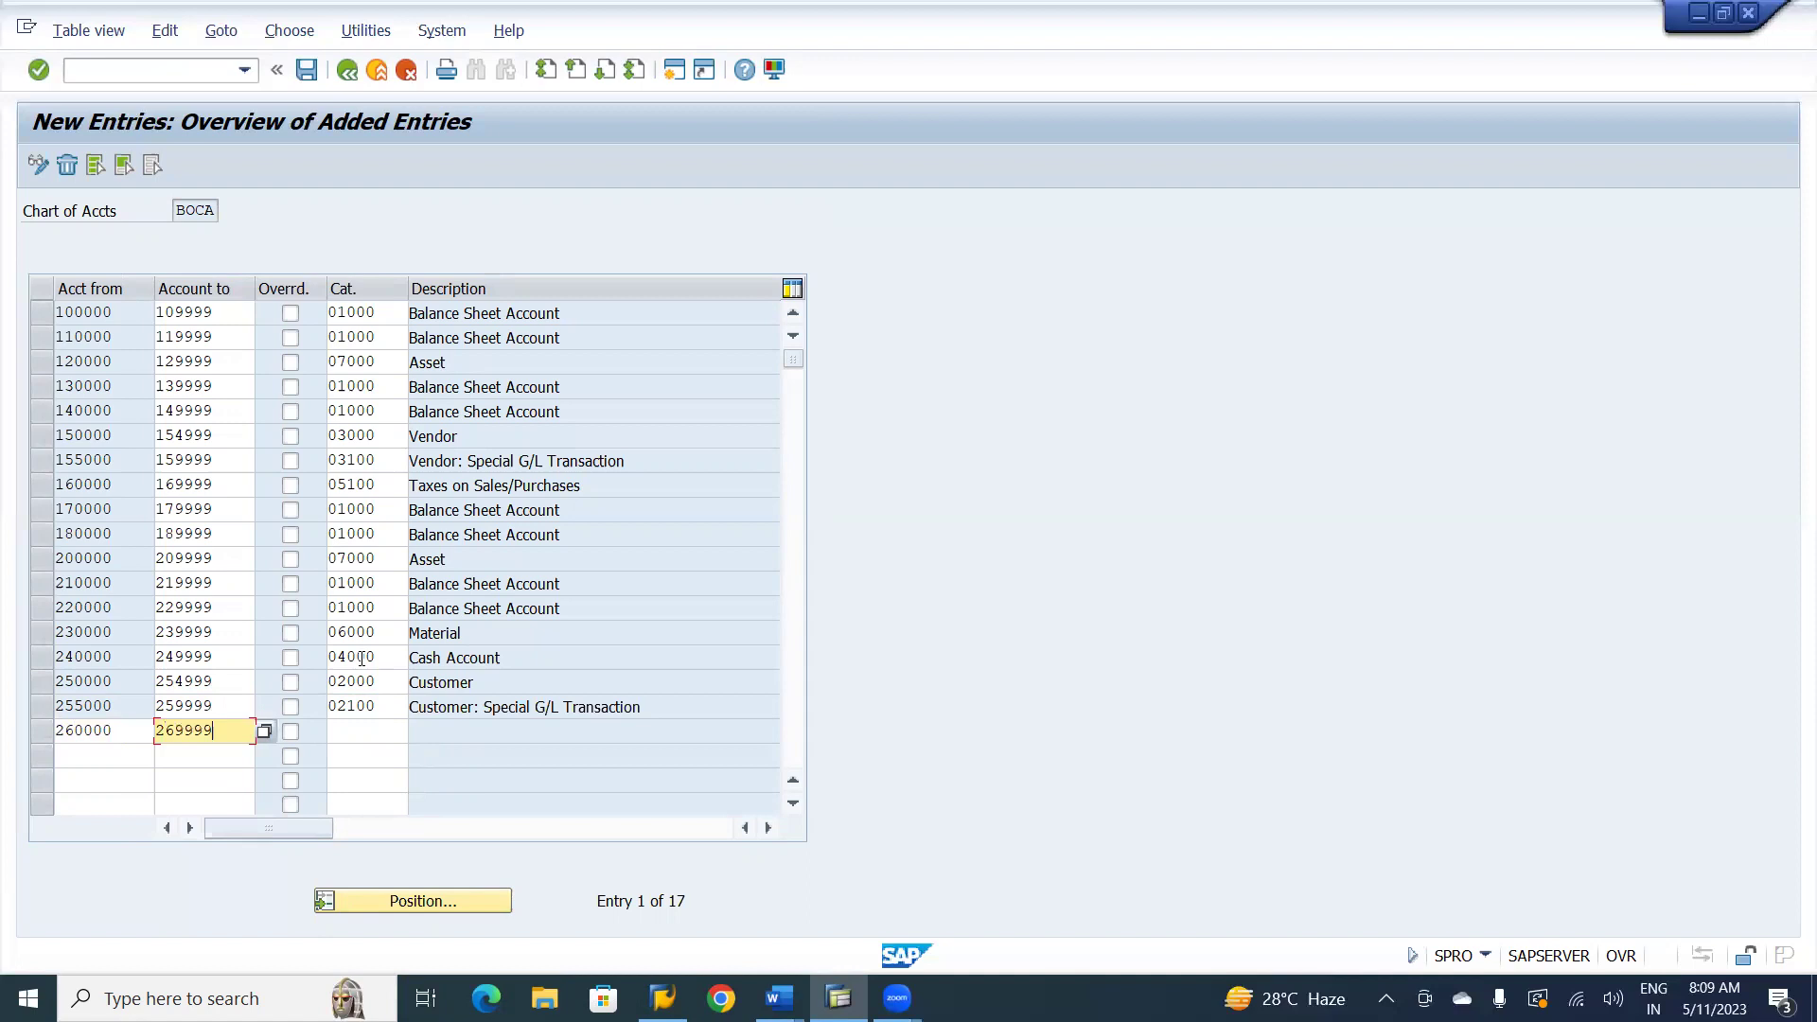
pyautogui.press('Tab')
pyautogui.press('Tab')
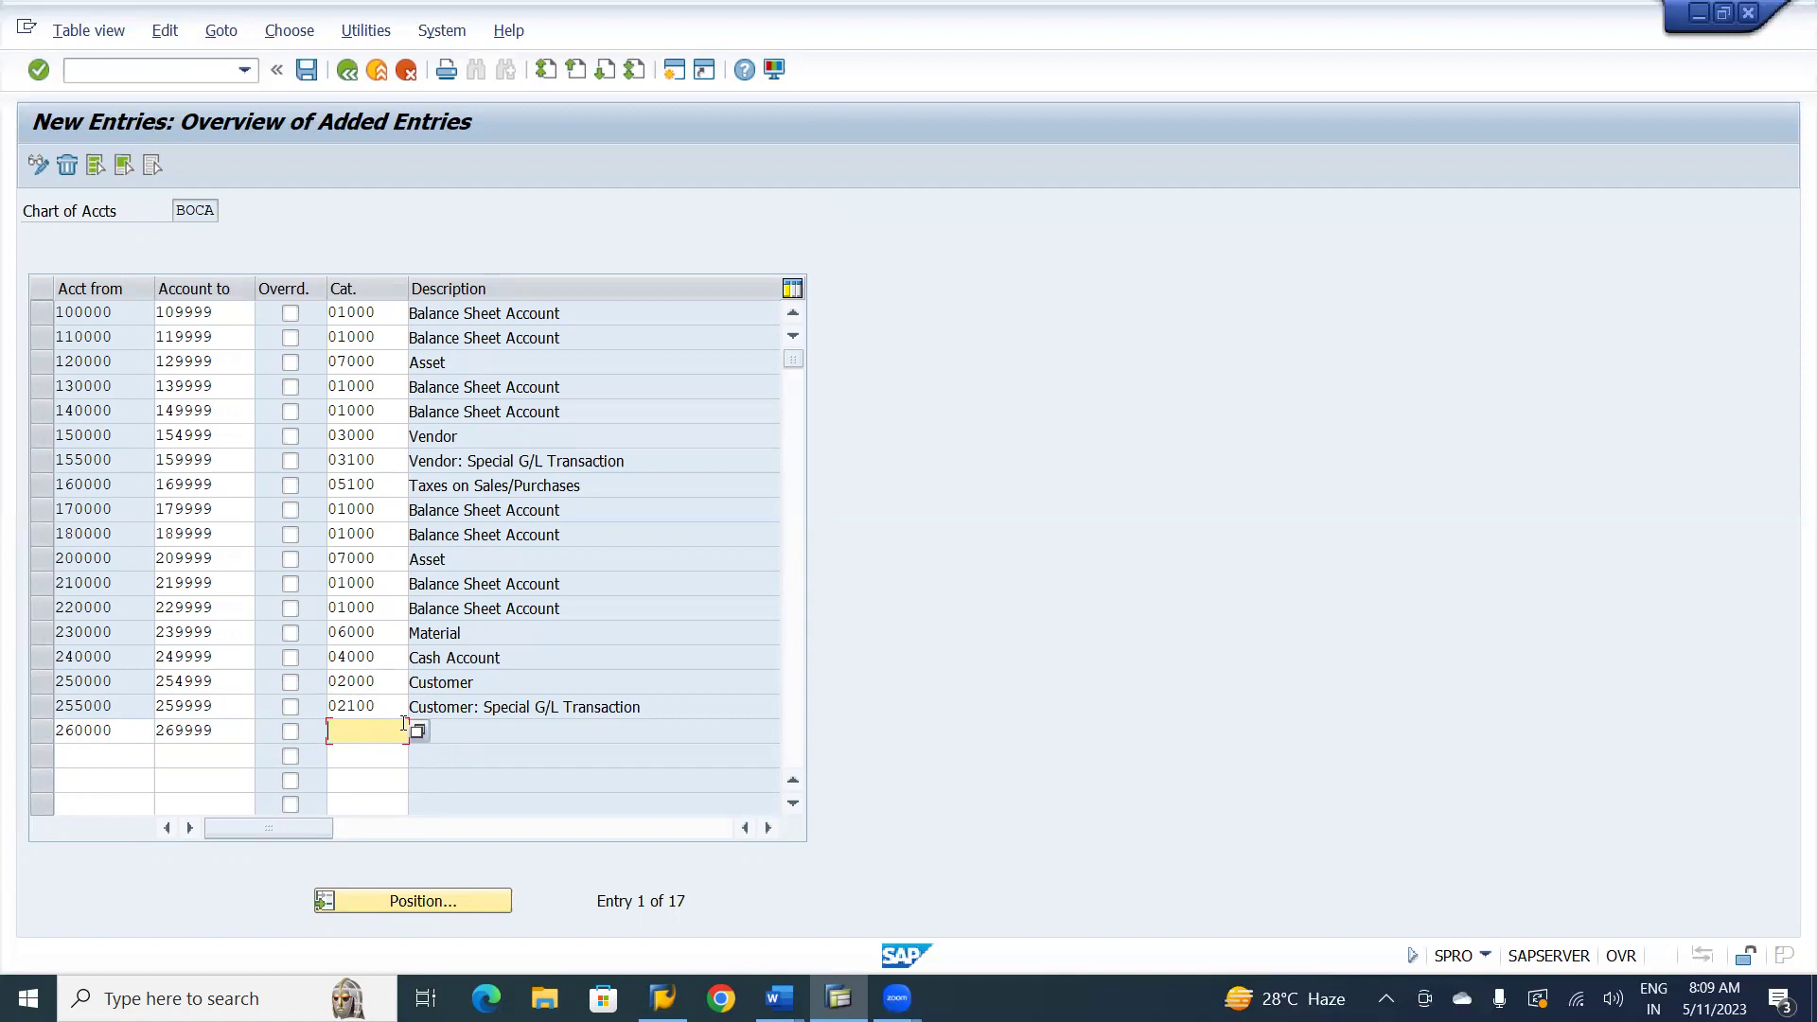
pyautogui.write('05100')
pyautogui.press('Return')
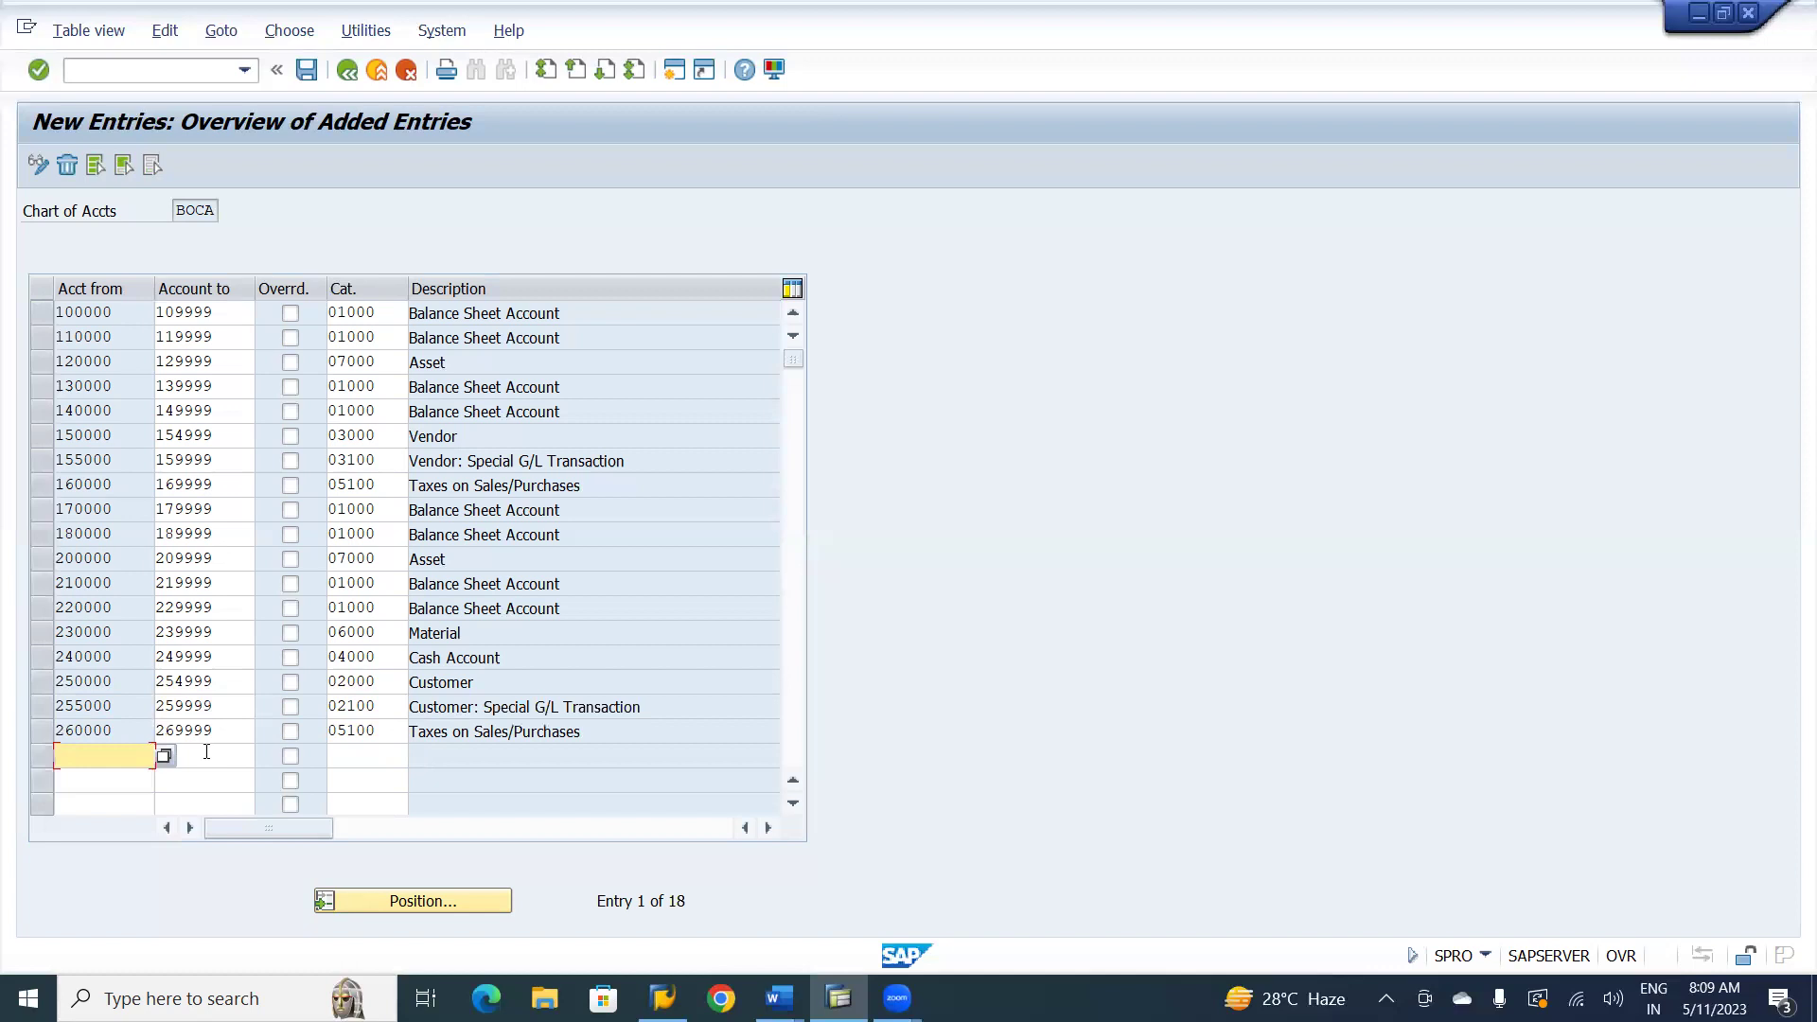
# - Add a nineteenth row classifying accounts 270000 to 279999 with item category 01000 (Balance Sheet Account)
pyautogui.write('270000')
pyautogui.click(206, 751)
pyautogui.write('27')
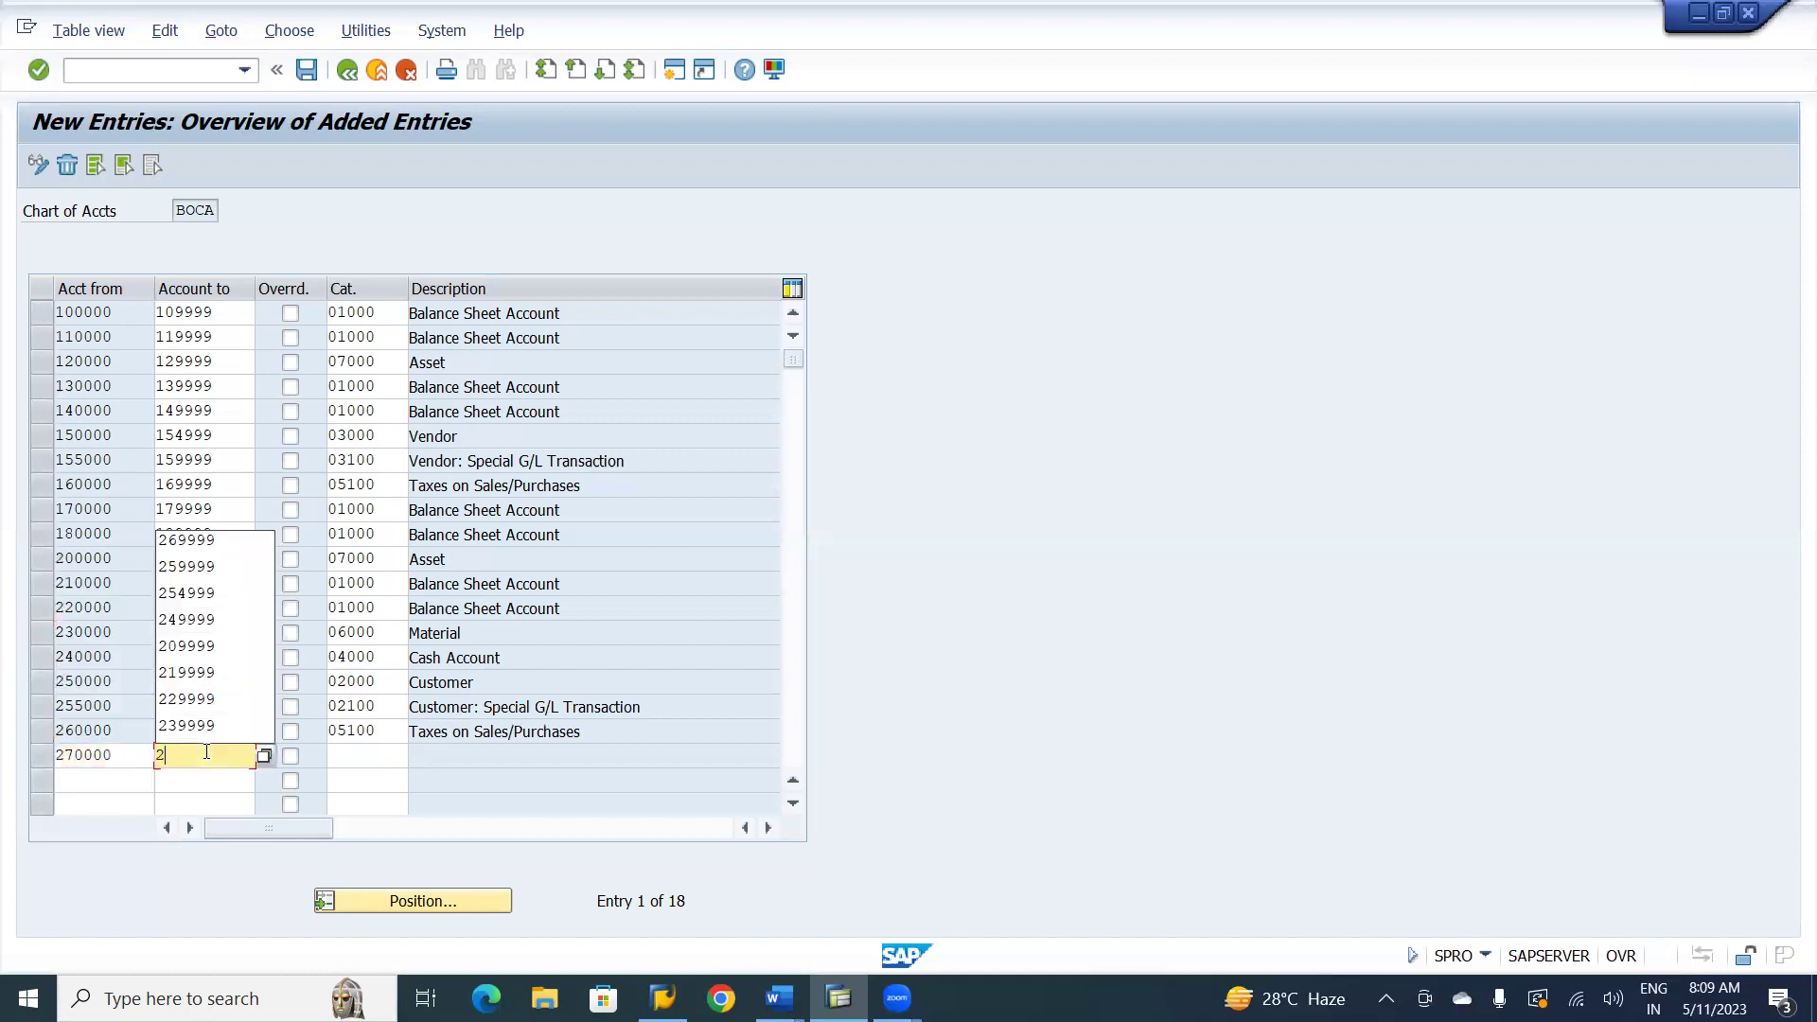
pyautogui.write('9999')
pyautogui.press('Tab')
pyautogui.press('Tab')
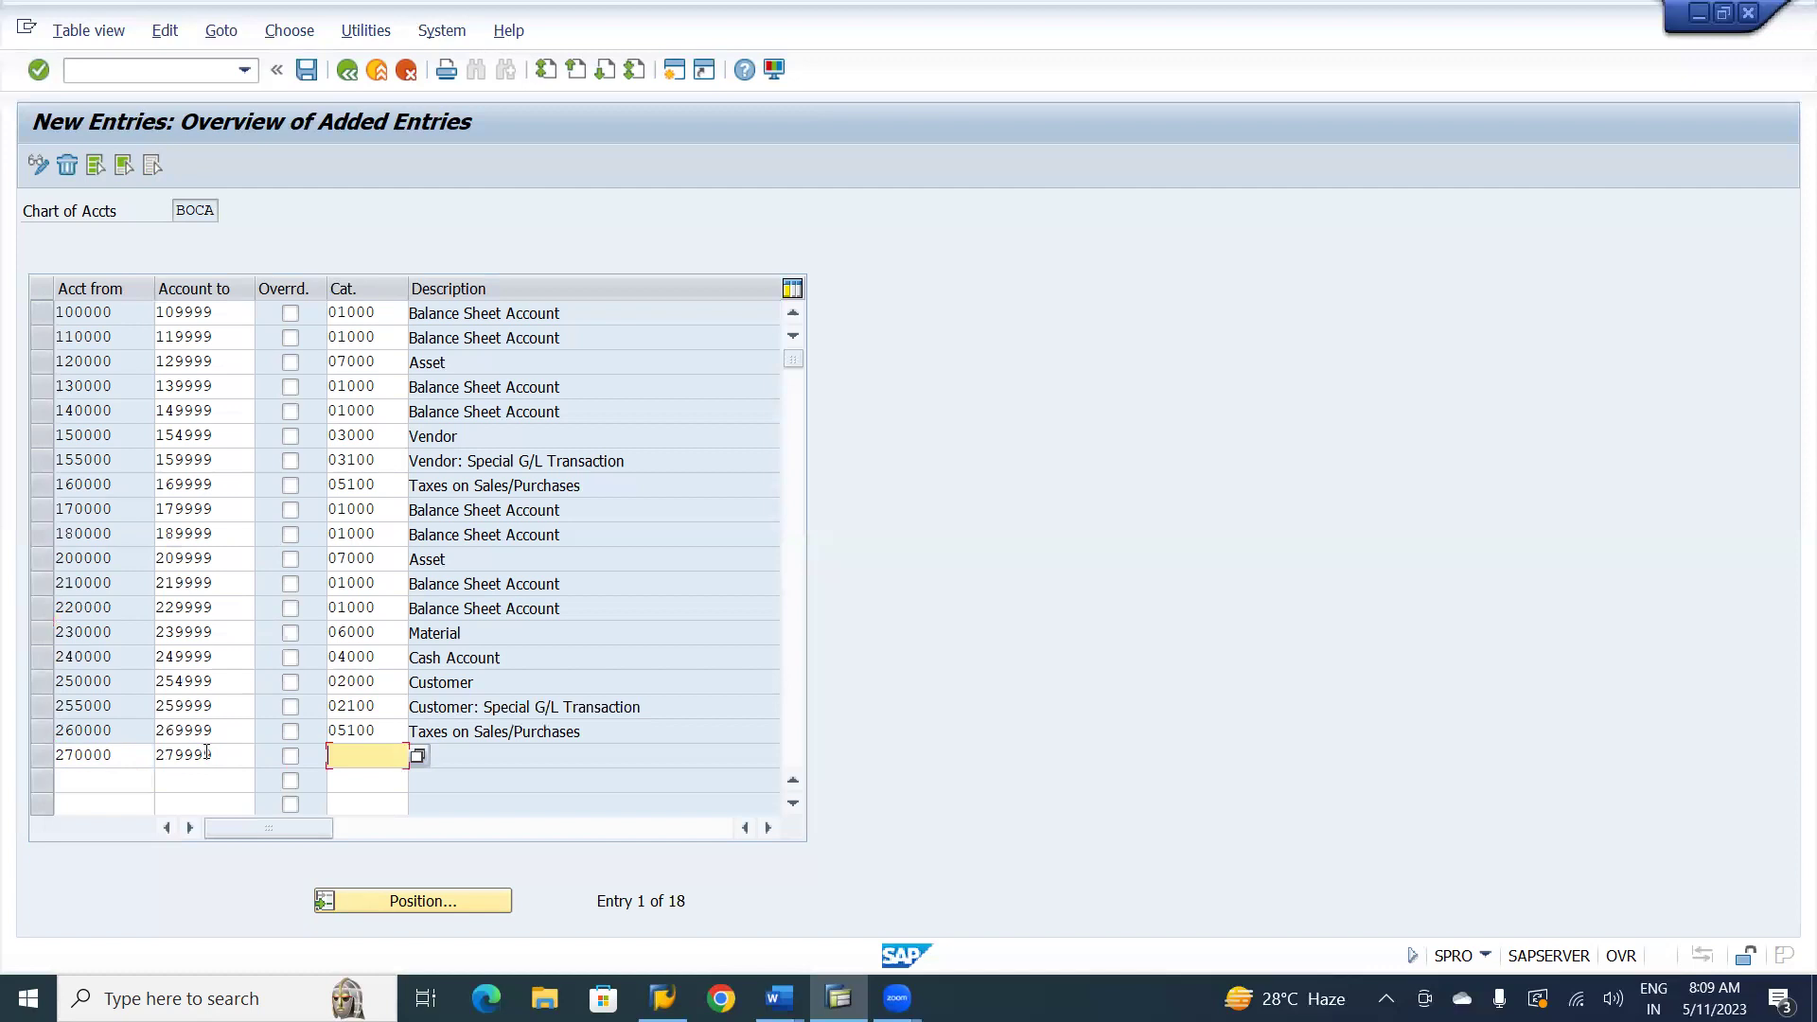
pyautogui.write('01000')
pyautogui.press('Return')
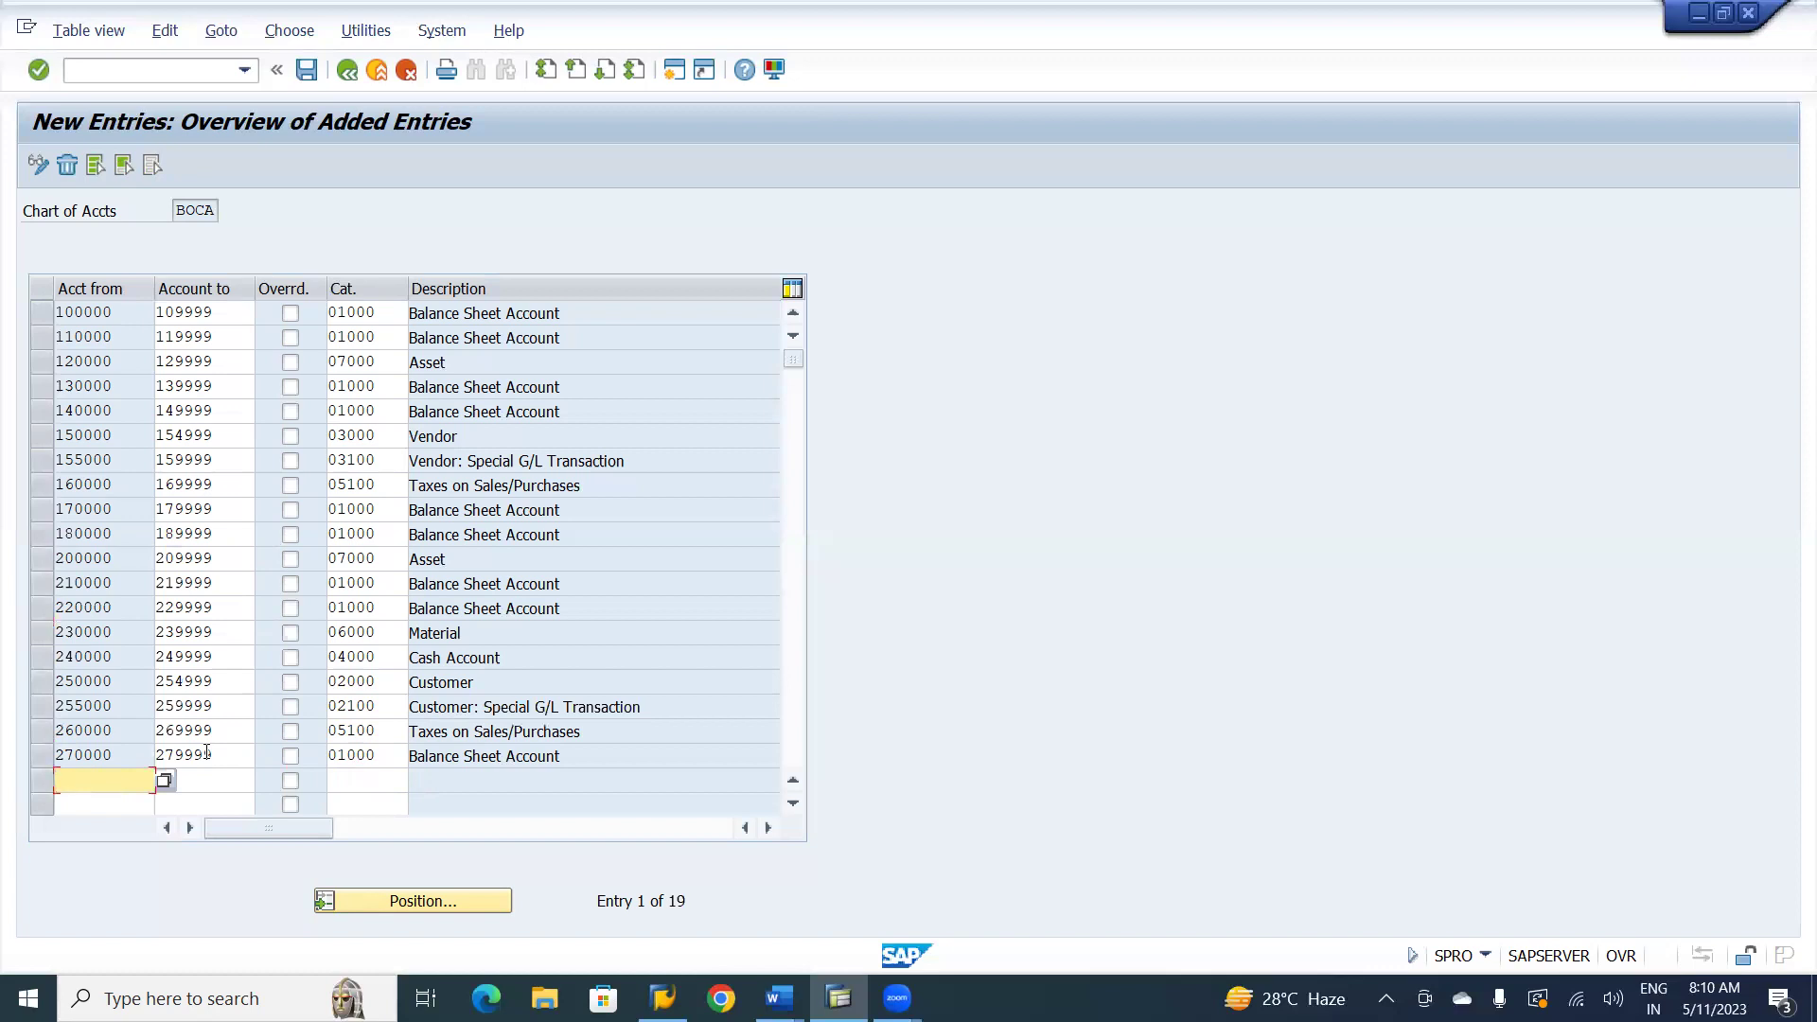
# - Add a twentieth row classifying accounts 280000 to 289999 with item category 01000 (Balance Sheet Account)
pyautogui.write('29000')
pyautogui.press('BackSpace')
pyautogui.press('BackSpace')
pyautogui.press('BackSpace')
pyautogui.press('BackSpace')
pyautogui.write('800')
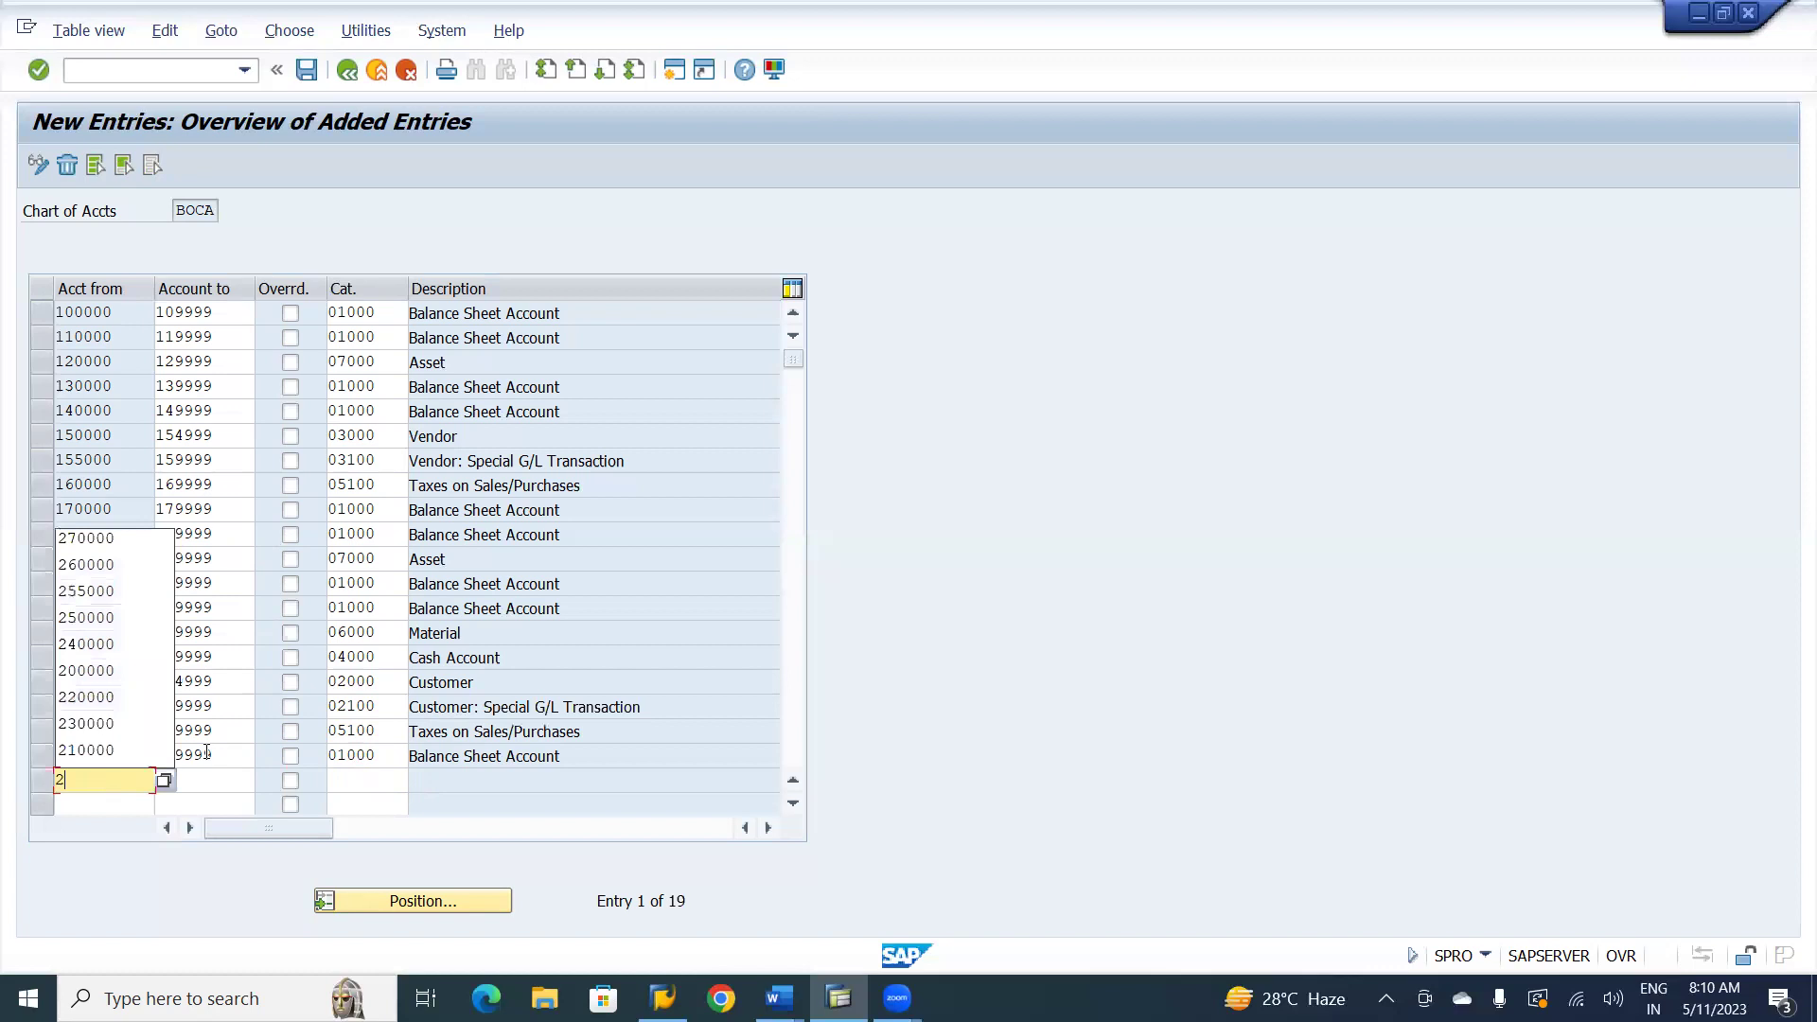
pyautogui.write('000')
pyautogui.press('Tab')
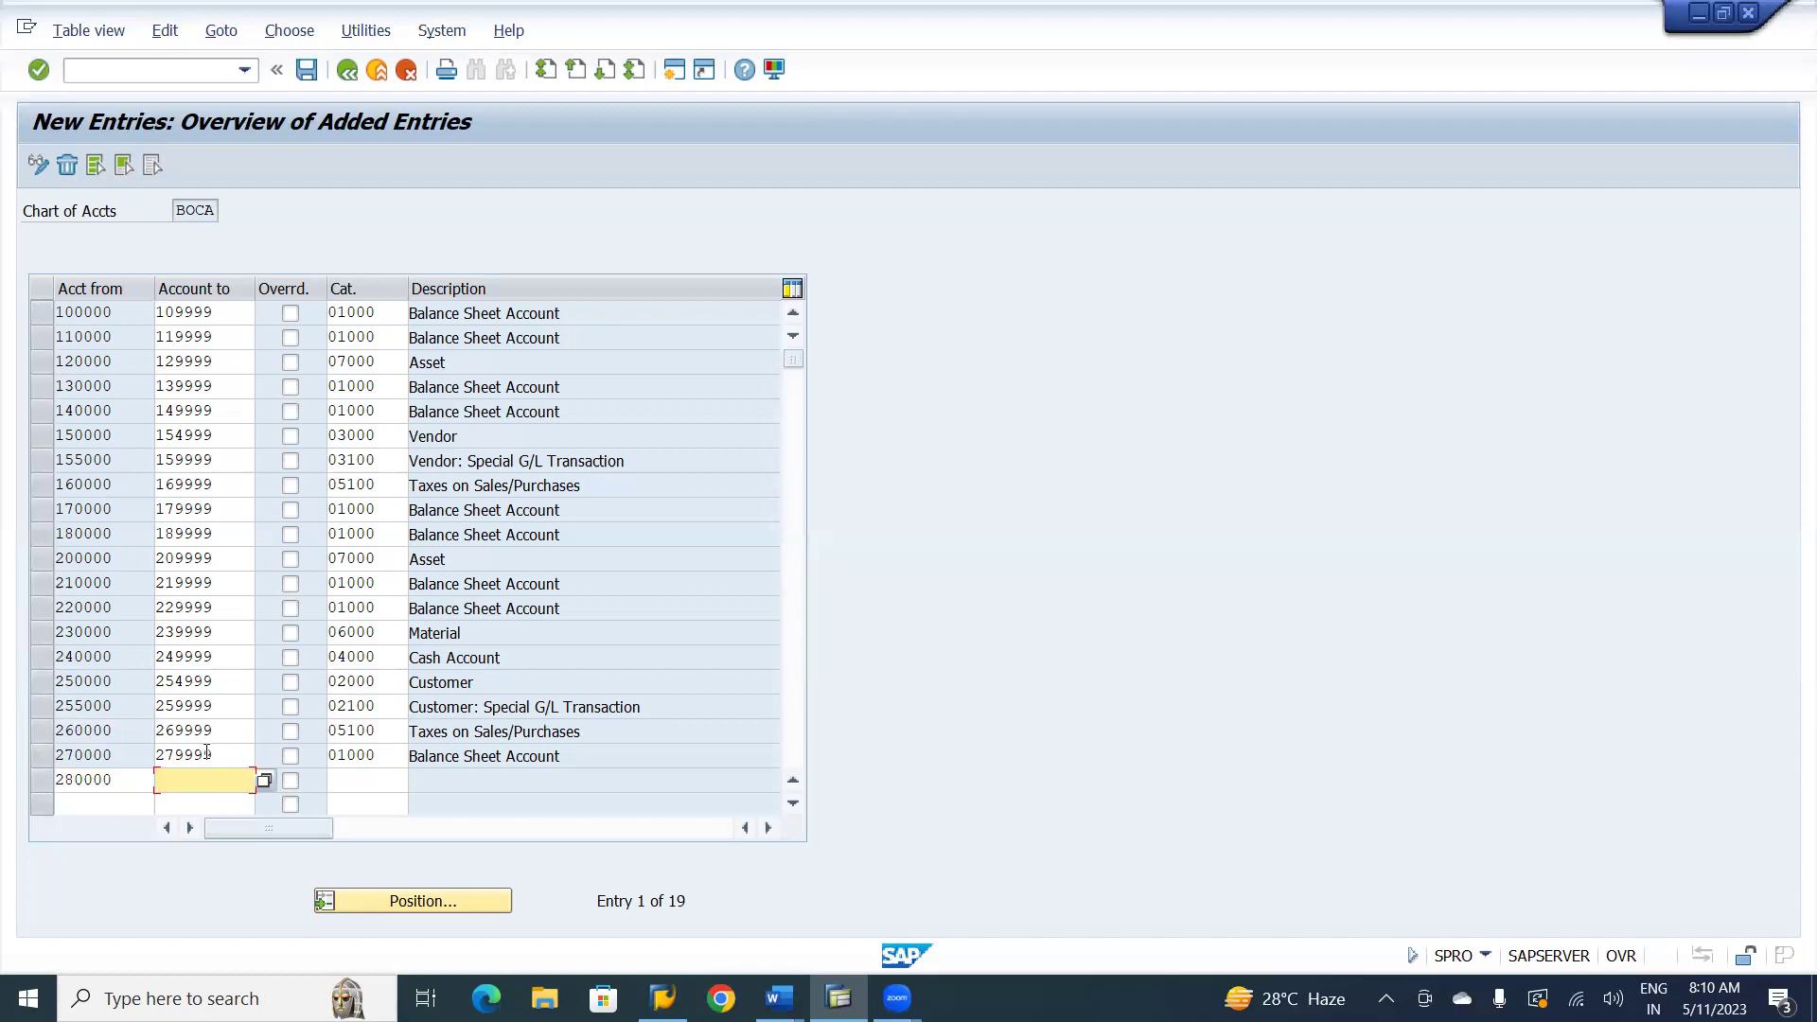
pyautogui.write('289999')
pyautogui.press('Tab')
pyautogui.write('01000')
pyautogui.press('Return')
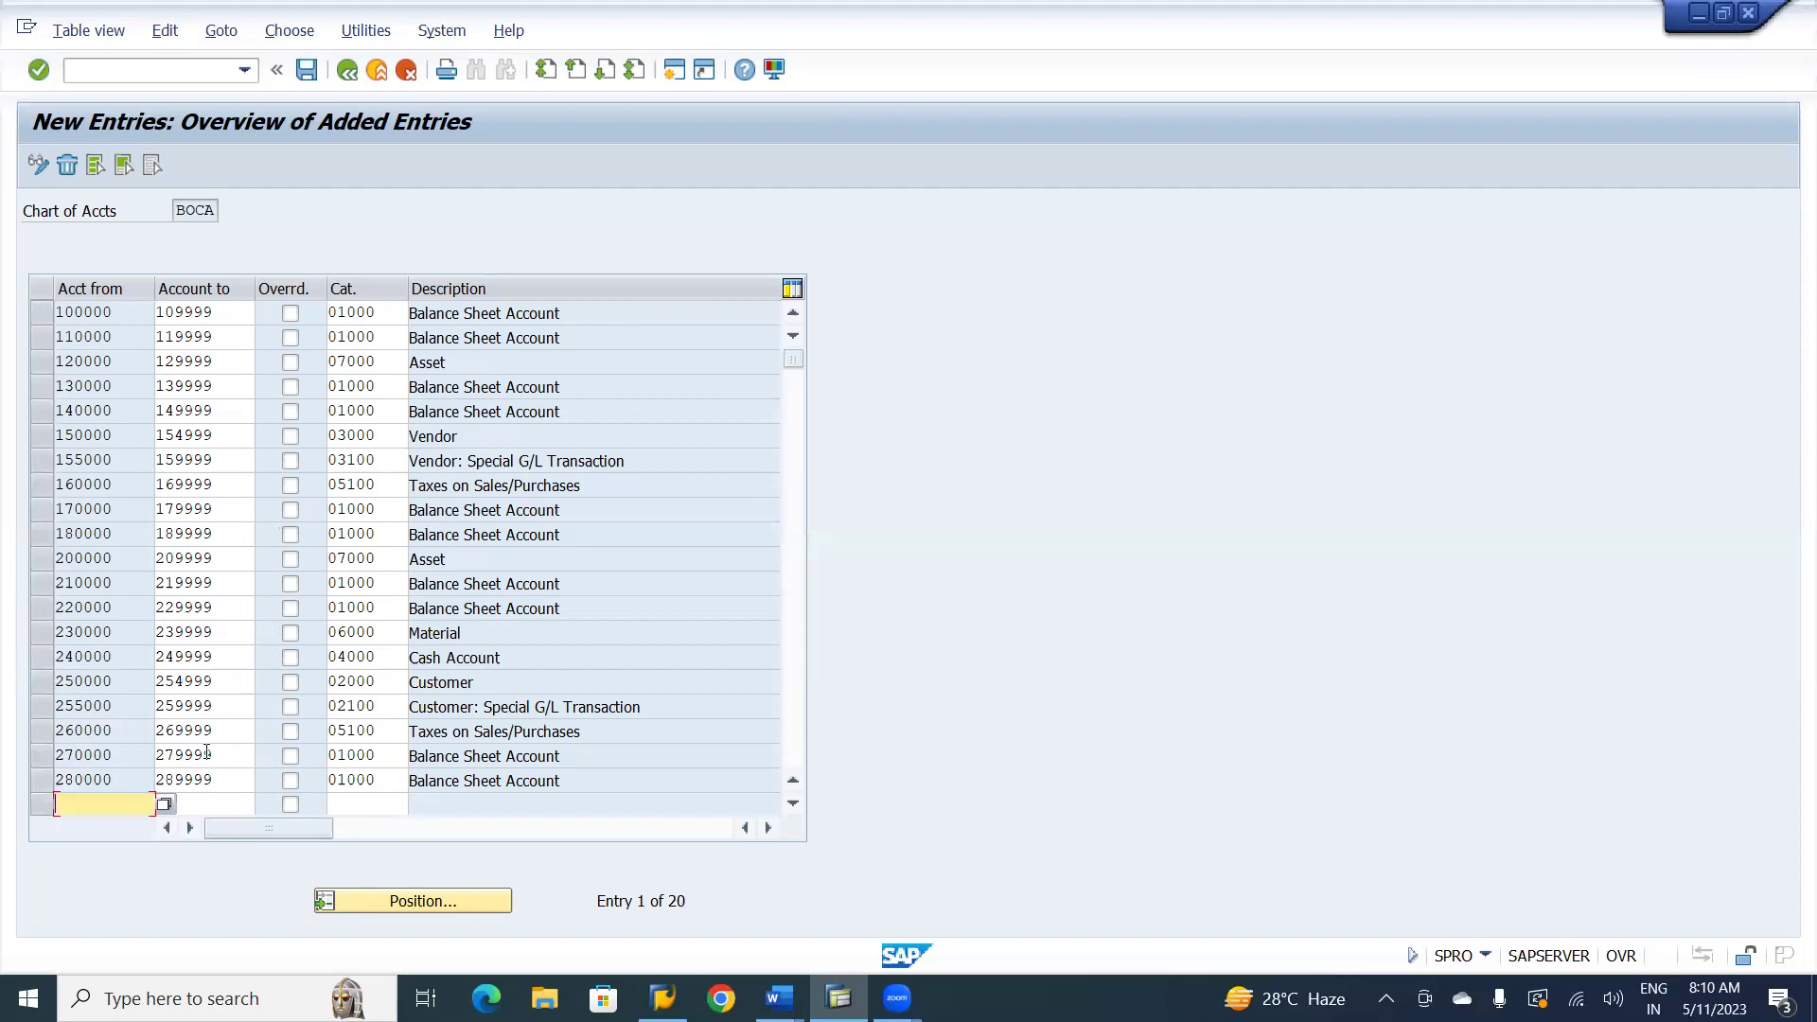
# - Add a twenty-first row classifying accounts 300000 to 309999 with item category 30000 (Revenue) and confirm the entries
pyautogui.write('300000')
pyautogui.press('Tab')
pyautogui.write('3')
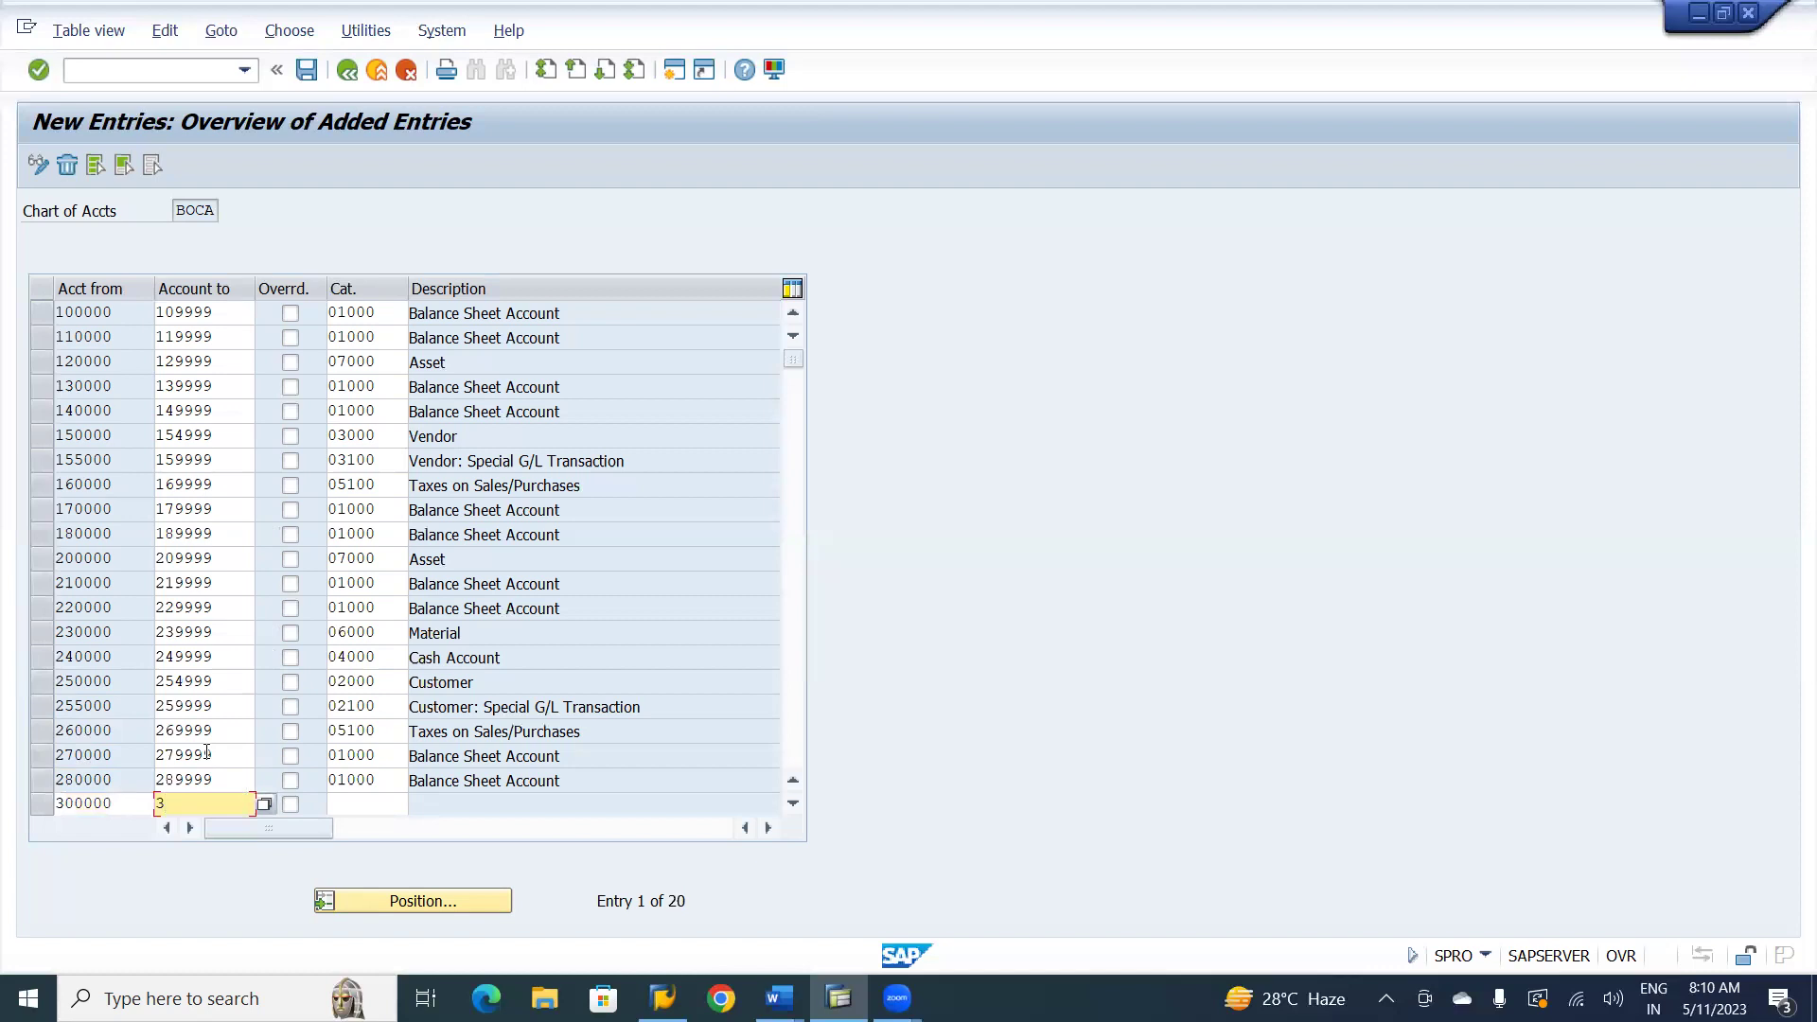
pyautogui.write('09999')
pyautogui.press('Tab')
pyautogui.press('Tab')
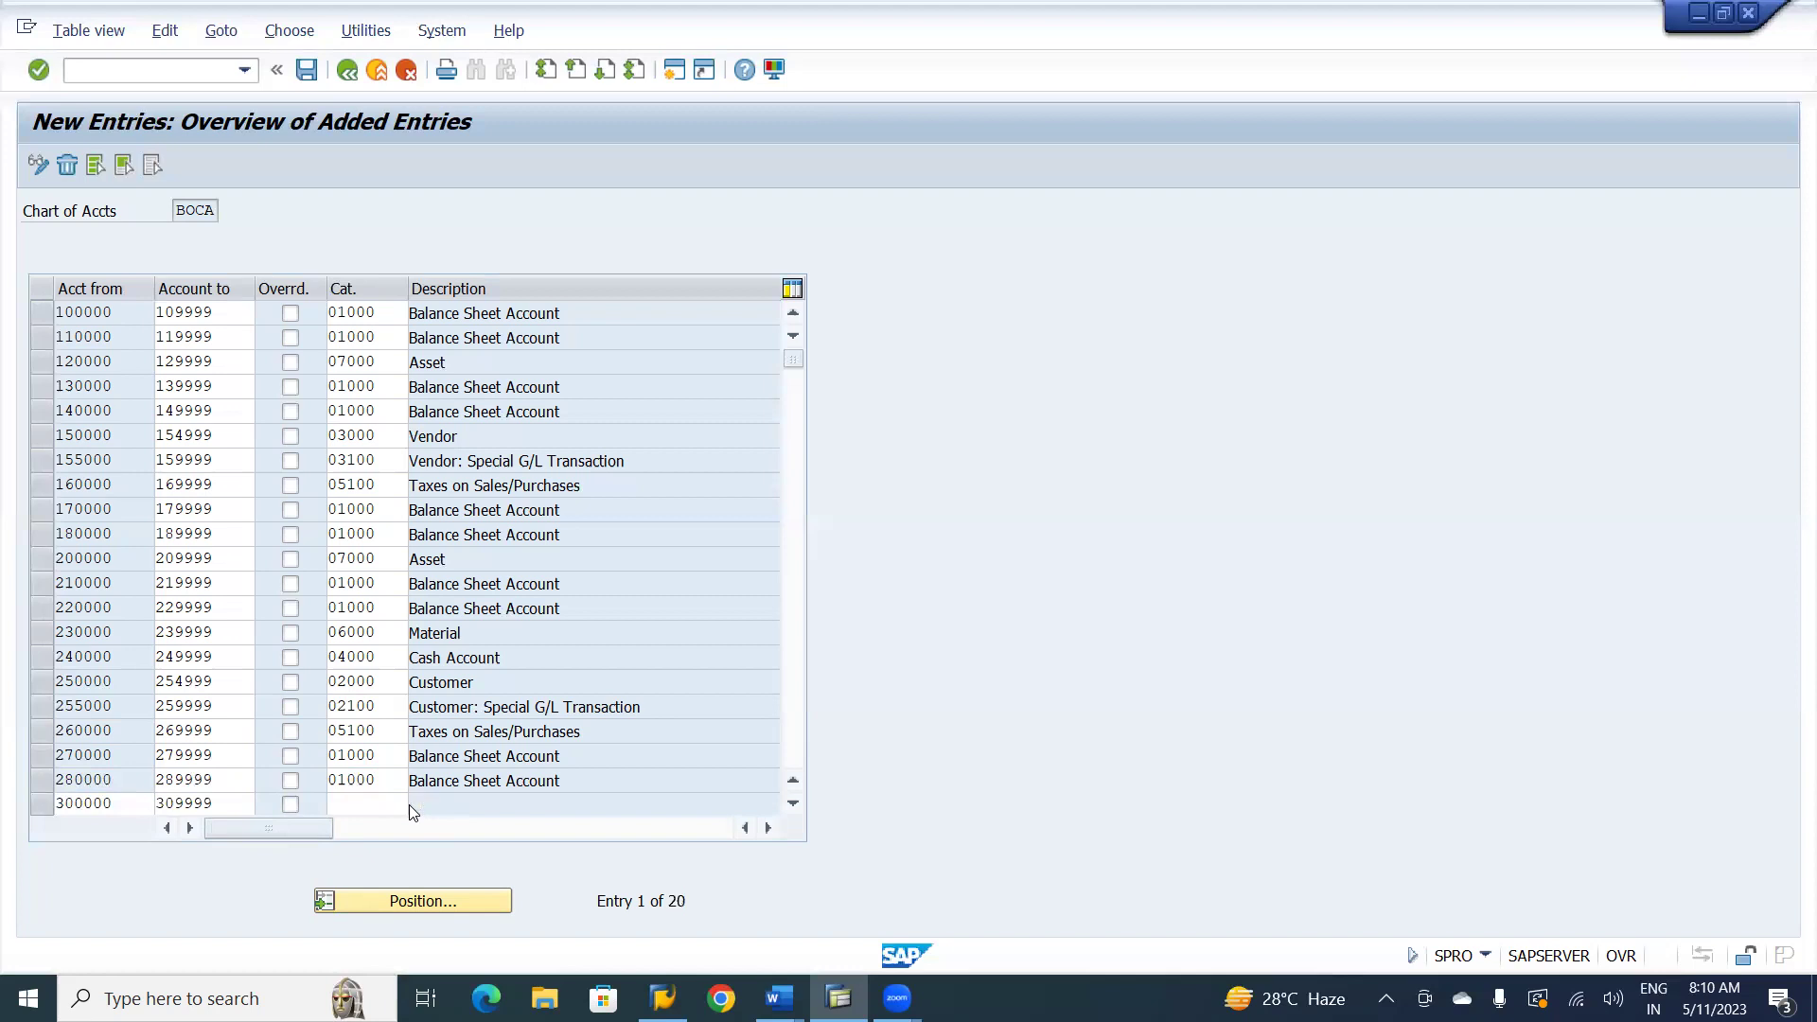
pyautogui.press('F4')
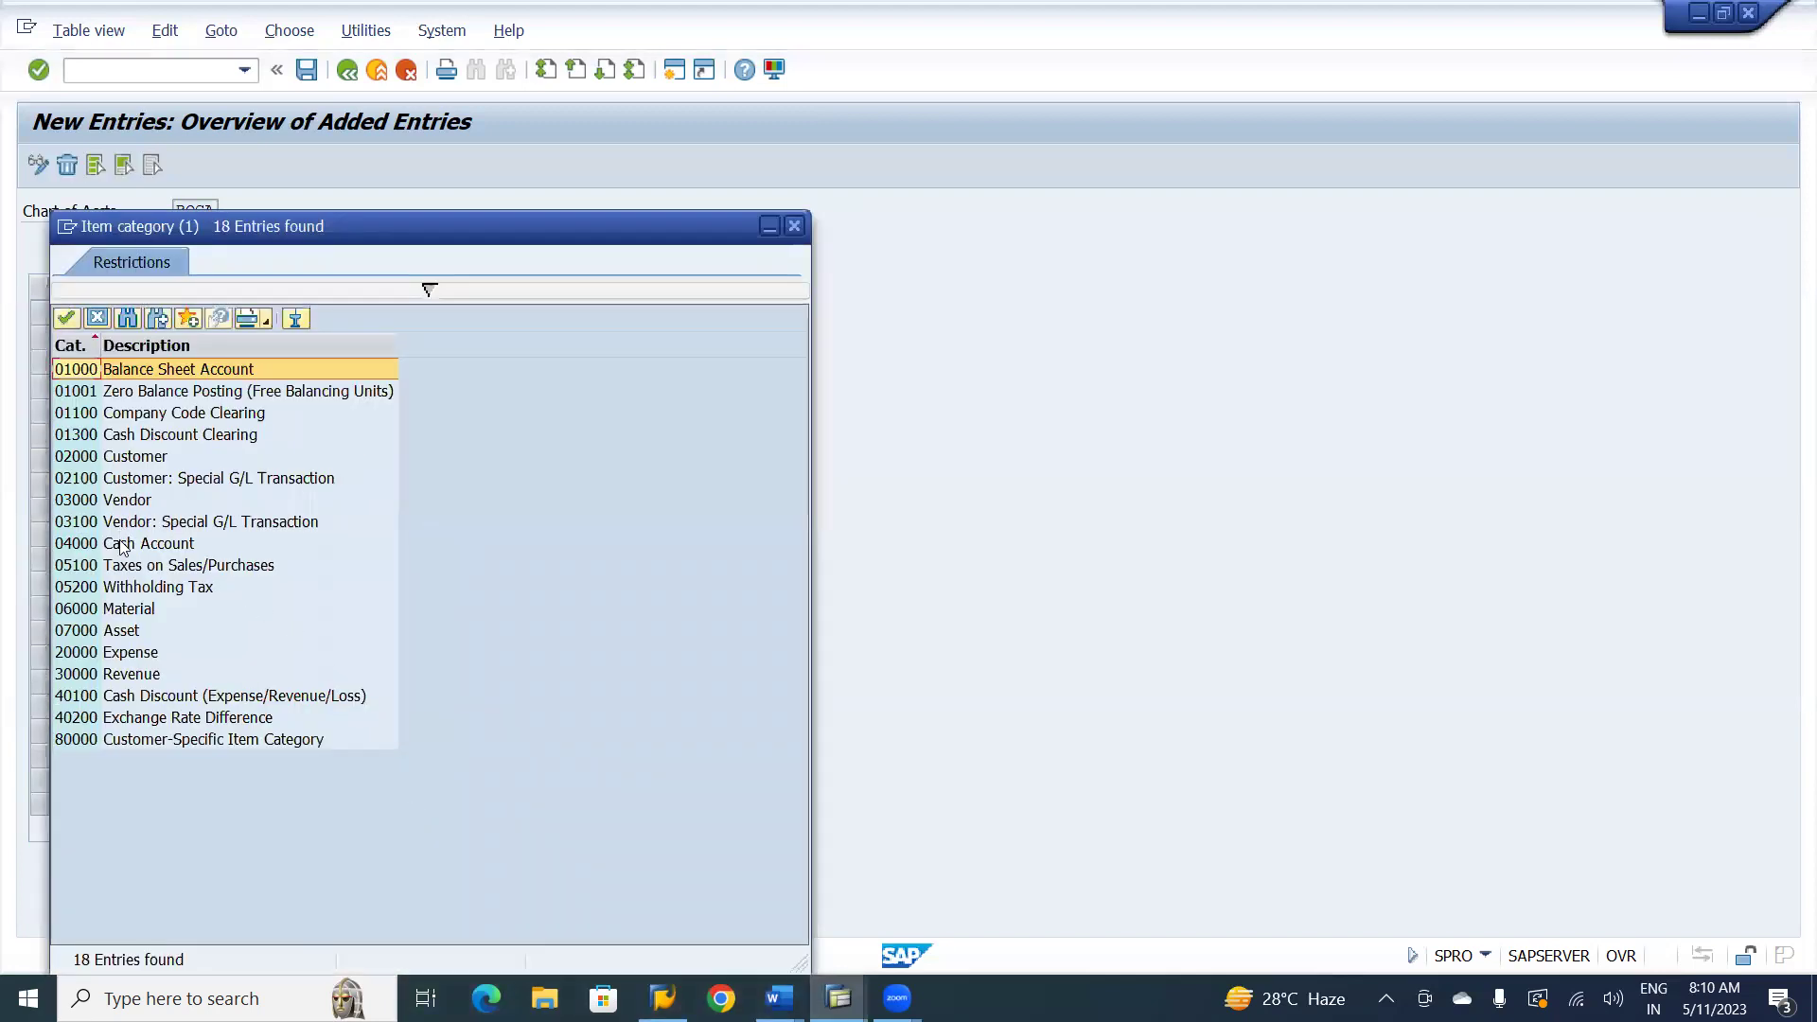
pyautogui.click(113, 672)
pyautogui.doubleClick(113, 672)
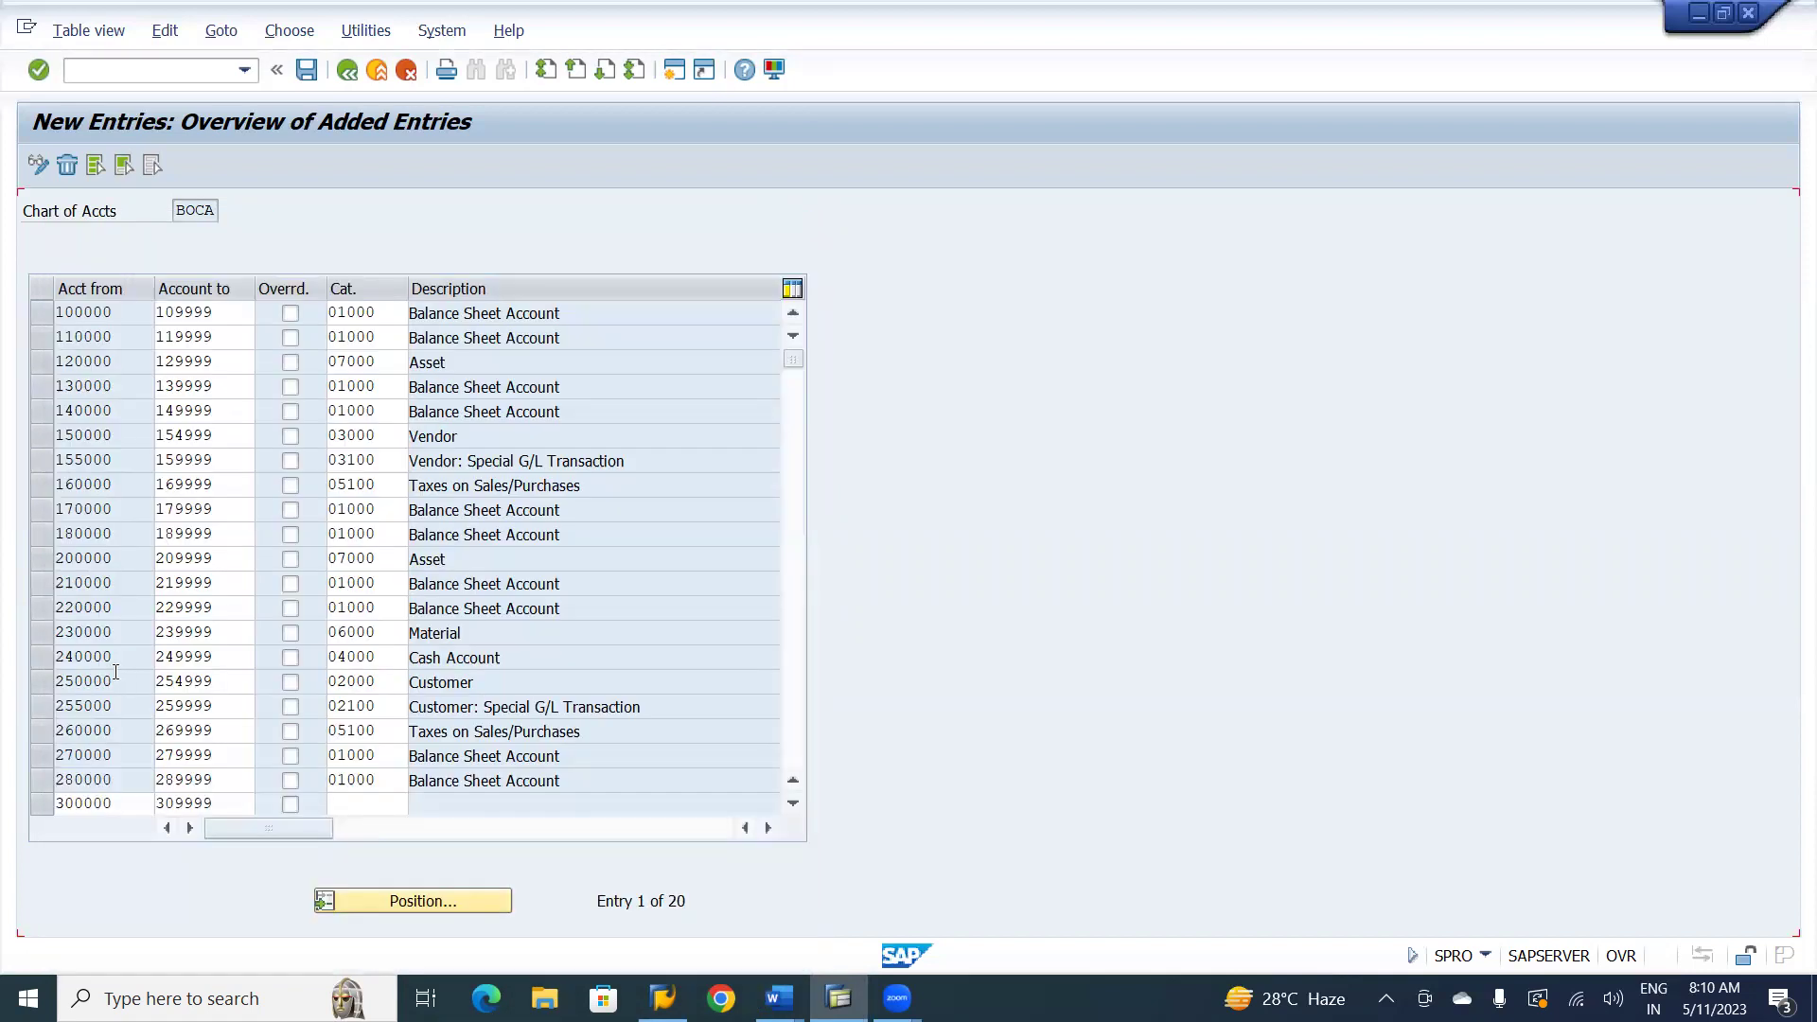
pyautogui.press('Return')
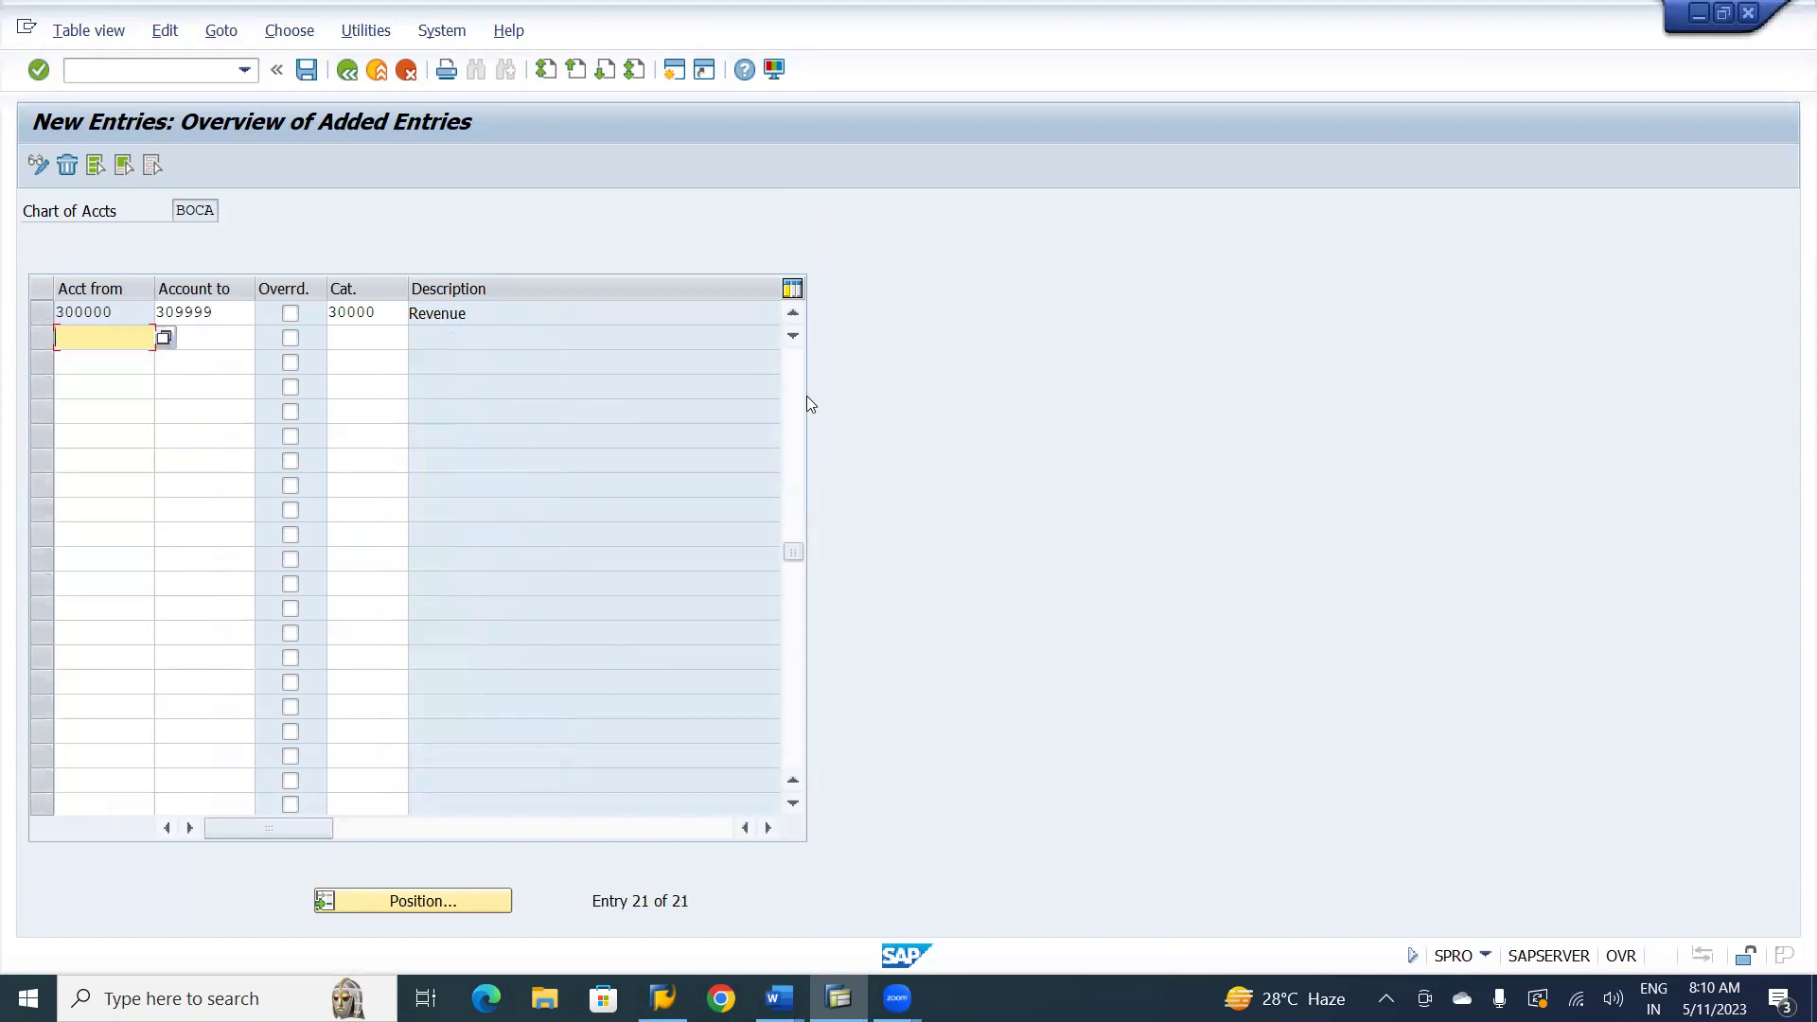
# - Review the account ranges and item categories entered above the 300000 to 309999 row
pyautogui.click(793, 316)
pyautogui.click(793, 316)
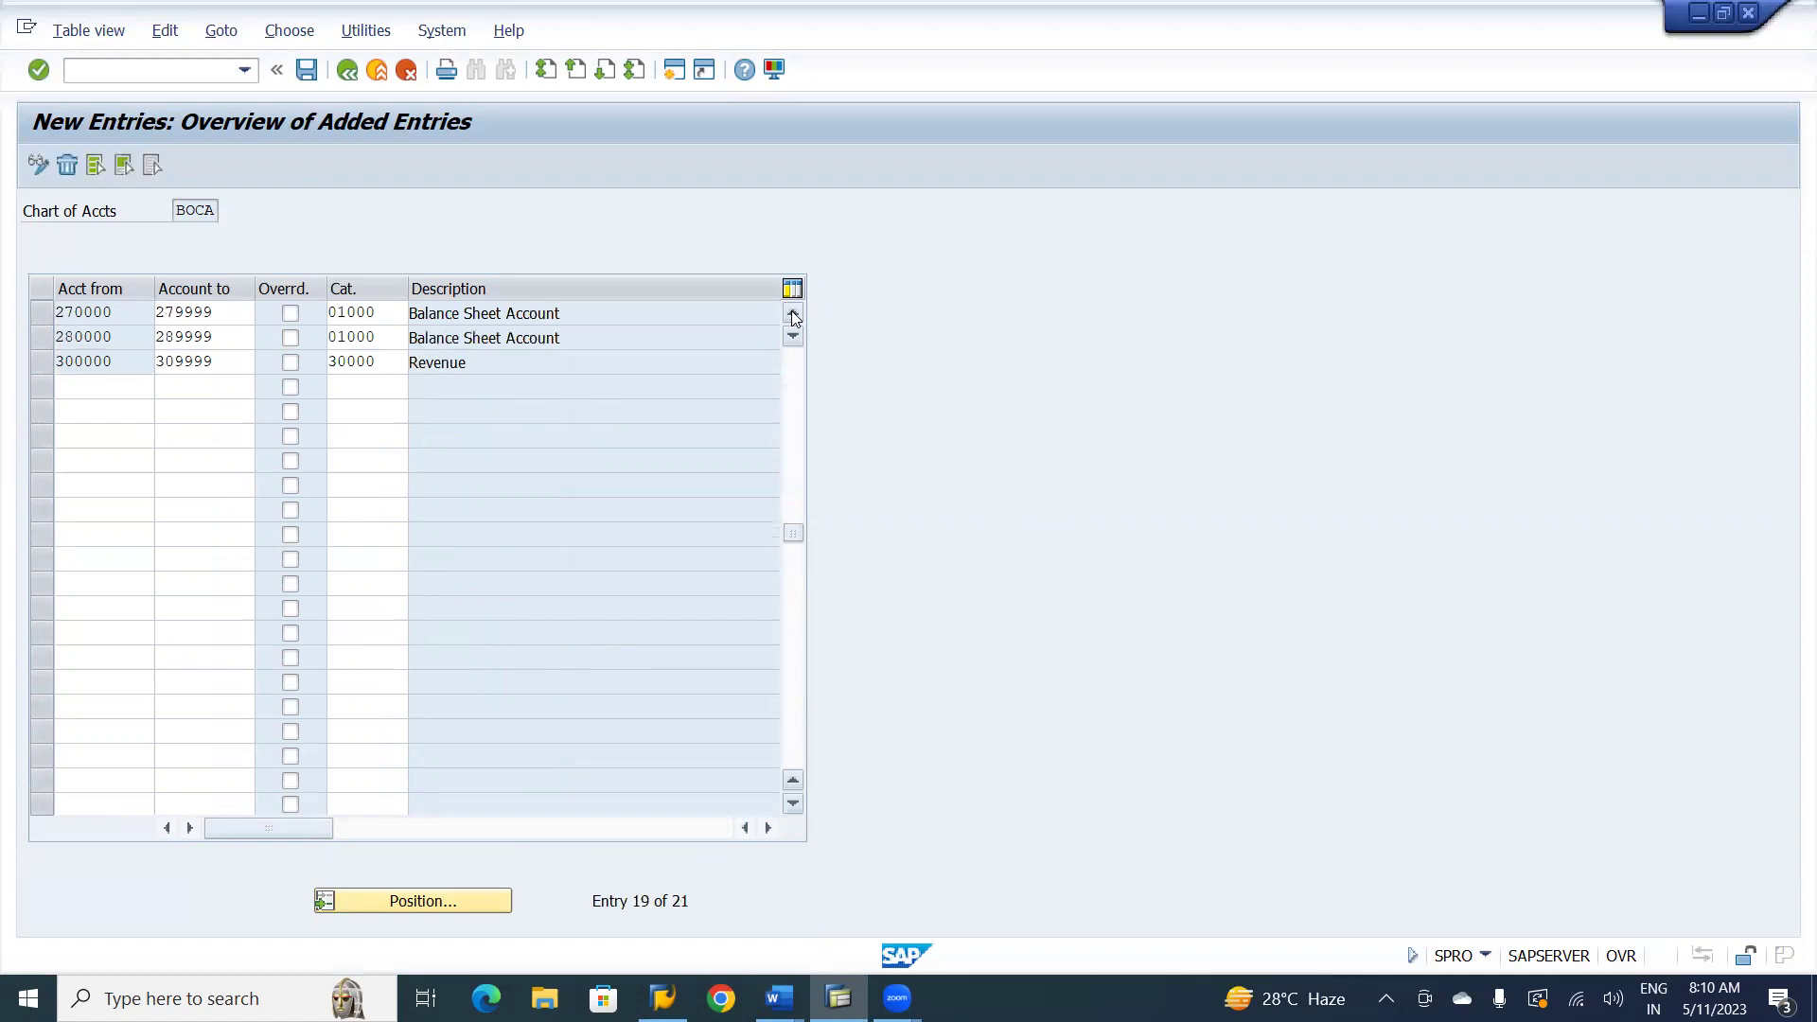
pyautogui.click(793, 316)
pyautogui.click(793, 316)
pyautogui.click(793, 316)
pyautogui.click(793, 316)
pyautogui.click(793, 316)
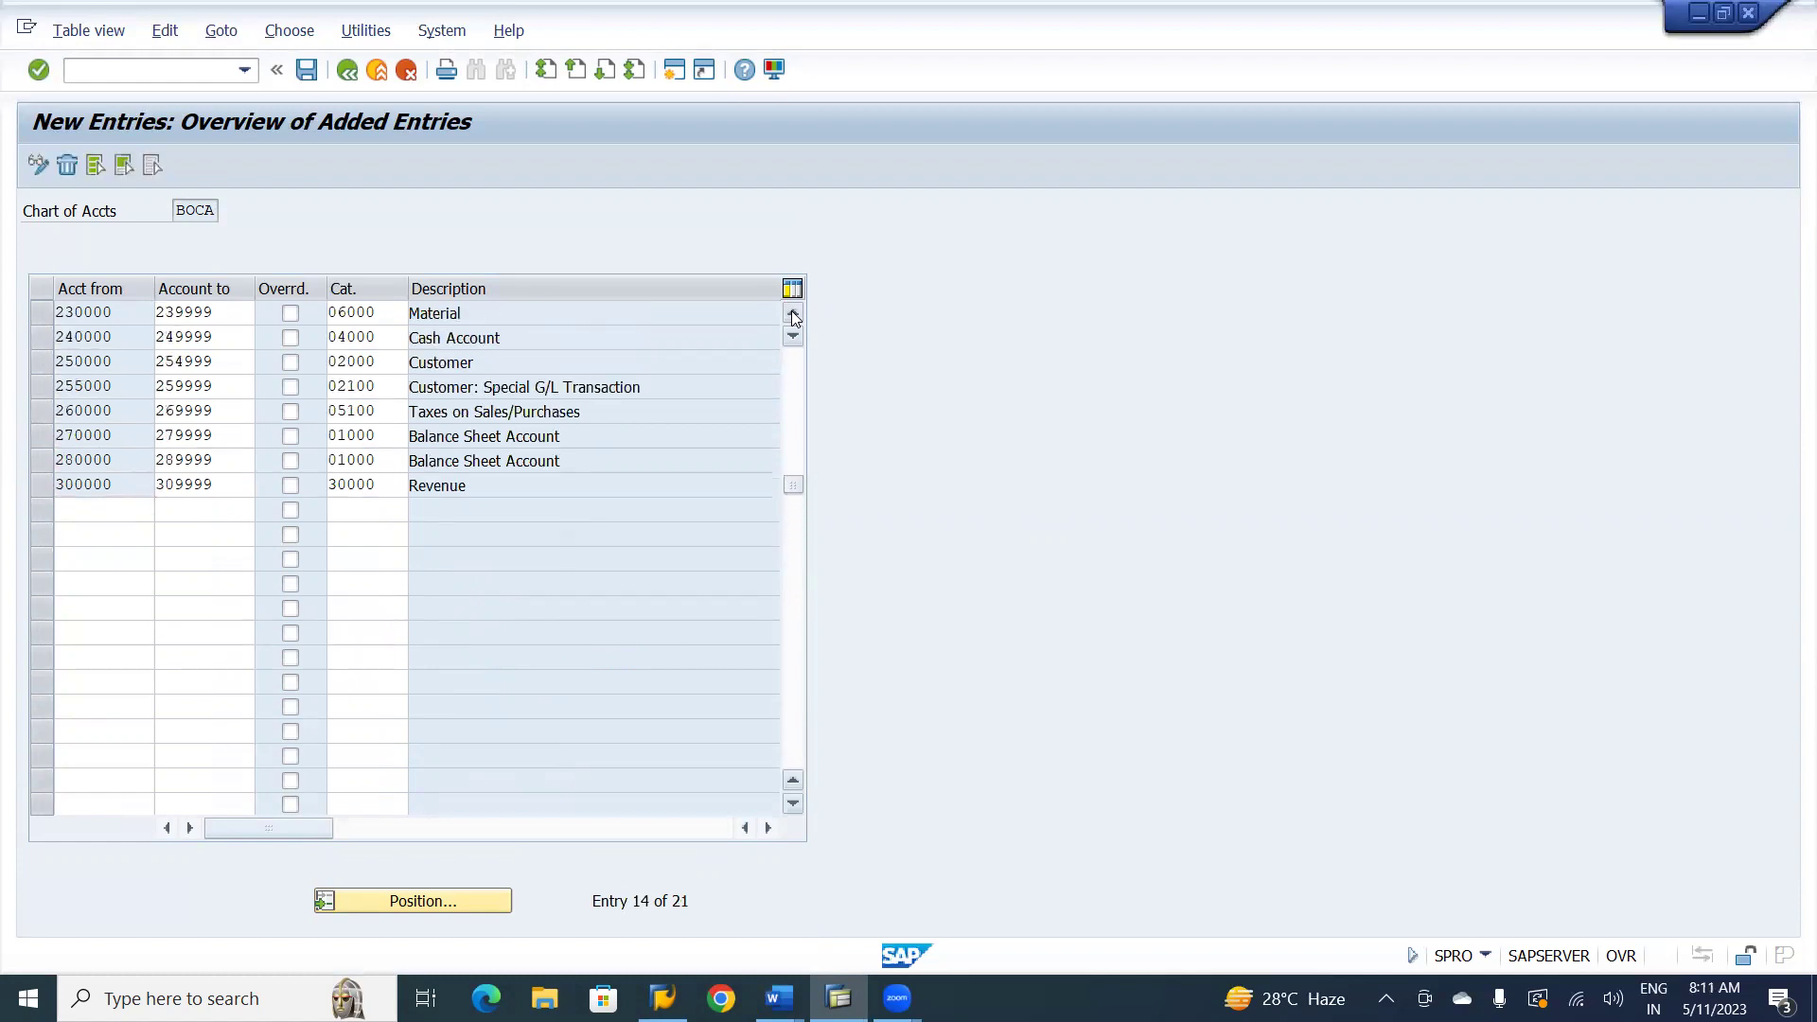
pyautogui.click(793, 316)
pyautogui.click(793, 316)
pyautogui.click(793, 316)
pyautogui.click(793, 316)
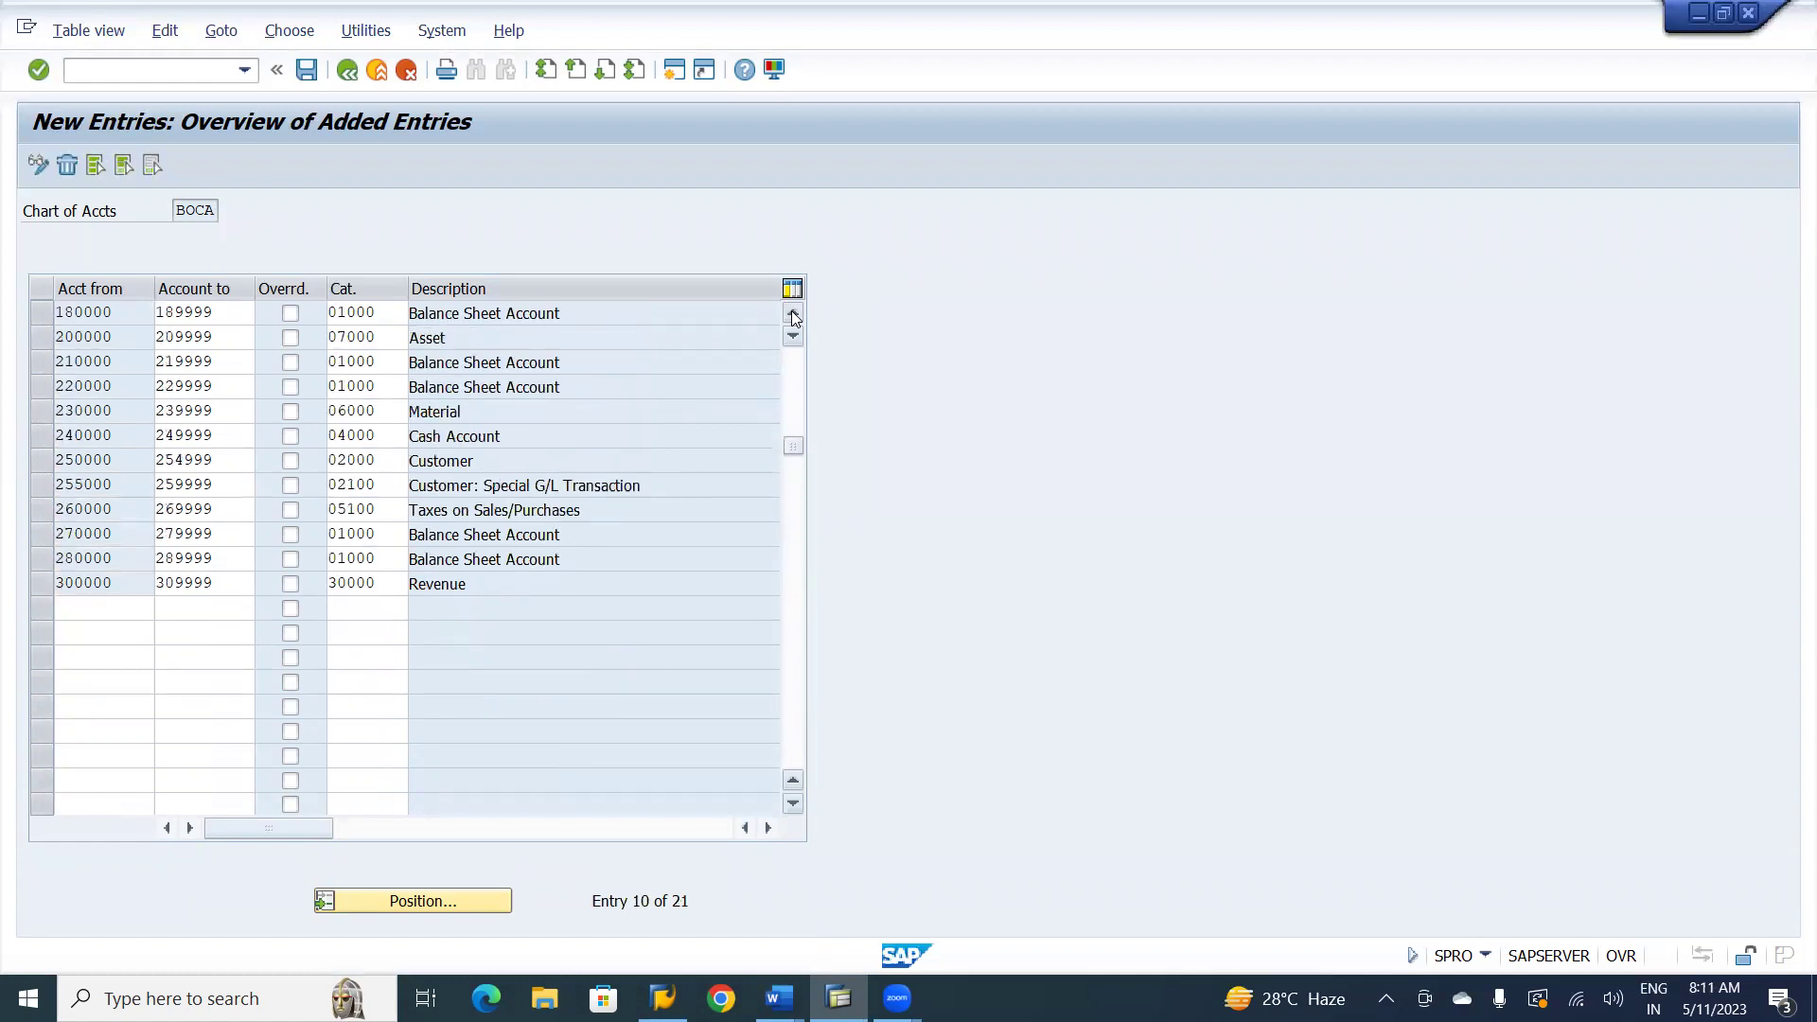
# - Review the classified account ranges and their item categories back to the first row, 100000 to 109999
pyautogui.click(793, 316)
pyautogui.click(793, 317)
pyautogui.click(793, 316)
pyautogui.click(793, 316)
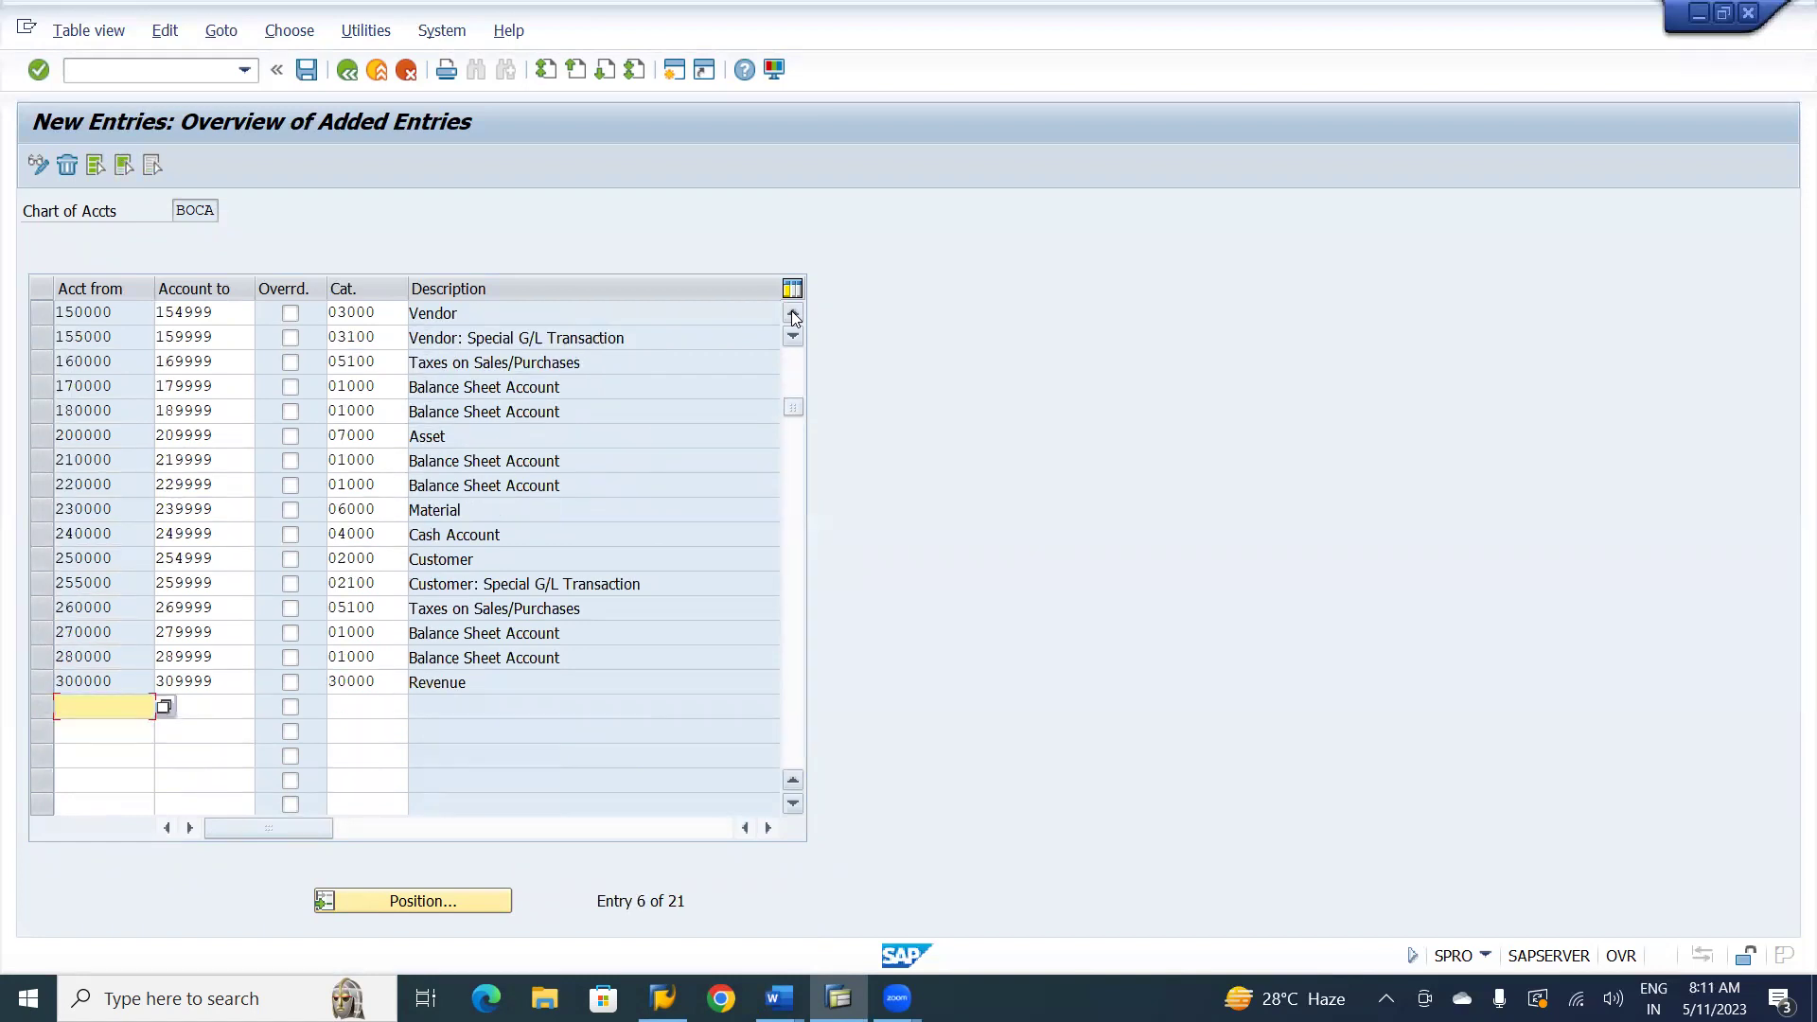
pyautogui.click(793, 316)
pyautogui.click(793, 316)
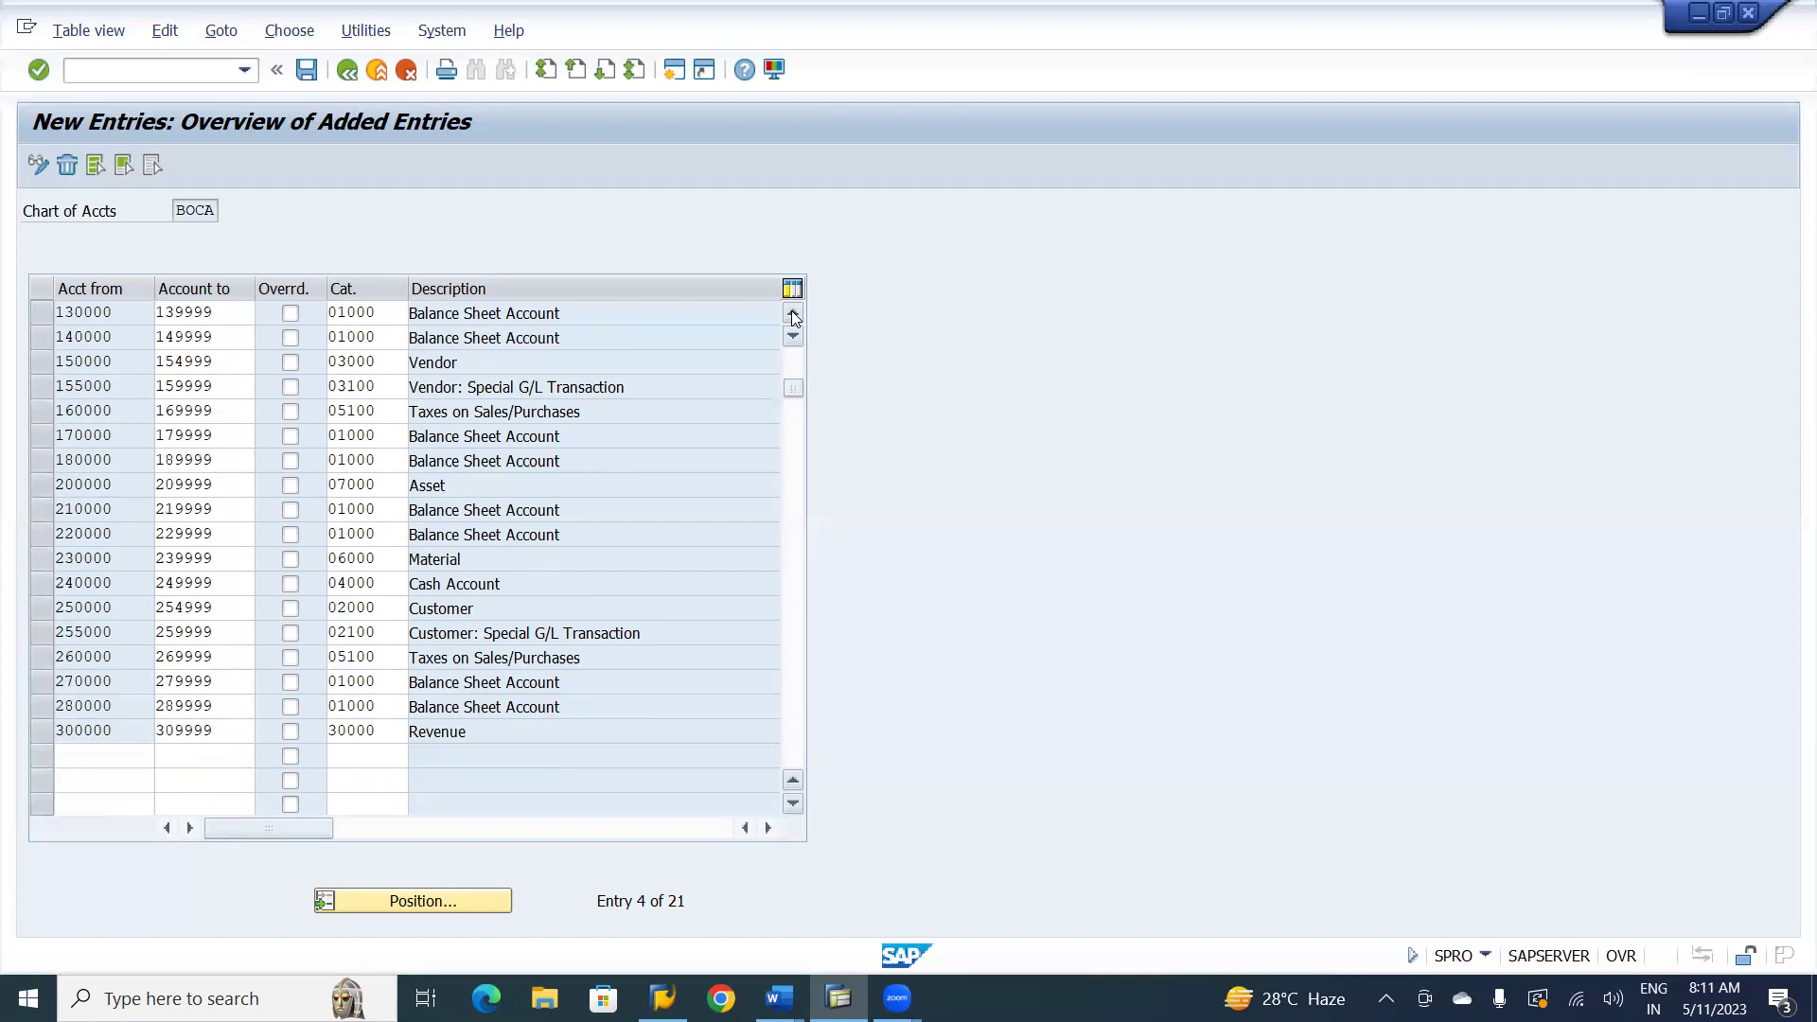
pyautogui.click(793, 316)
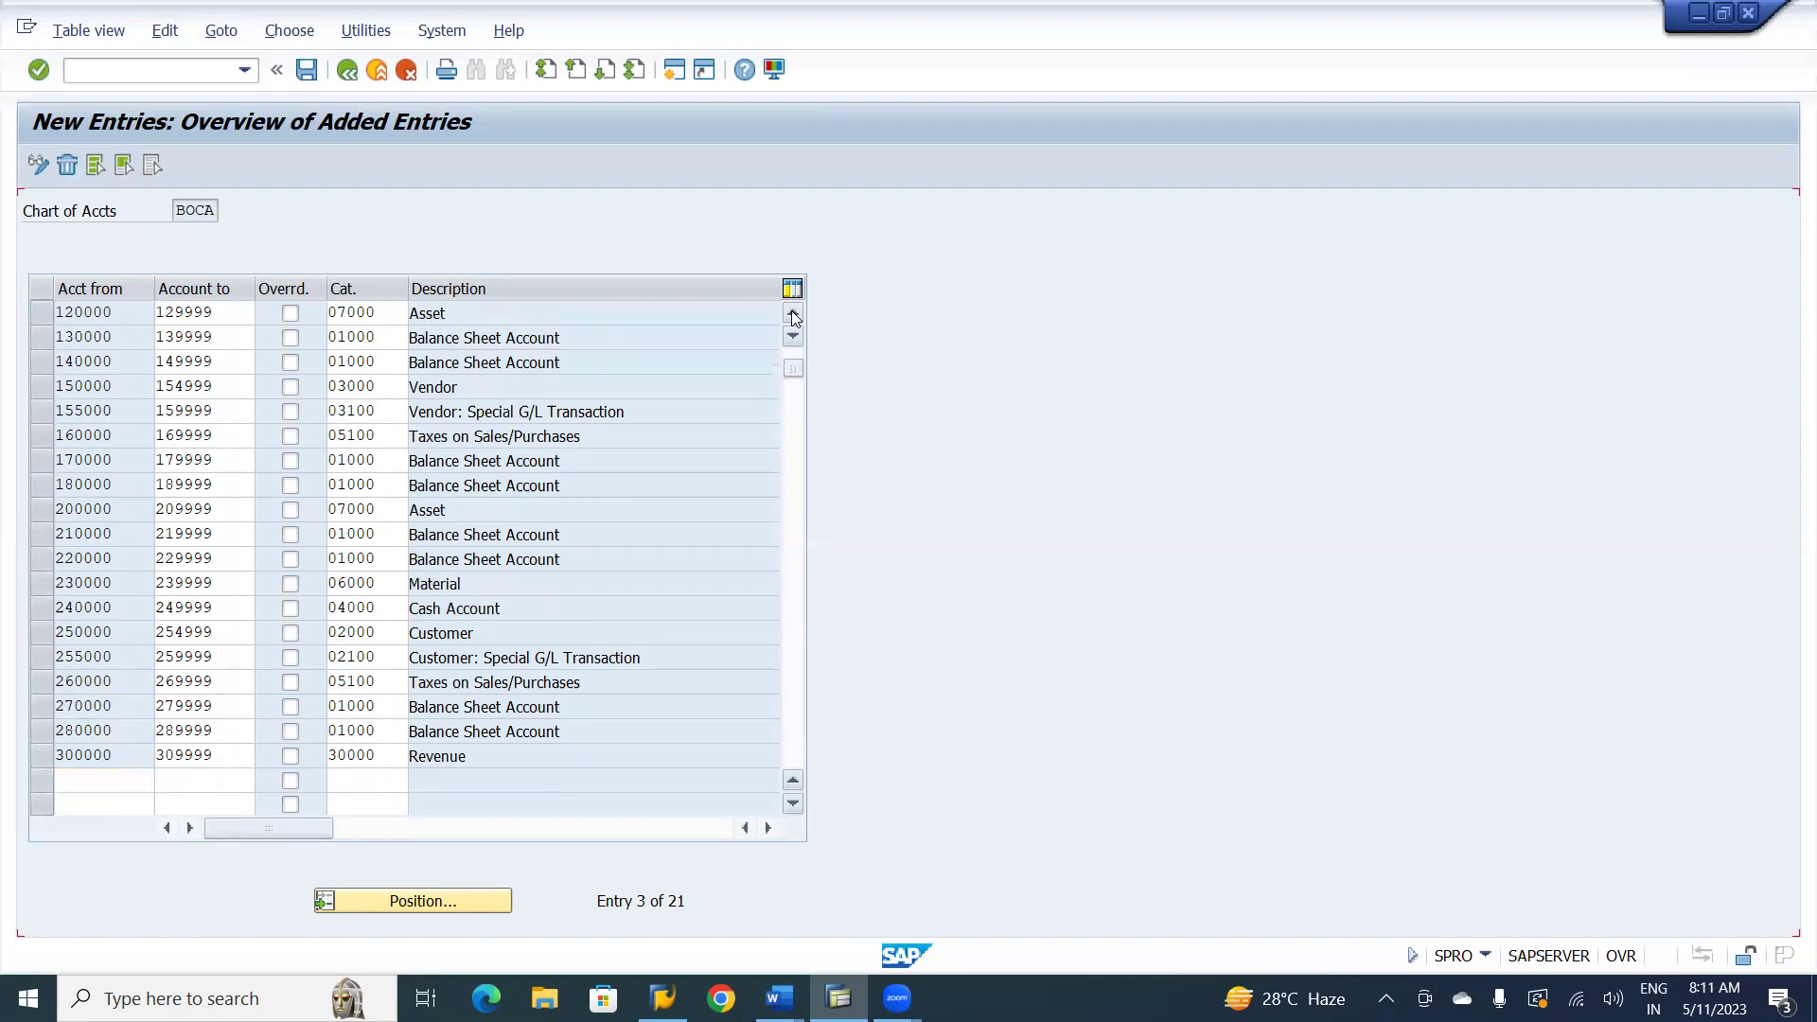
pyautogui.click(794, 316)
pyautogui.click(793, 316)
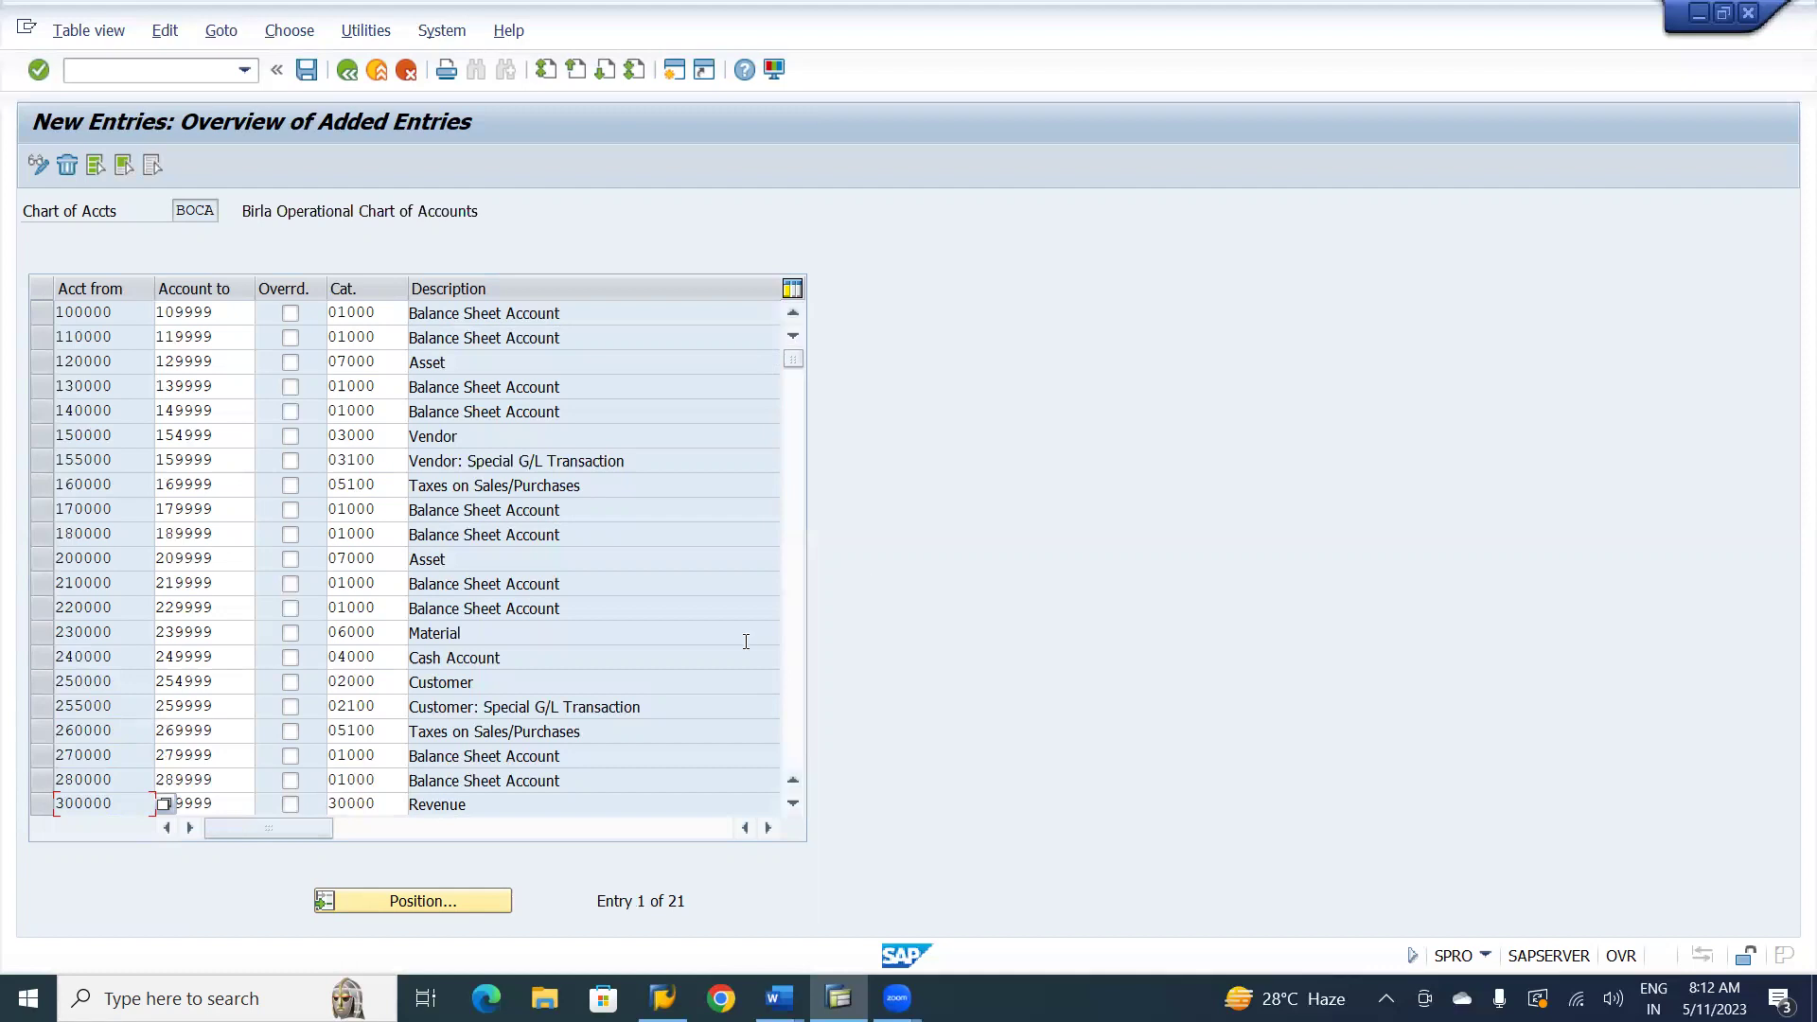
# - Add a twenty-second row classifying accounts 310000 to 319999 with item category 30000 (Revenue)
pyautogui.click(674, 803)
pyautogui.click(795, 807)
pyautogui.click(795, 807)
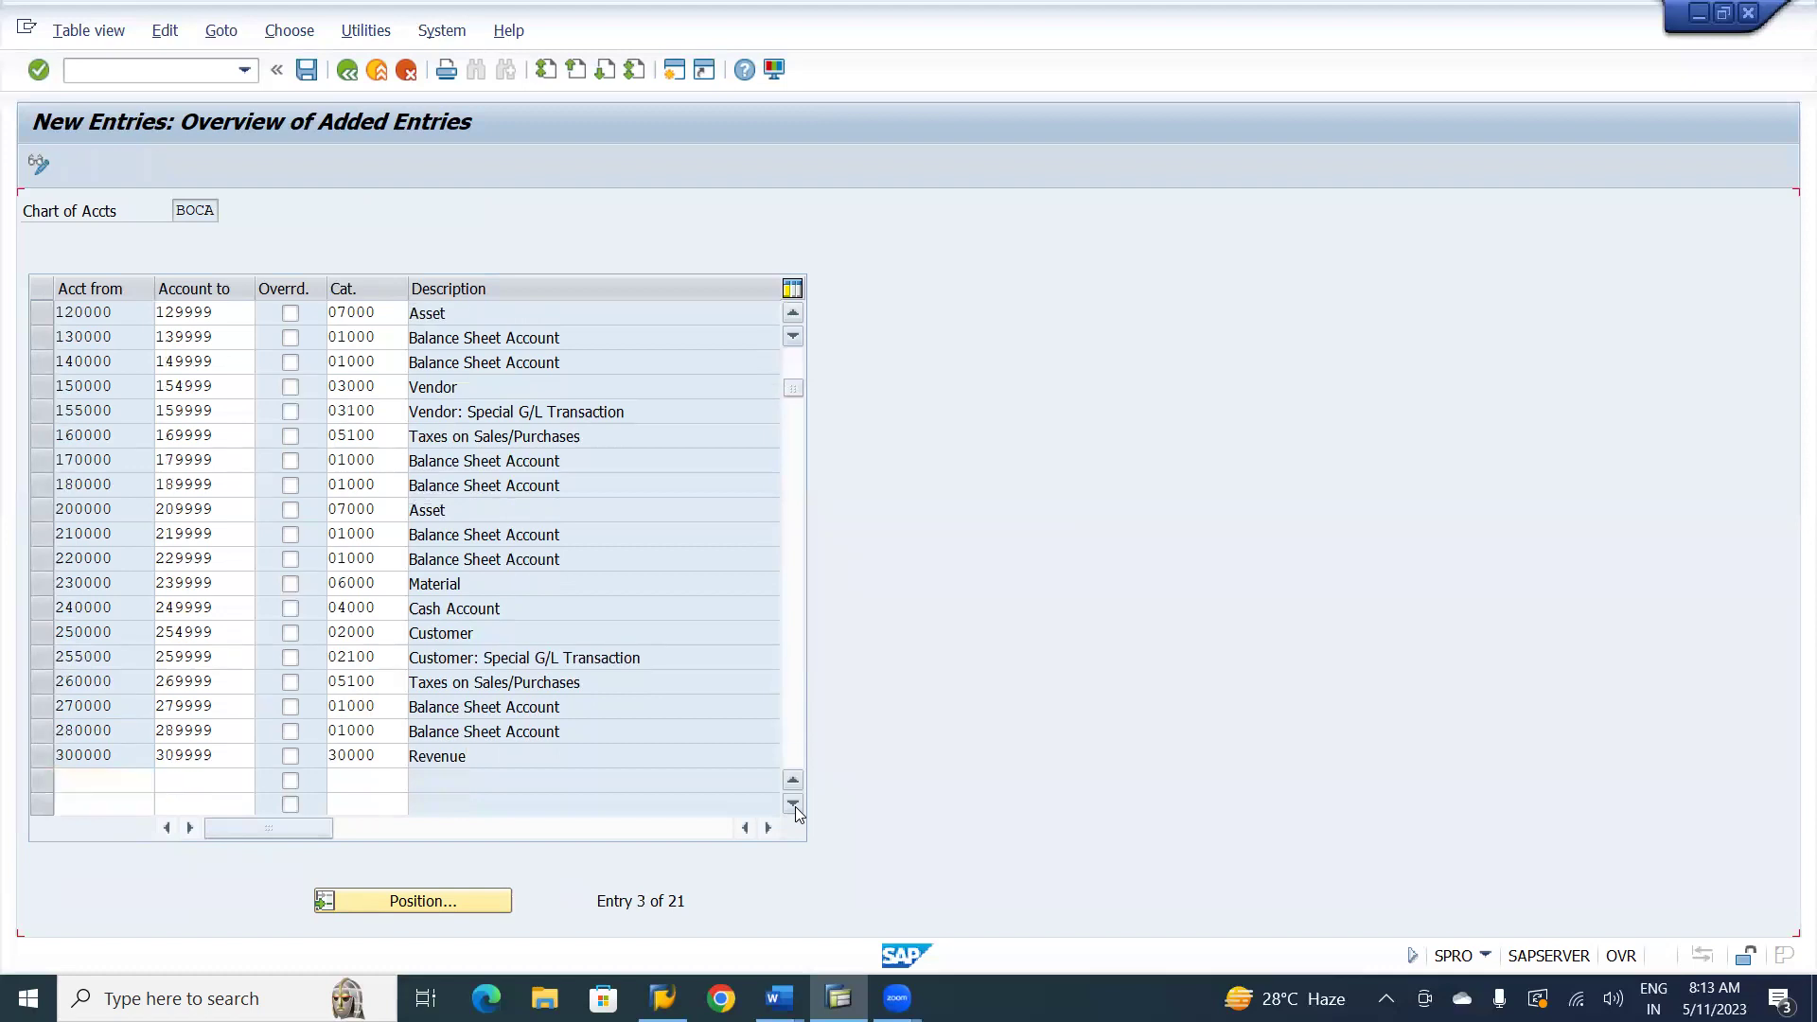
pyautogui.click(795, 807)
pyautogui.click(795, 806)
pyautogui.click(795, 806)
pyautogui.click(795, 807)
pyautogui.click(795, 806)
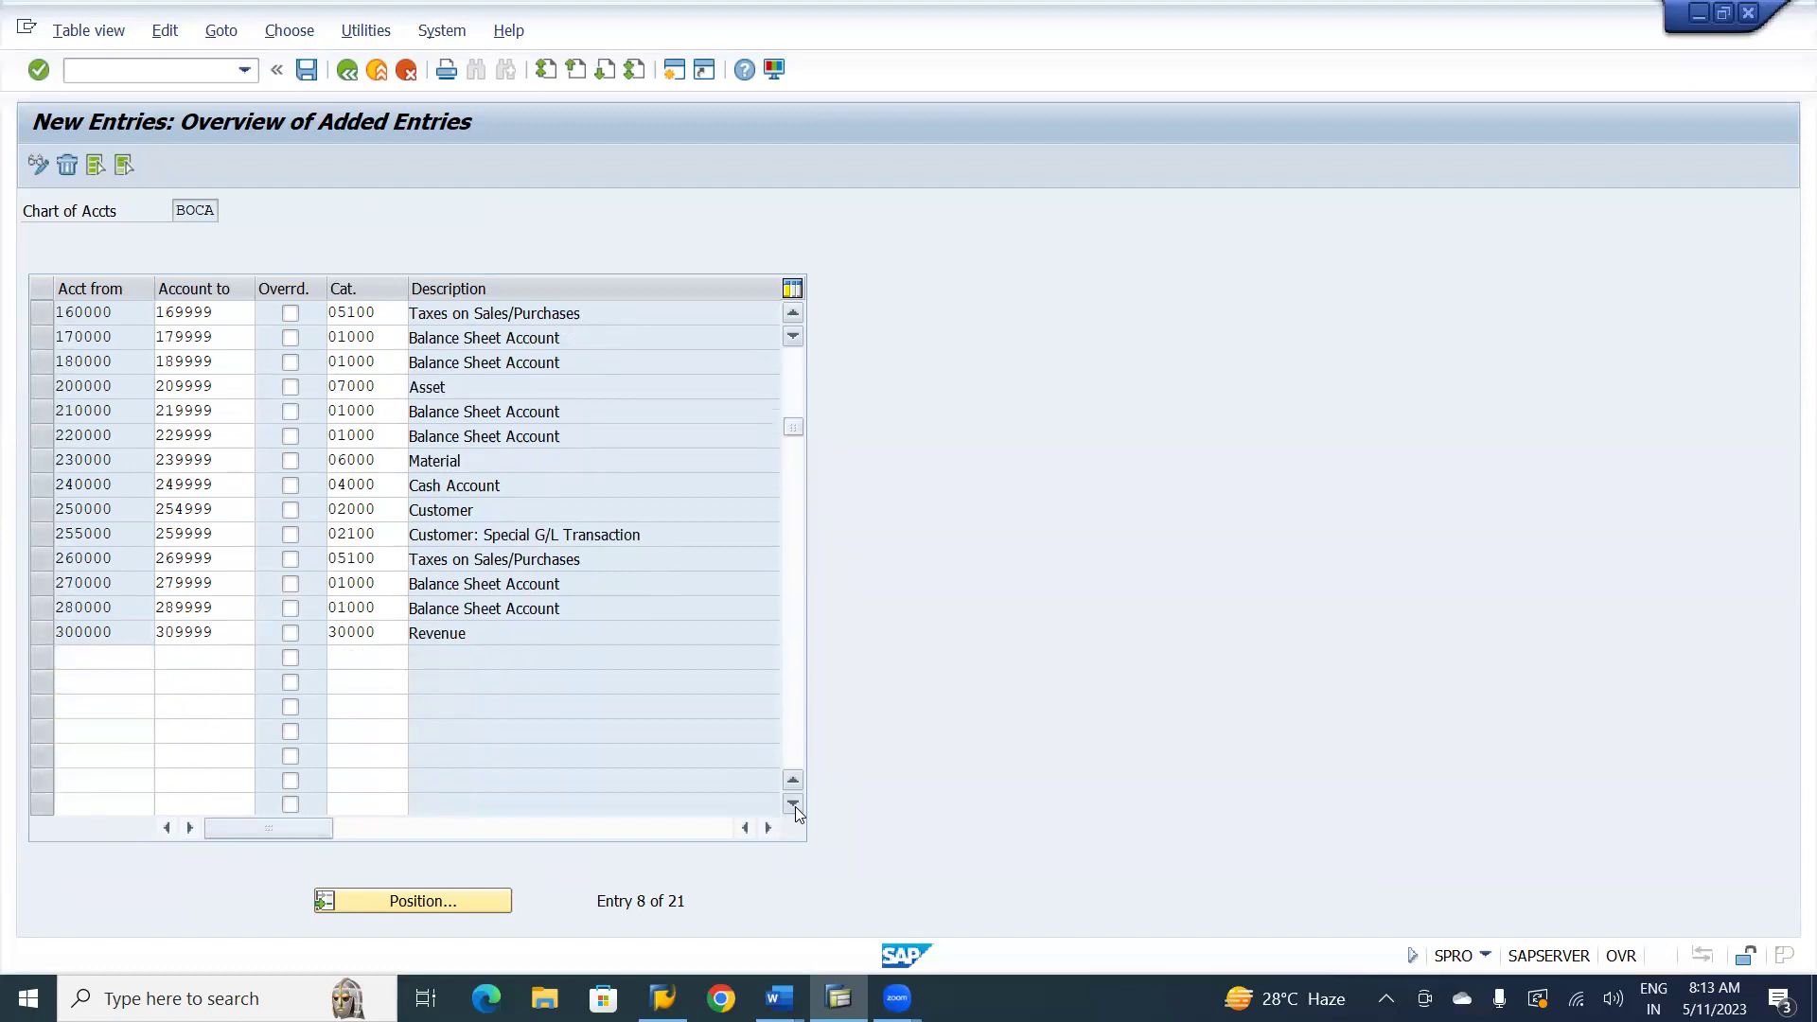
pyautogui.click(795, 806)
pyautogui.click(795, 806)
pyautogui.click(795, 806)
pyautogui.click(795, 806)
pyautogui.click(795, 807)
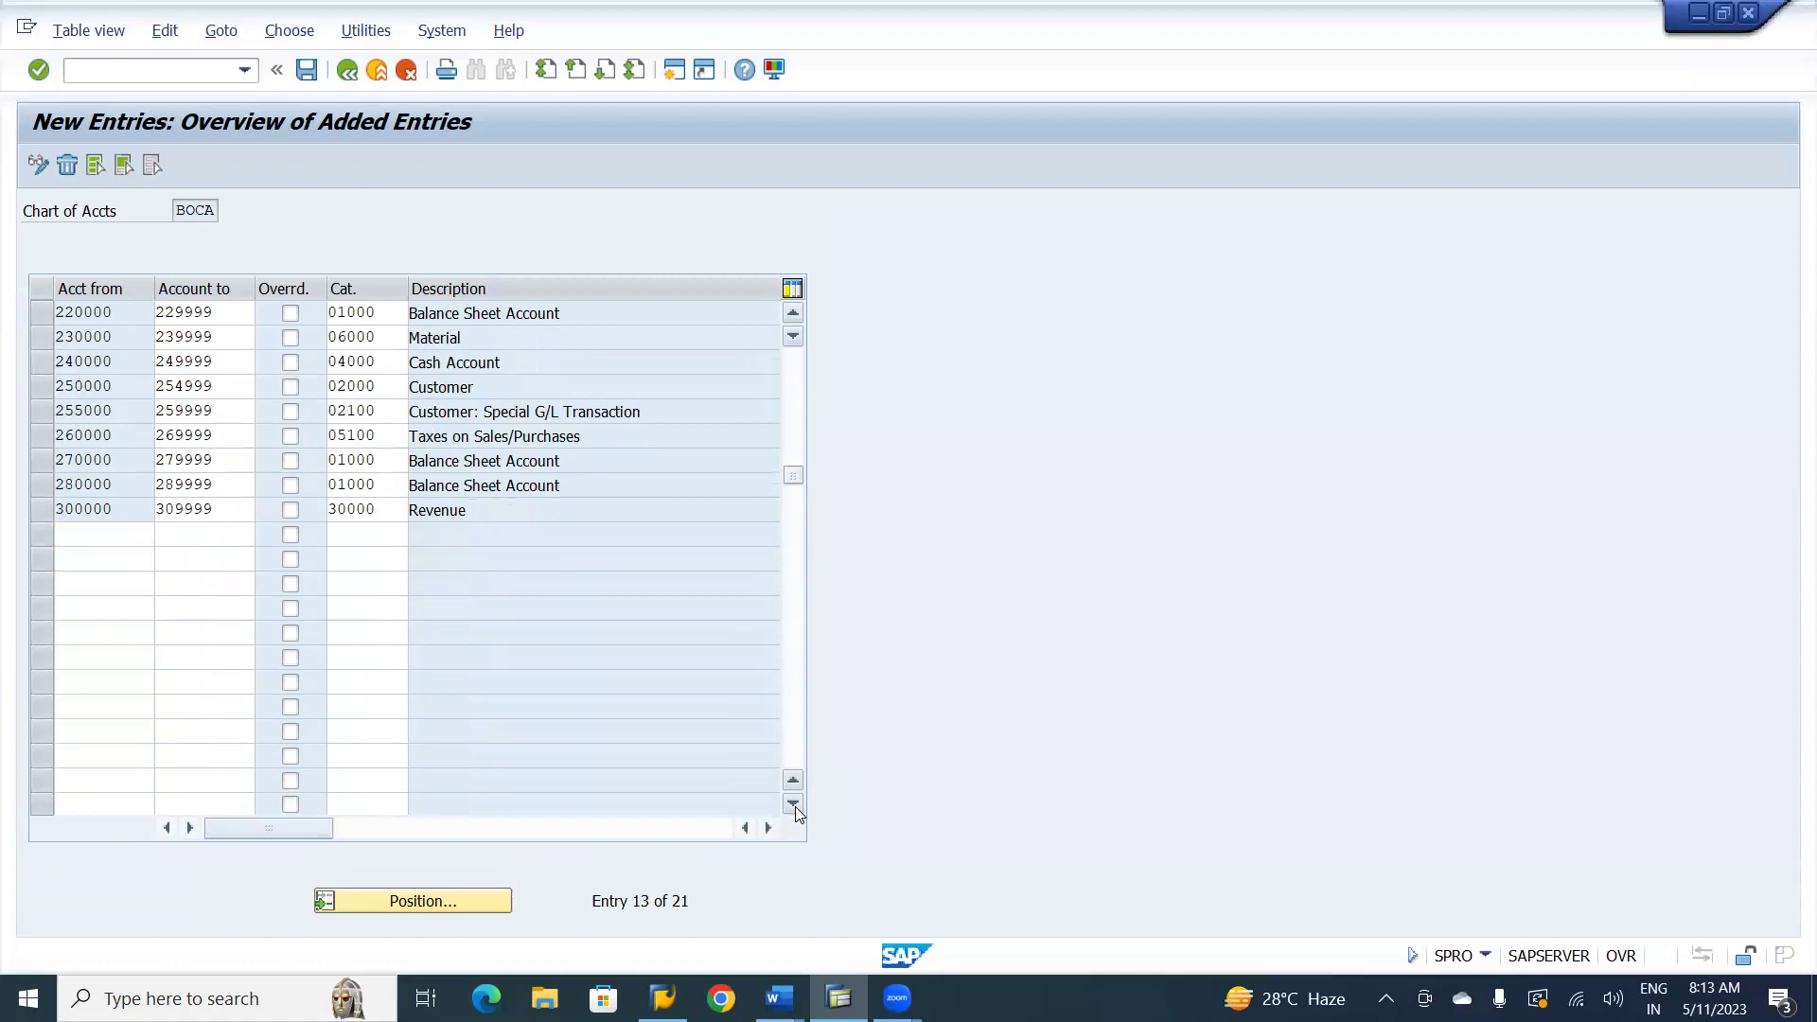
pyautogui.click(795, 806)
pyautogui.click(795, 806)
pyautogui.click(795, 806)
pyautogui.click(795, 806)
pyautogui.click(795, 806)
pyautogui.click(795, 806)
pyautogui.click(795, 806)
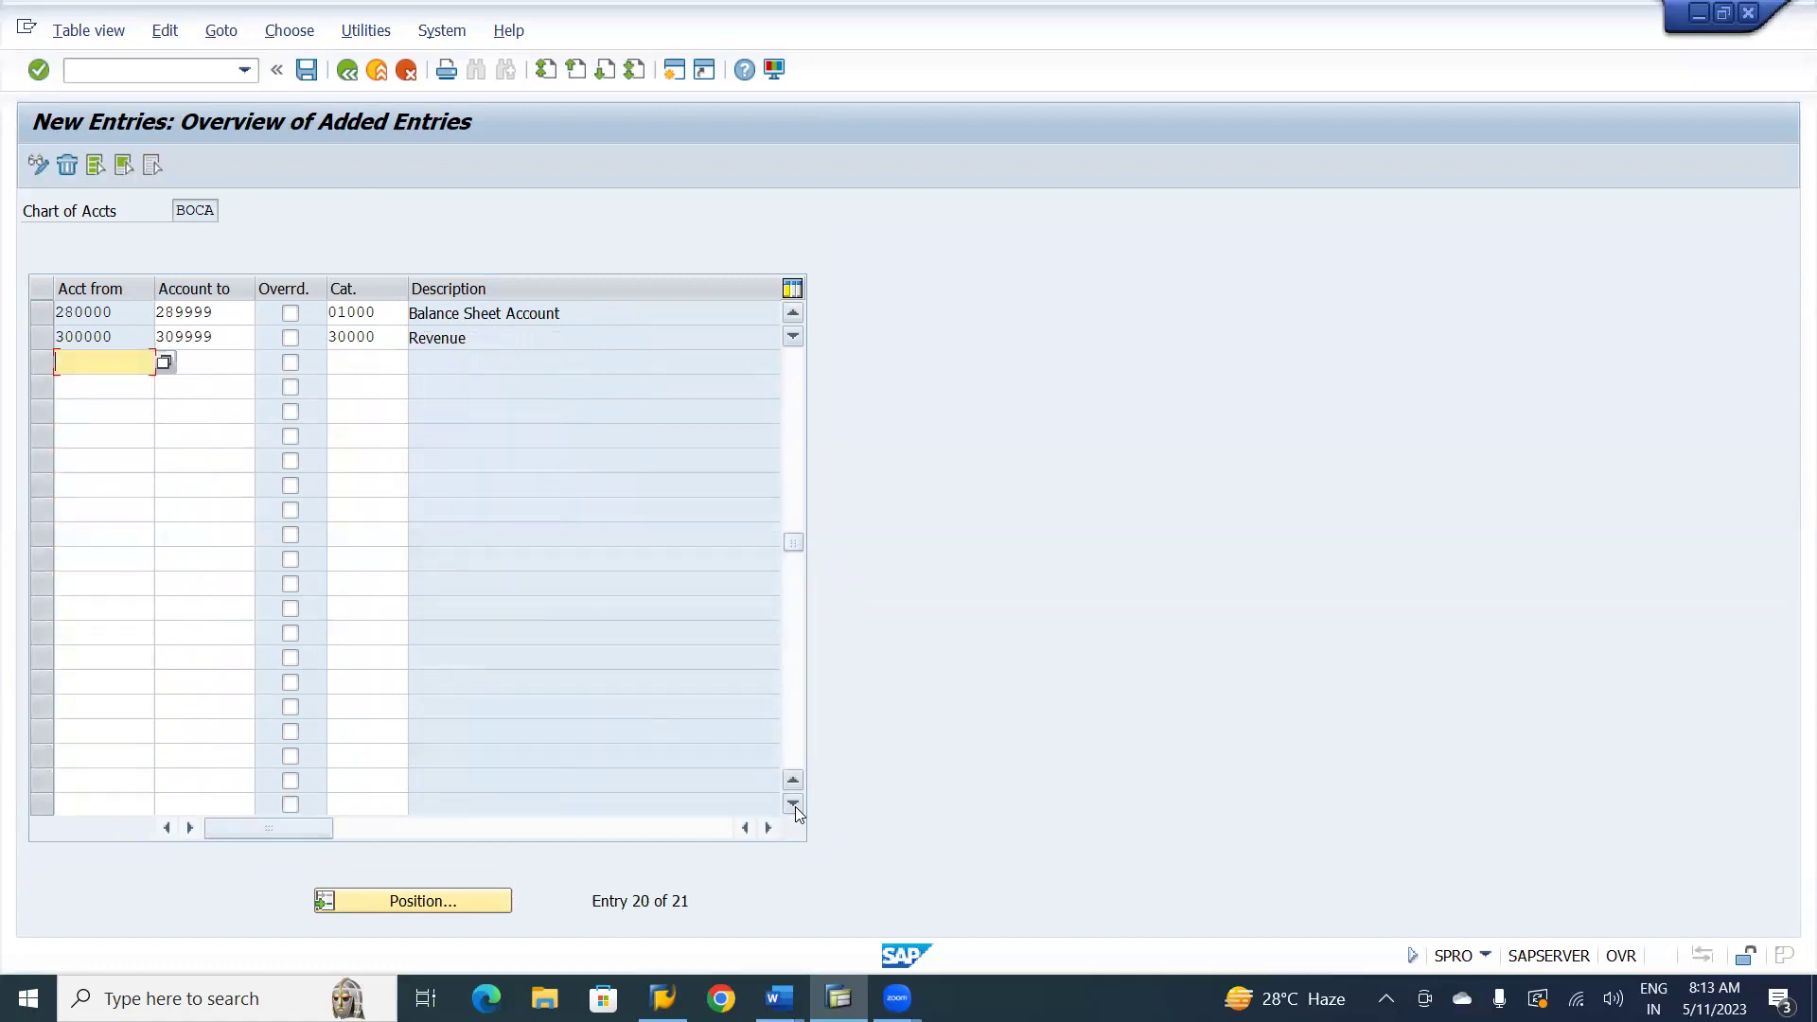
pyautogui.click(795, 806)
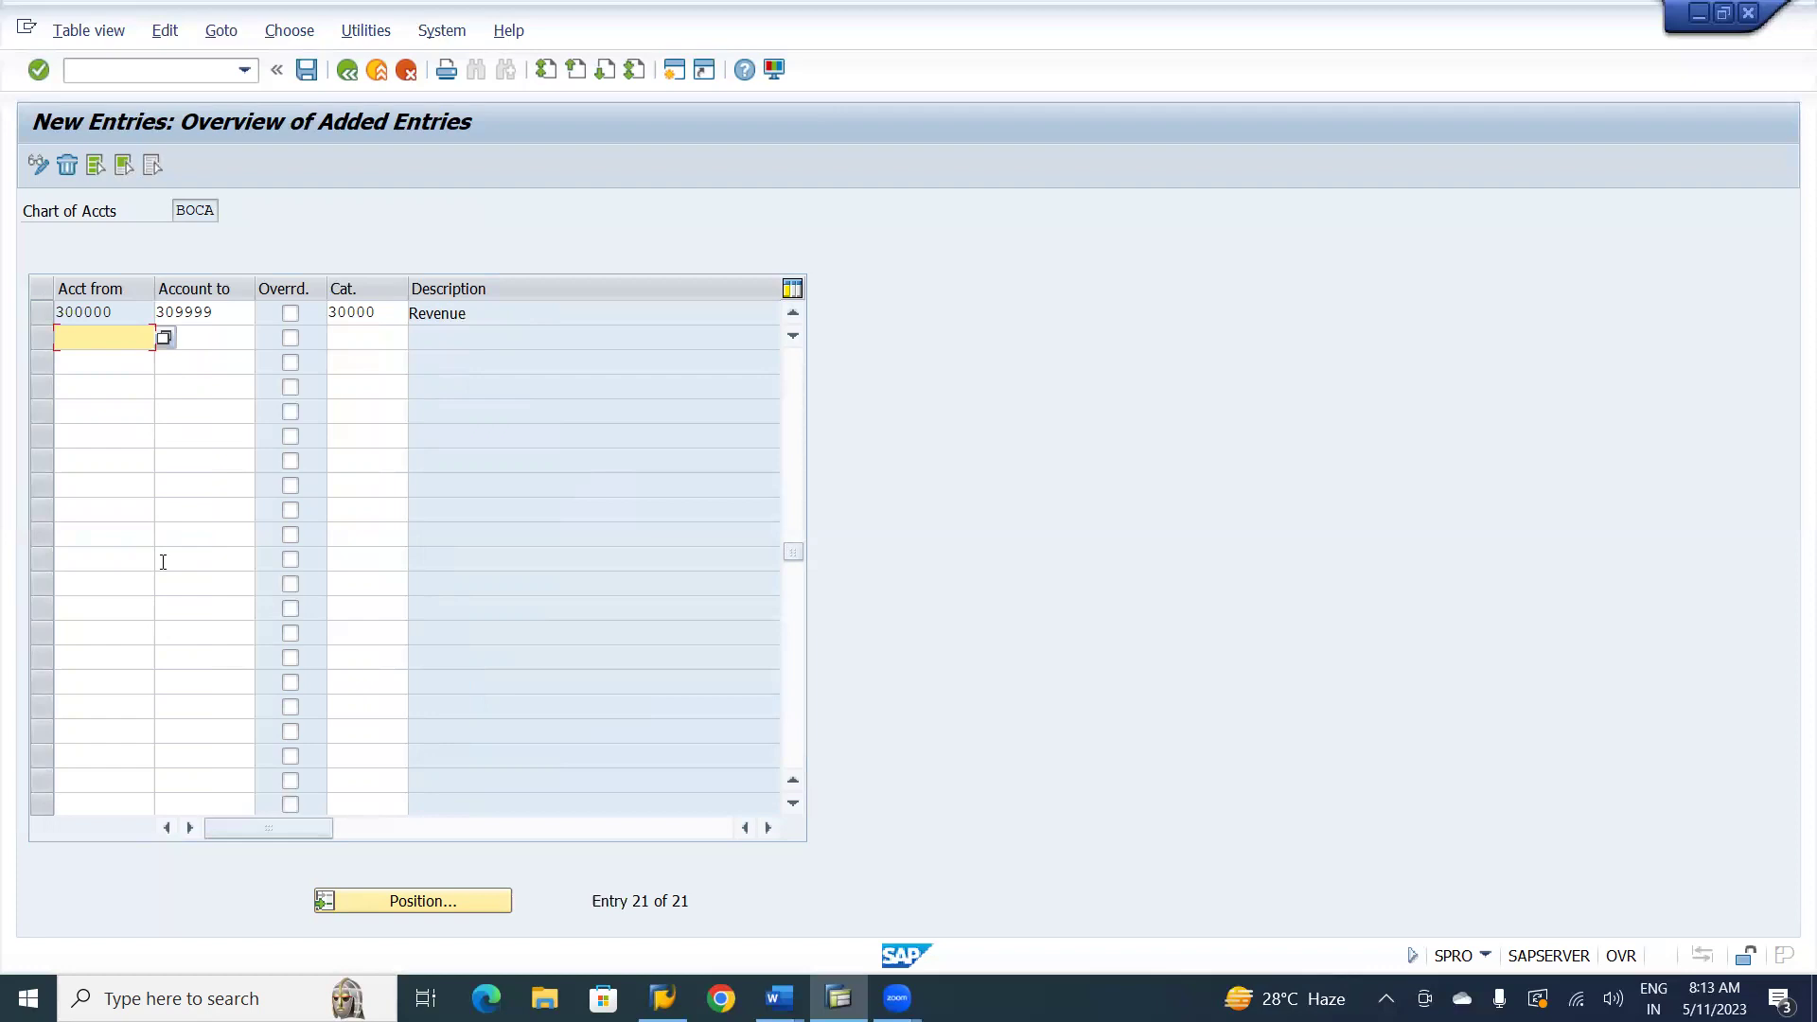
pyautogui.write('310000')
pyautogui.press('Tab')
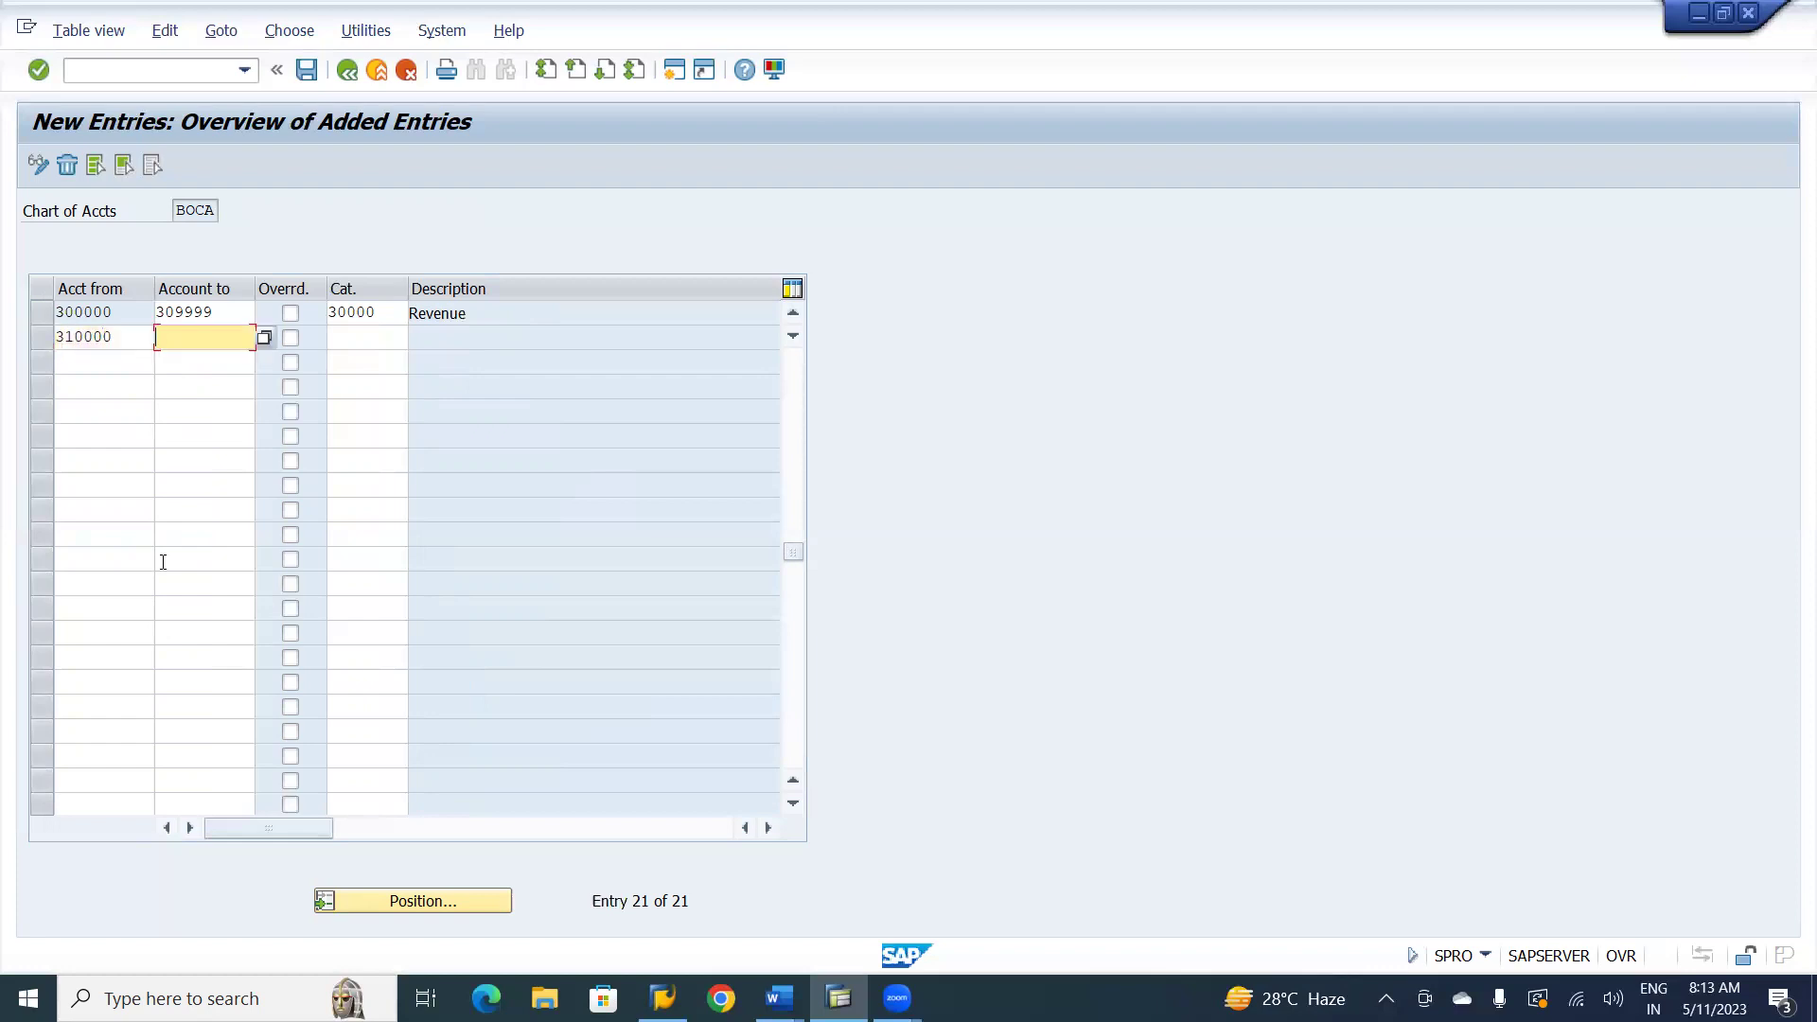
pyautogui.write('319999')
pyautogui.press('Tab')
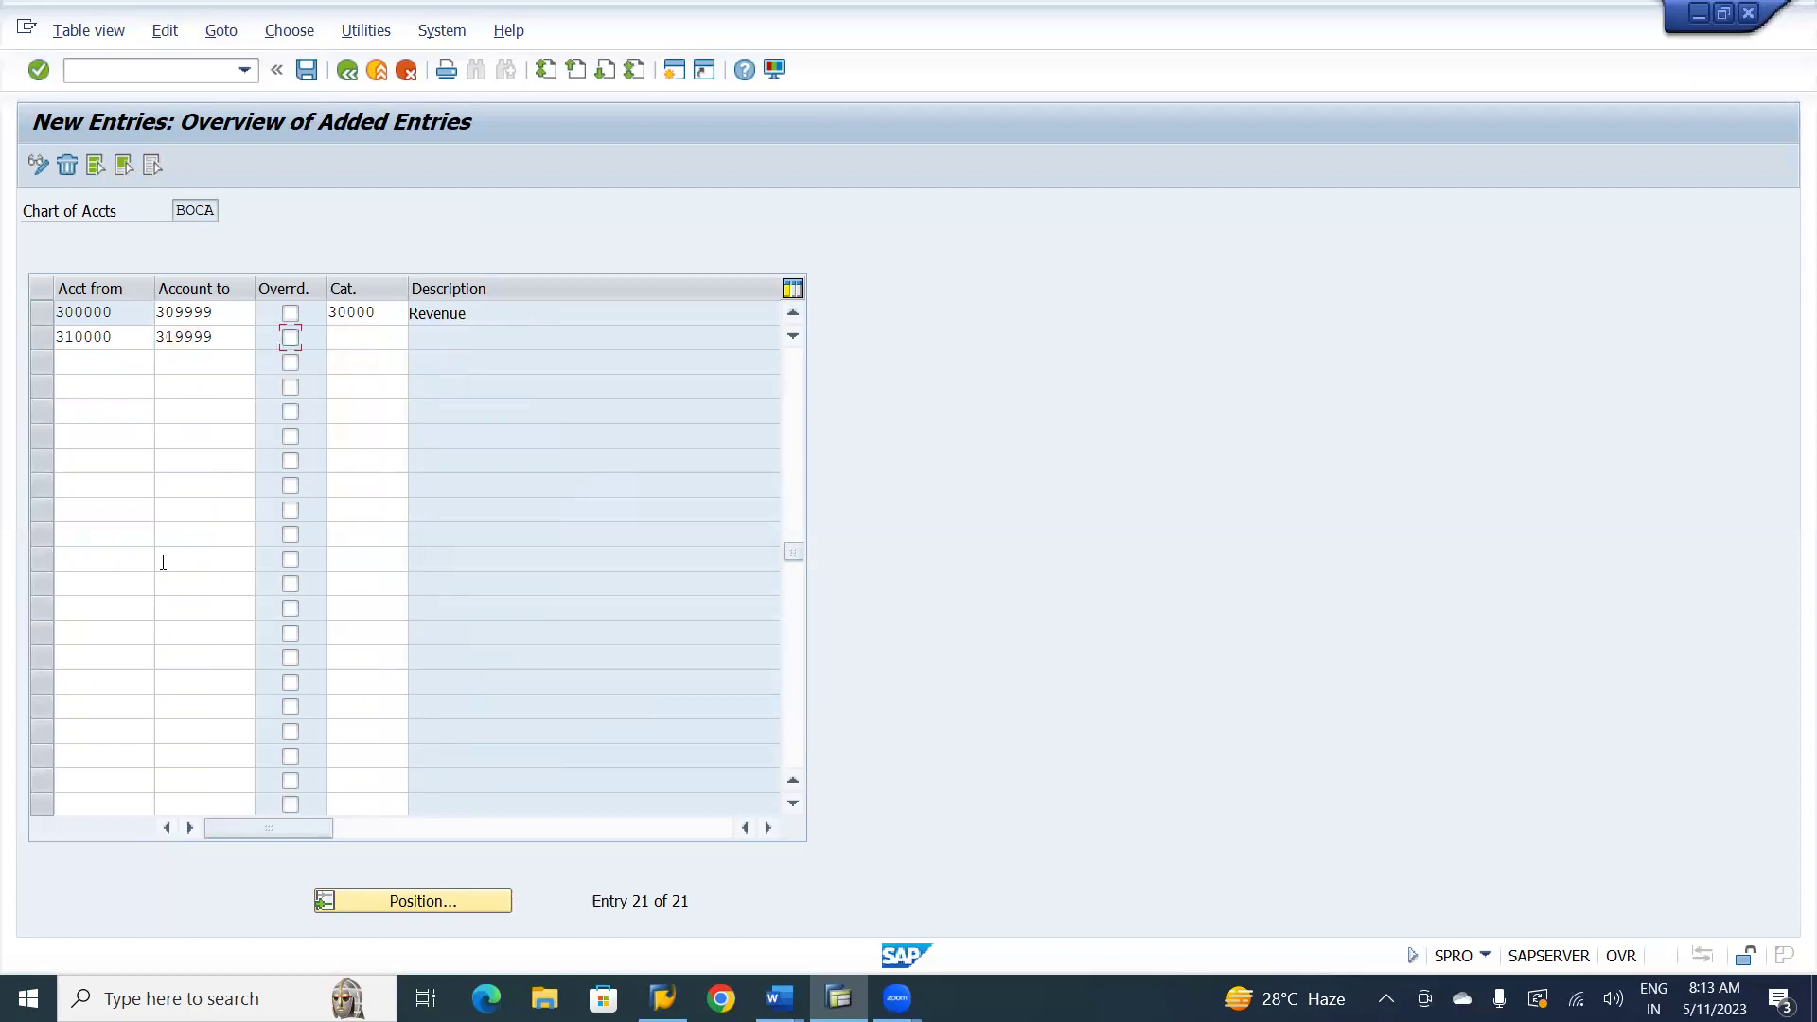
pyautogui.press('Tab')
pyautogui.write('30000')
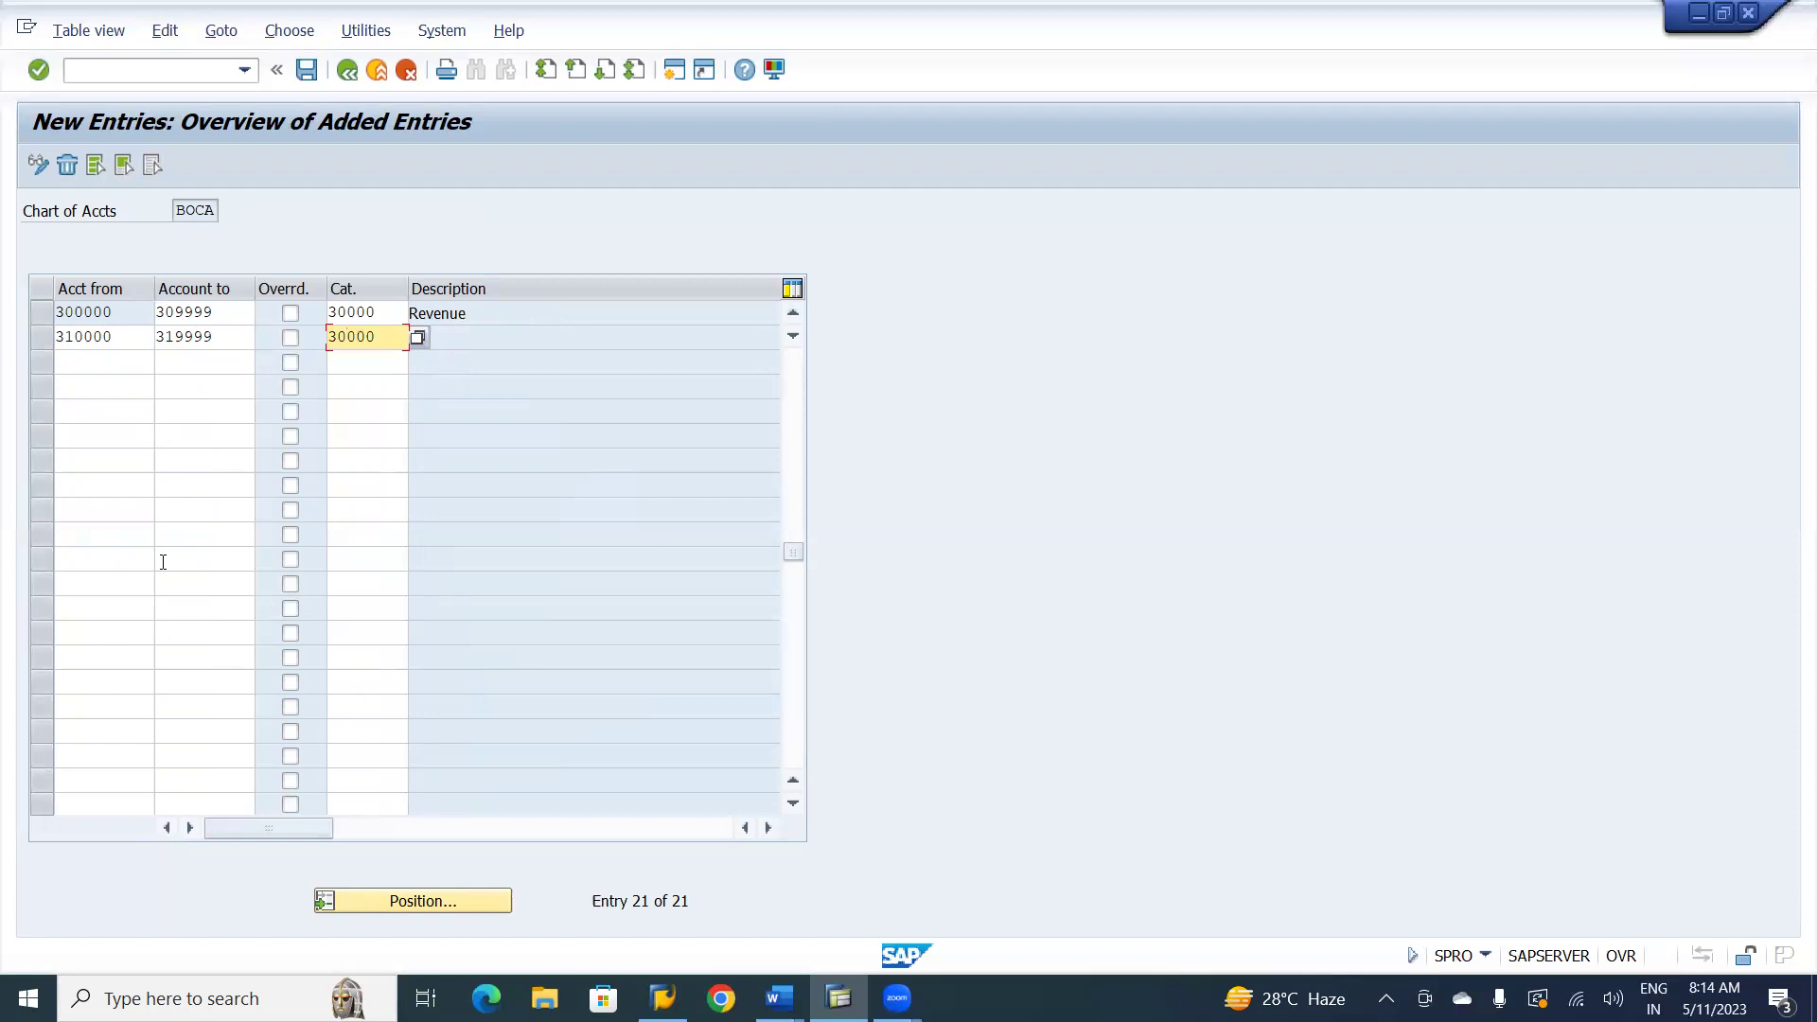
pyautogui.press('Return')
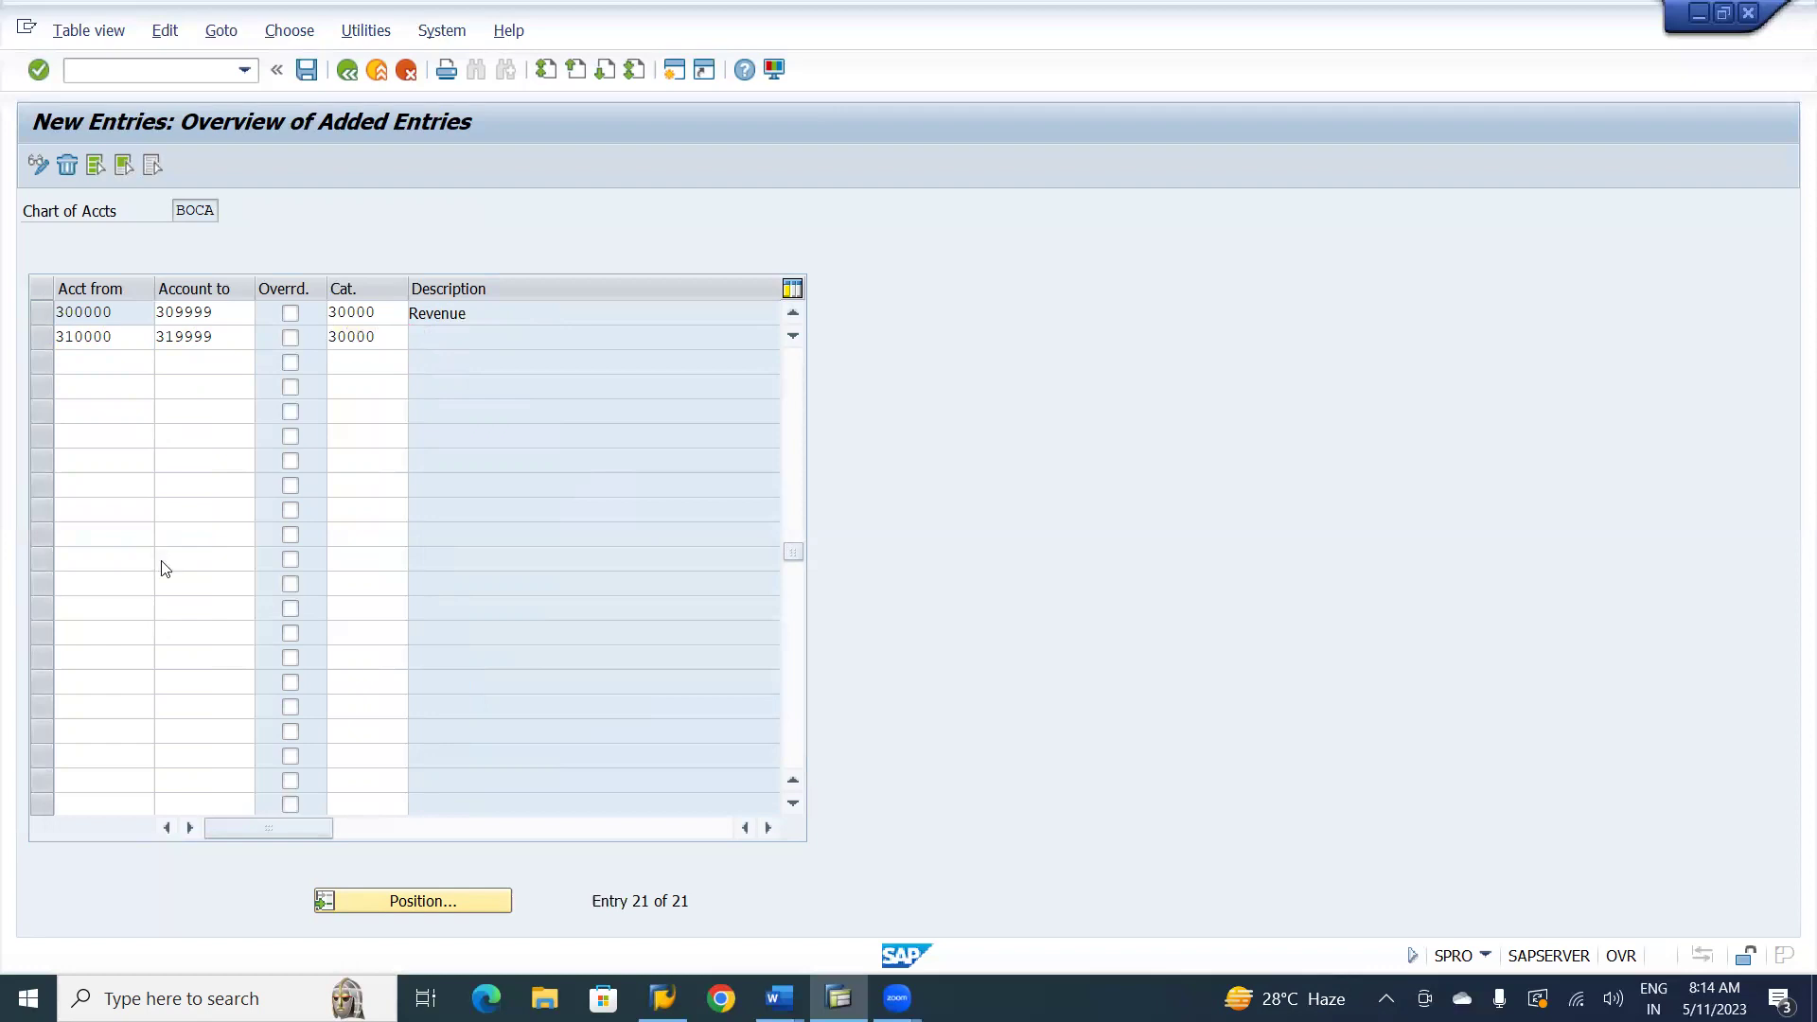
# - Add a twenty-third row classifying accounts 320000 to 329999 with item category 30000 (Revenue)
pyautogui.write('32')
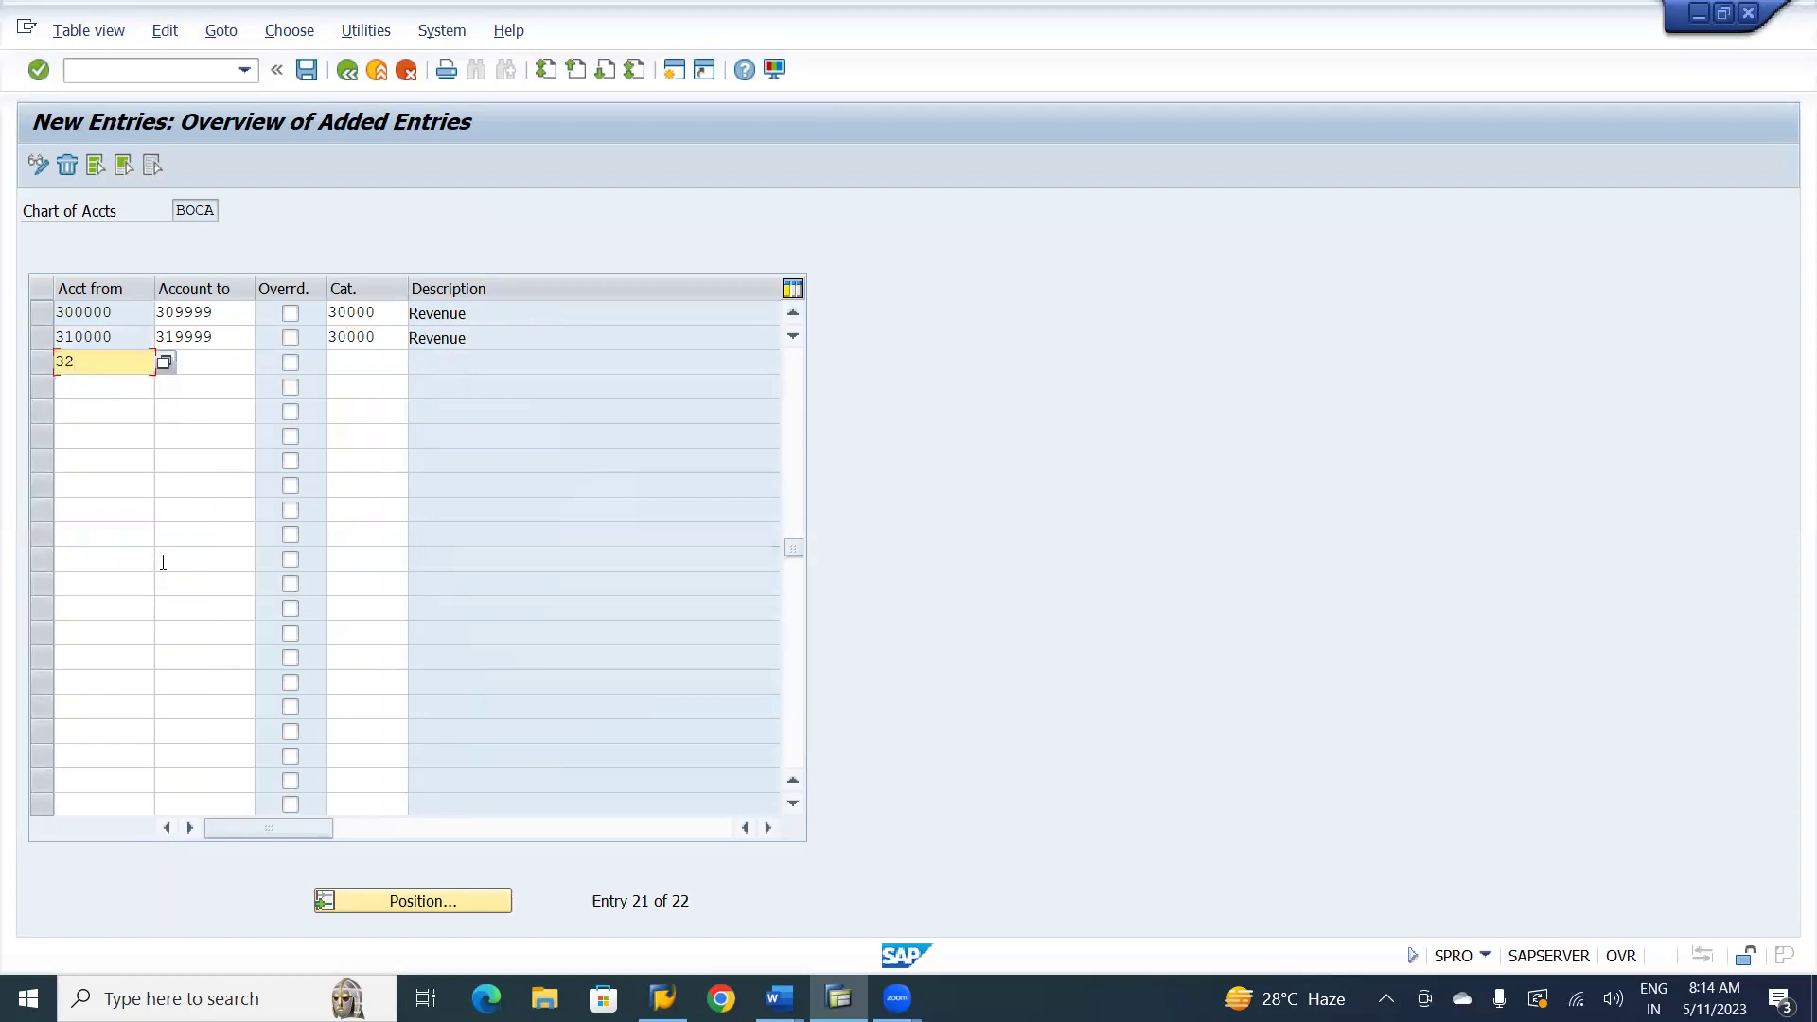
pyautogui.write('0000')
pyautogui.press('Tab')
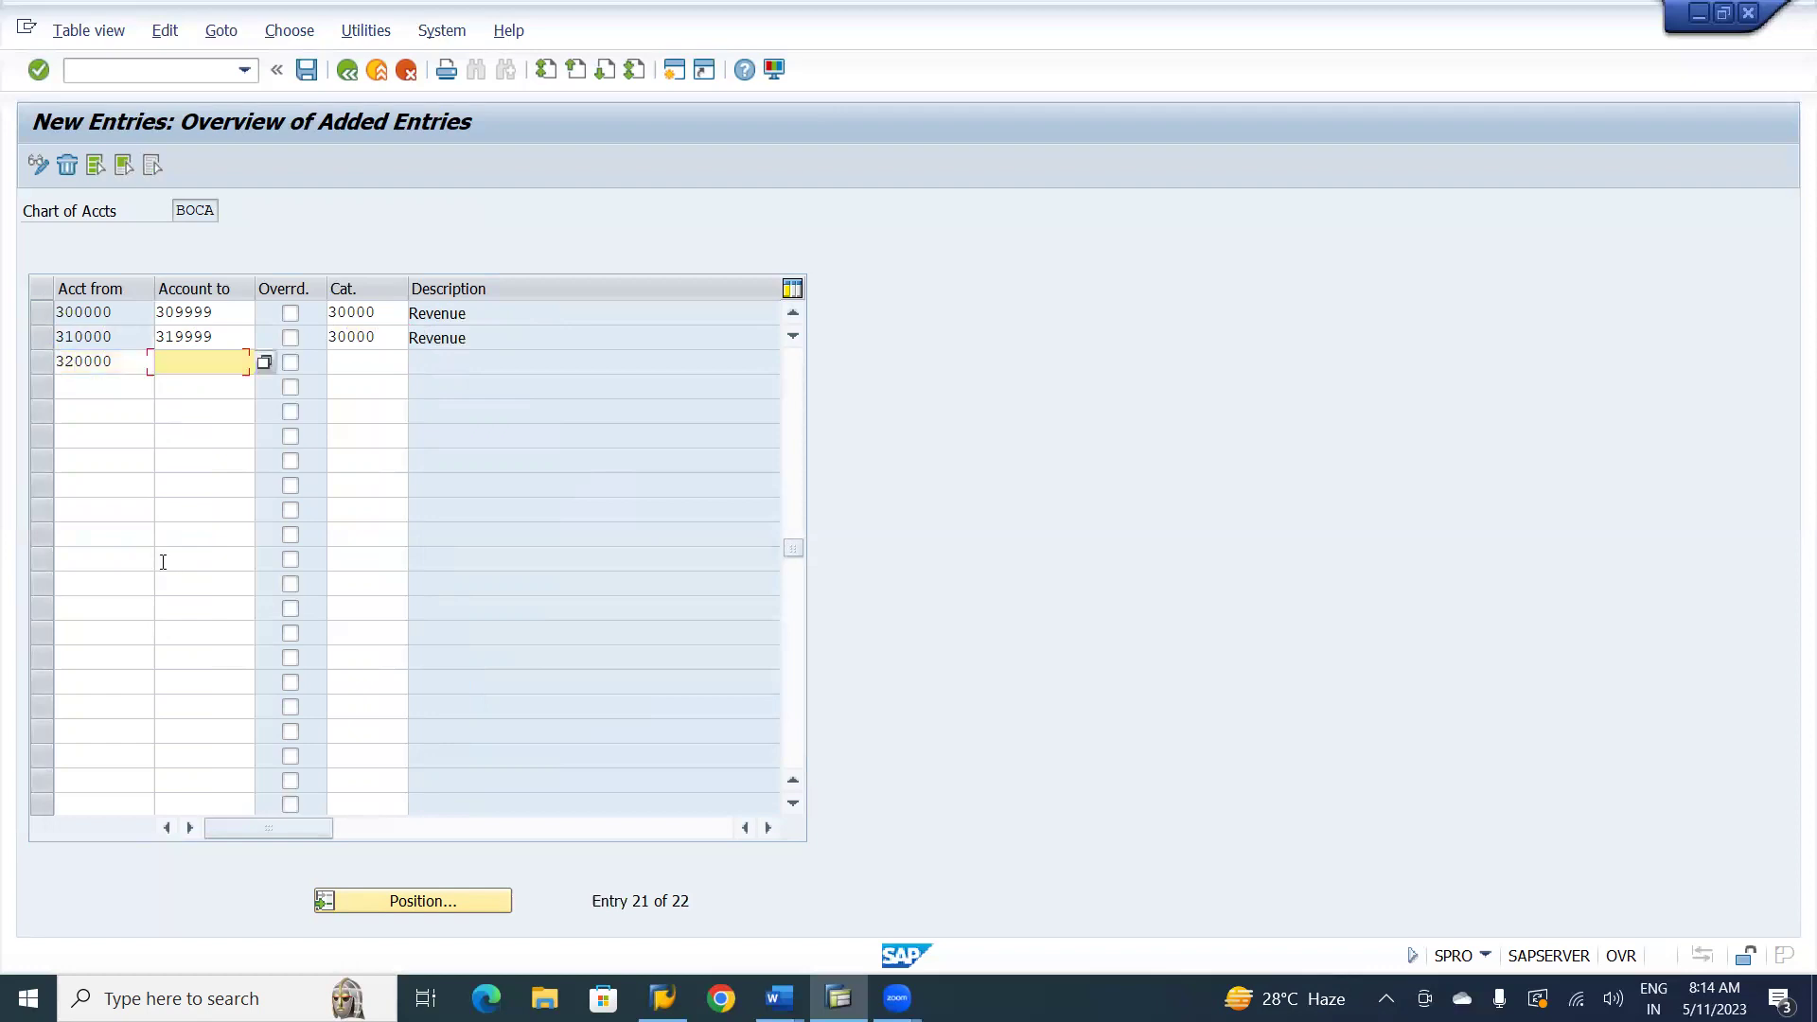
pyautogui.write('329999')
pyautogui.press('Tab')
pyautogui.press('Tab')
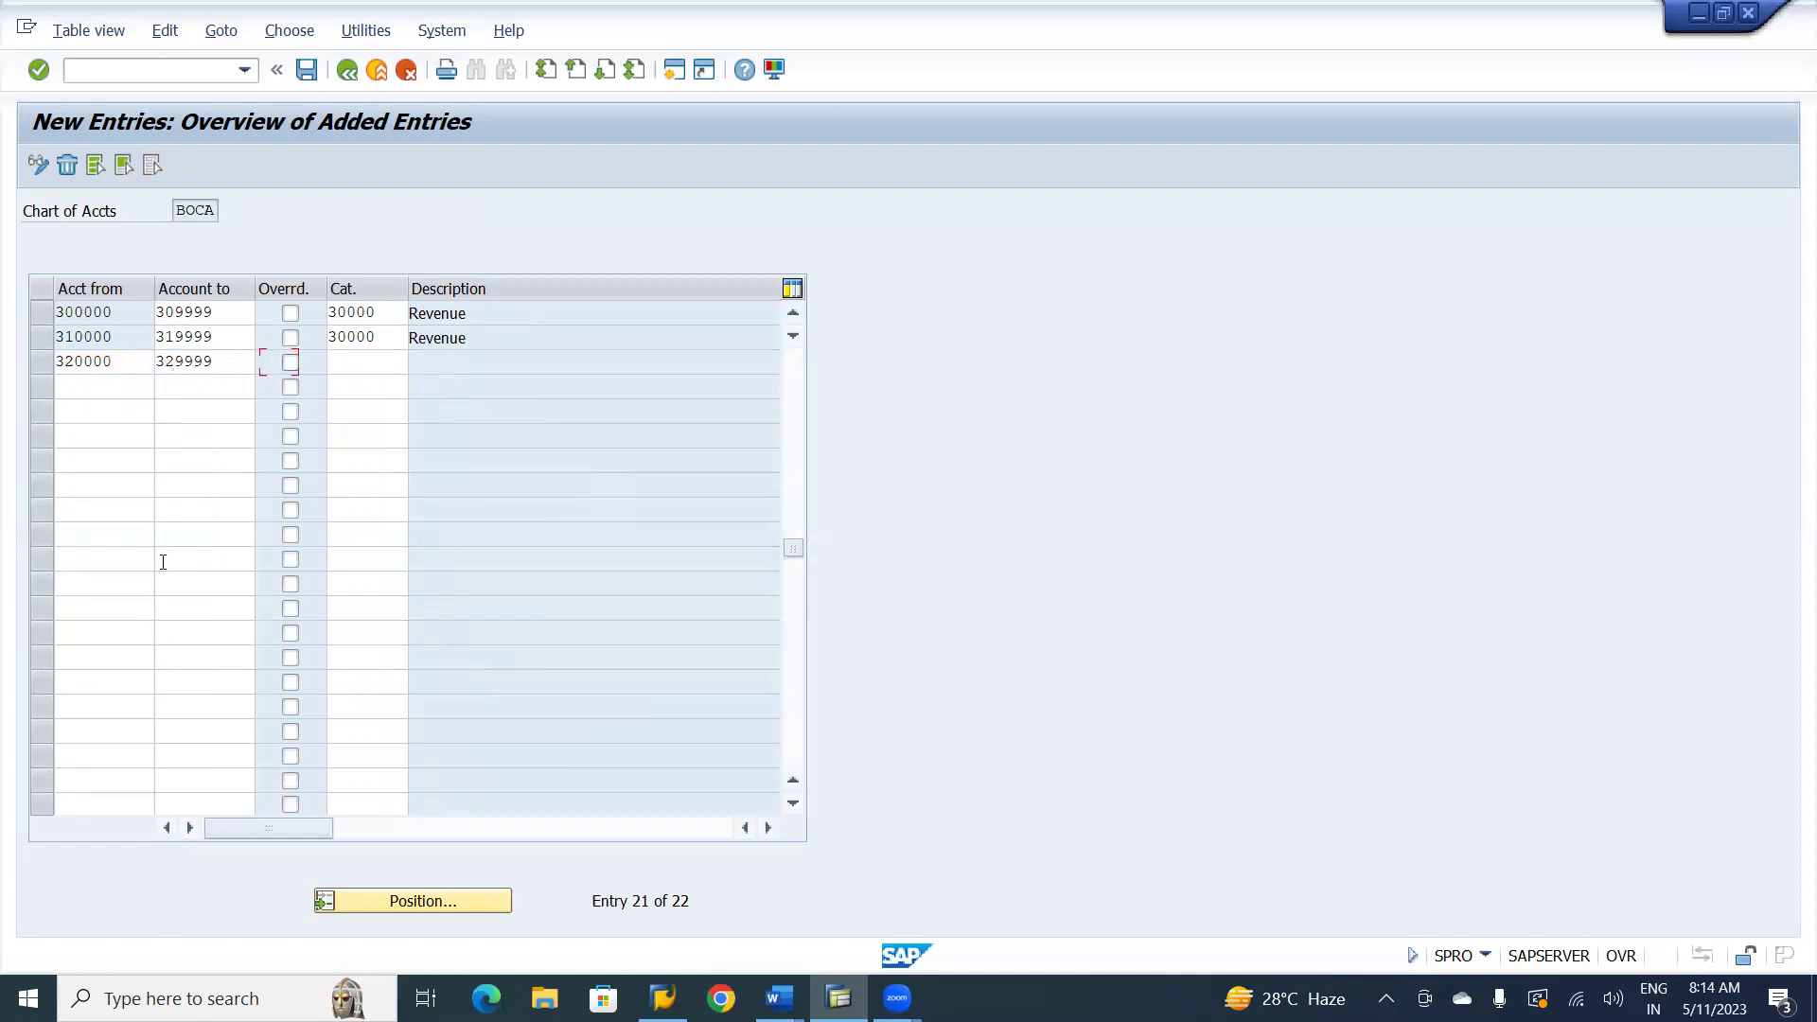
pyautogui.write('30000')
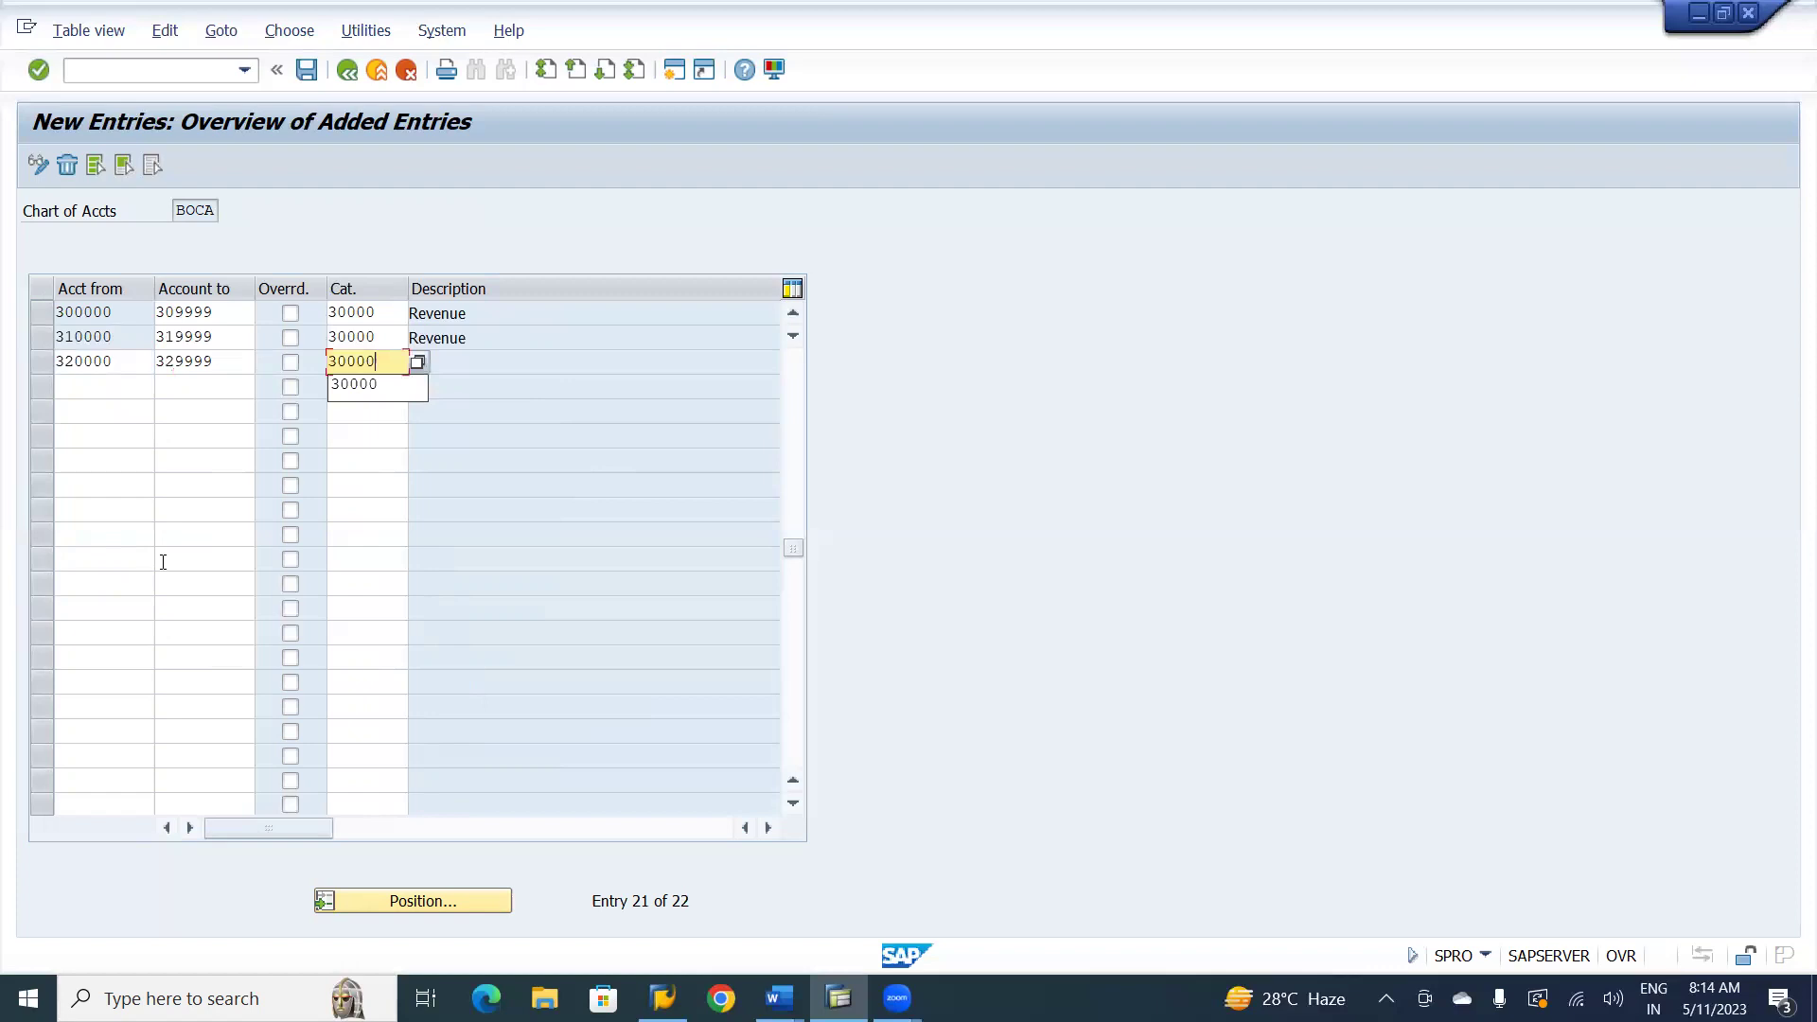
pyautogui.press('Return')
# - Add two rows for the account ranges 330000 to 339999 and 400000 to 409999, leaving their item categories blank
pyautogui.write('330000')
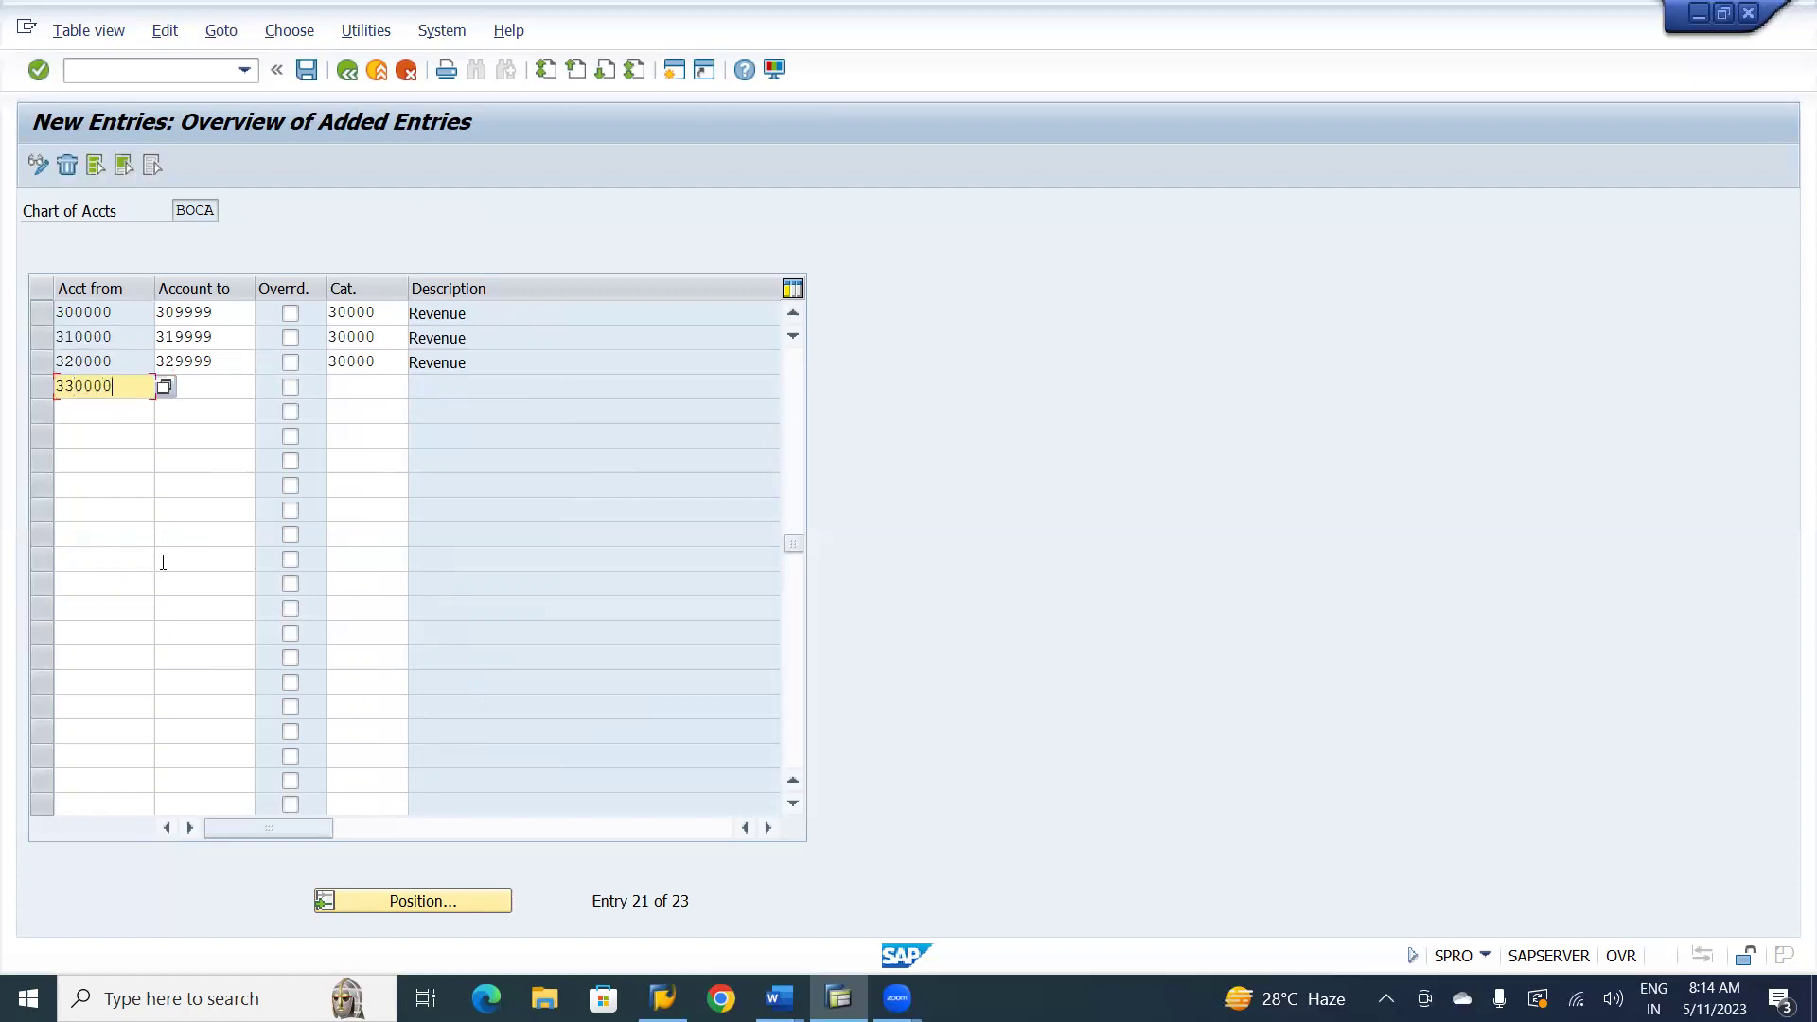
pyautogui.press('Tab')
pyautogui.write('339999')
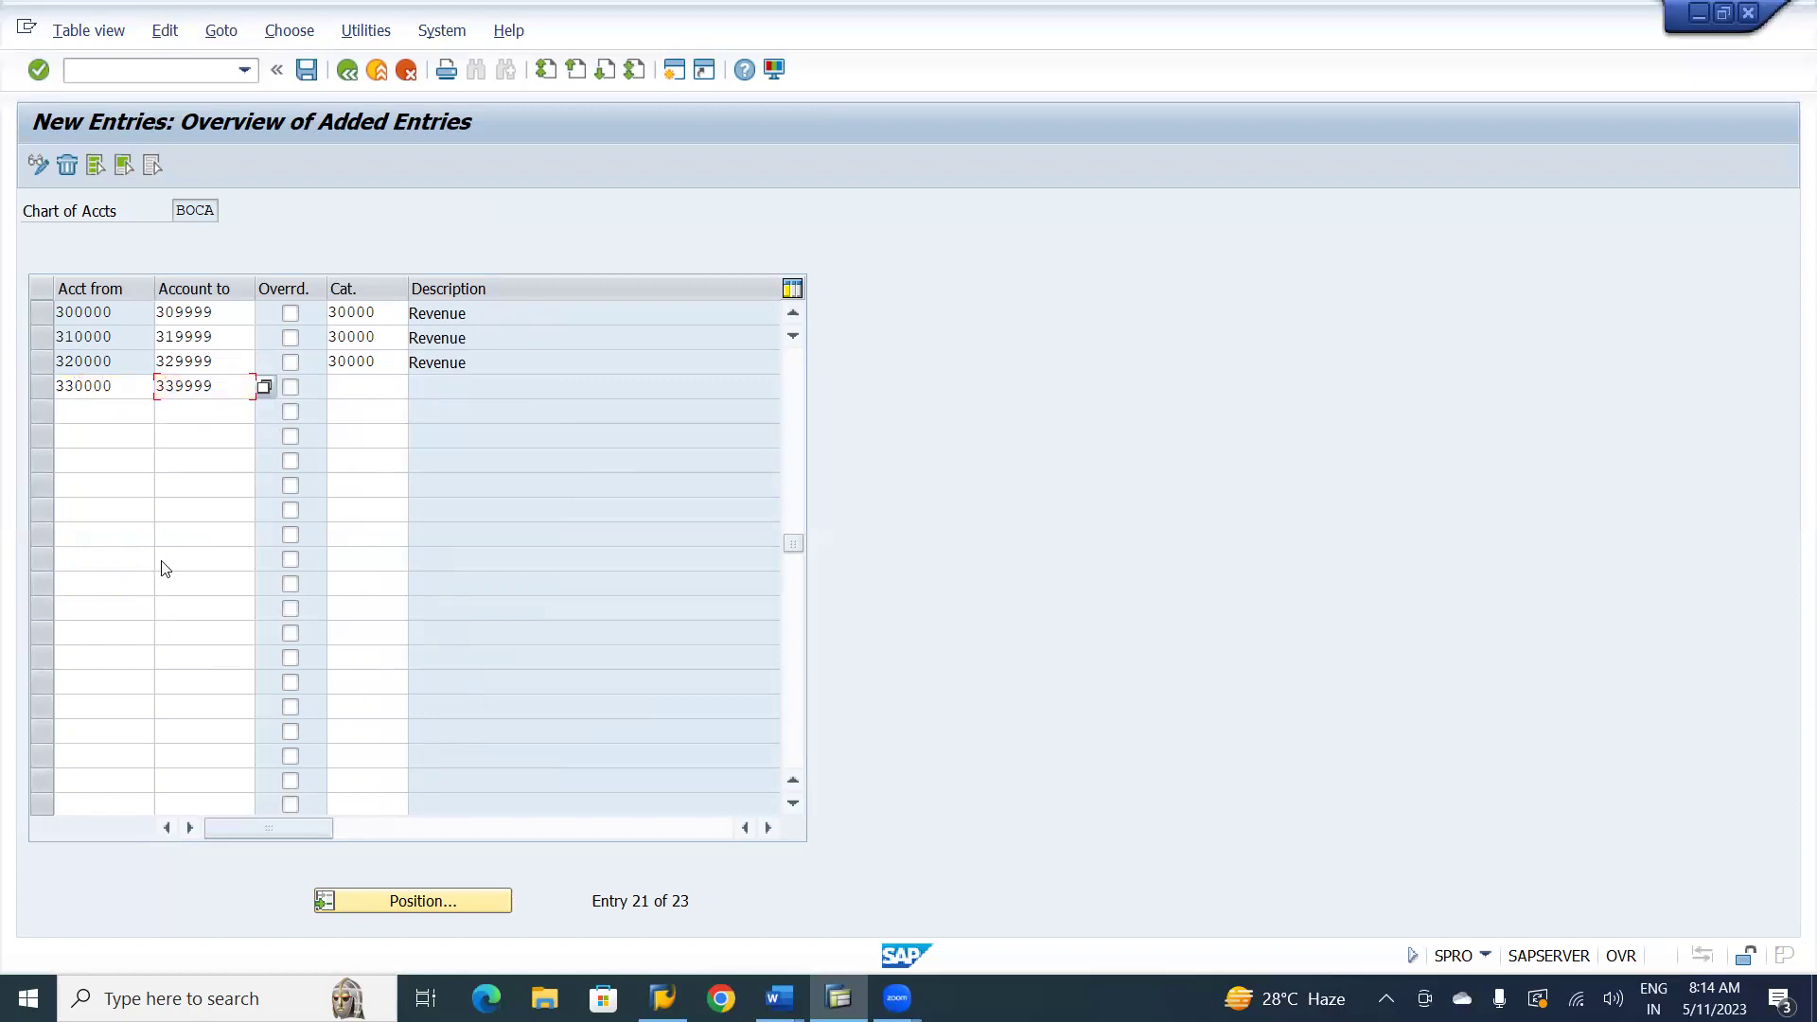
pyautogui.press('Return')
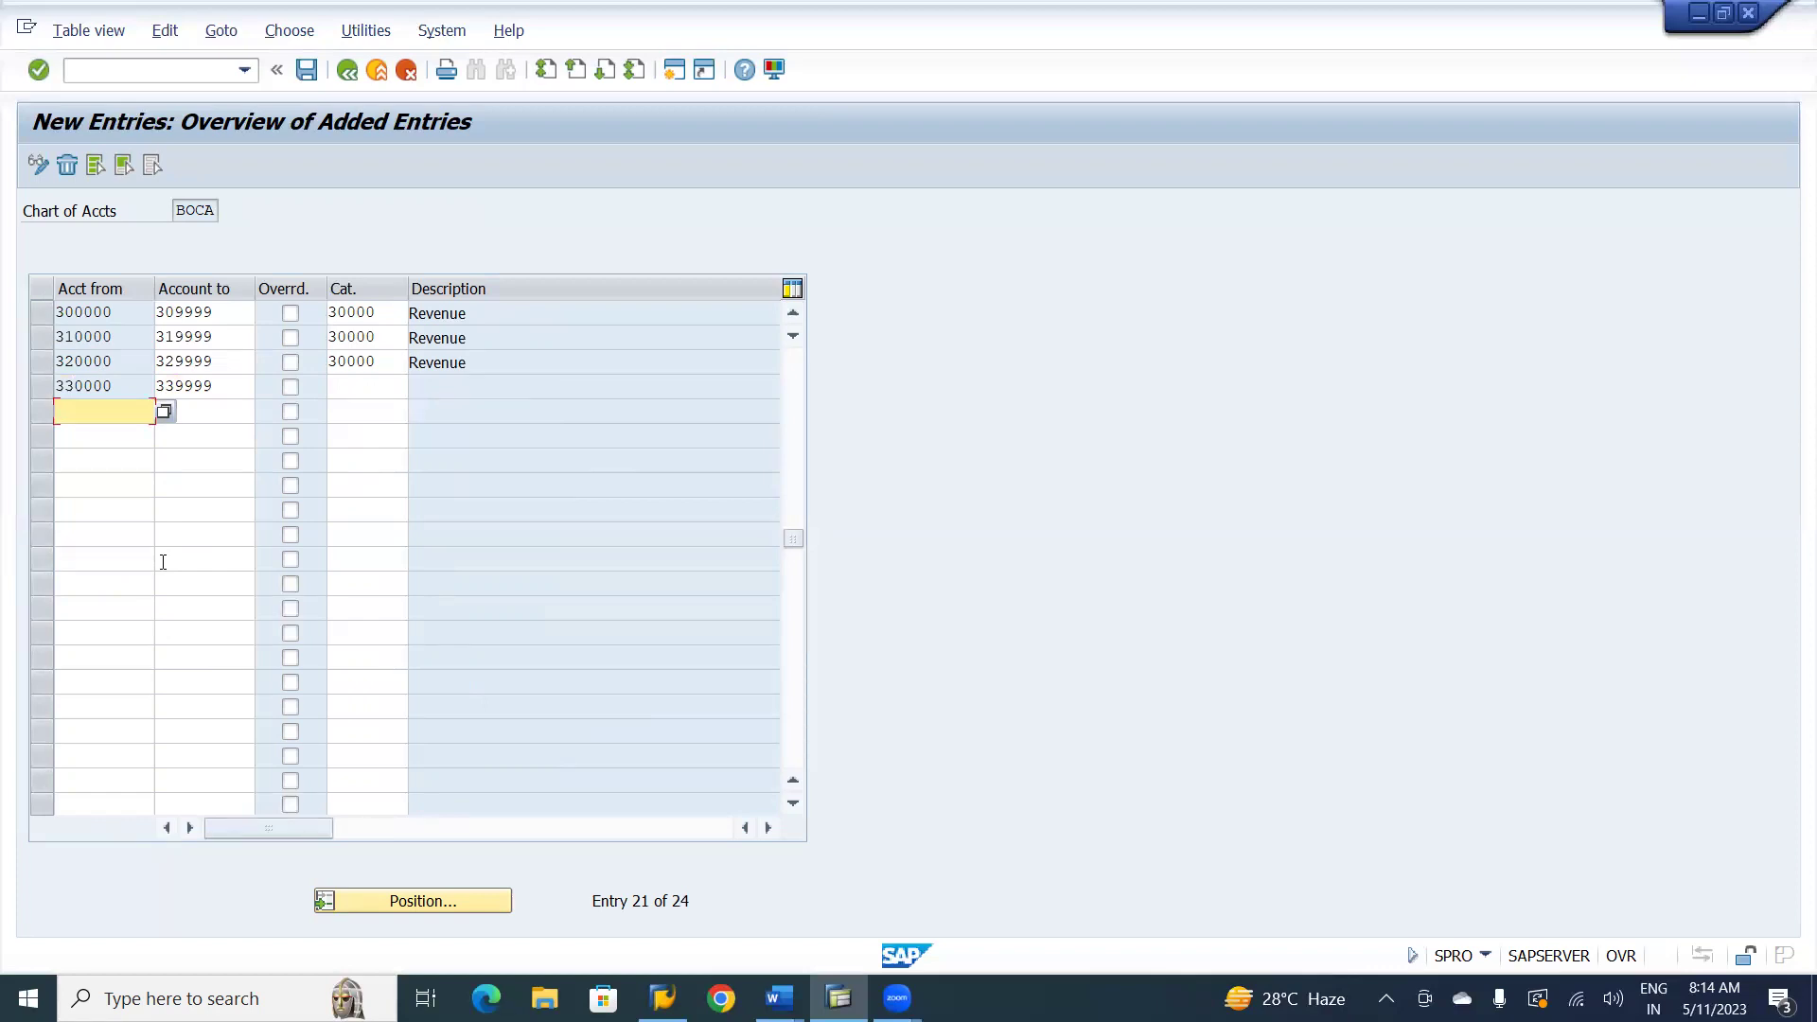
pyautogui.write('400000')
pyautogui.press('Tab')
pyautogui.write('409999')
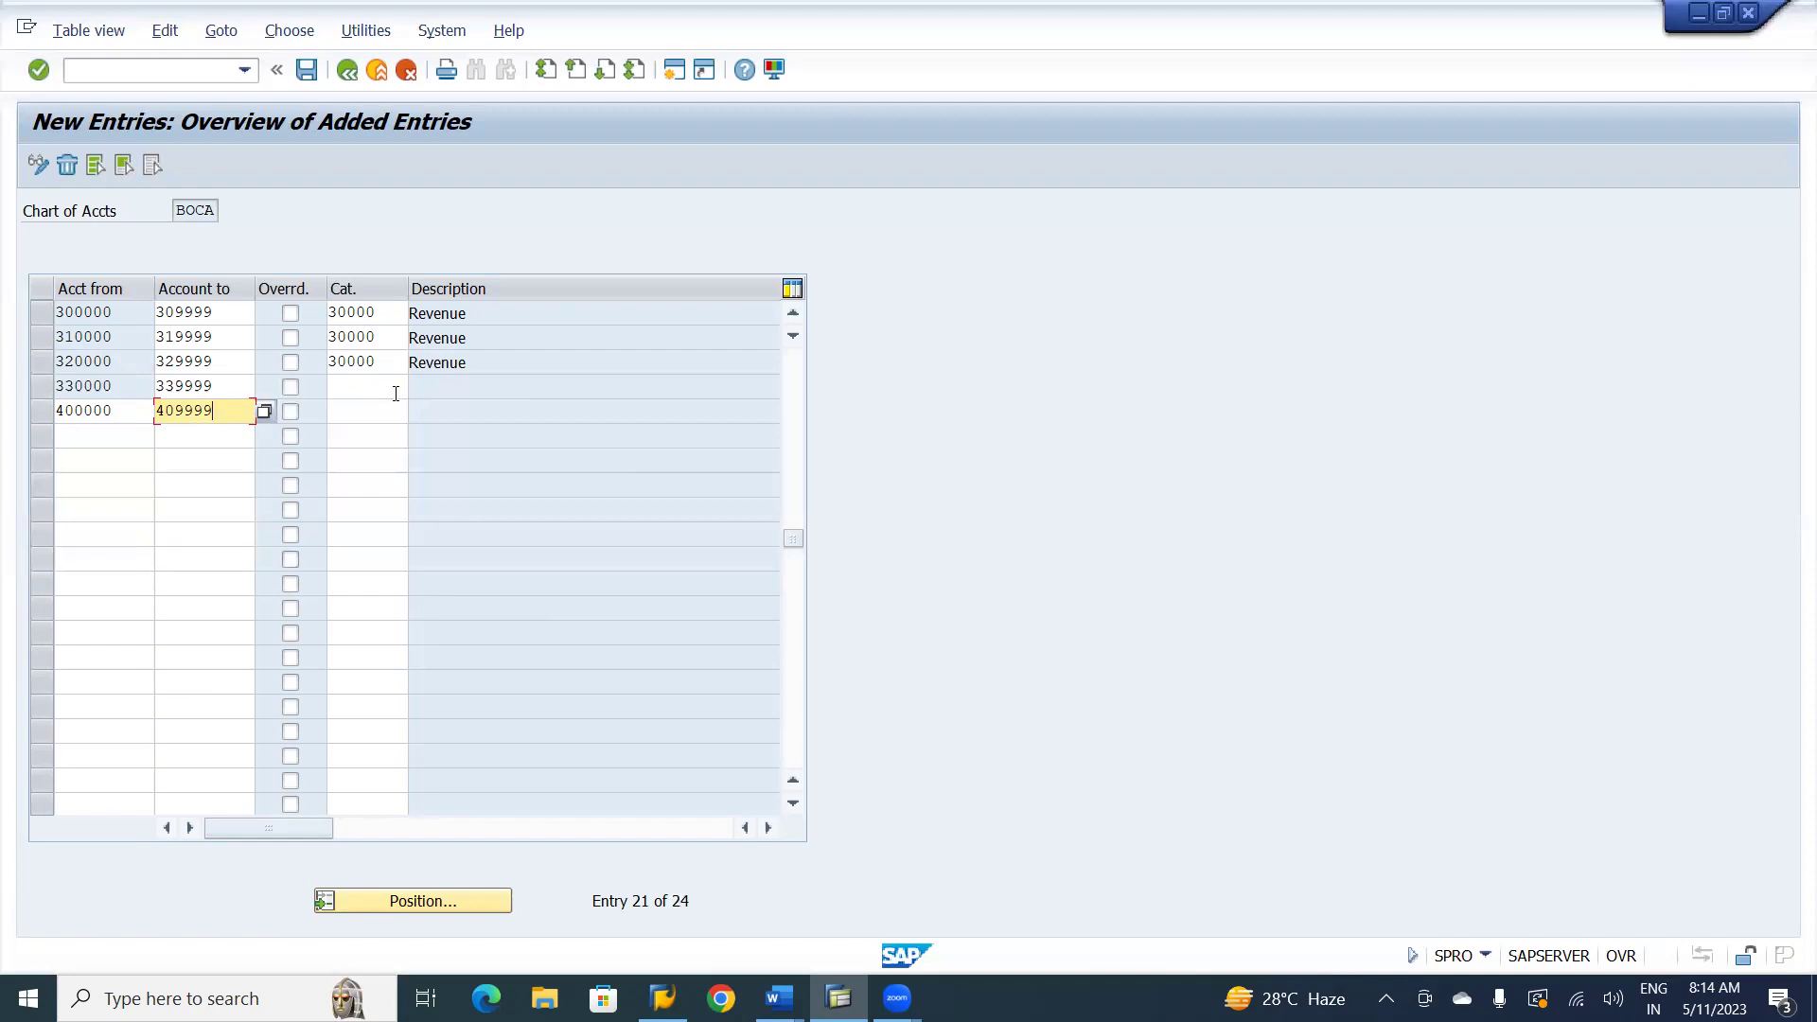
# - Assign item category 30000 (Revenue) to accounts 330000 to 339999 and 20000 (Expense) to accounts 400000 to 409999
pyautogui.click(366, 390)
pyautogui.write('30000')
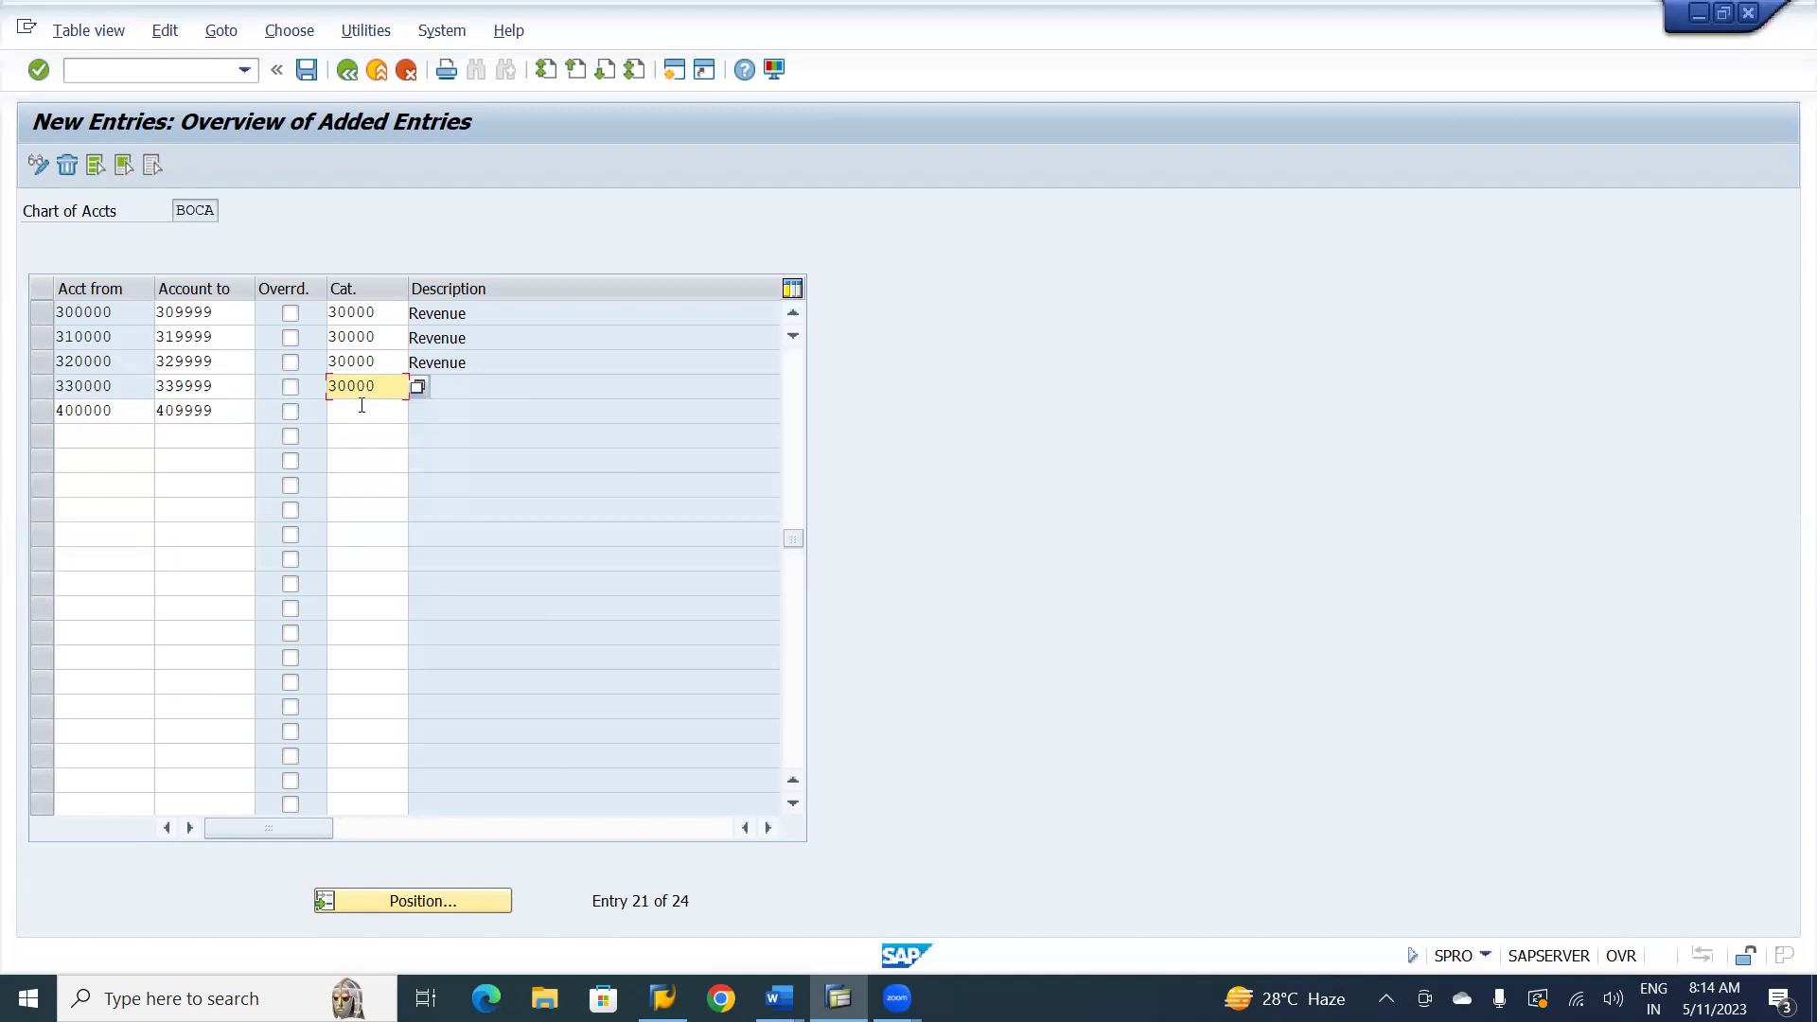
pyautogui.click(361, 408)
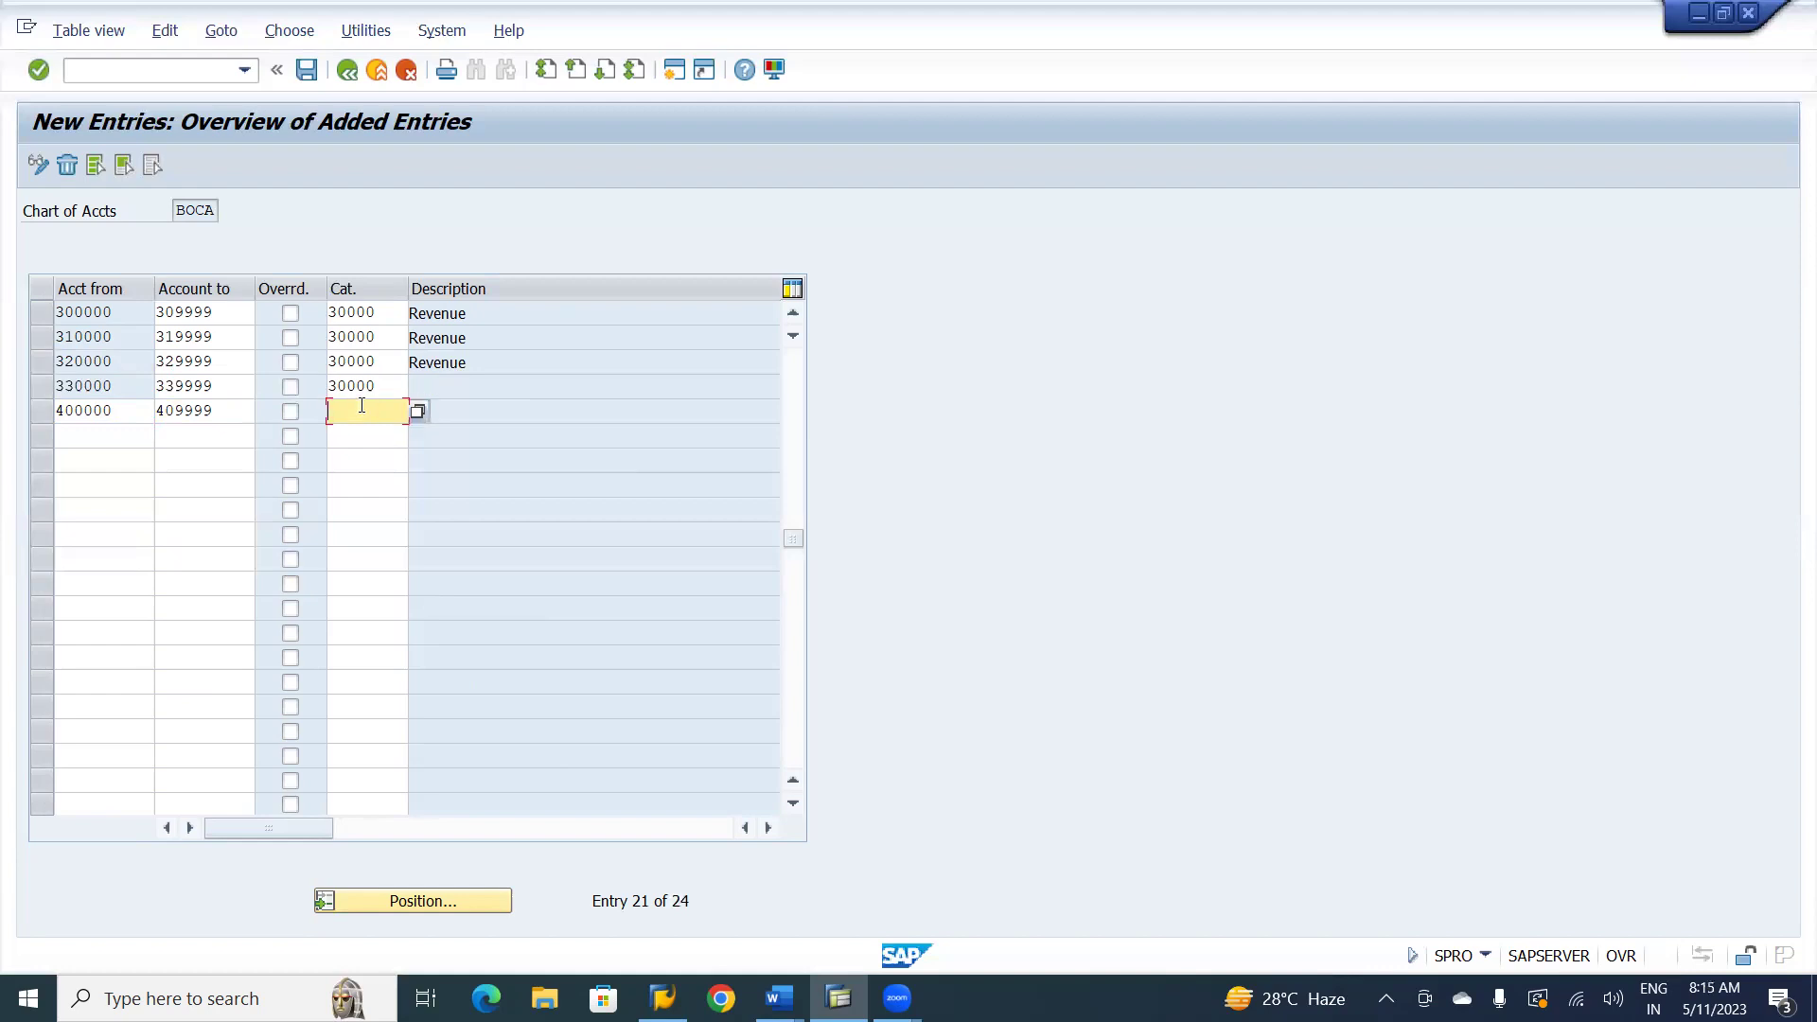
pyautogui.click(418, 413)
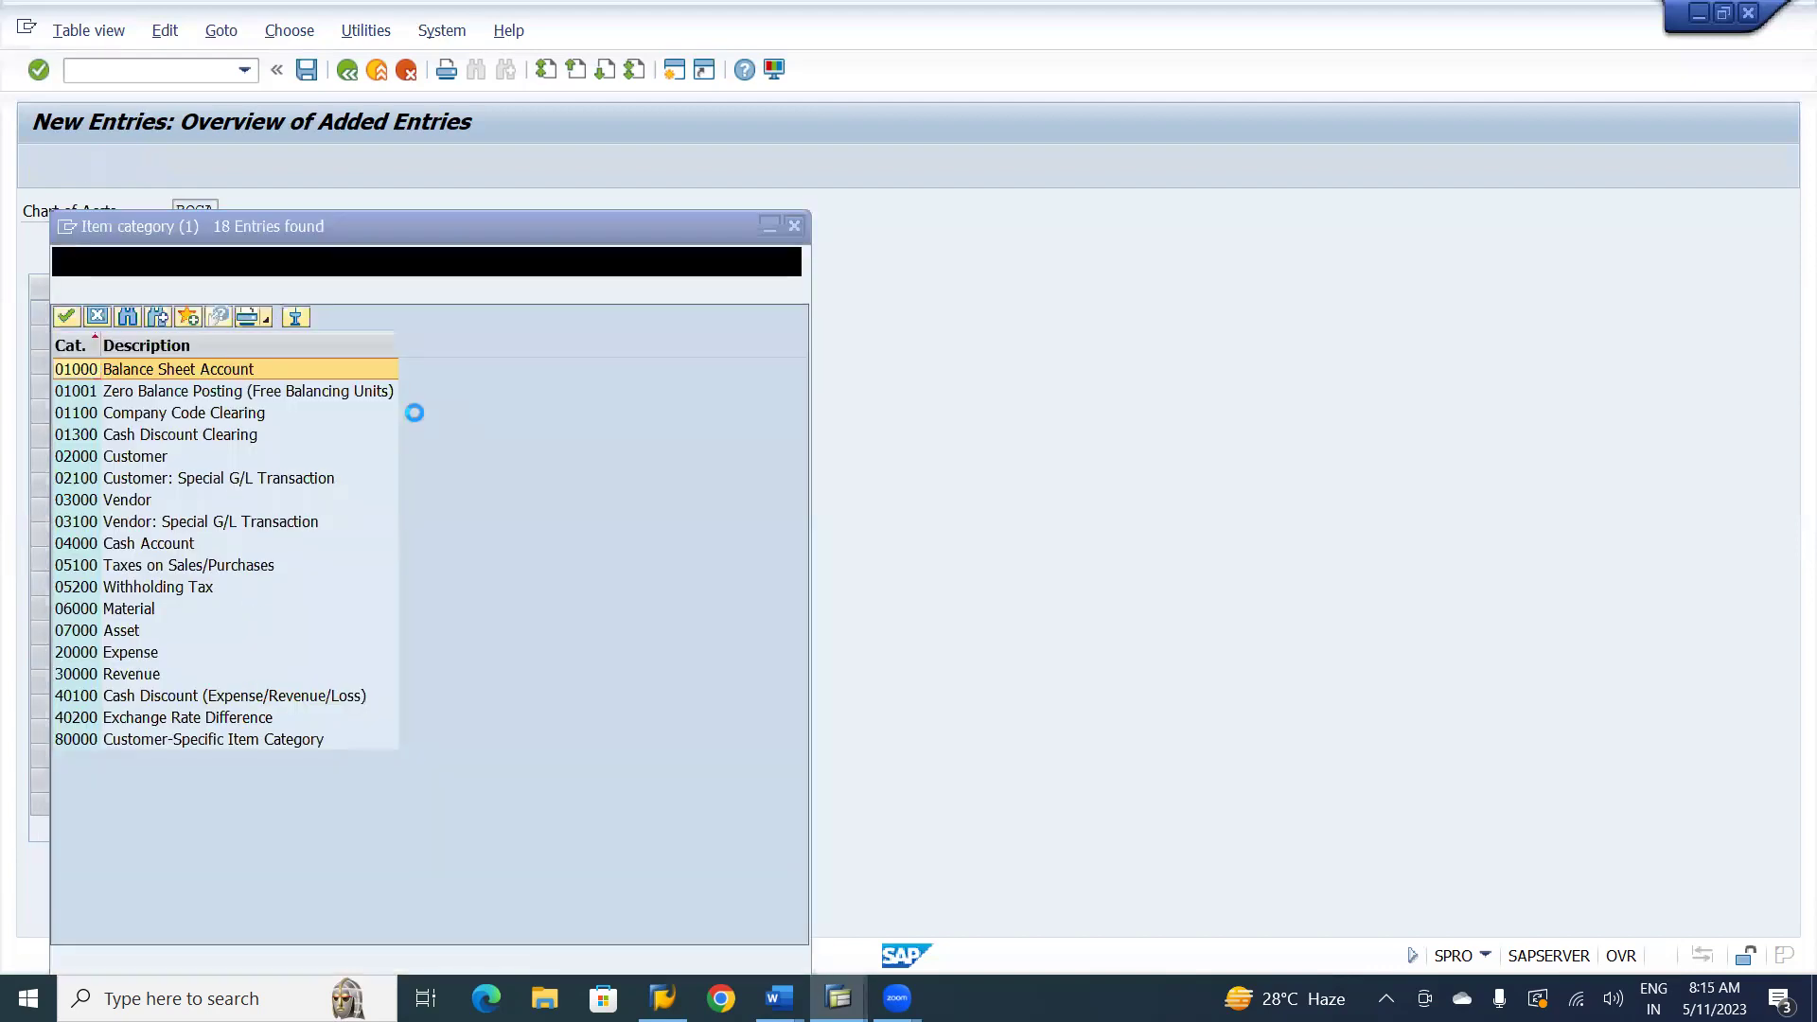
pyautogui.doubleClick(146, 652)
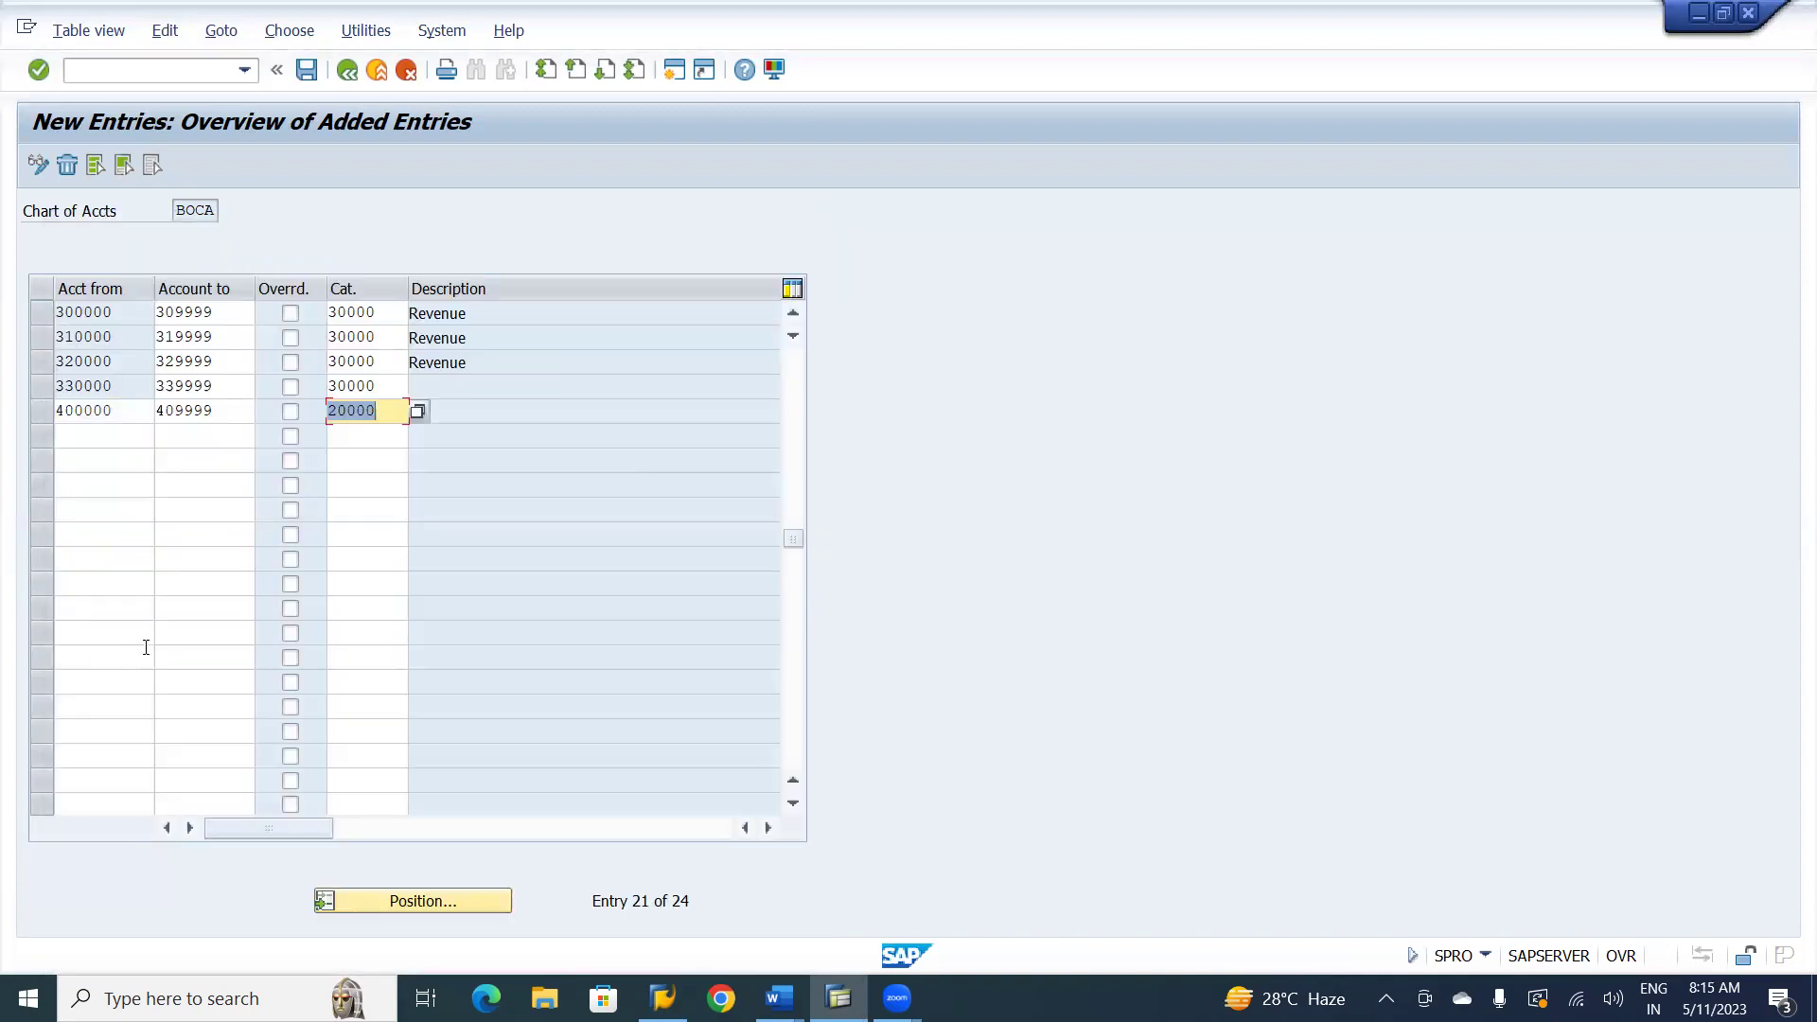
pyautogui.press('Return')
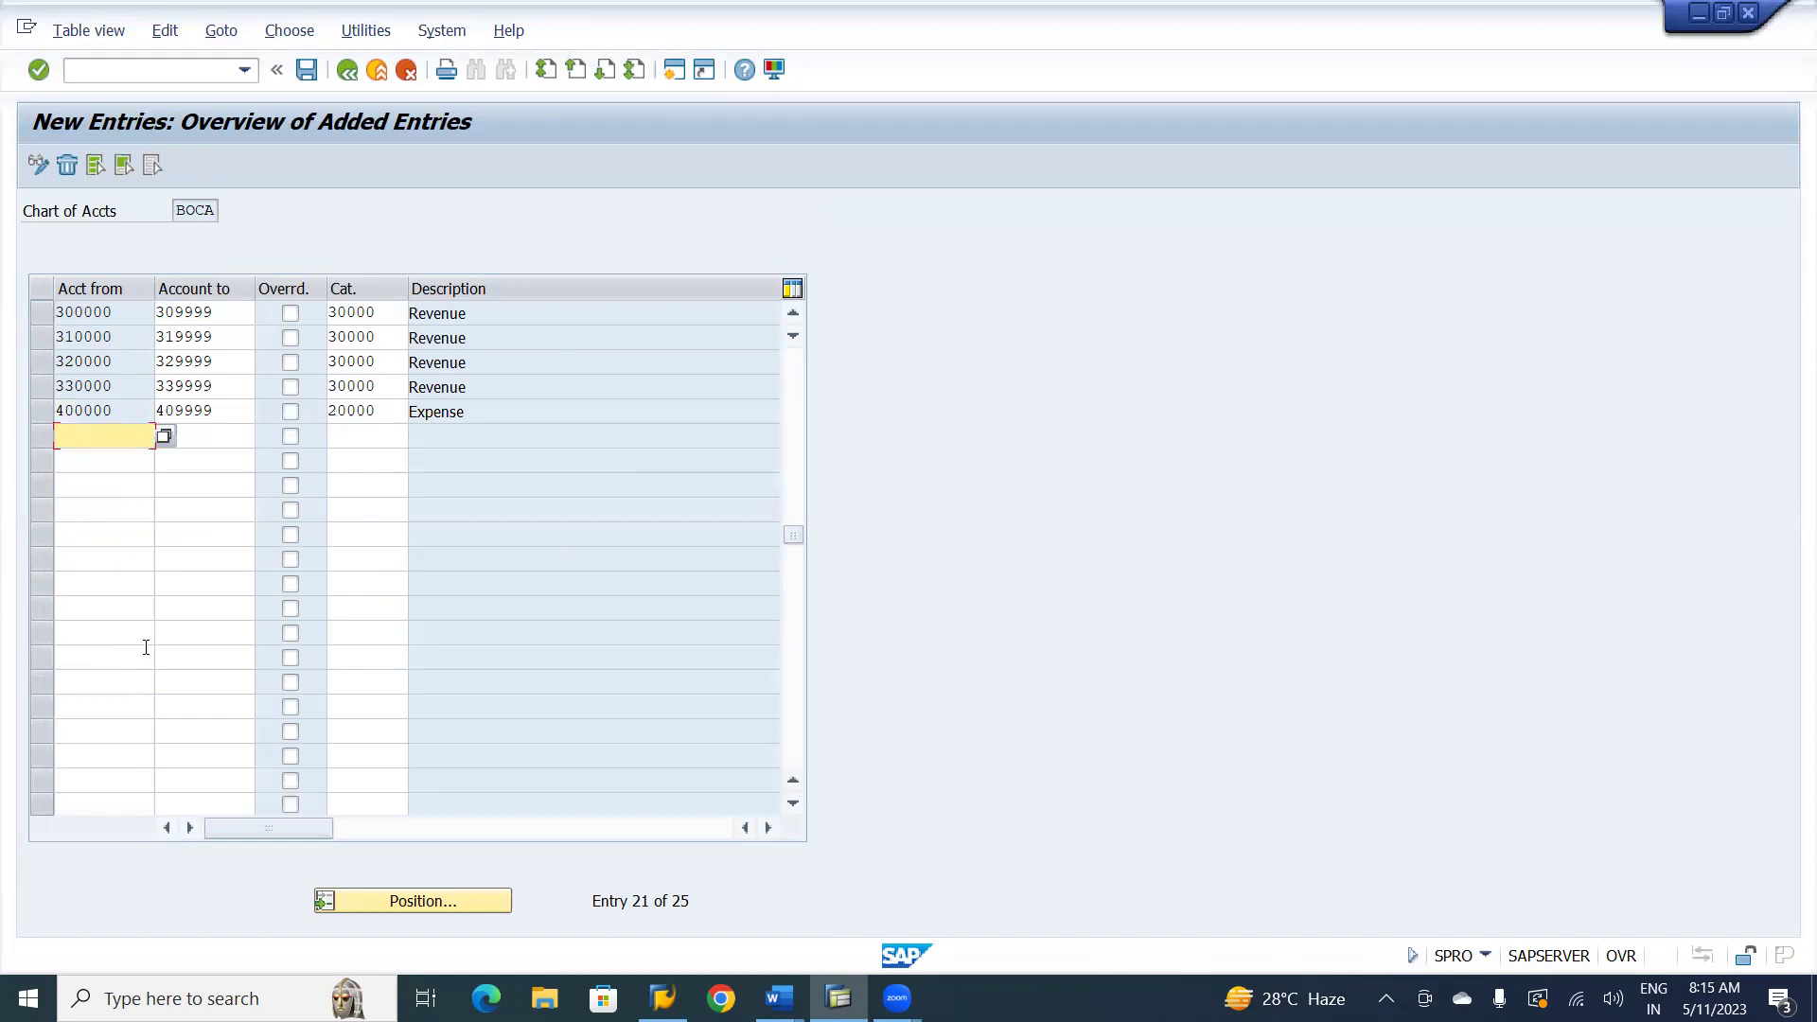
# - Add a twenty-sixth row classifying accounts 410000 to 419999 with item category 20000 (Expense)
pyautogui.write('4')
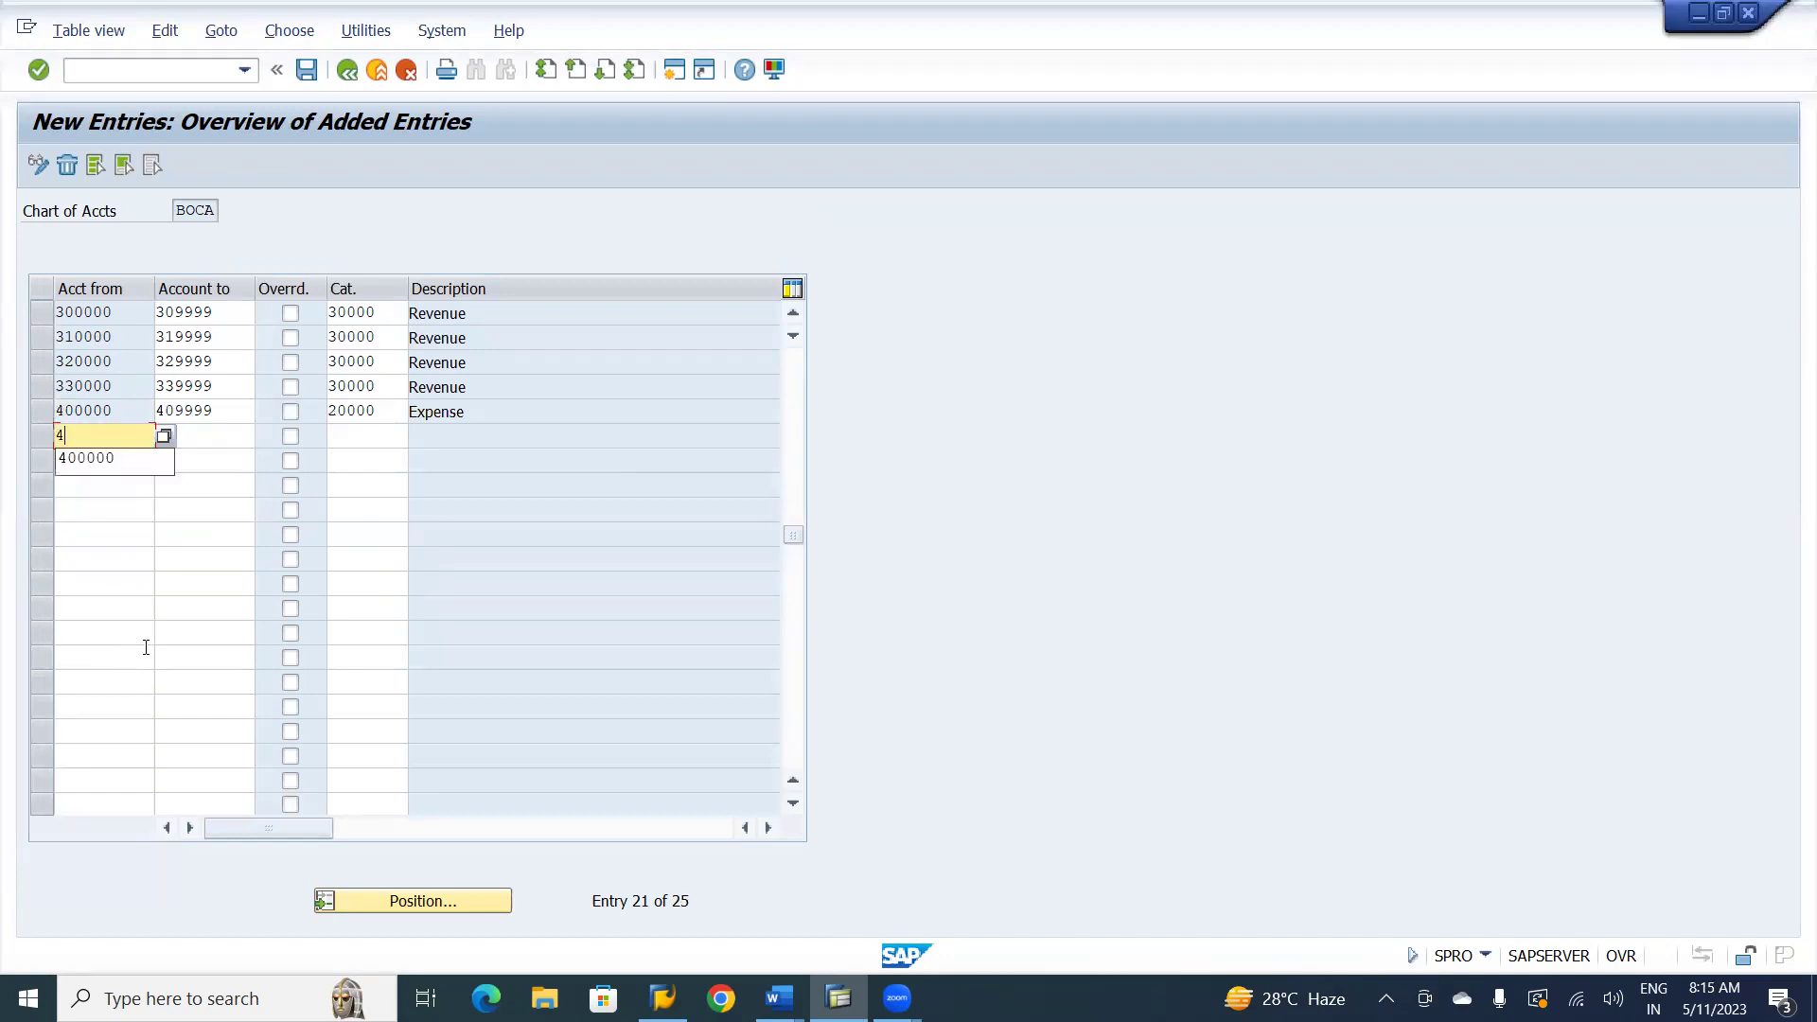
pyautogui.write('10000')
pyautogui.press('Tab')
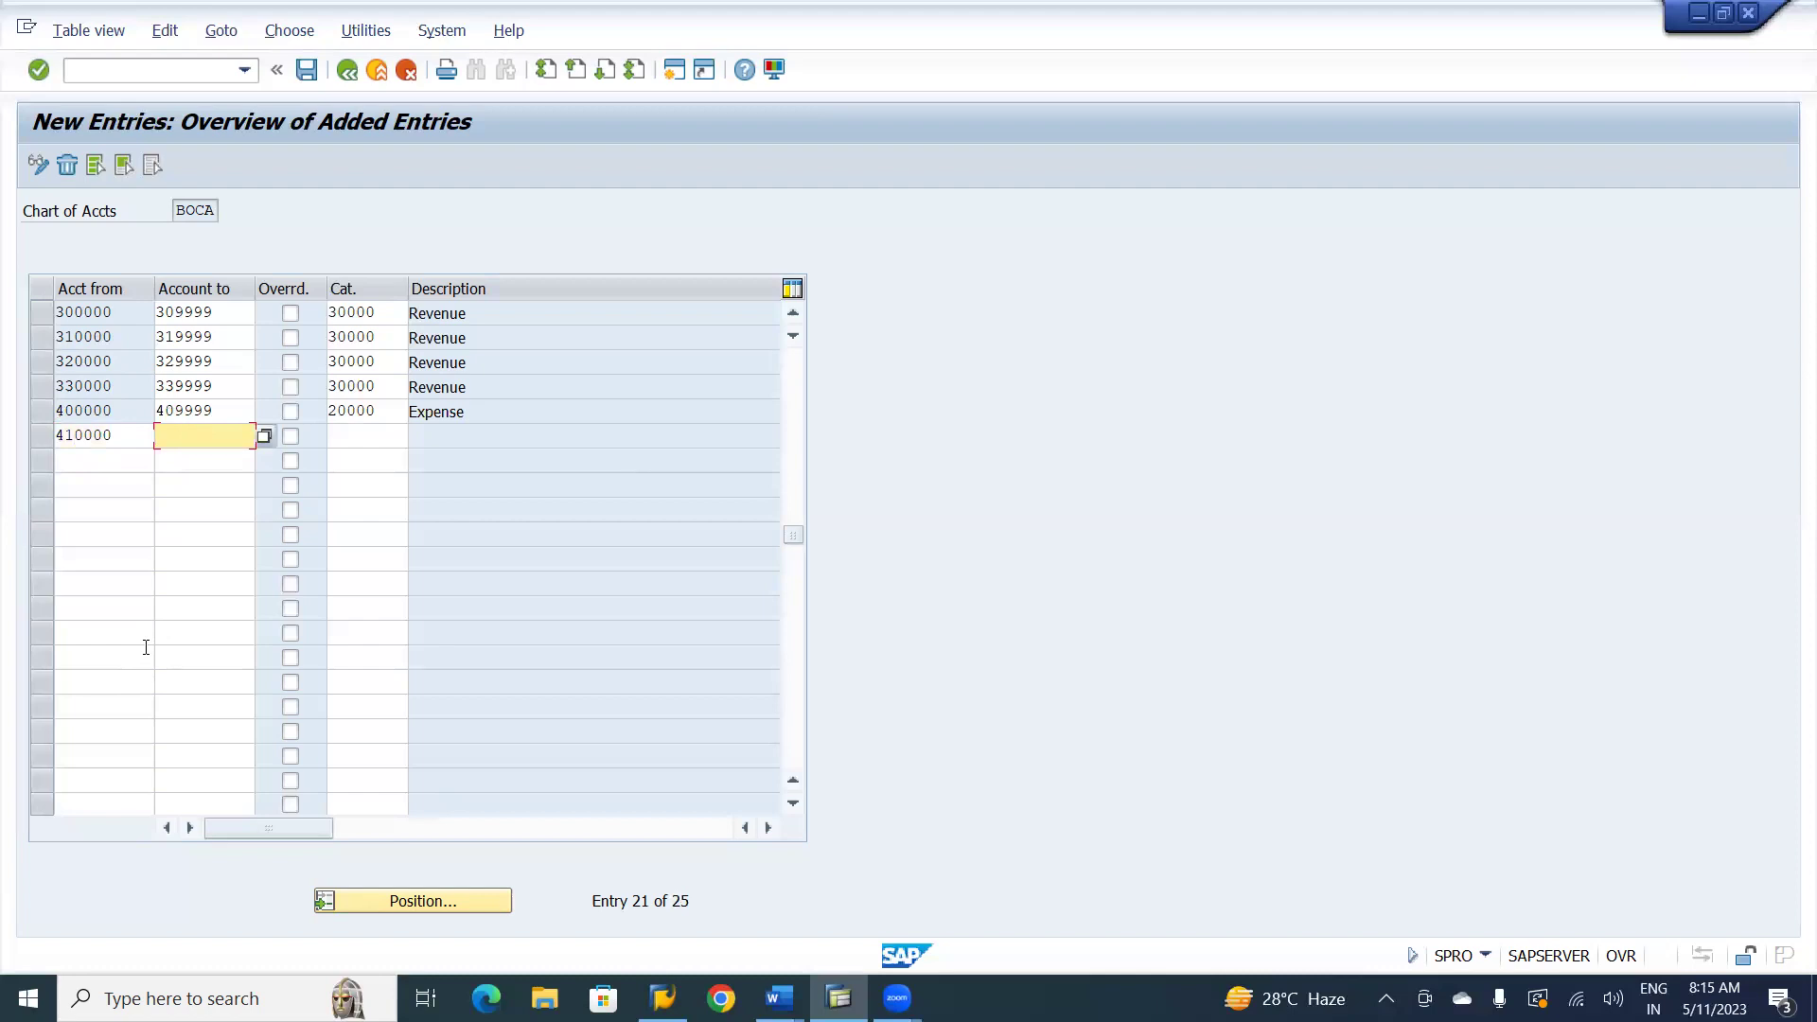
pyautogui.write('419999')
pyautogui.press('Tab')
pyautogui.press('Tab')
pyautogui.write('200')
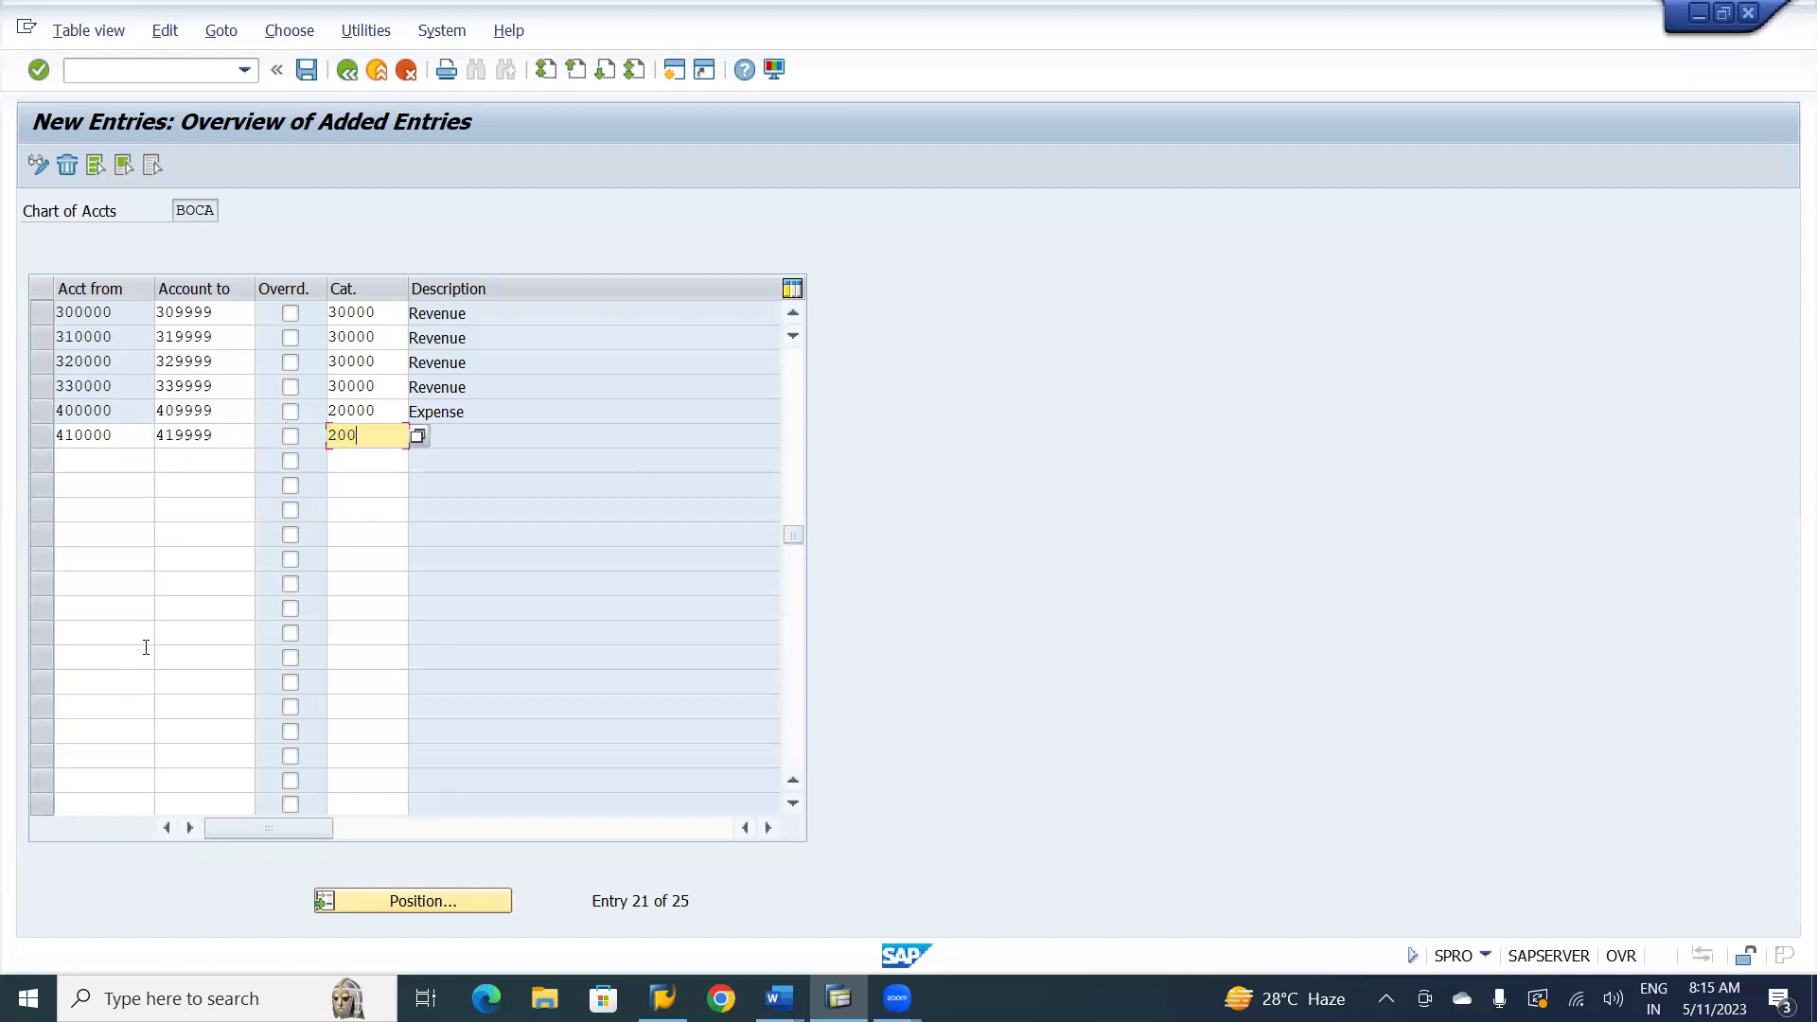
pyautogui.write('00')
pyautogui.press('Return')
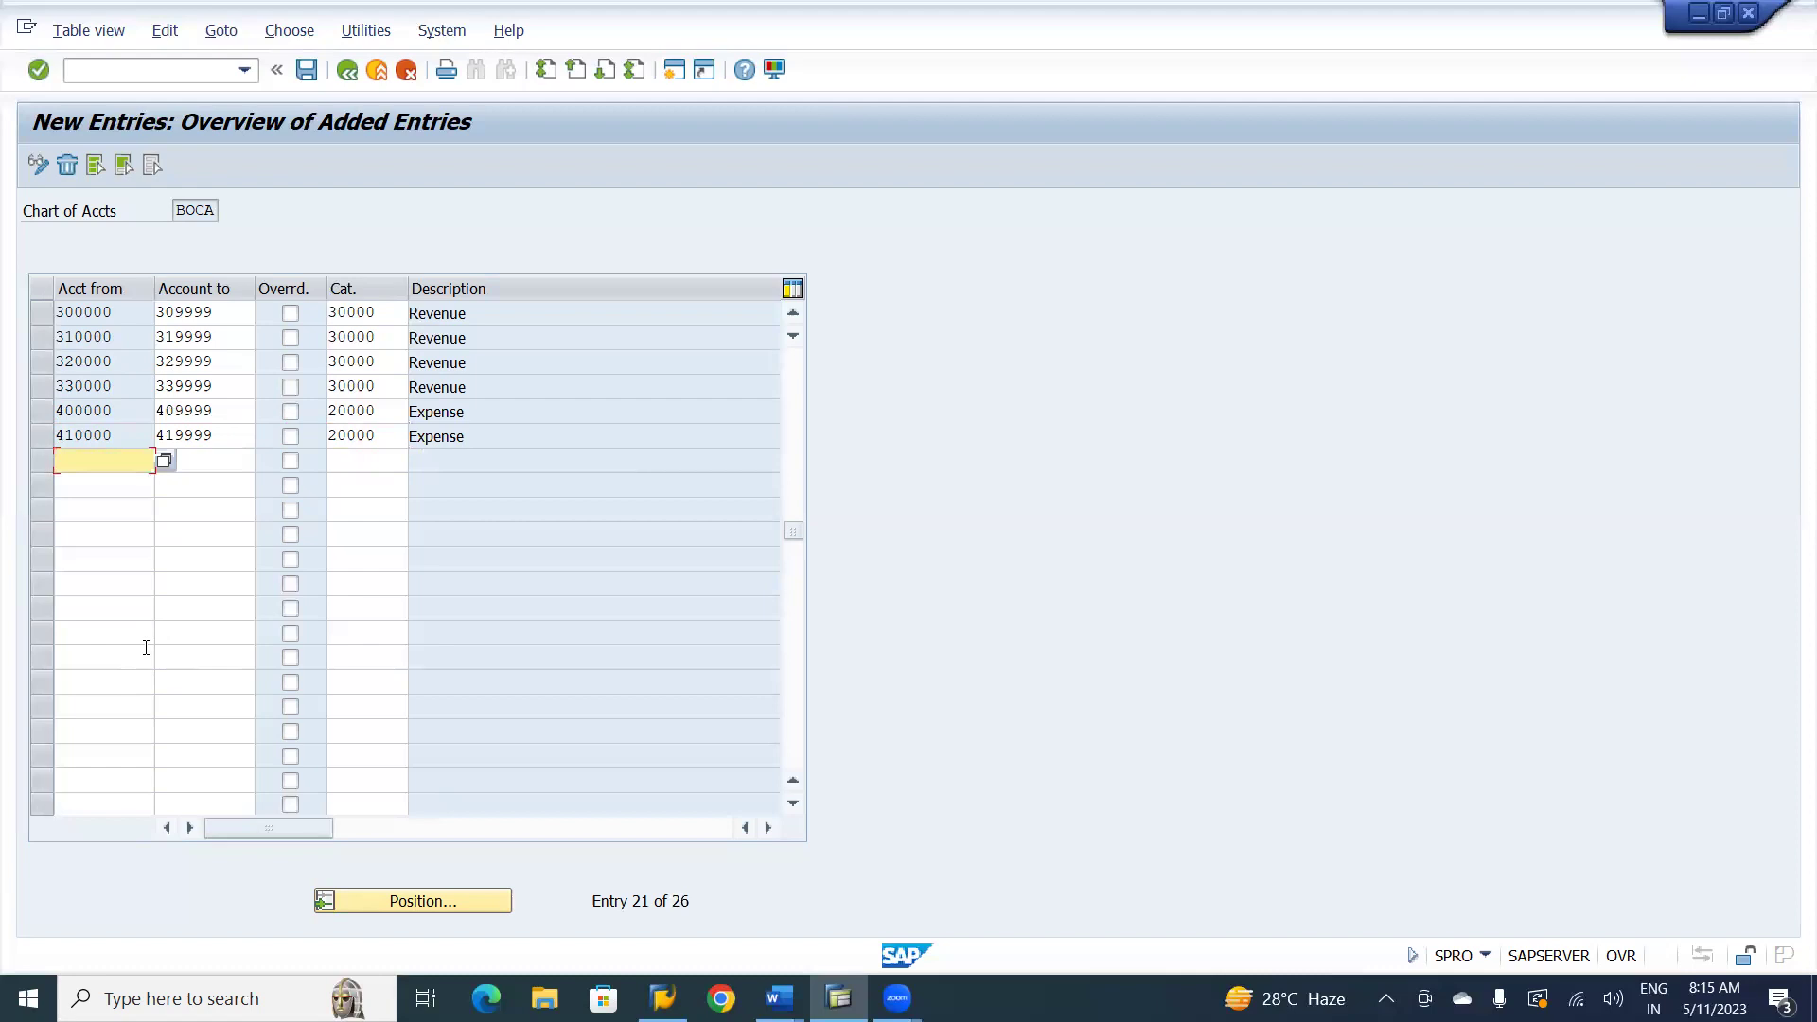
# - Add a twenty-seventh row classifying accounts 420000 to 429999 with item category 20000 (Expense)
pyautogui.write('420000')
pyautogui.press('Tab')
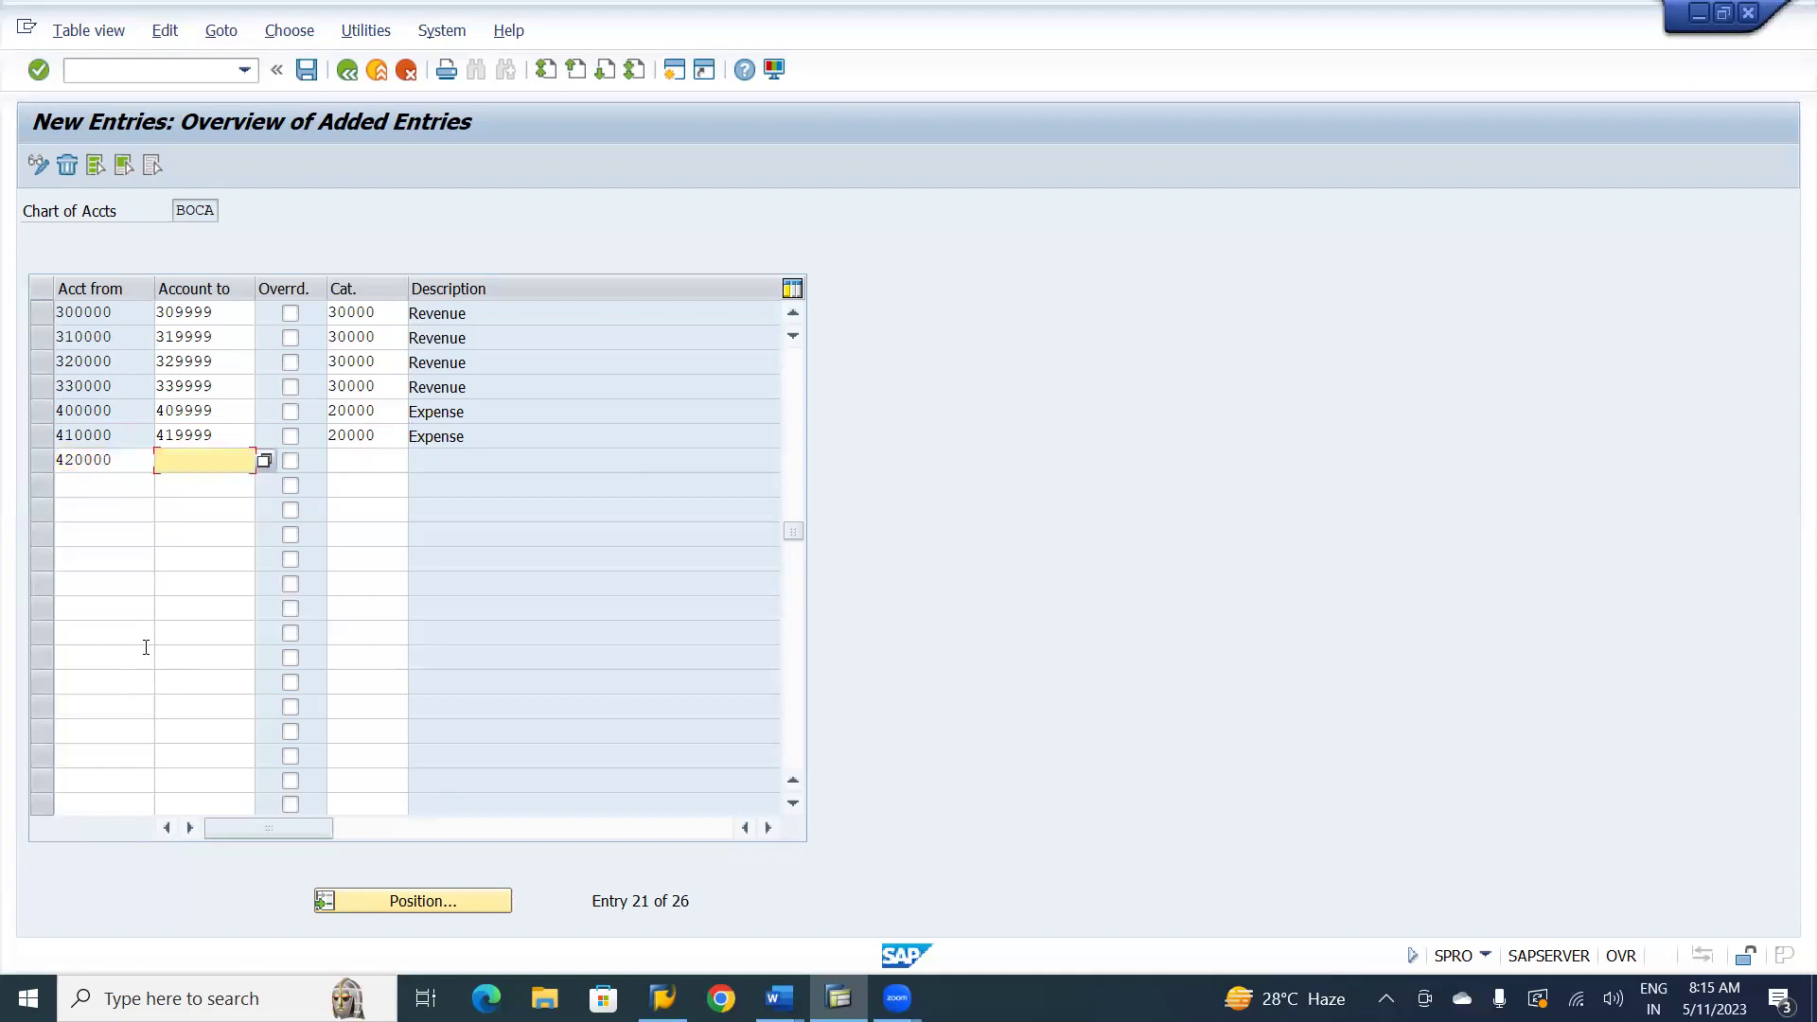
pyautogui.write('429999')
pyautogui.press('Tab')
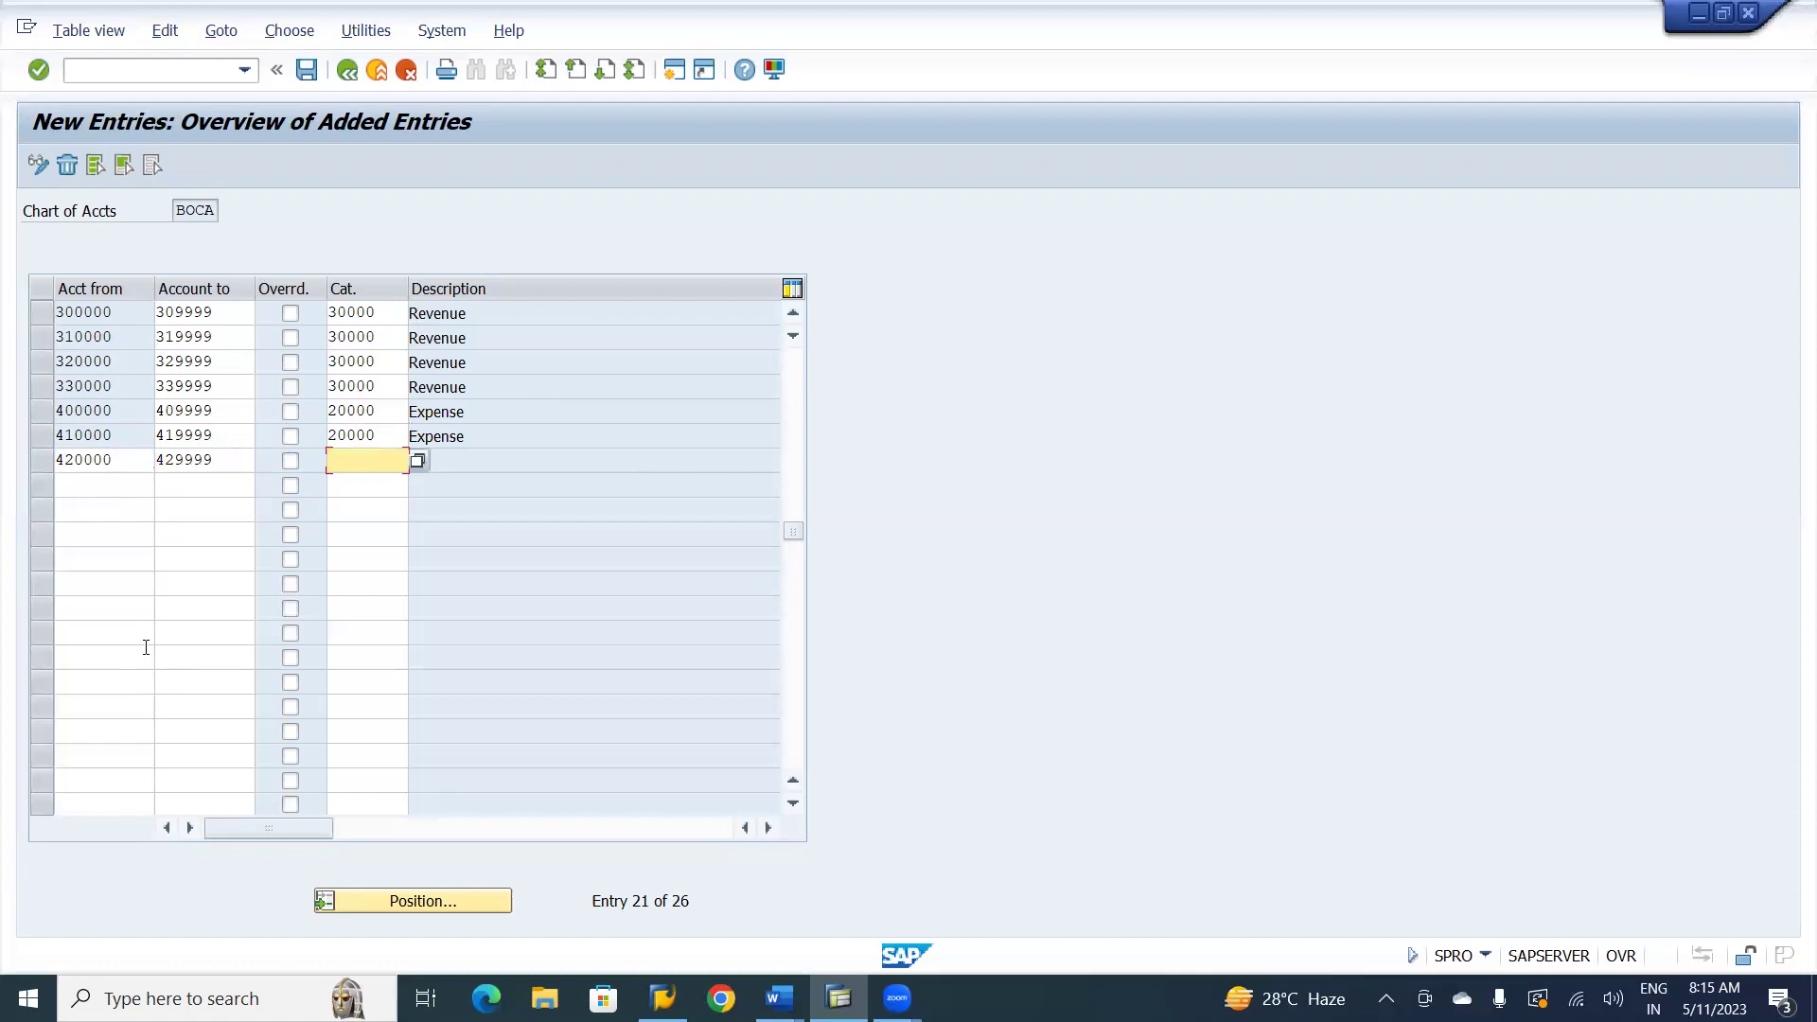
pyautogui.write('20000')
pyautogui.press('Return')
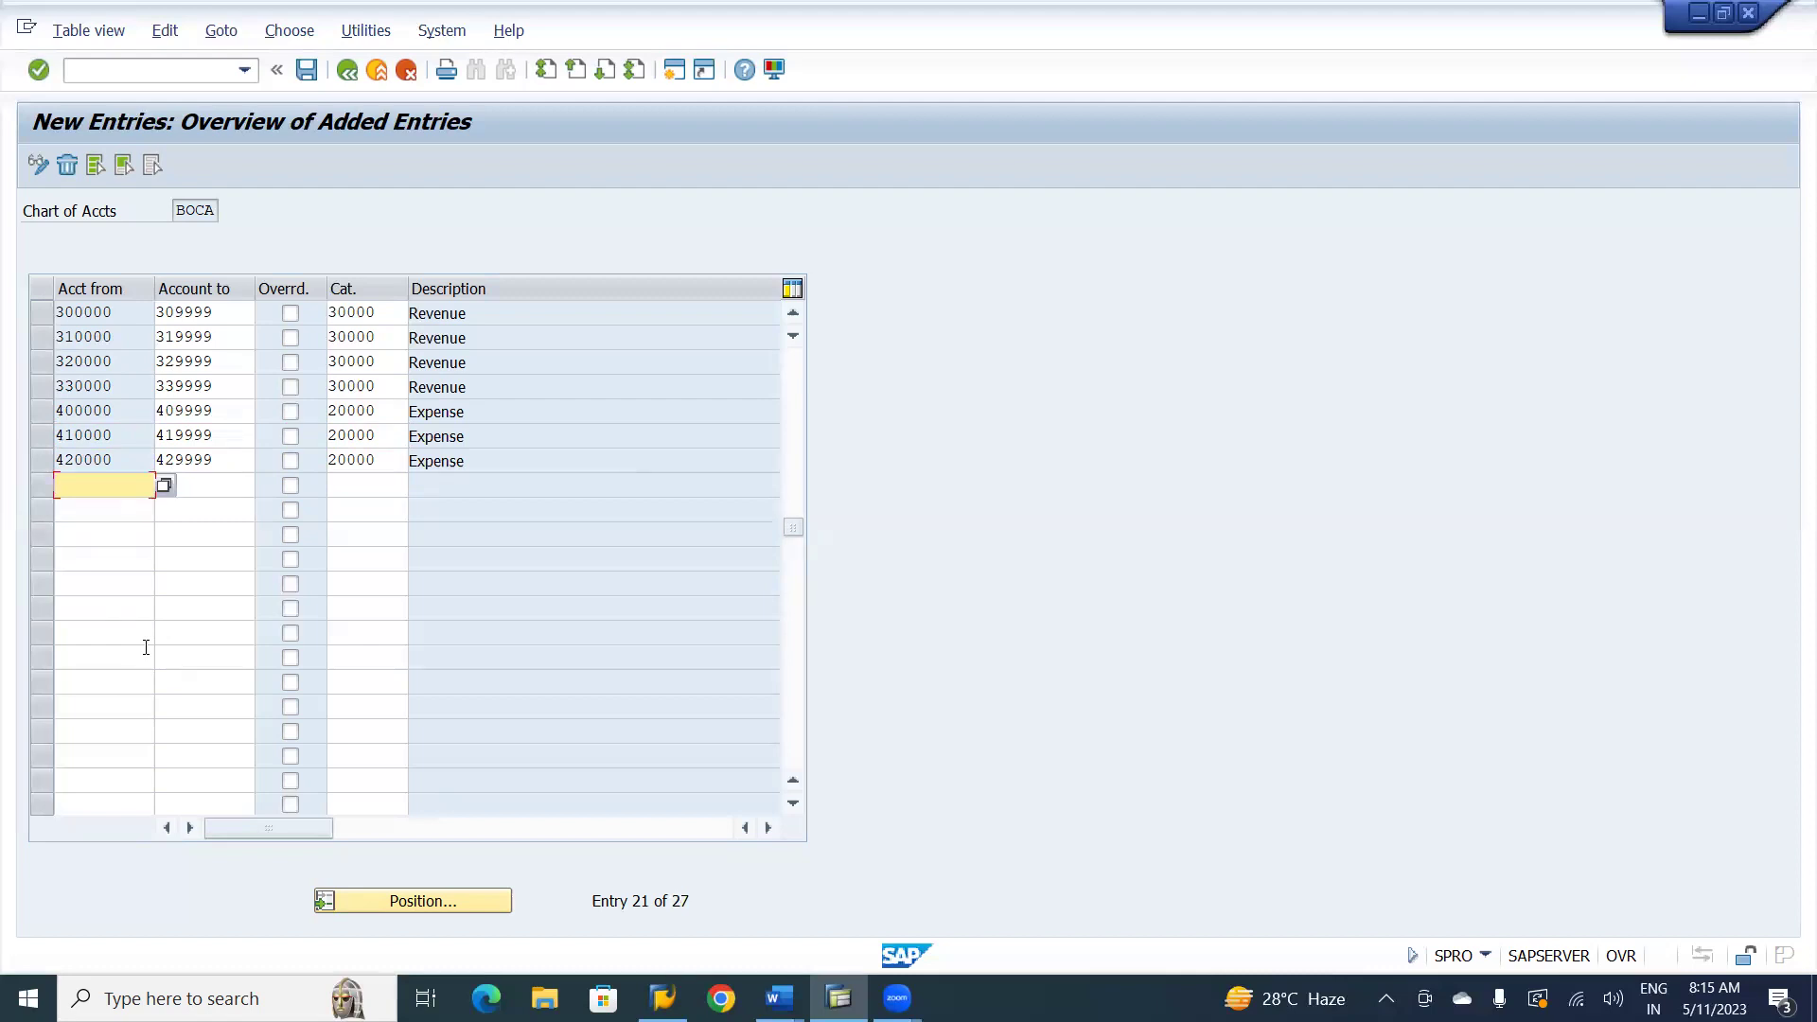
# - Add a twenty-eighth row classifying accounts 430000 to 439999 with item category 20000 (Expense)
pyautogui.write('430000')
pyautogui.press('Tab')
pyautogui.write('439999')
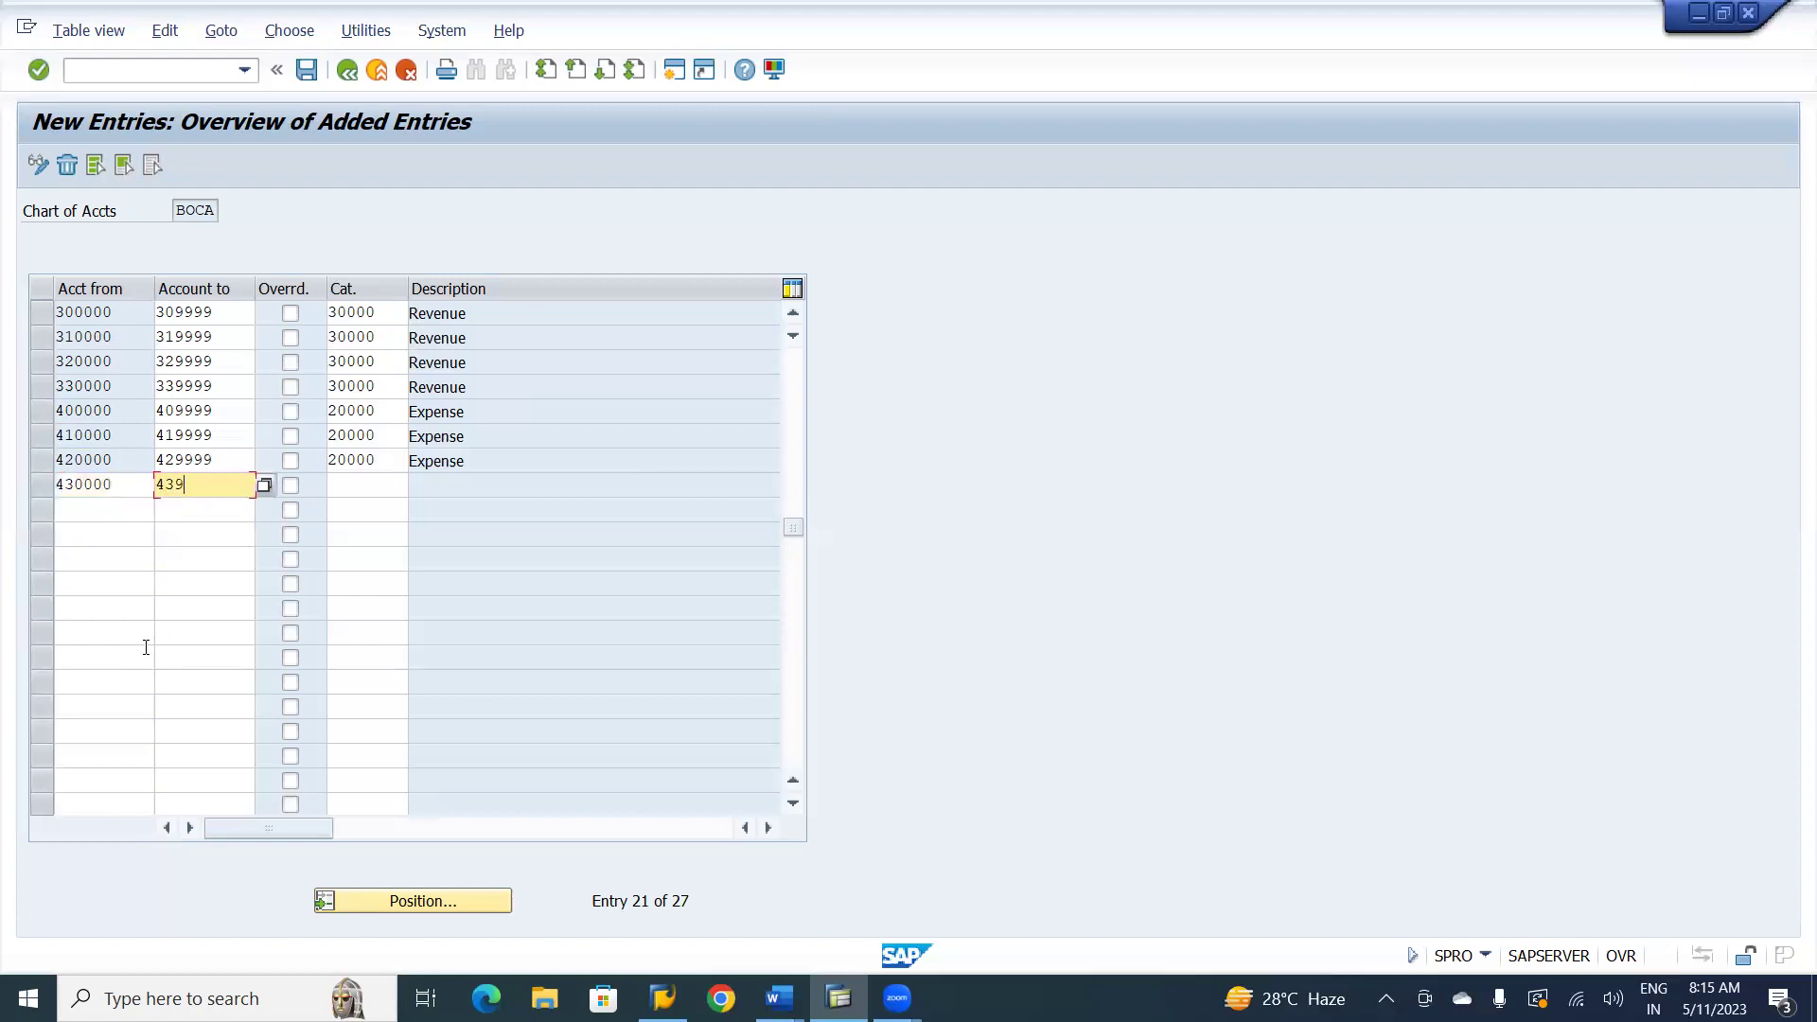
pyautogui.press('Tab')
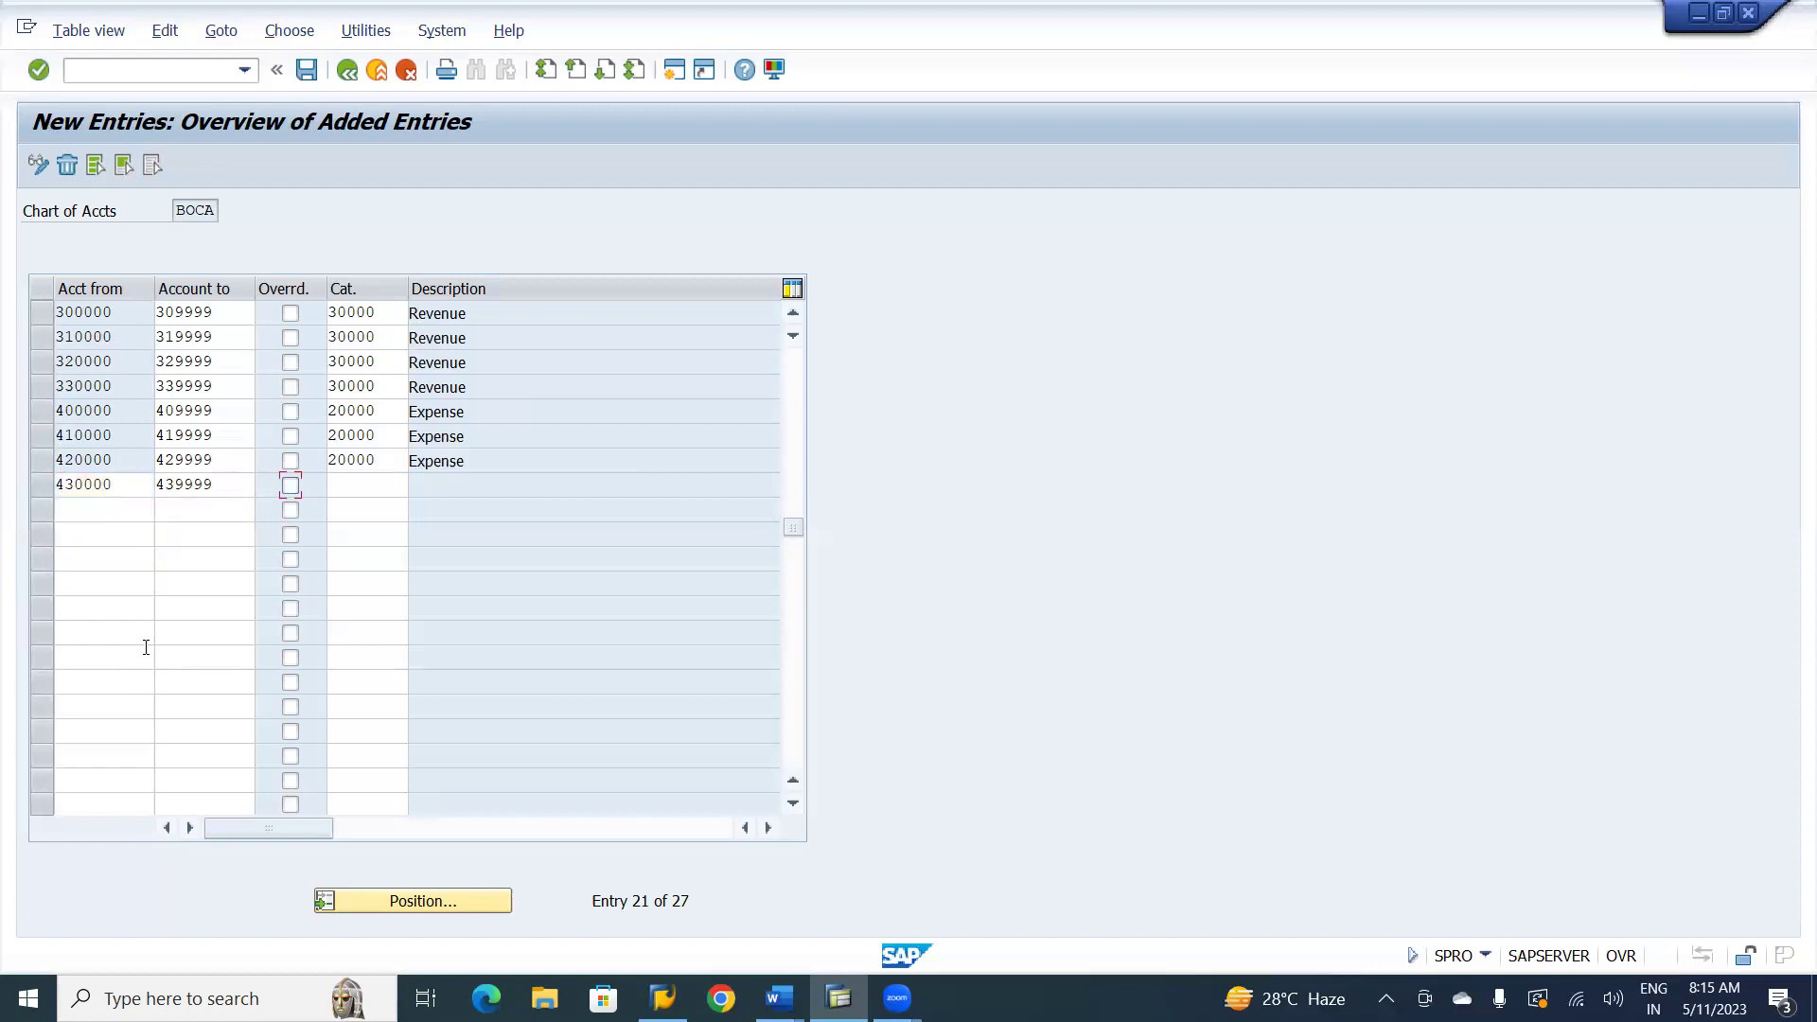
pyautogui.press('Tab')
pyautogui.write('20000')
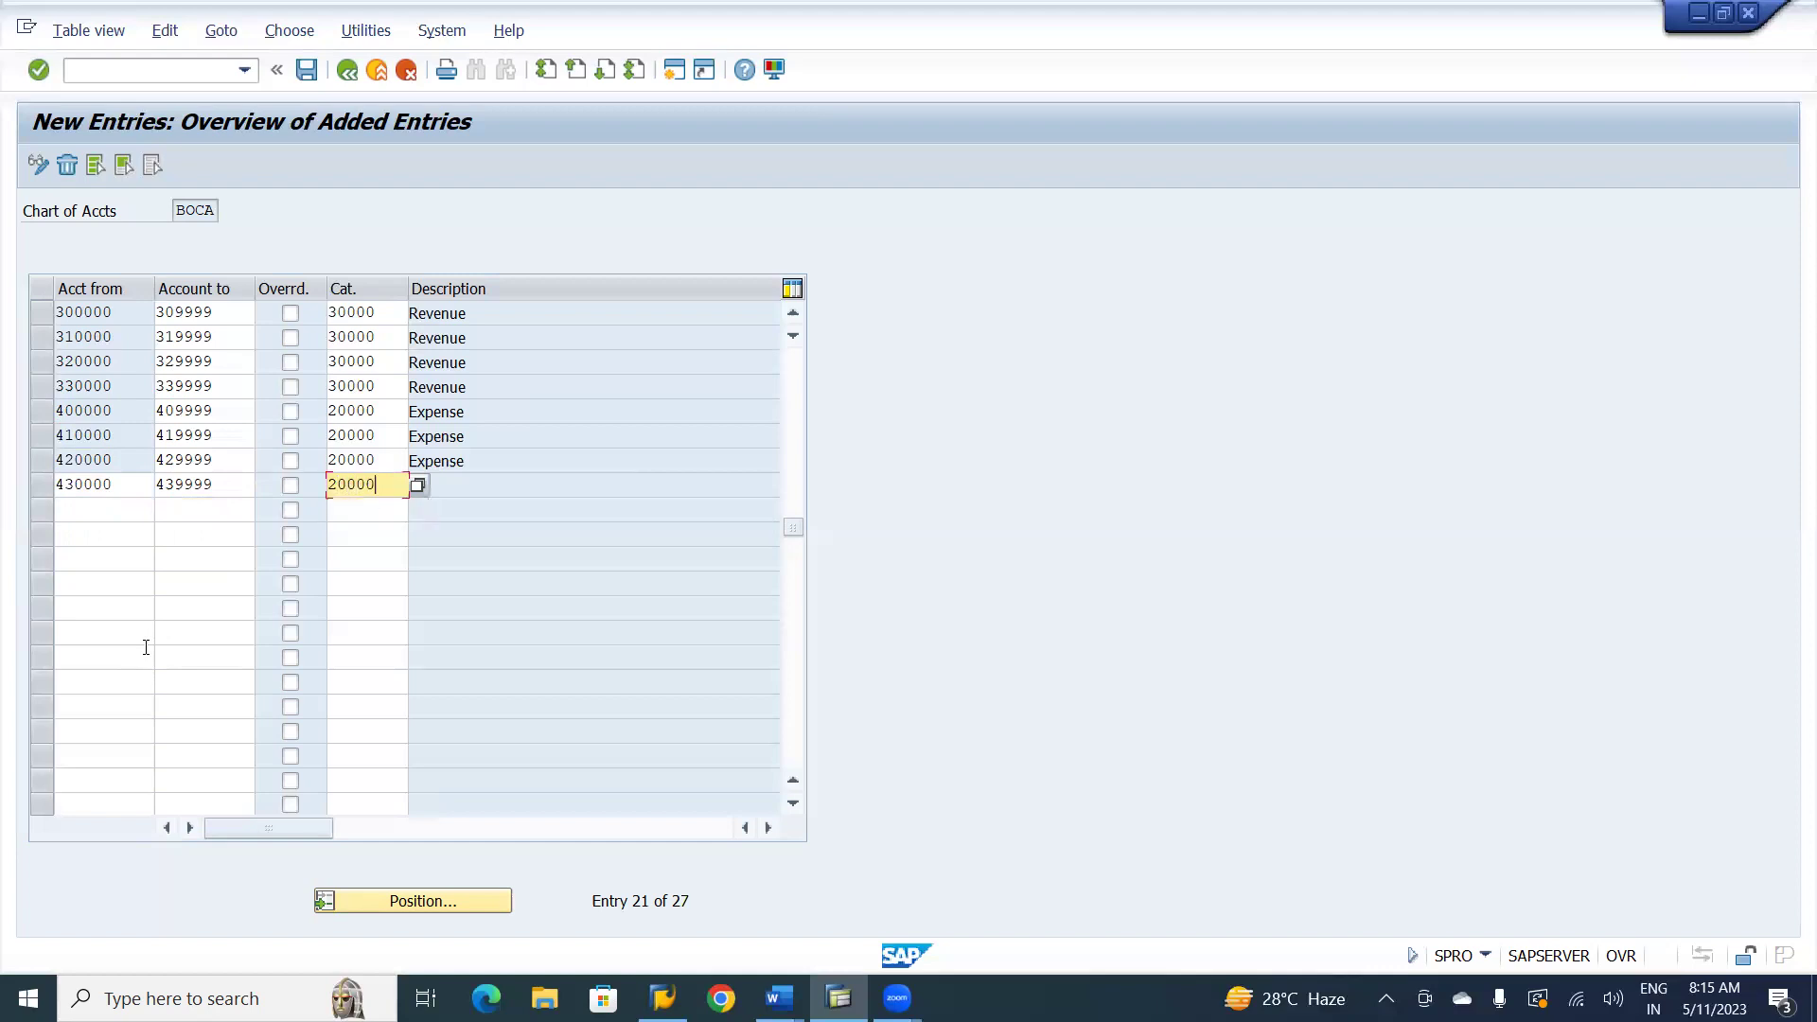
pyautogui.press('Return')
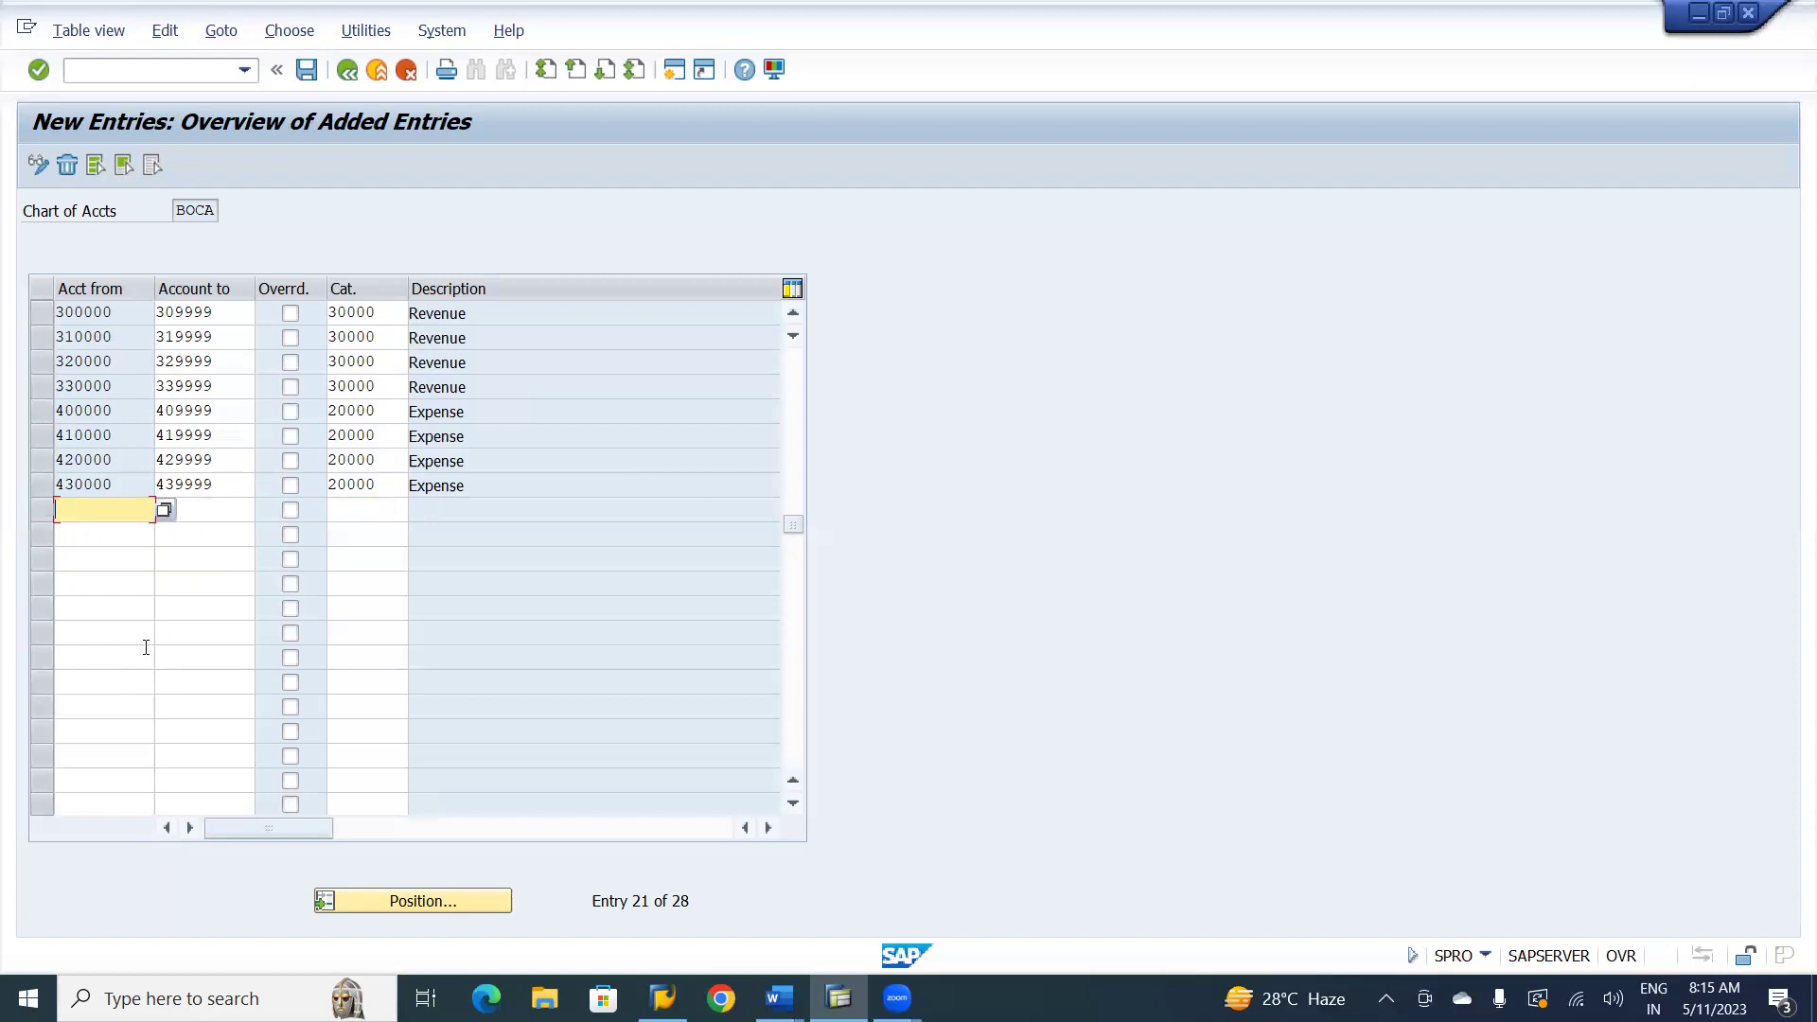
# - Add a twenty-ninth row classifying accounts 440000 to 449999 with item category 20000 (Expense)
pyautogui.write('440000')
pyautogui.press('Tab')
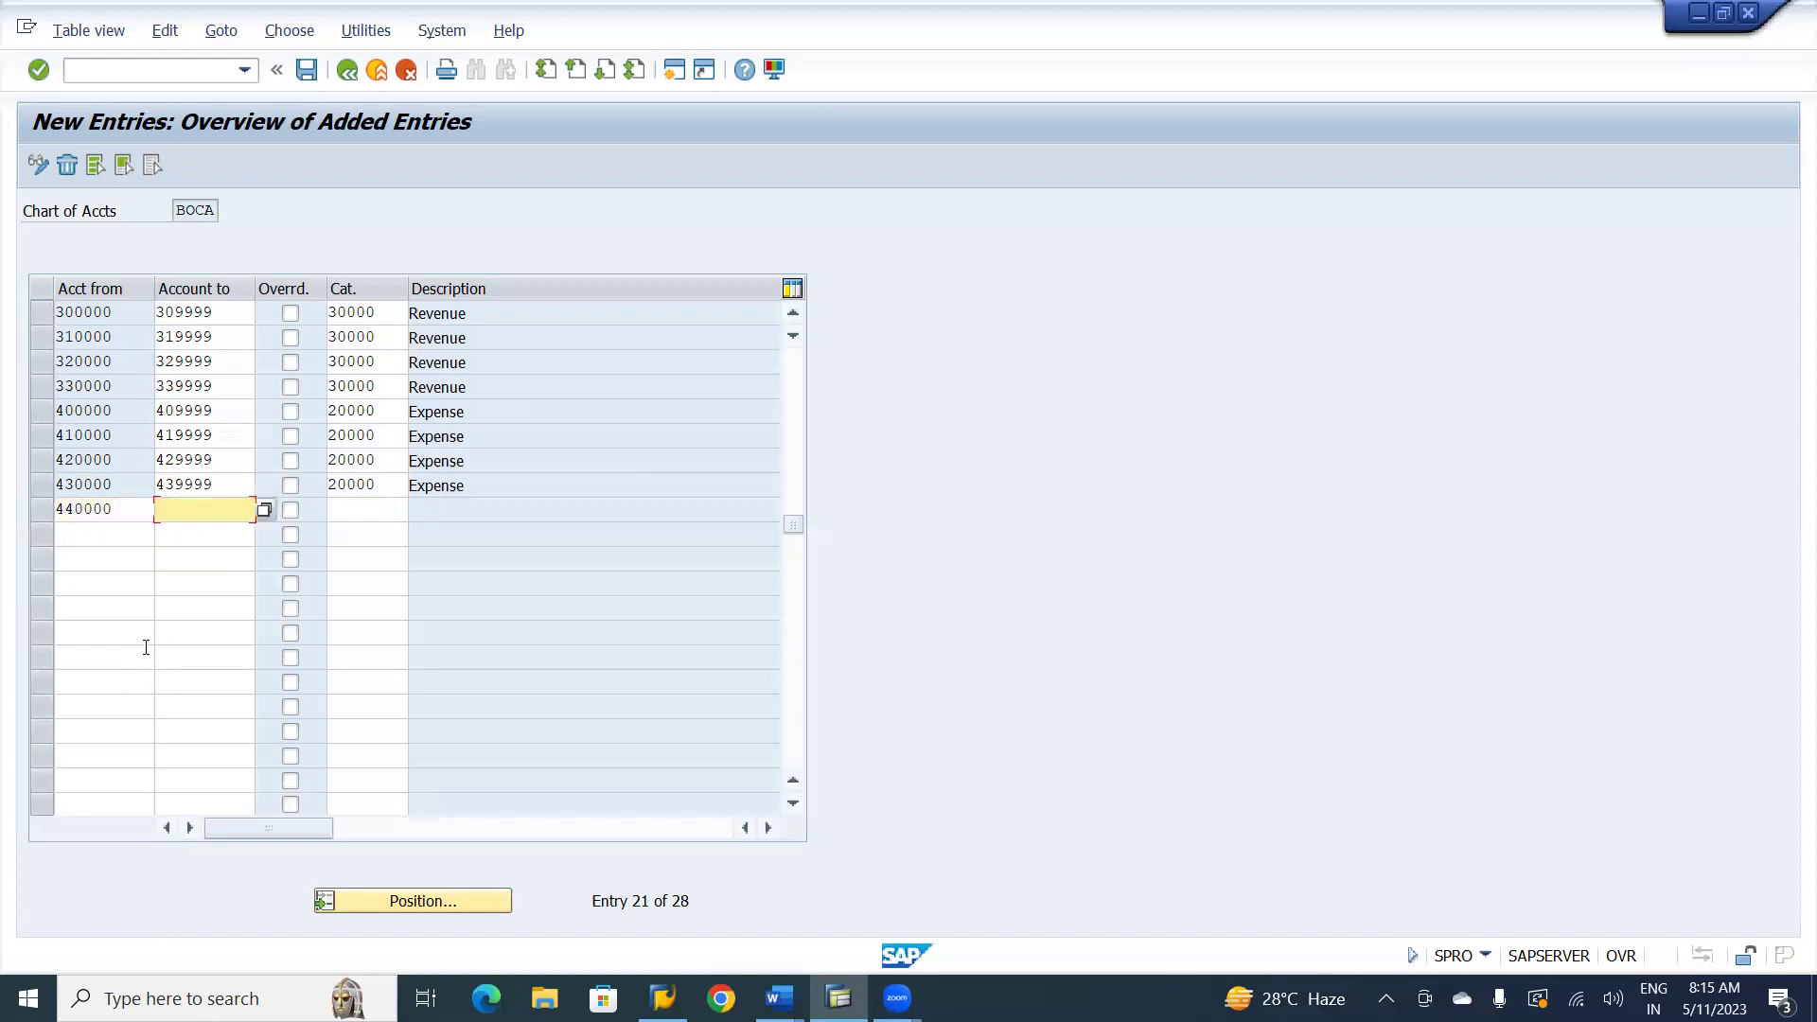
pyautogui.write('449999')
pyautogui.press('Tab')
pyautogui.press('Tab')
pyautogui.write('200')
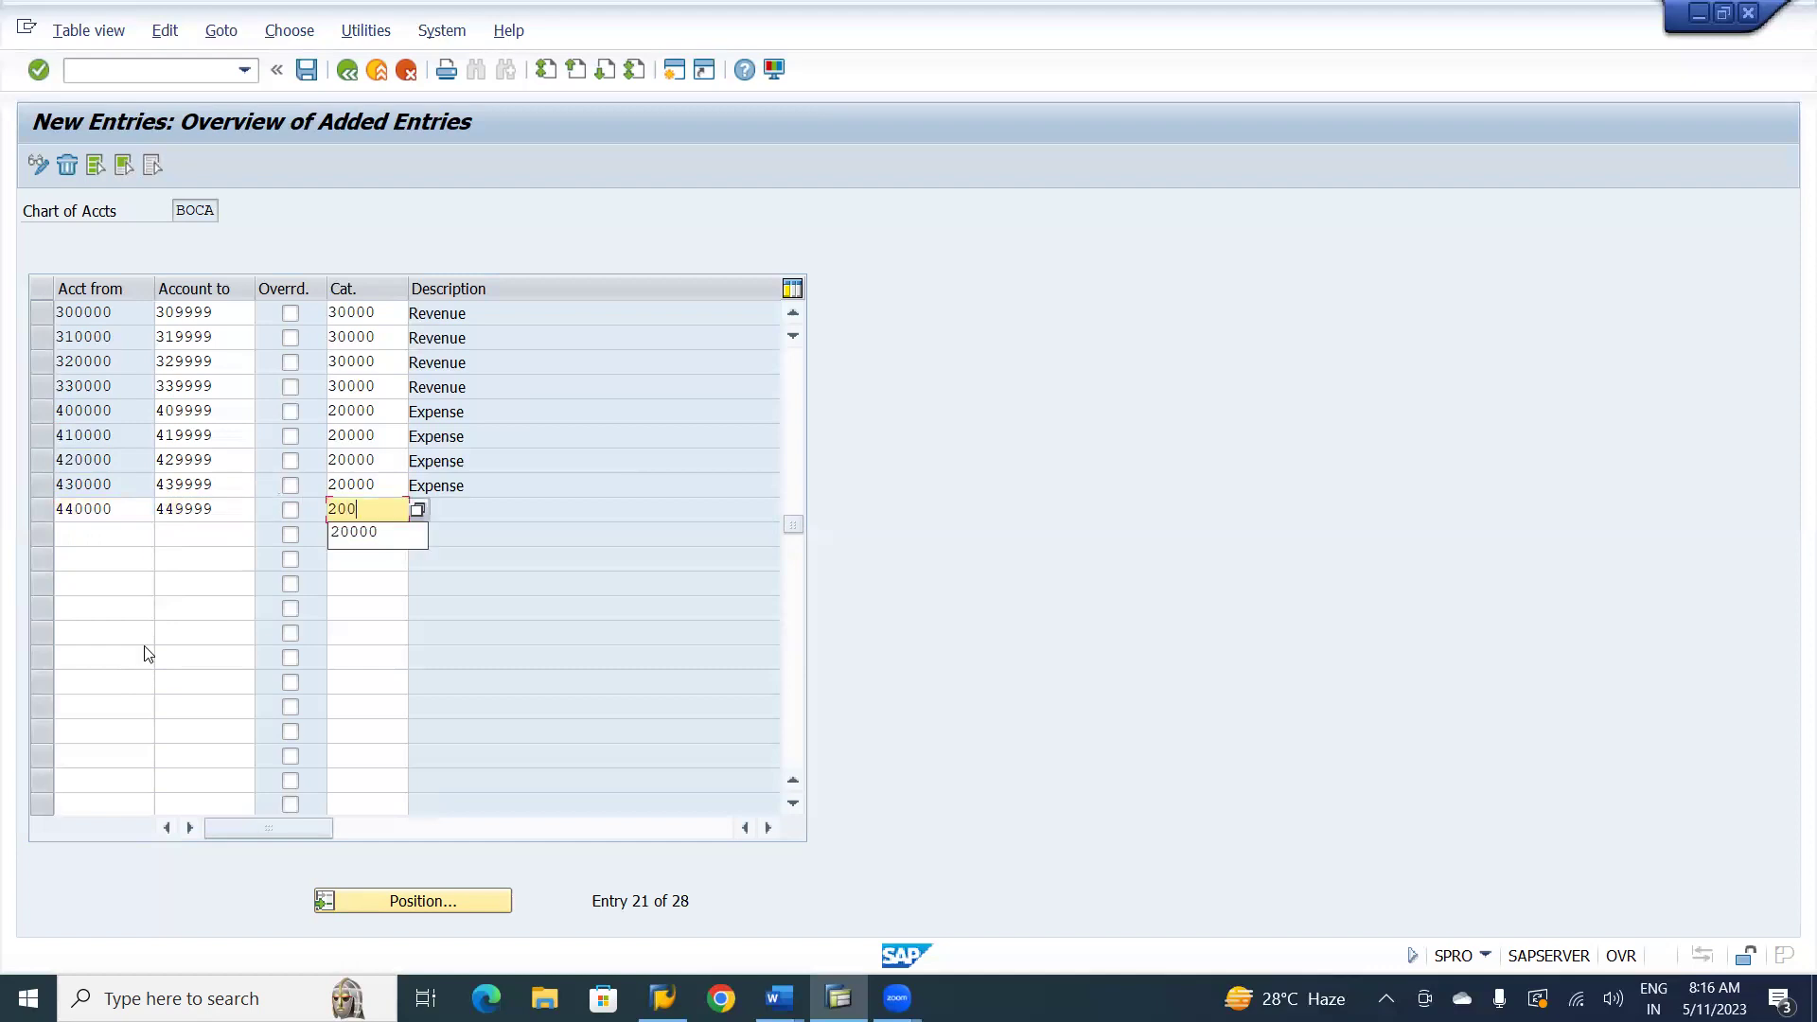
pyautogui.write('00')
pyautogui.press('Return')
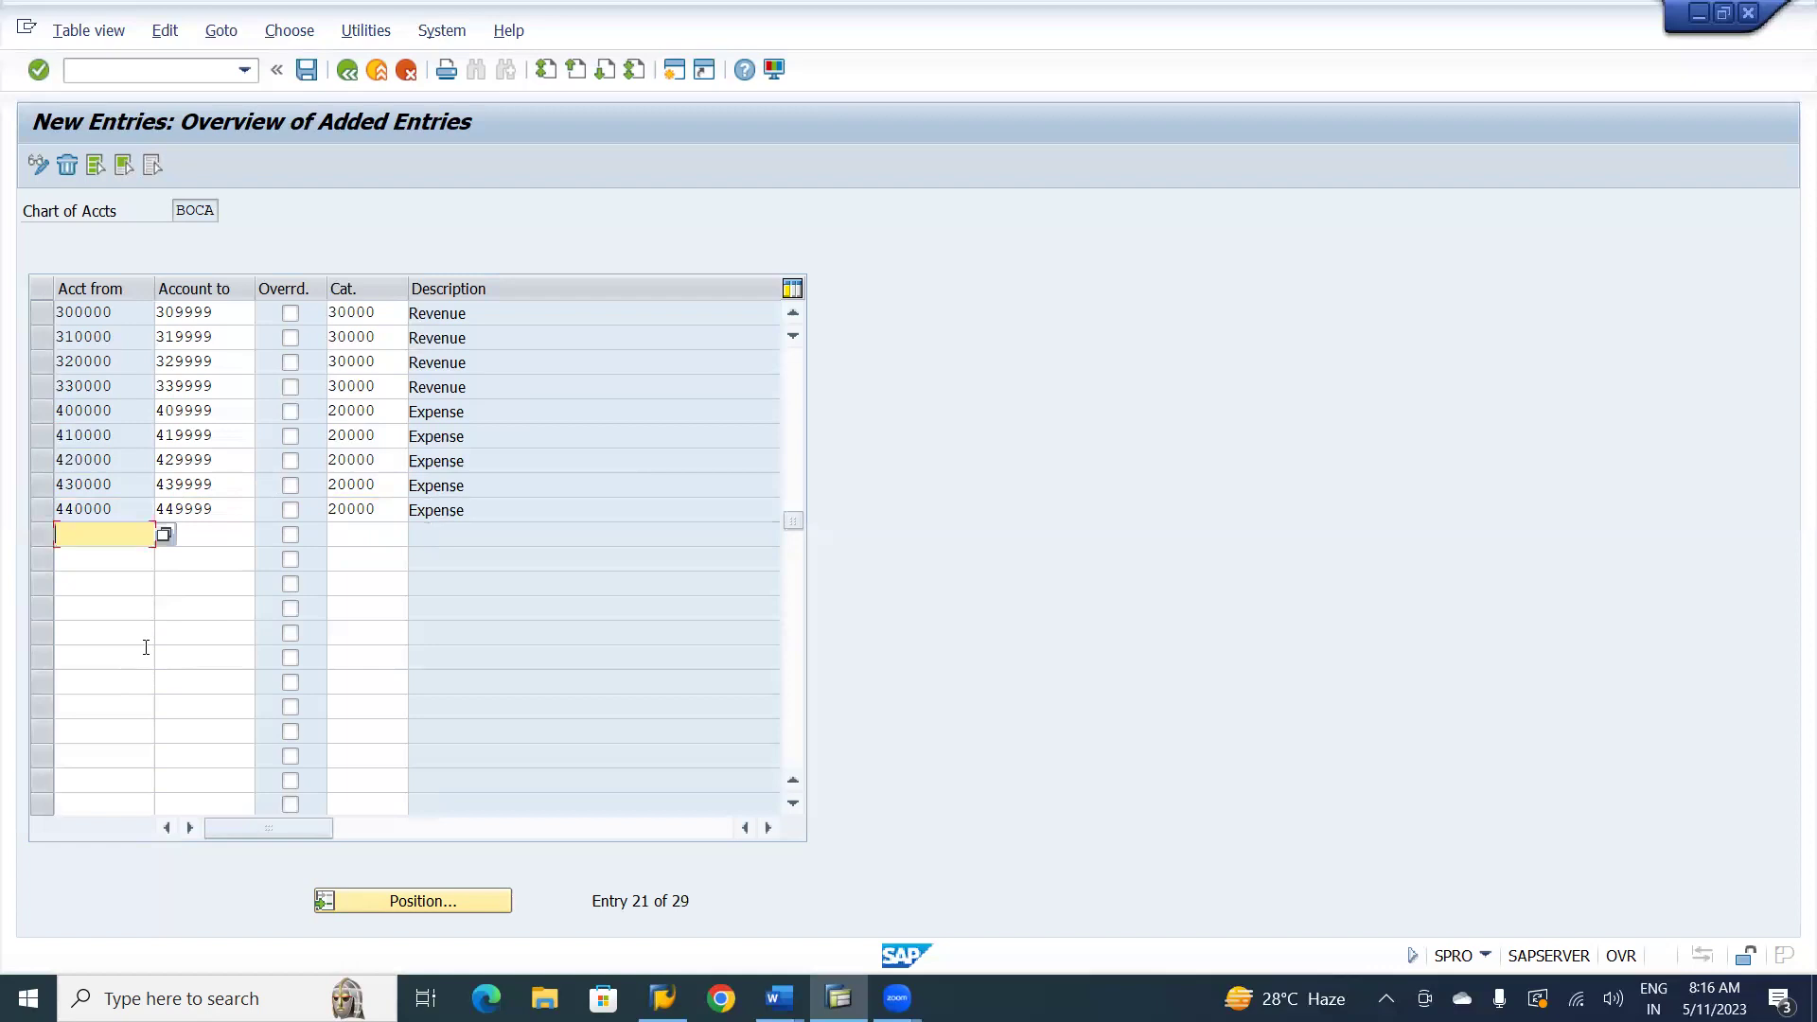
# - Add a thirtieth row classifying accounts 450000 to 459999 with item category 20000 (Expense)
pyautogui.write('450000')
pyautogui.press('Tab')
pyautogui.write('459999')
pyautogui.press('Tab')
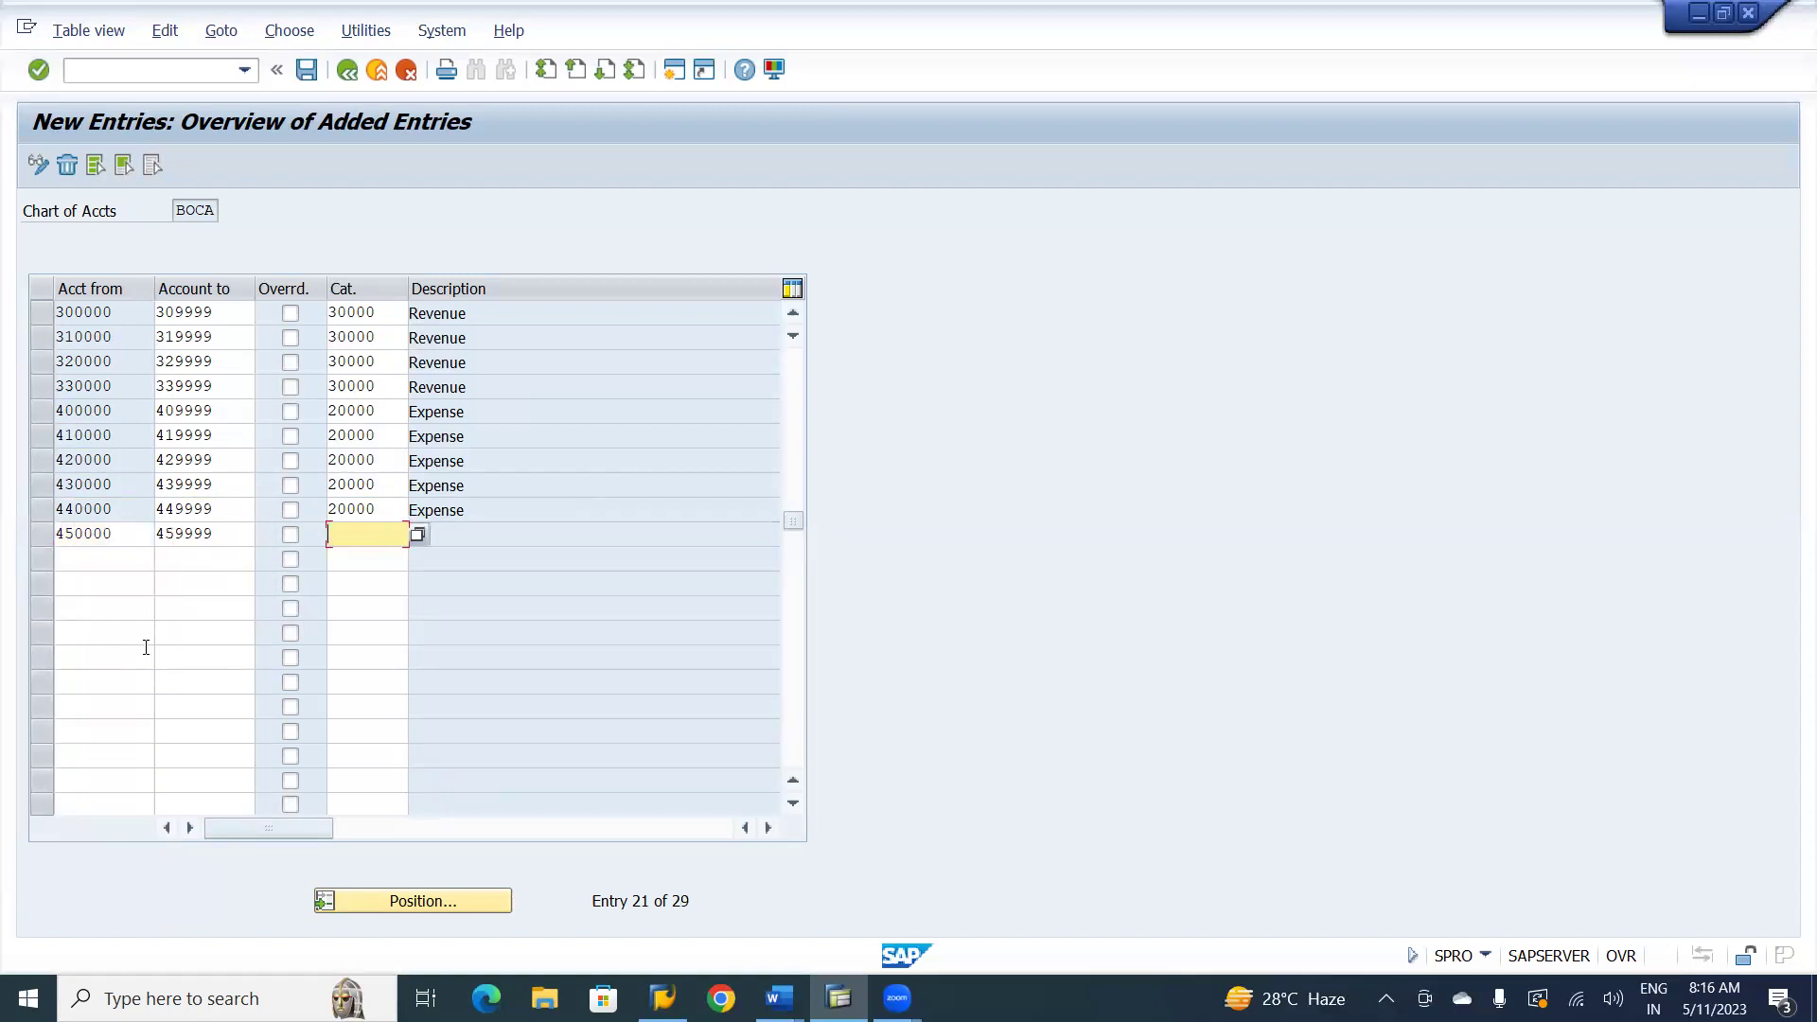
pyautogui.write('2000')
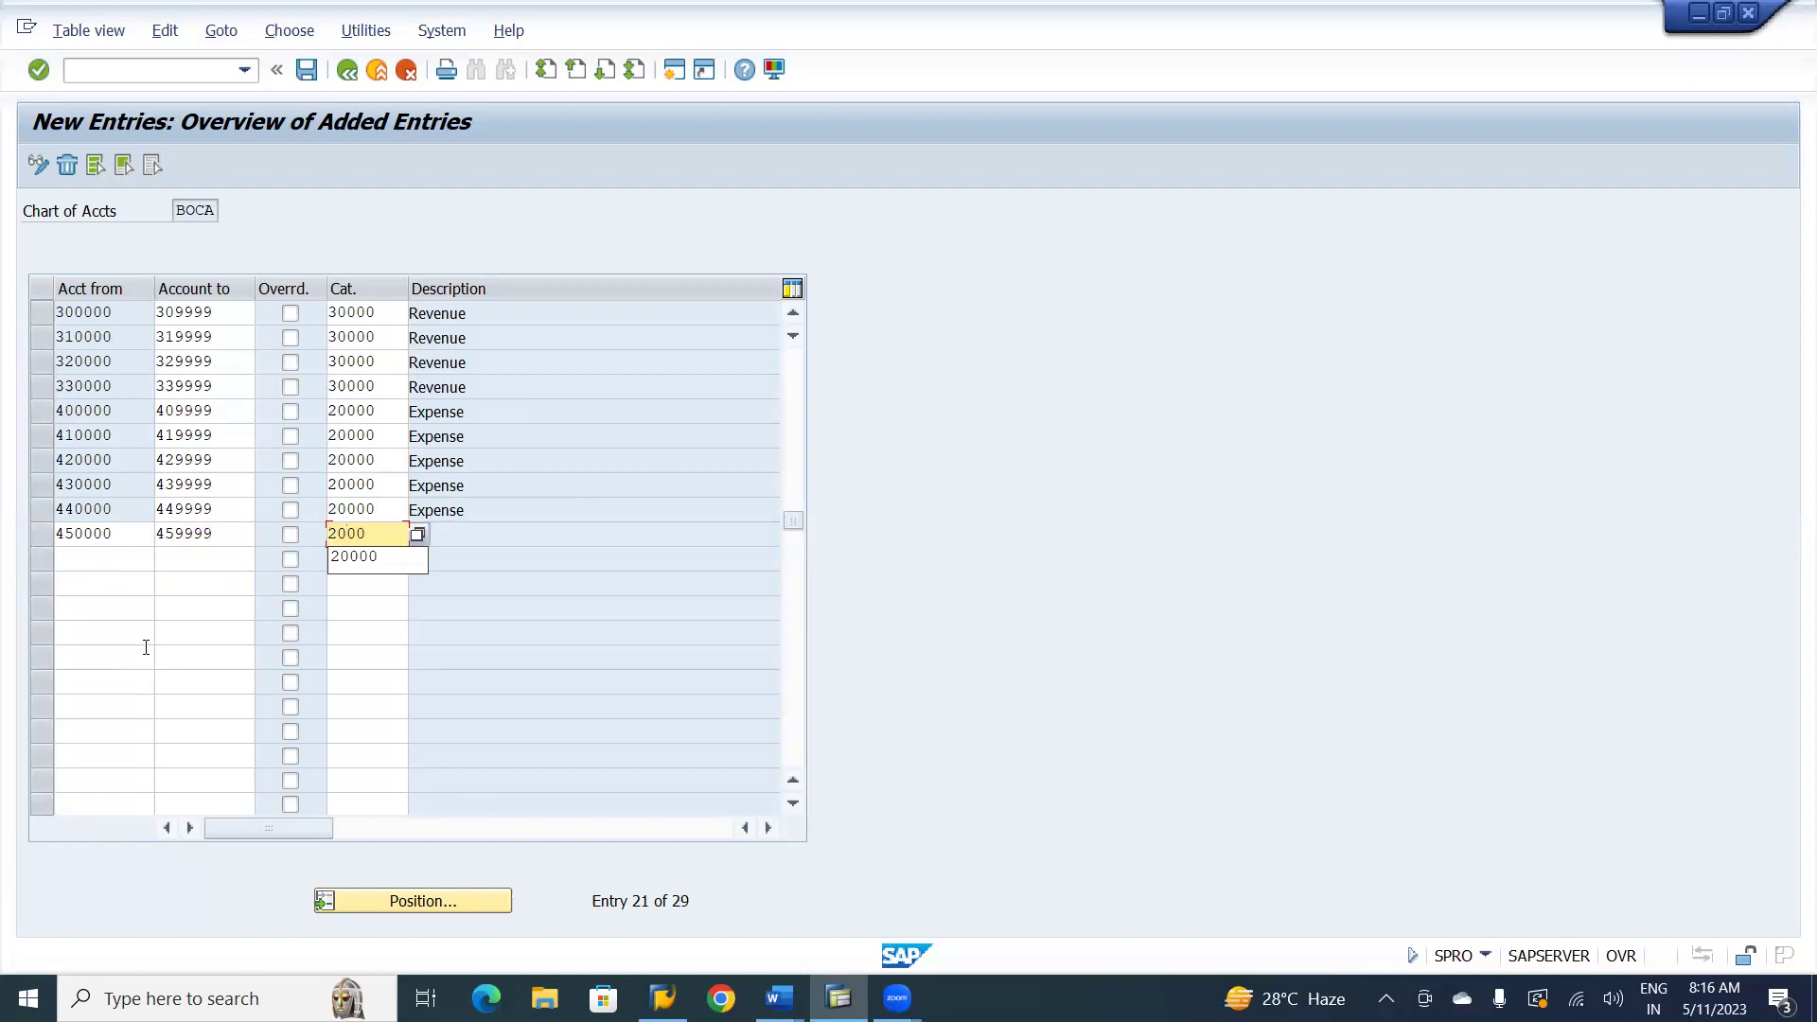
pyautogui.write('0')
pyautogui.press('Return')
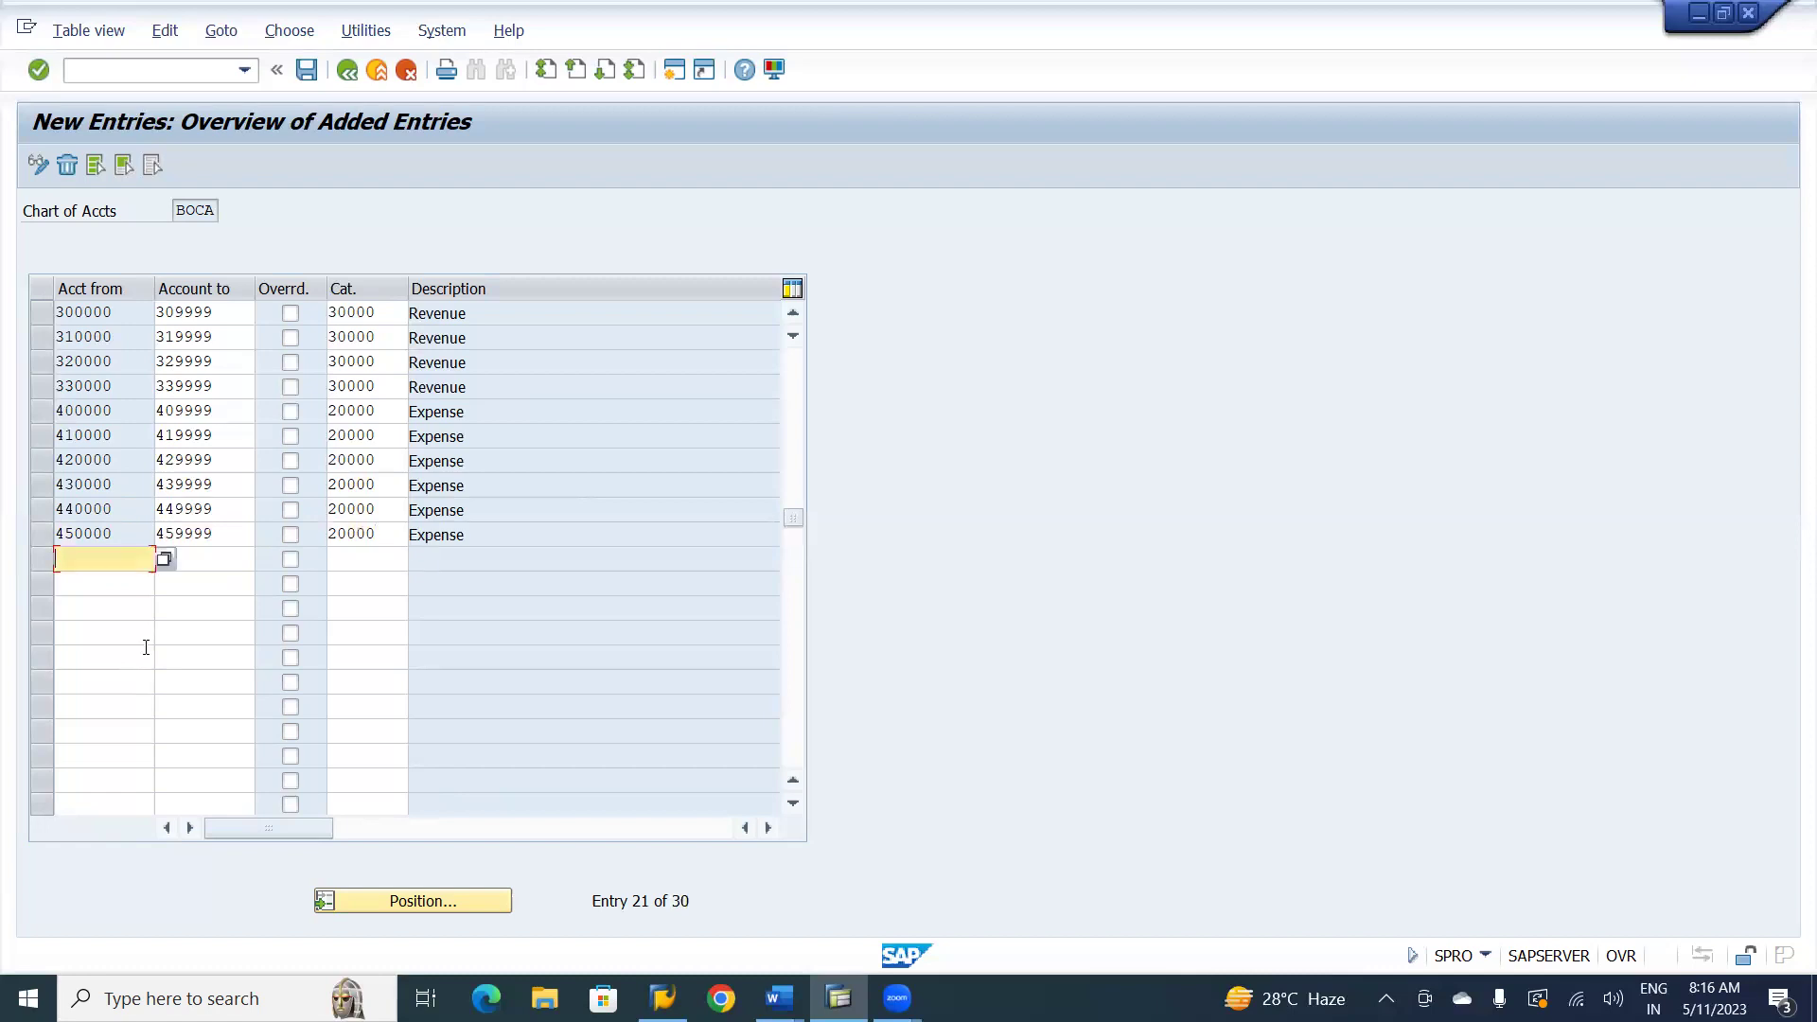
# - Add a thirty-first row classifying accounts 460000 to 469999 with item category 20000 (Expense)
pyautogui.write('460000')
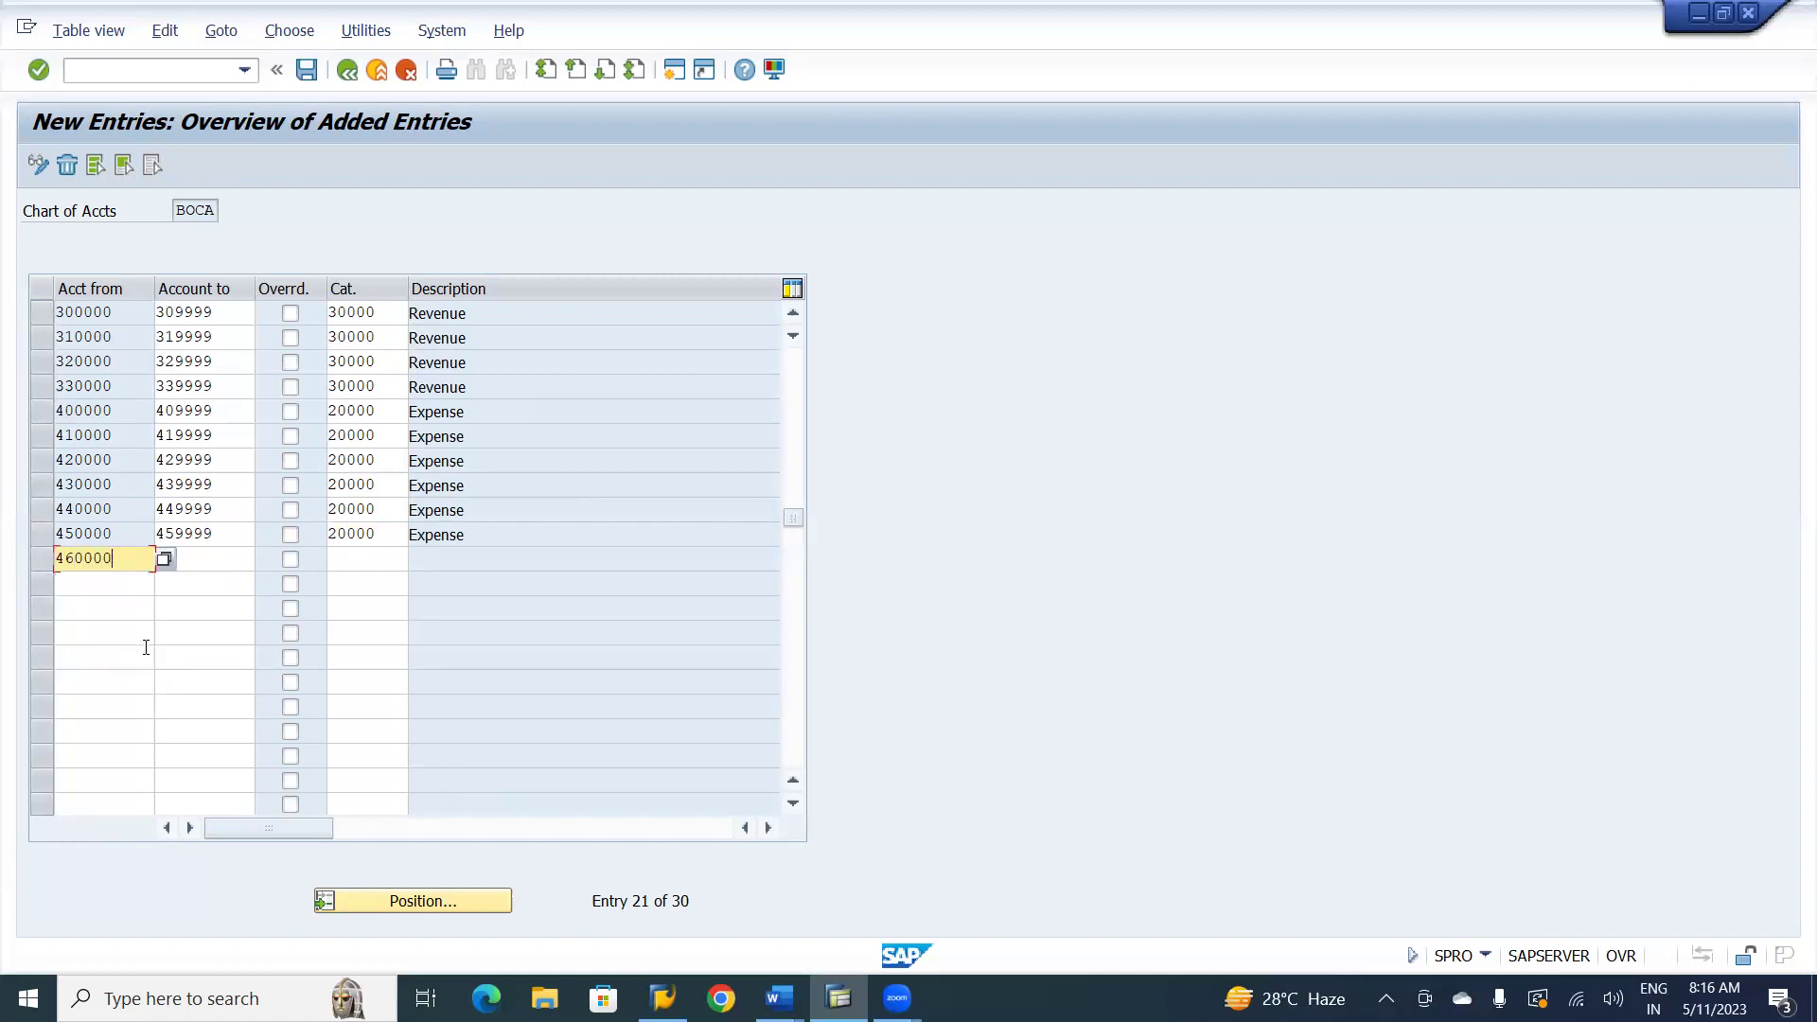
pyautogui.press('Tab')
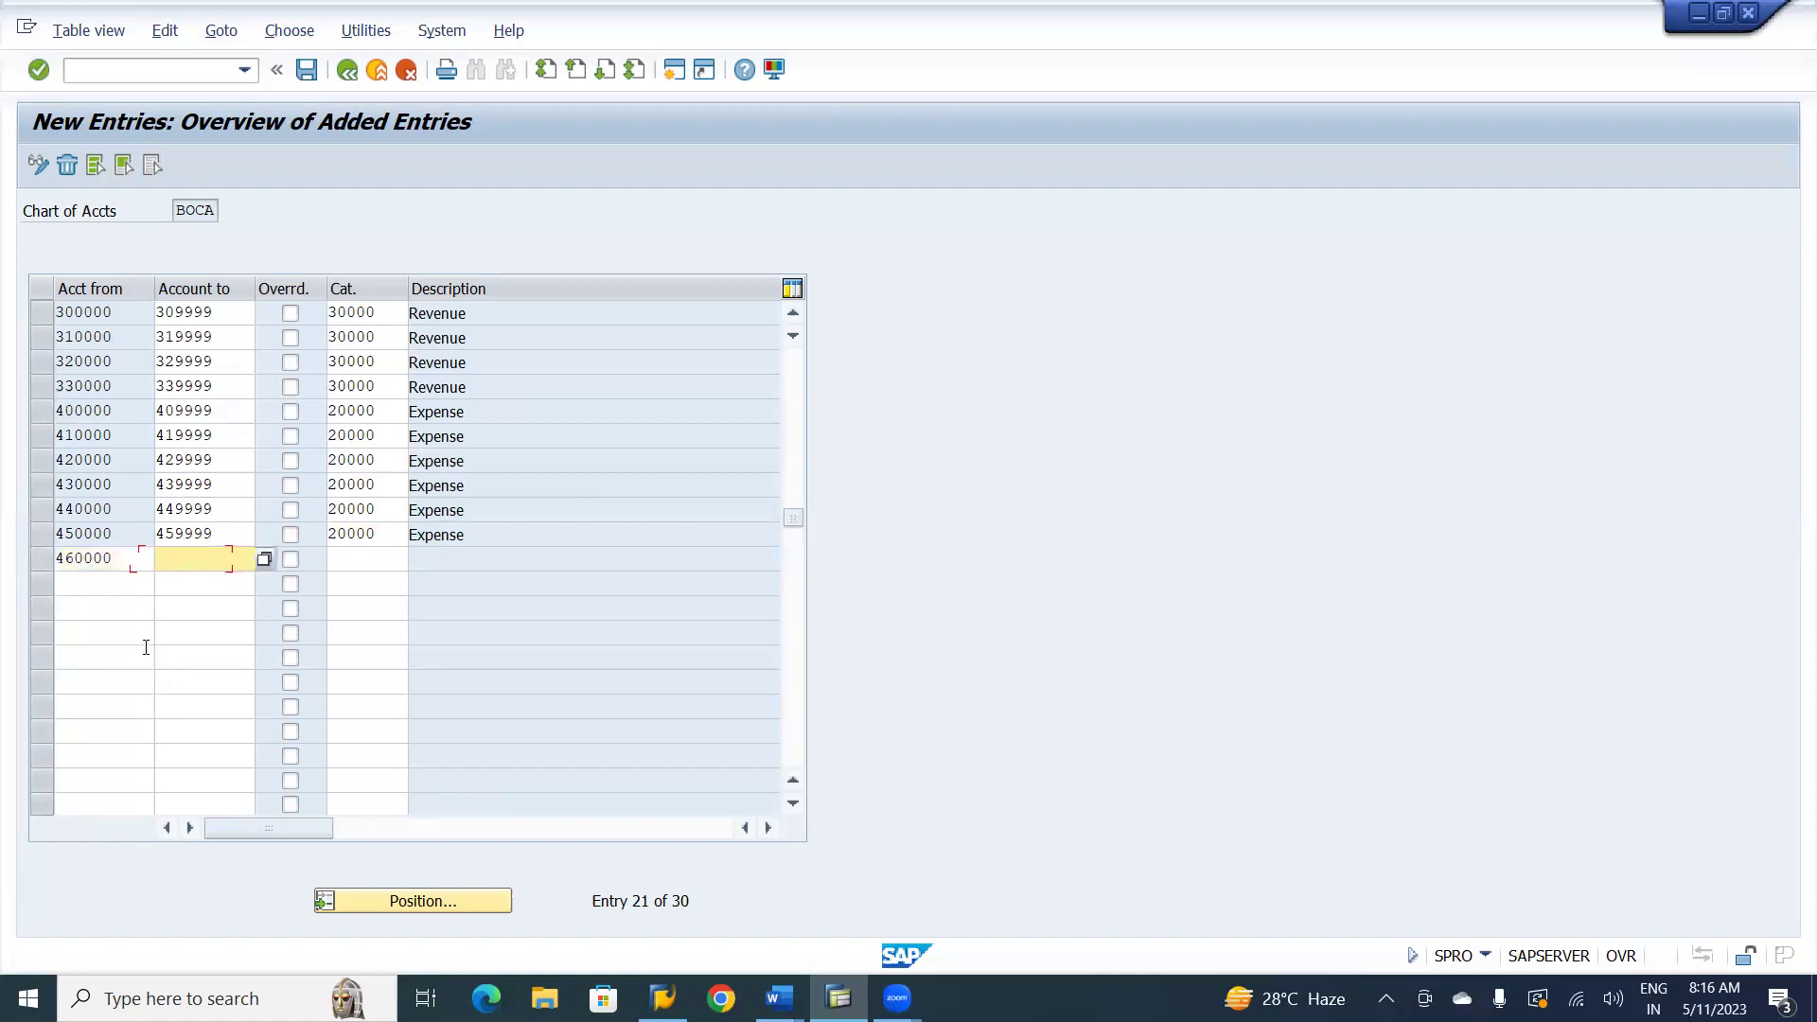
pyautogui.write('469999')
pyautogui.press('Tab')
pyautogui.press('Tab')
pyautogui.write('20000')
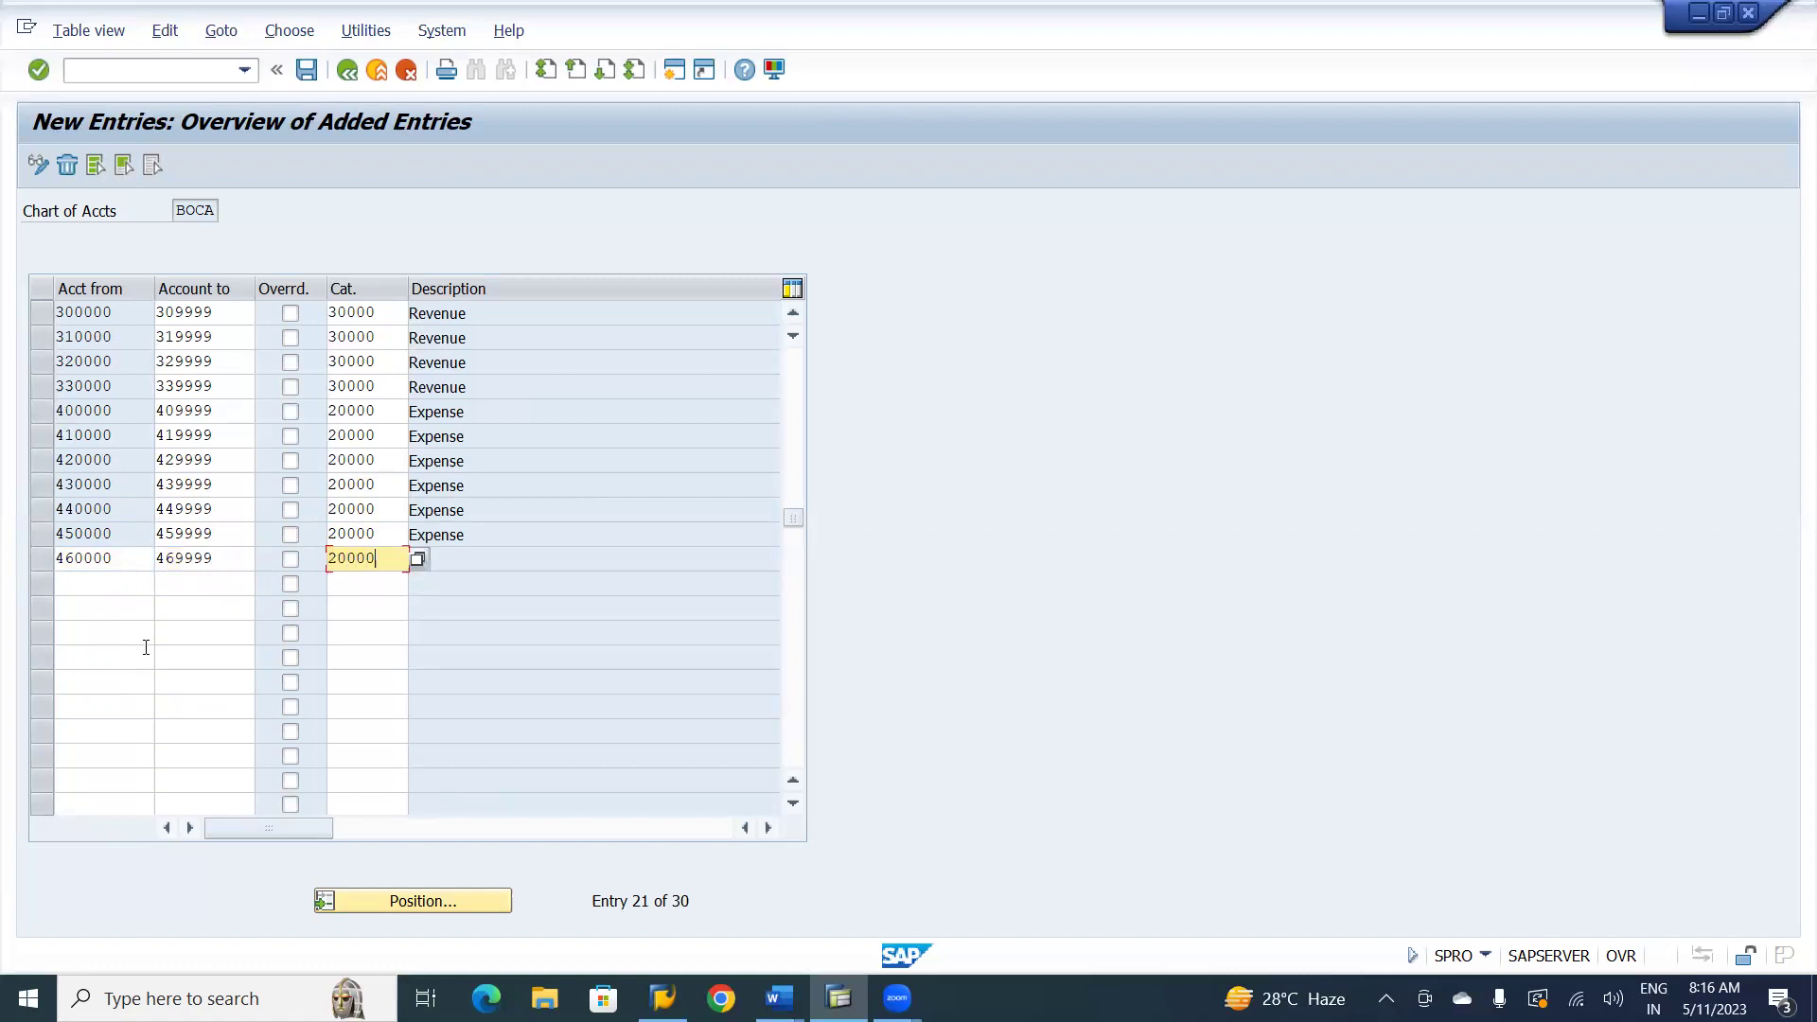
pyautogui.press('Return')
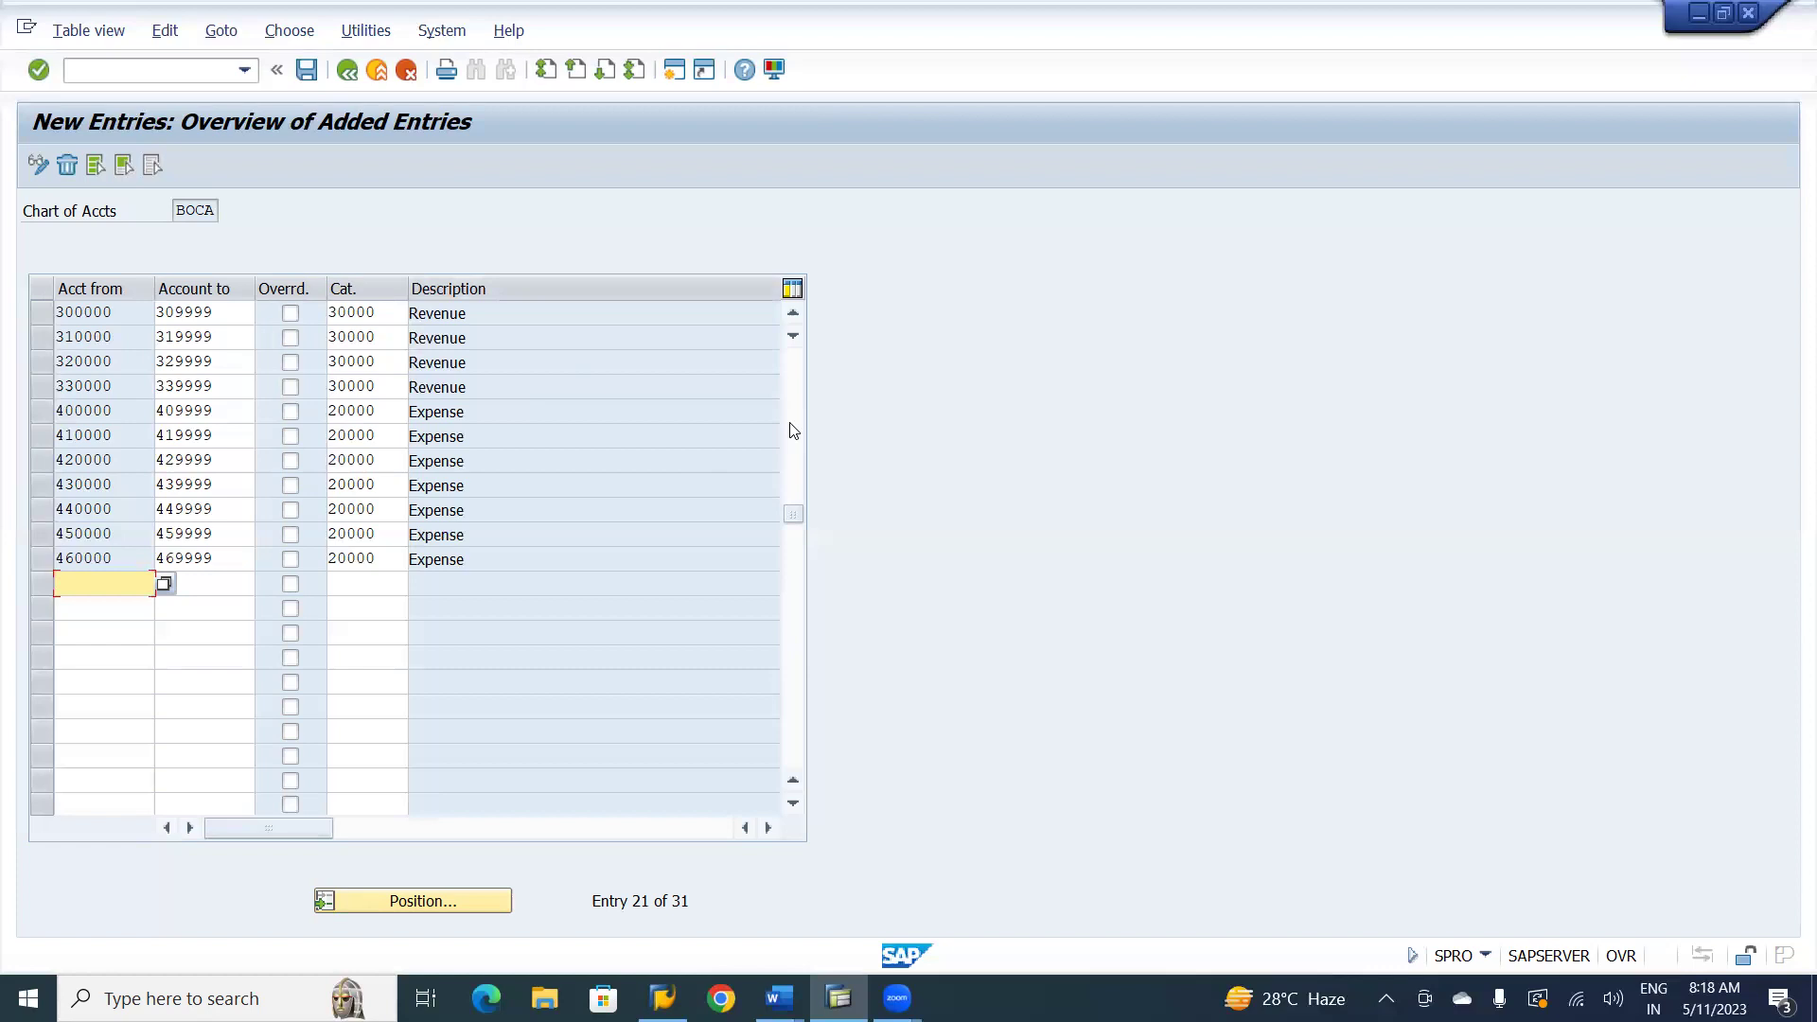
# - Save the new account classifications under the own customizing request SR2K900008, FICO_CD_Birla Group Company Configuration Settings
pyautogui.press('Return')
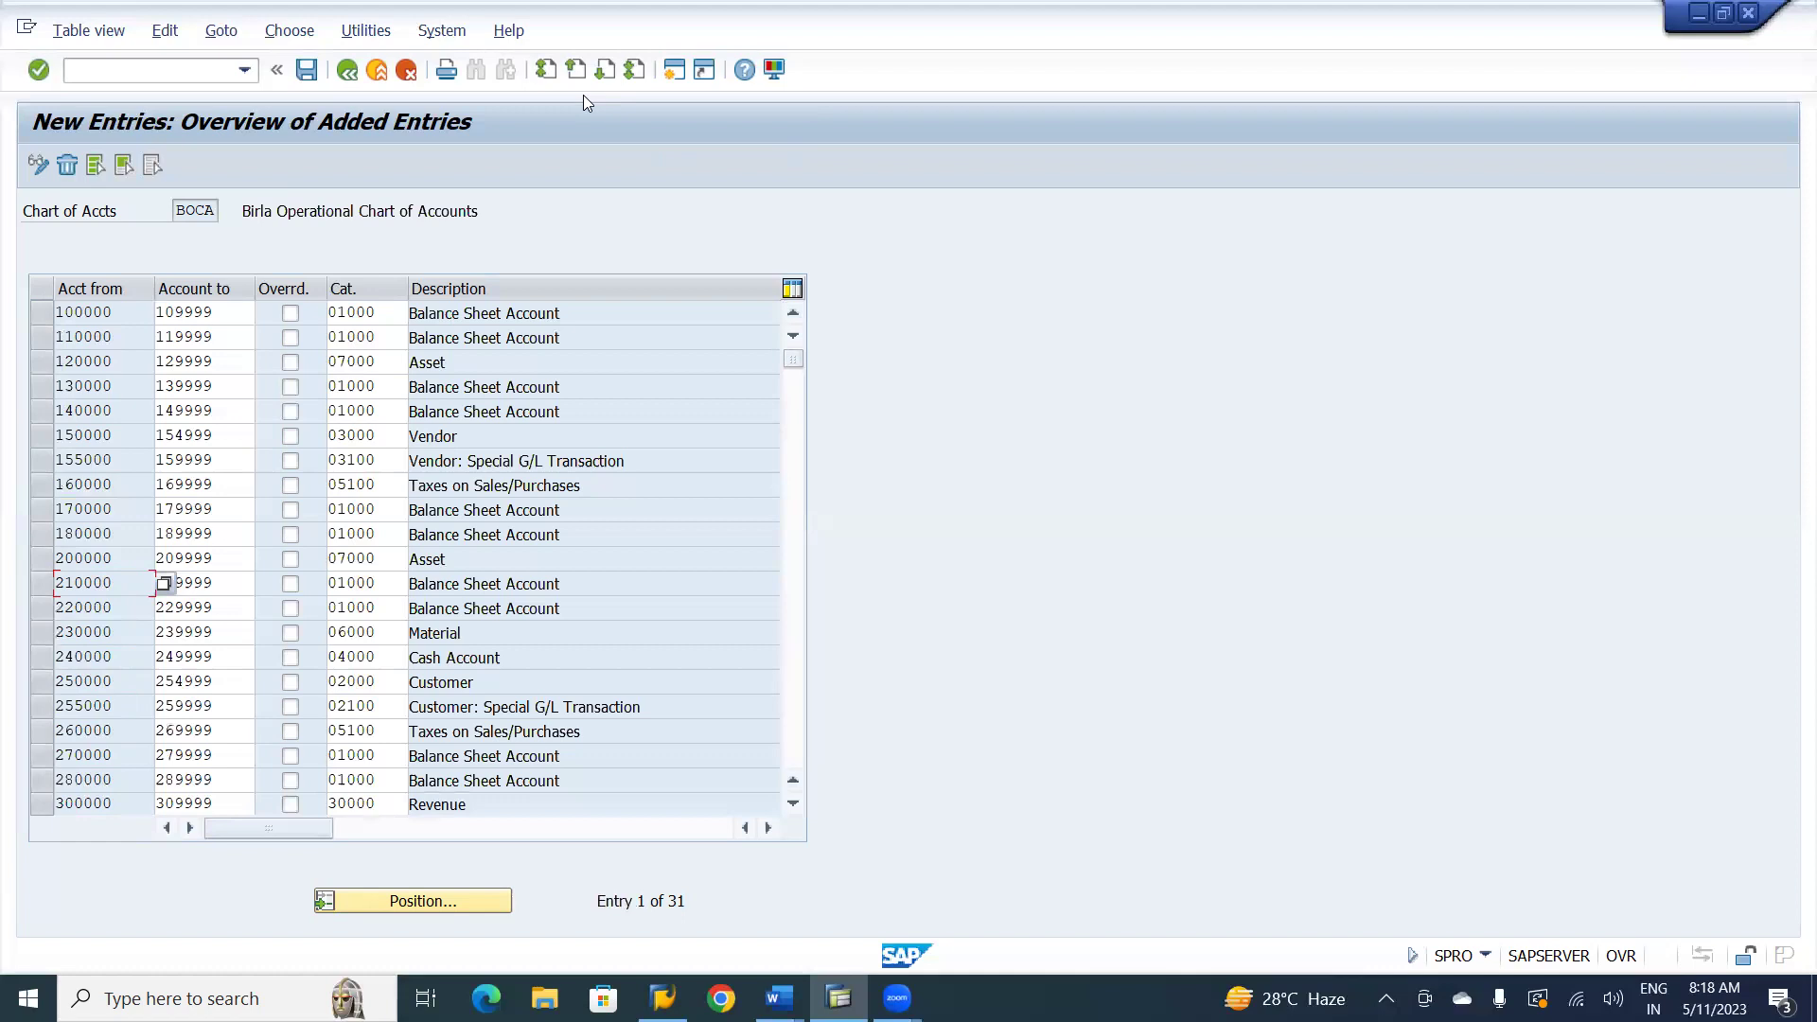
pyautogui.click(305, 71)
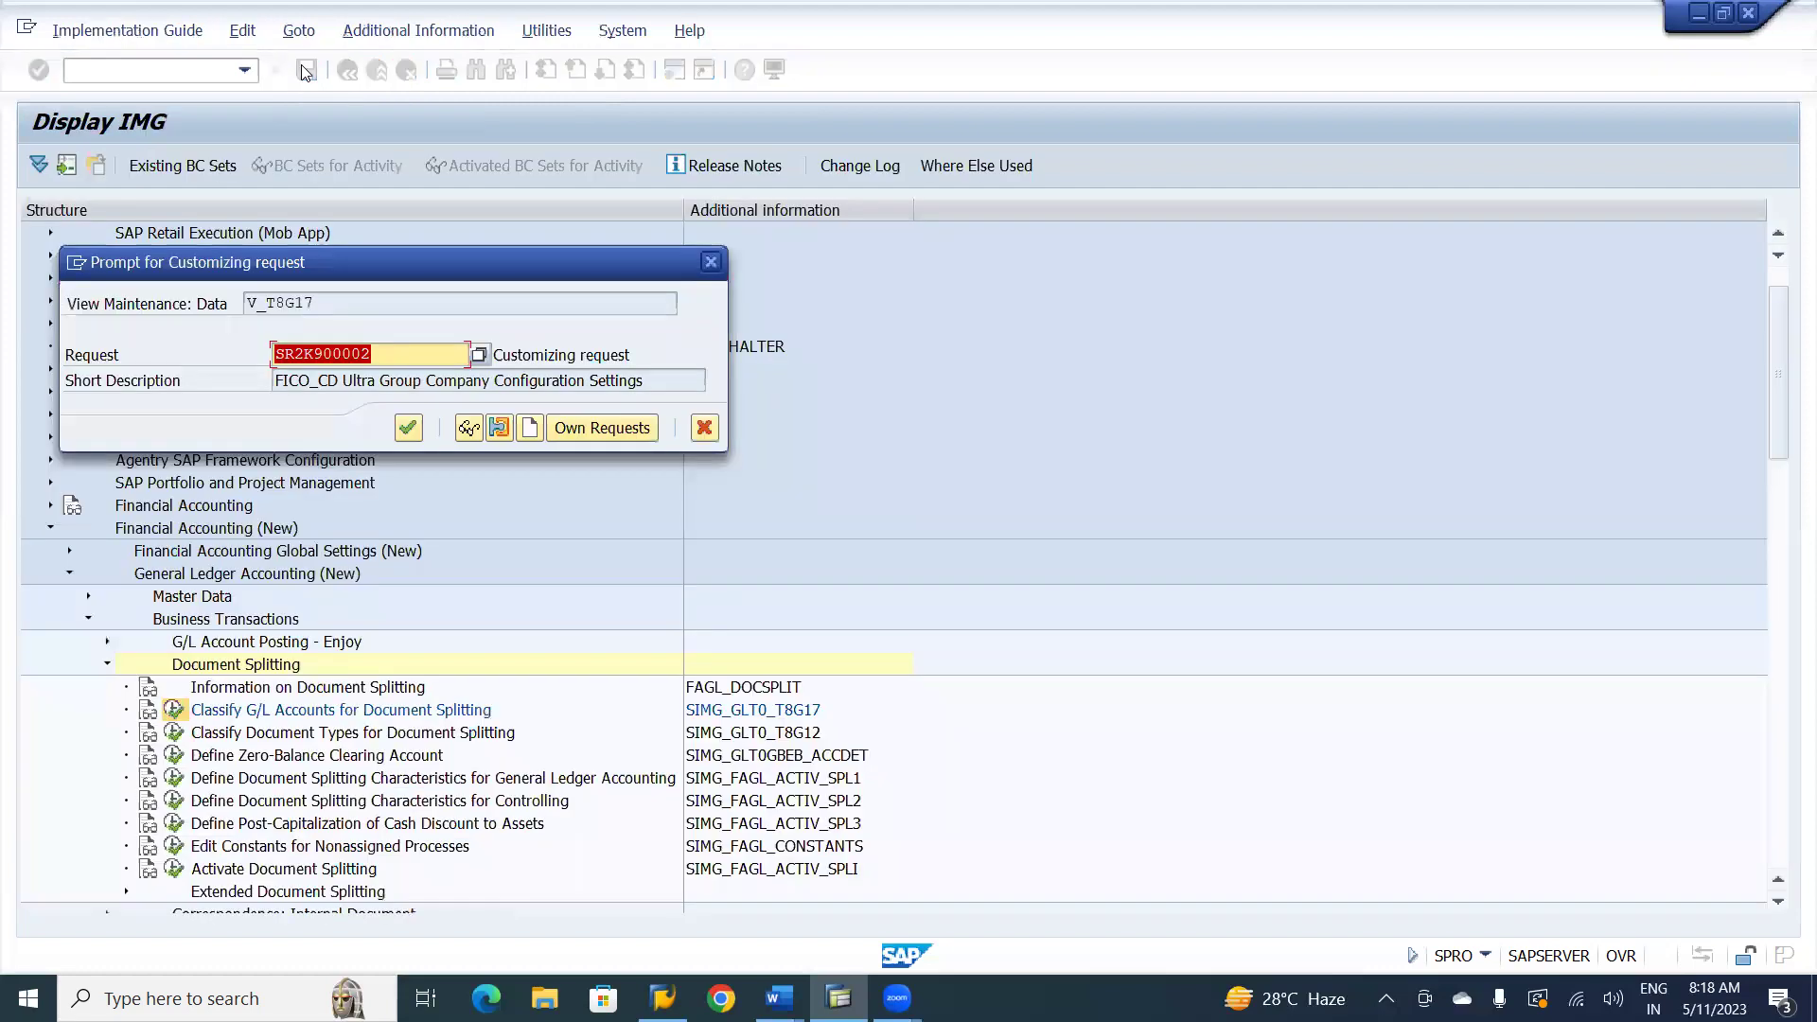
pyautogui.click(611, 430)
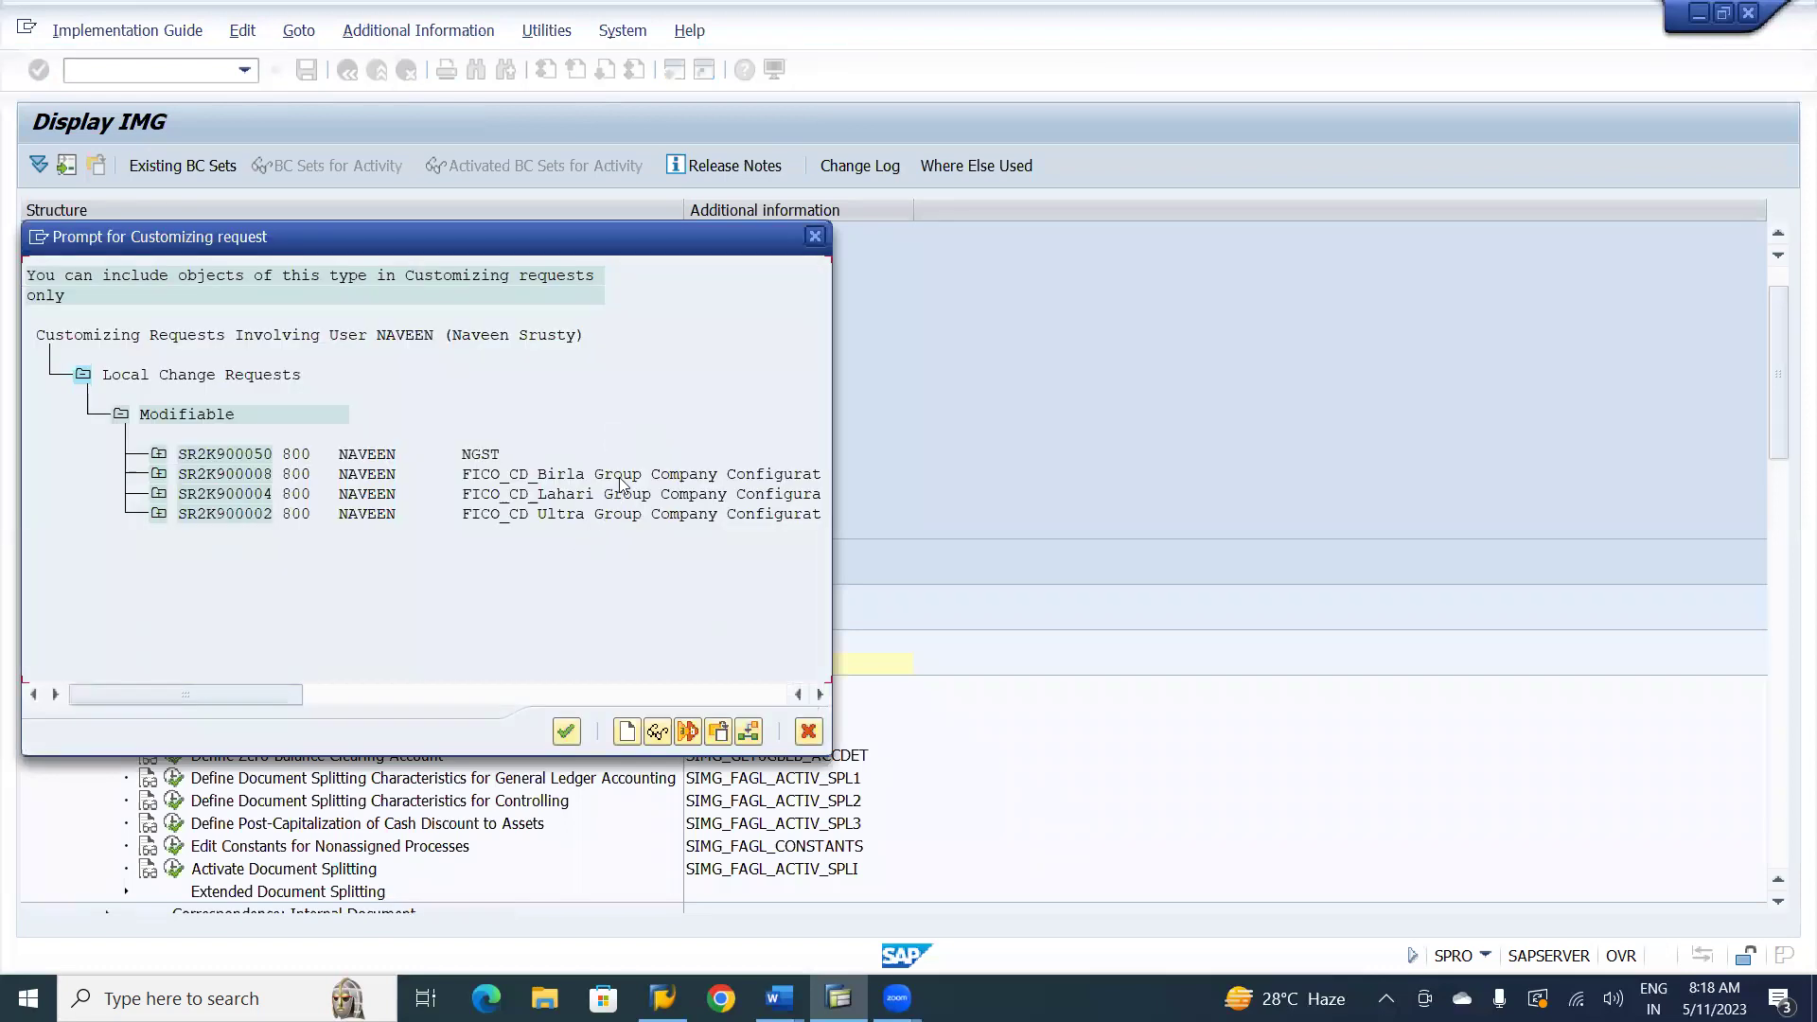
pyautogui.doubleClick(621, 475)
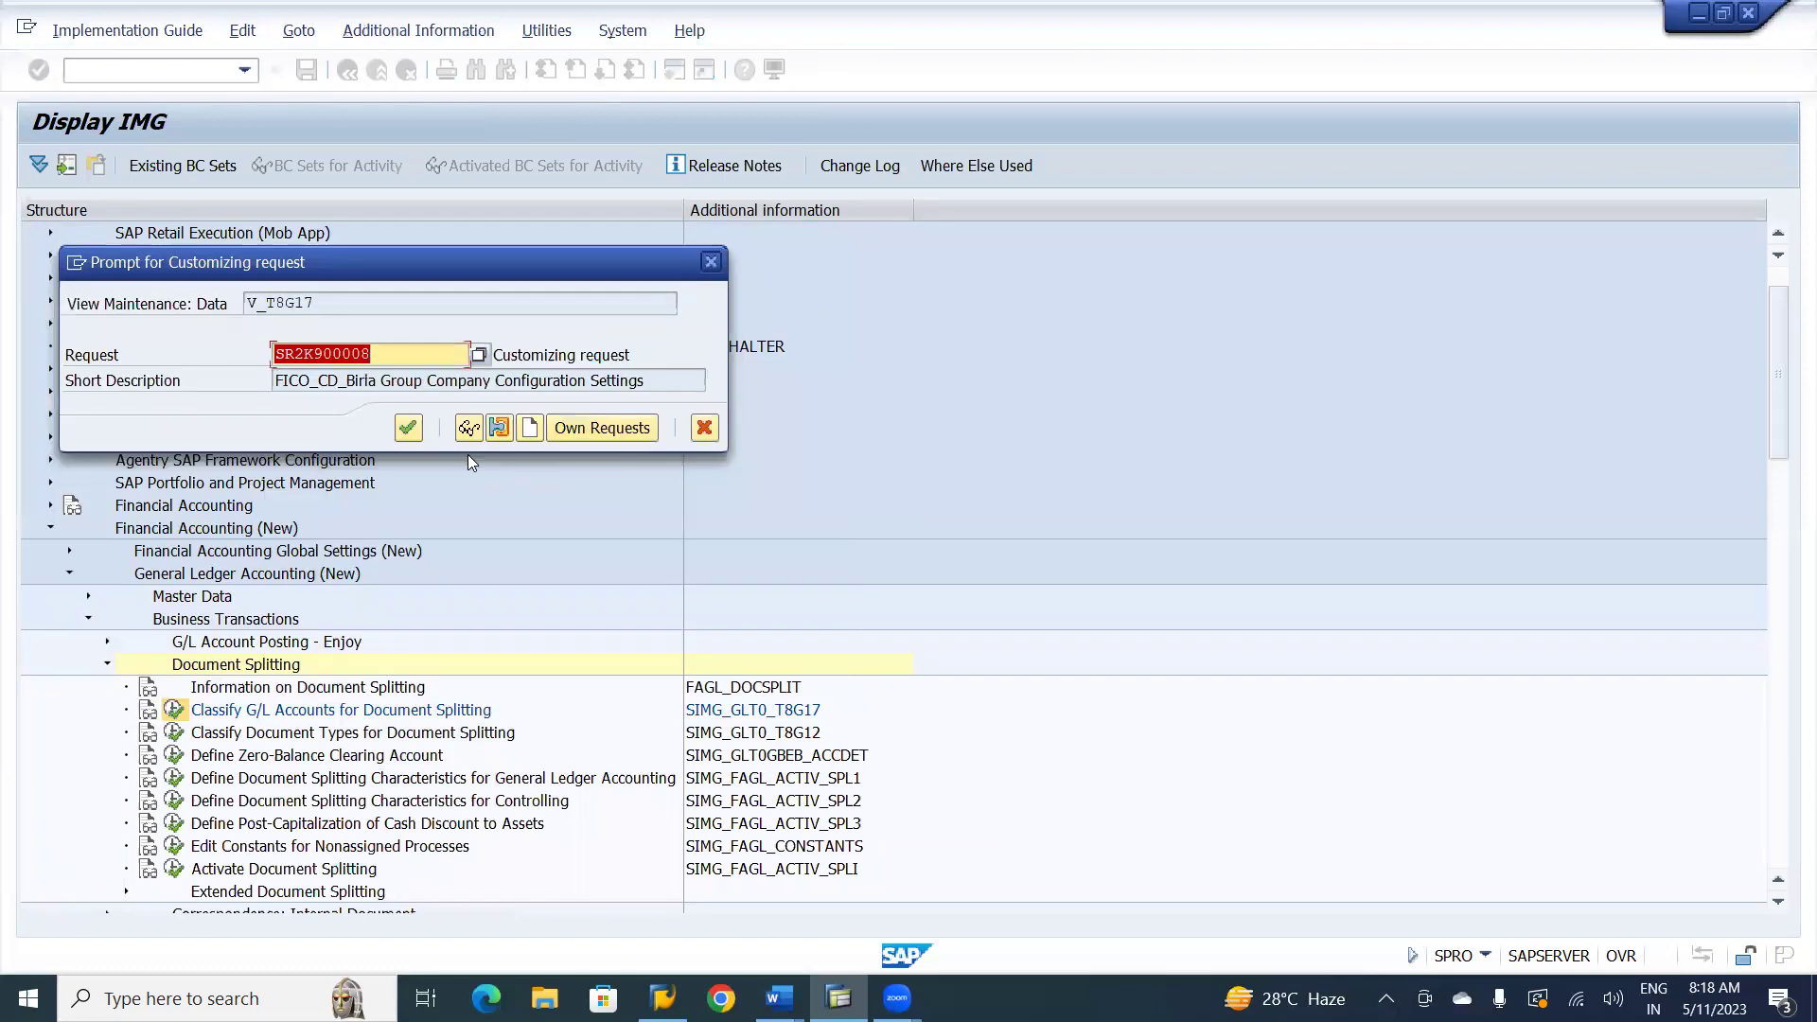
pyautogui.click(409, 426)
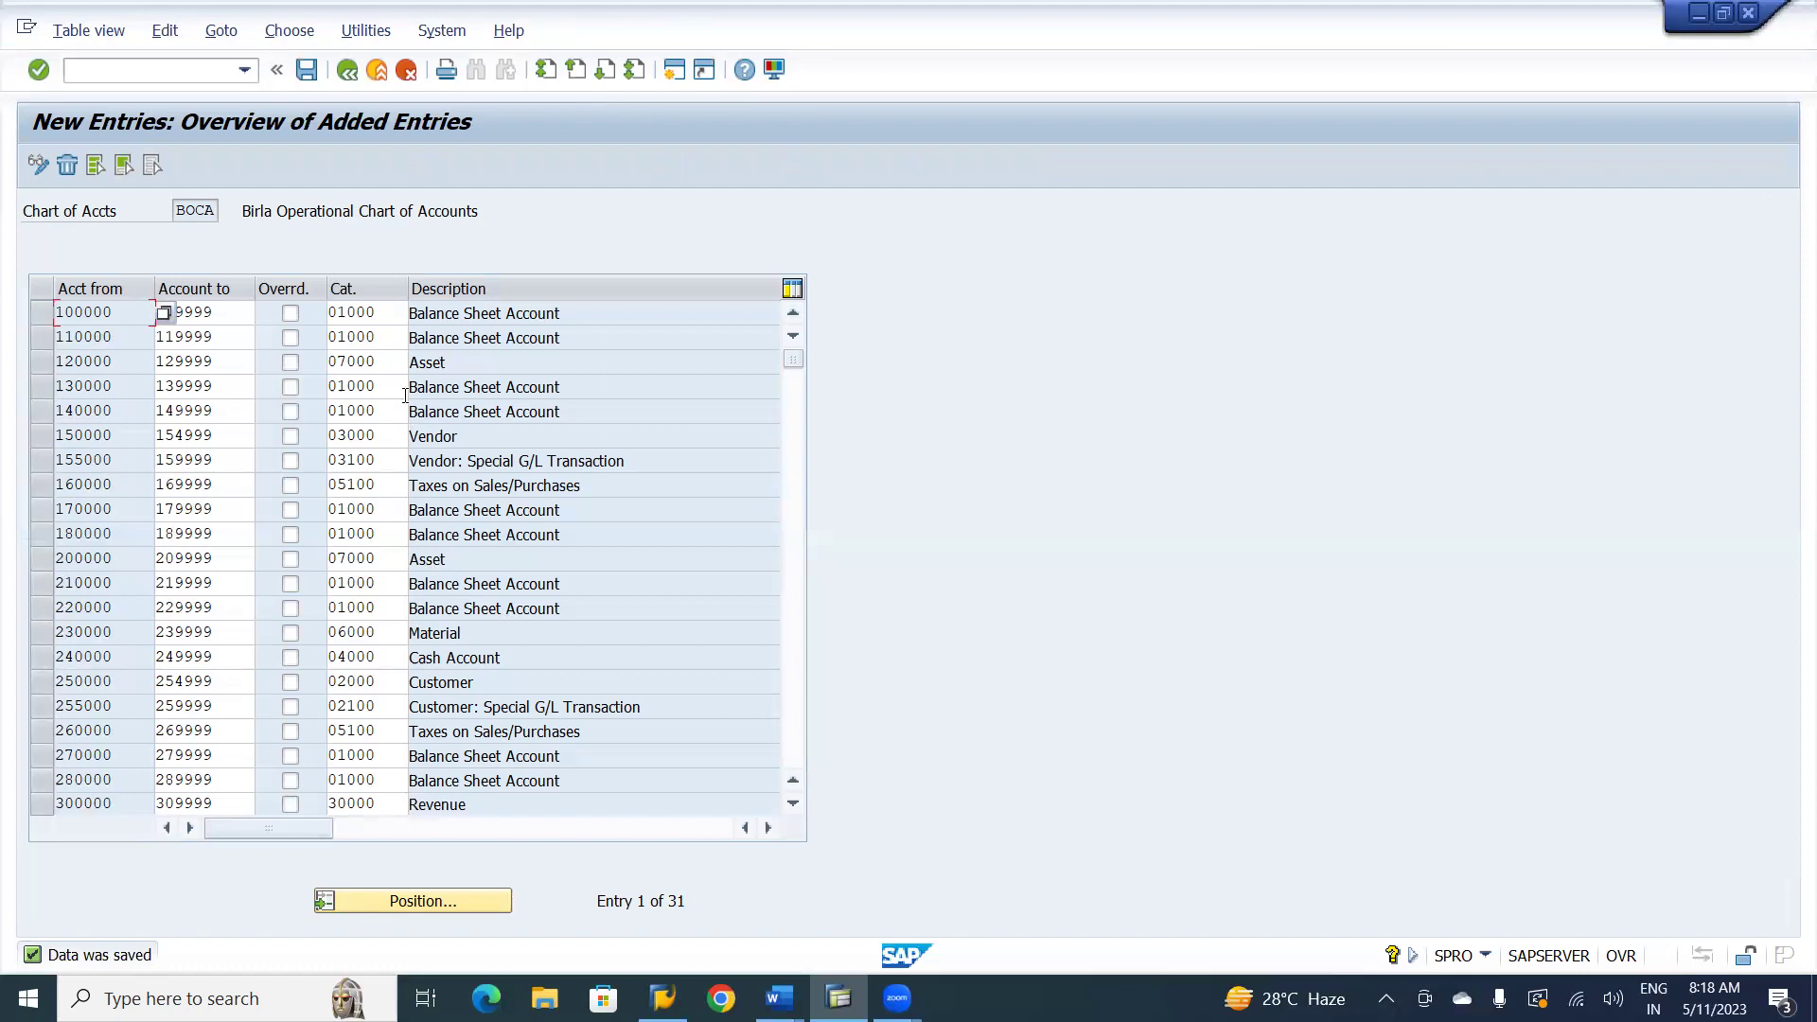
pyautogui.click(305, 70)
pyautogui.click(305, 70)
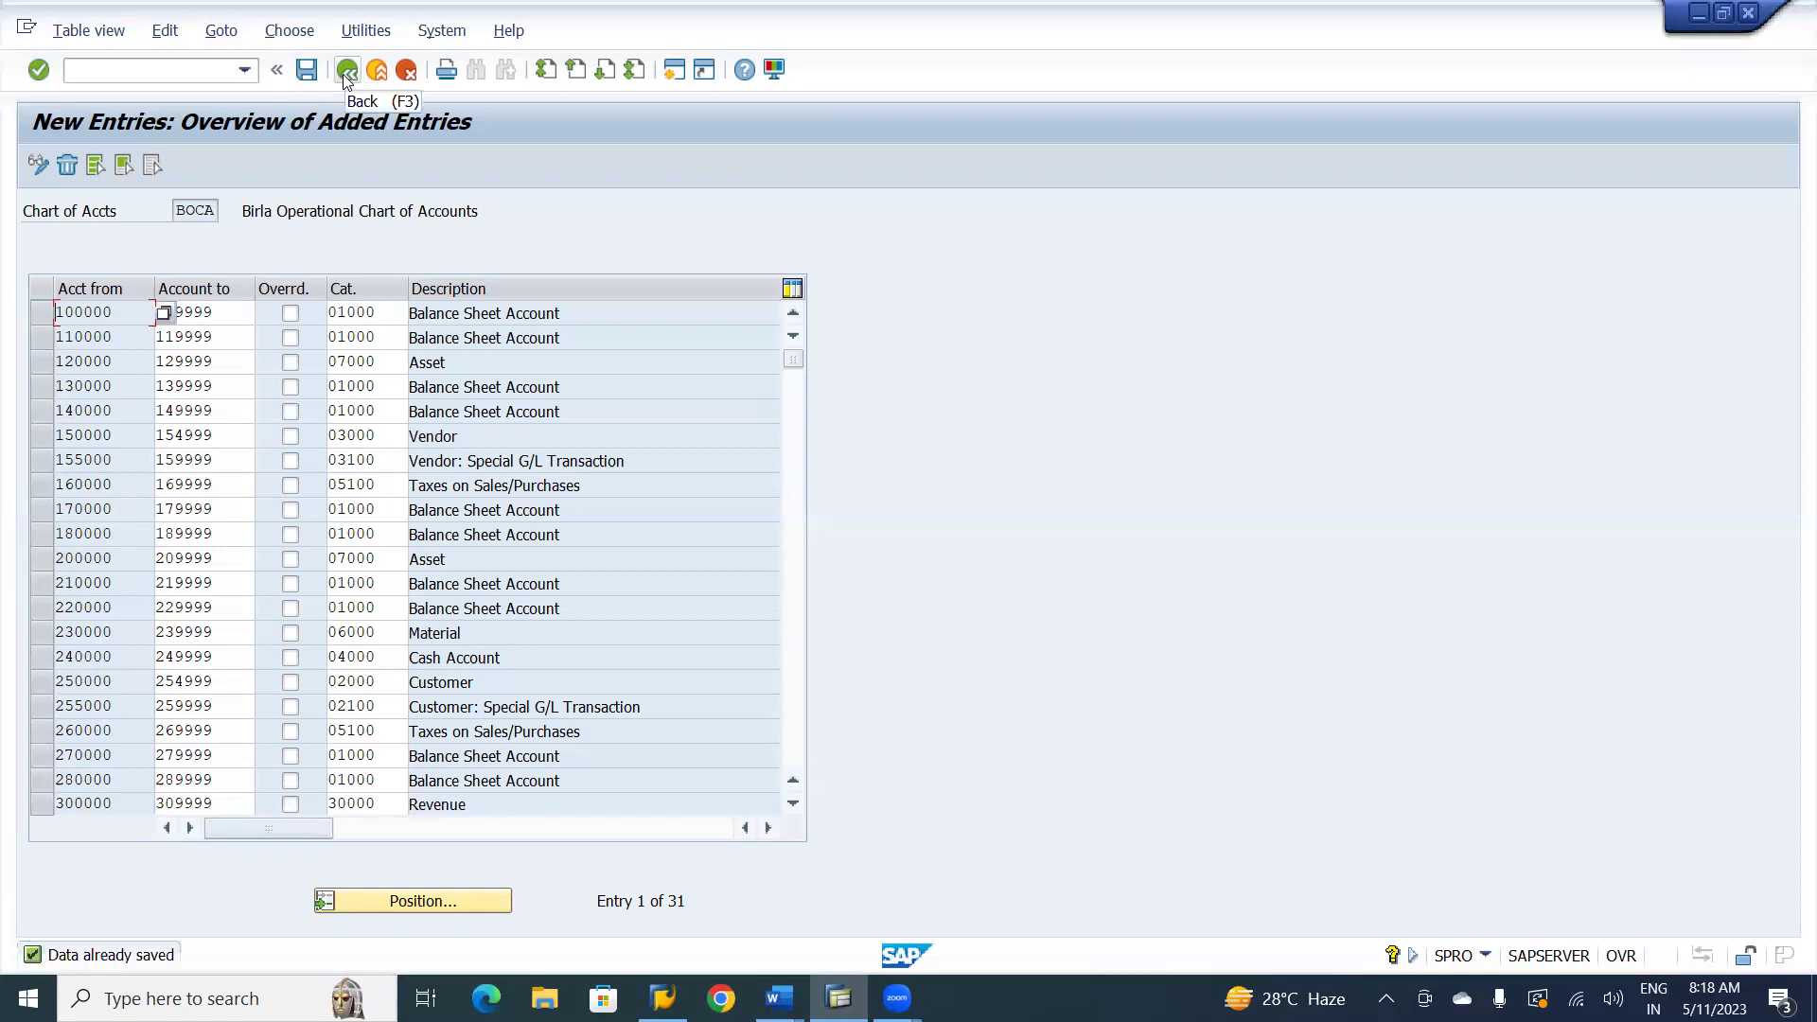
# - Return to the implementation guide and open the activity Classify Document Types for Document Splitting
pyautogui.click(347, 72)
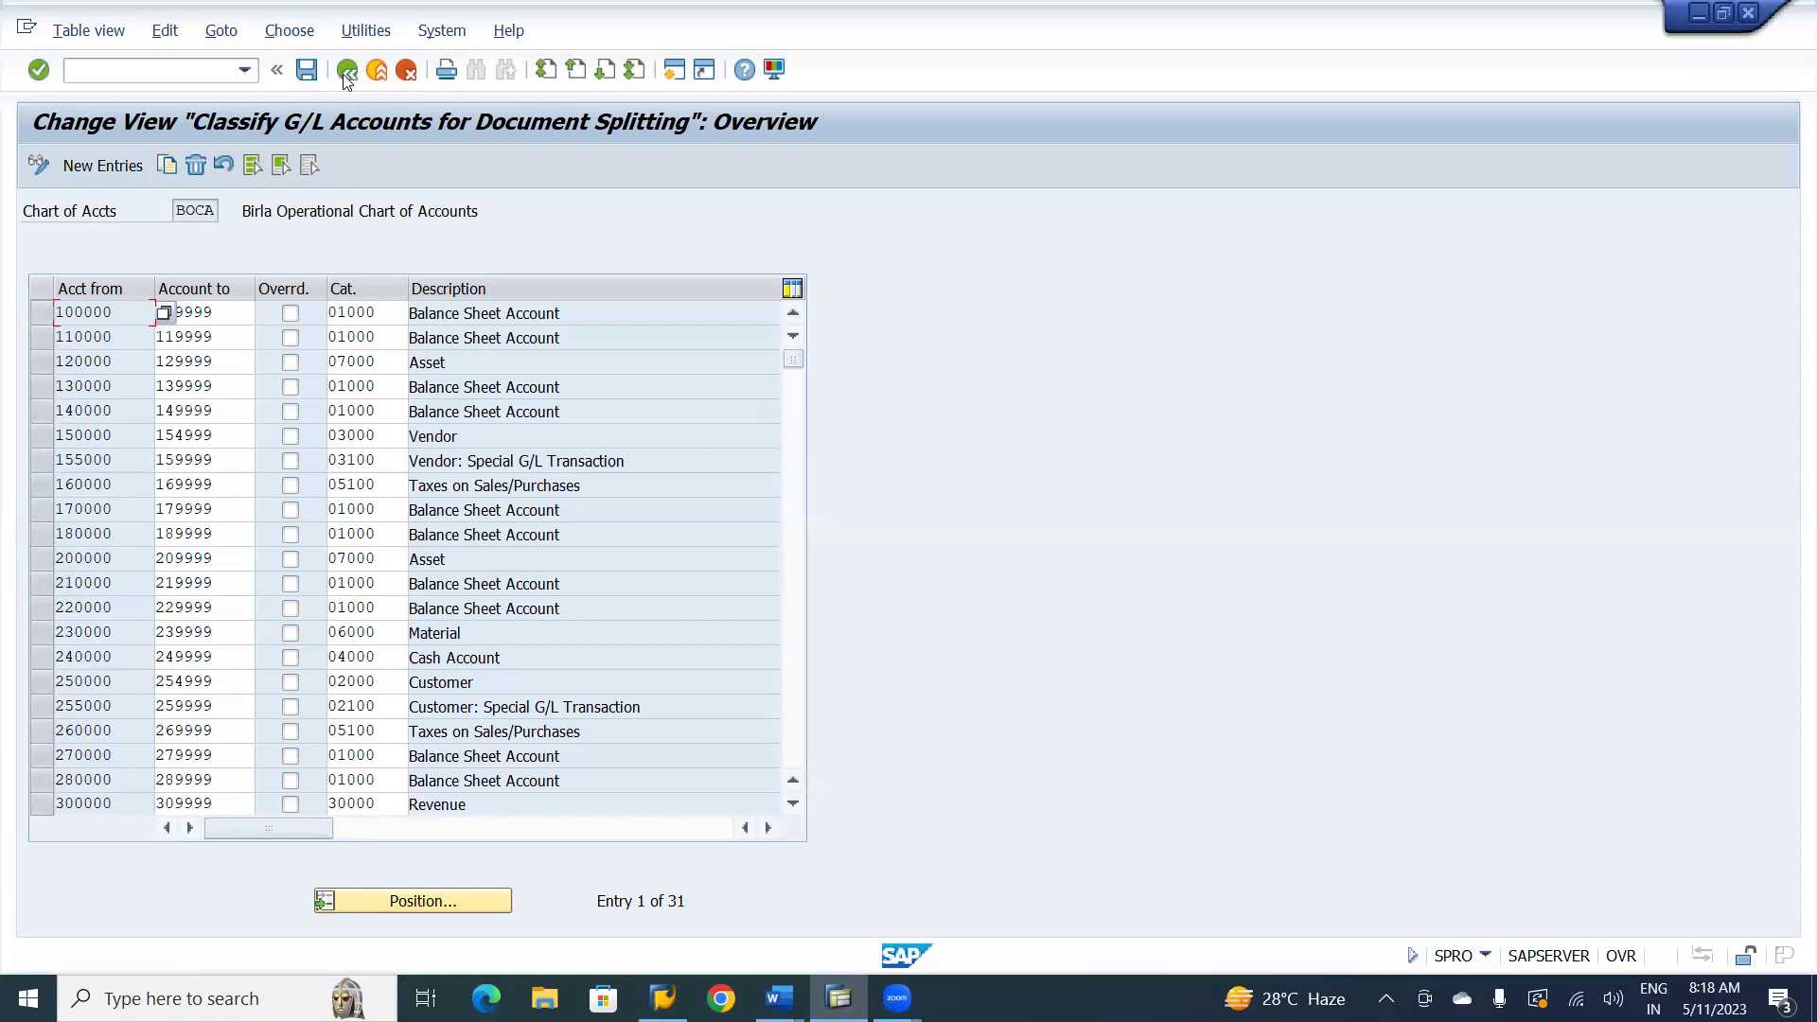
pyautogui.click(347, 72)
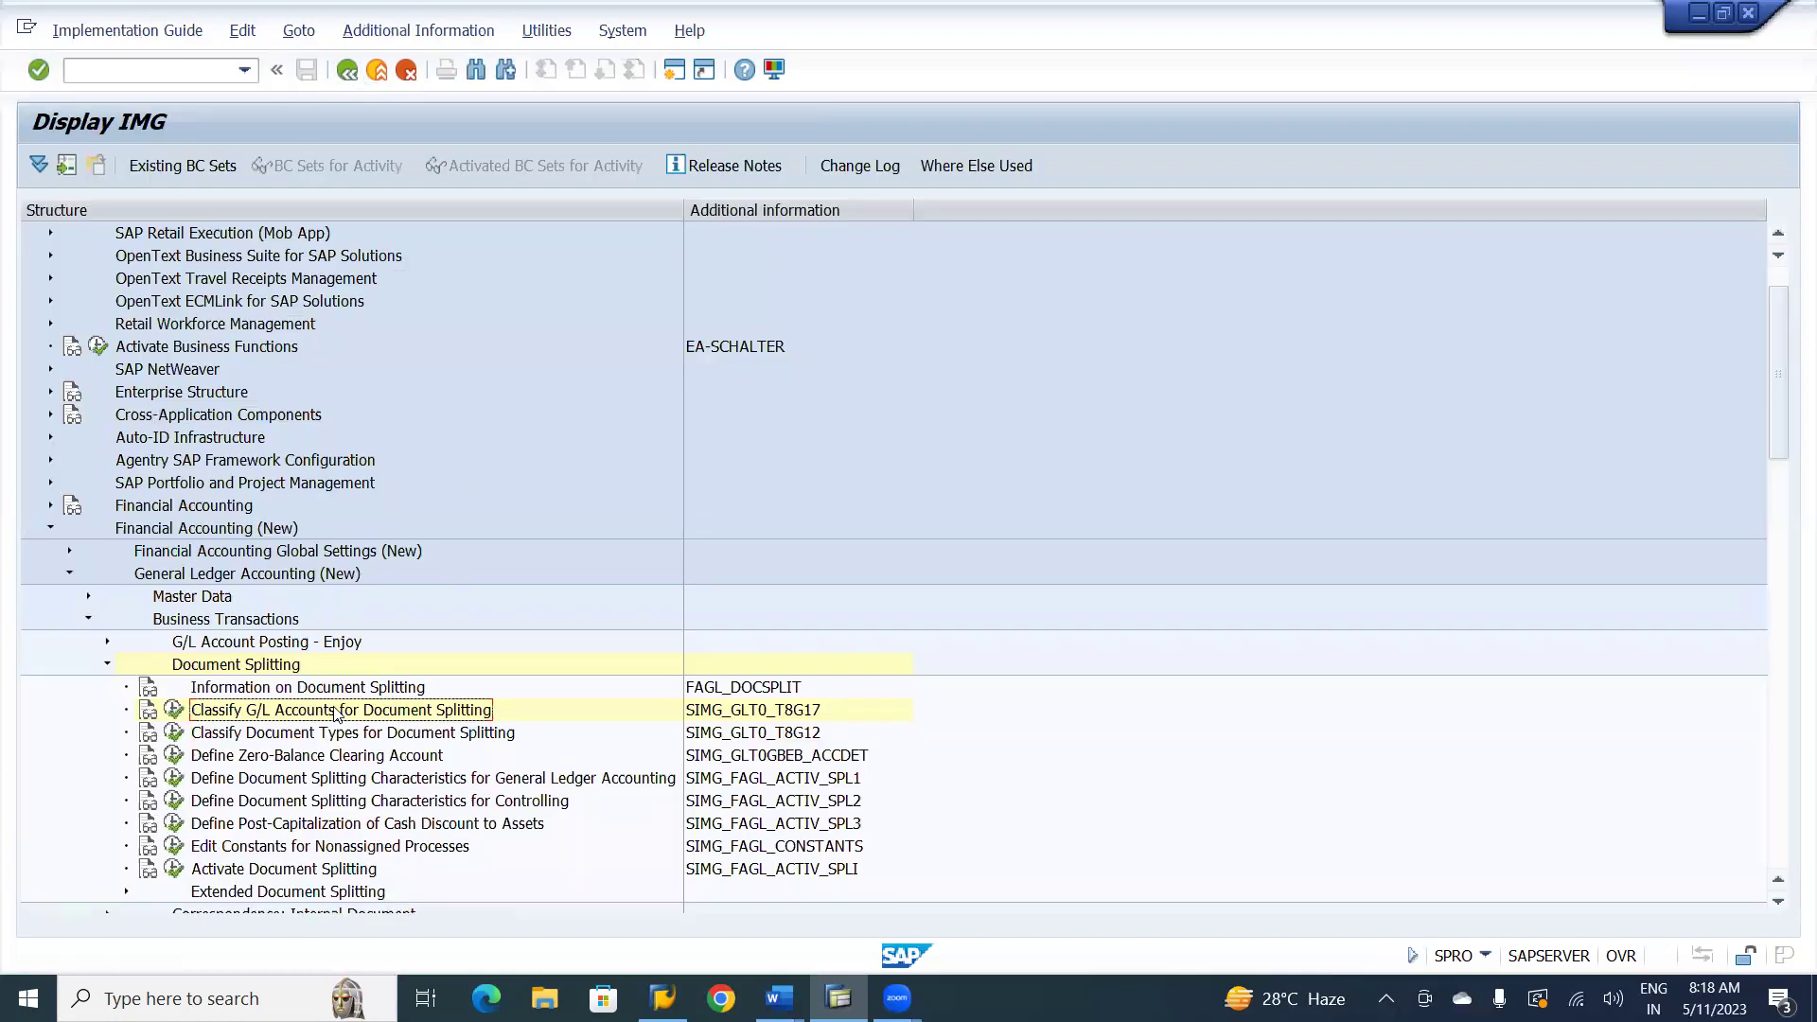
pyautogui.click(460, 735)
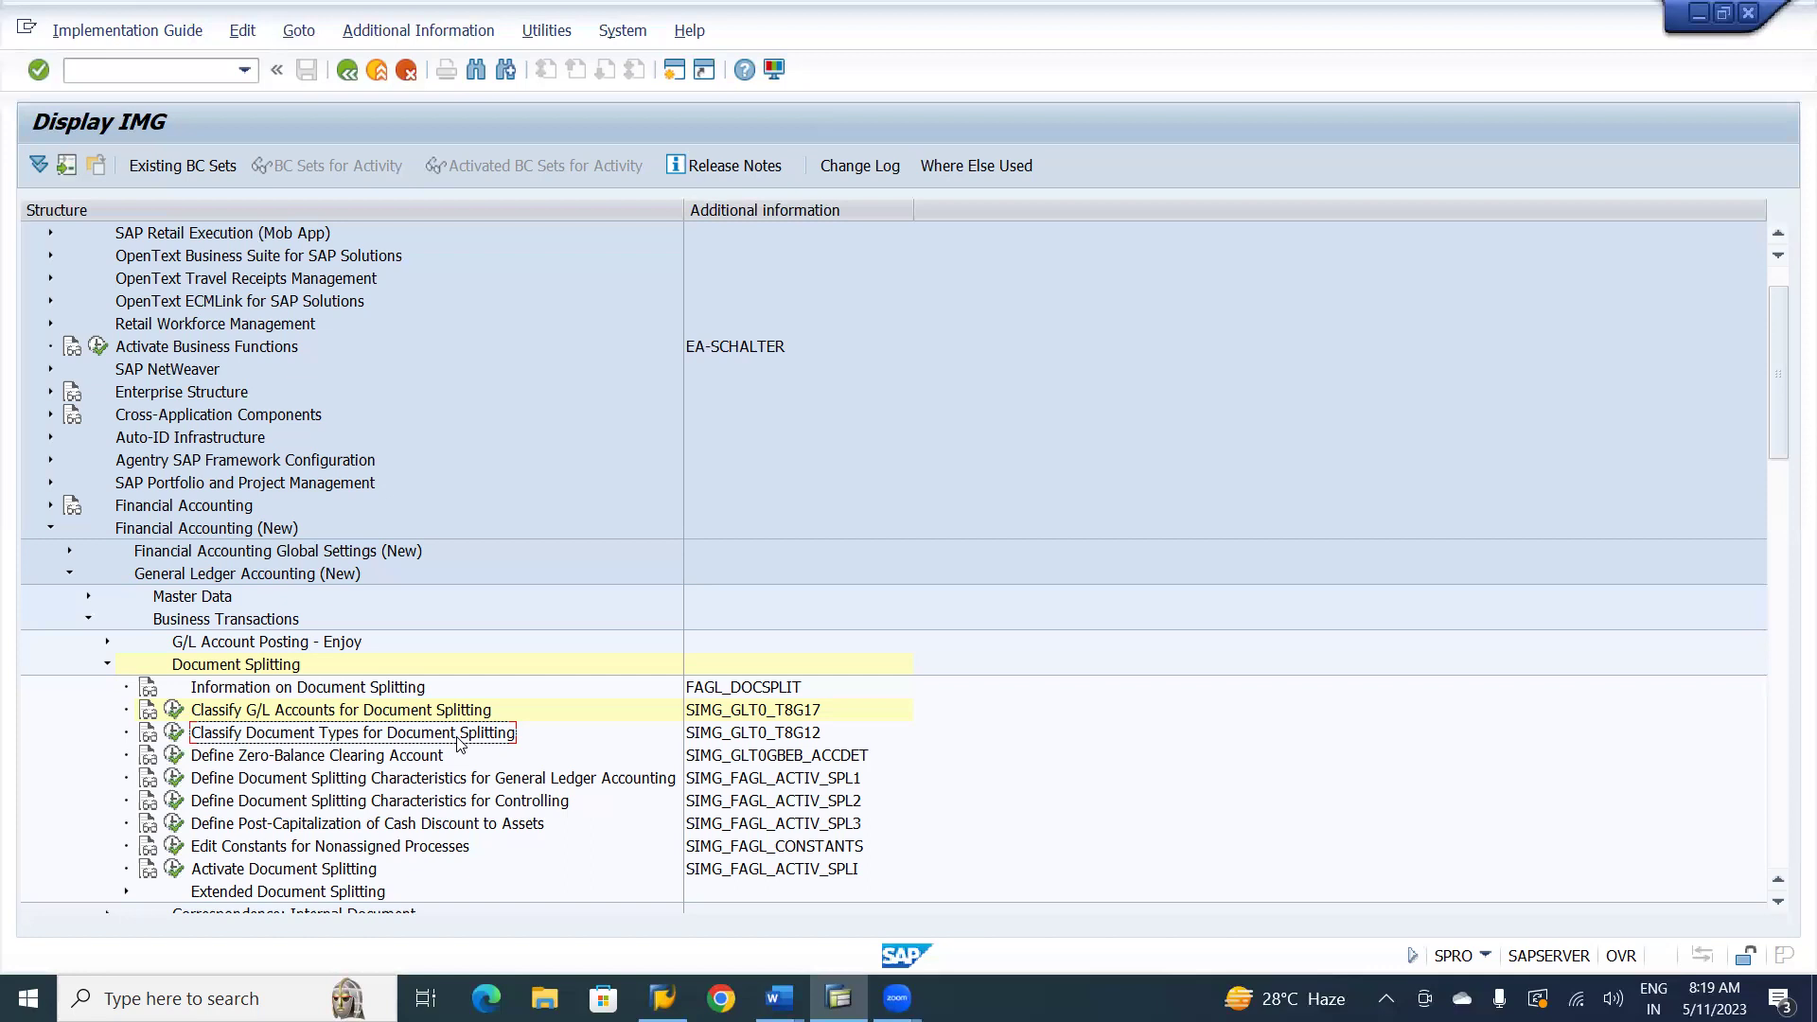
pyautogui.click(171, 736)
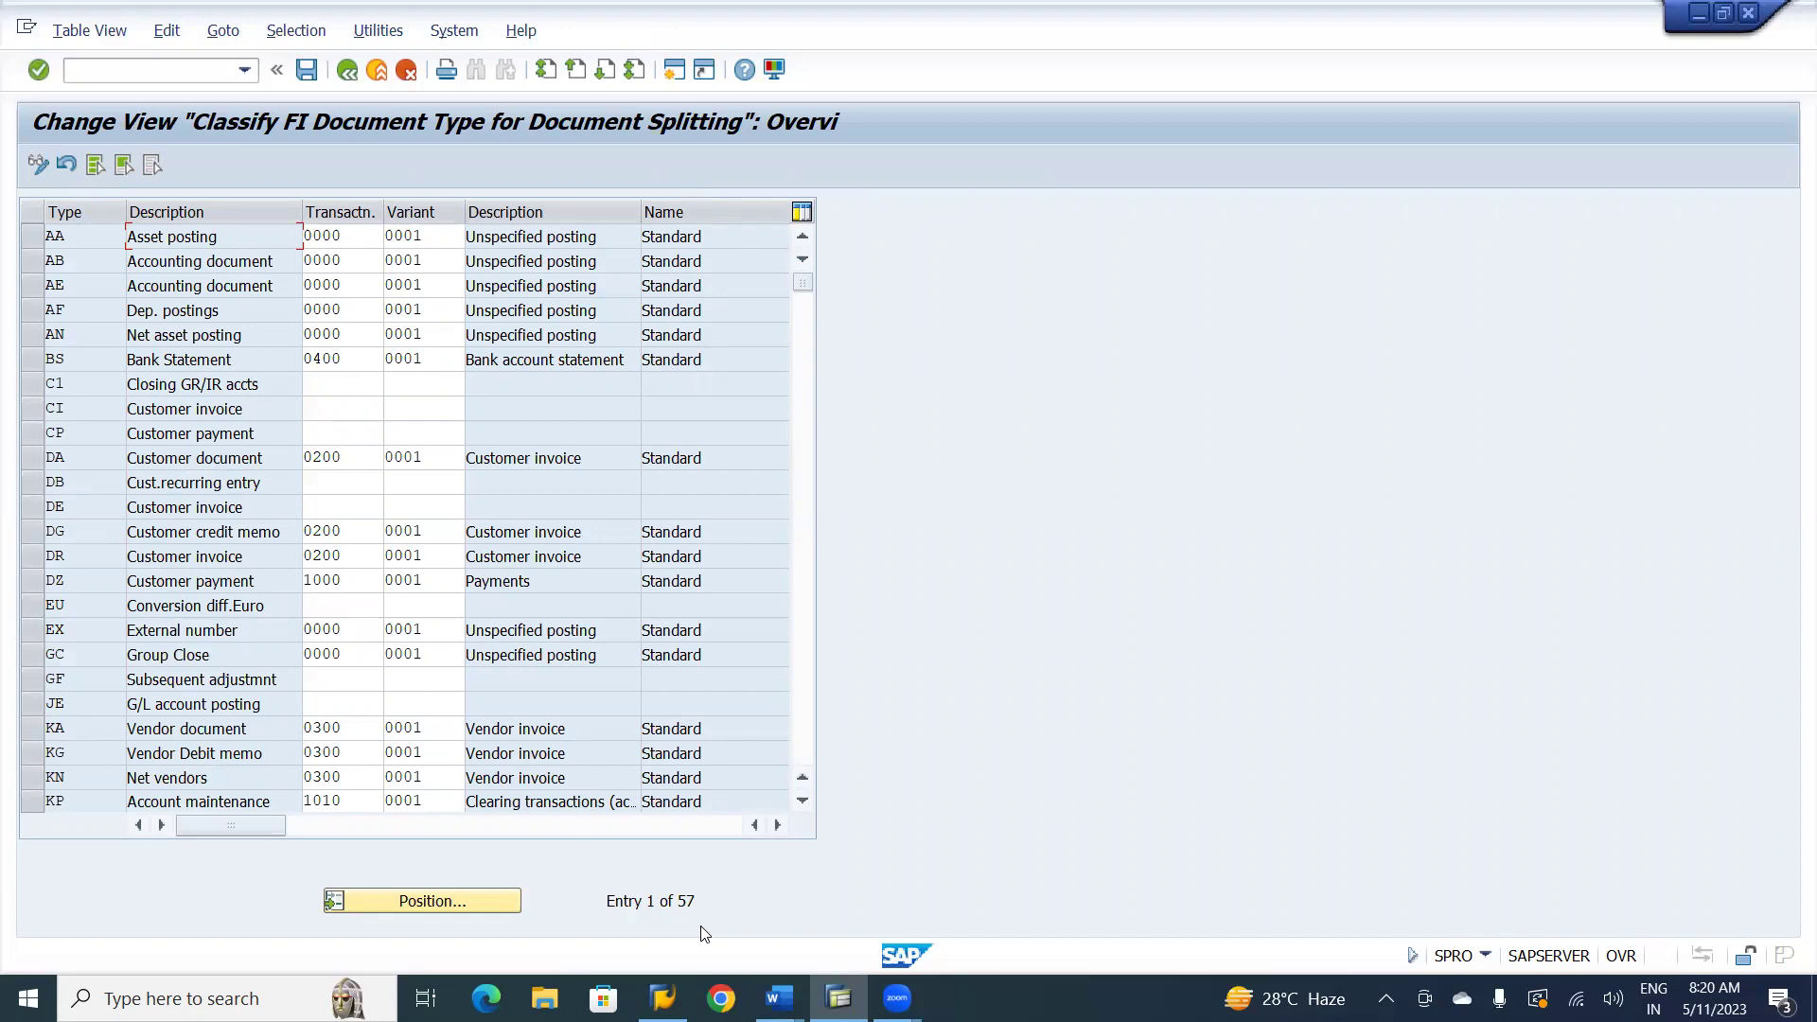
# - Switch to the Word notes, insert "for" before "user defined document types" in the section 2 note, and save the document
pyautogui.hotkey('alt', 'Tab')
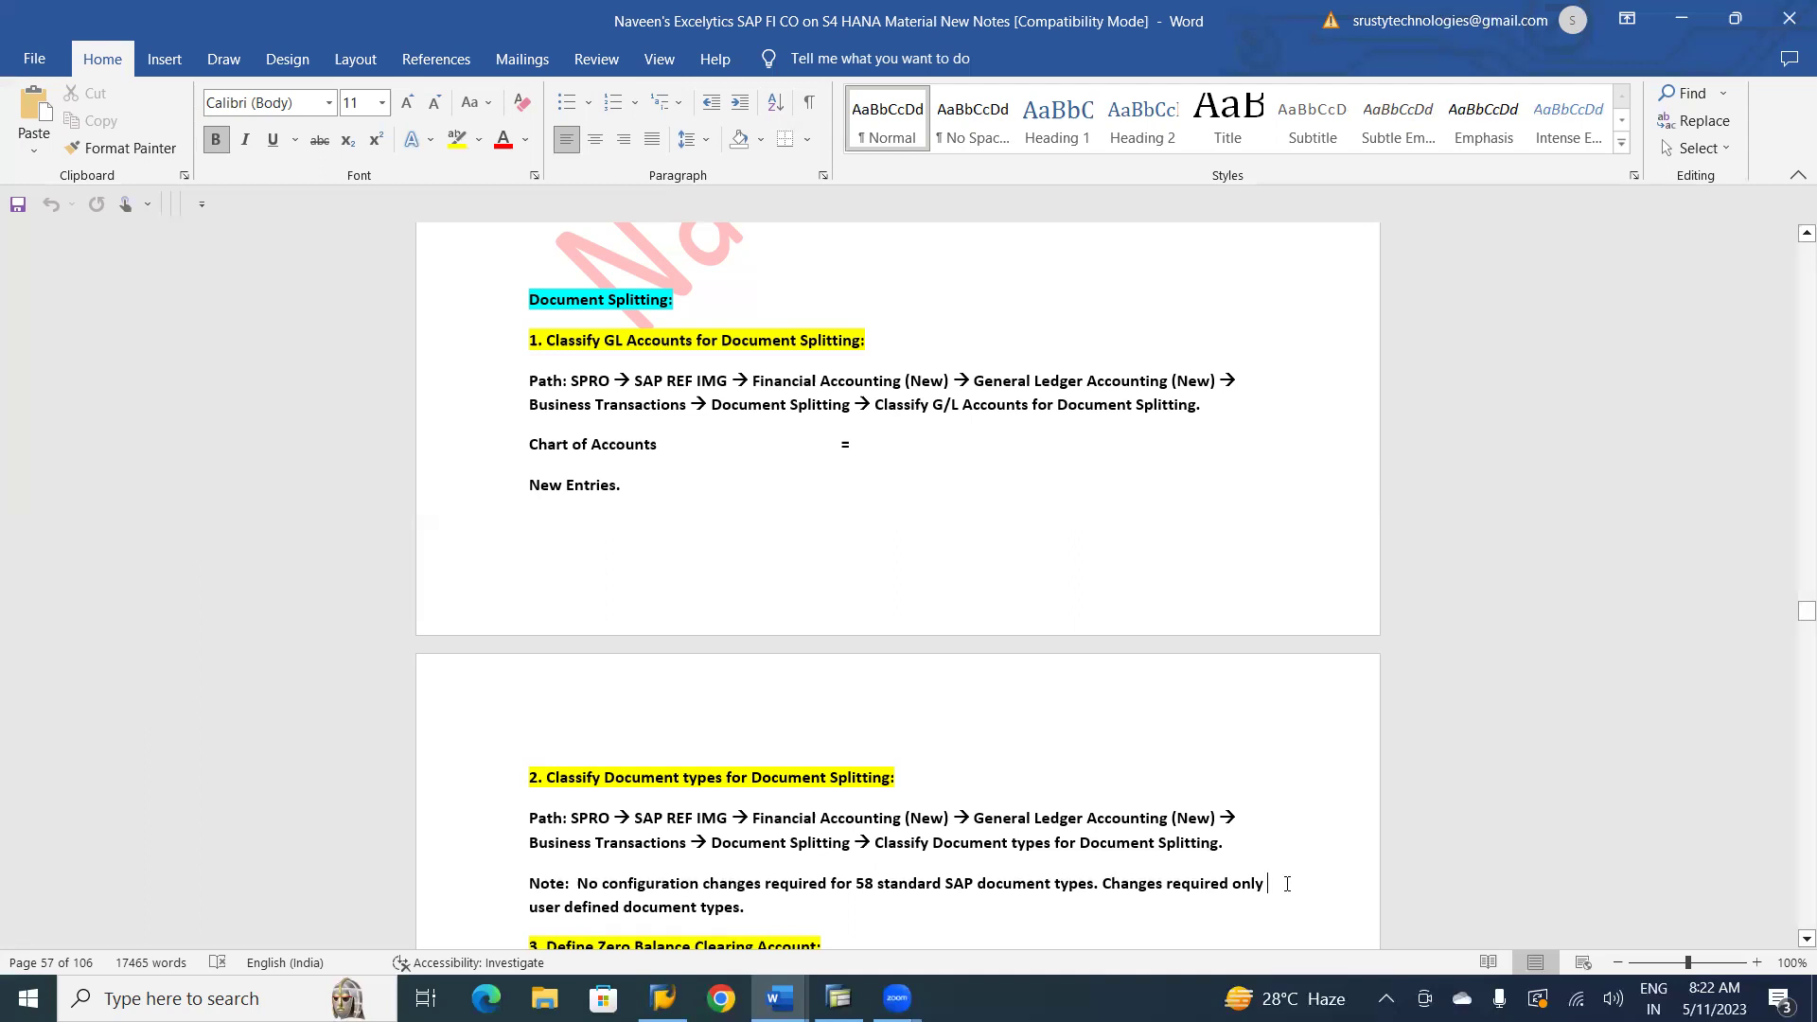
pyautogui.write('F')
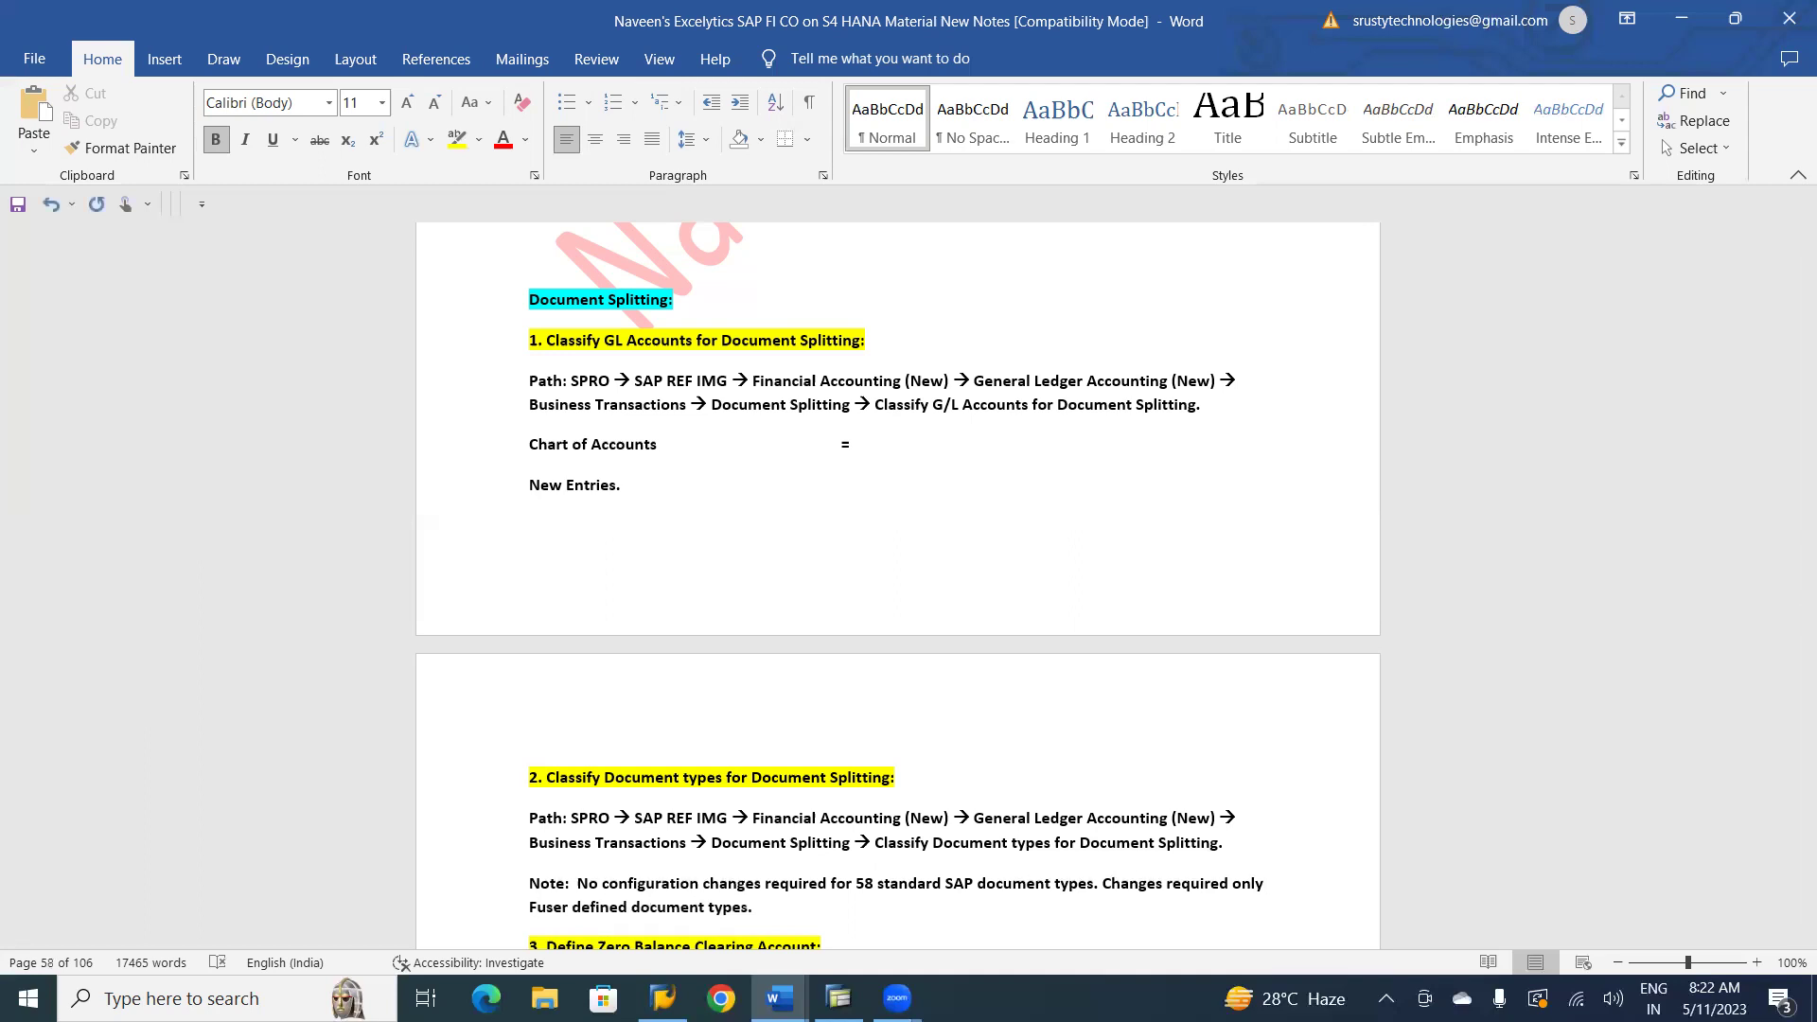
pyautogui.press('BackSpace')
pyautogui.write('for')
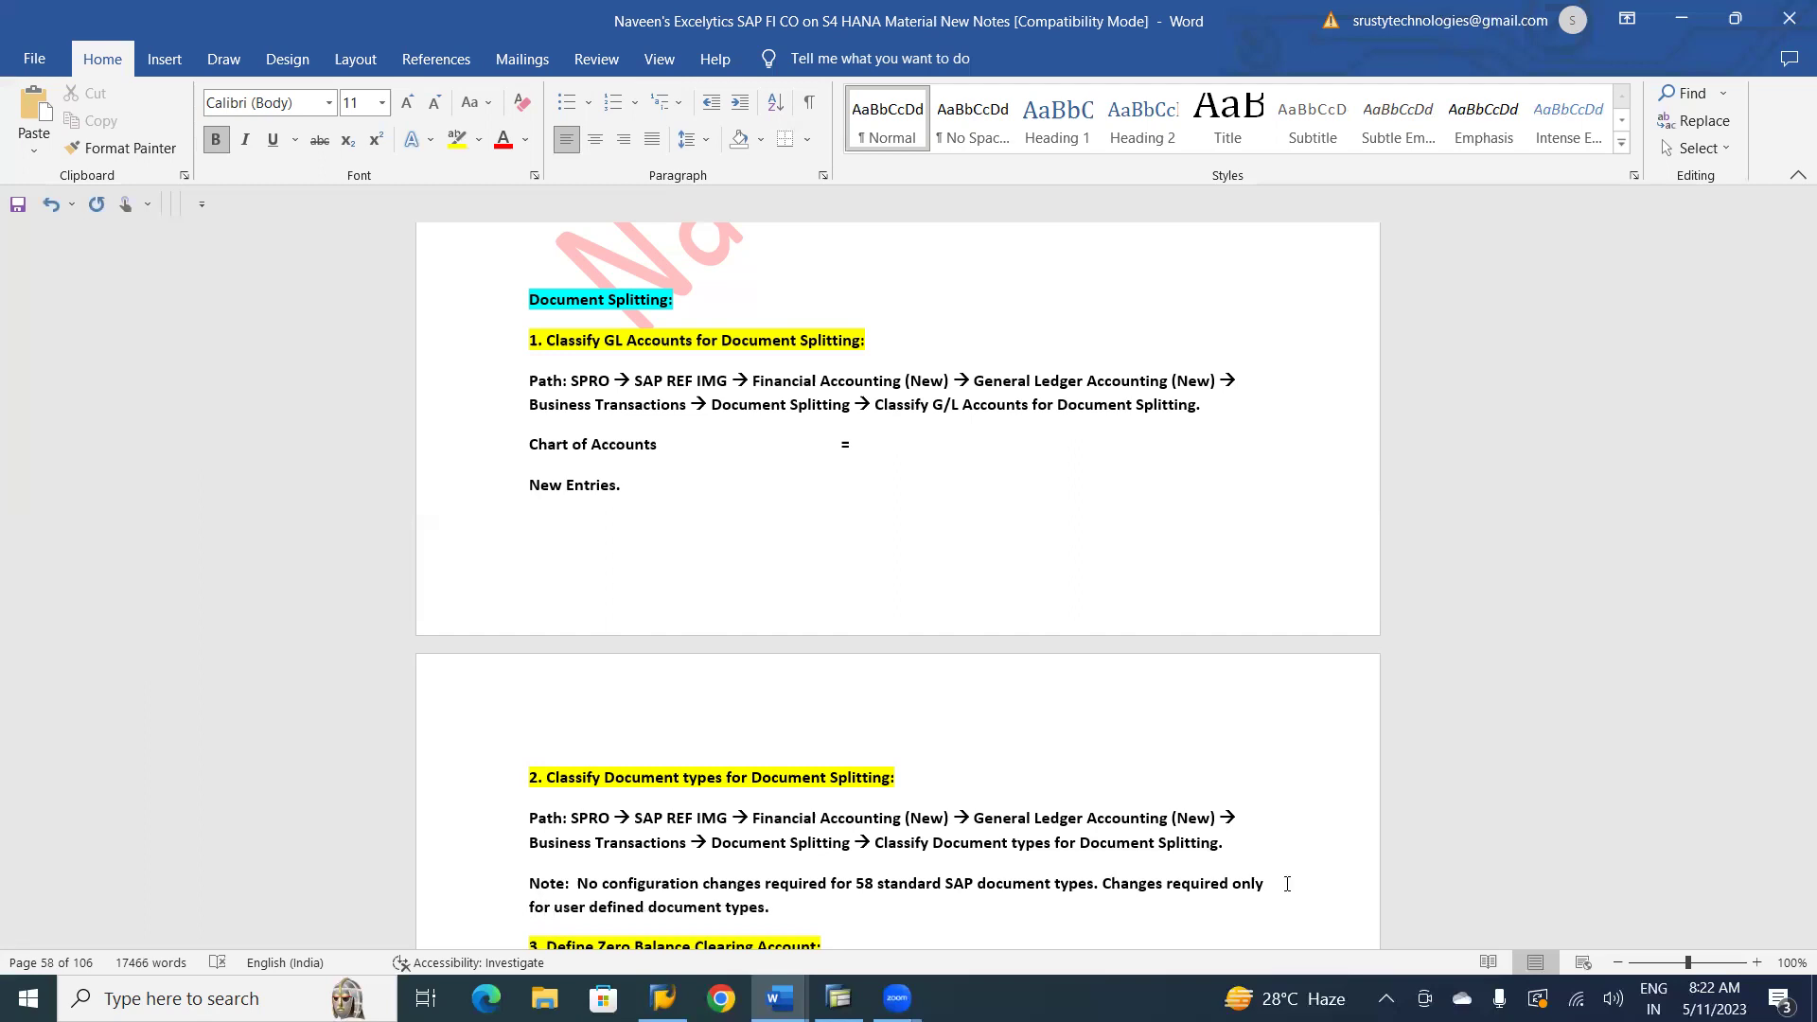
pyautogui.hotkey('ctrl', 's')
# - Switch back to SAP and select the vendor document type rows KA, KG and KN
pyautogui.hotkey('alt', 'Tab')
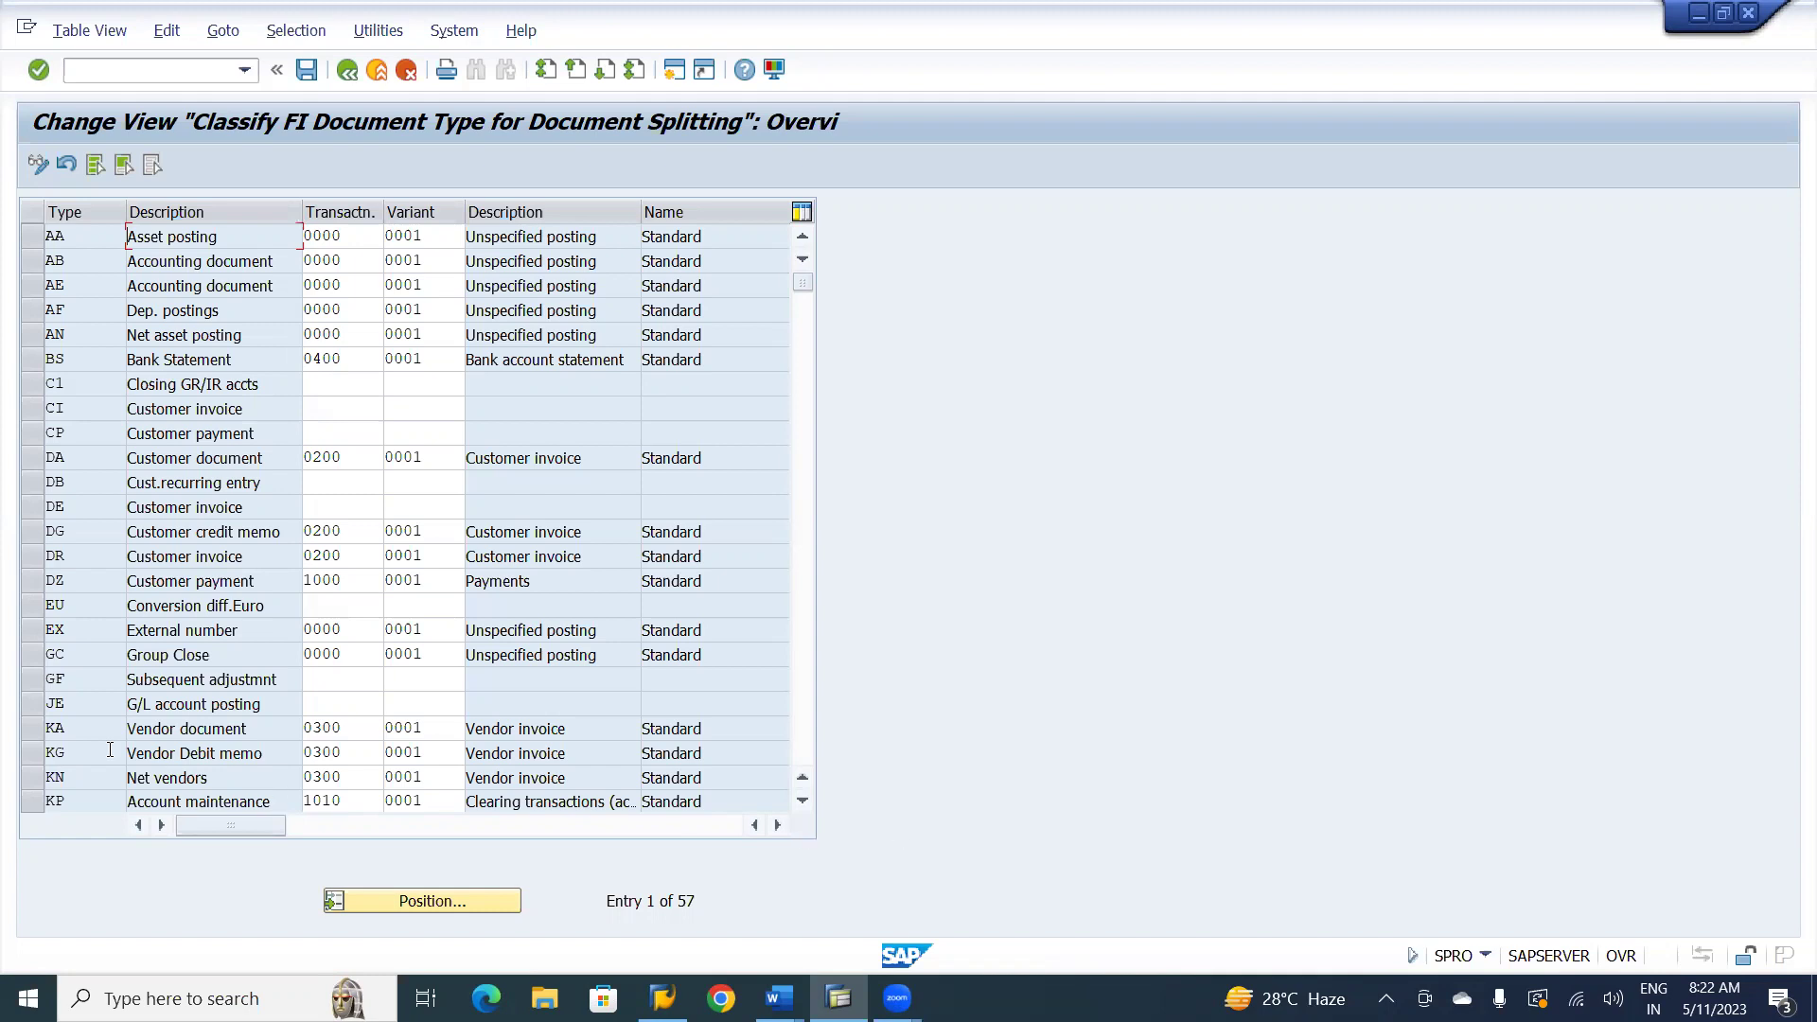
pyautogui.click(34, 738)
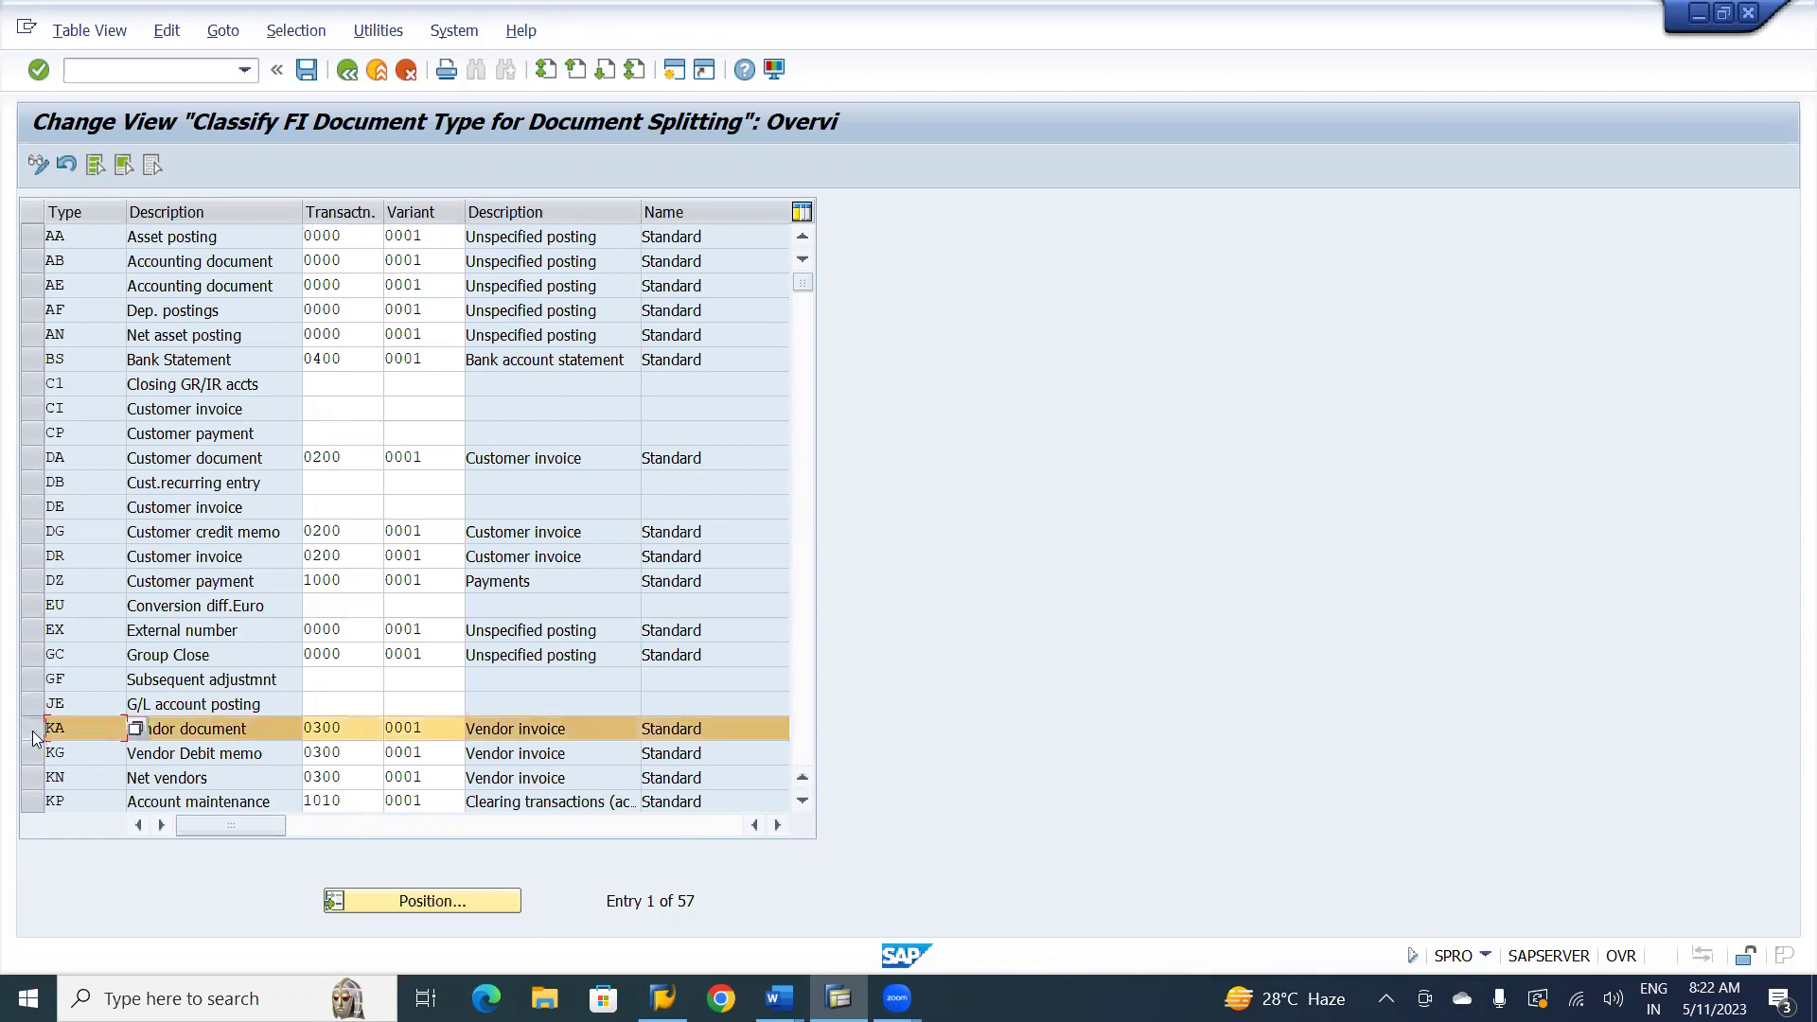
pyautogui.click(36, 754)
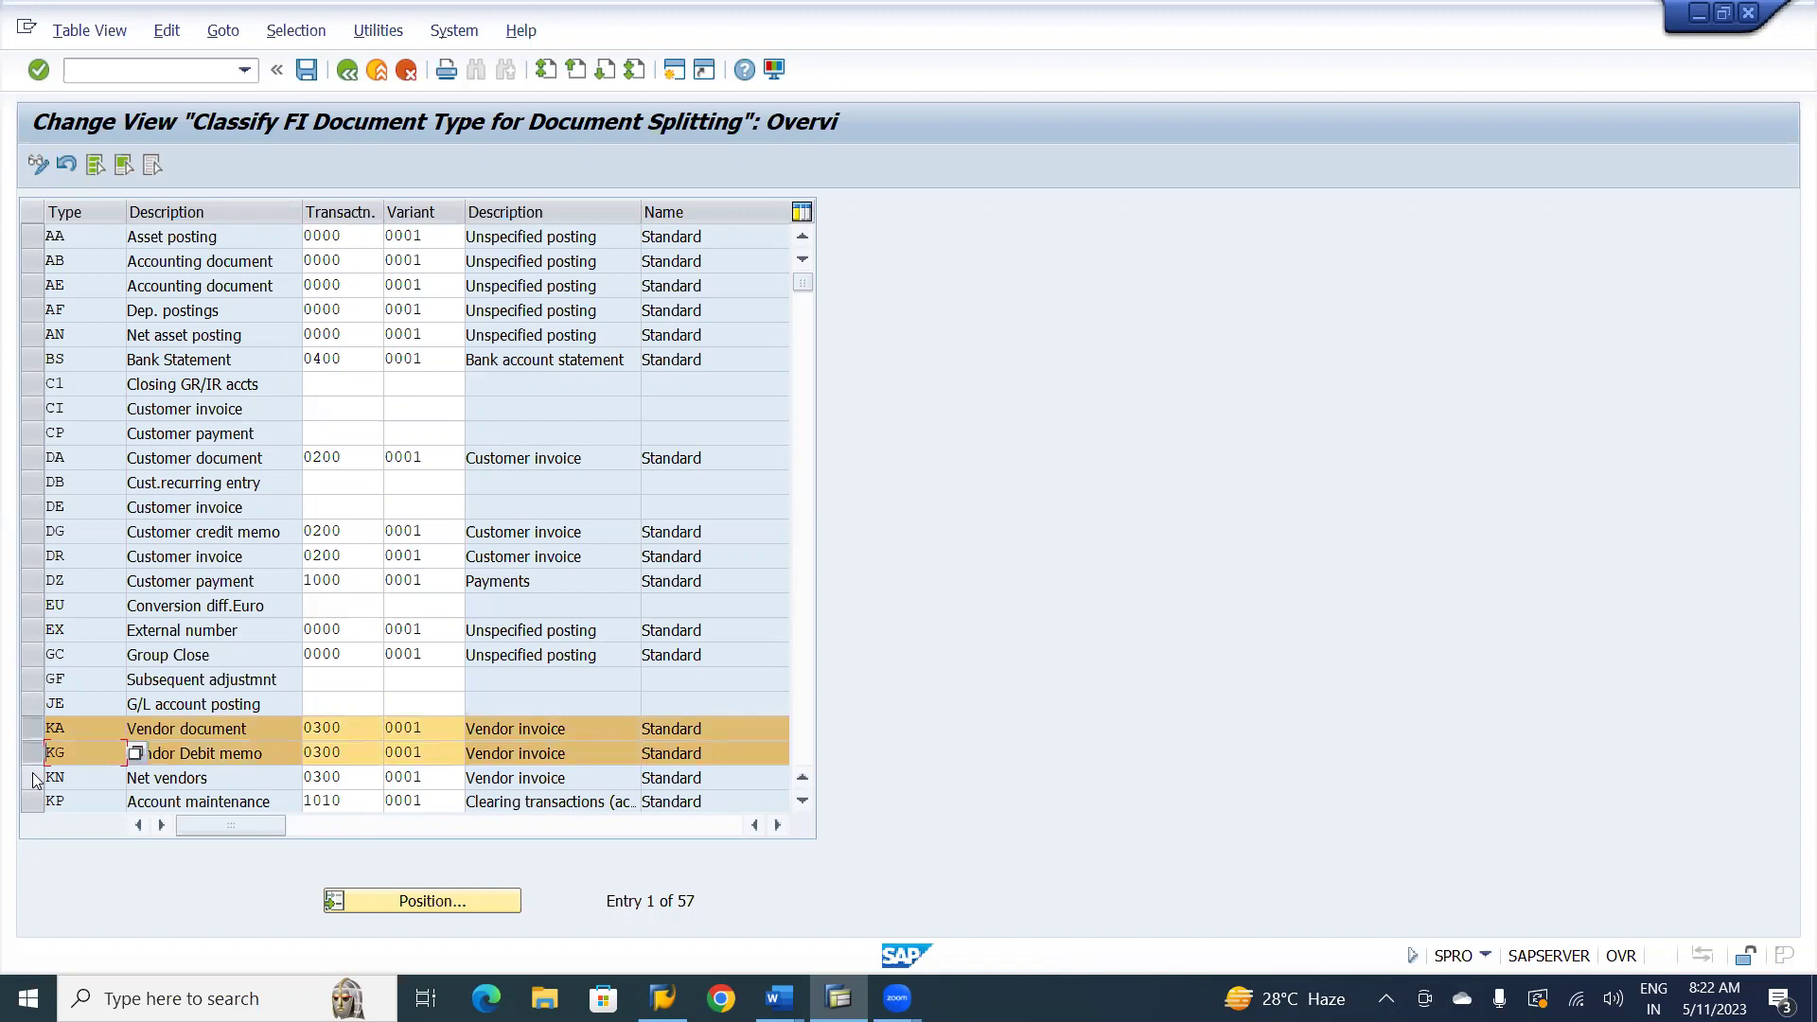
pyautogui.click(34, 778)
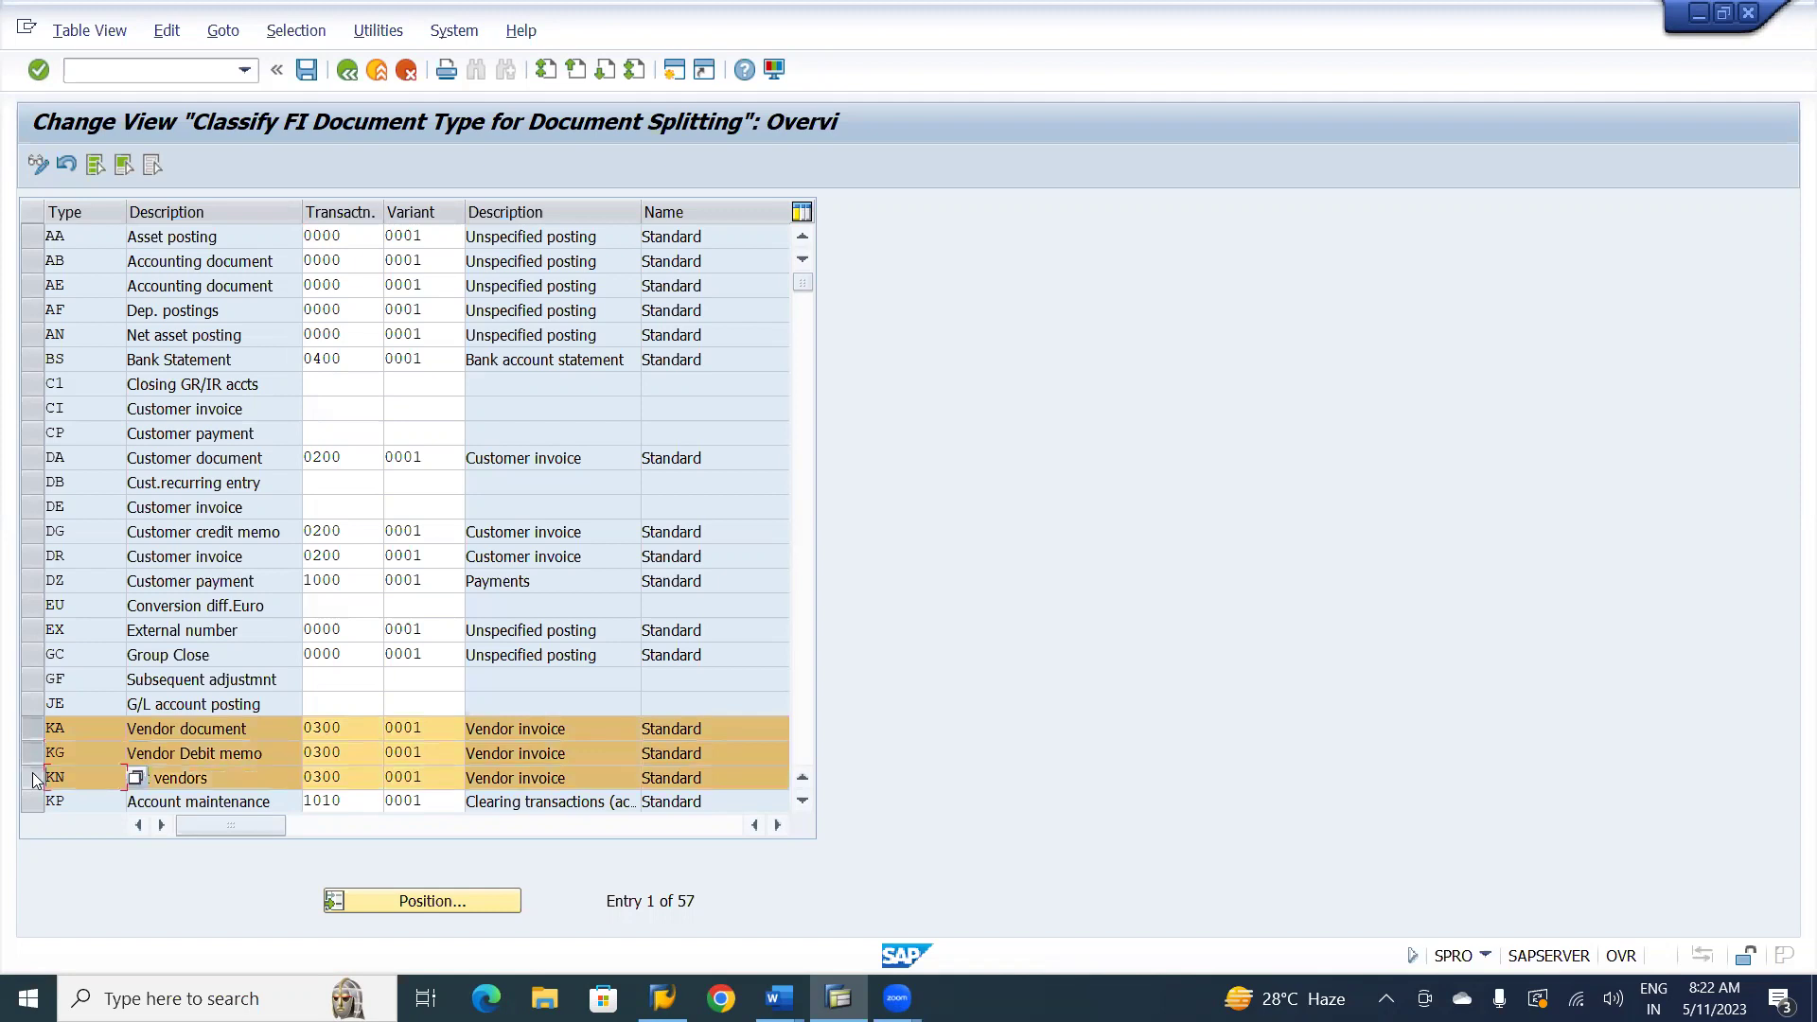
# - Add the customer document type rows DA, DB, DE, DG and DR to the selection
pyautogui.click(804, 801)
pyautogui.click(804, 800)
pyautogui.click(803, 800)
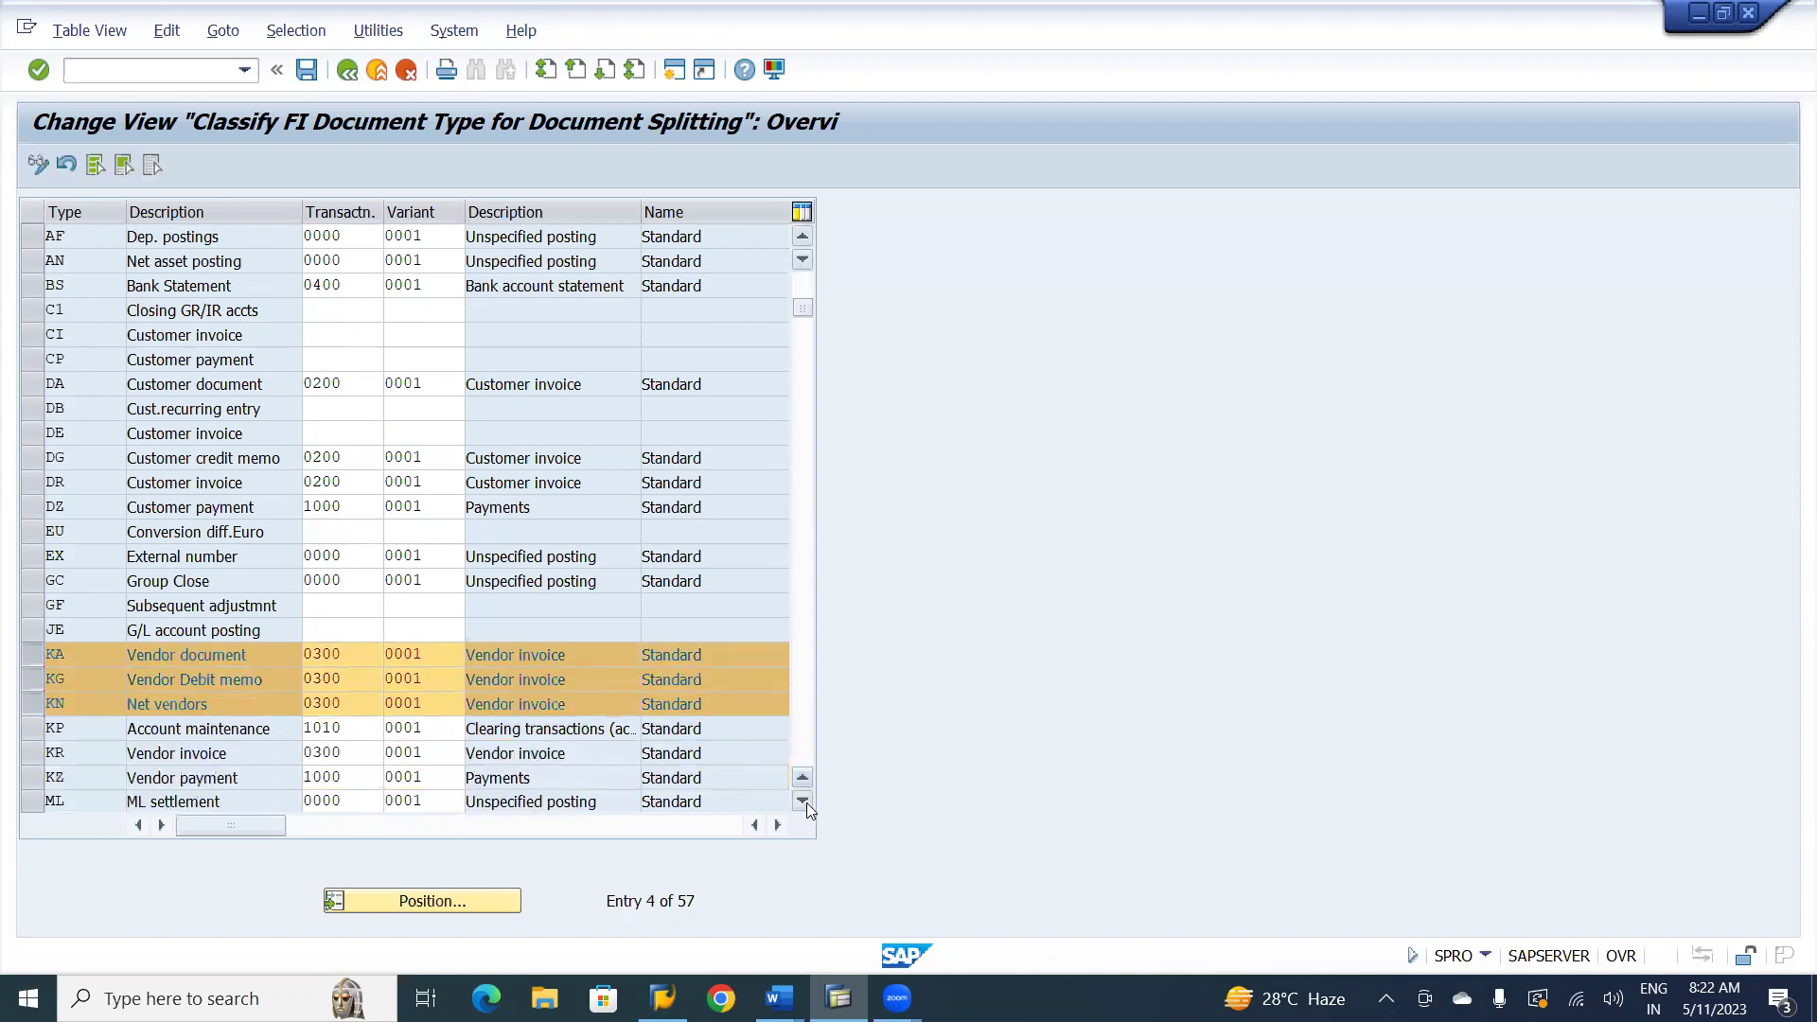
pyautogui.click(804, 801)
pyautogui.click(38, 359)
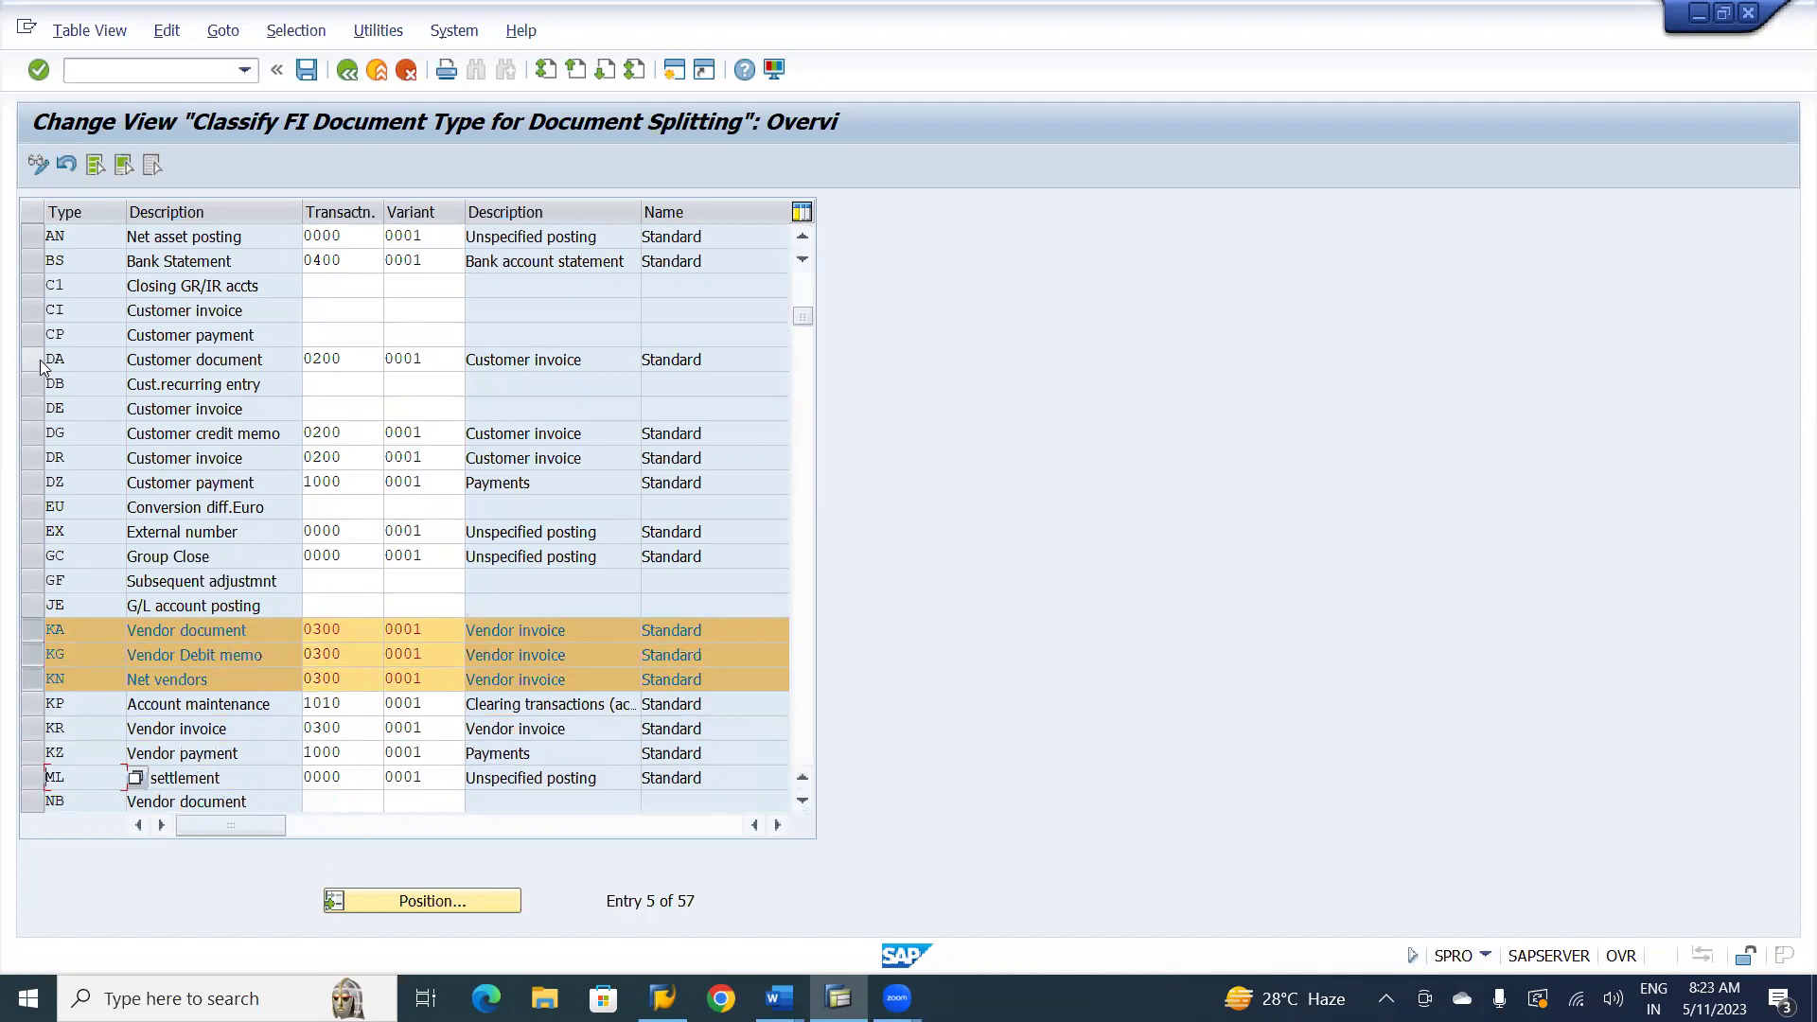
pyautogui.click(38, 385)
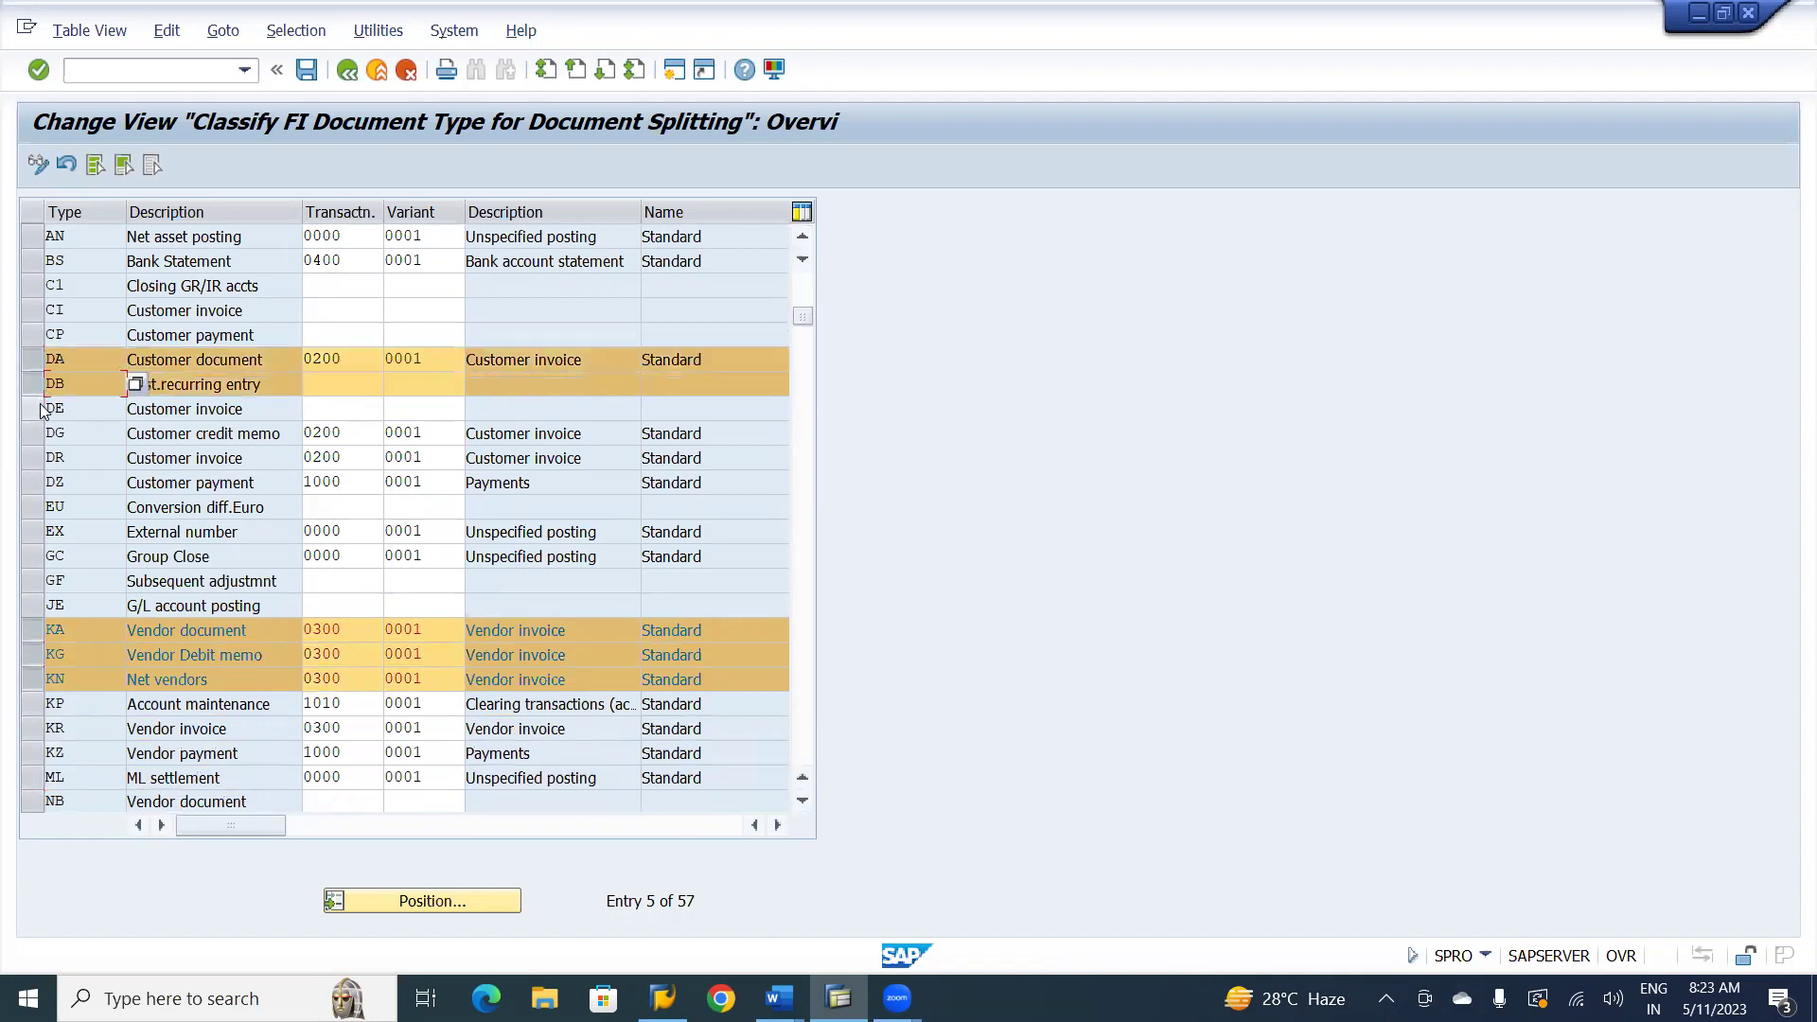
pyautogui.click(39, 409)
pyautogui.click(39, 434)
pyautogui.click(37, 458)
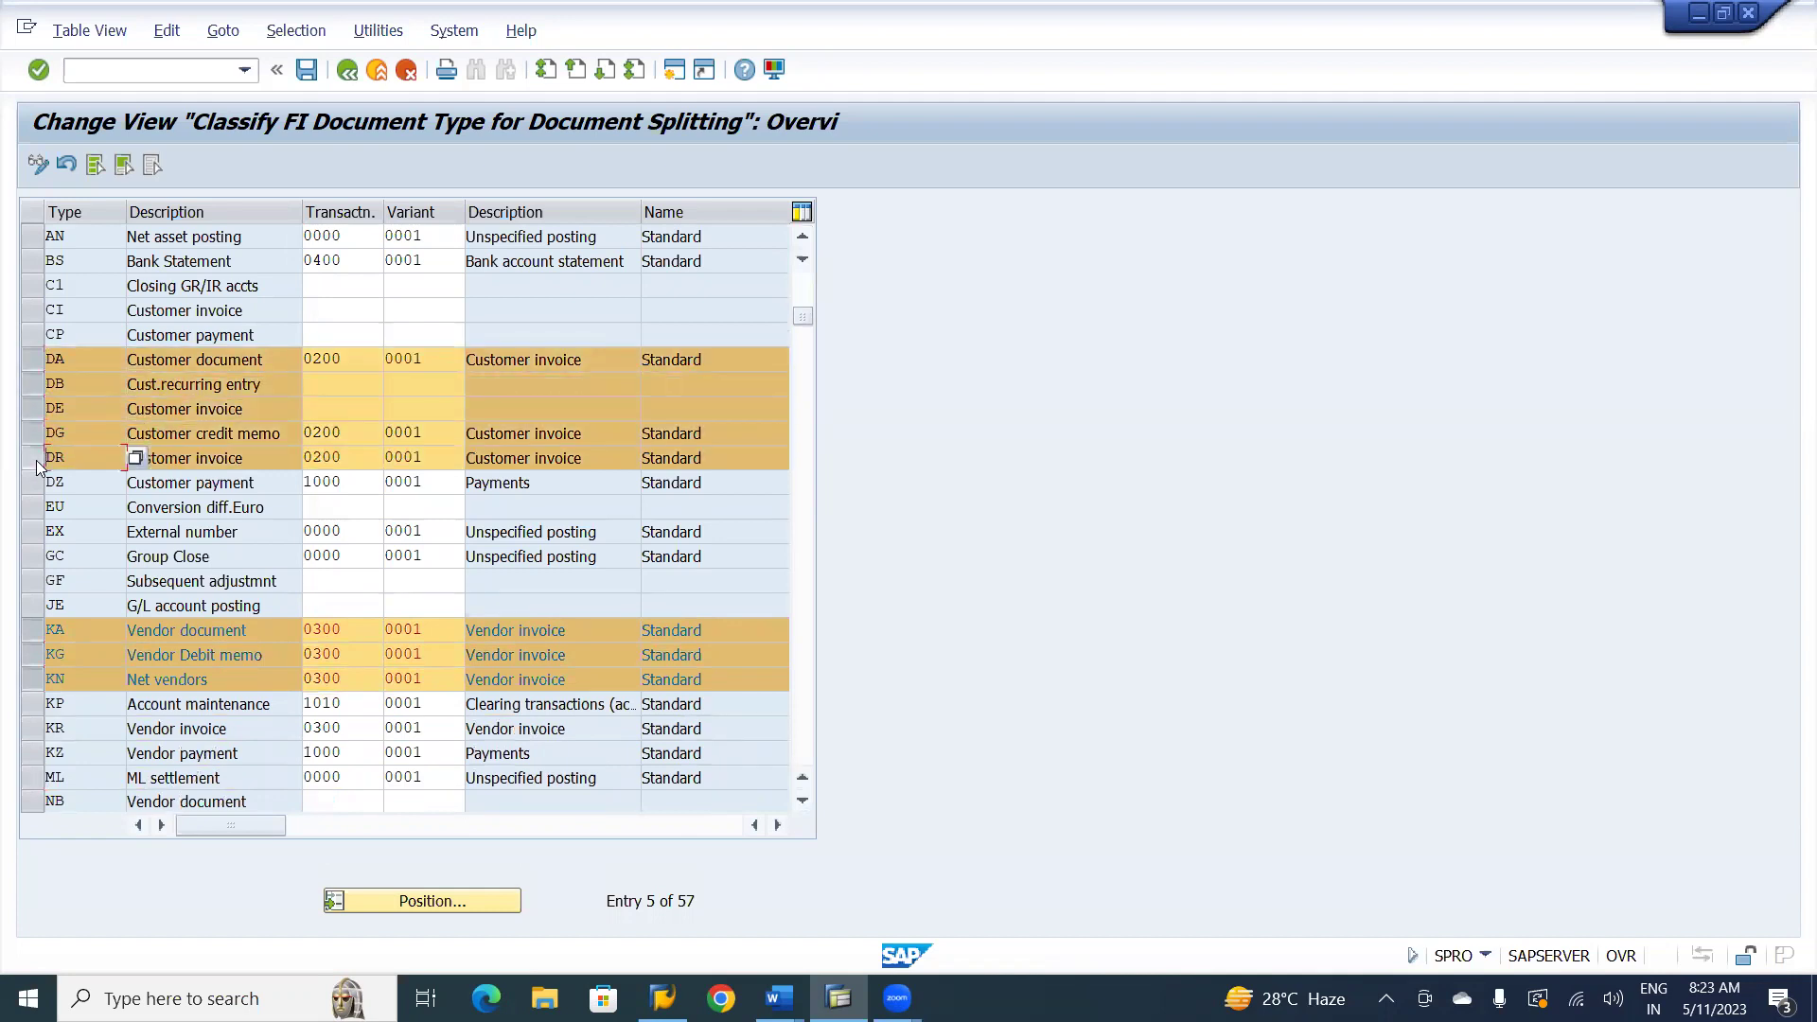
# - Add the document type rows RE, RA and RF to the selection
pyautogui.click(797, 807)
pyautogui.click(797, 808)
pyautogui.click(797, 807)
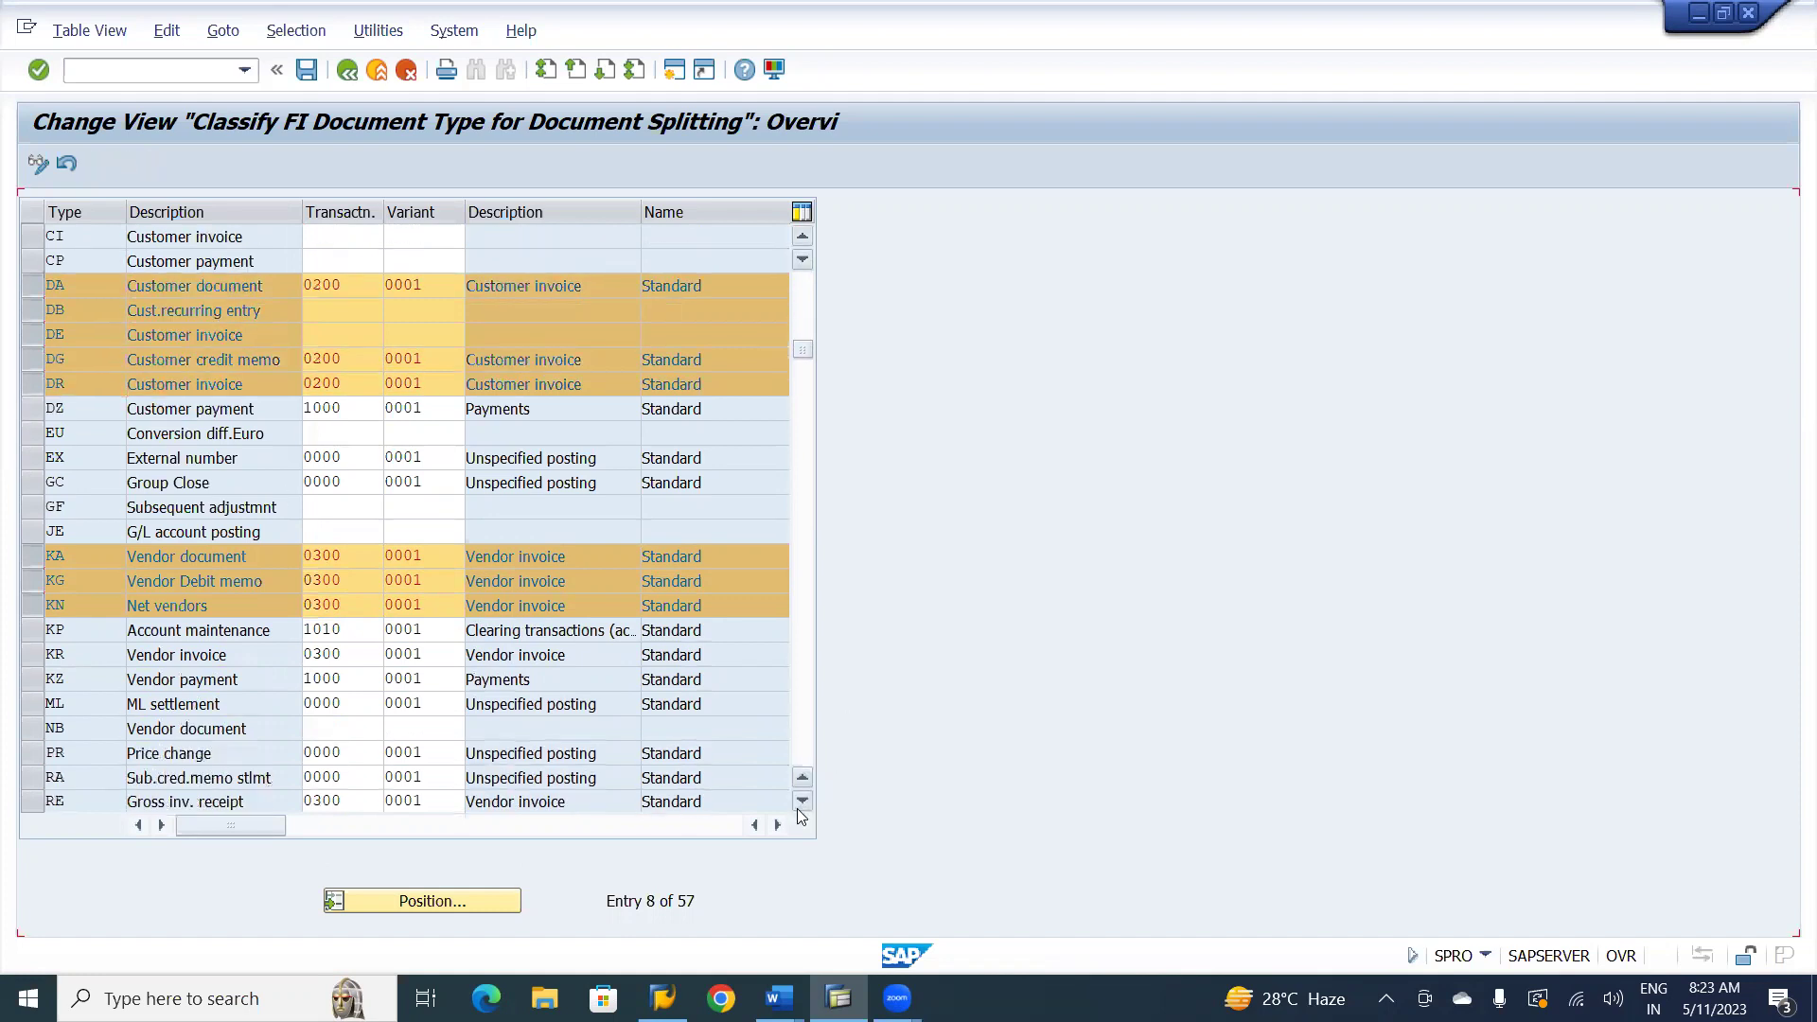
pyautogui.click(797, 808)
pyautogui.click(800, 804)
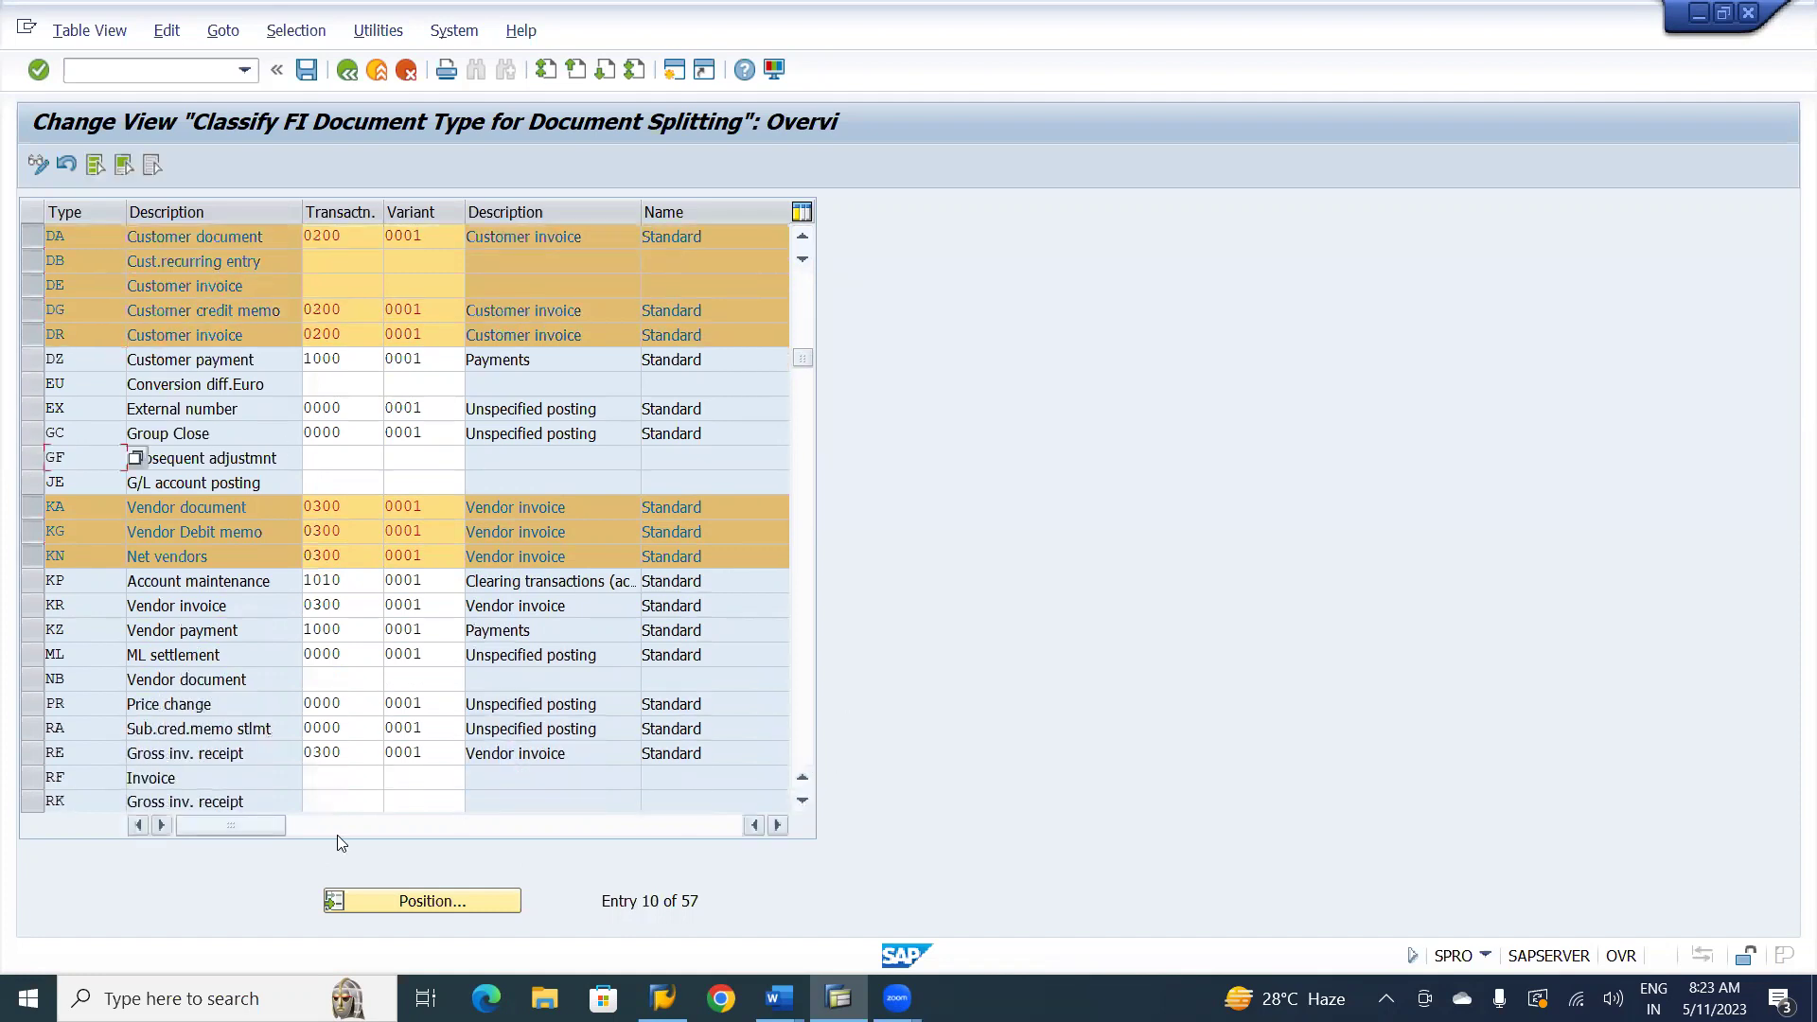
pyautogui.click(33, 753)
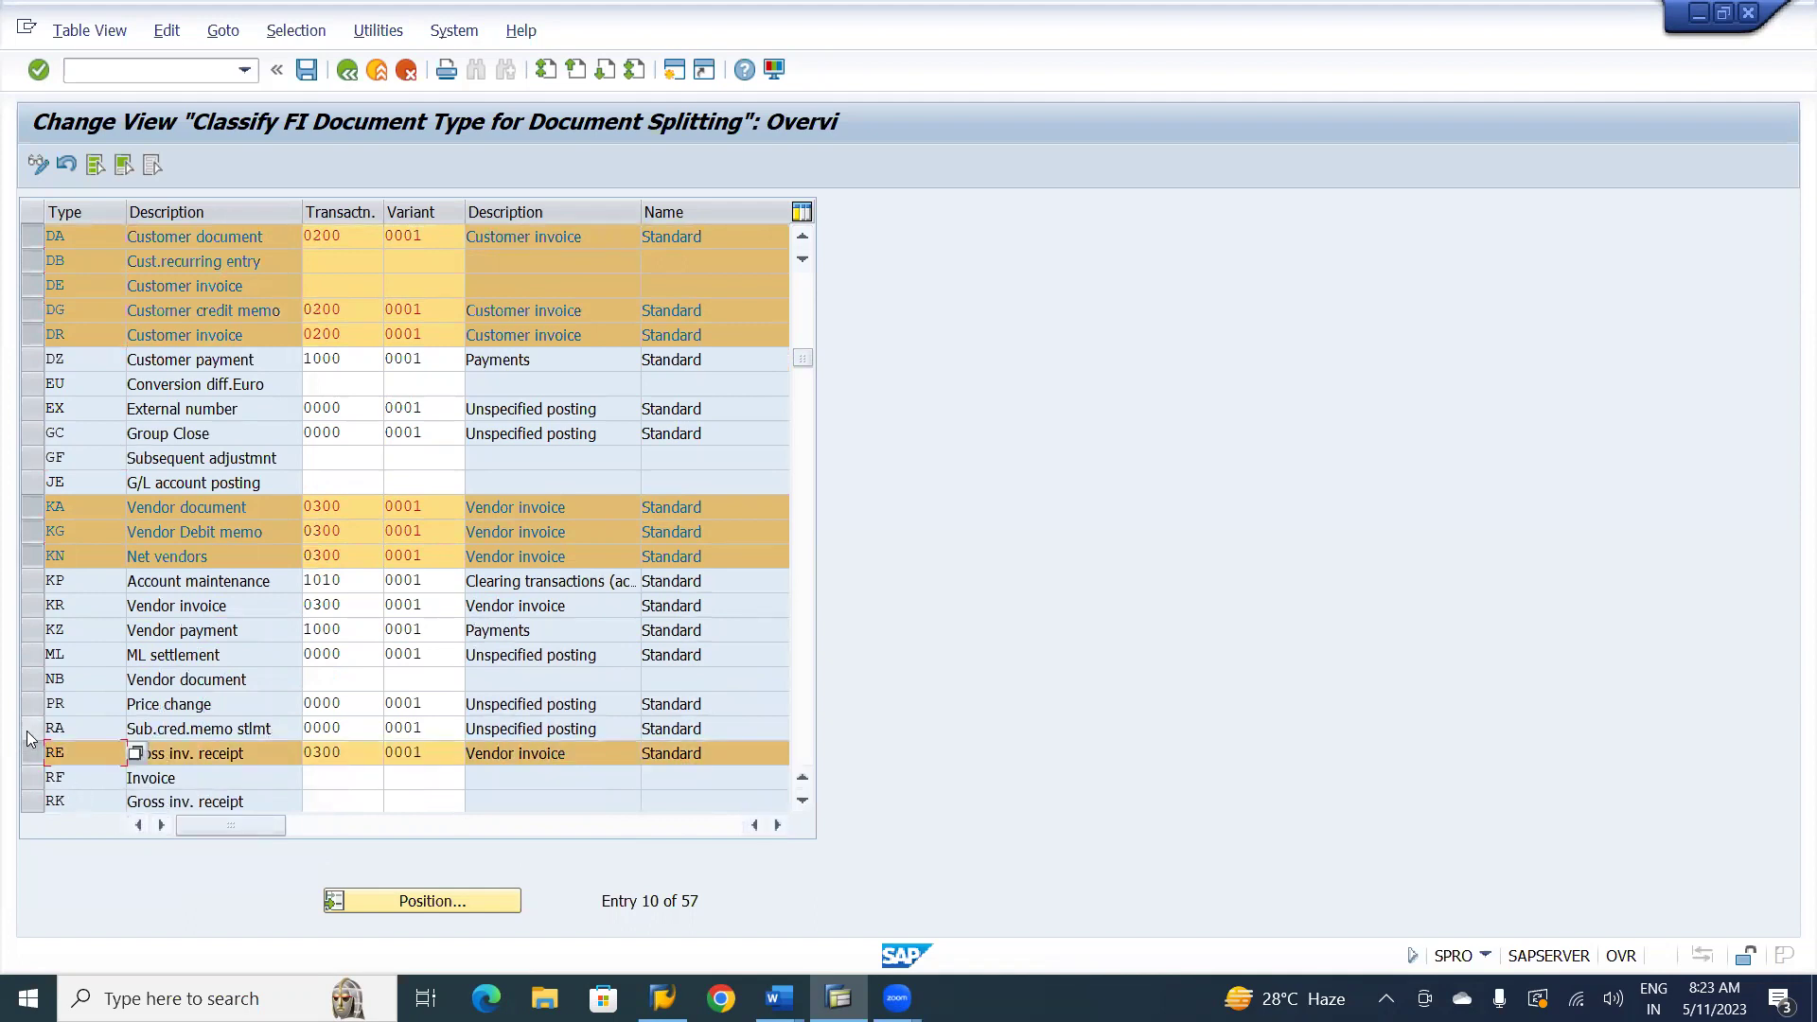
pyautogui.click(33, 727)
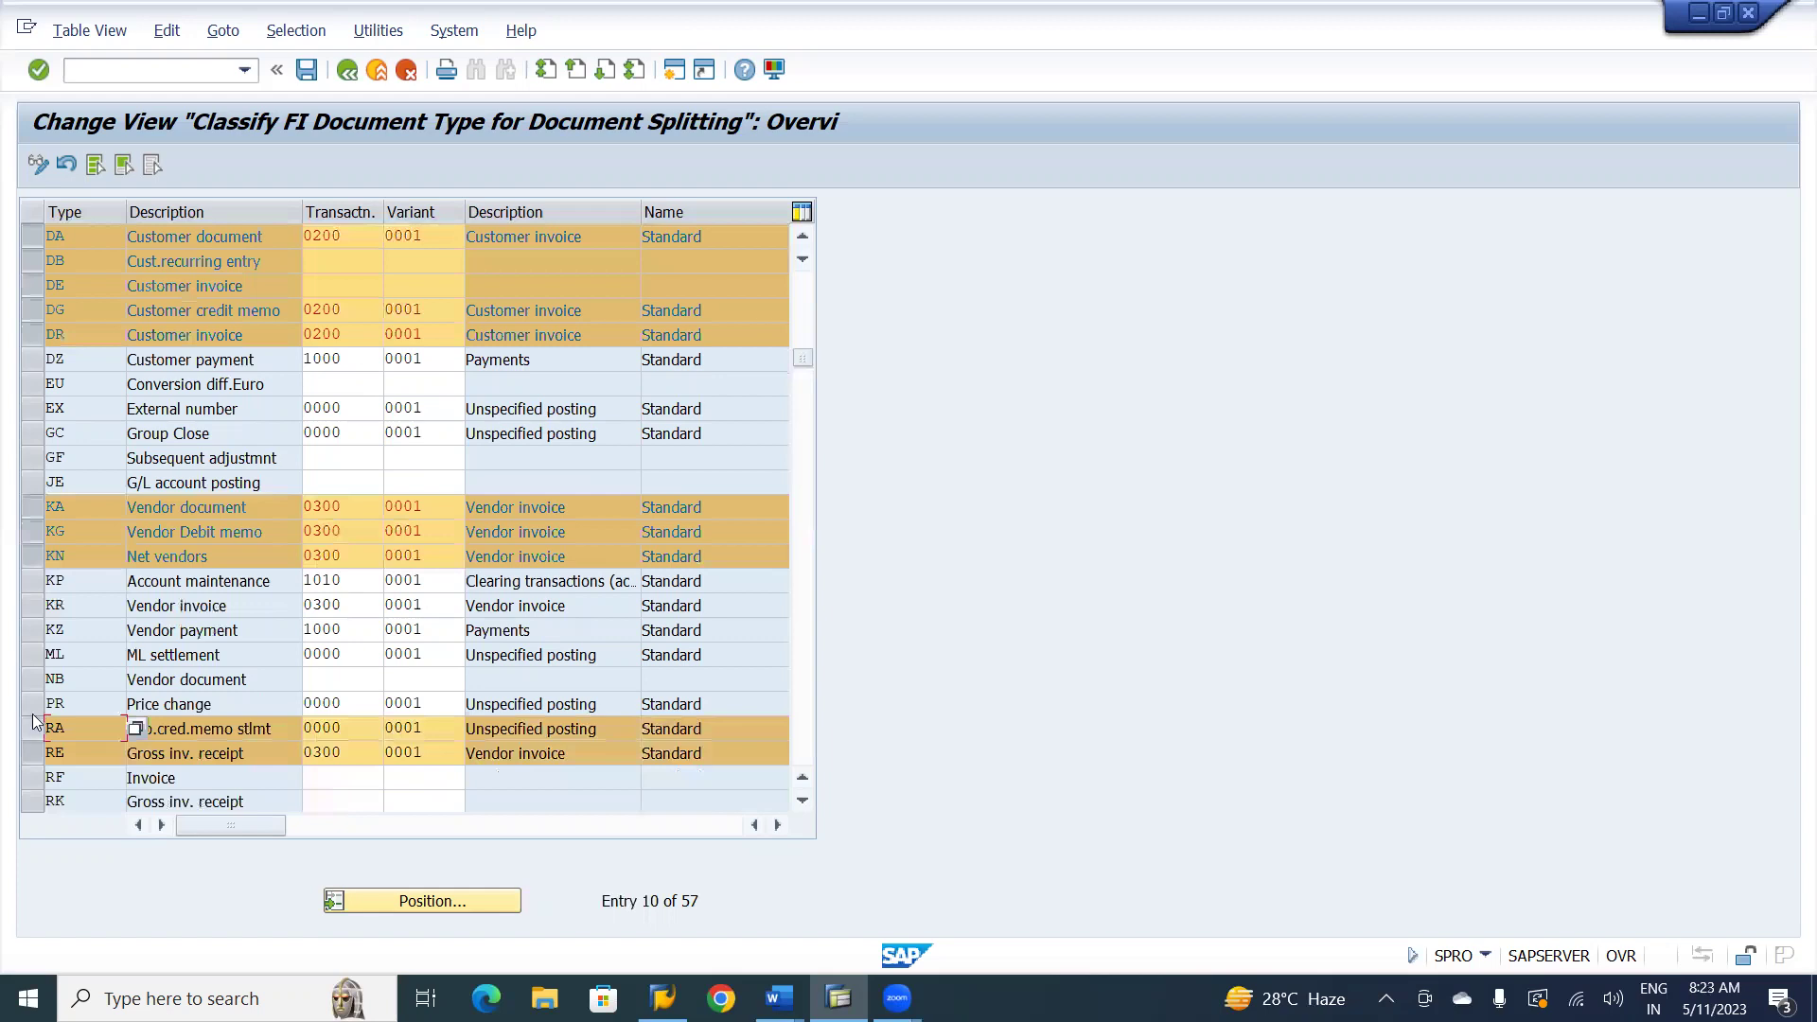
pyautogui.click(34, 782)
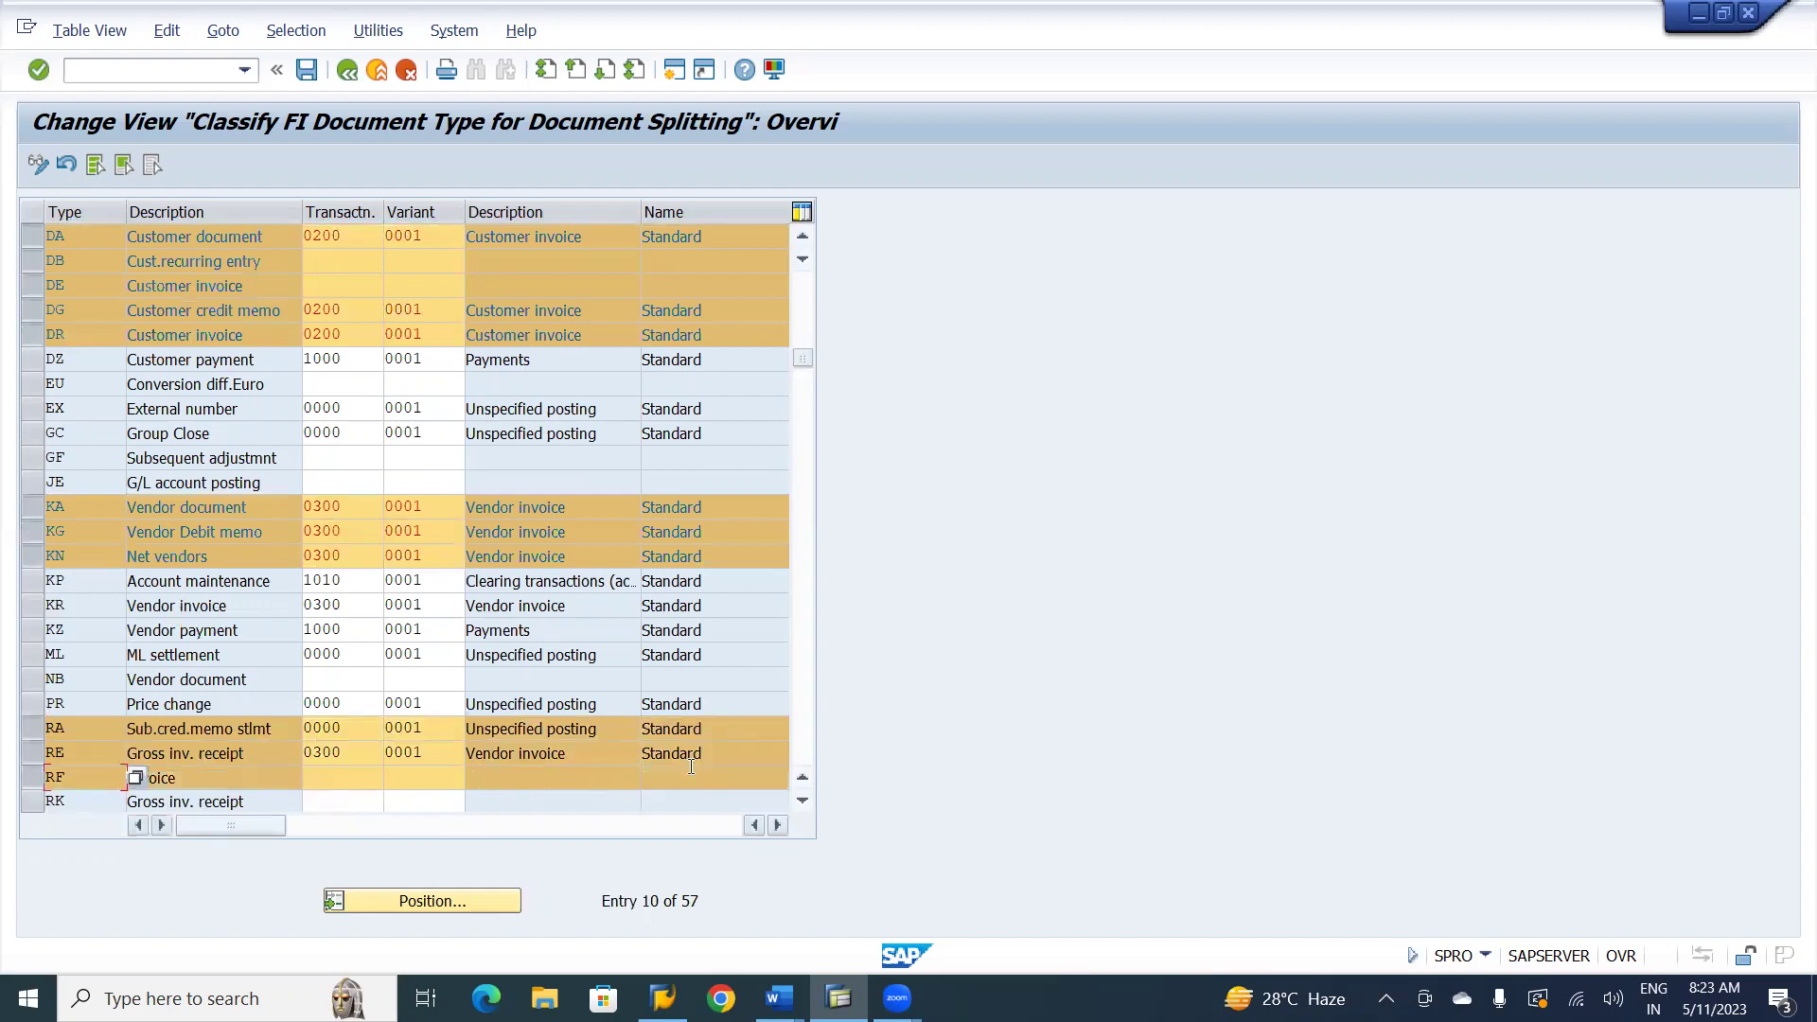
# - Add the G/L account document type row SA and the accounting document type row AB to the selection
pyautogui.click(802, 800)
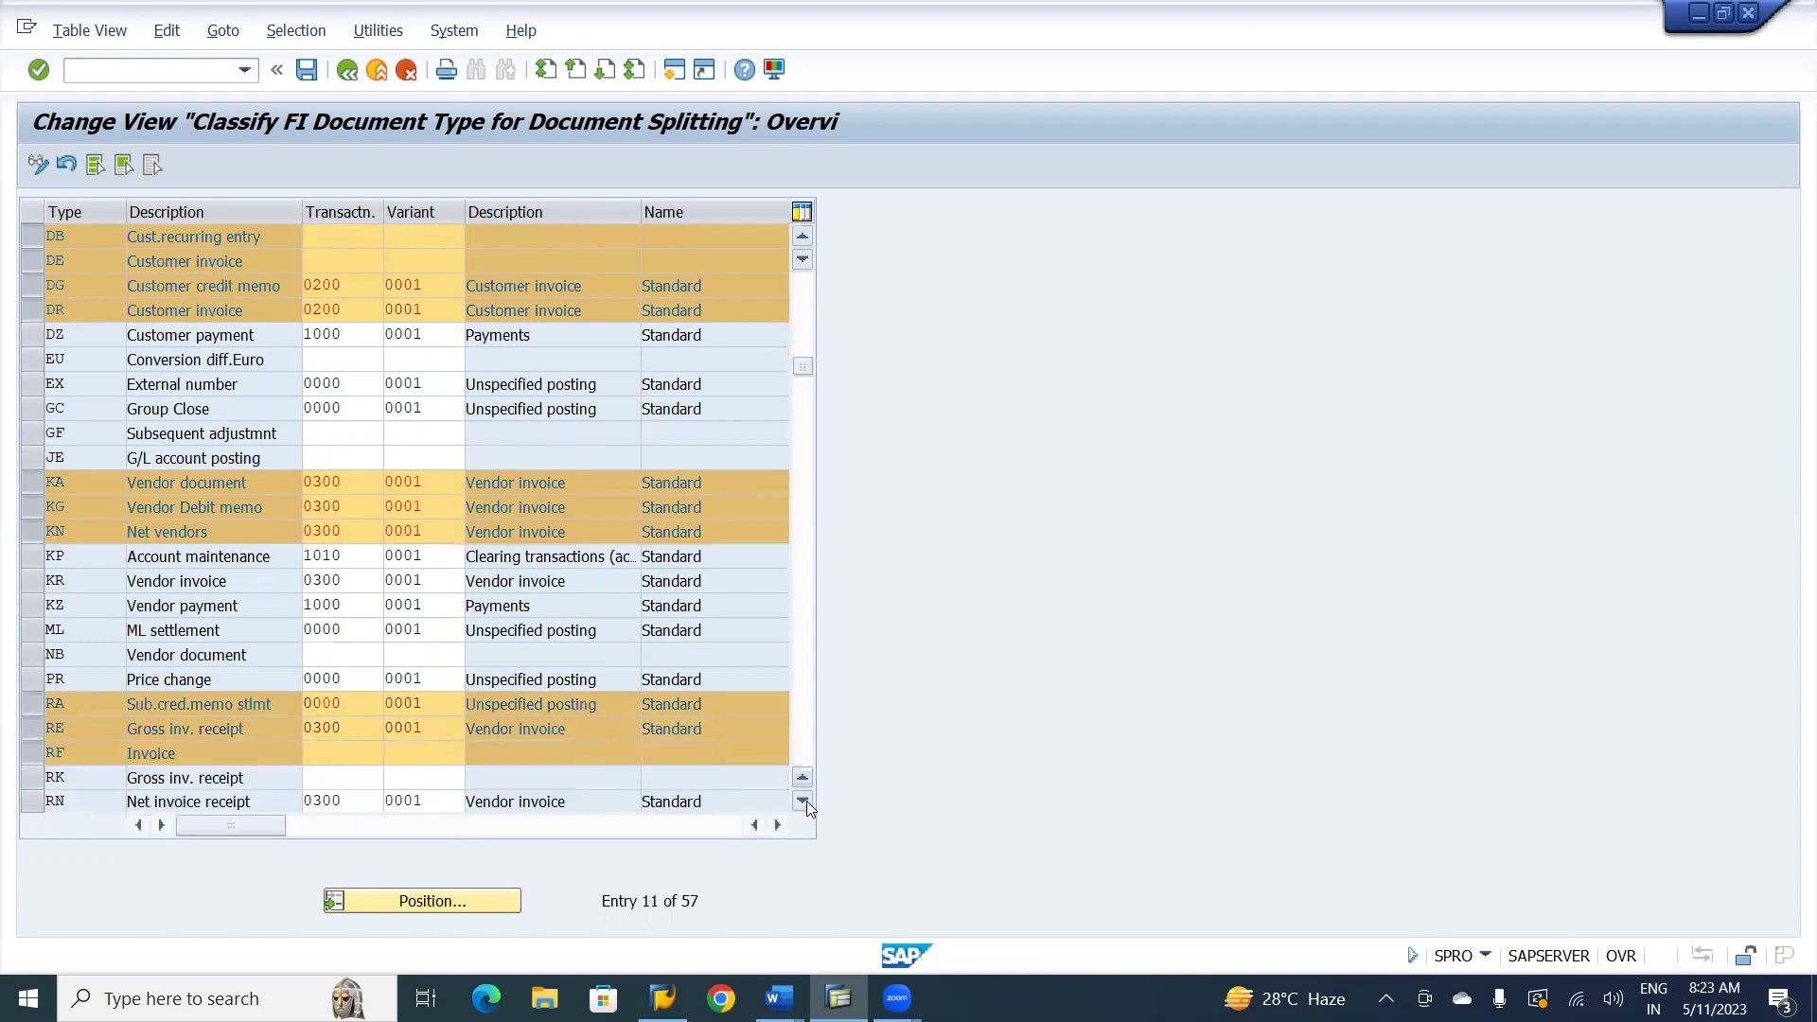
pyautogui.click(803, 800)
pyautogui.click(803, 800)
pyautogui.click(802, 801)
pyautogui.click(804, 801)
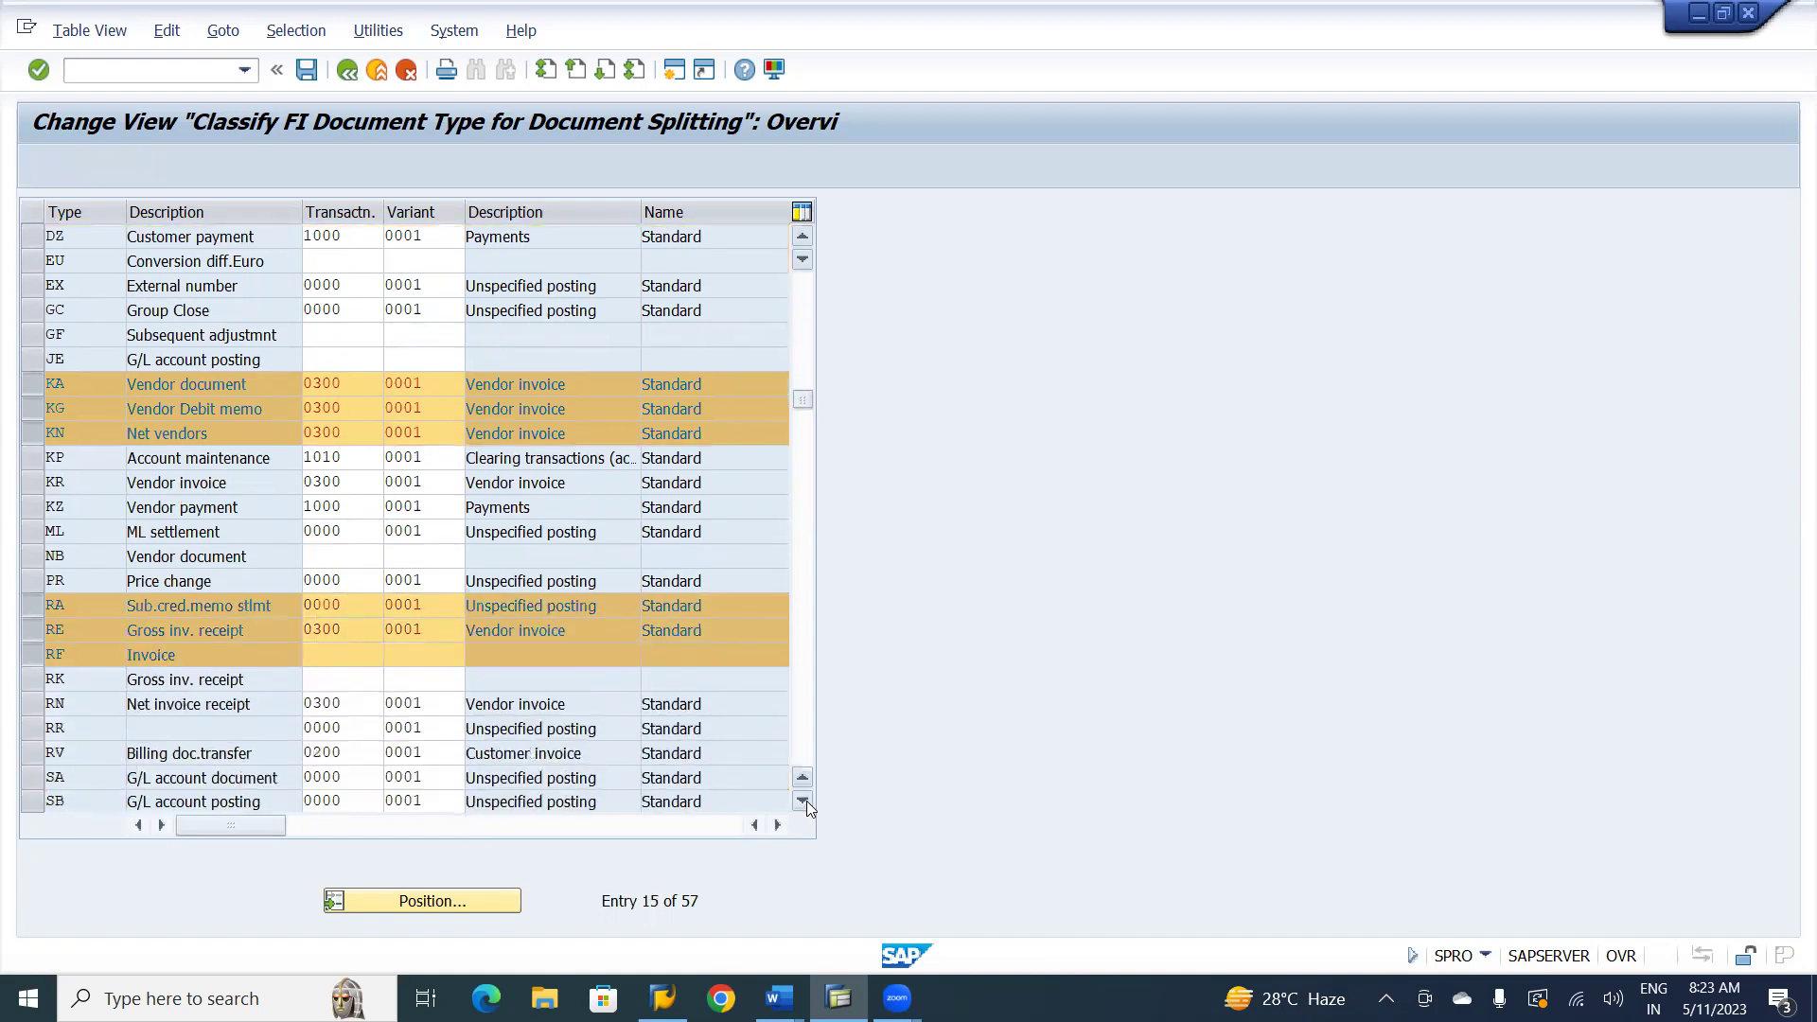
pyautogui.click(805, 800)
pyautogui.click(804, 801)
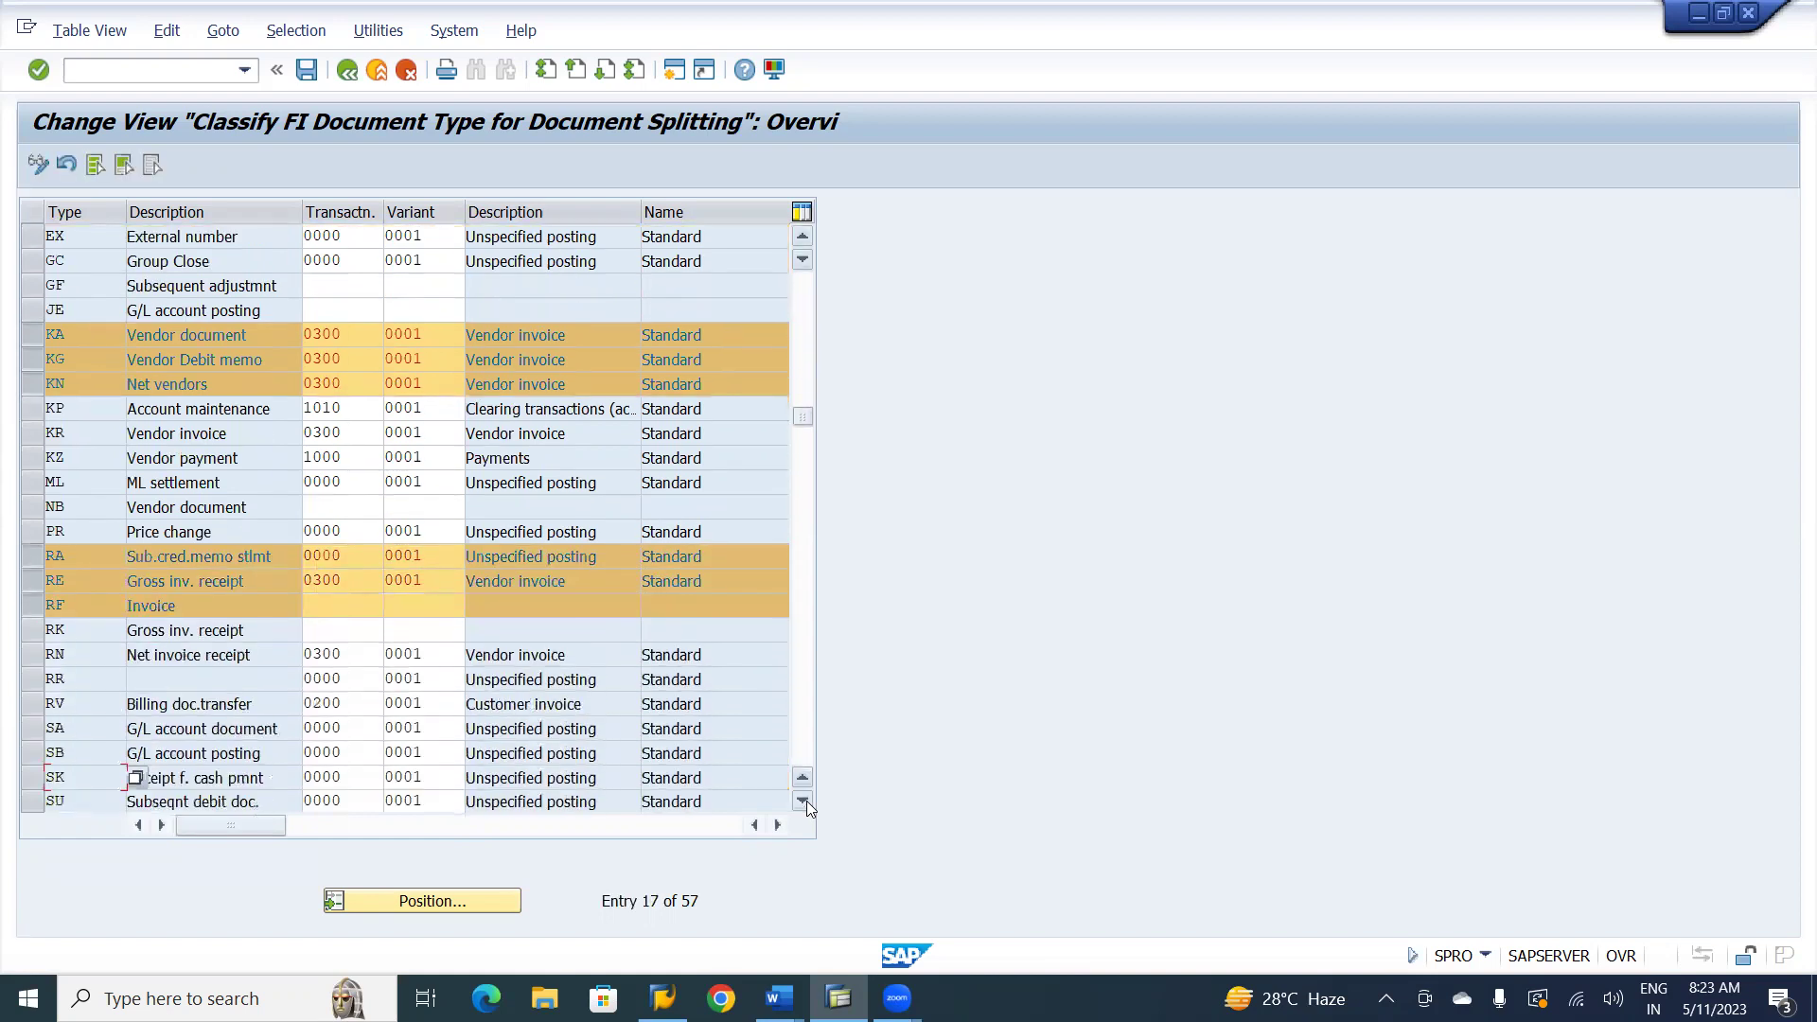
pyautogui.click(804, 801)
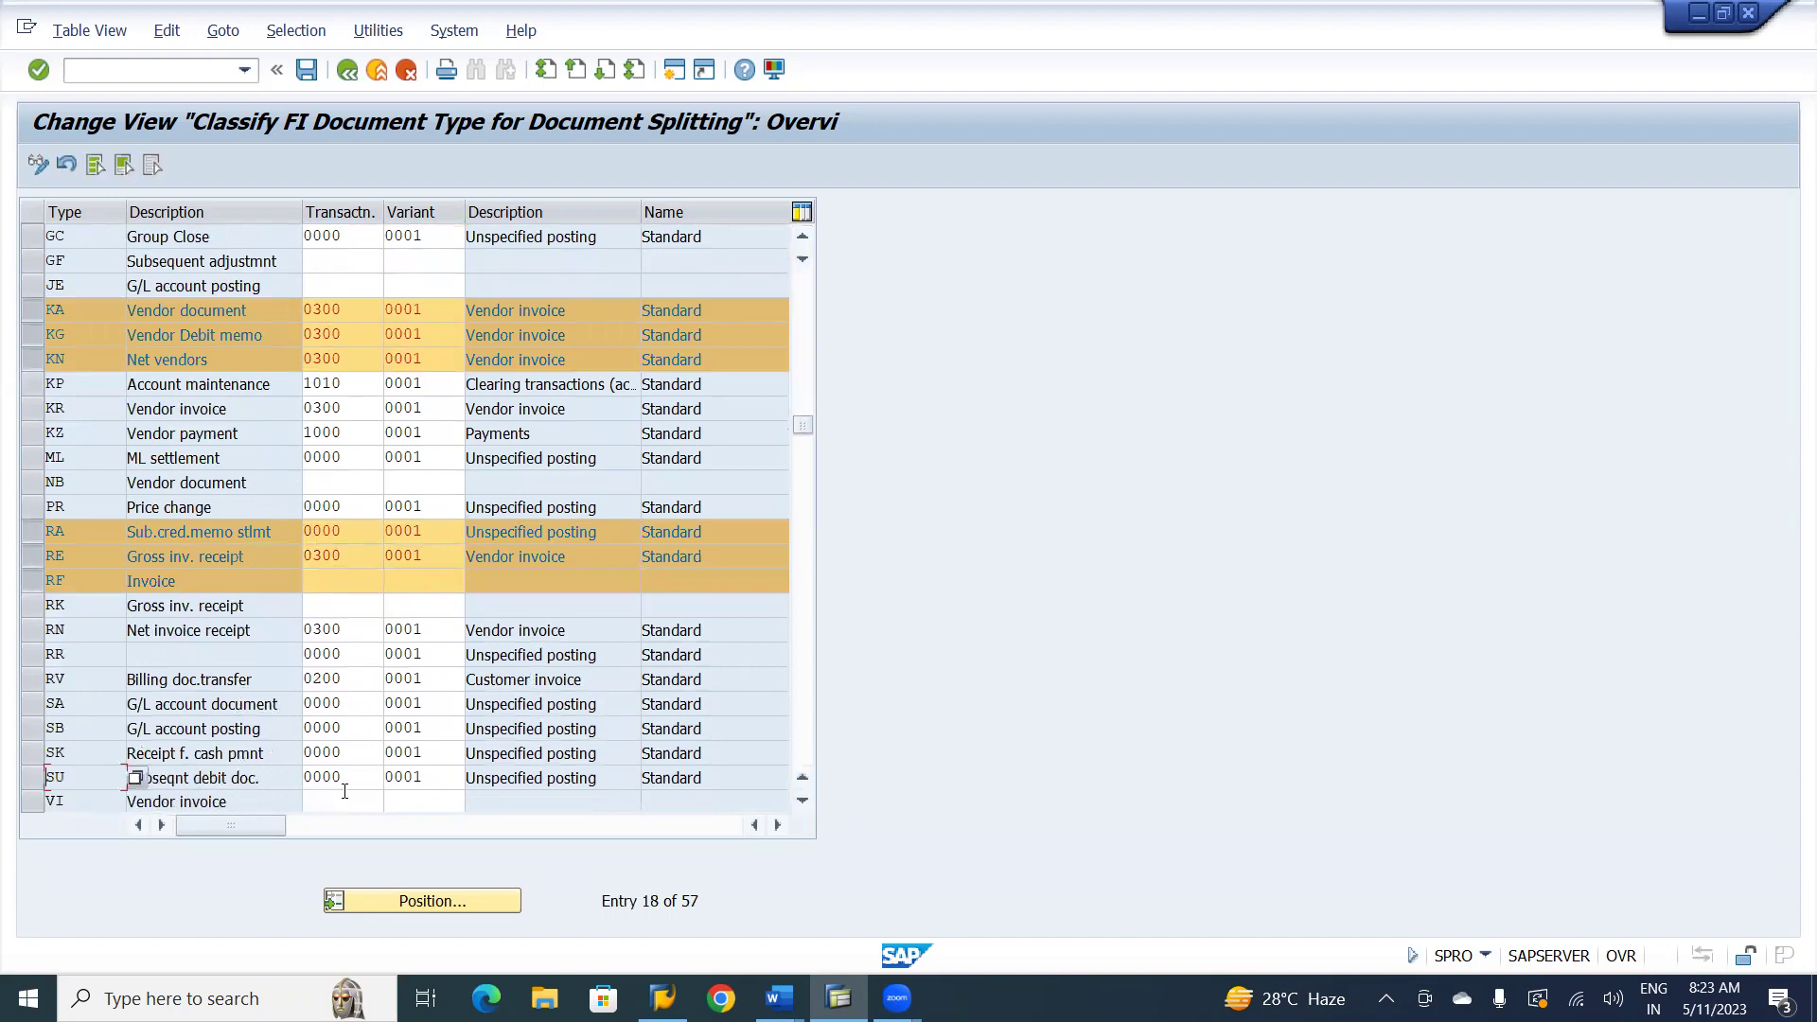
pyautogui.click(32, 703)
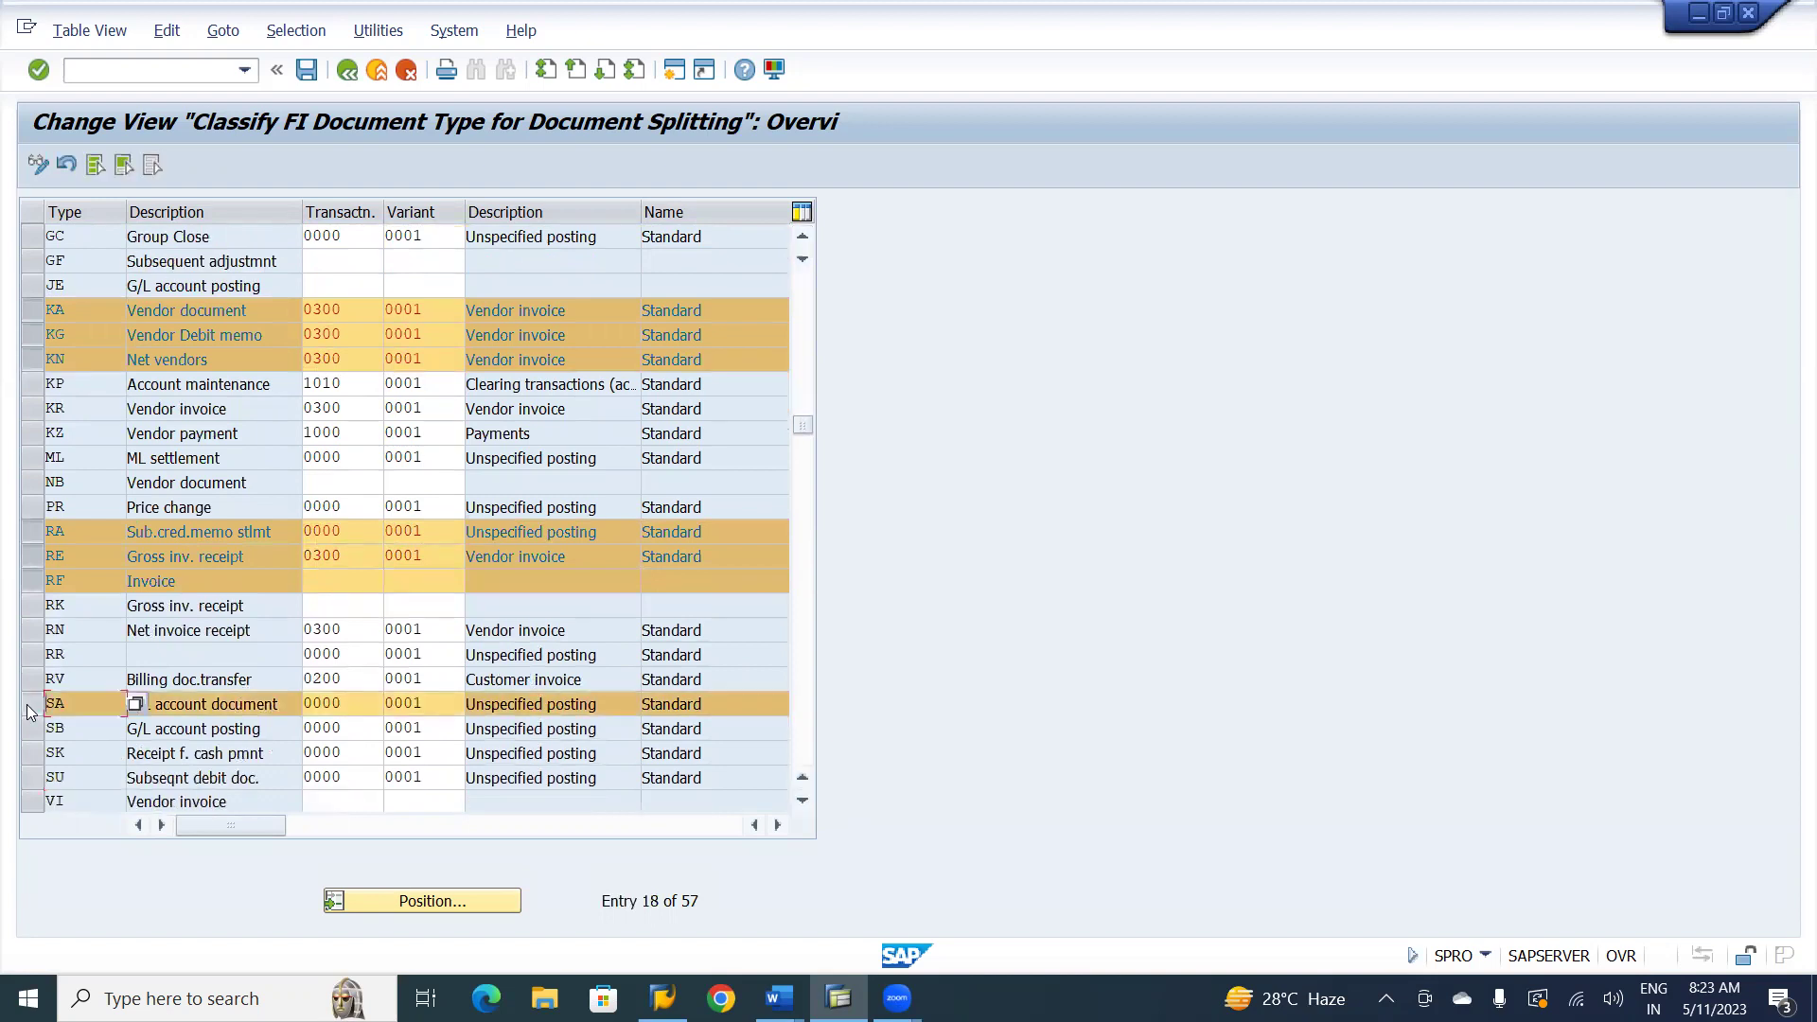
pyautogui.click(803, 291)
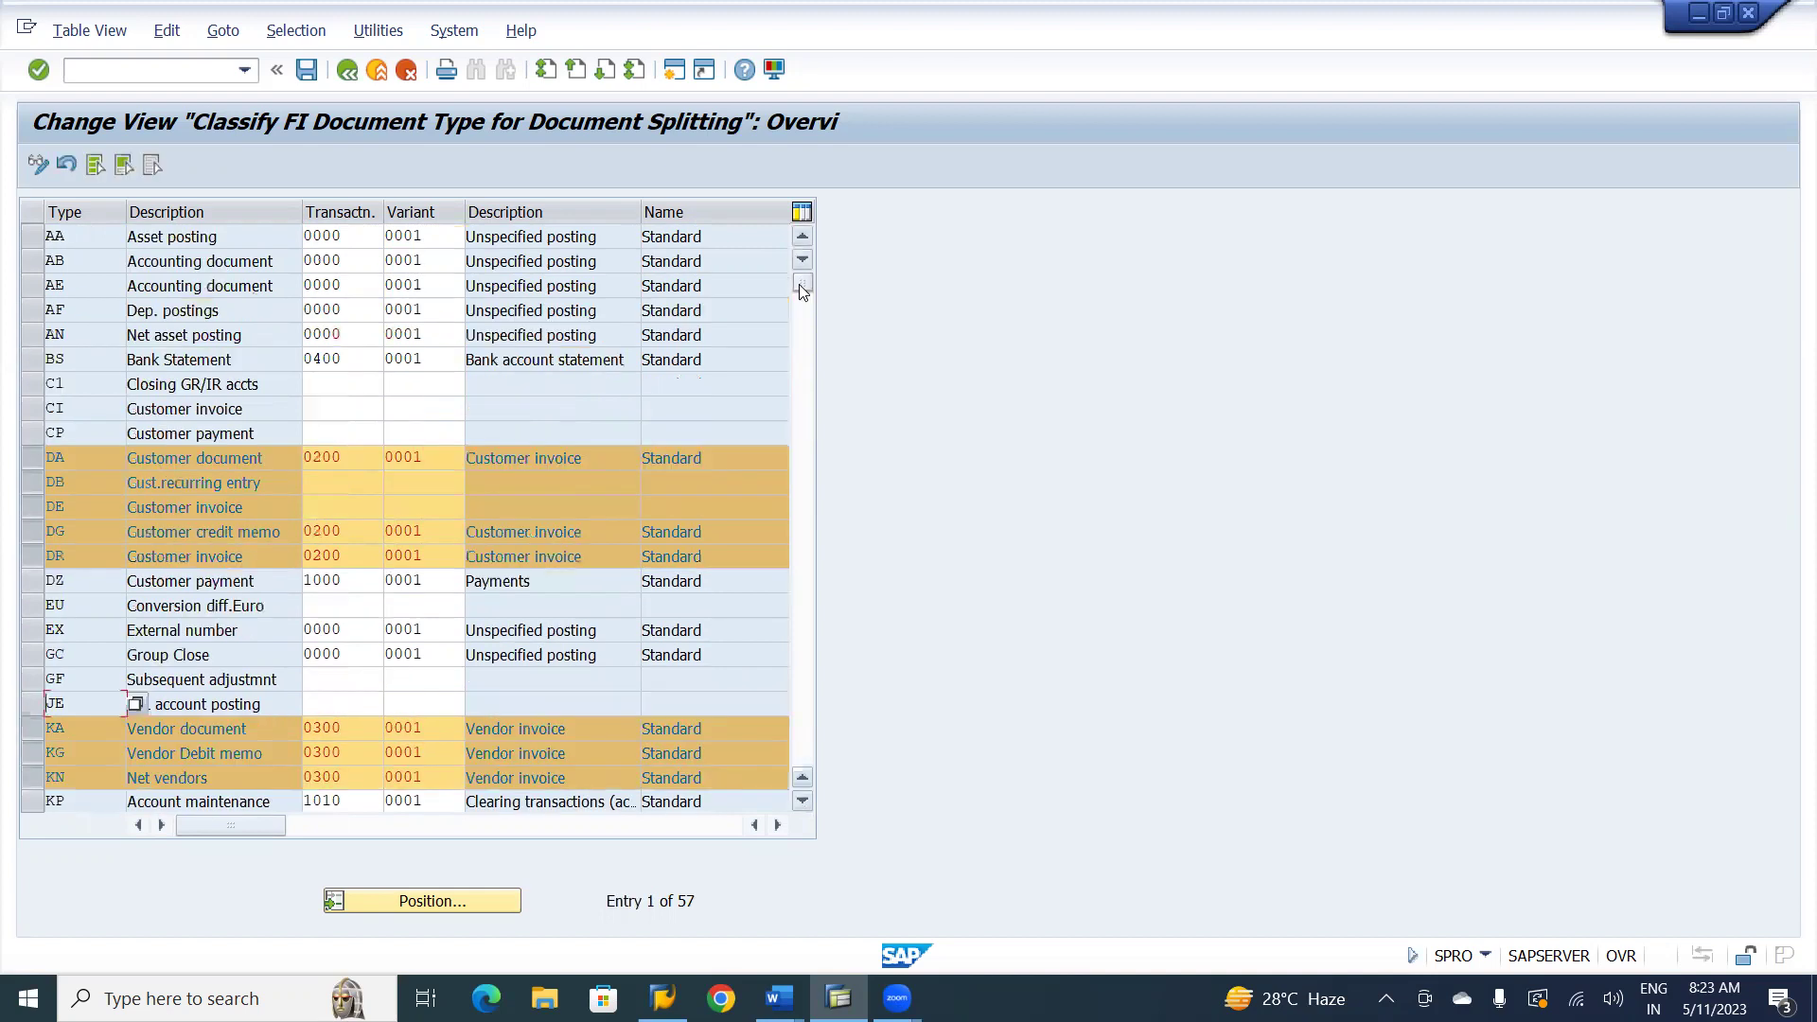
pyautogui.click(32, 262)
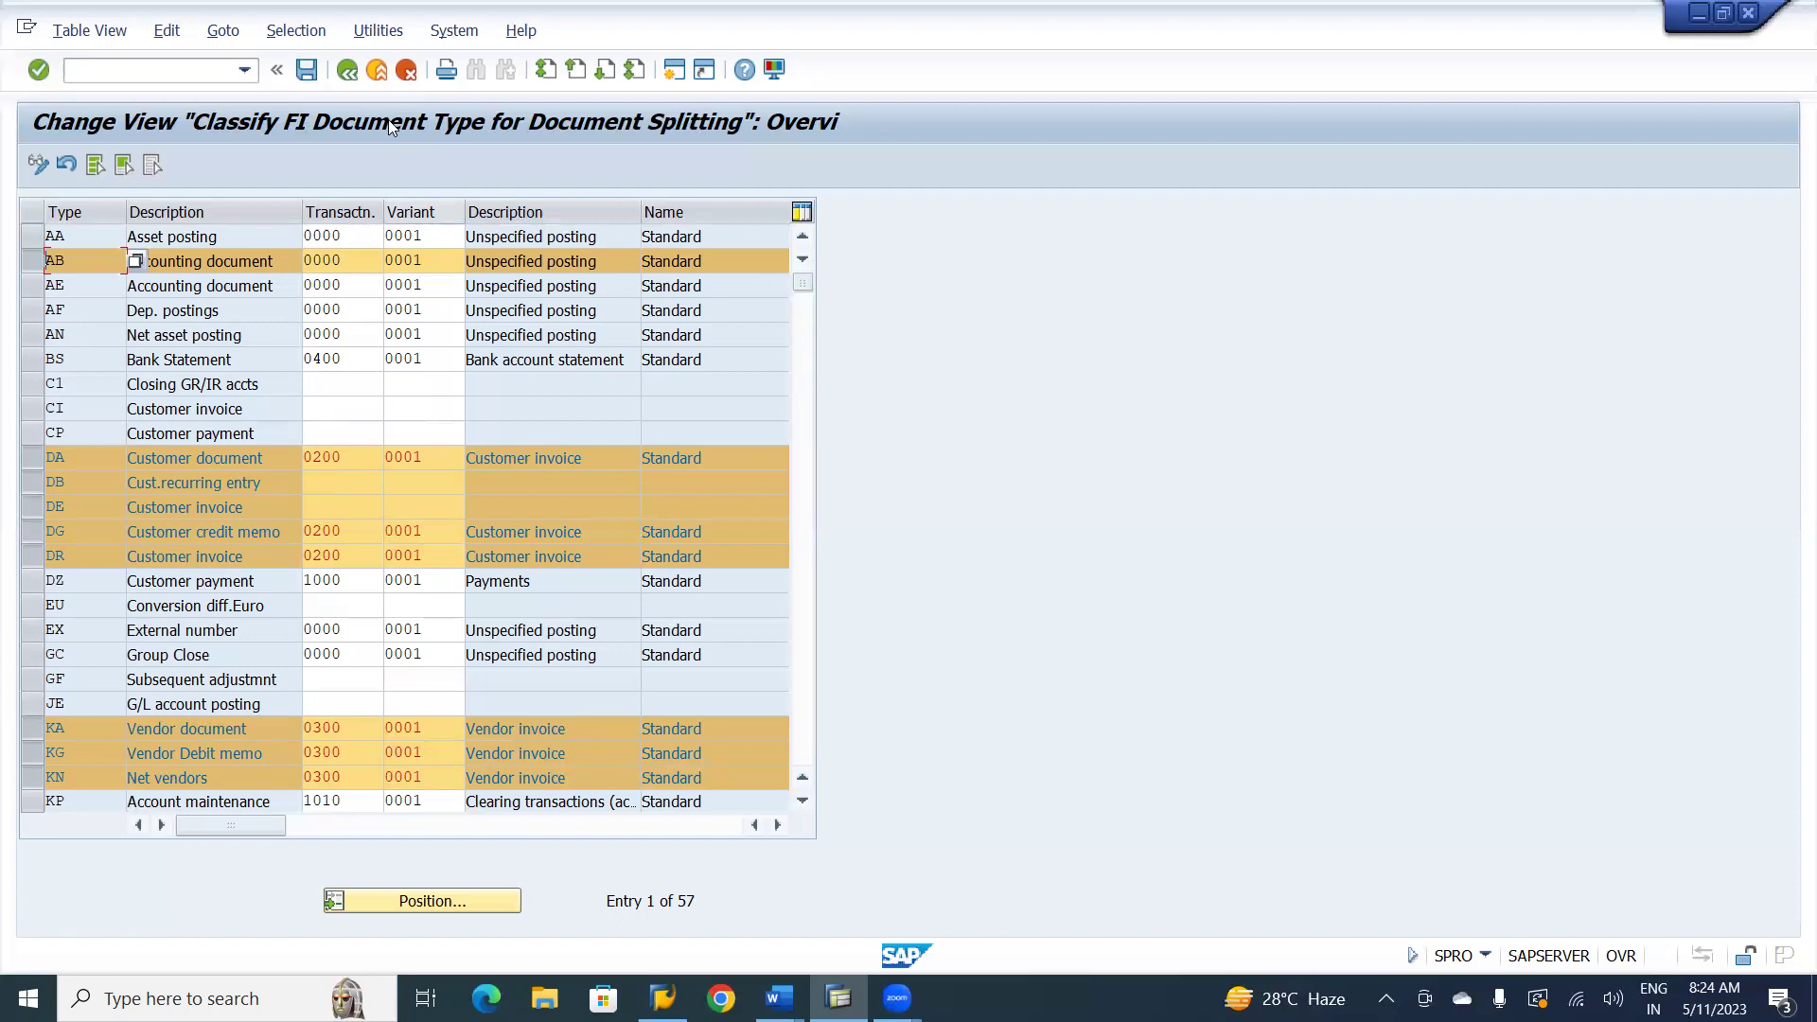
# - Return to the implementation guide, switch to the Word notes, and review section 3 on defining the zero balance clearing account
pyautogui.click(348, 72)
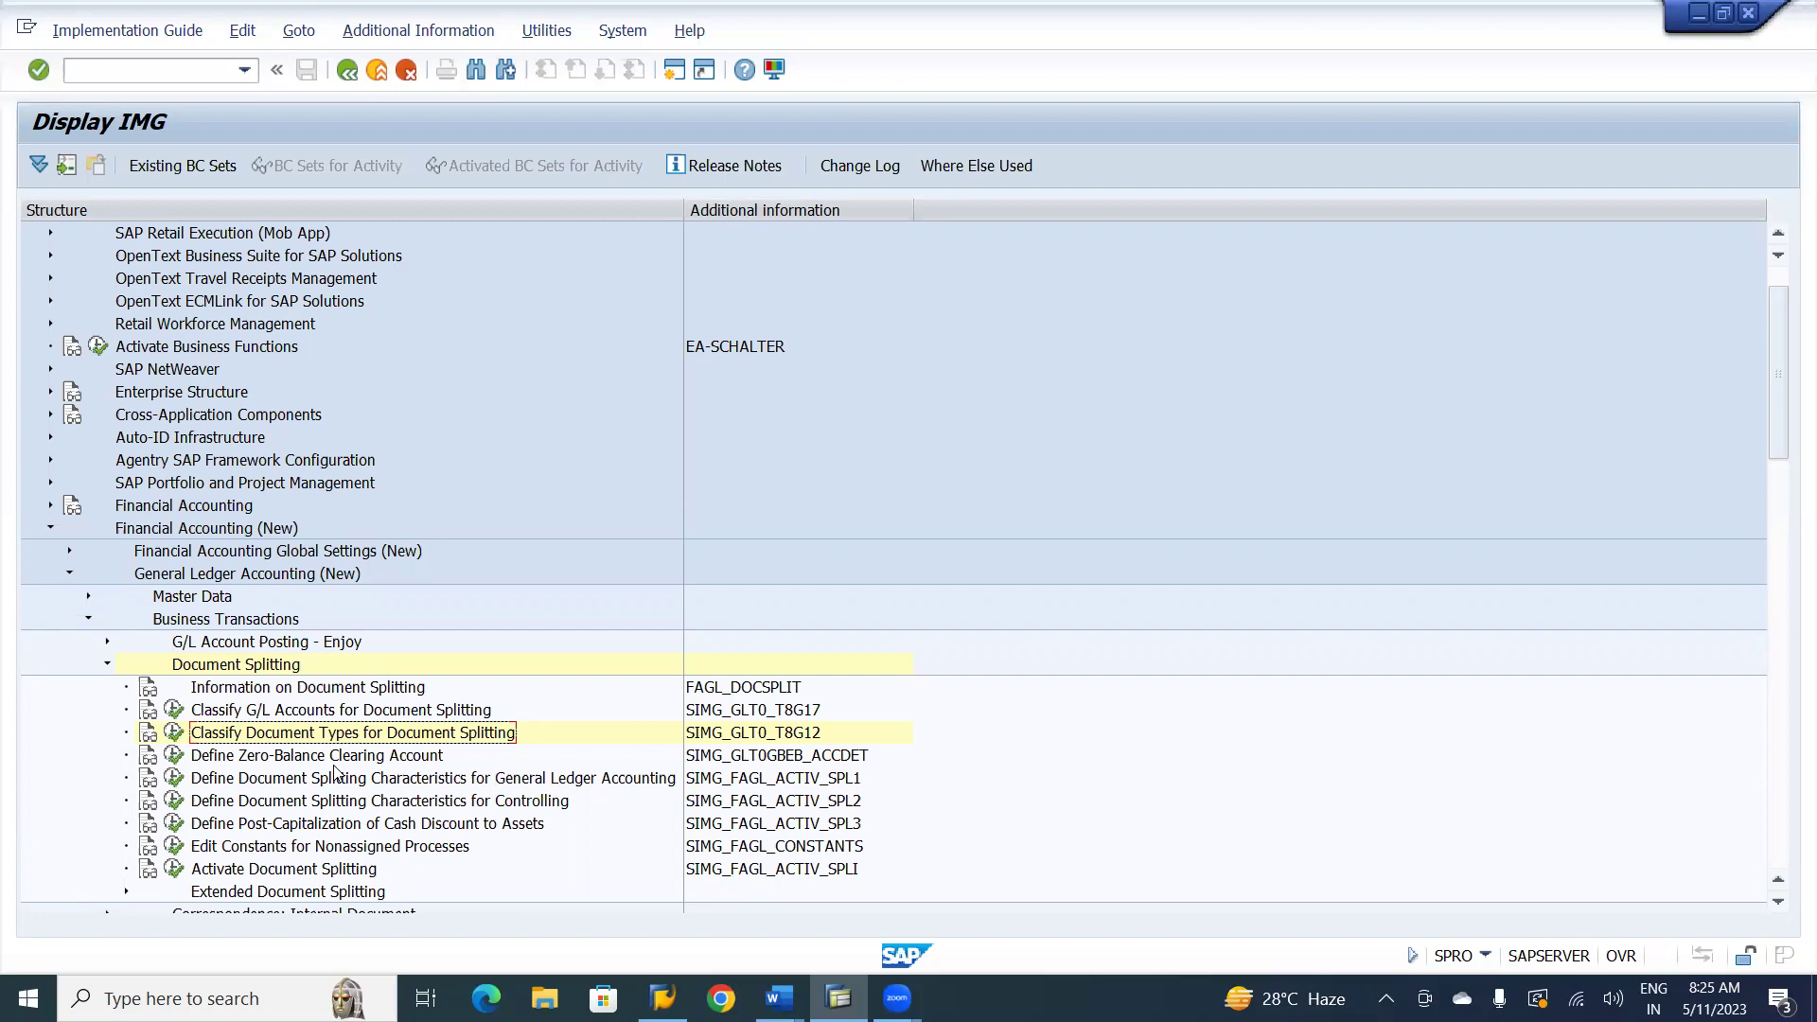
pyautogui.hotkey('alt', 'Tab')
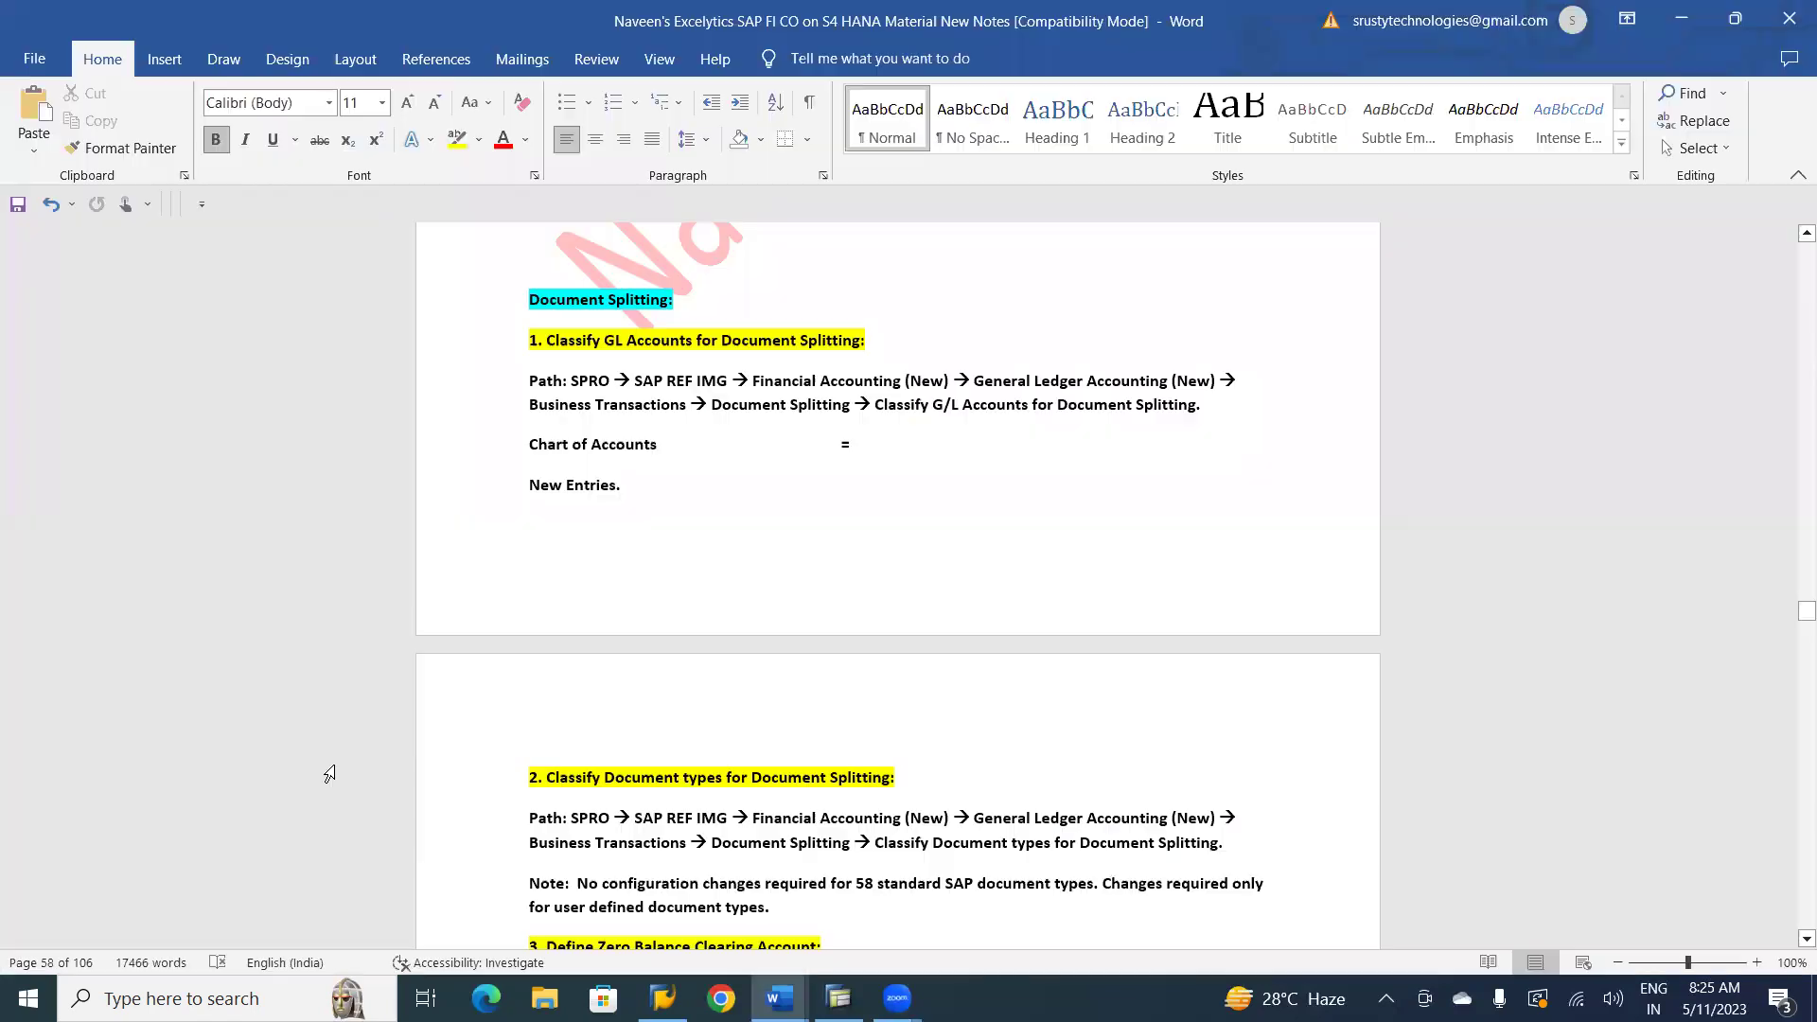
pyautogui.scroll(-5, 320, 817)
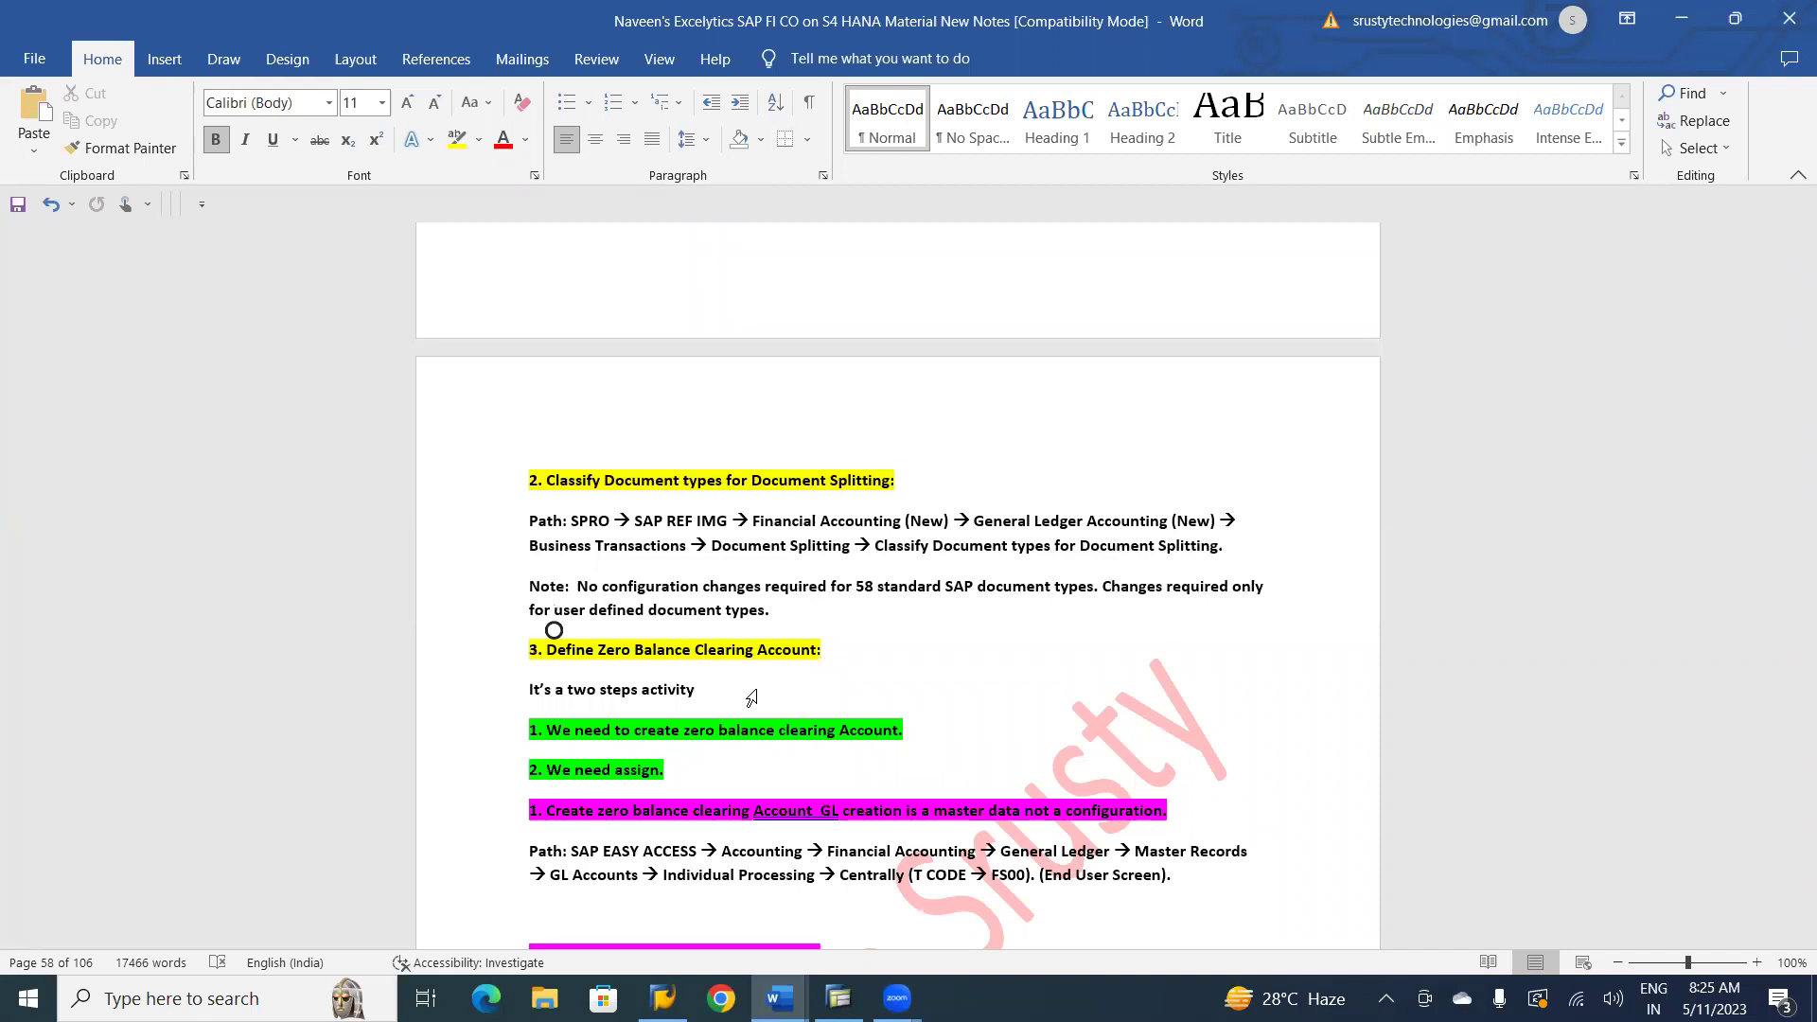
pyautogui.scroll(-3, 752, 697)
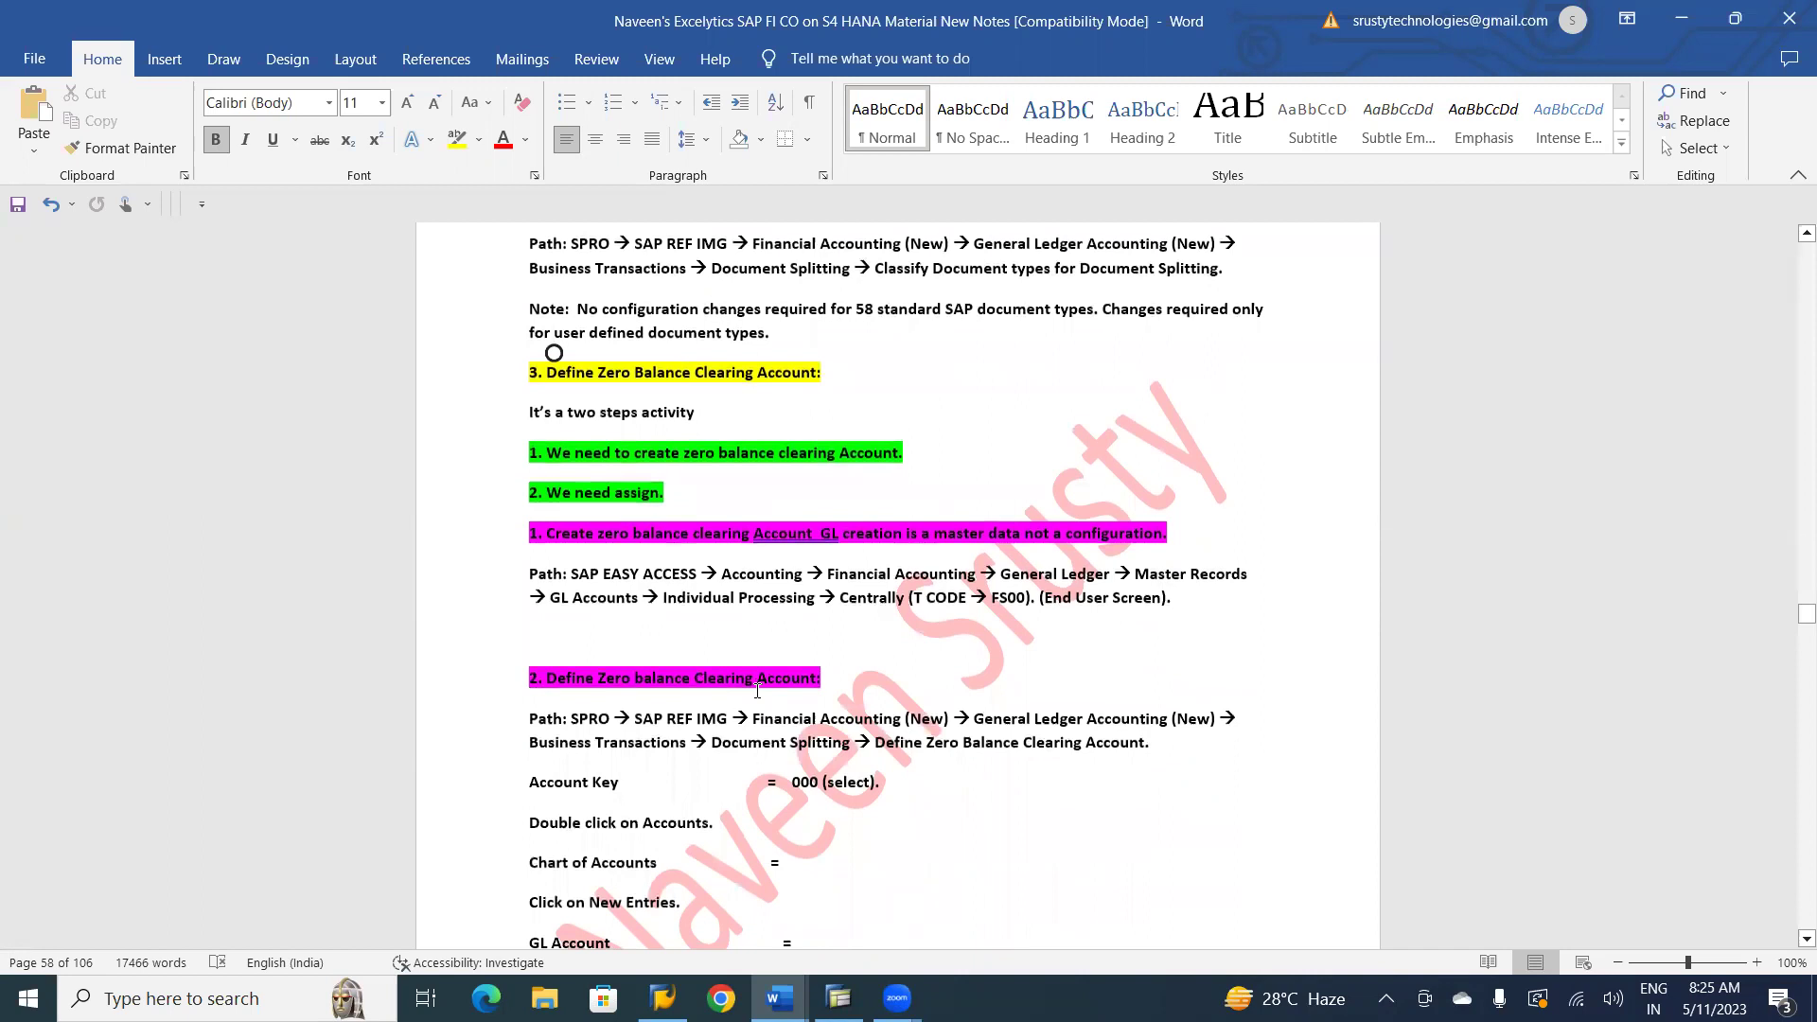
pyautogui.scroll(-4, 757, 690)
pyautogui.scroll(3, 757, 690)
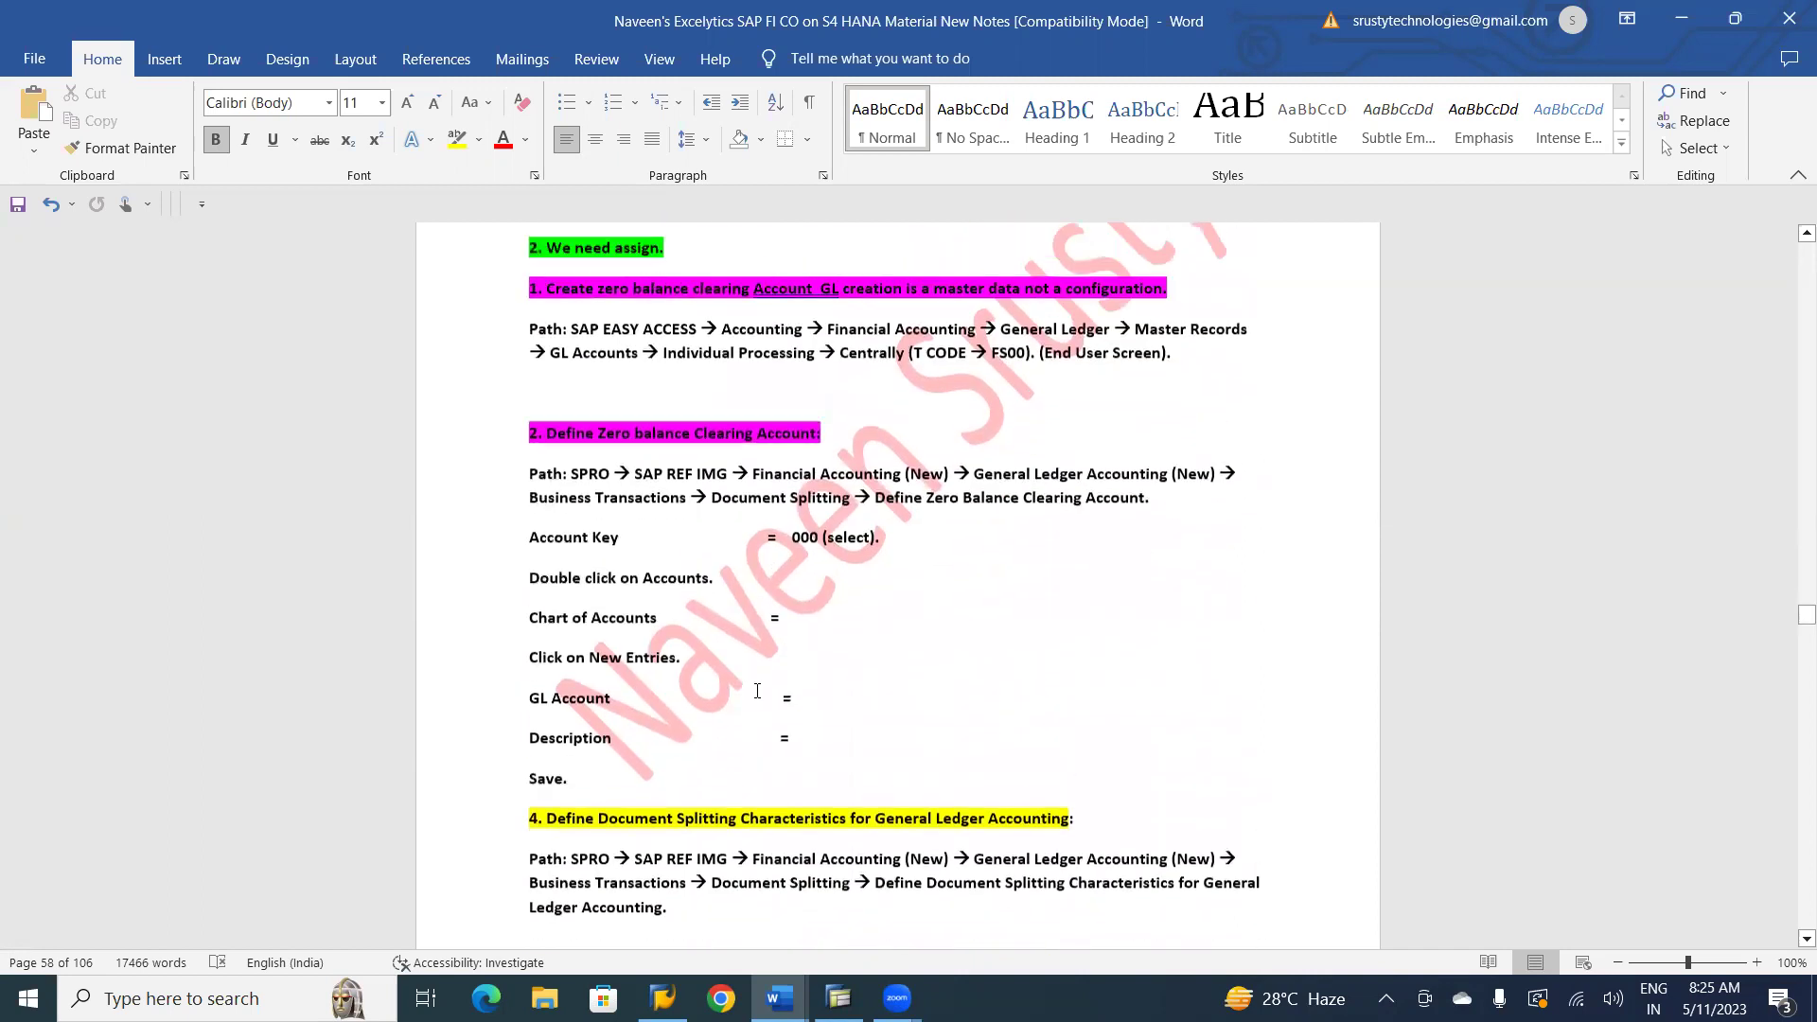
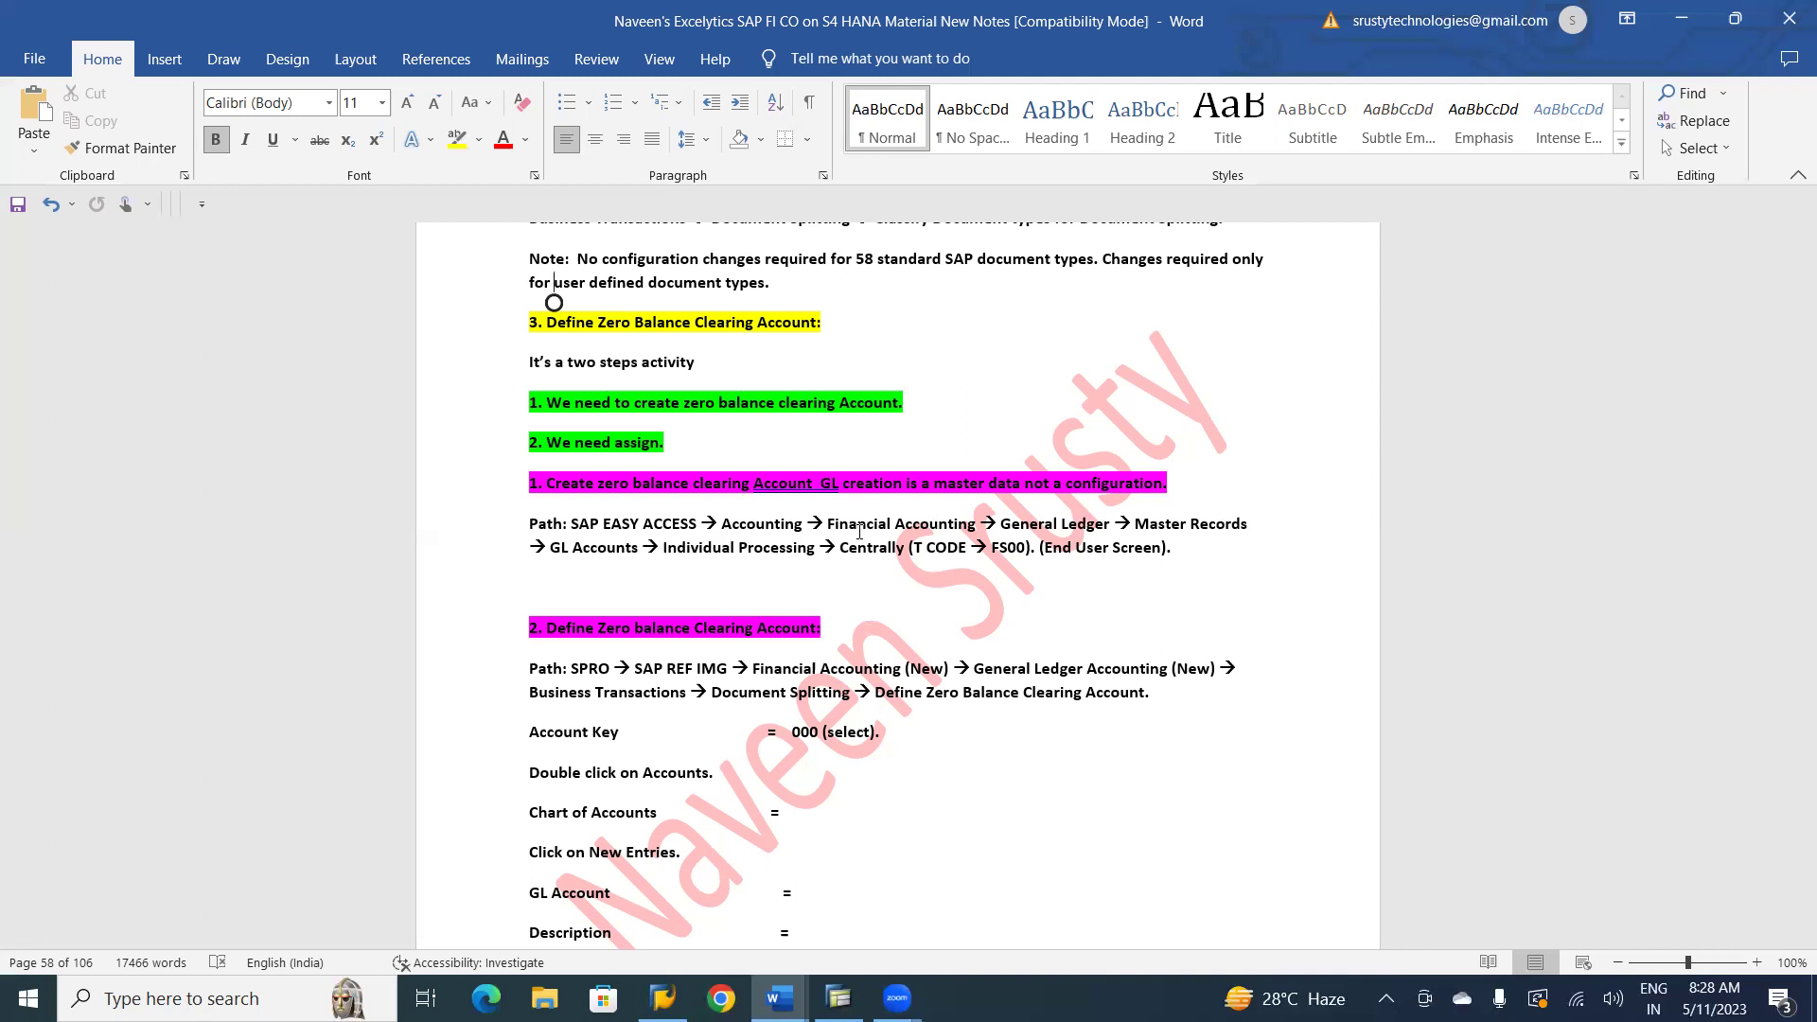
# - Switch back to SAP, bring up the SAP Easy Access screen, and expand Accounting, Financial Accounting and General Ledger in the SAP Menu
pyautogui.hotkey('alt', 'Tab')
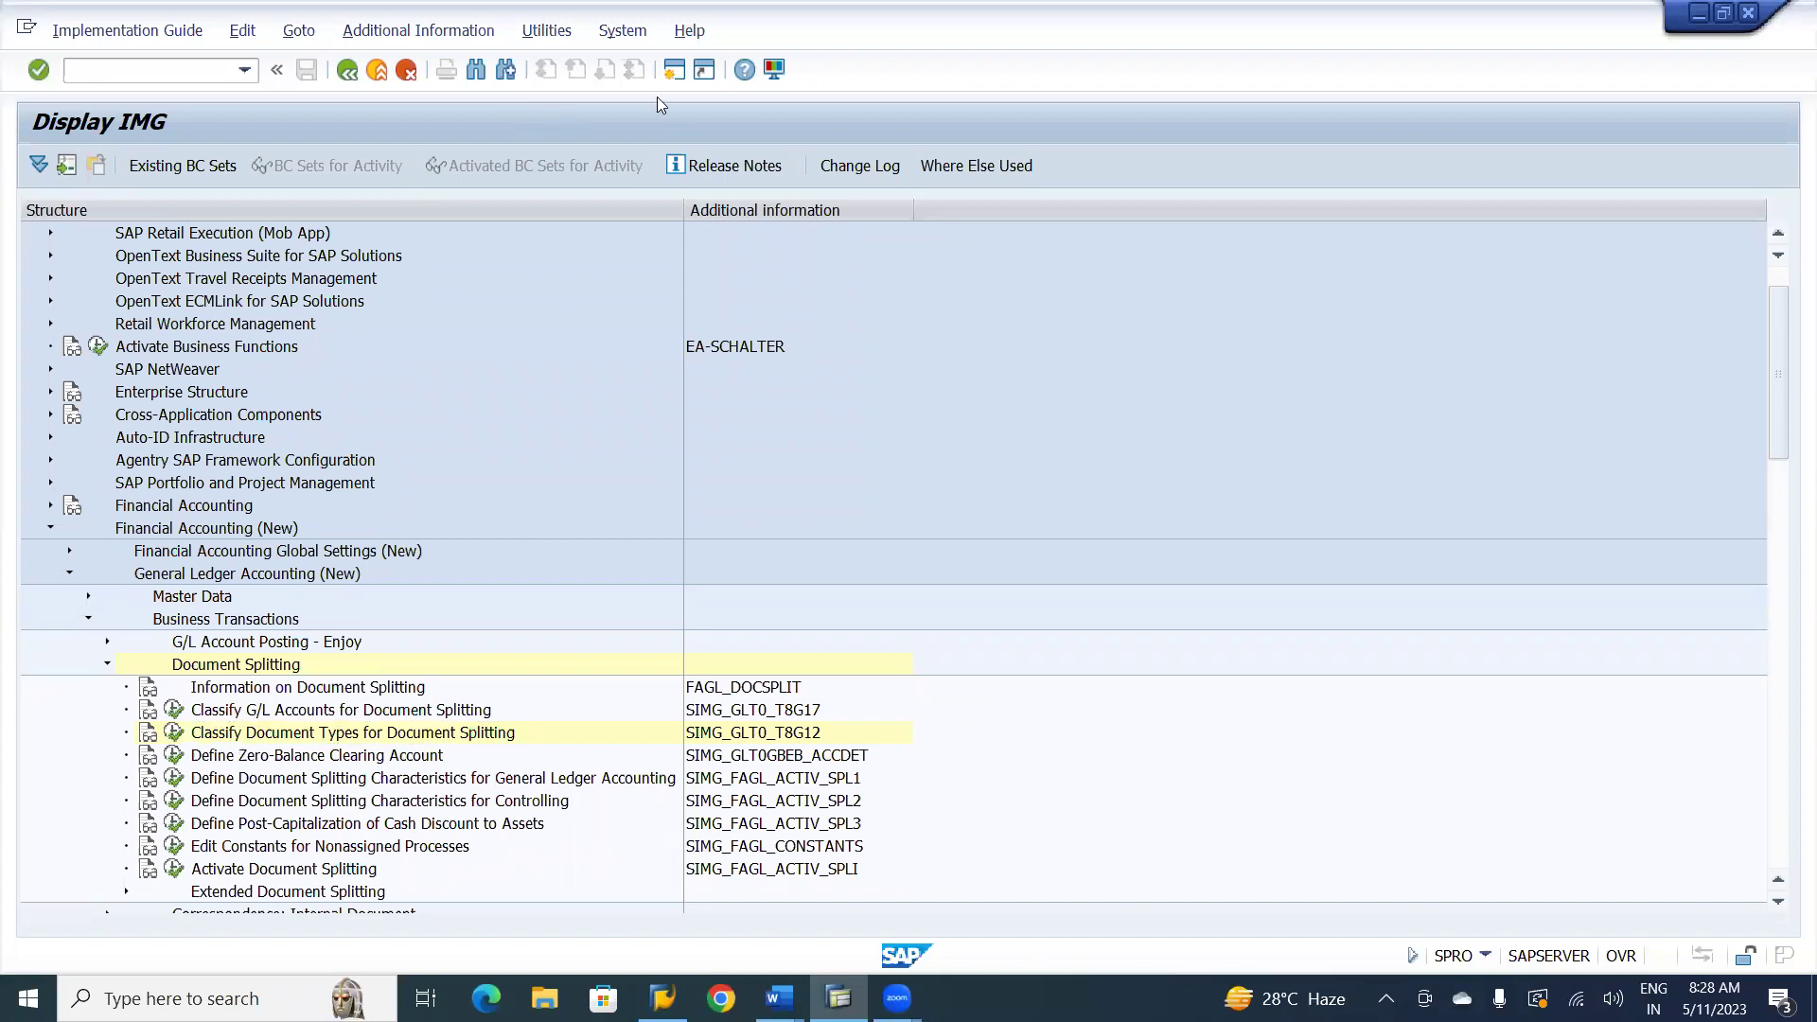
pyautogui.hotkey('alt', 'F4')
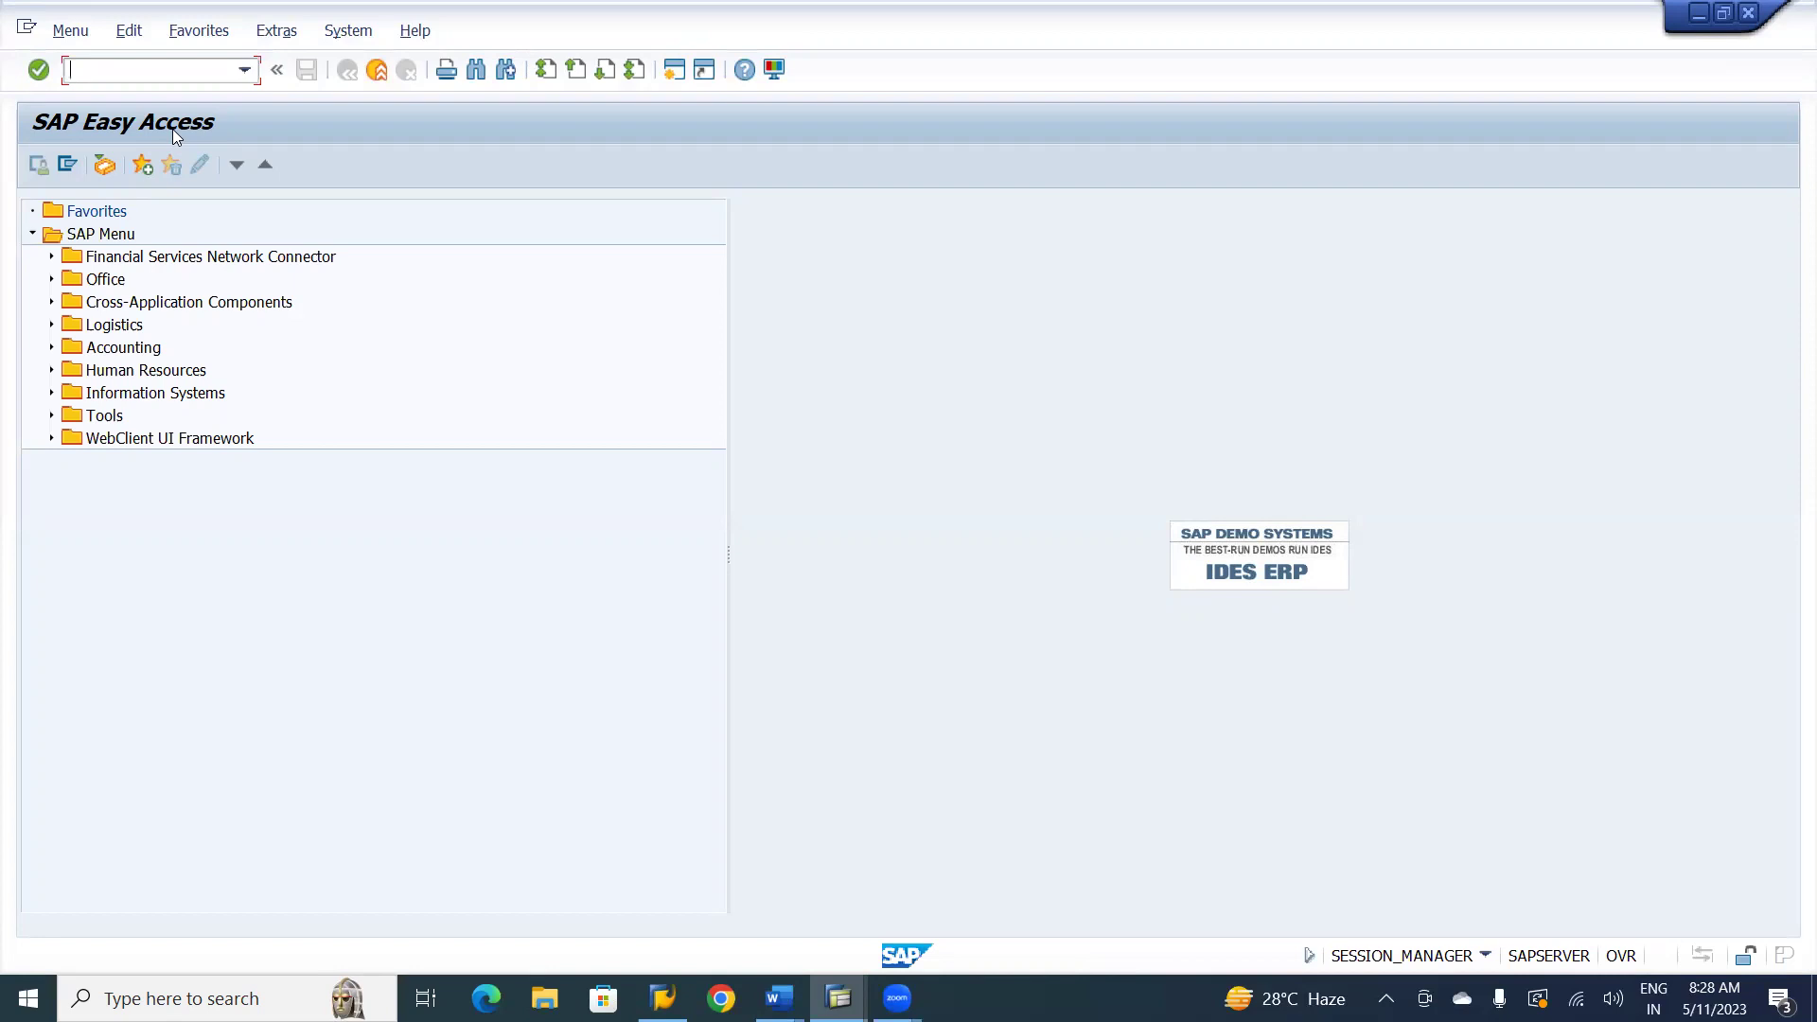
pyautogui.click(100, 236)
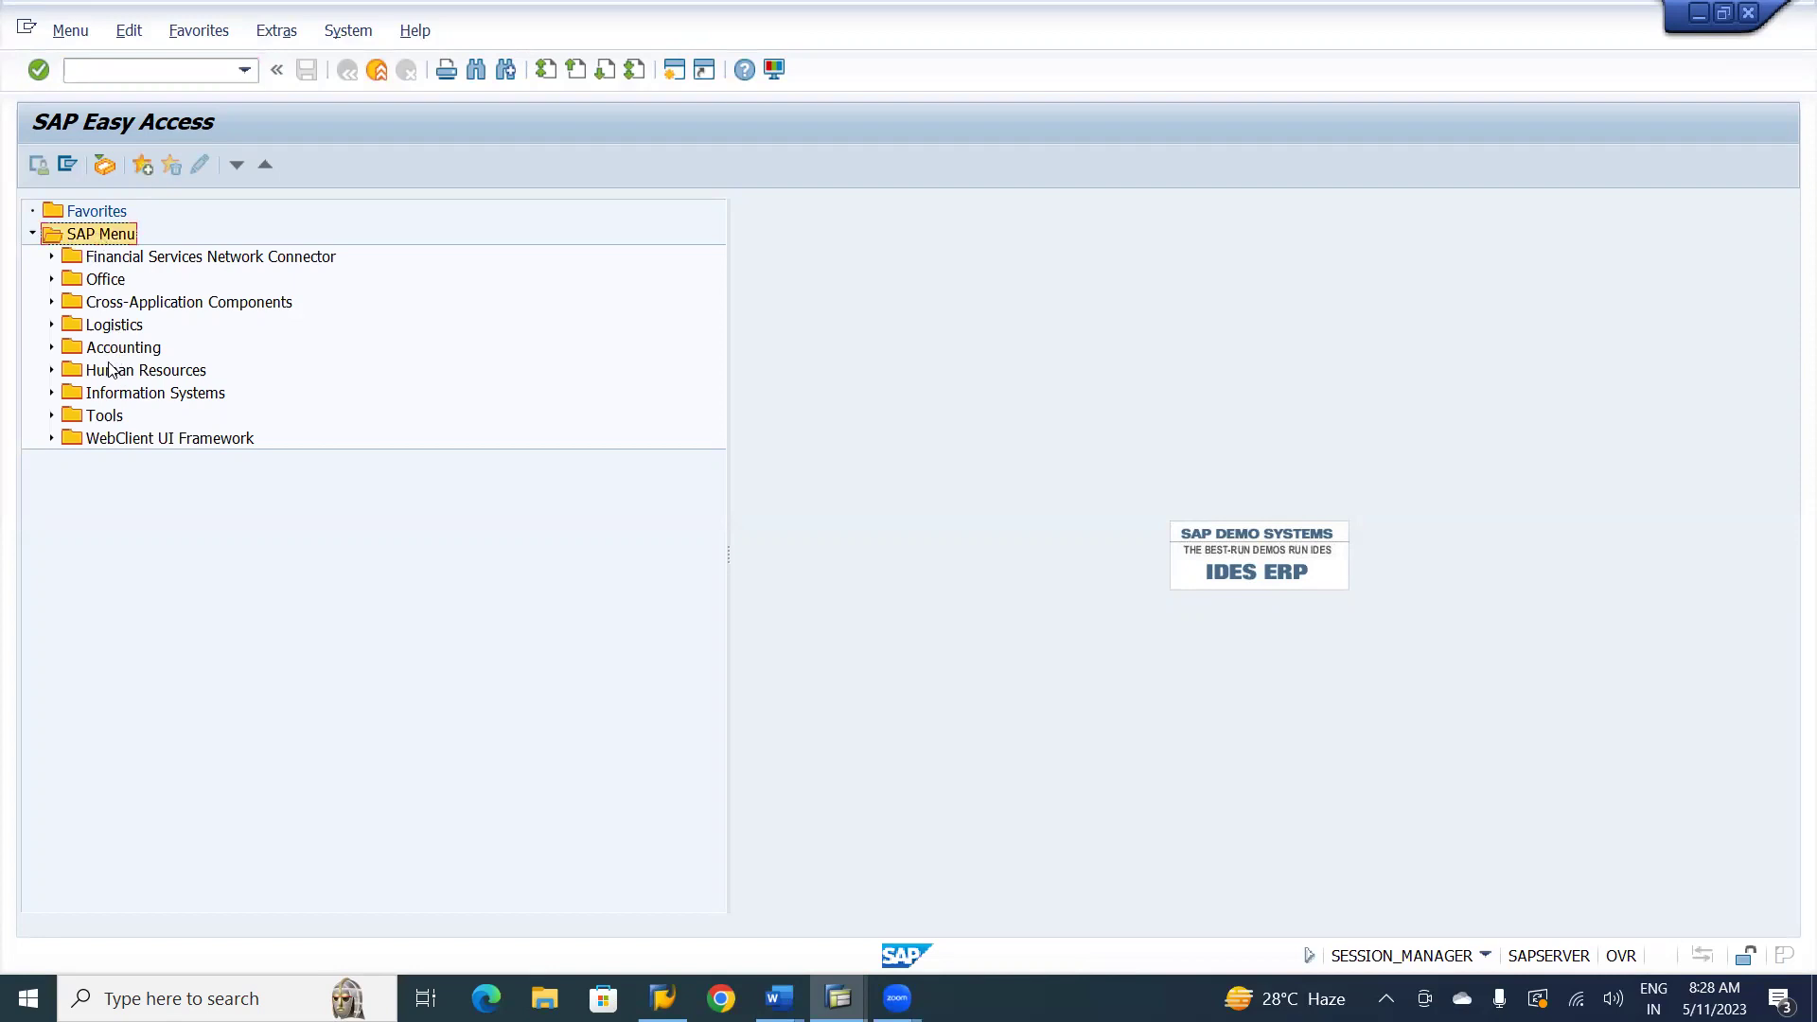
pyautogui.click(52, 347)
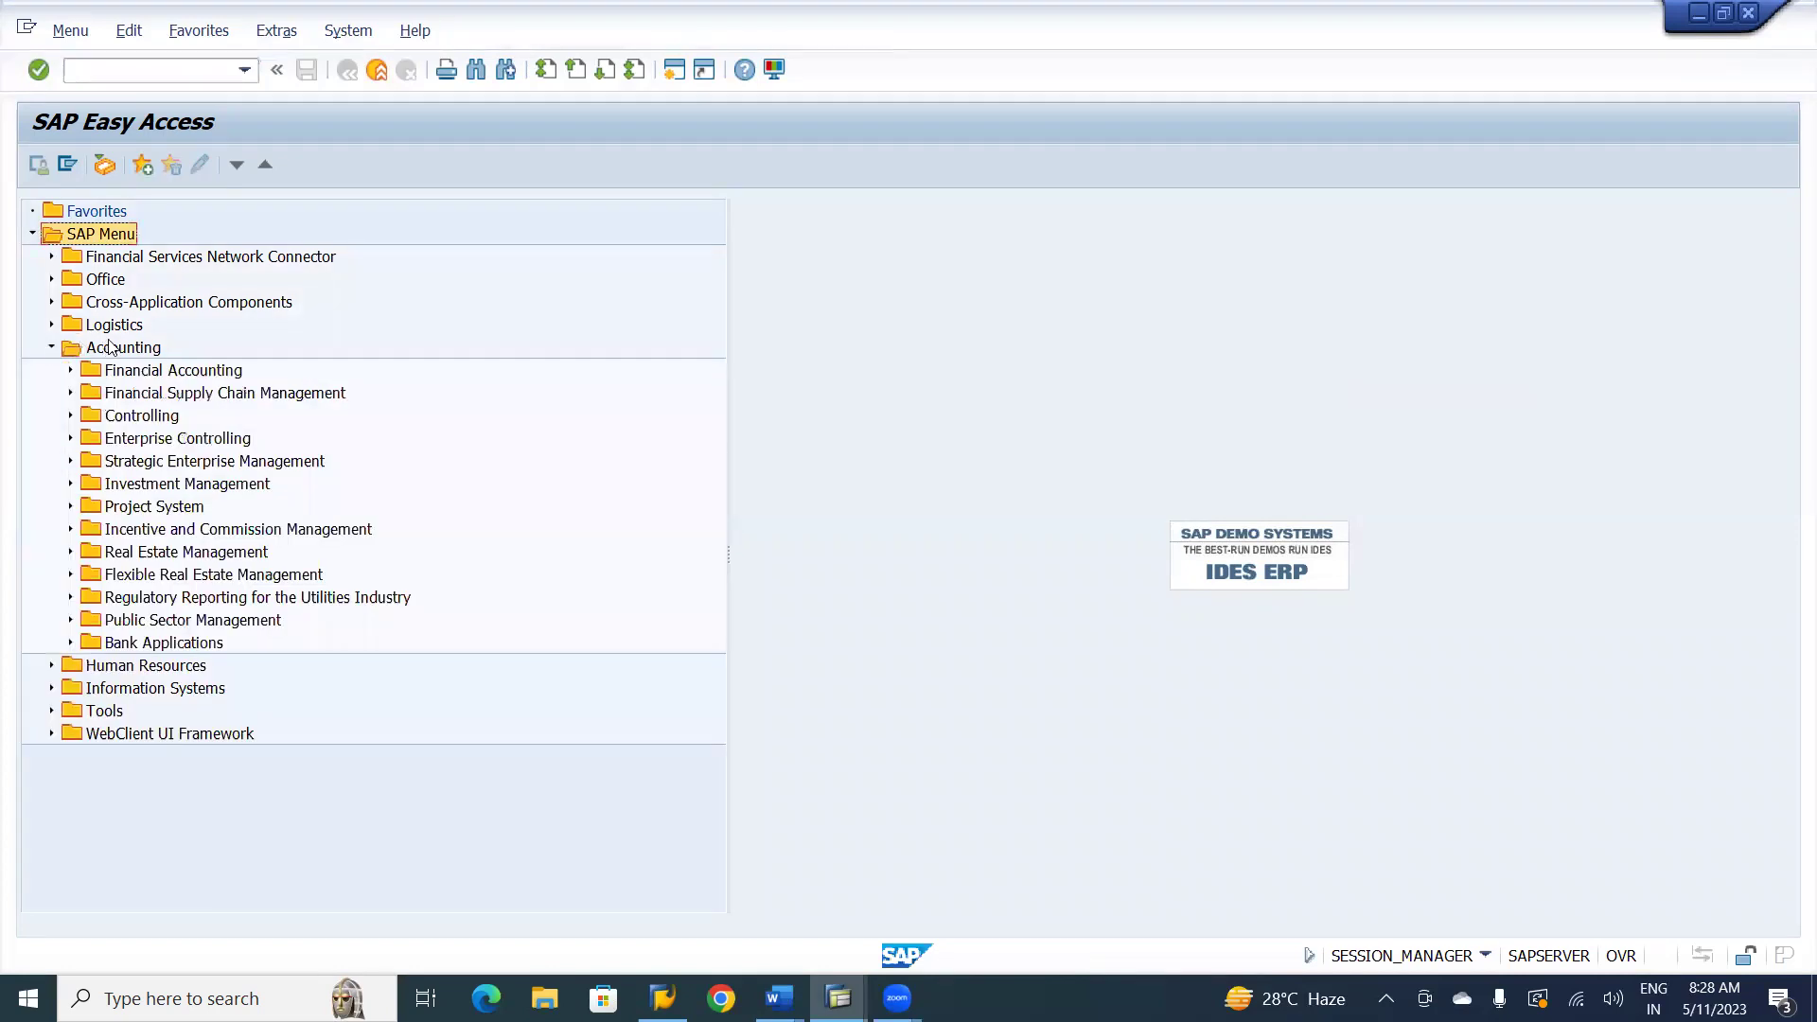
pyautogui.click(112, 347)
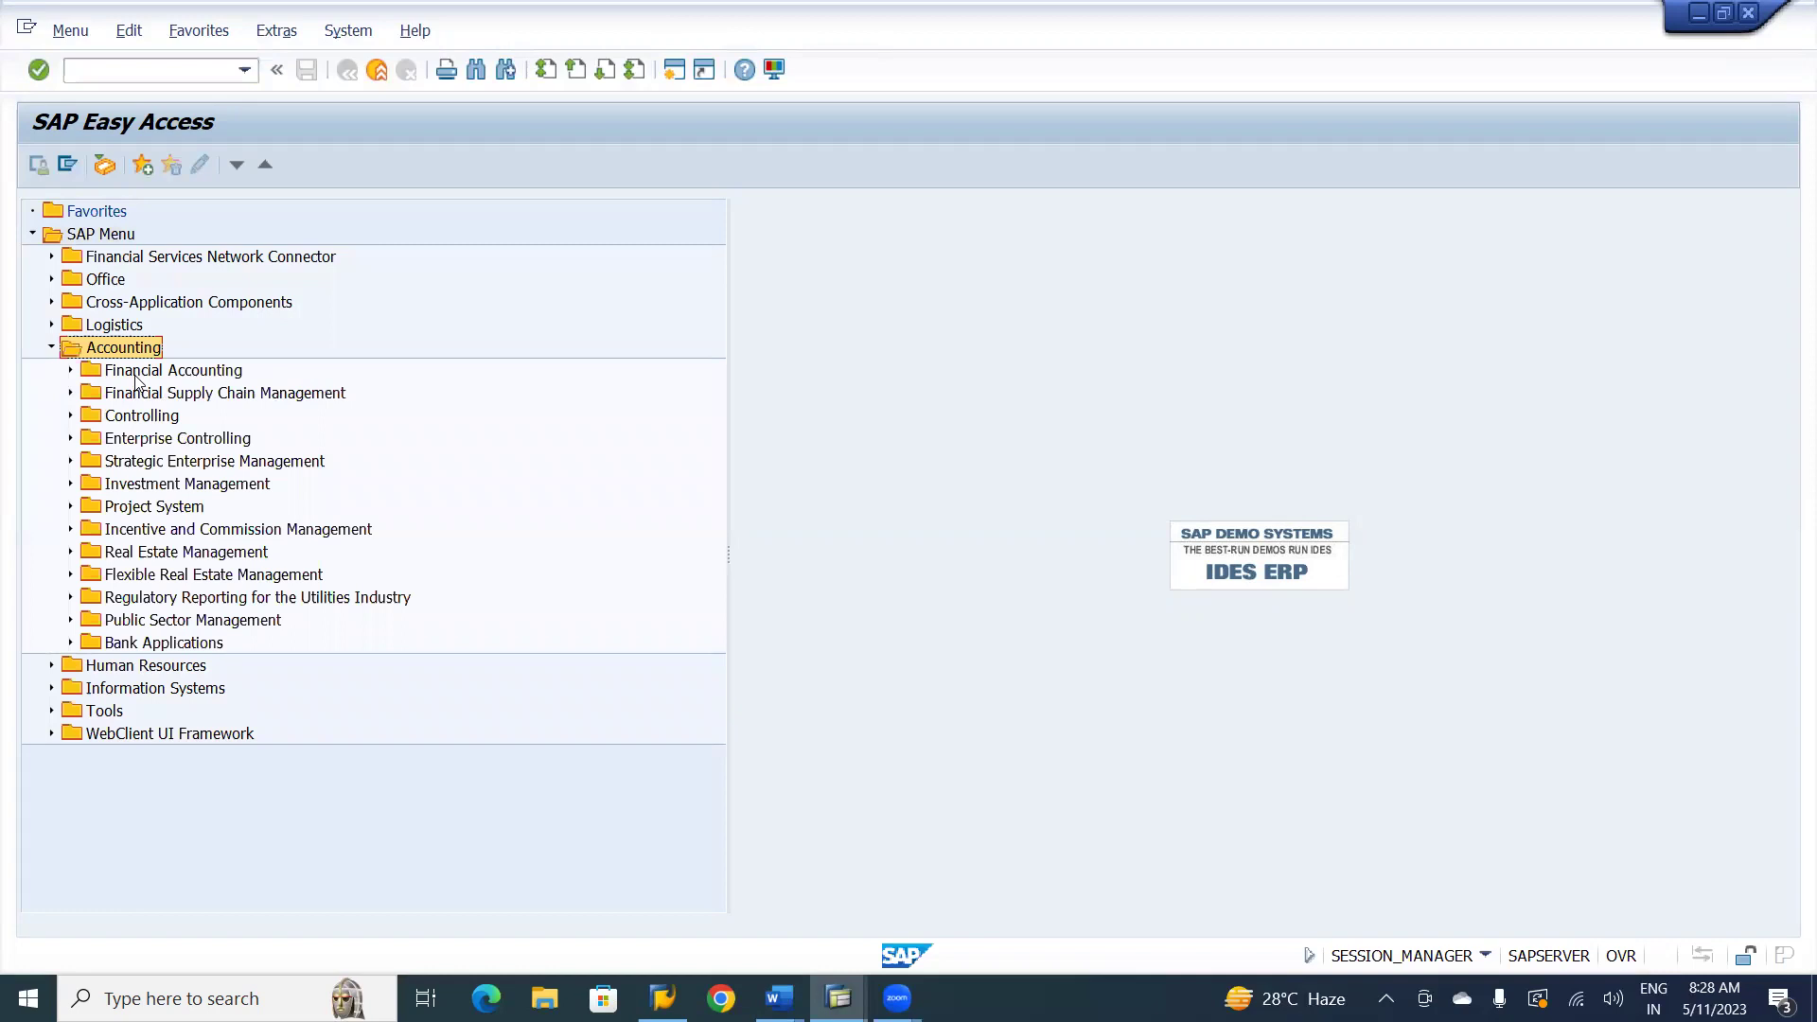
pyautogui.click(135, 377)
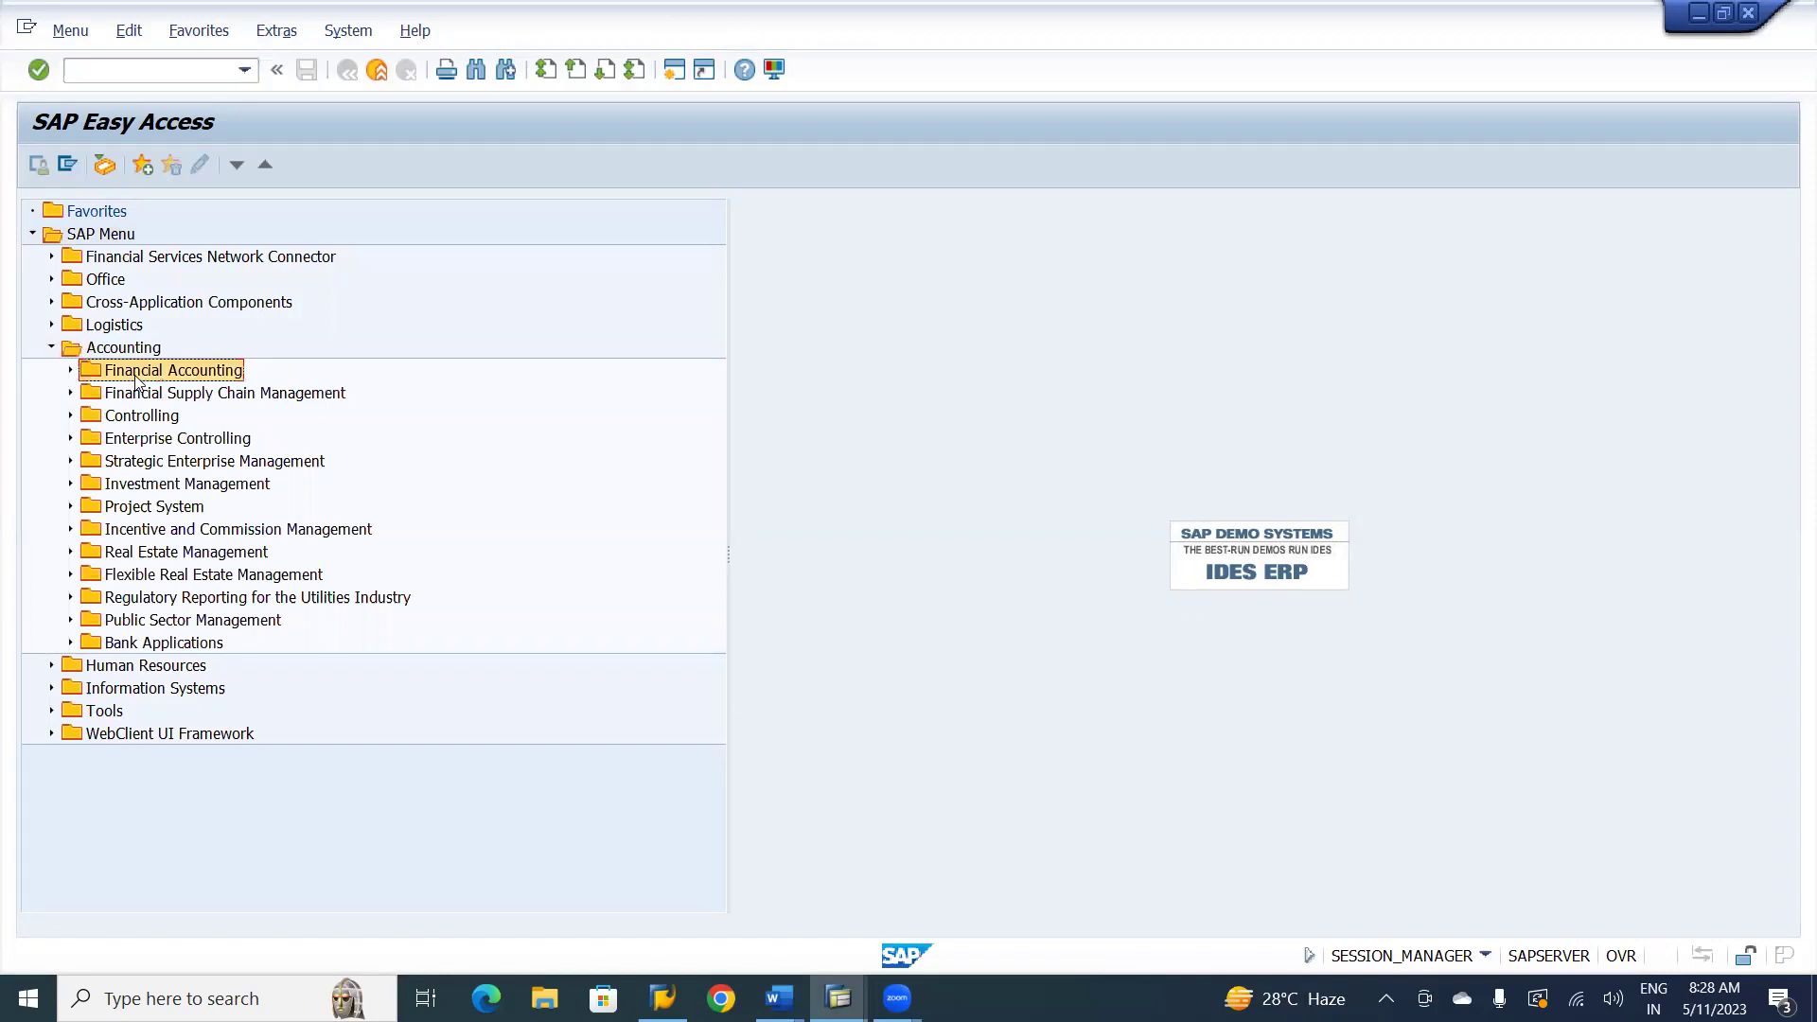
pyautogui.click(71, 370)
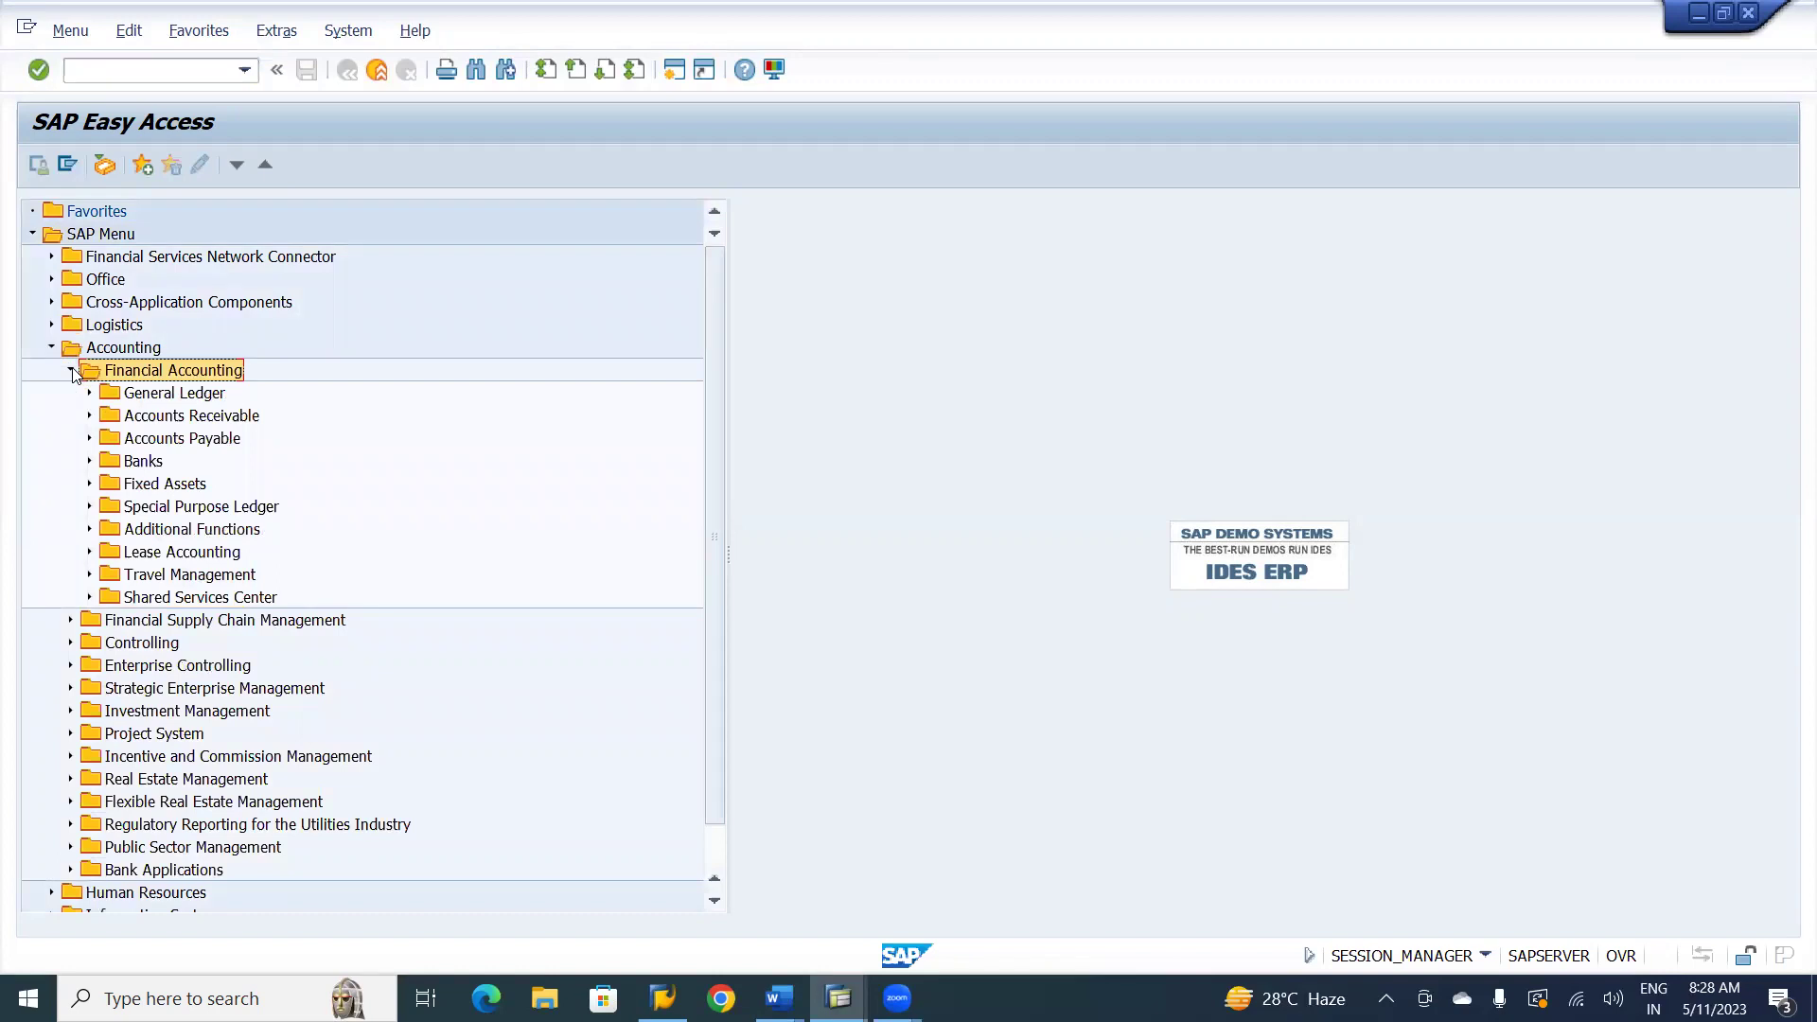
pyautogui.click(142, 395)
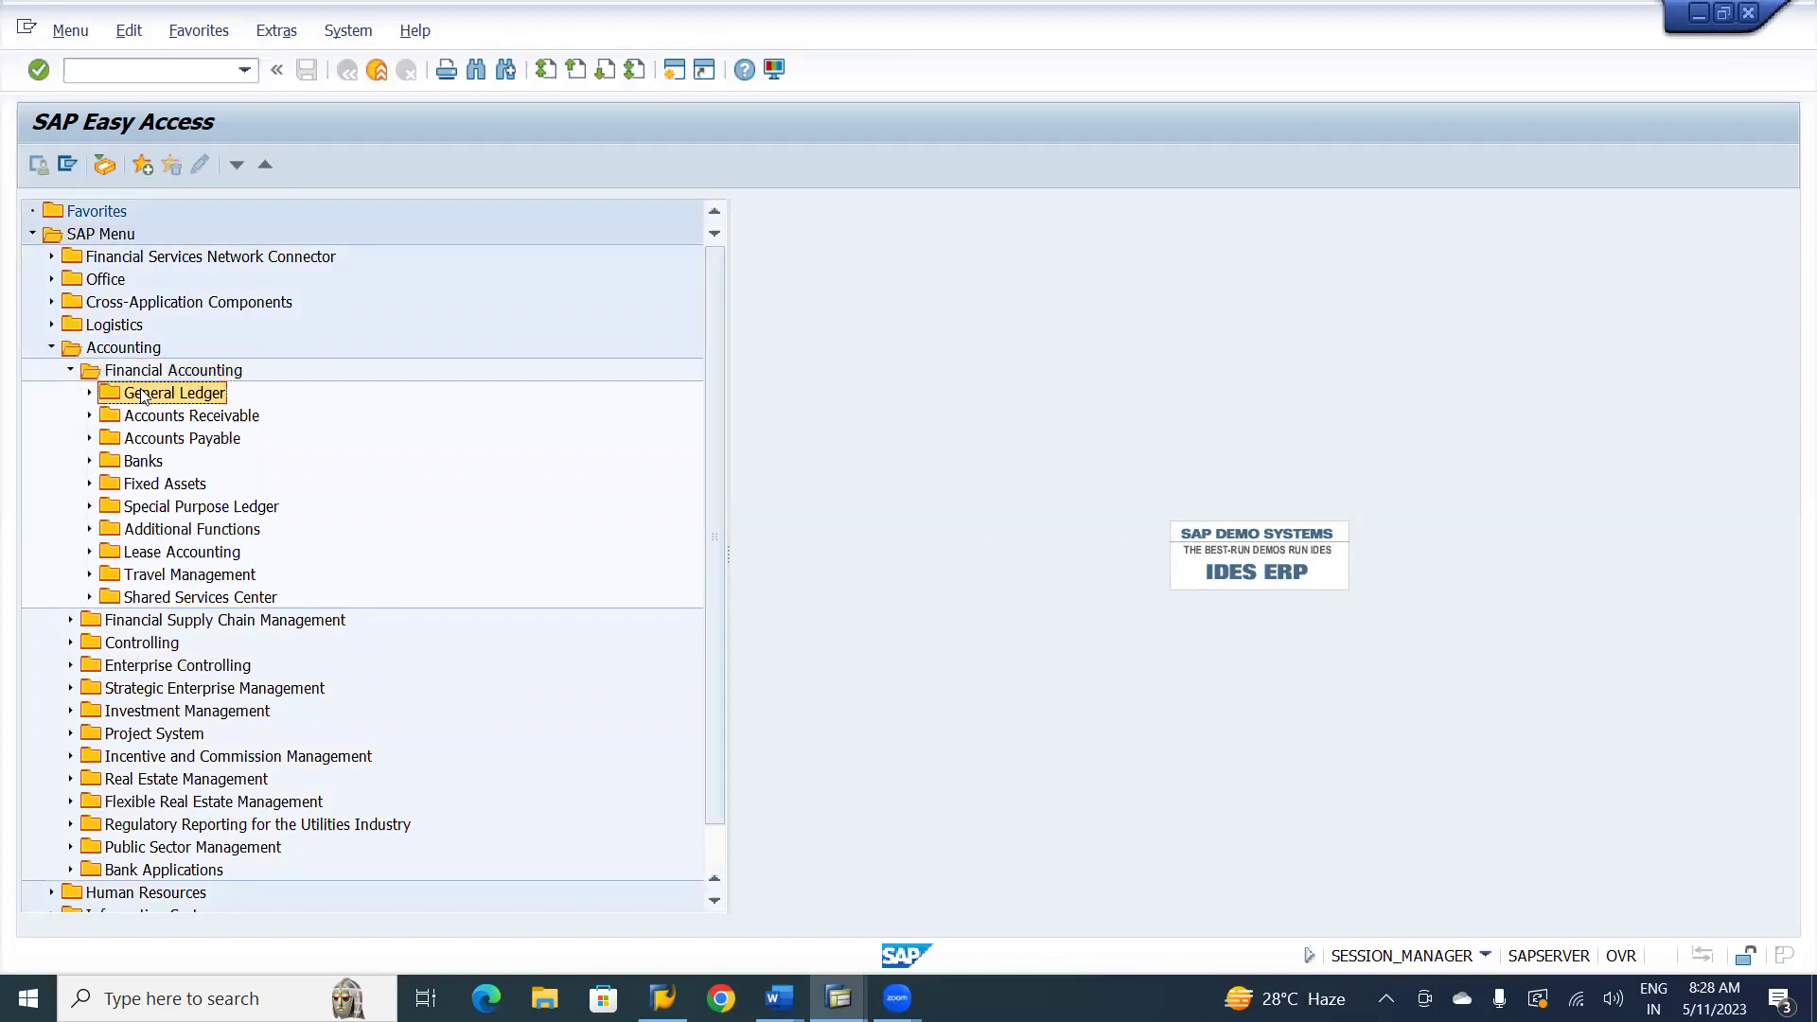
pyautogui.click(88, 394)
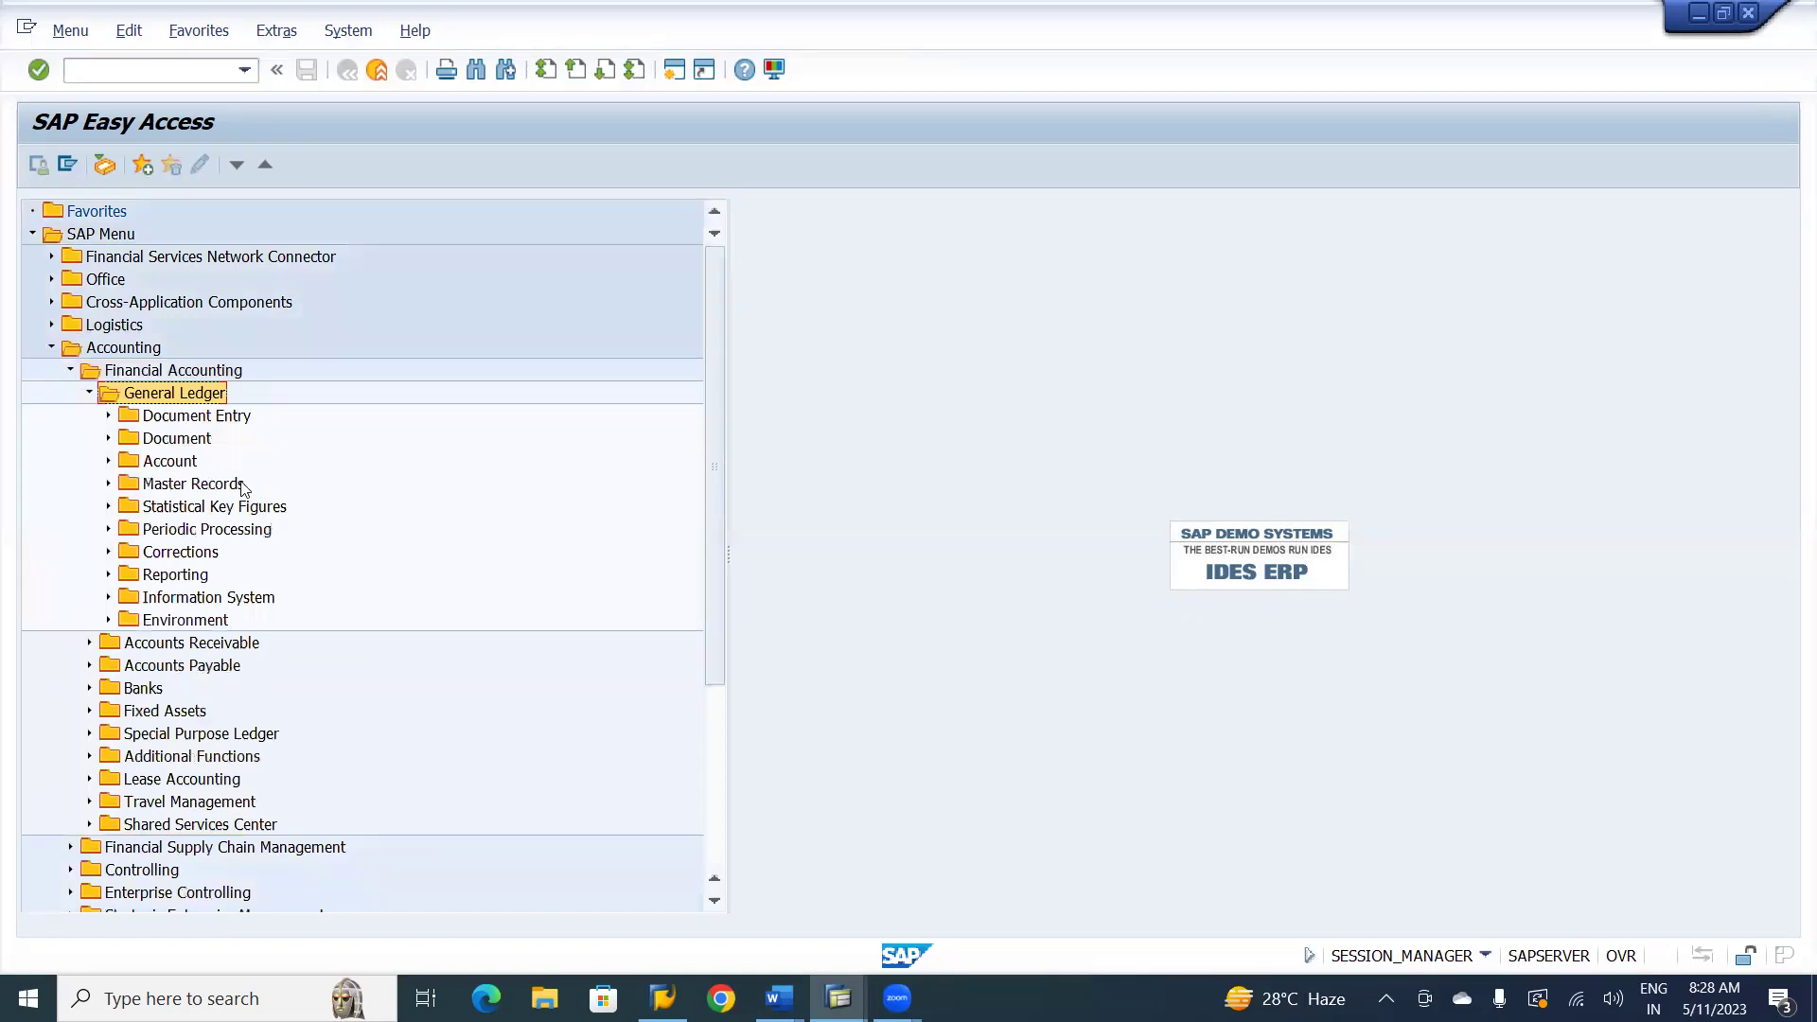
# - Expand Master Records, G/L Accounts and Individual Processing under General Ledger, and open transaction FS00 - Centrally
pyautogui.click(196, 484)
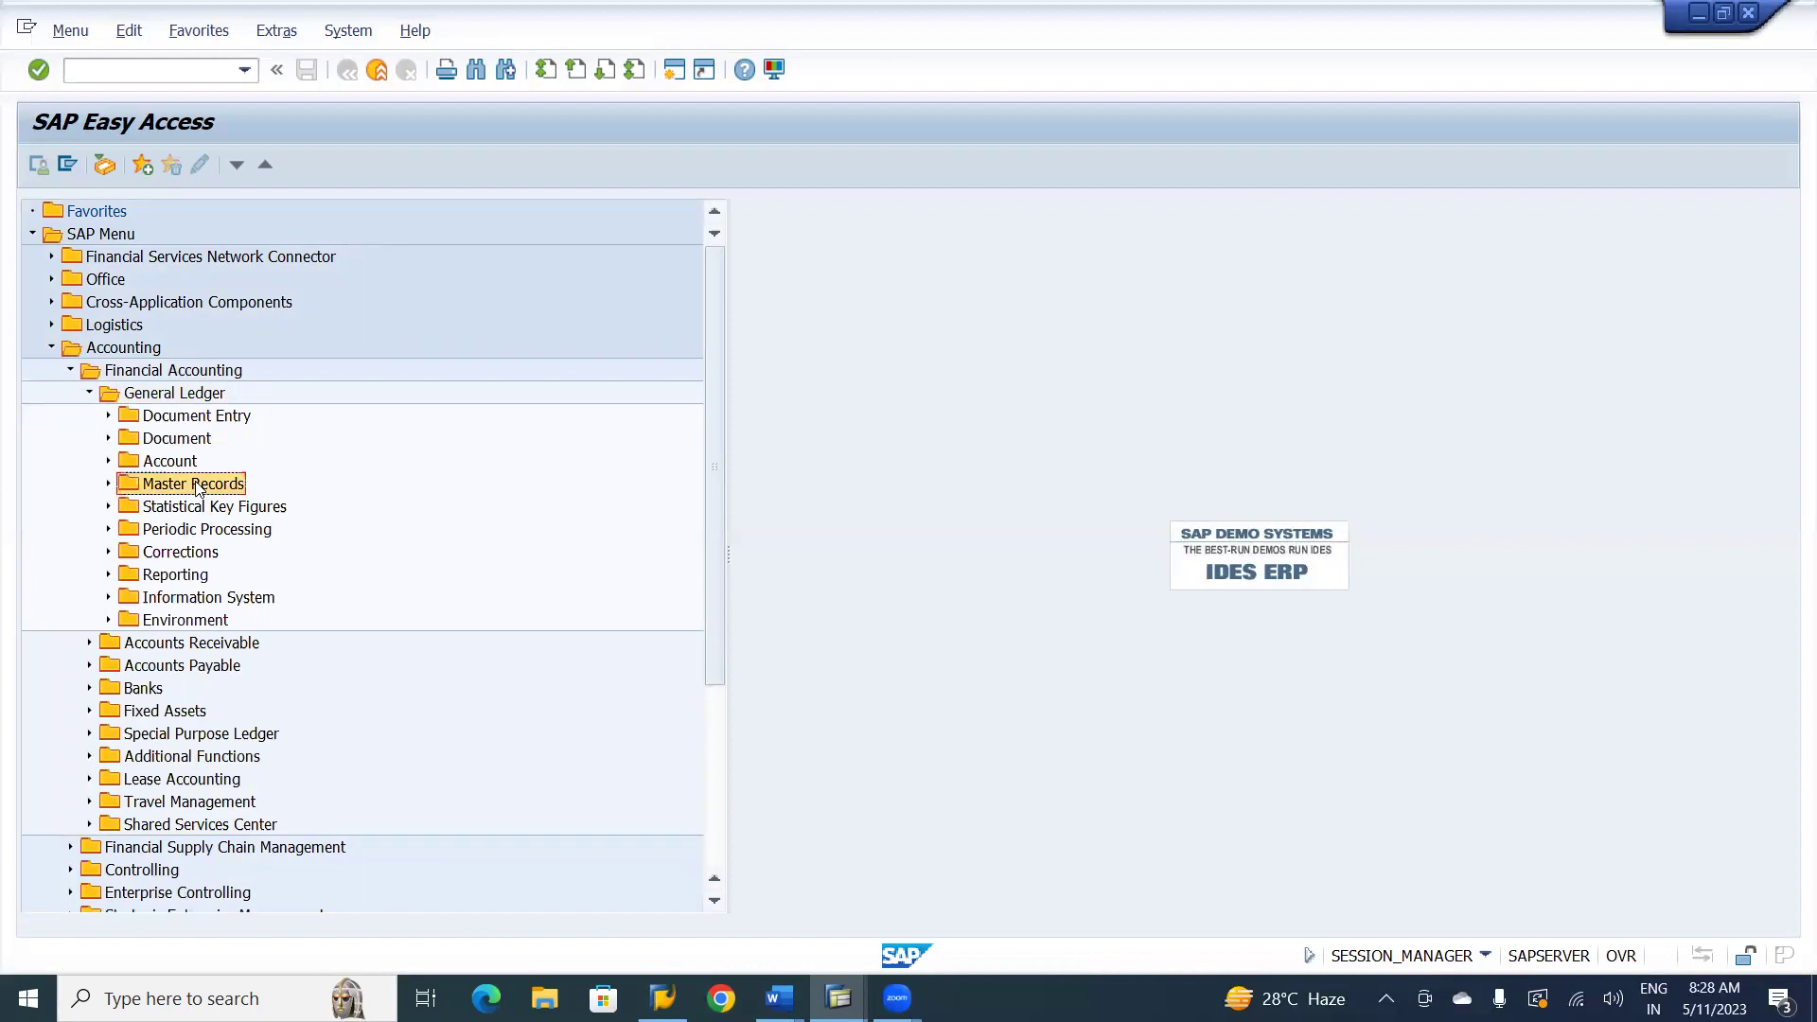
pyautogui.click(109, 485)
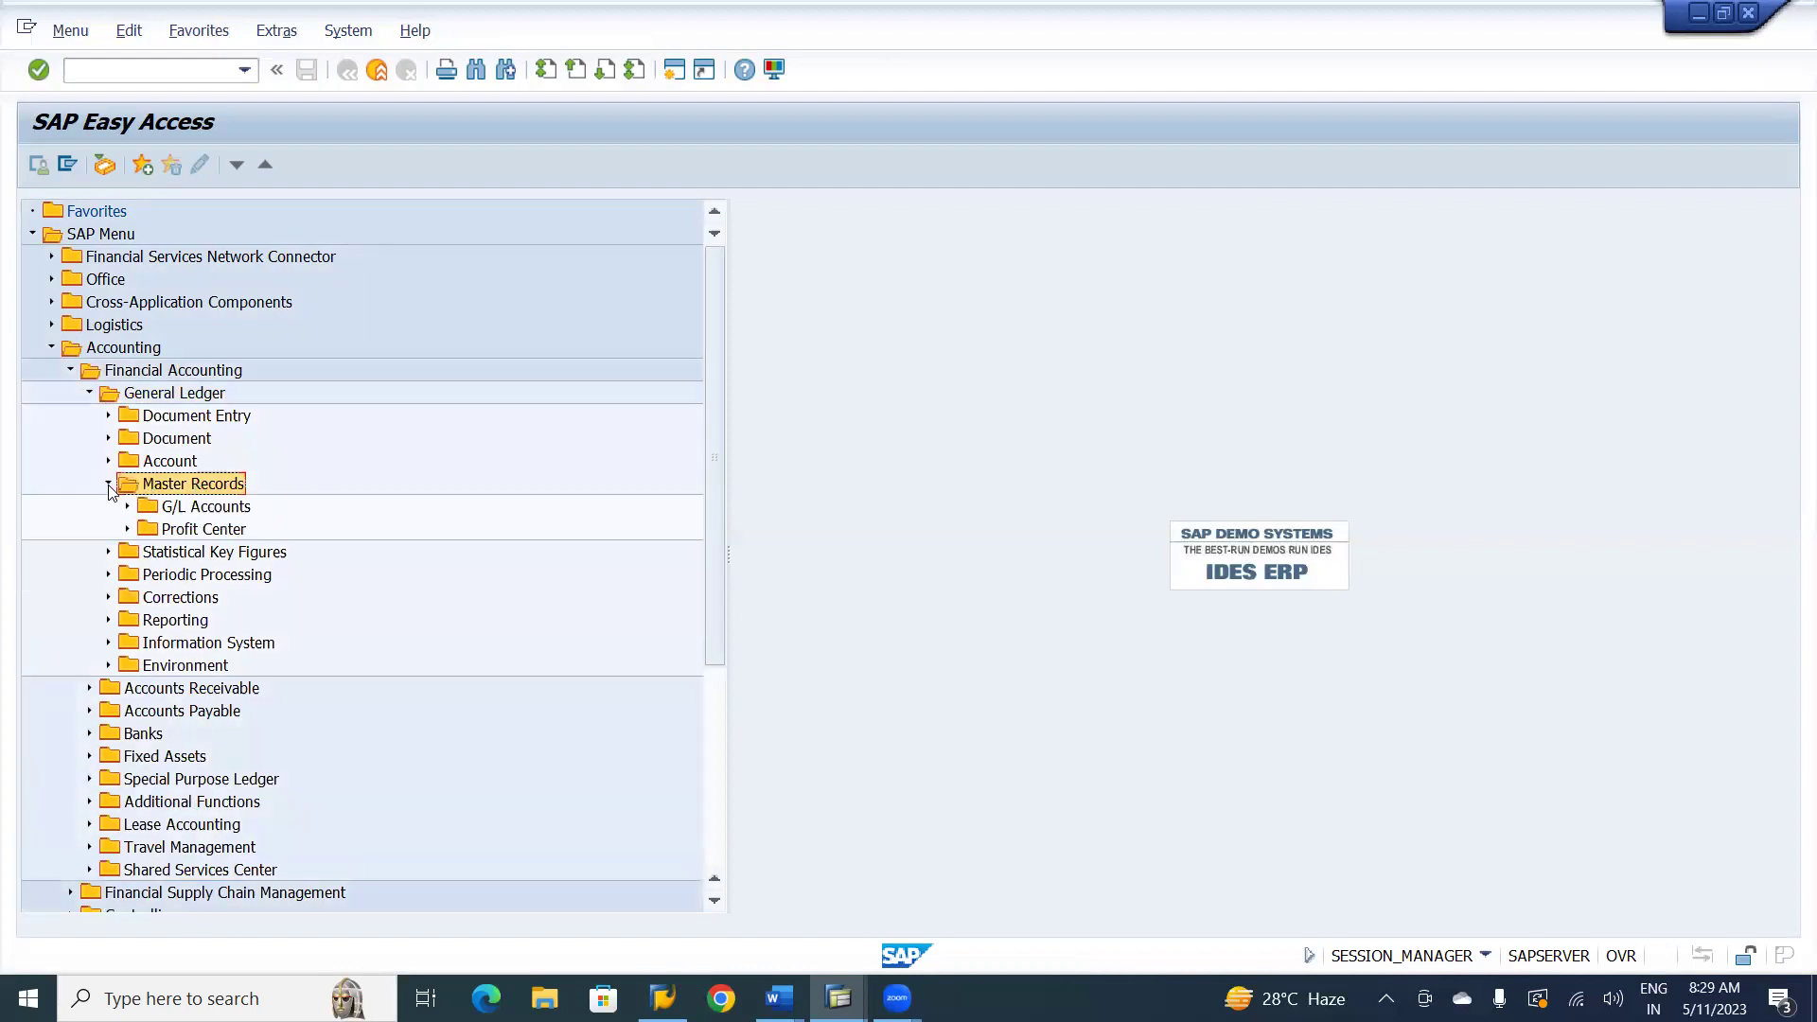
pyautogui.click(224, 511)
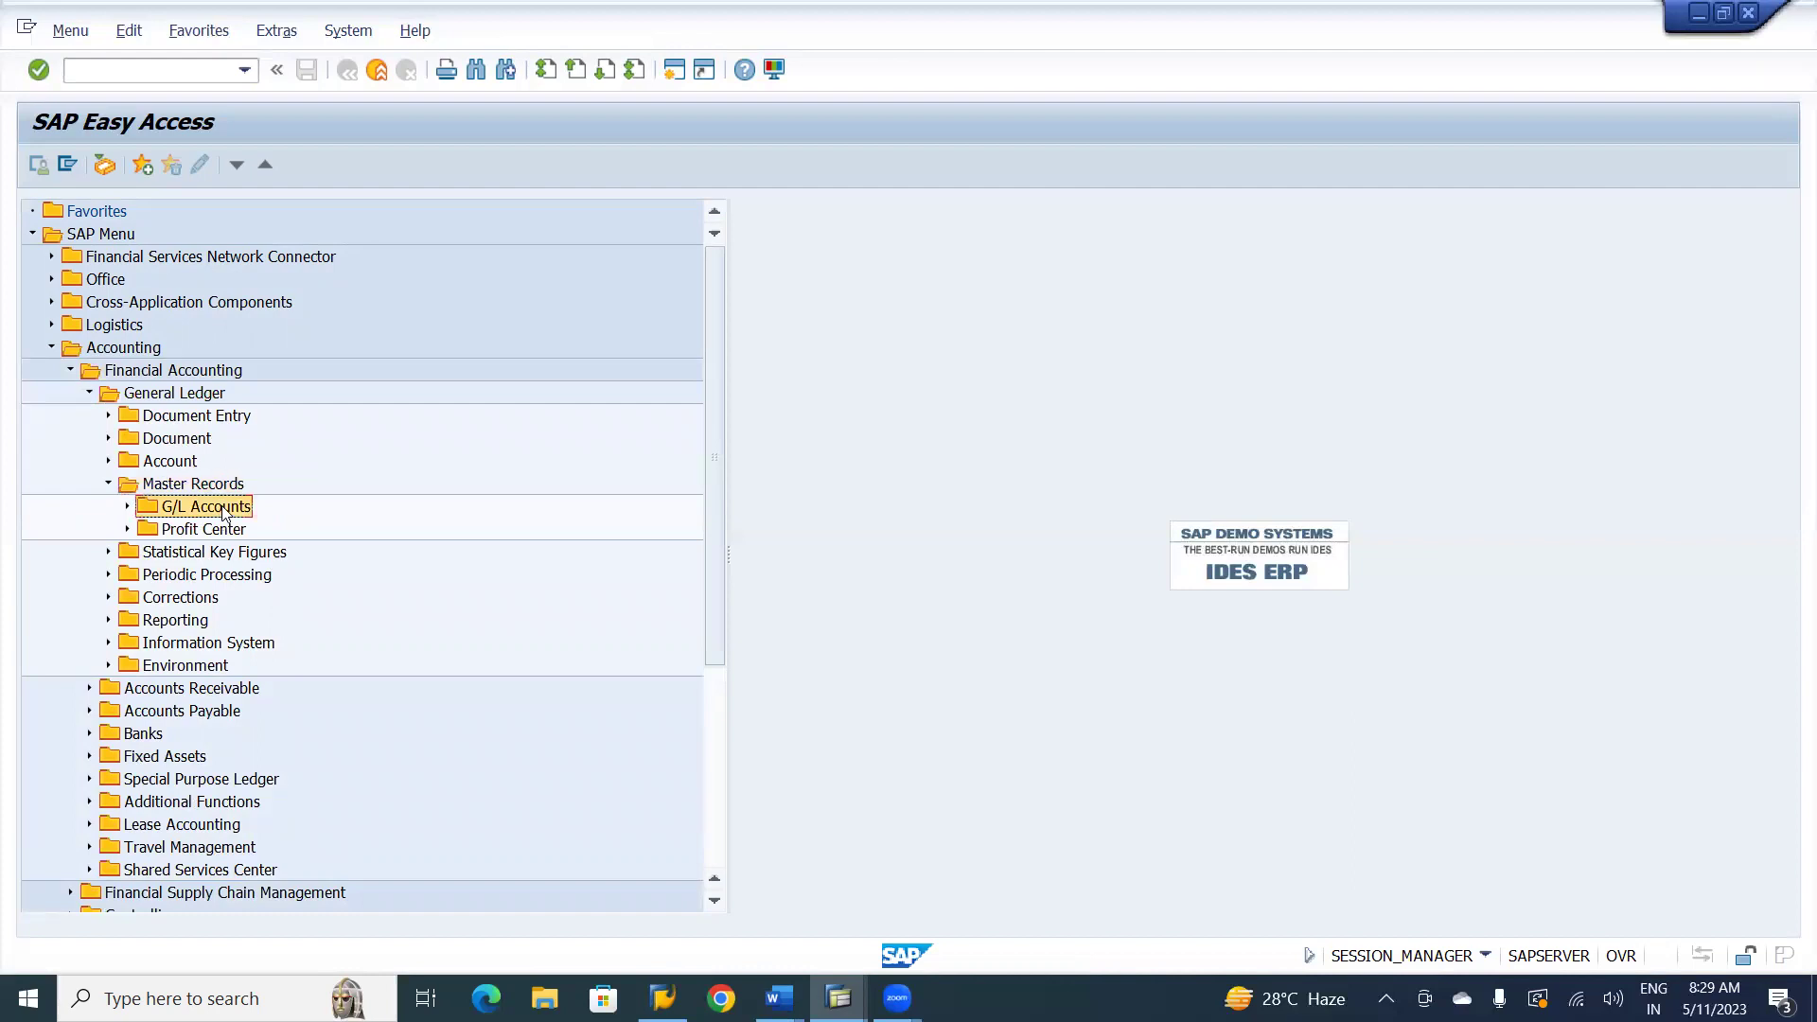
pyautogui.click(127, 508)
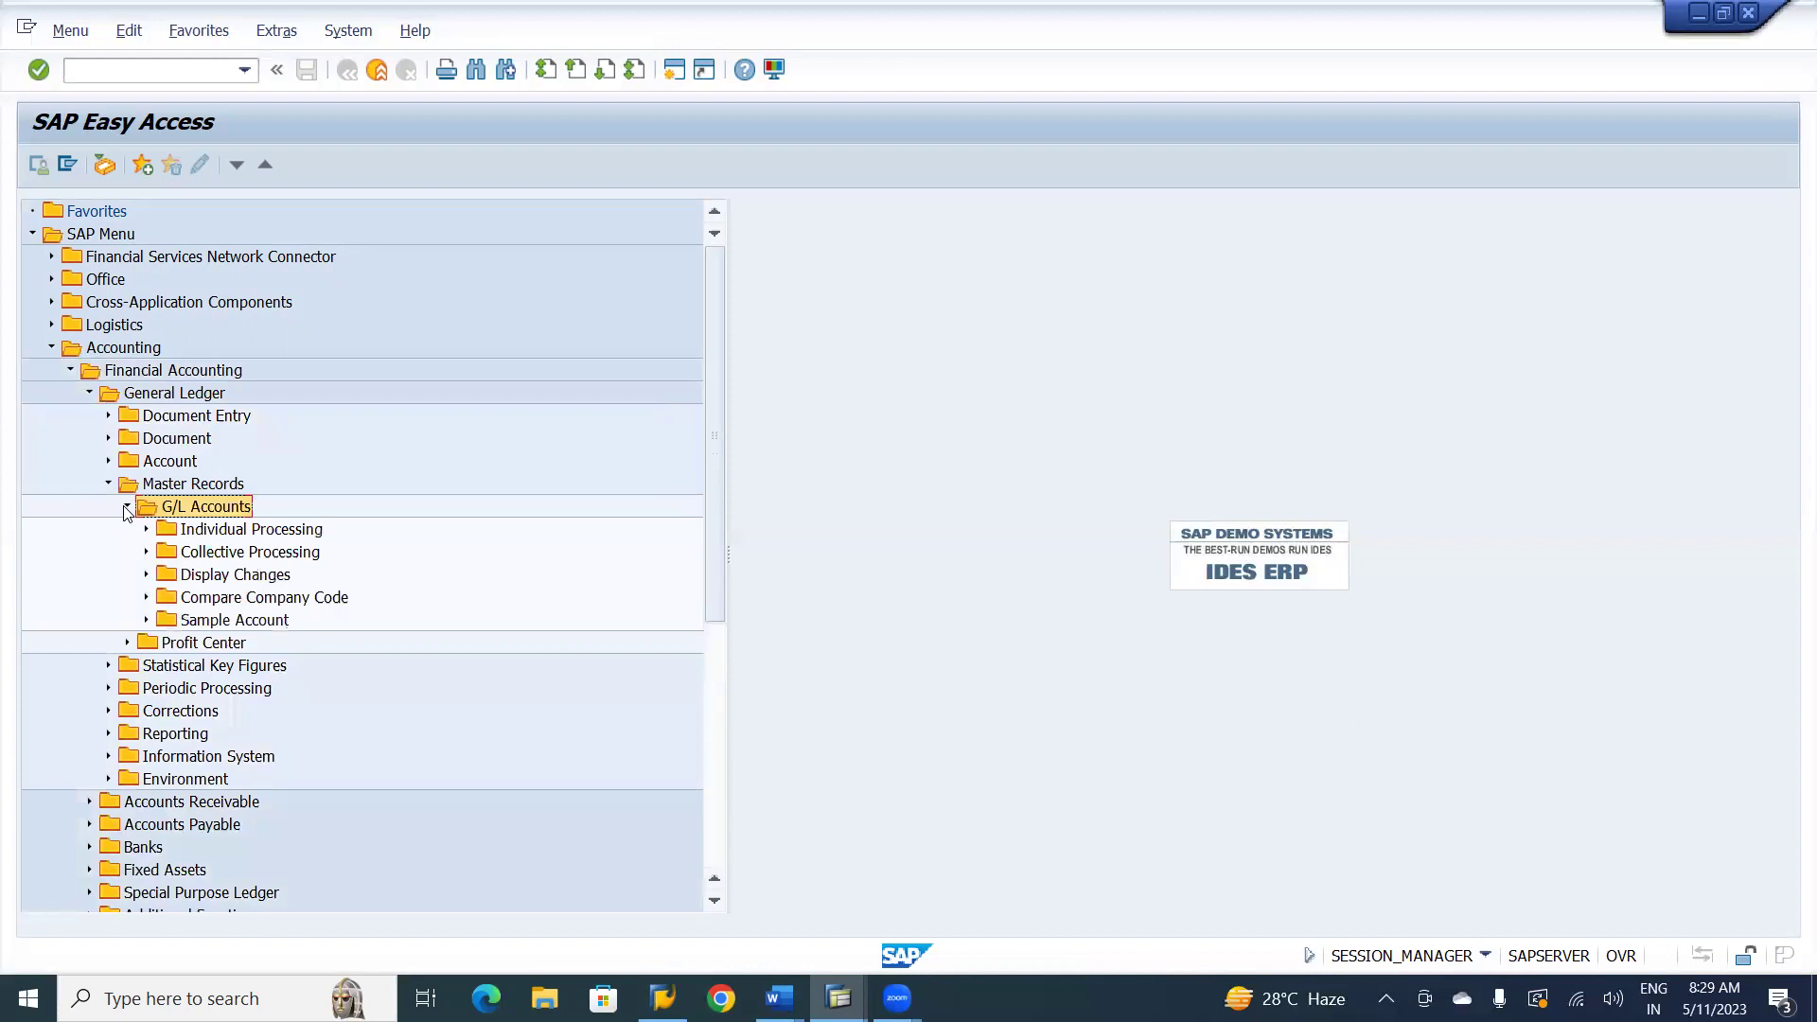
pyautogui.click(237, 532)
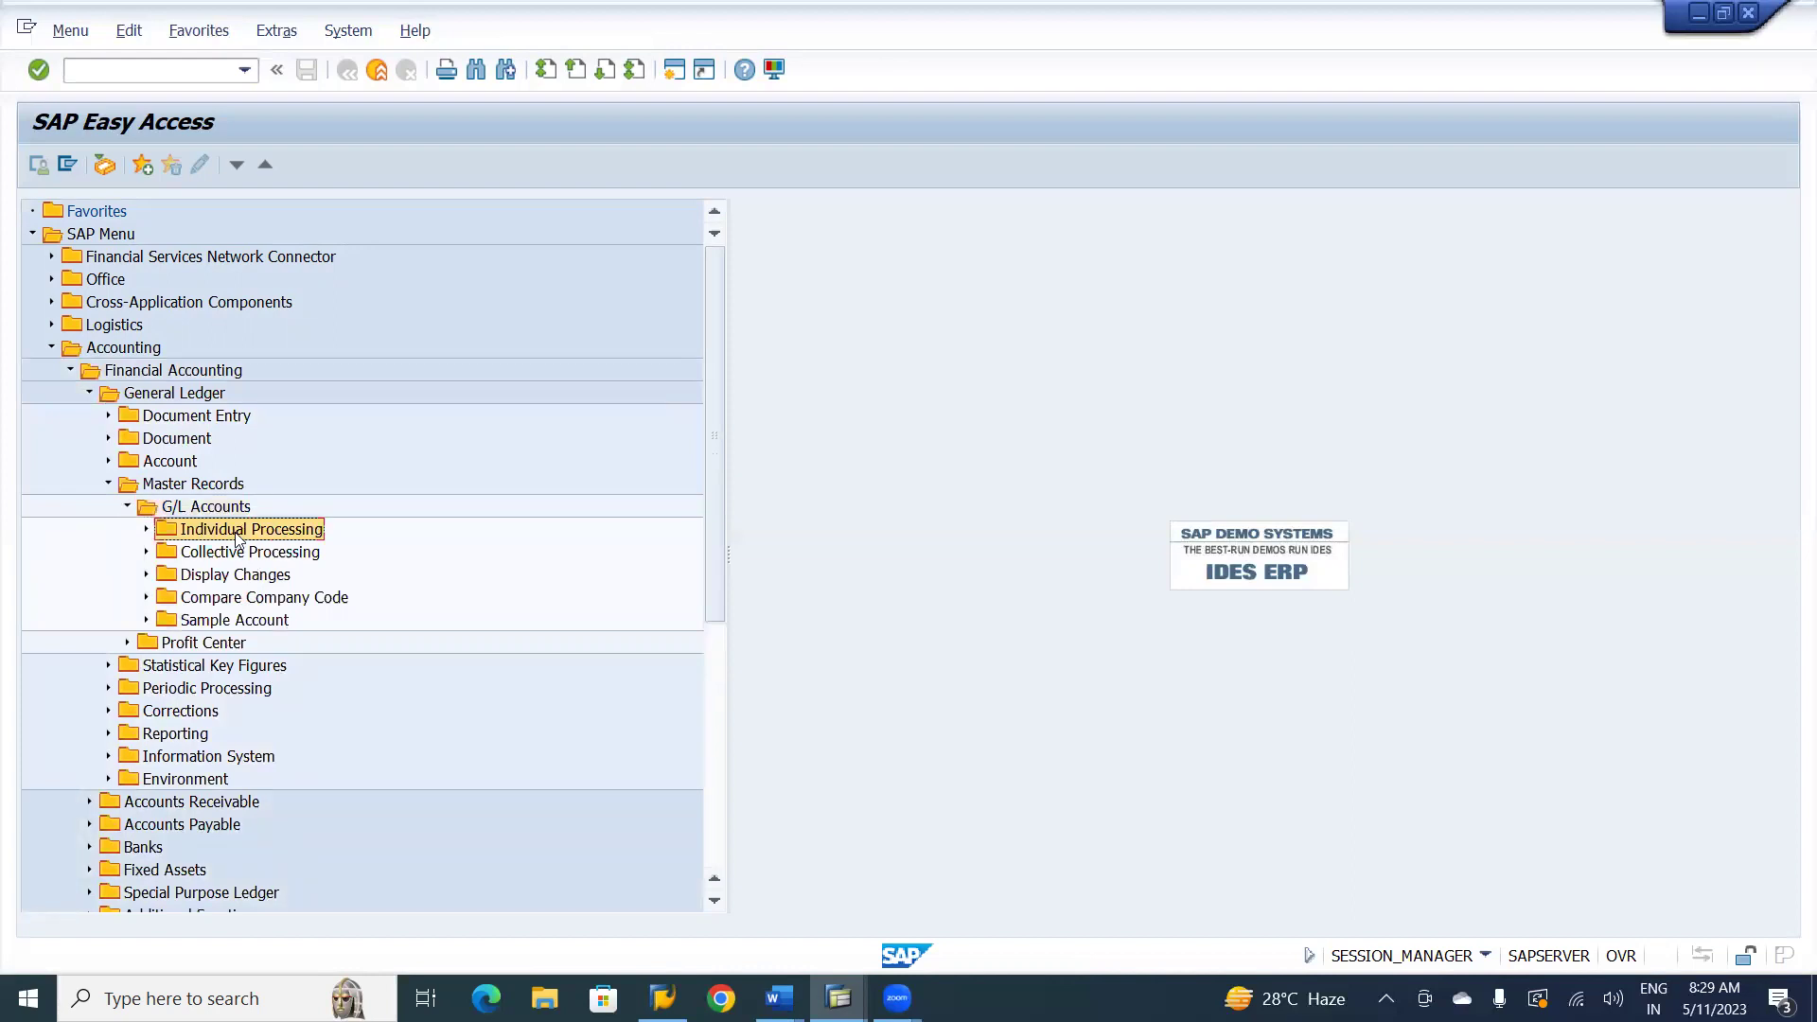
pyautogui.click(147, 530)
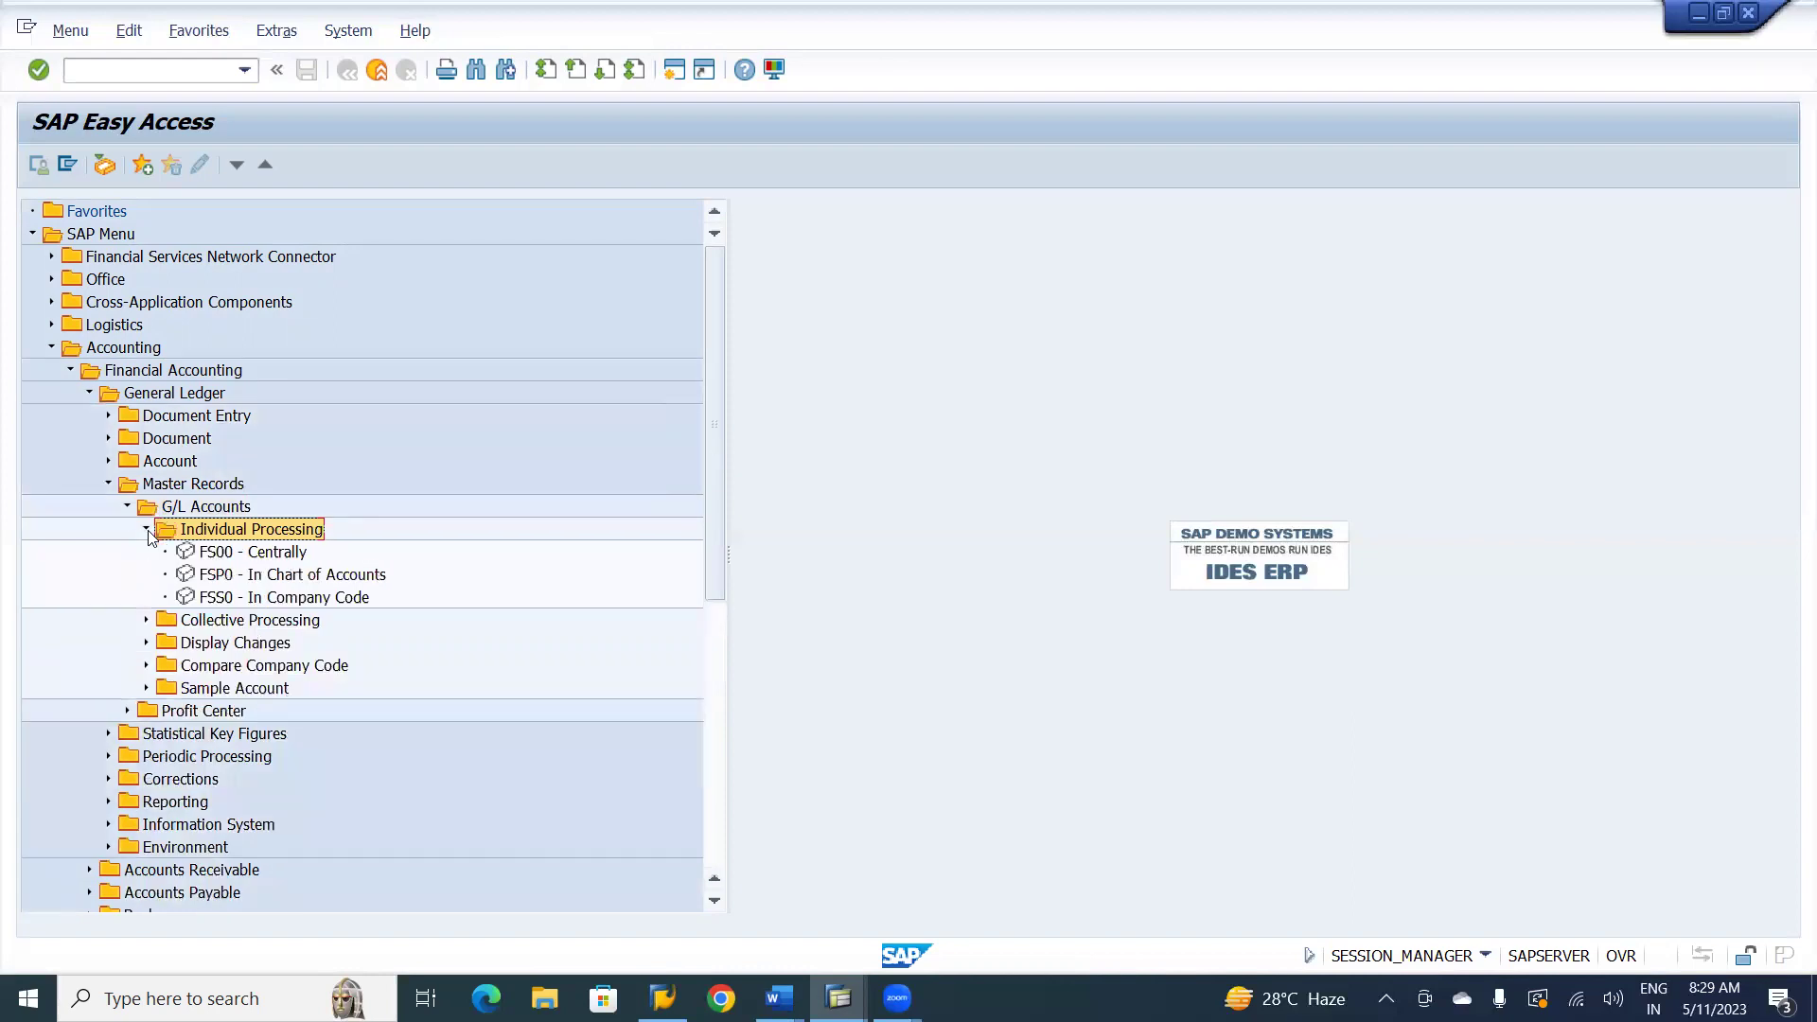
pyautogui.click(254, 559)
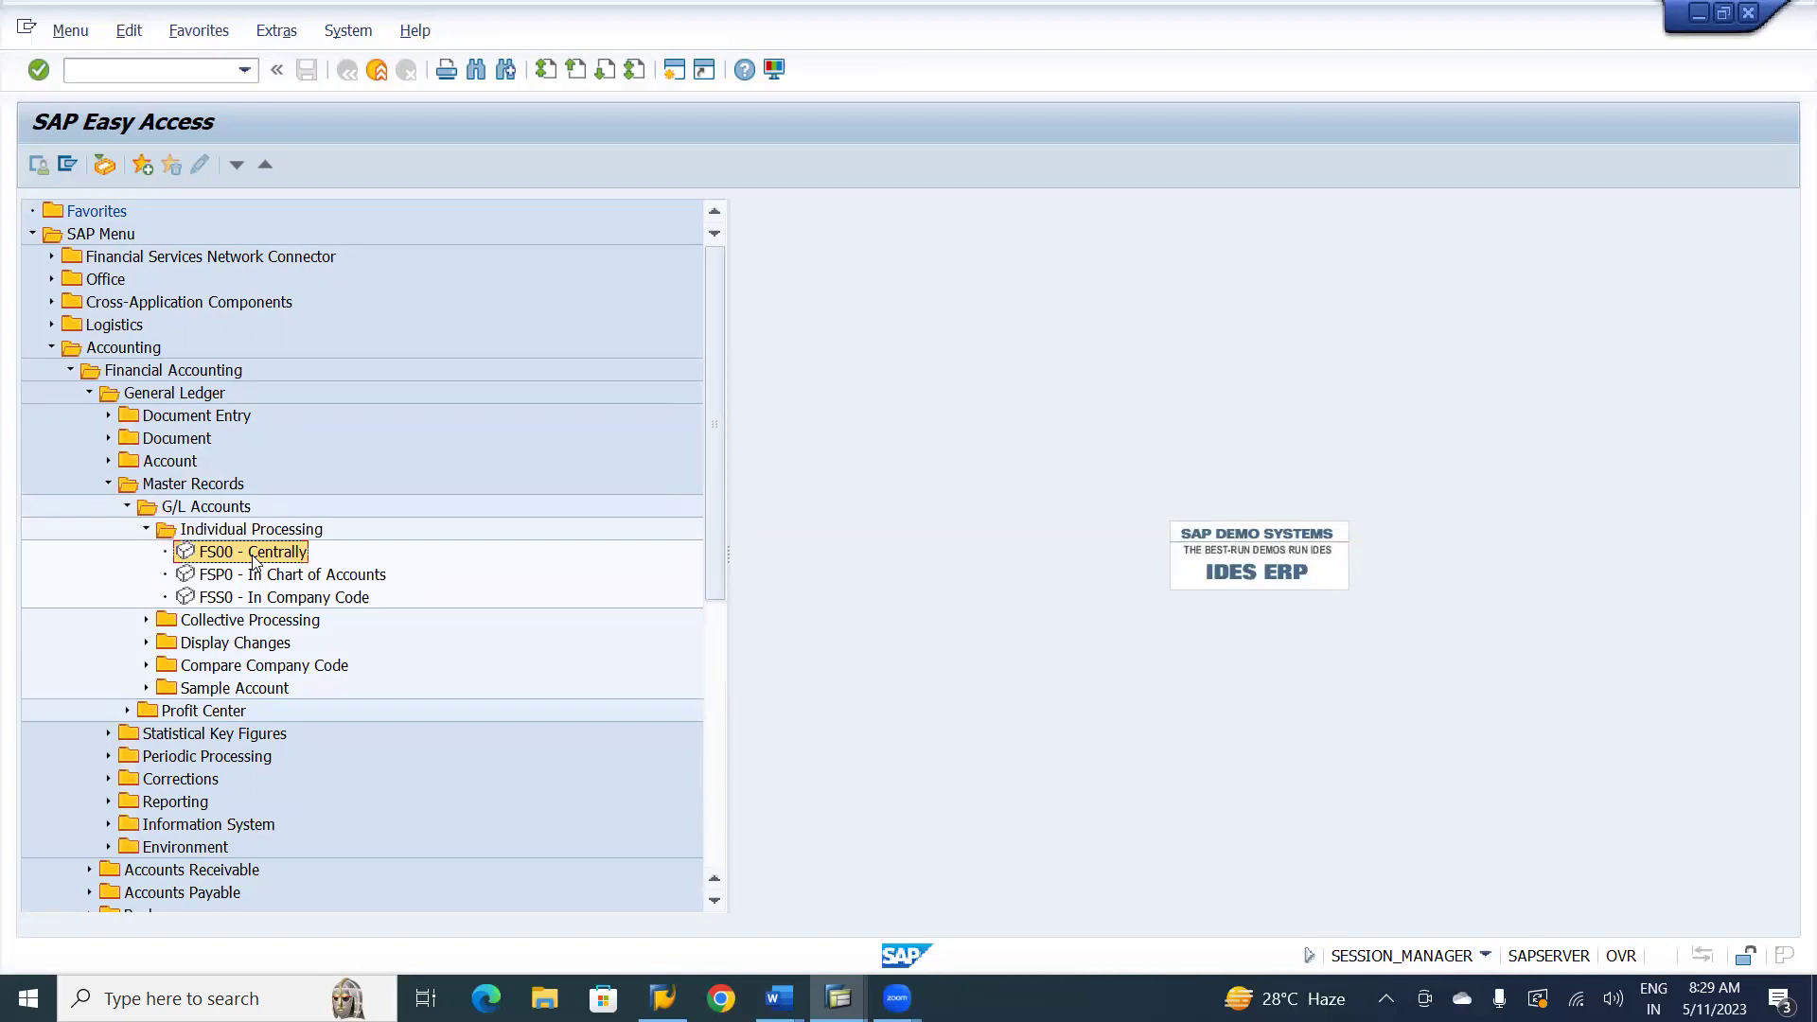
pyautogui.doubleClick(254, 559)
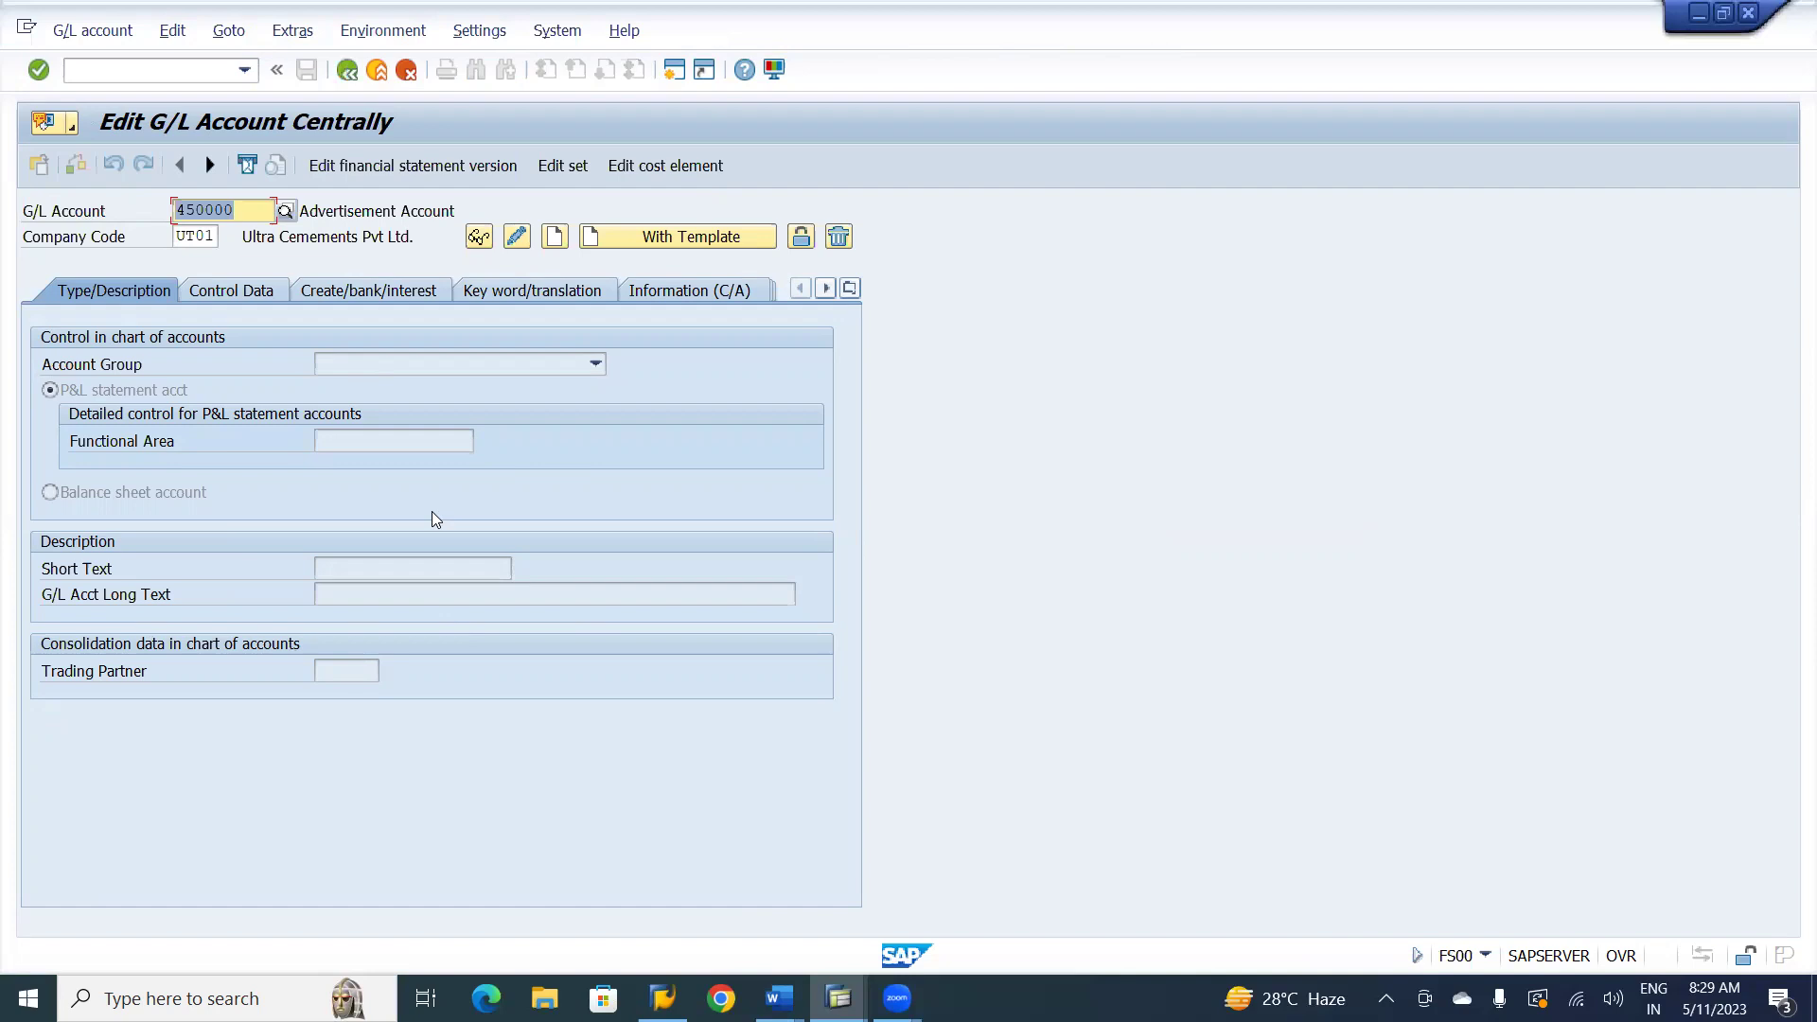
# - Start creating G/L account 179000 in company code BI01
pyautogui.write('17')
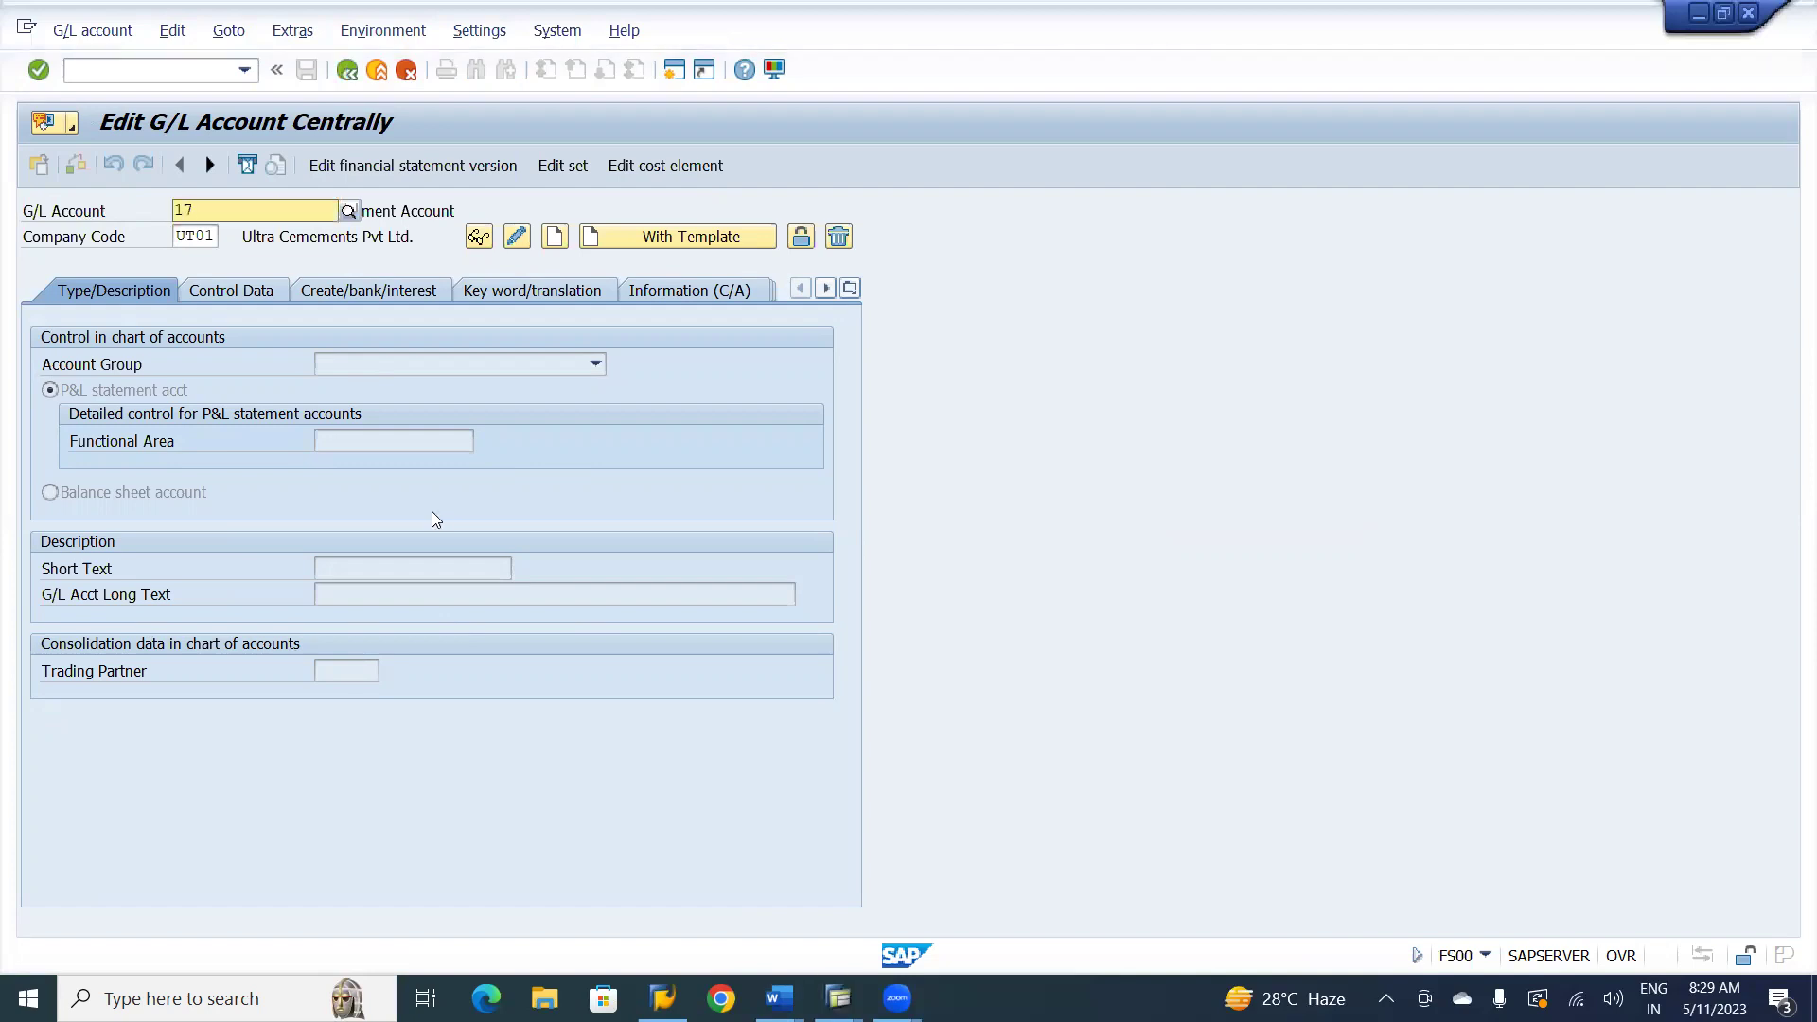
pyautogui.write('9000')
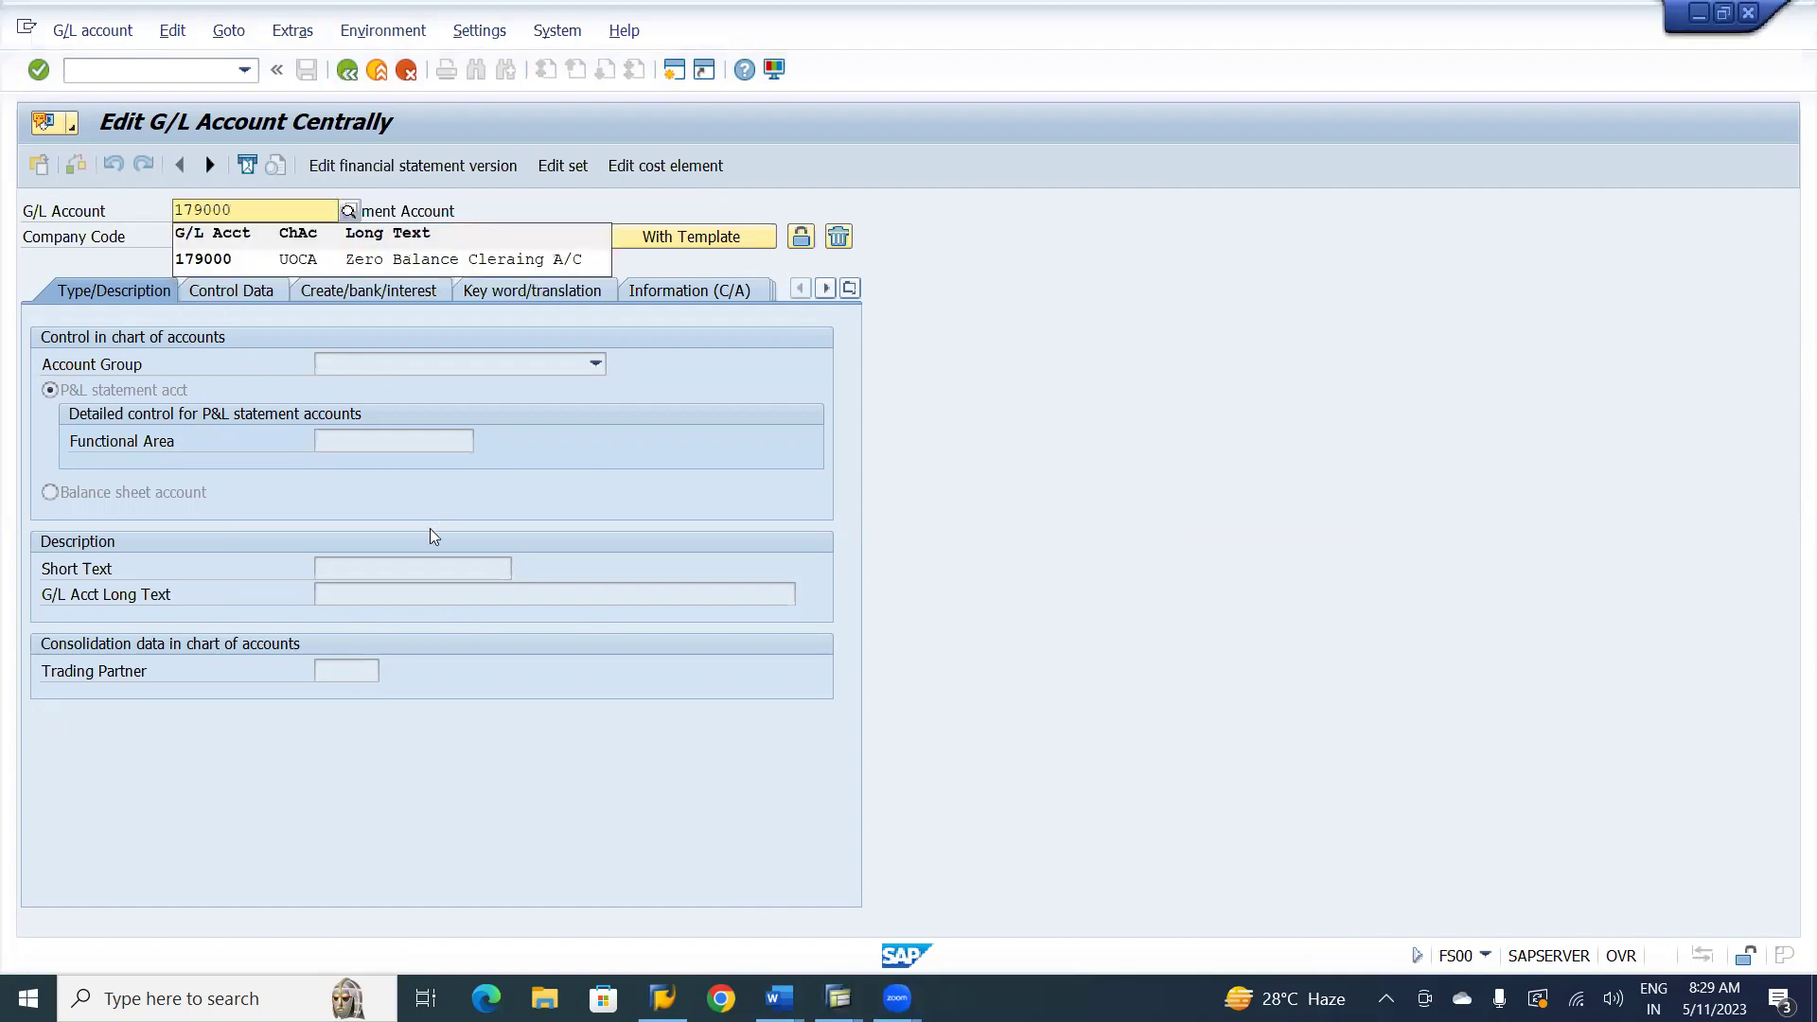
pyautogui.click(192, 261)
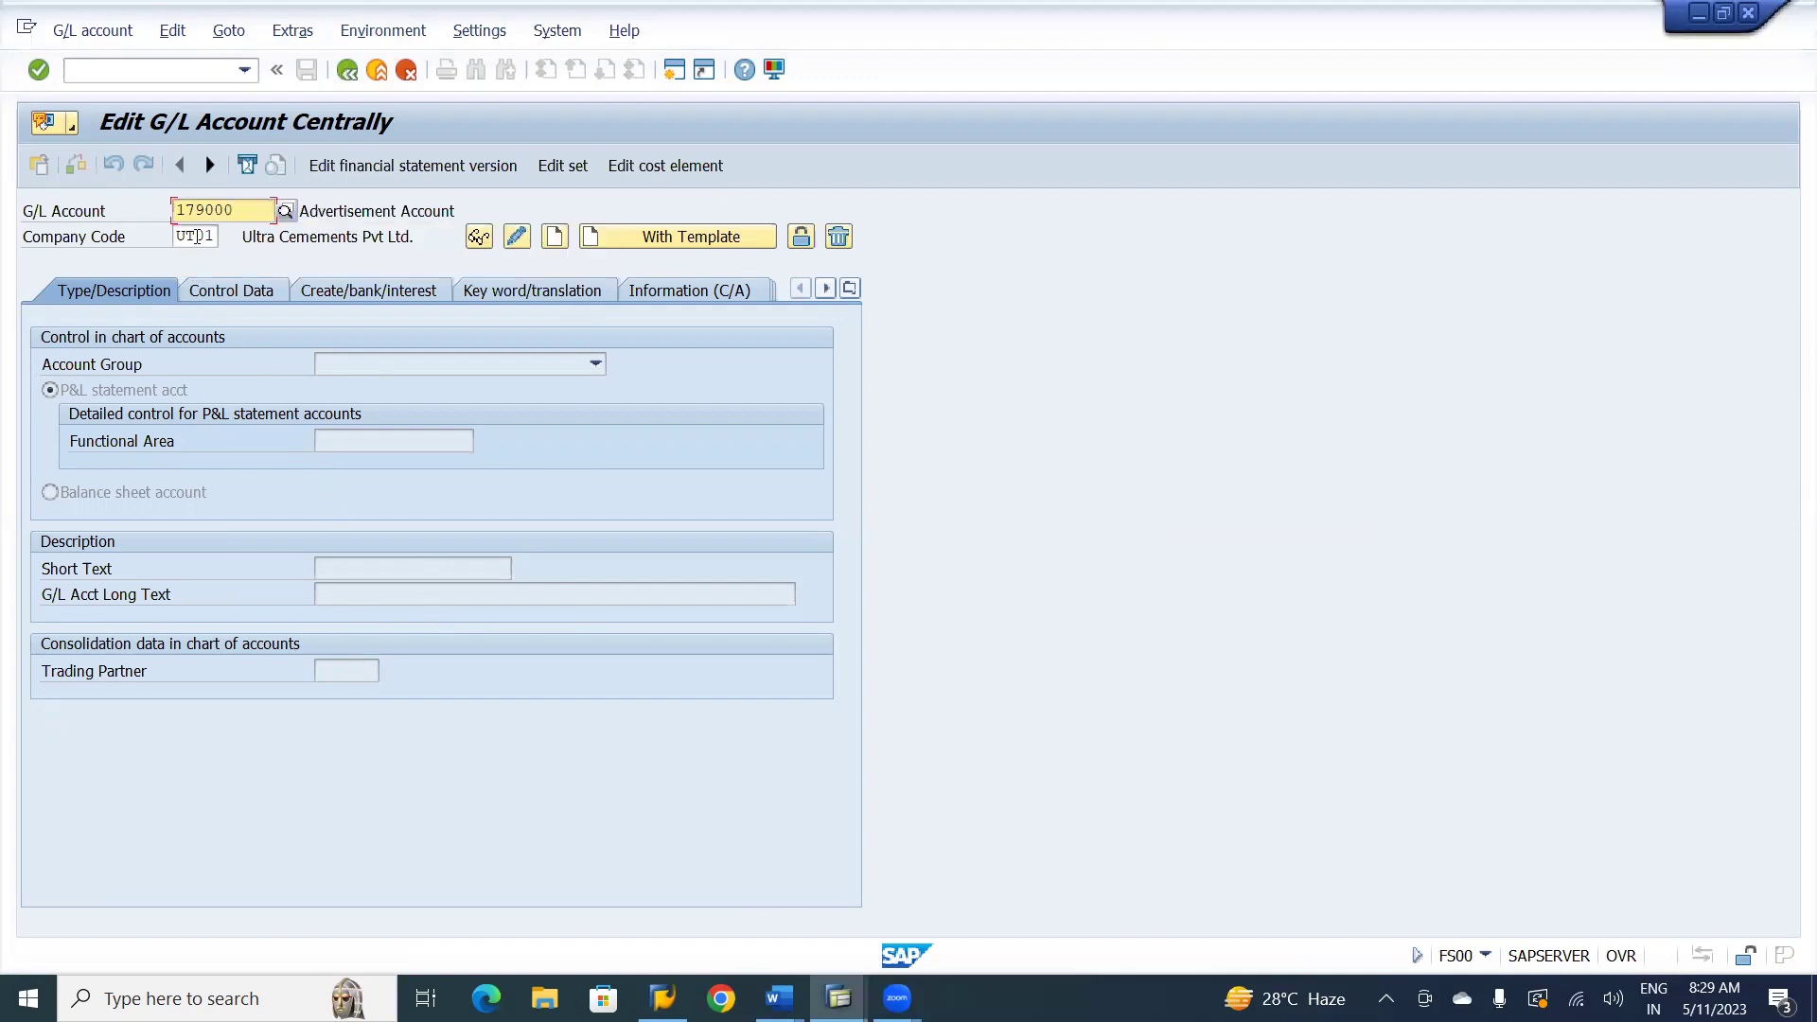
pyautogui.click(176, 235)
pyautogui.press('Delete')
pyautogui.press('Delete')
pyautogui.press('Delete')
pyautogui.press('Delete')
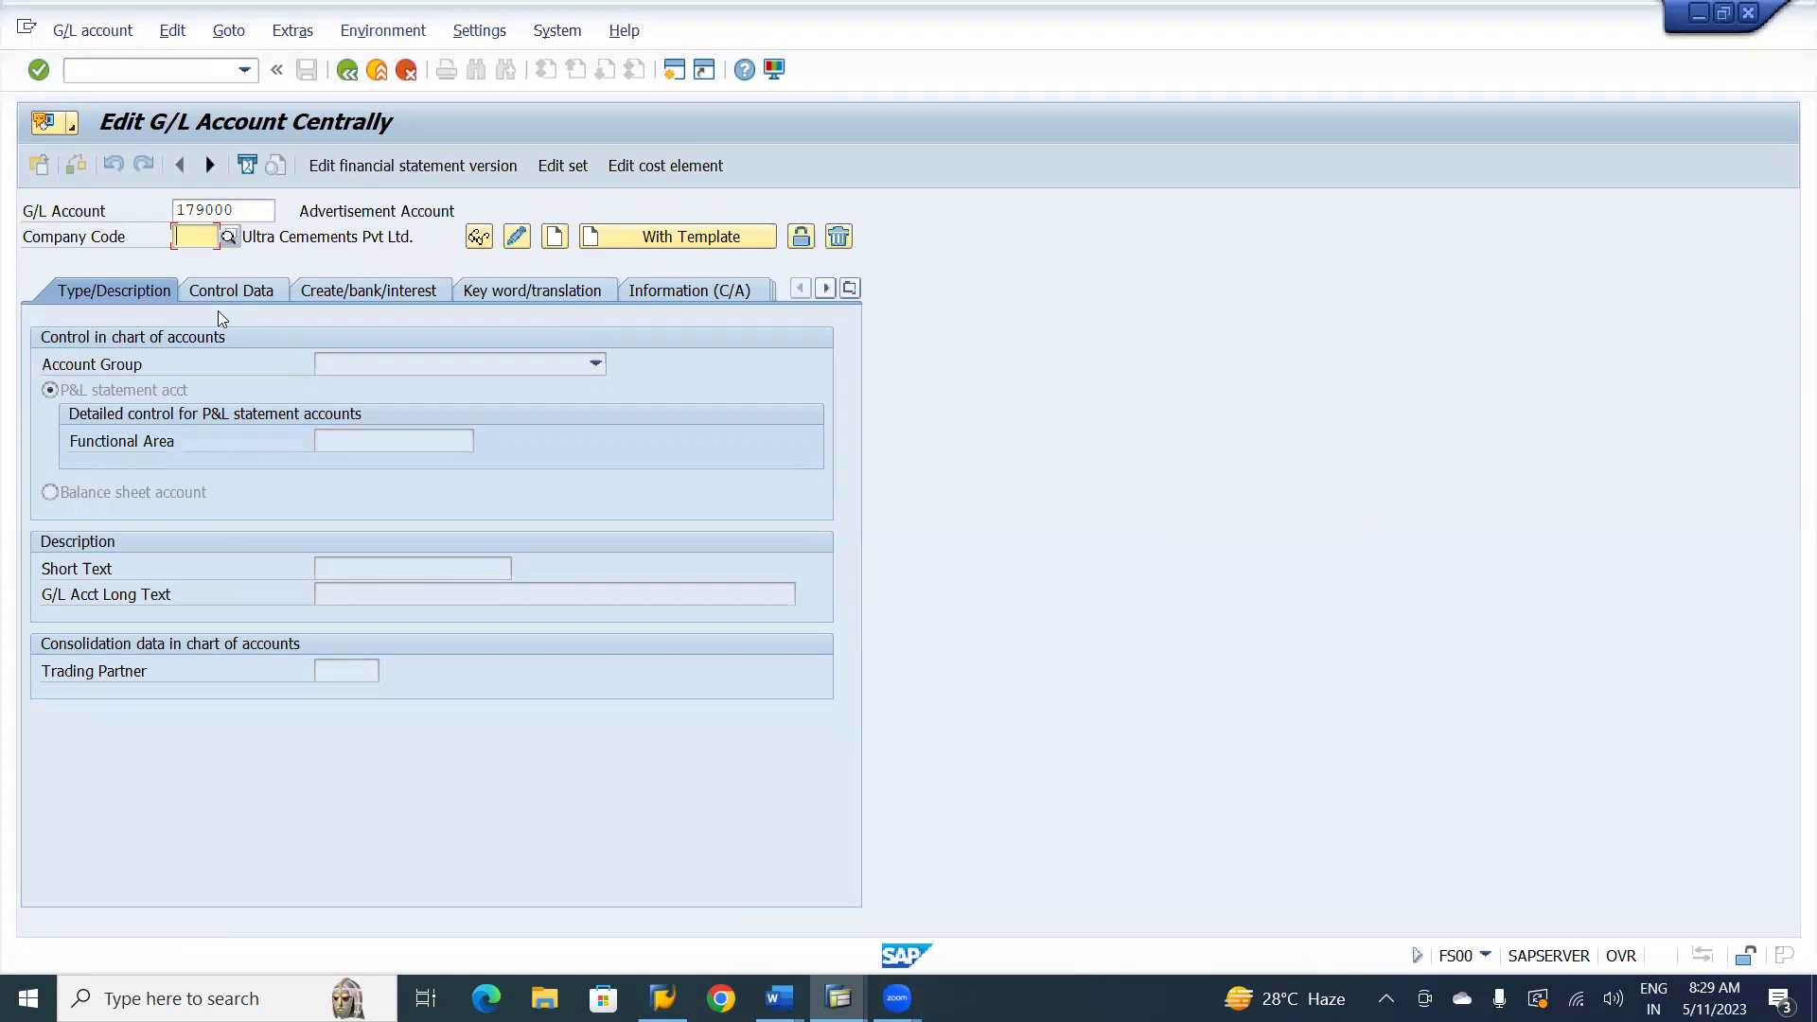
pyautogui.write('BI01')
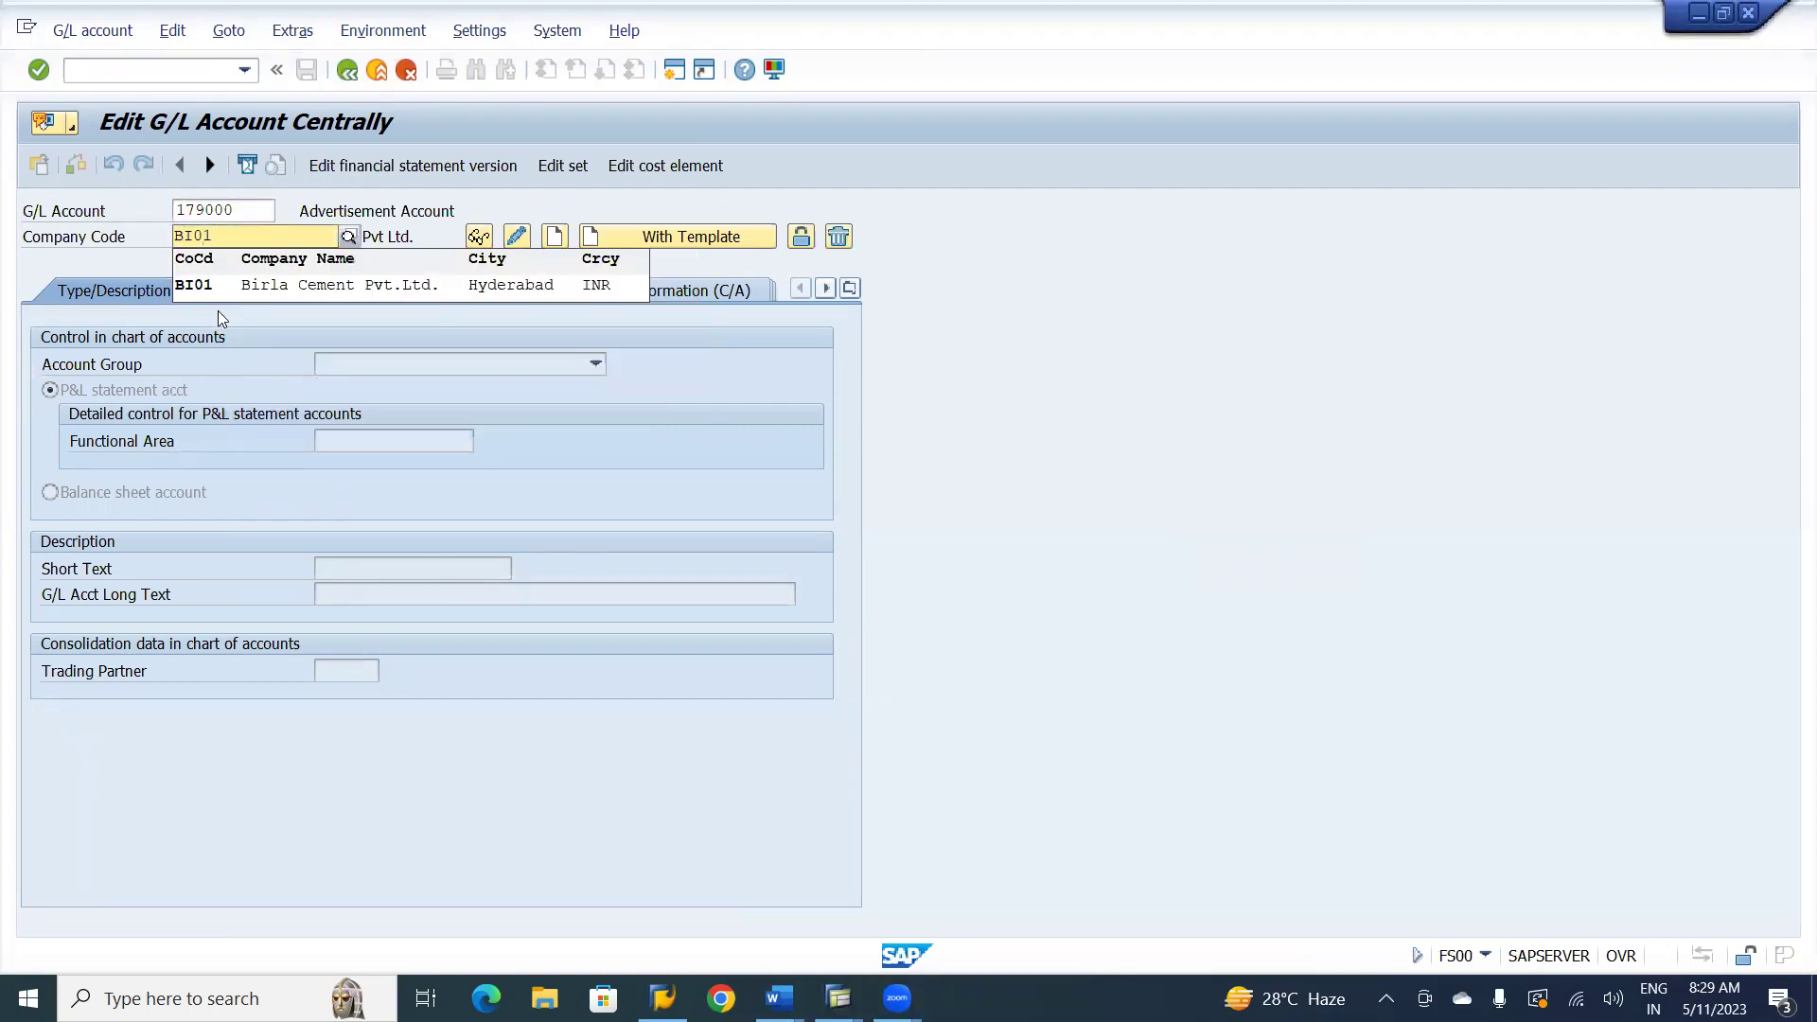
pyautogui.click(258, 287)
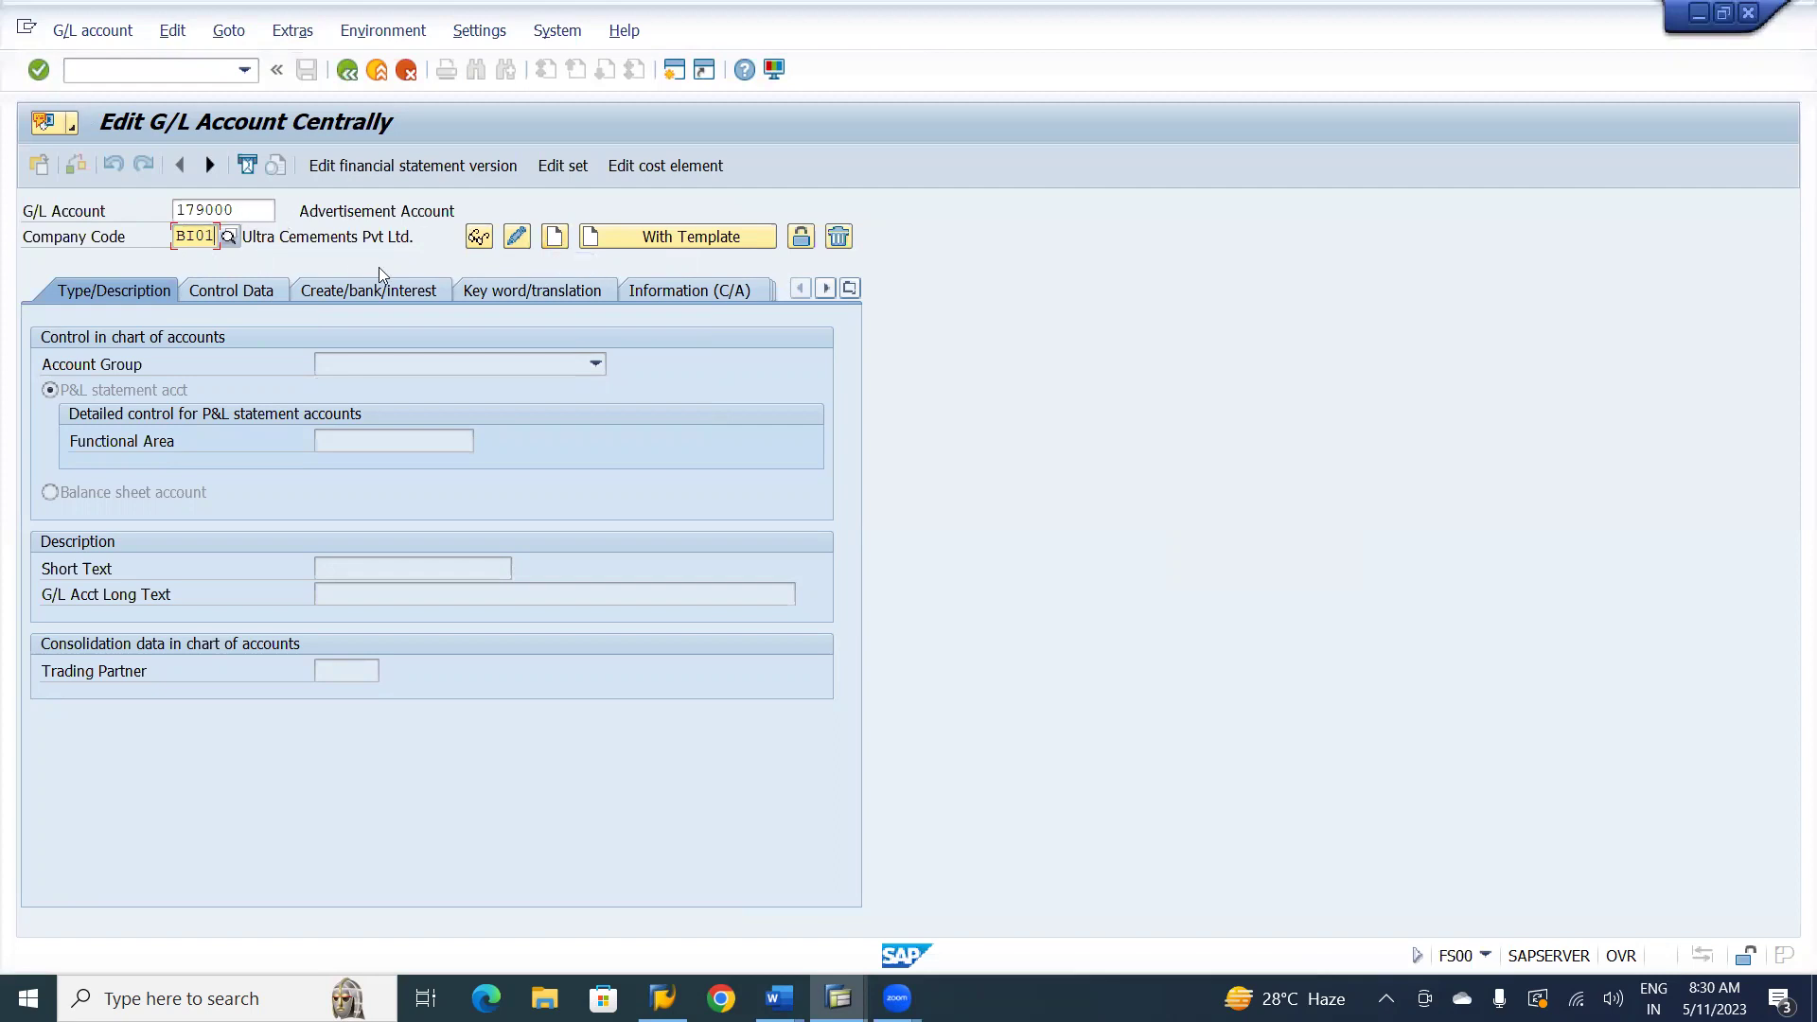
pyautogui.click(557, 238)
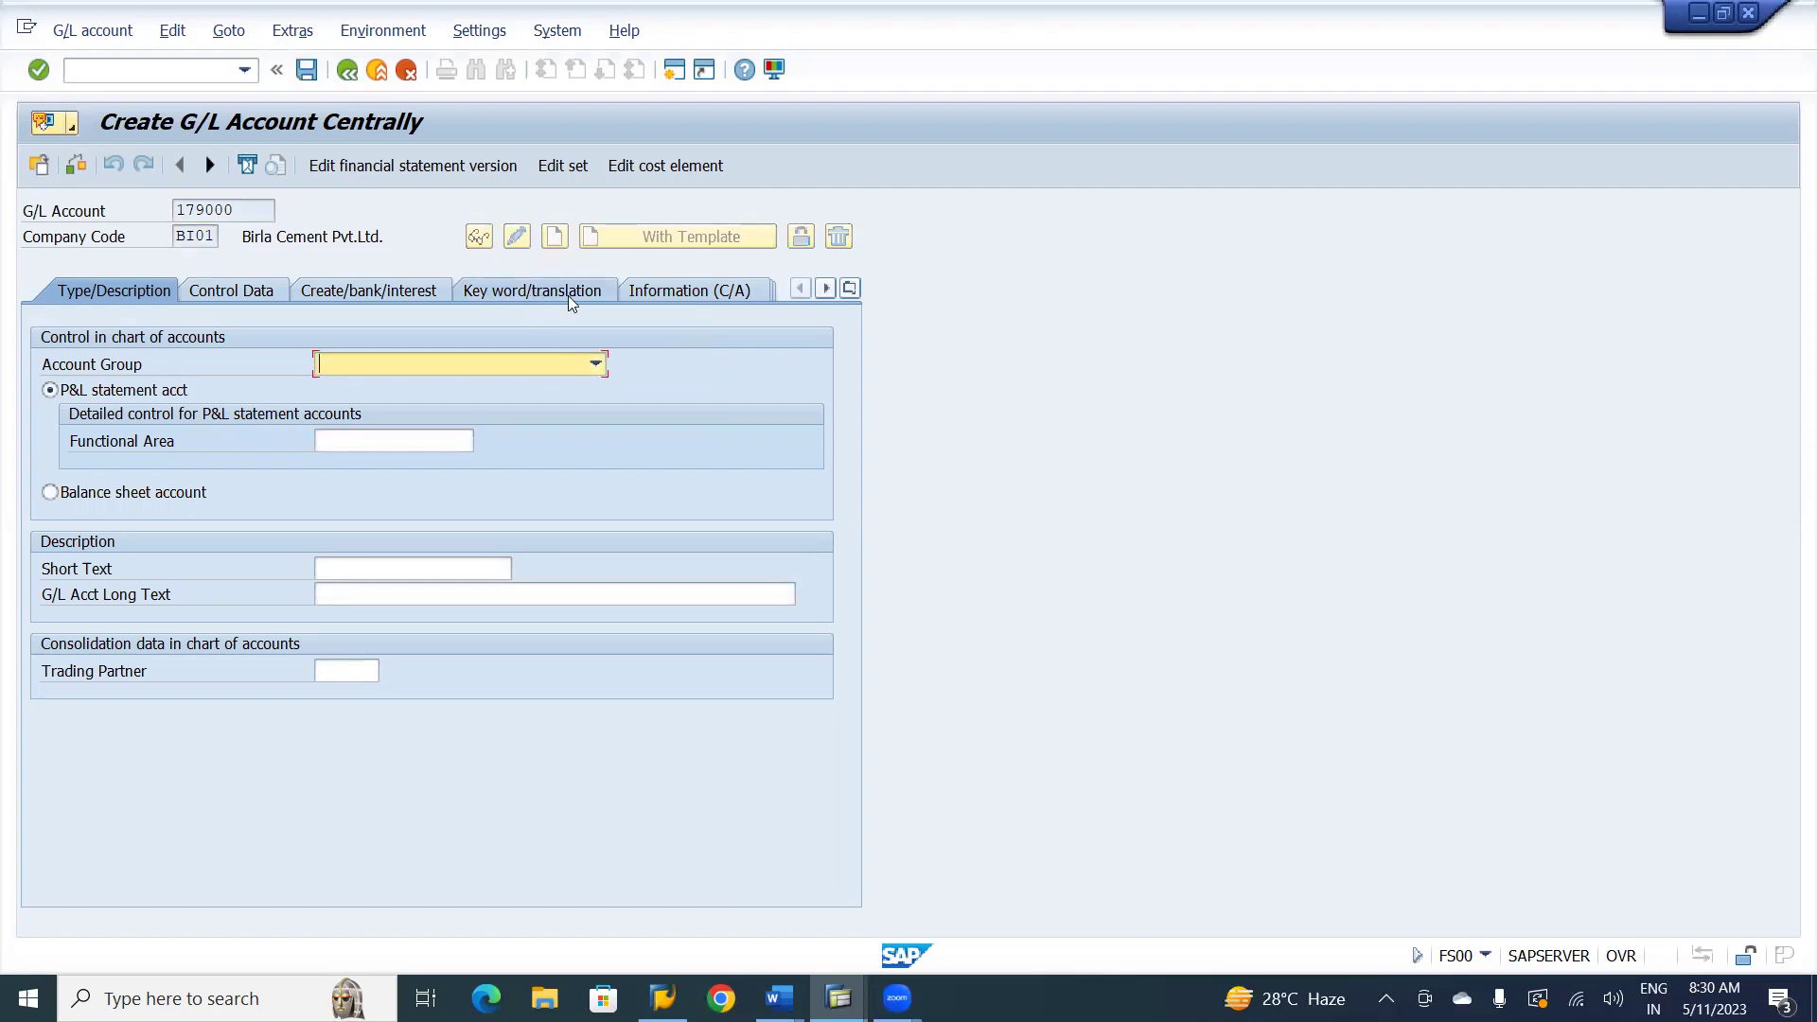
# - Assign the new account to the Current Liabilities account group and classify it as a balance sheet account
pyautogui.click(596, 365)
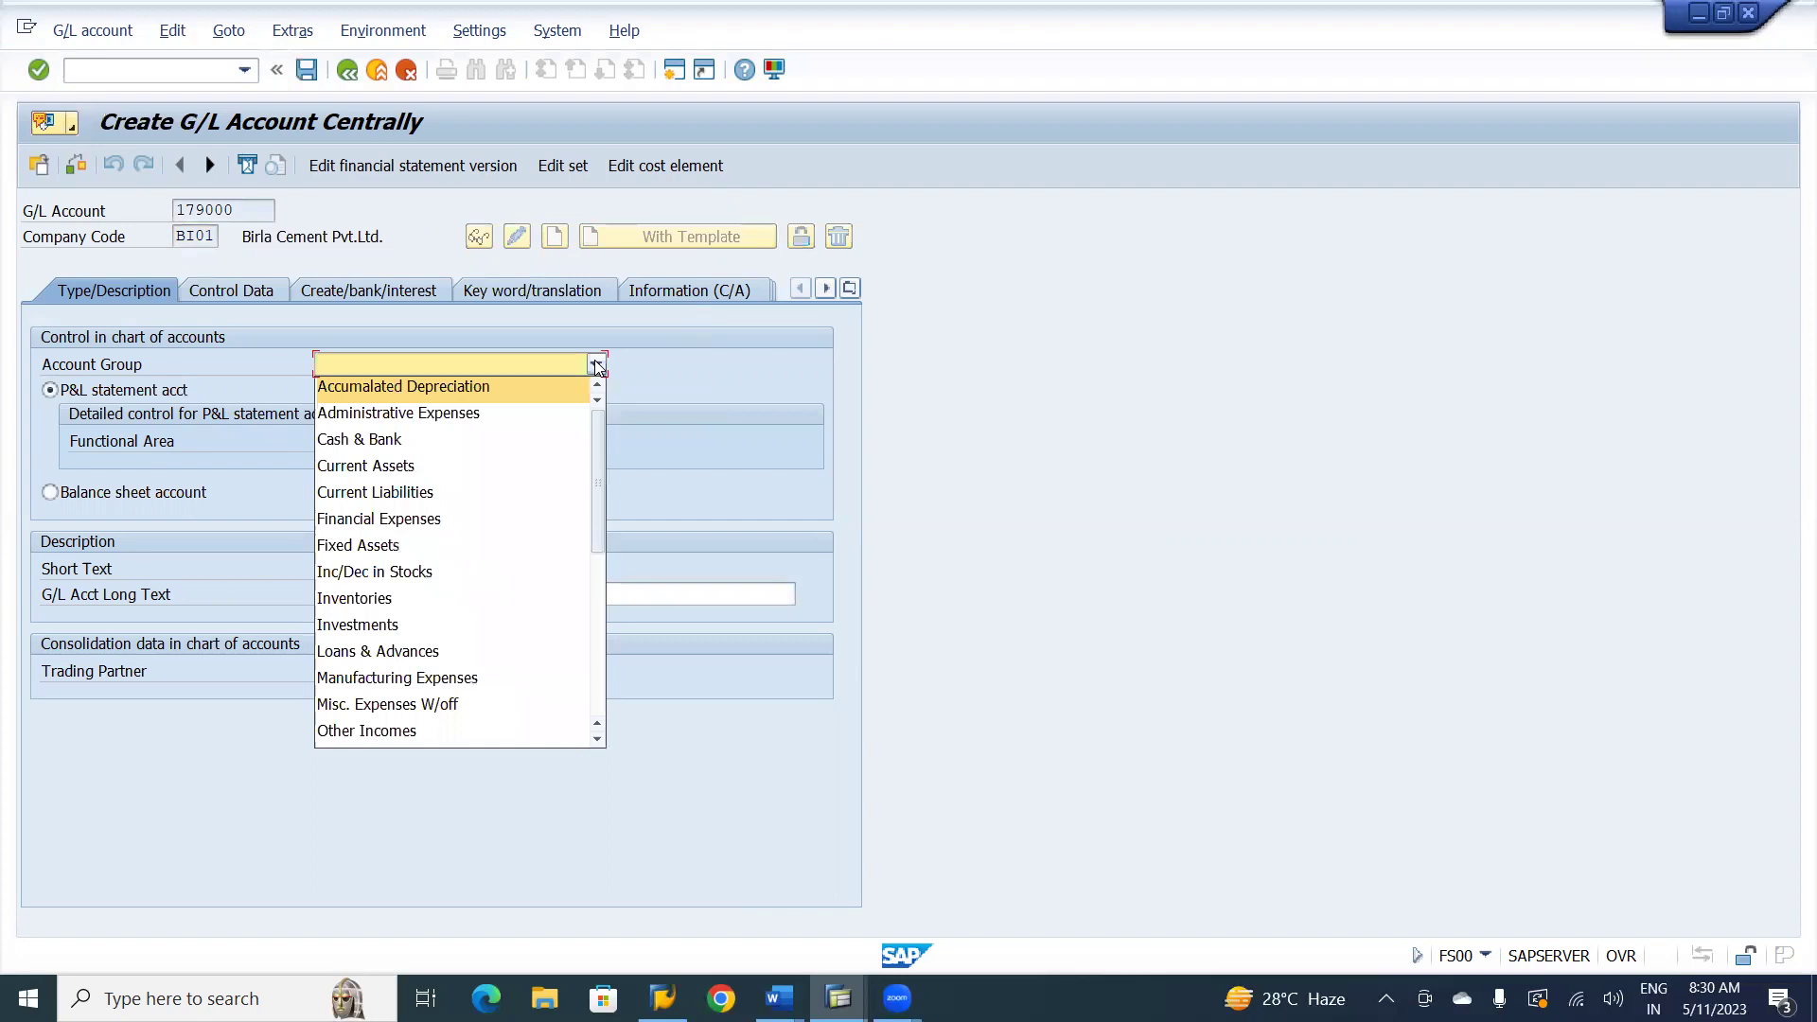
pyautogui.click(413, 494)
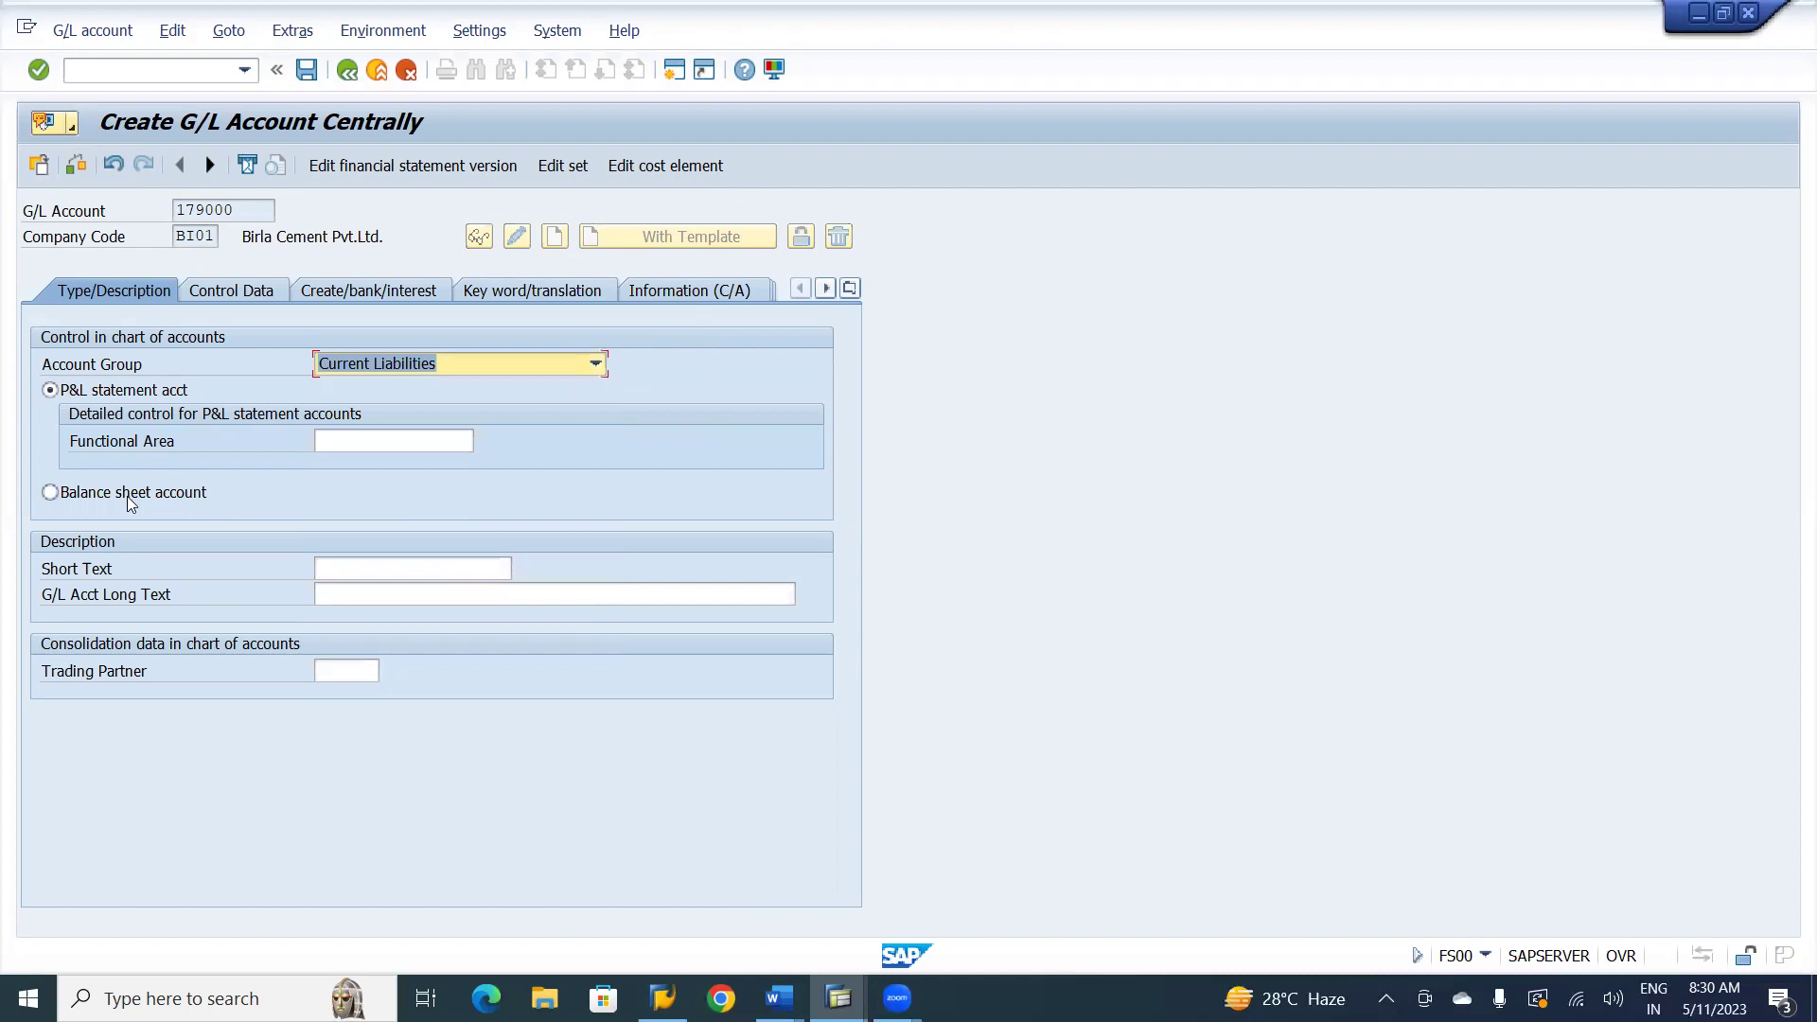
pyautogui.click(50, 494)
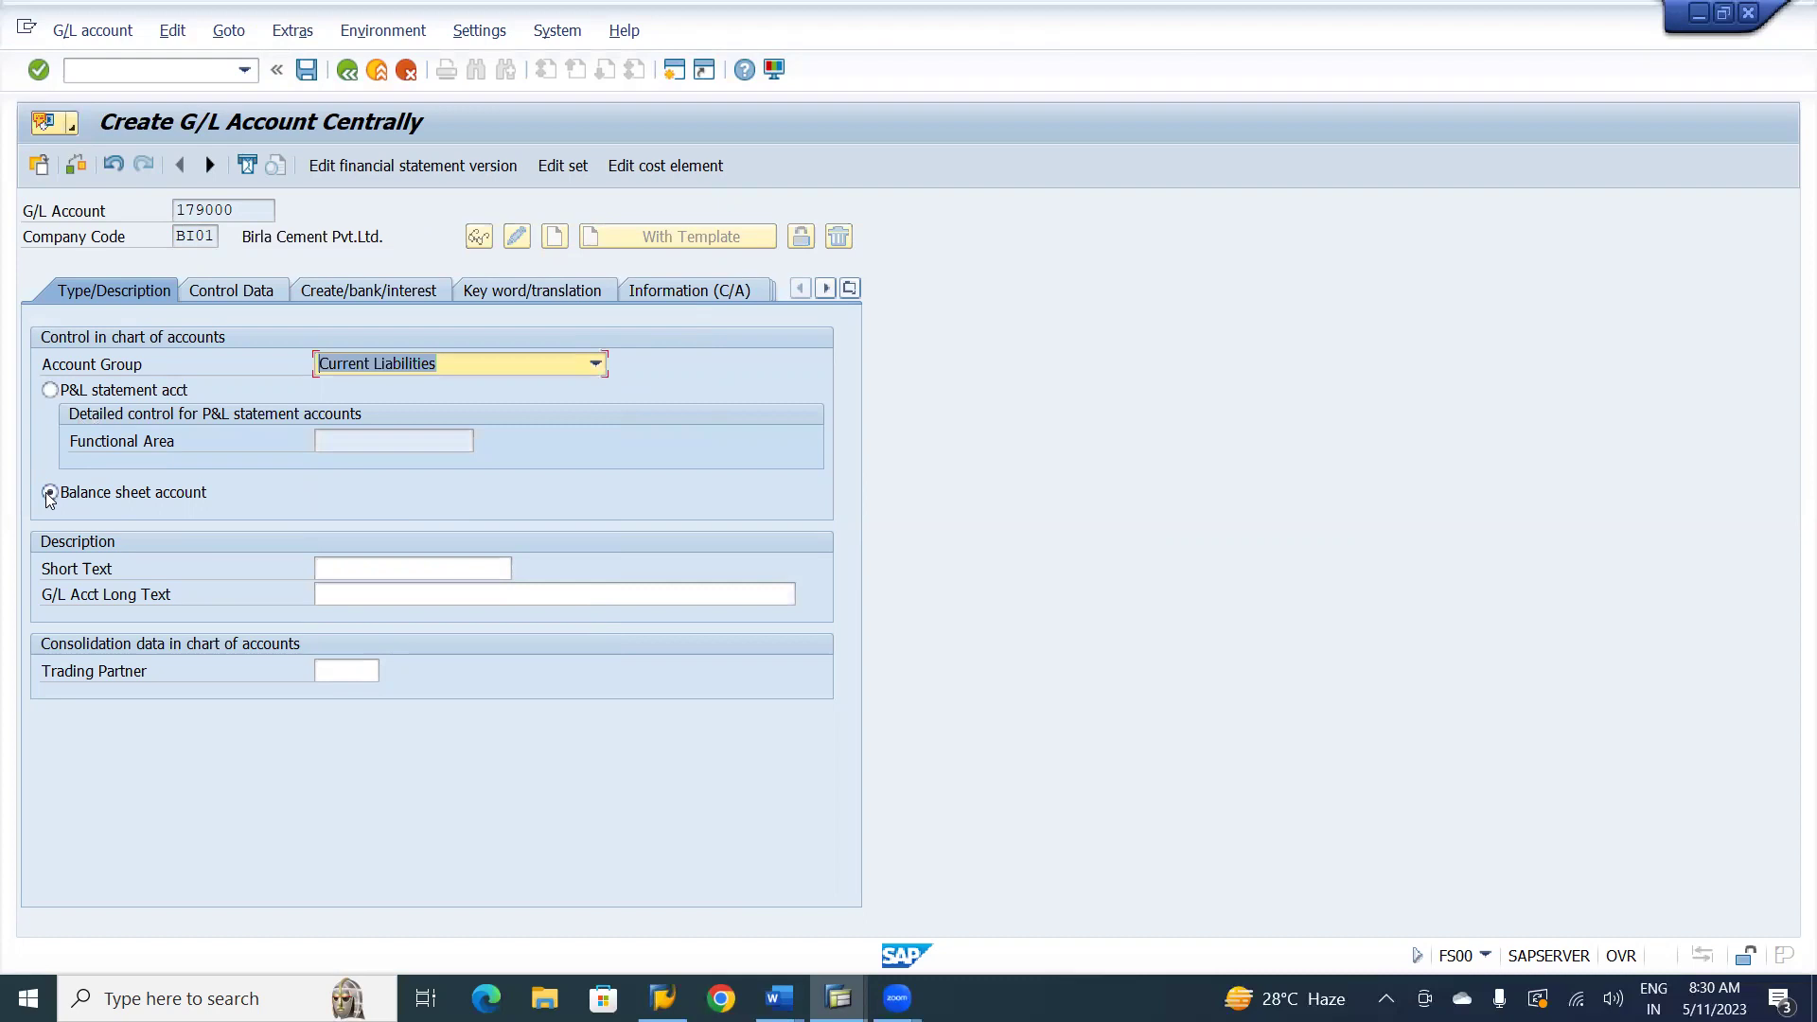
# - Enter the short text "Zero Bal Clearng A/C" and the long text "Zero Balance Clearing Account" for the account
pyautogui.click(385, 567)
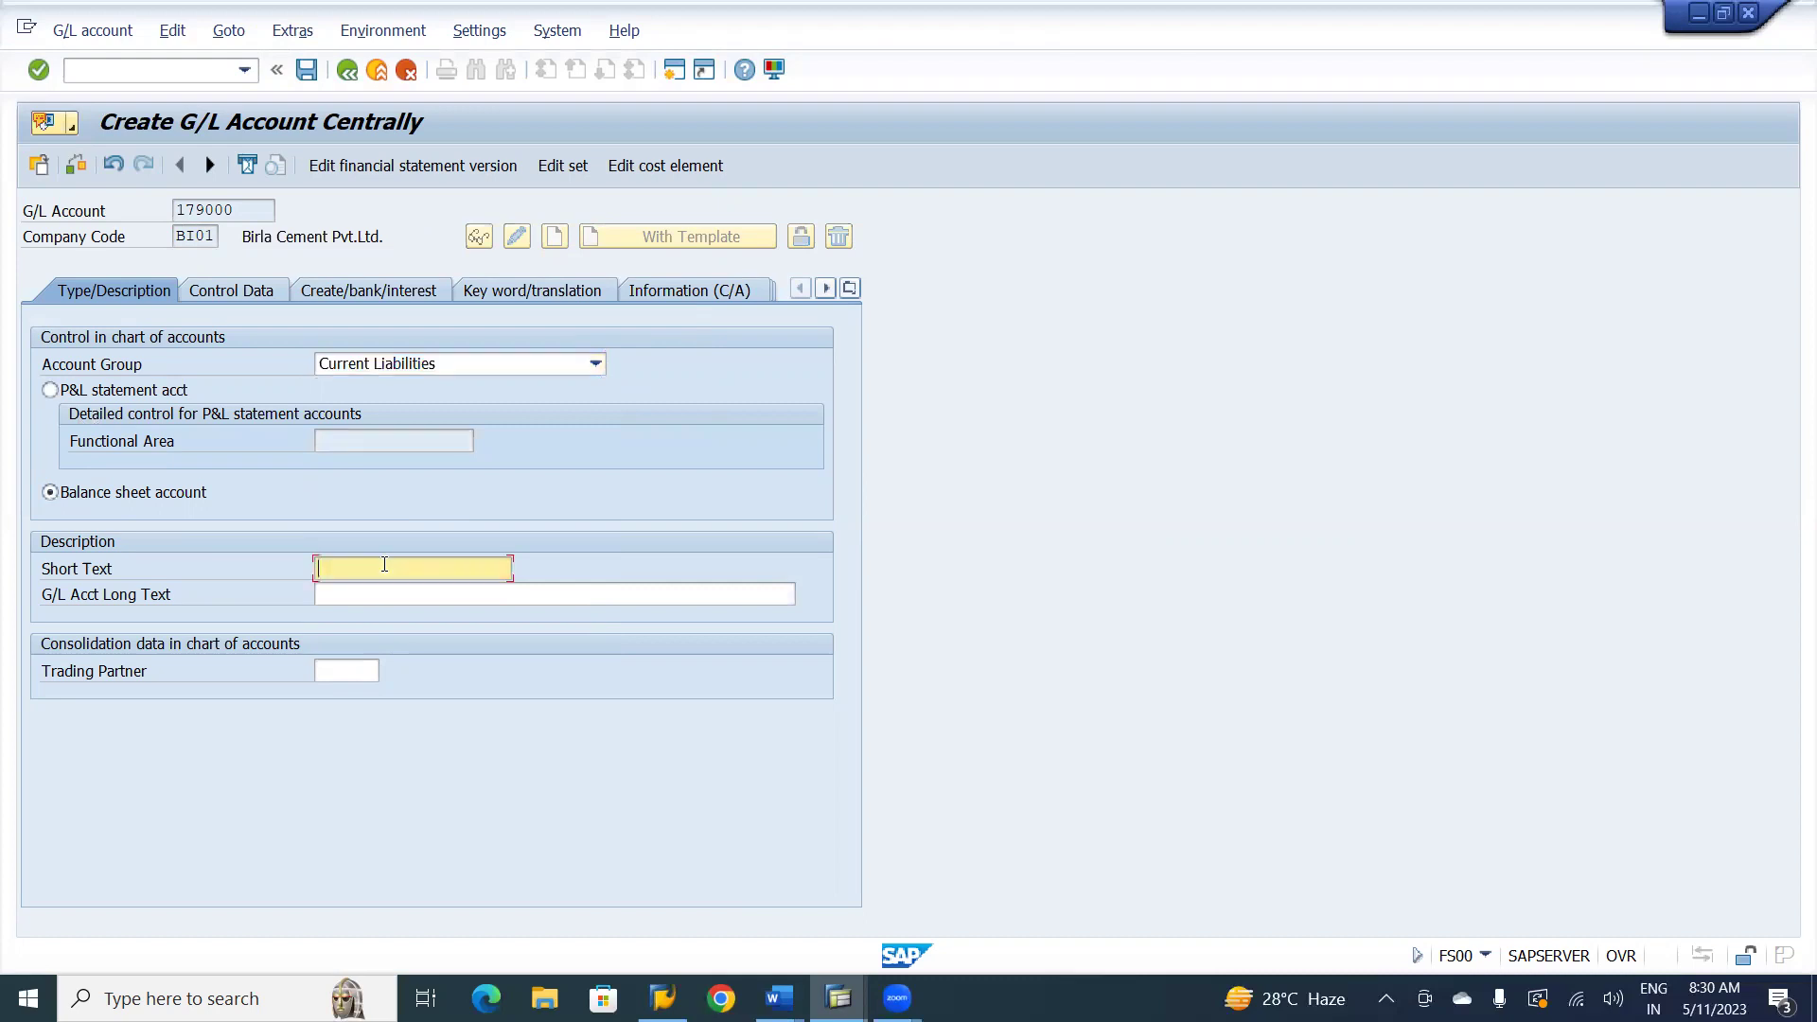
pyautogui.write('Zero ')
pyautogui.write('Balance')
pyautogui.press('BackSpace')
pyautogui.press('BackSpace')
pyautogui.press('BackSpace')
pyautogui.press('BackSpace')
pyautogui.press('BackSpace')
pyautogui.write('Clearing A/')
pyautogui.press('BackSpace')
pyautogui.press('BackSpace')
pyautogui.press('BackSpace')
pyautogui.write('NG')
pyautogui.press('BackSpace')
pyautogui.press('BackSpace')
pyautogui.write('ng A/C')
pyautogui.click(359, 594)
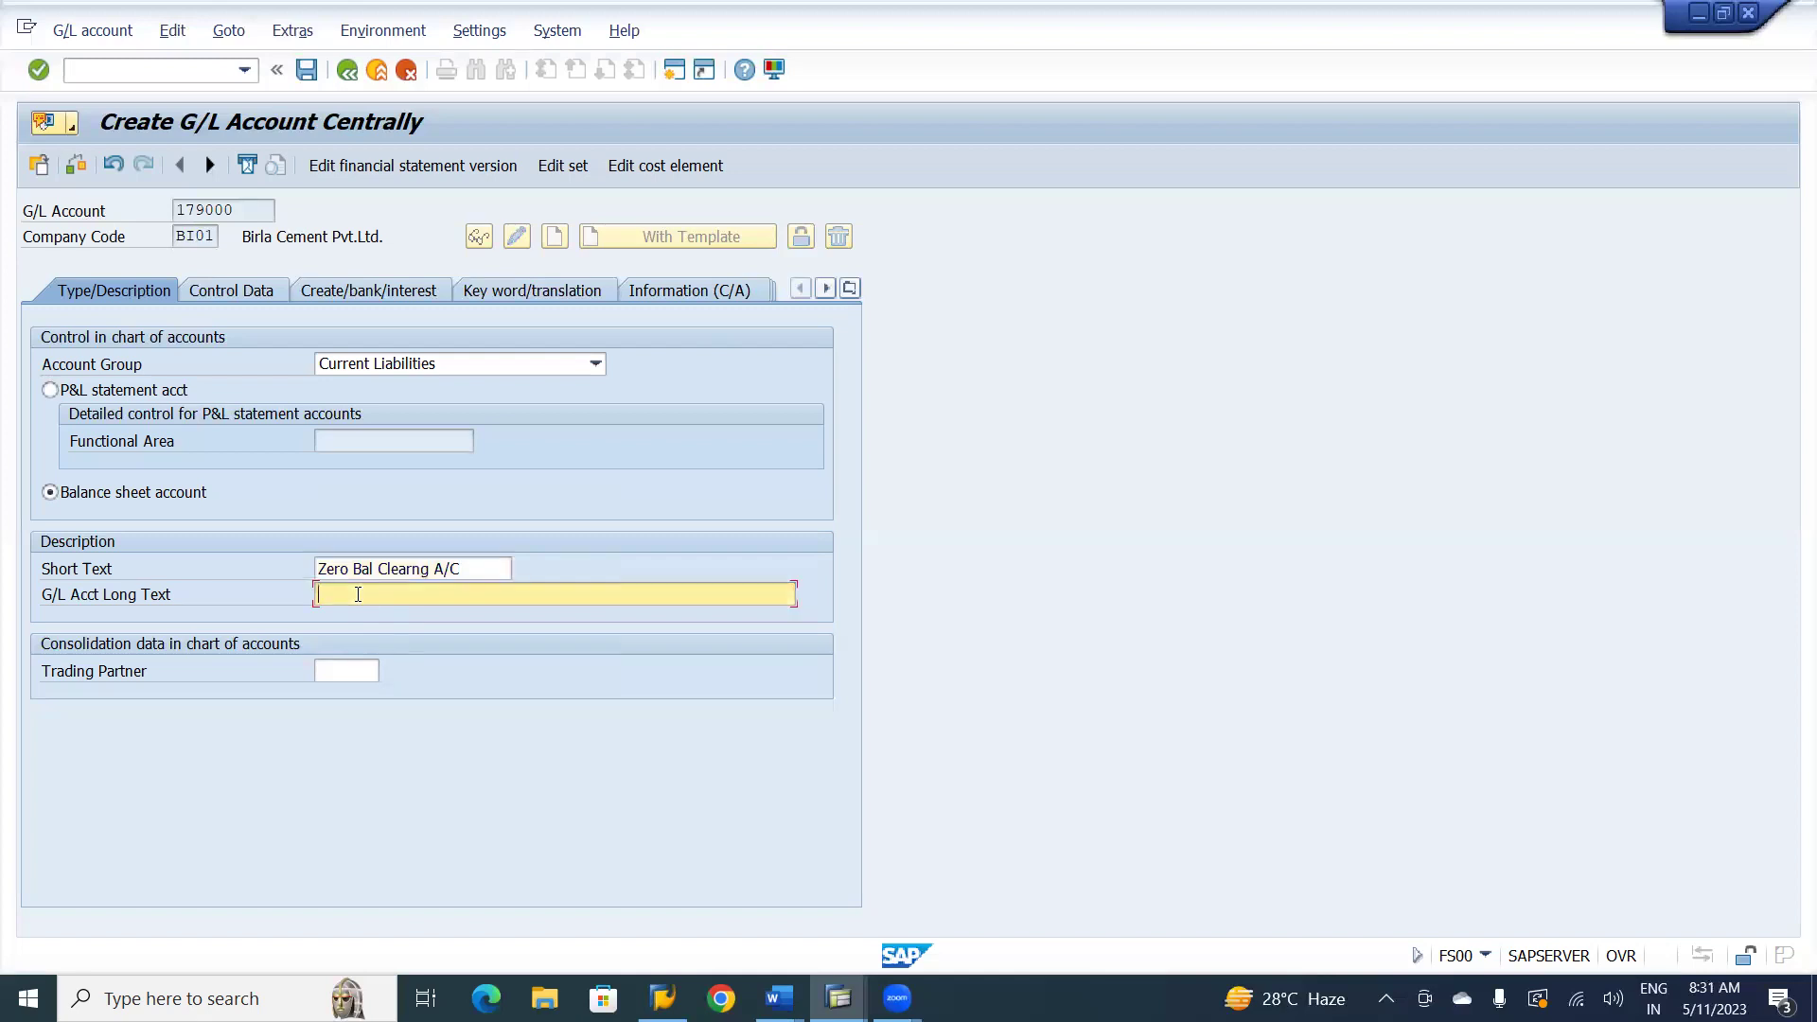
pyautogui.write('Zero Balance Clearing Account')
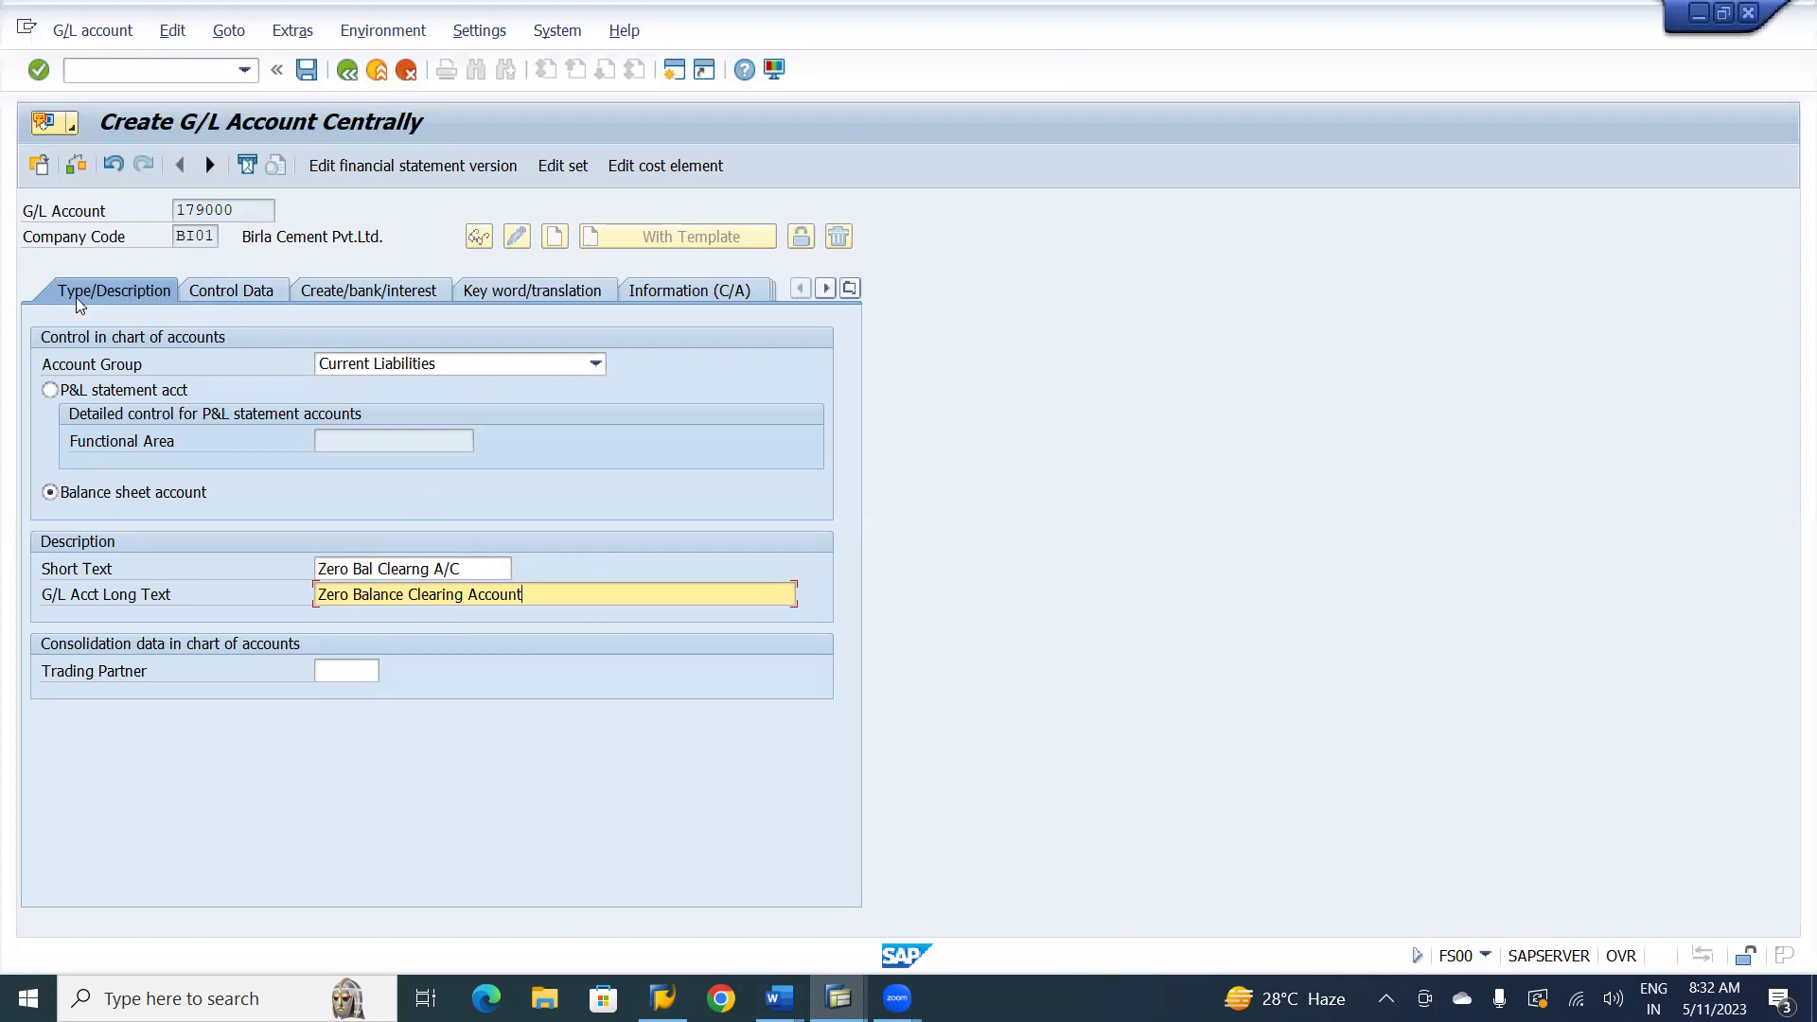
# - In the control data, enable only balances in local currency, open item management and line item display, with sort key 001 (Posting date)
pyautogui.click(254, 292)
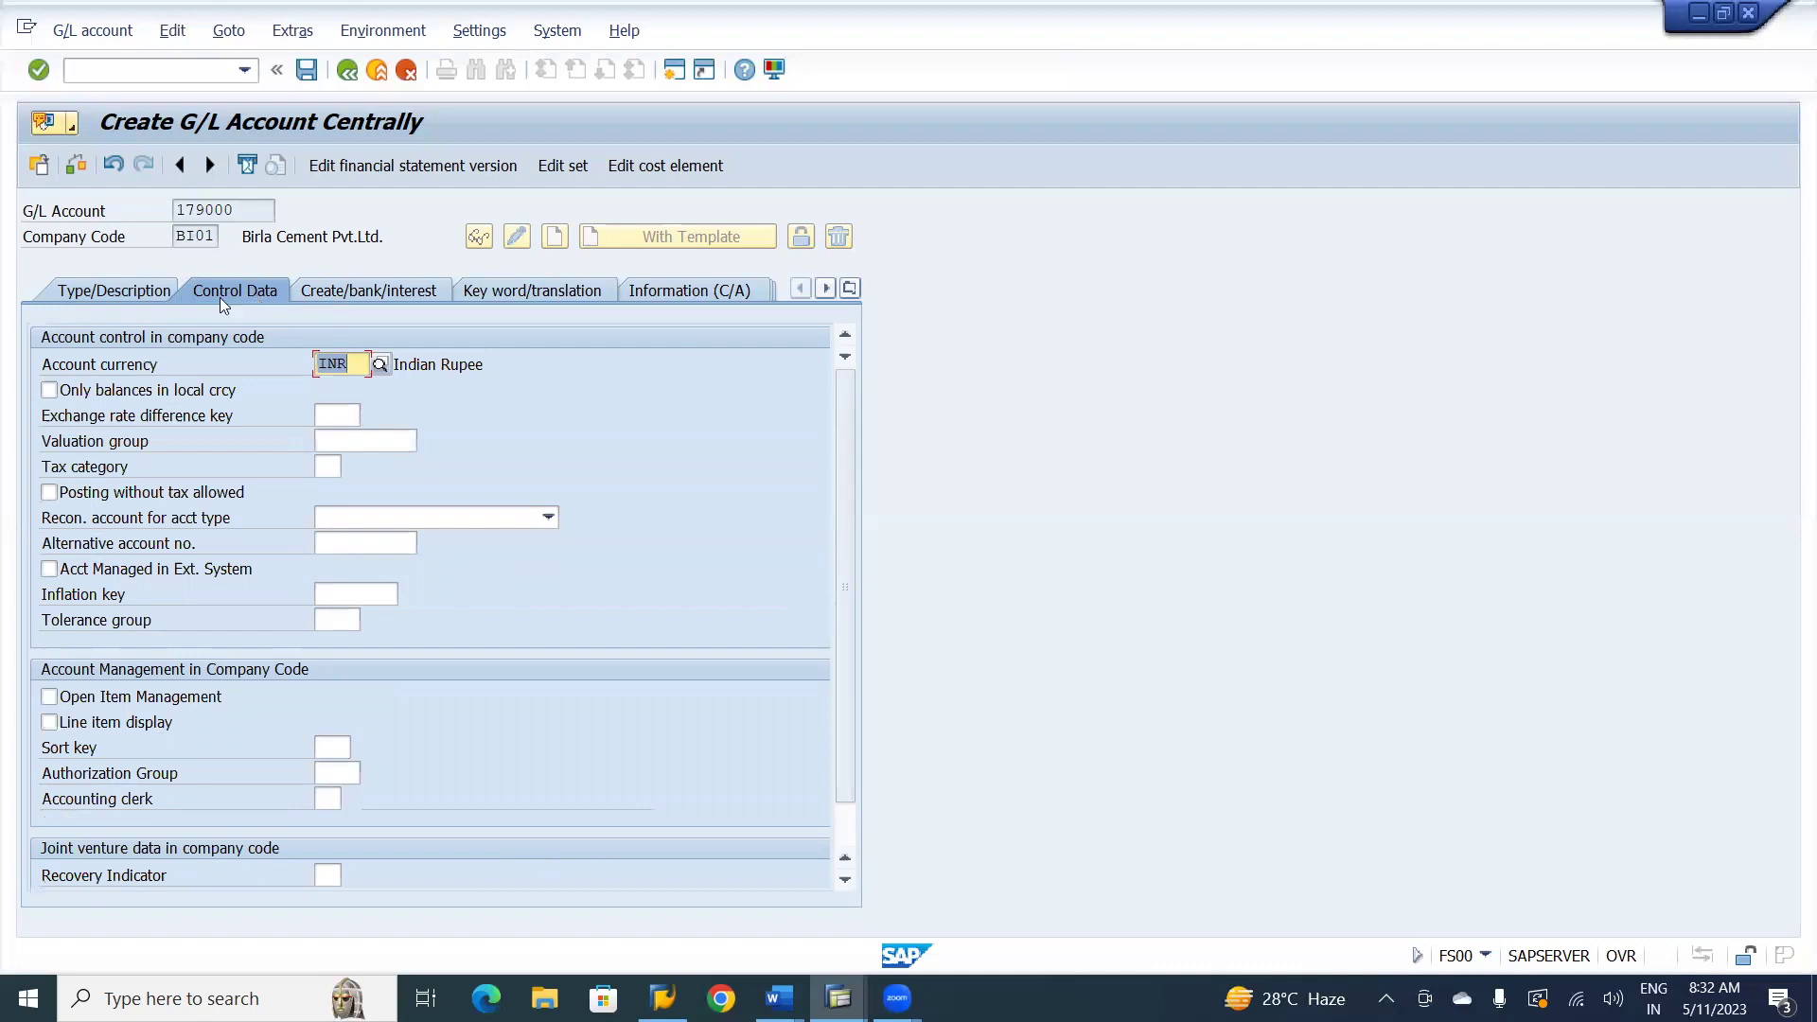
pyautogui.click(49, 392)
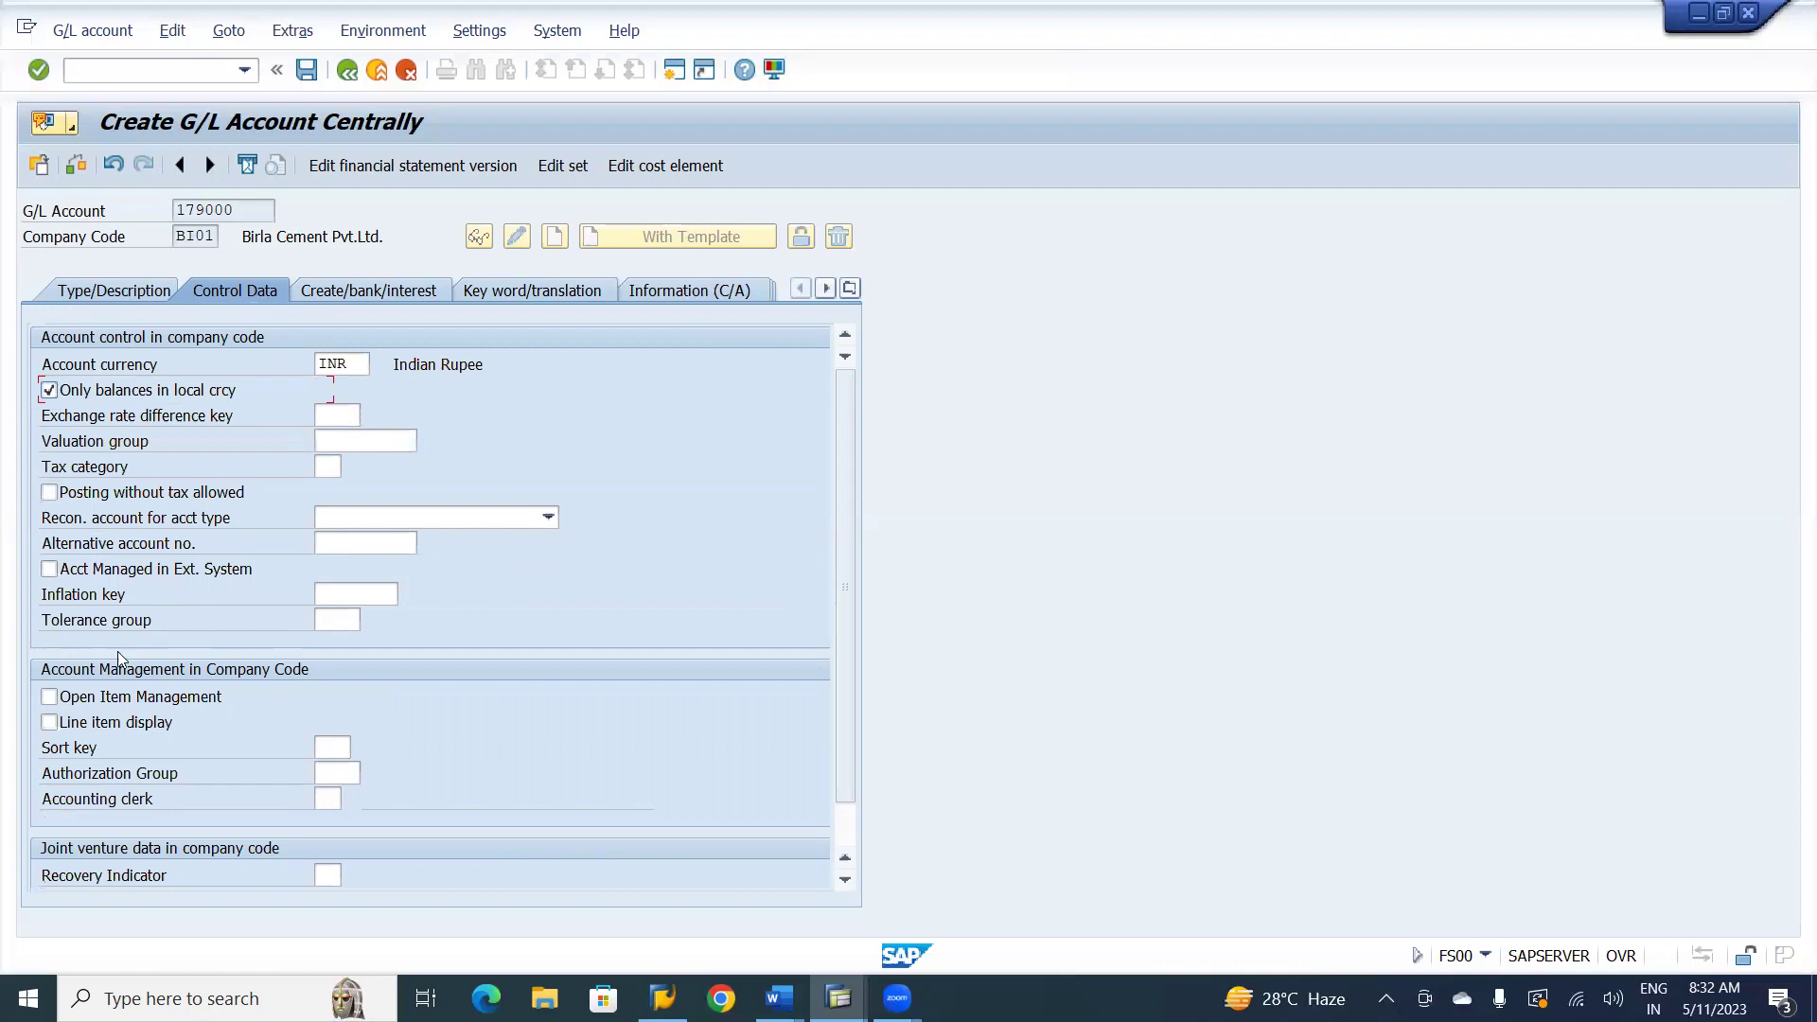
pyautogui.click(49, 696)
pyautogui.click(50, 723)
pyautogui.click(345, 746)
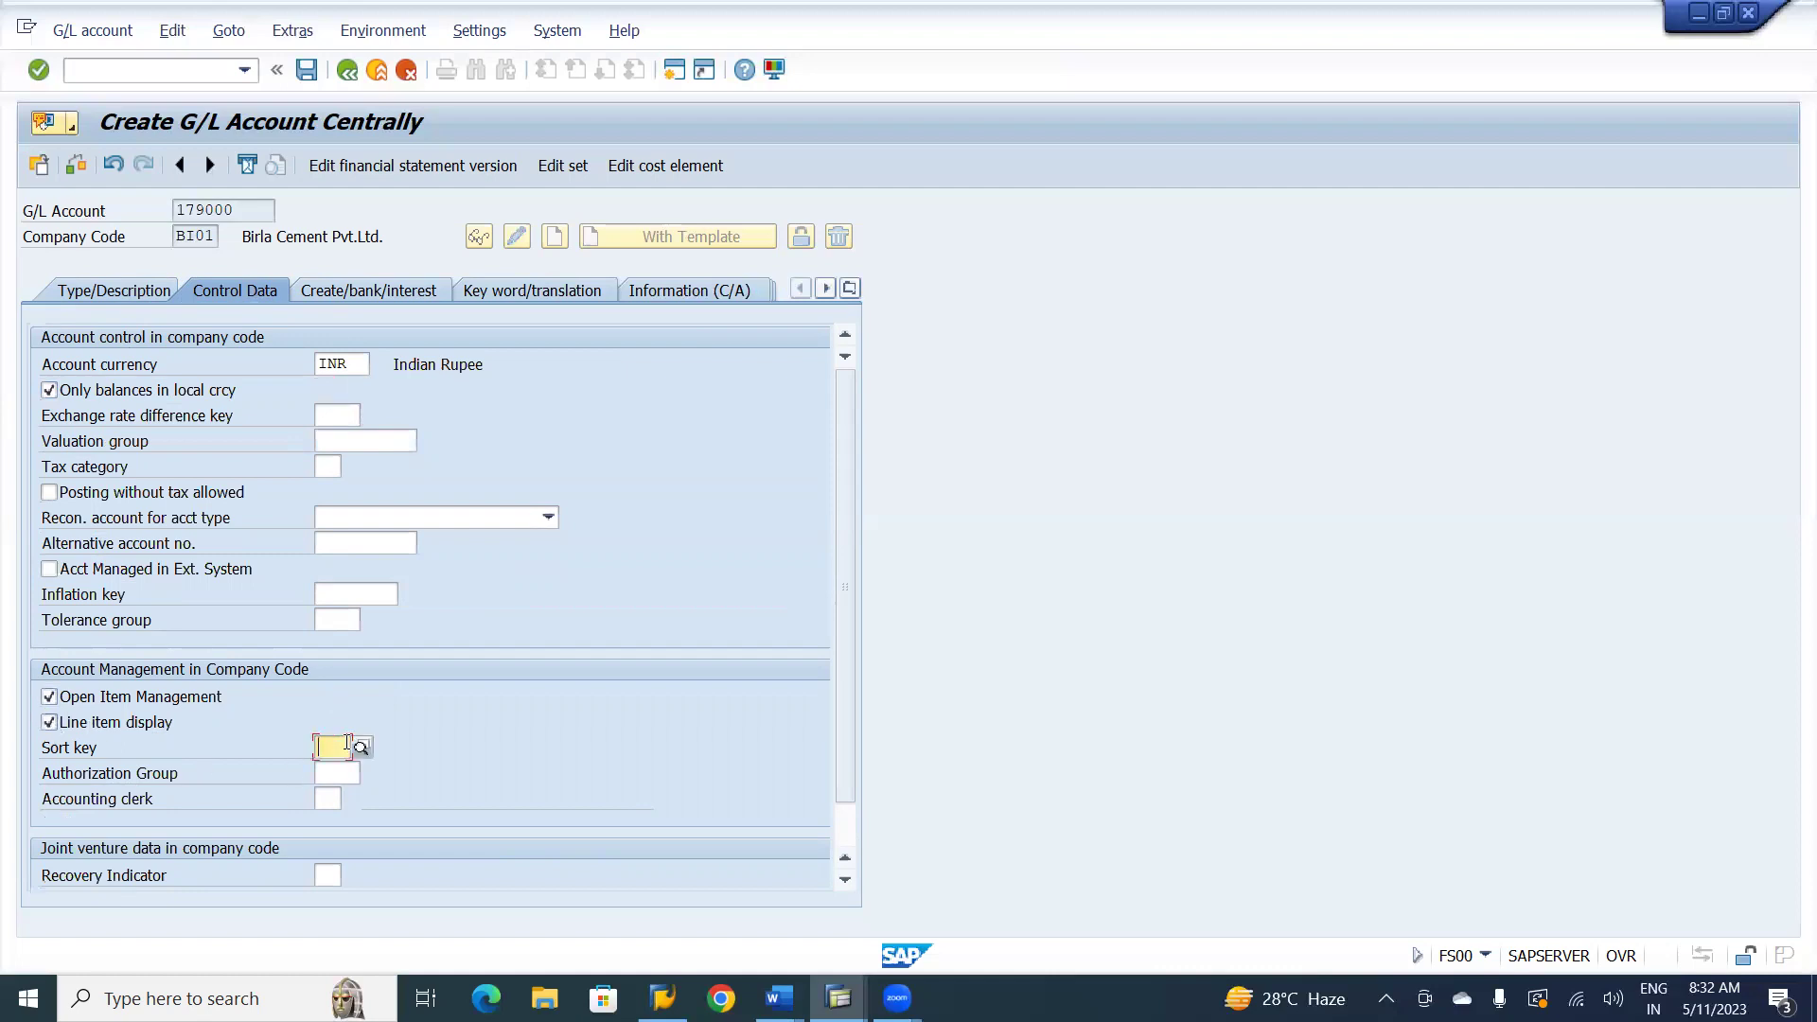
pyautogui.write('00')
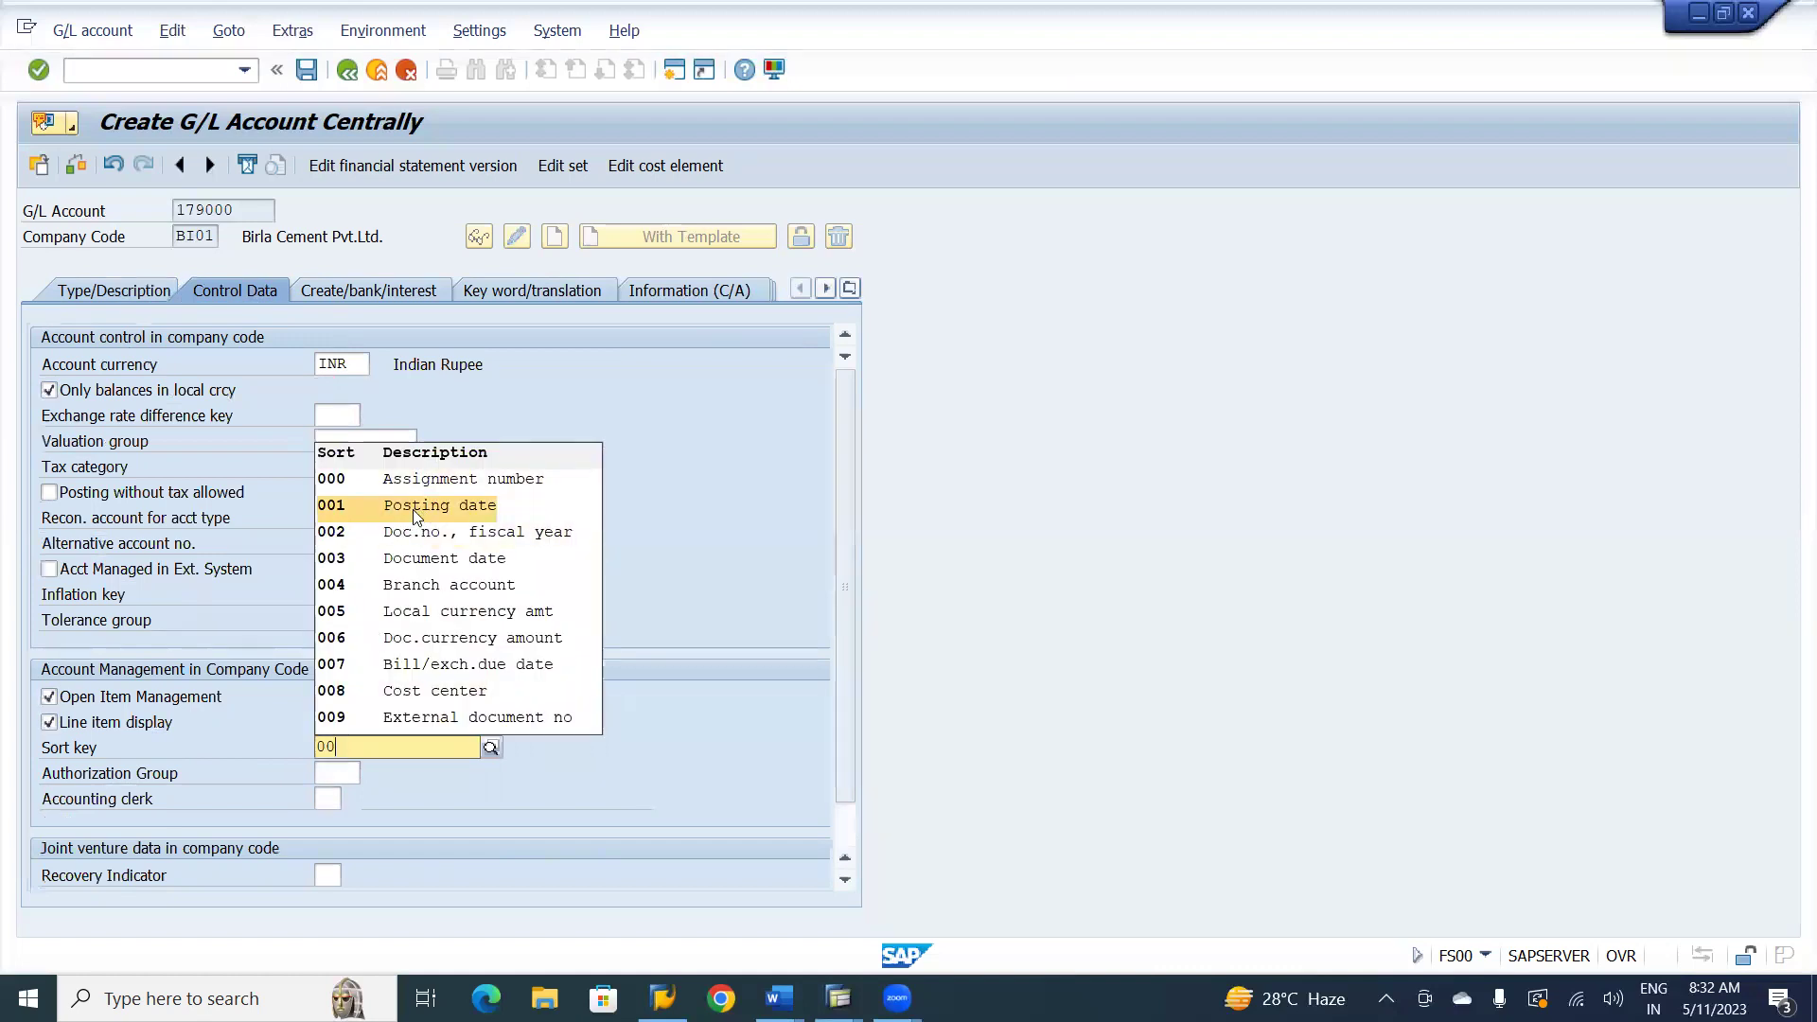
pyautogui.click(413, 509)
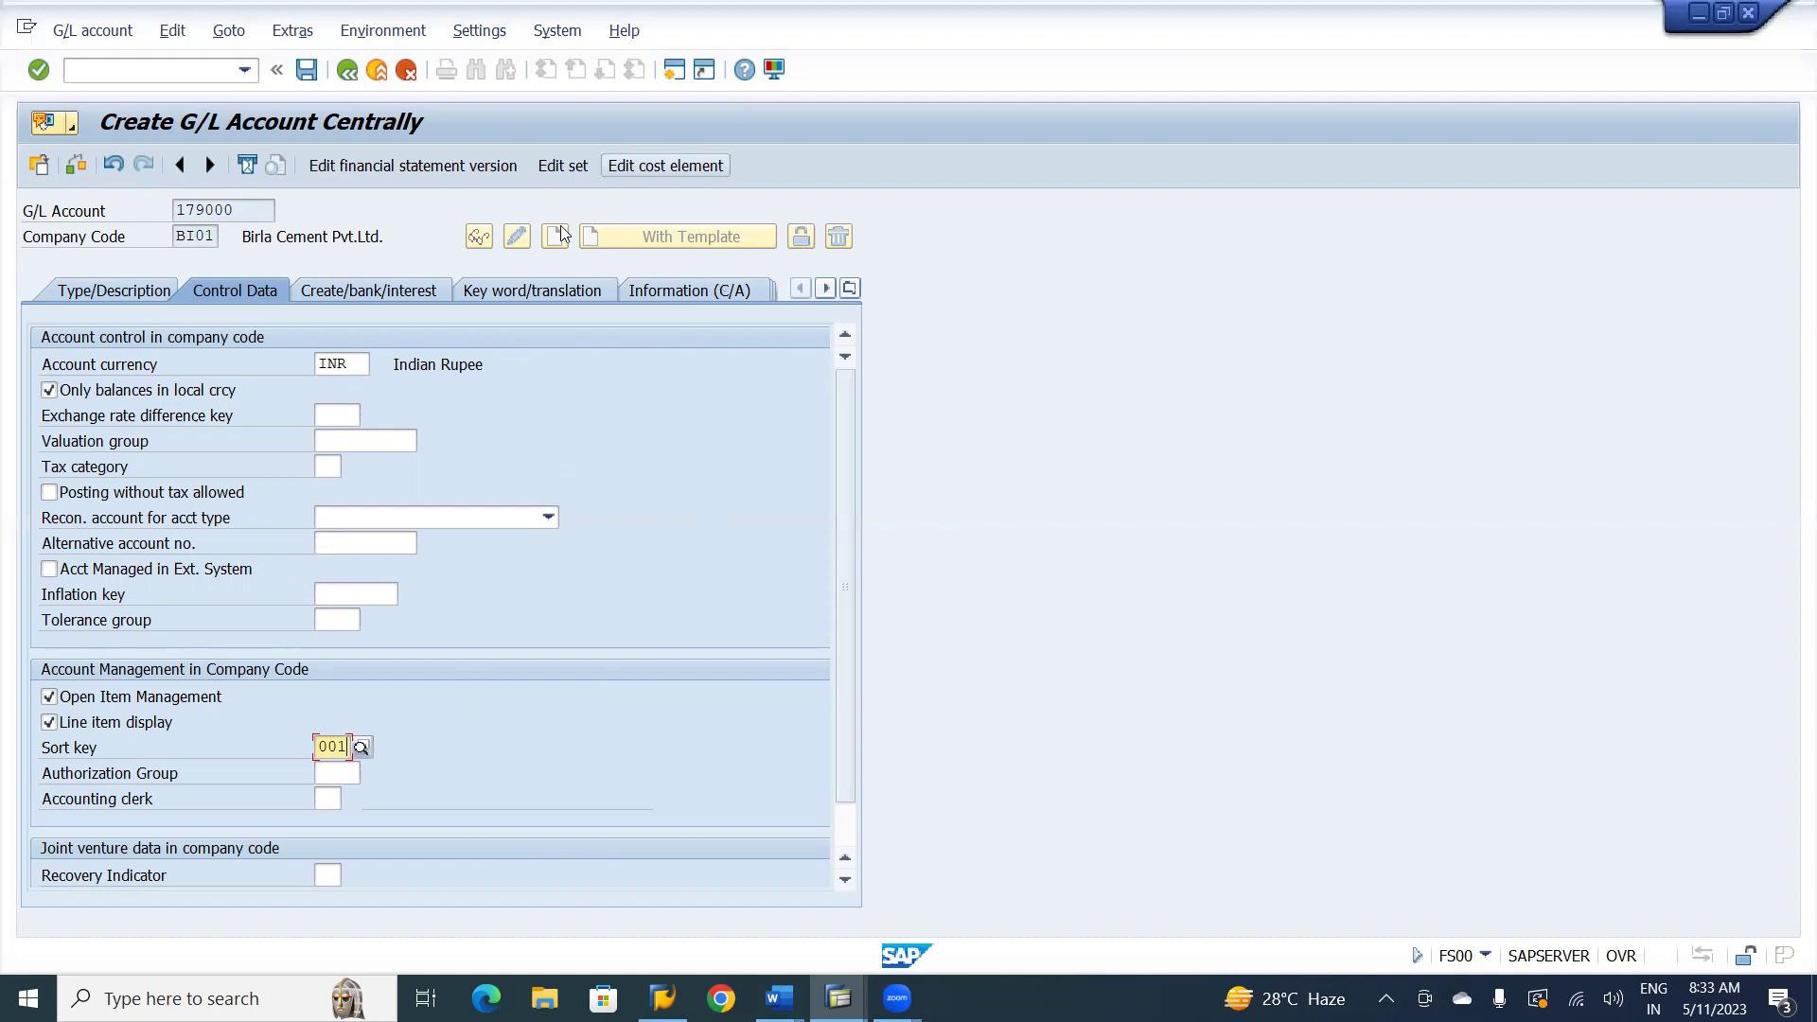
# - Set field status group B001, allow only automatic postings, and save the G/L account
pyautogui.click(419, 295)
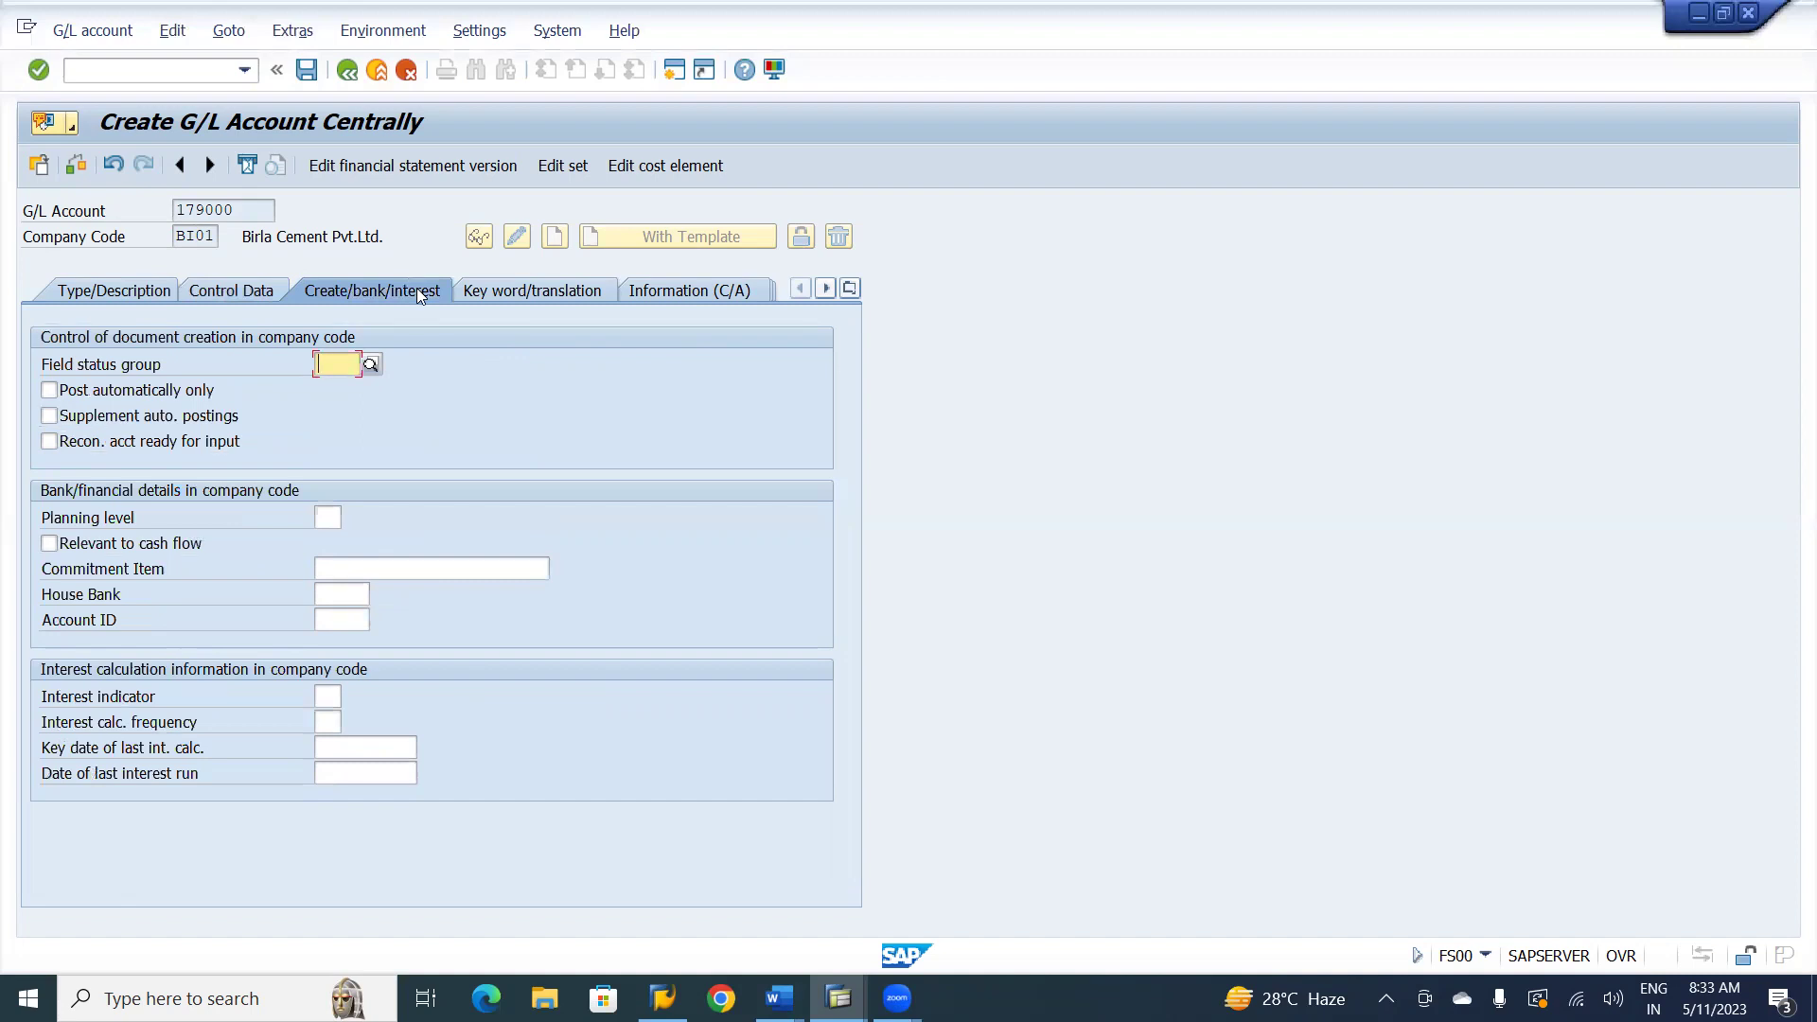
pyautogui.write('b')
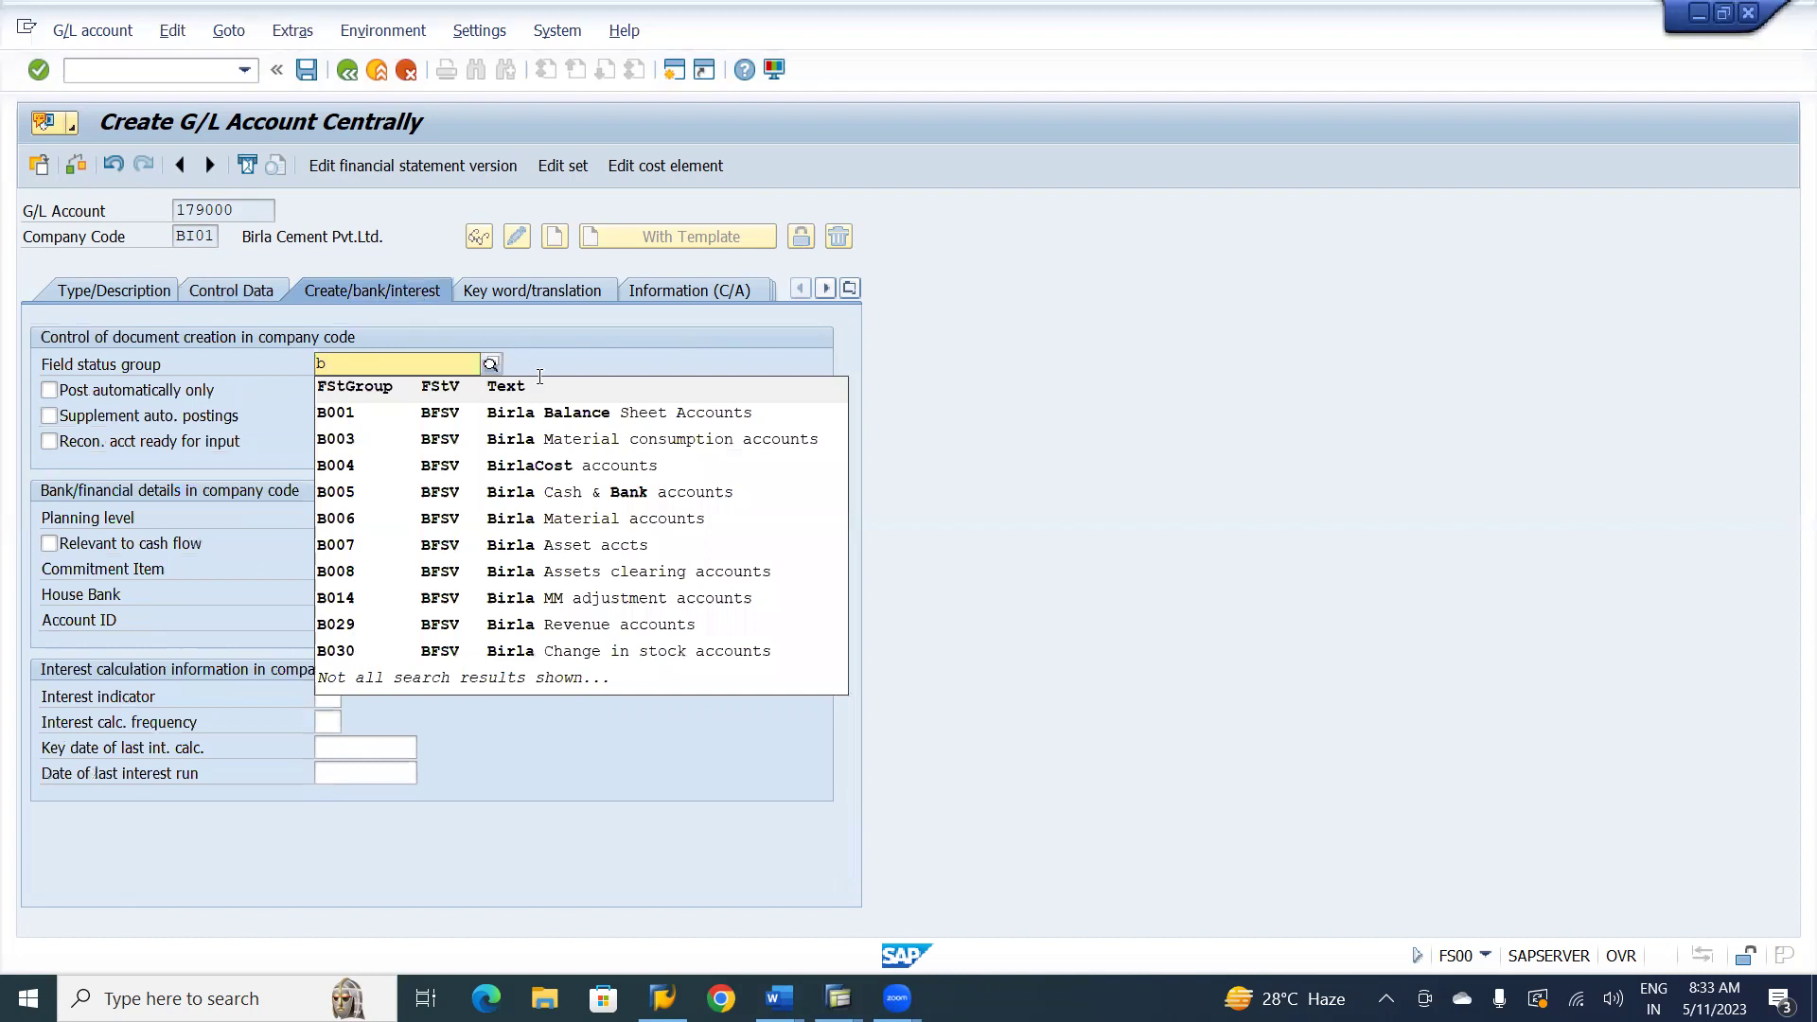
pyautogui.click(532, 422)
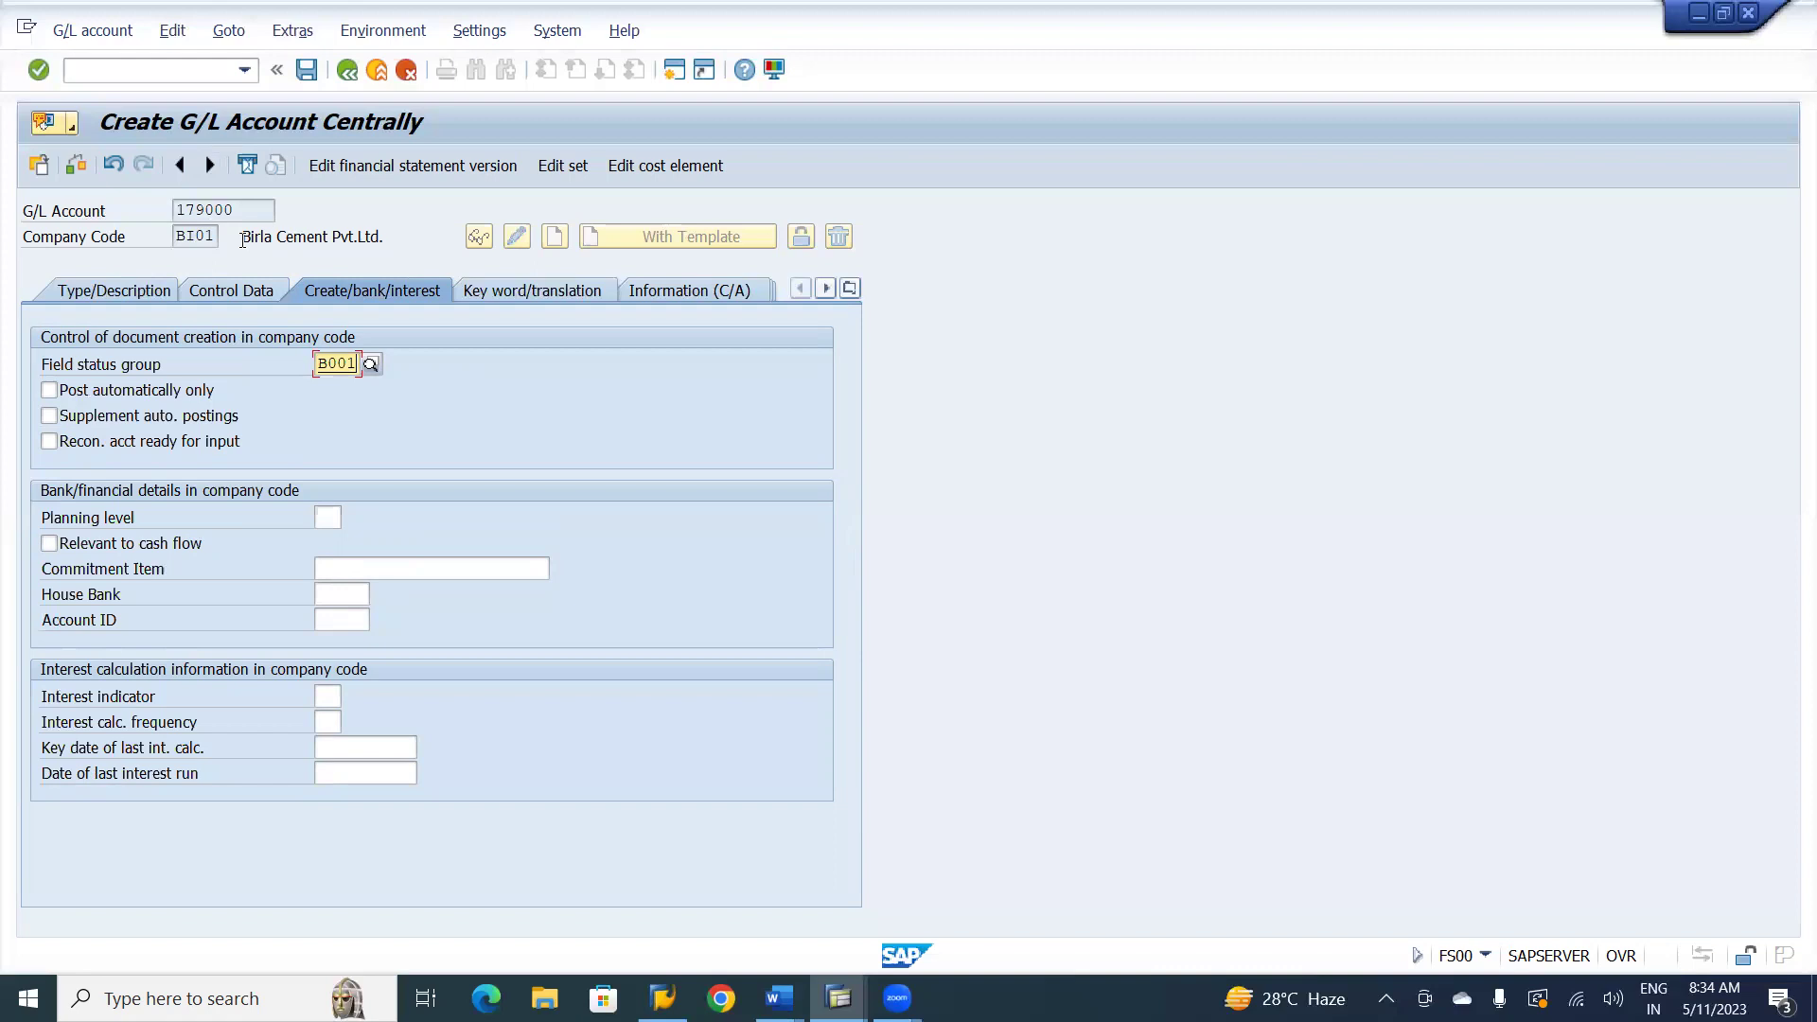
pyautogui.click(49, 390)
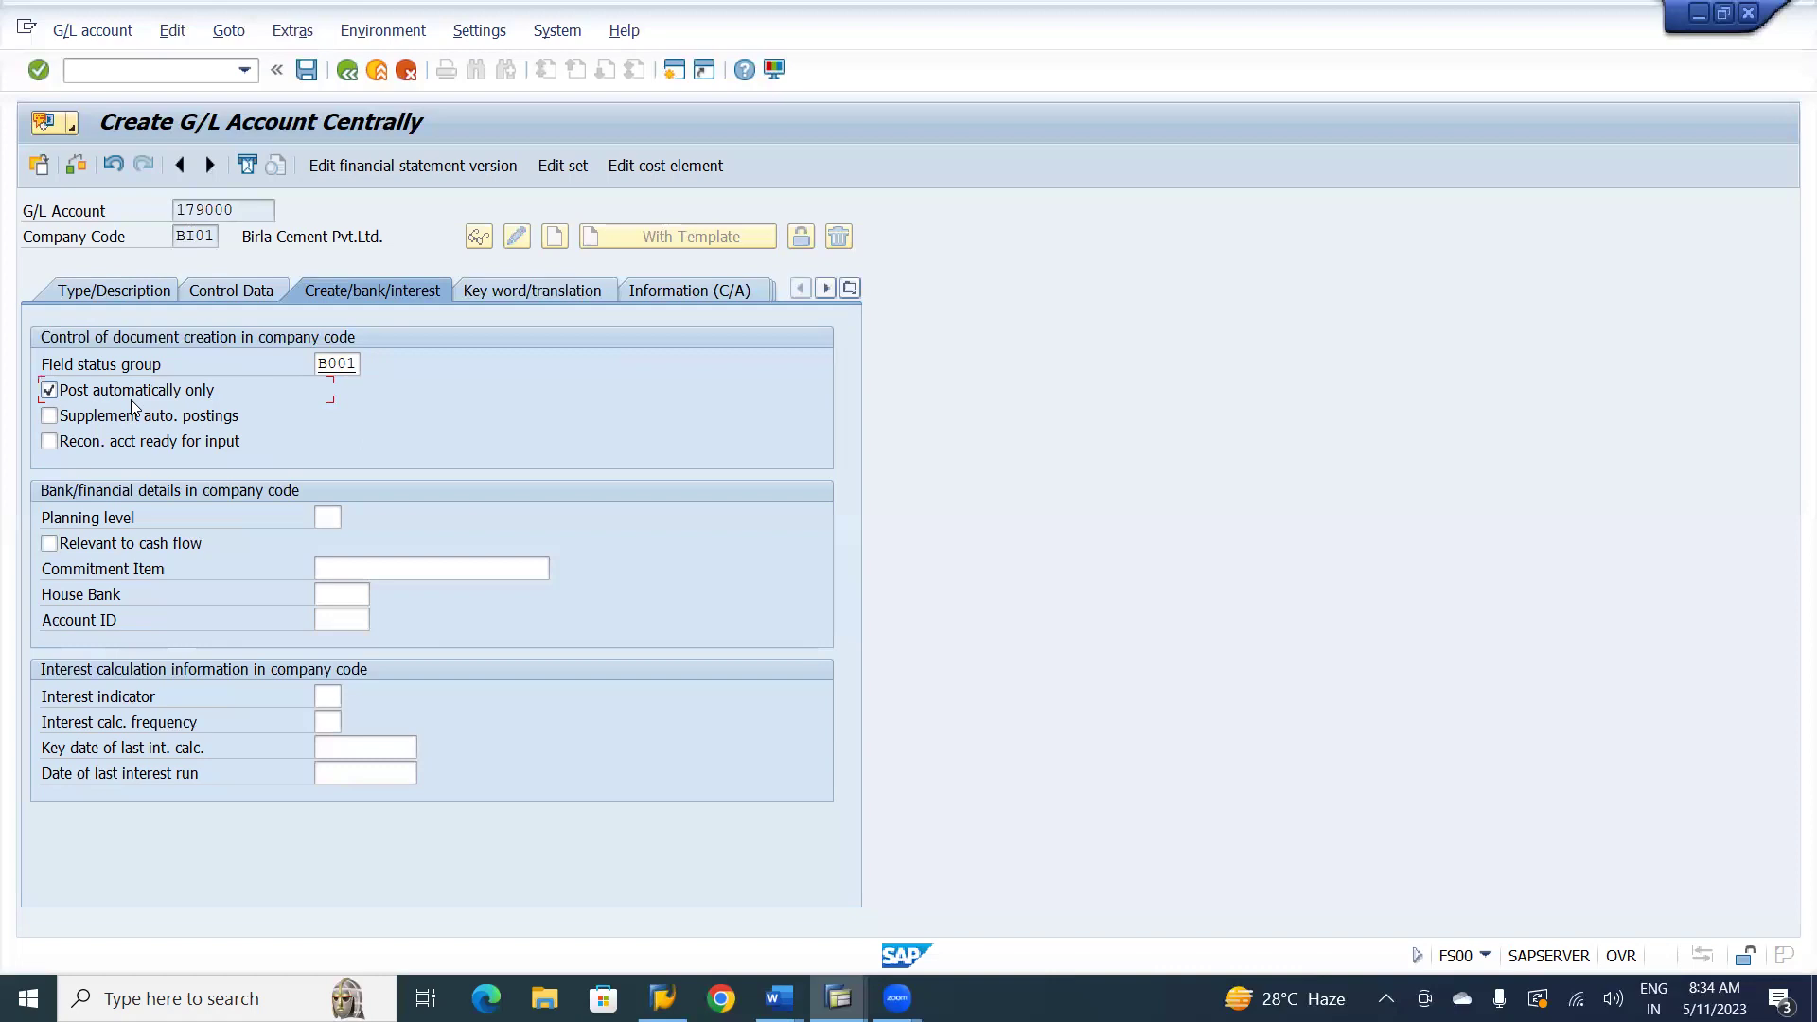
pyautogui.click(307, 71)
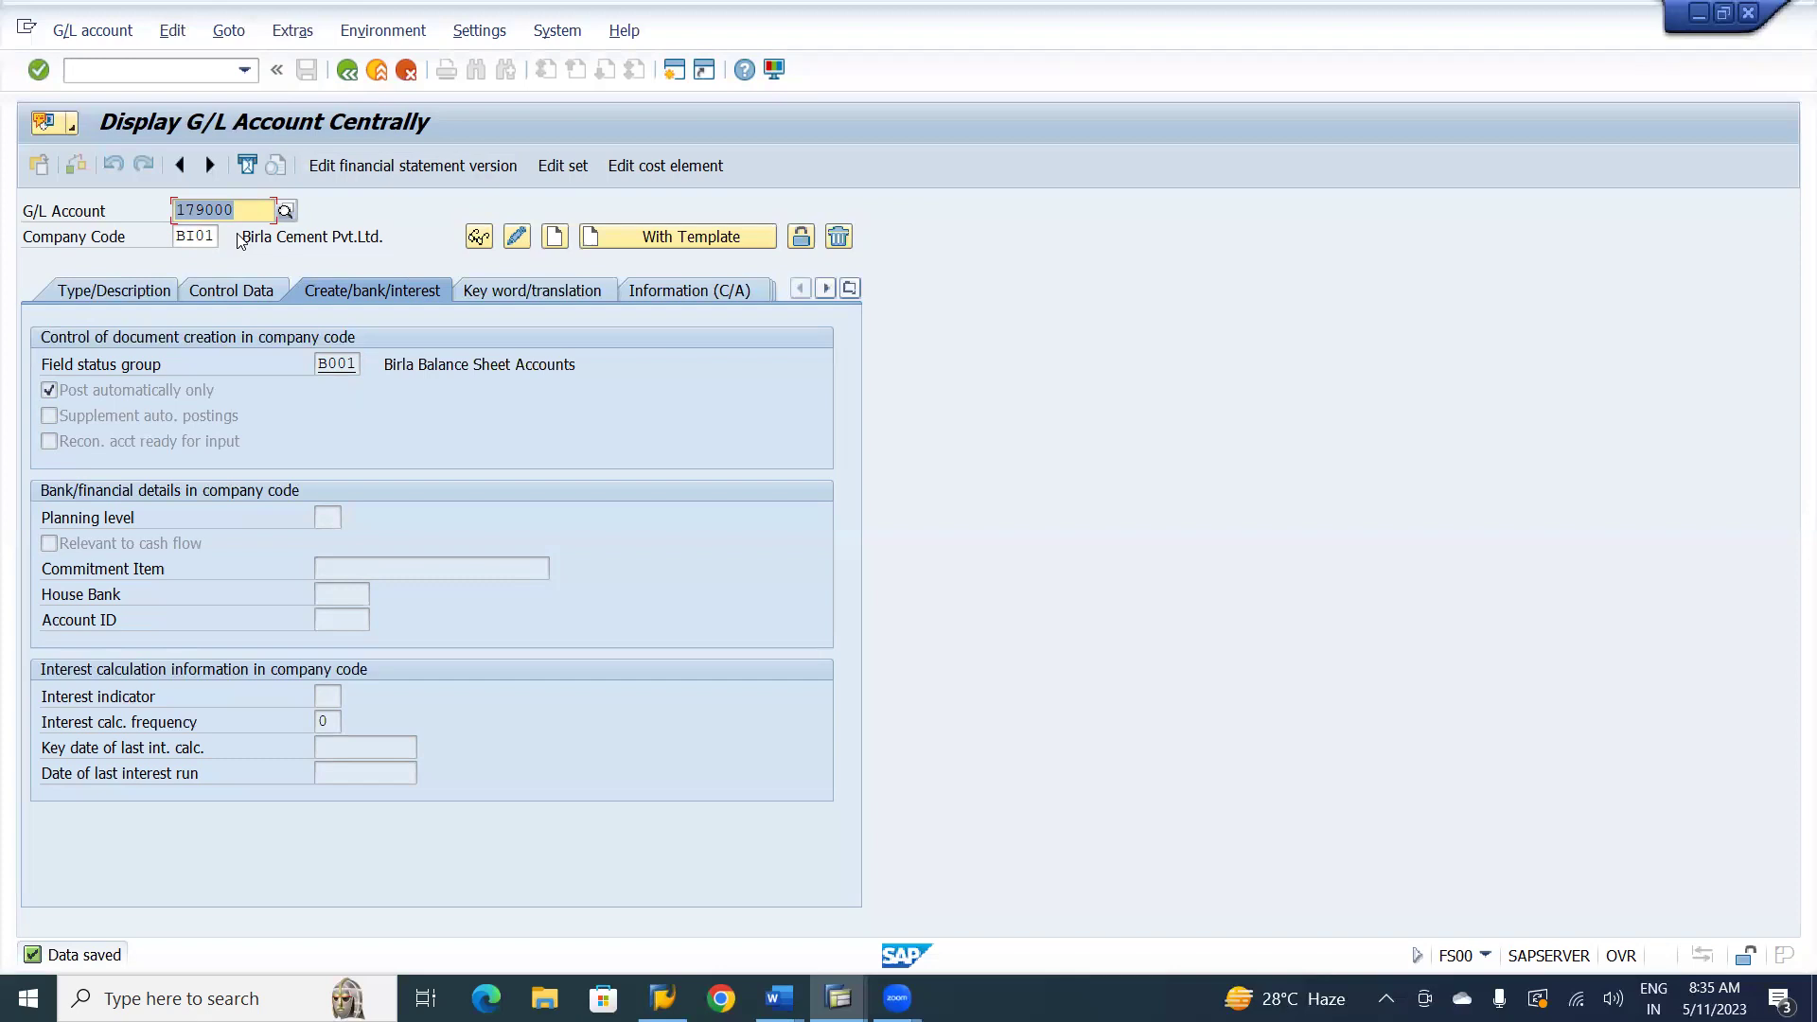
# - Copy the G/L account number 179000 and change the company code to BI02
pyautogui.moveTo(240, 211); pyautogui.dragTo(165, 208)
pyautogui.hotkey('ctrl', 'c')
pyautogui.press('Left')
pyautogui.click(205, 235)
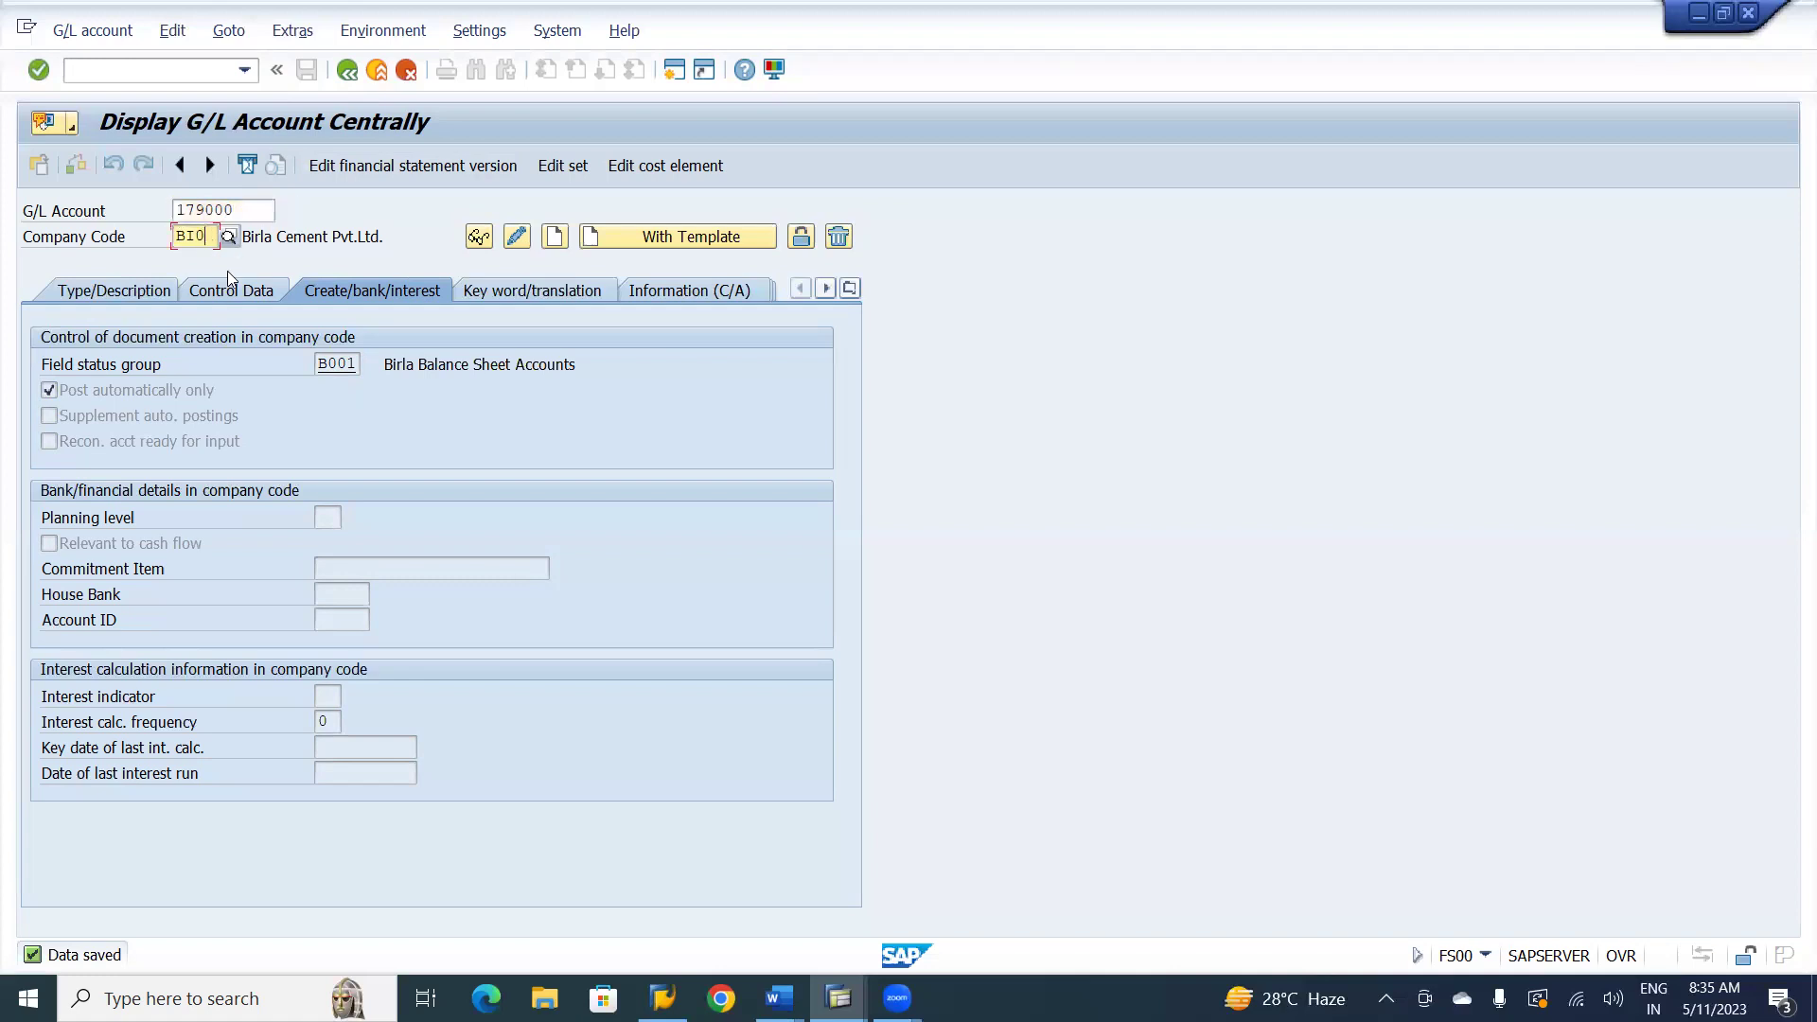
pyautogui.write('2')
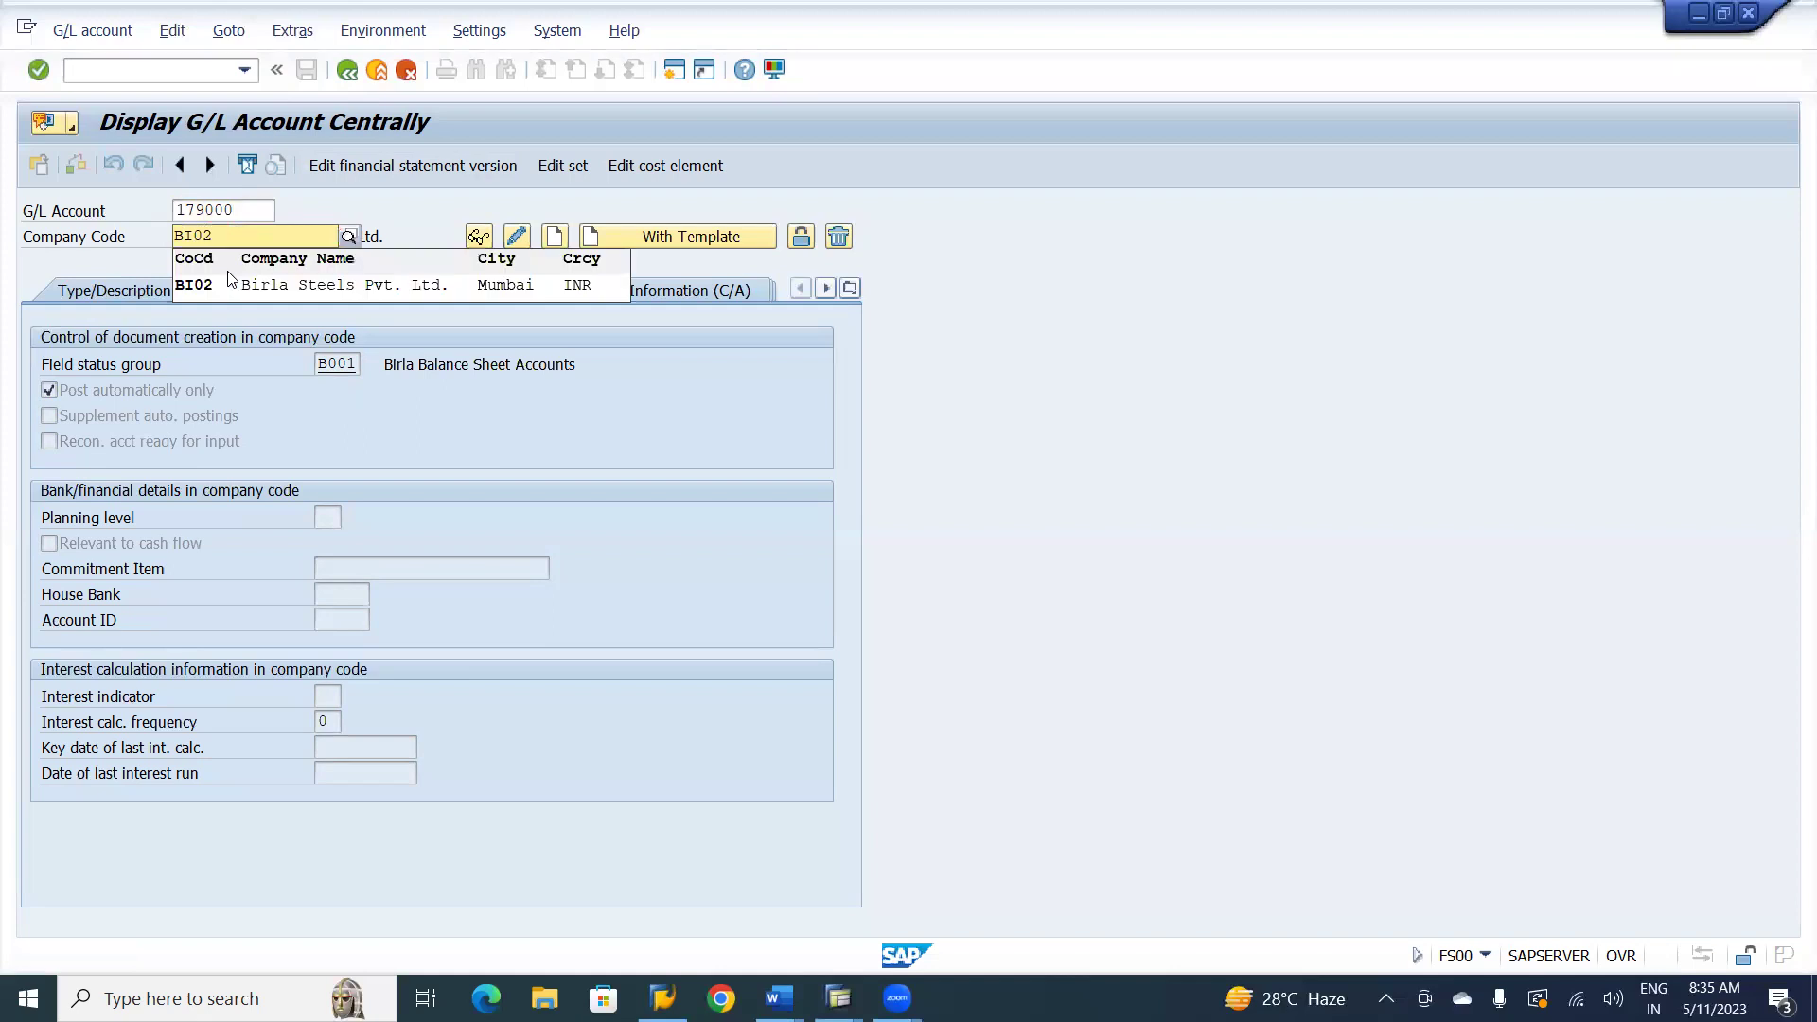
pyautogui.click(261, 295)
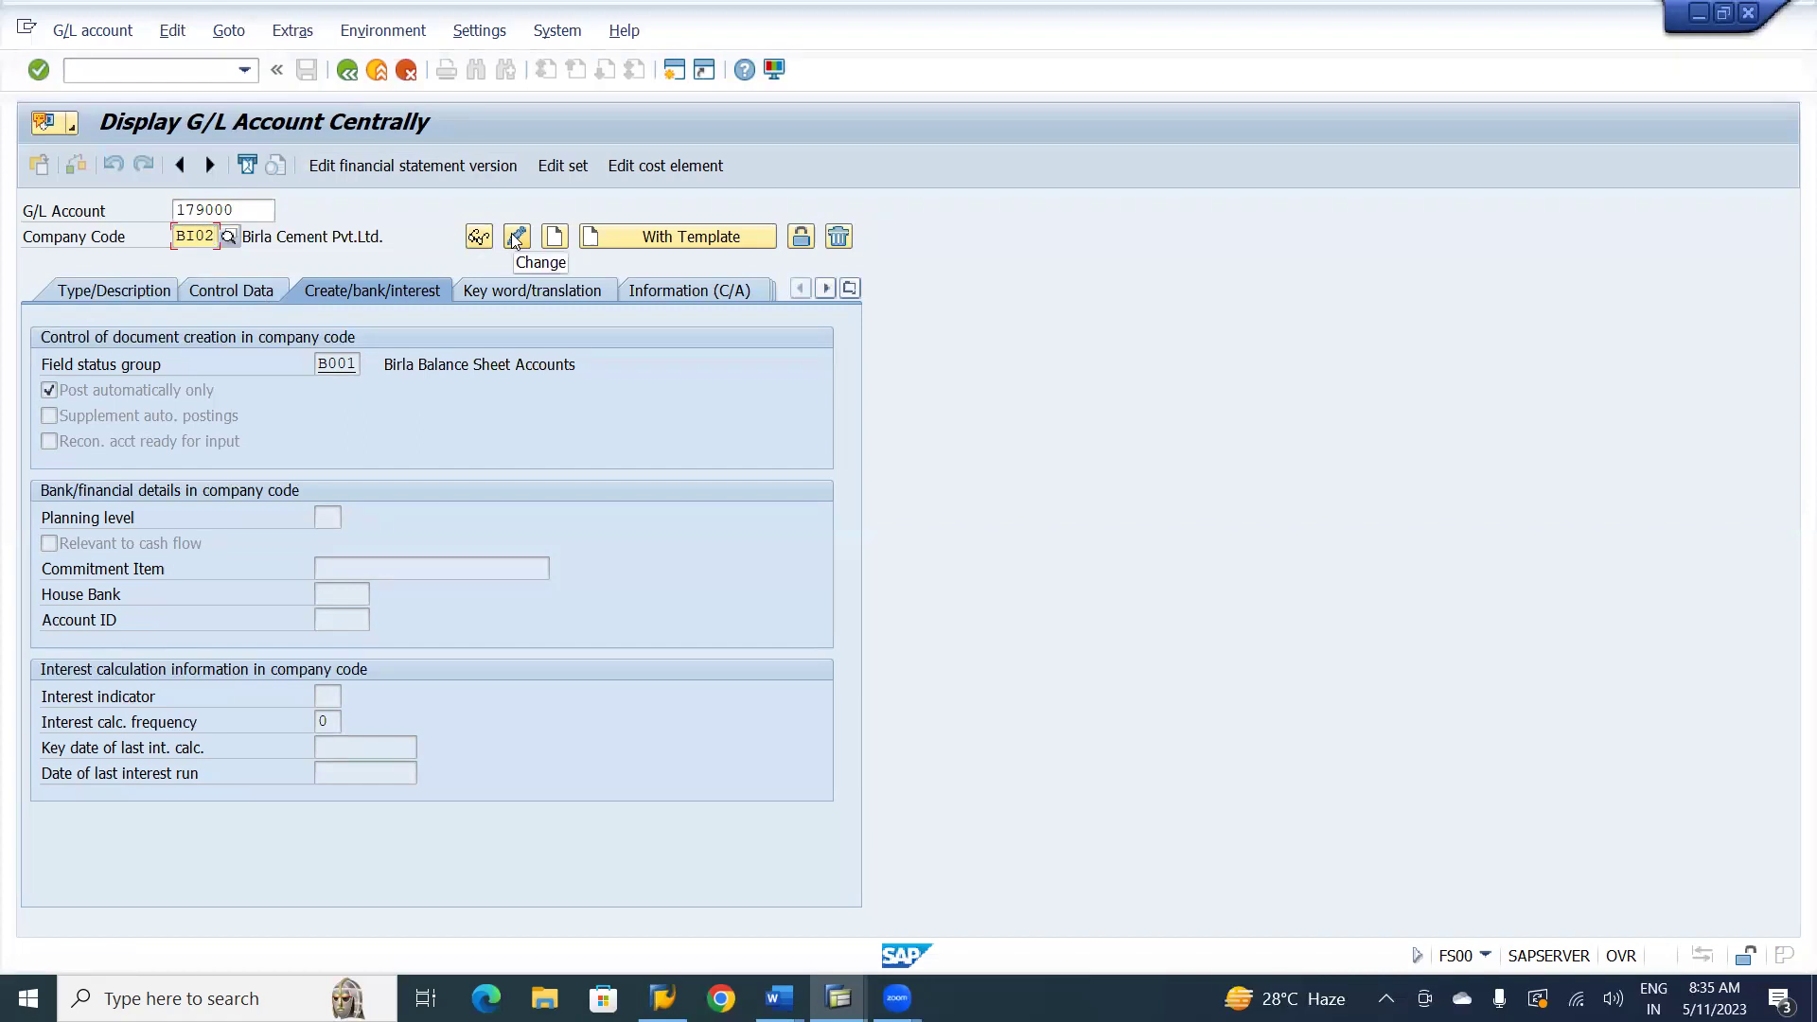
# - Create the account in BI02 using account 179000 of company code BI01 as template, and save it
pyautogui.click(666, 243)
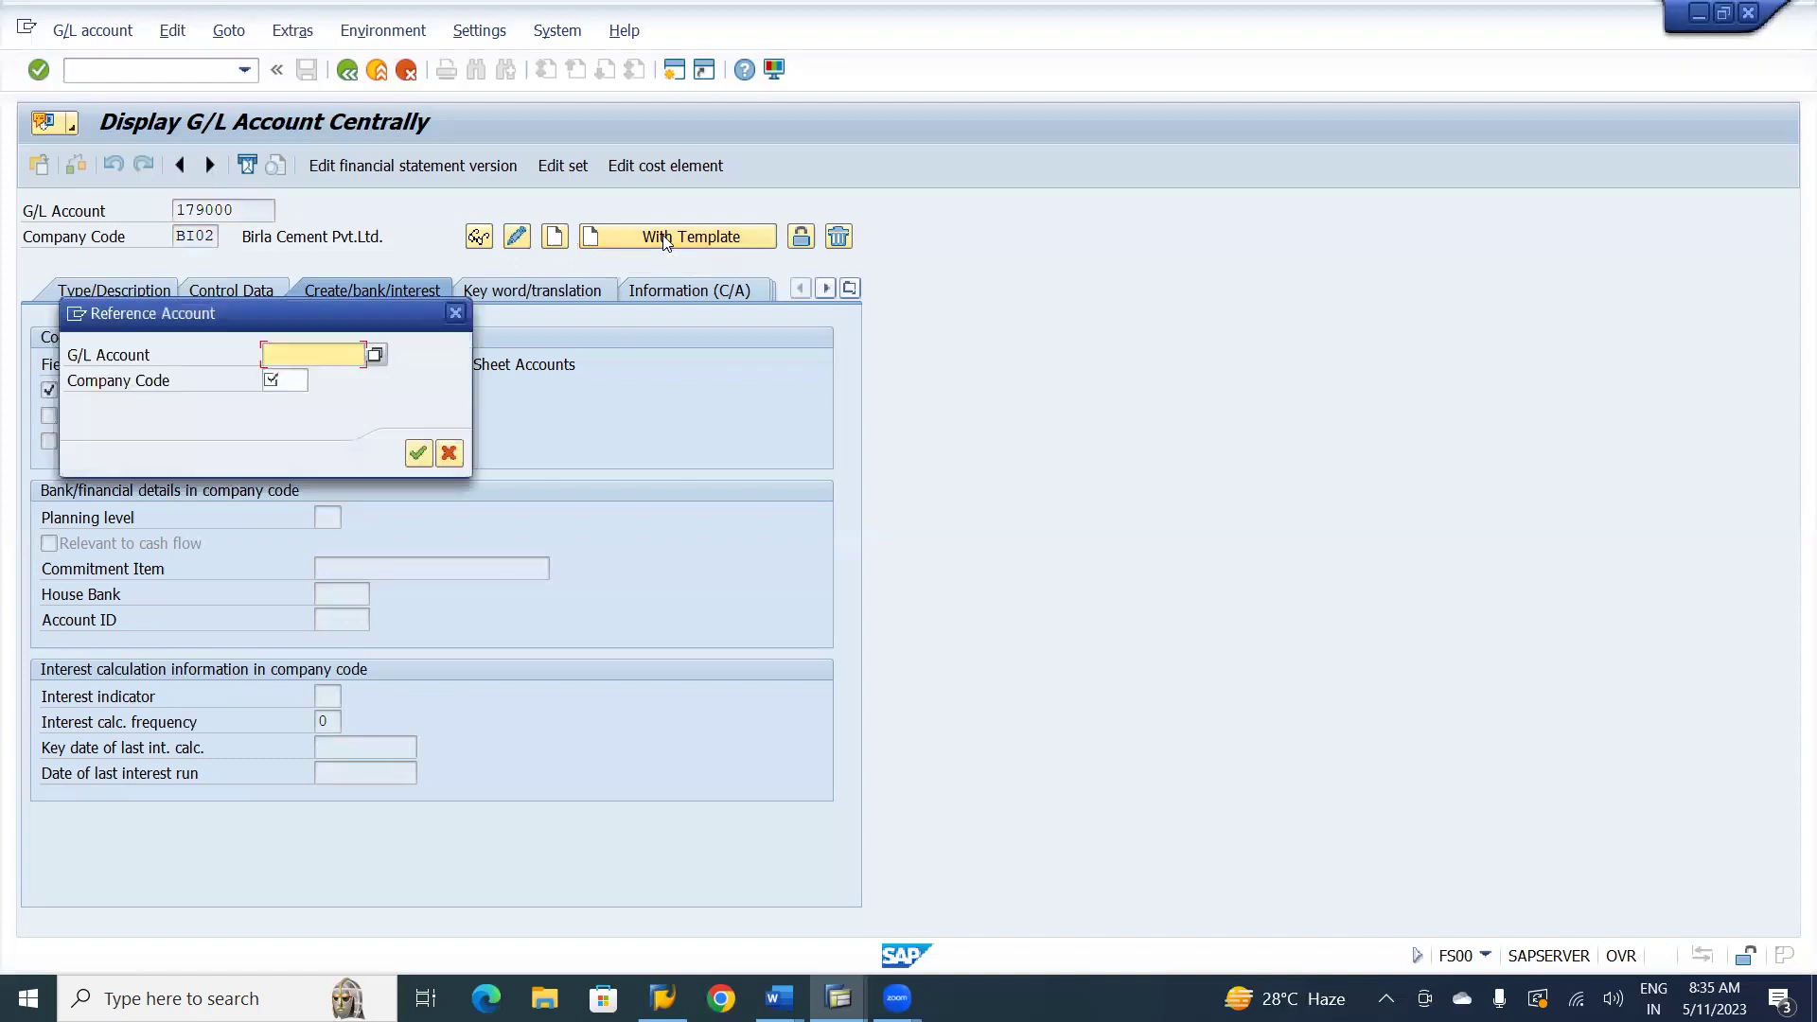
pyautogui.hotkey('ctrl', 'v')
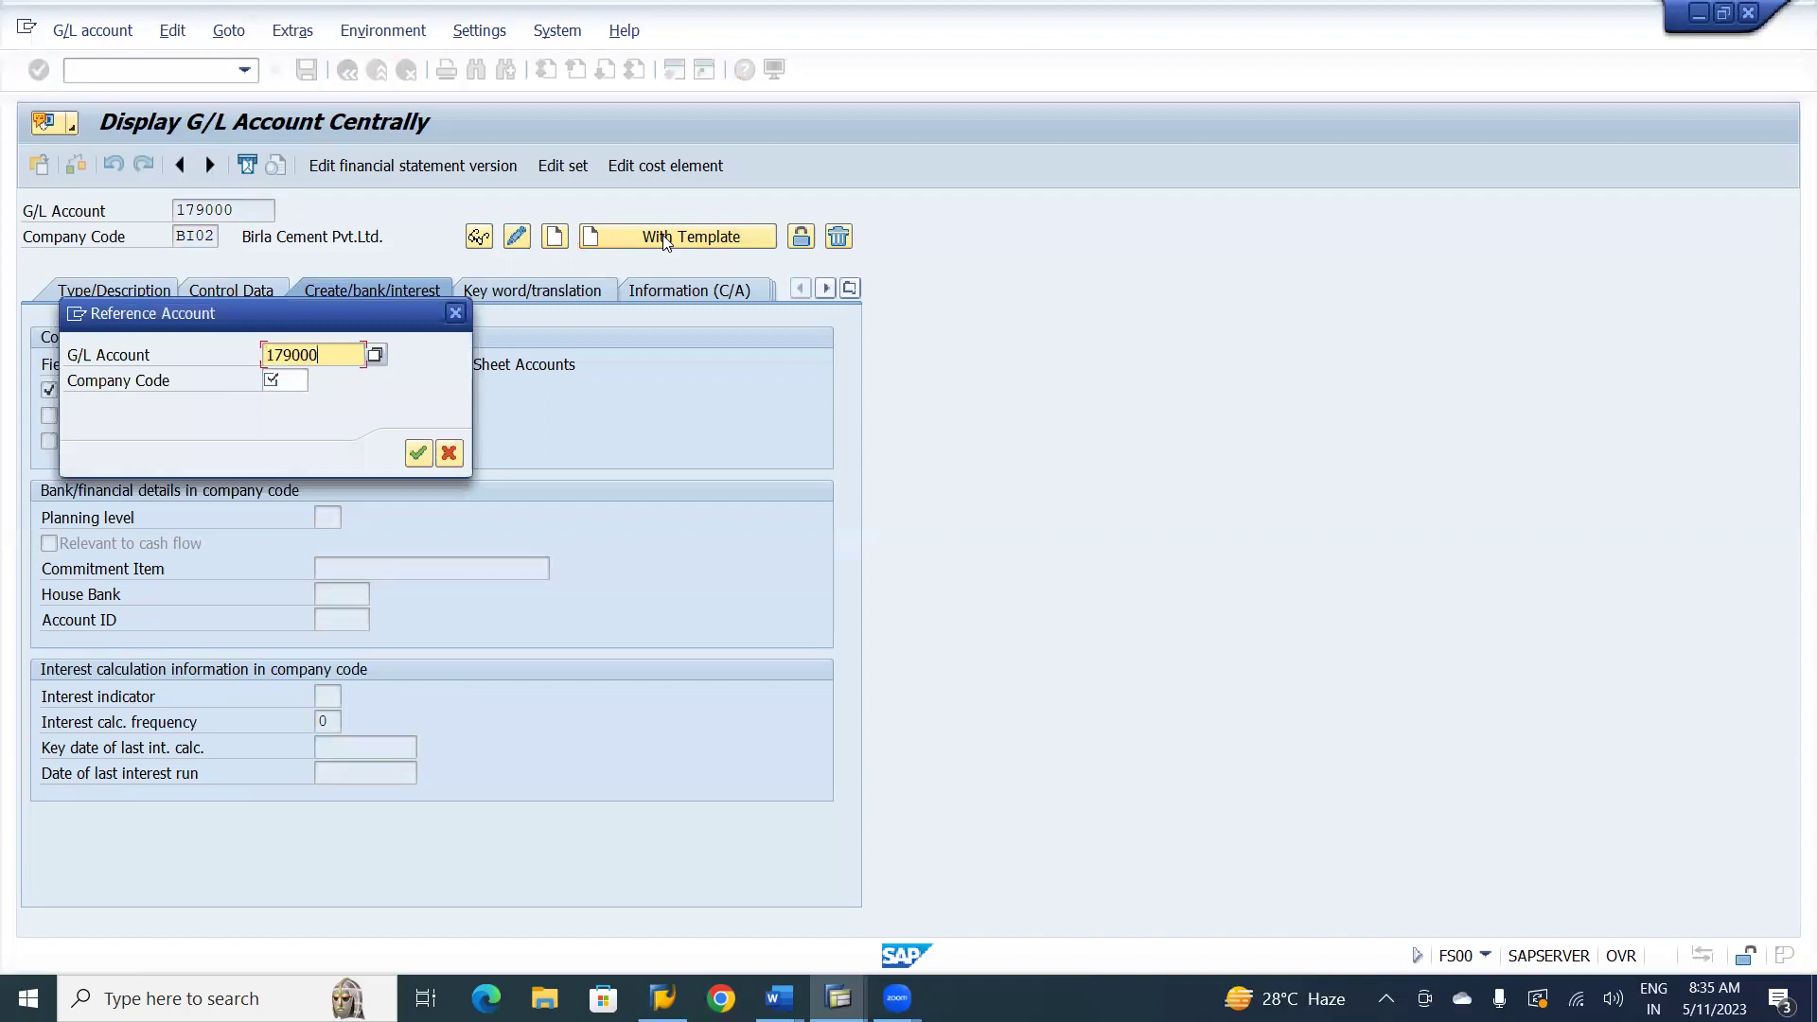
pyautogui.press('Tab')
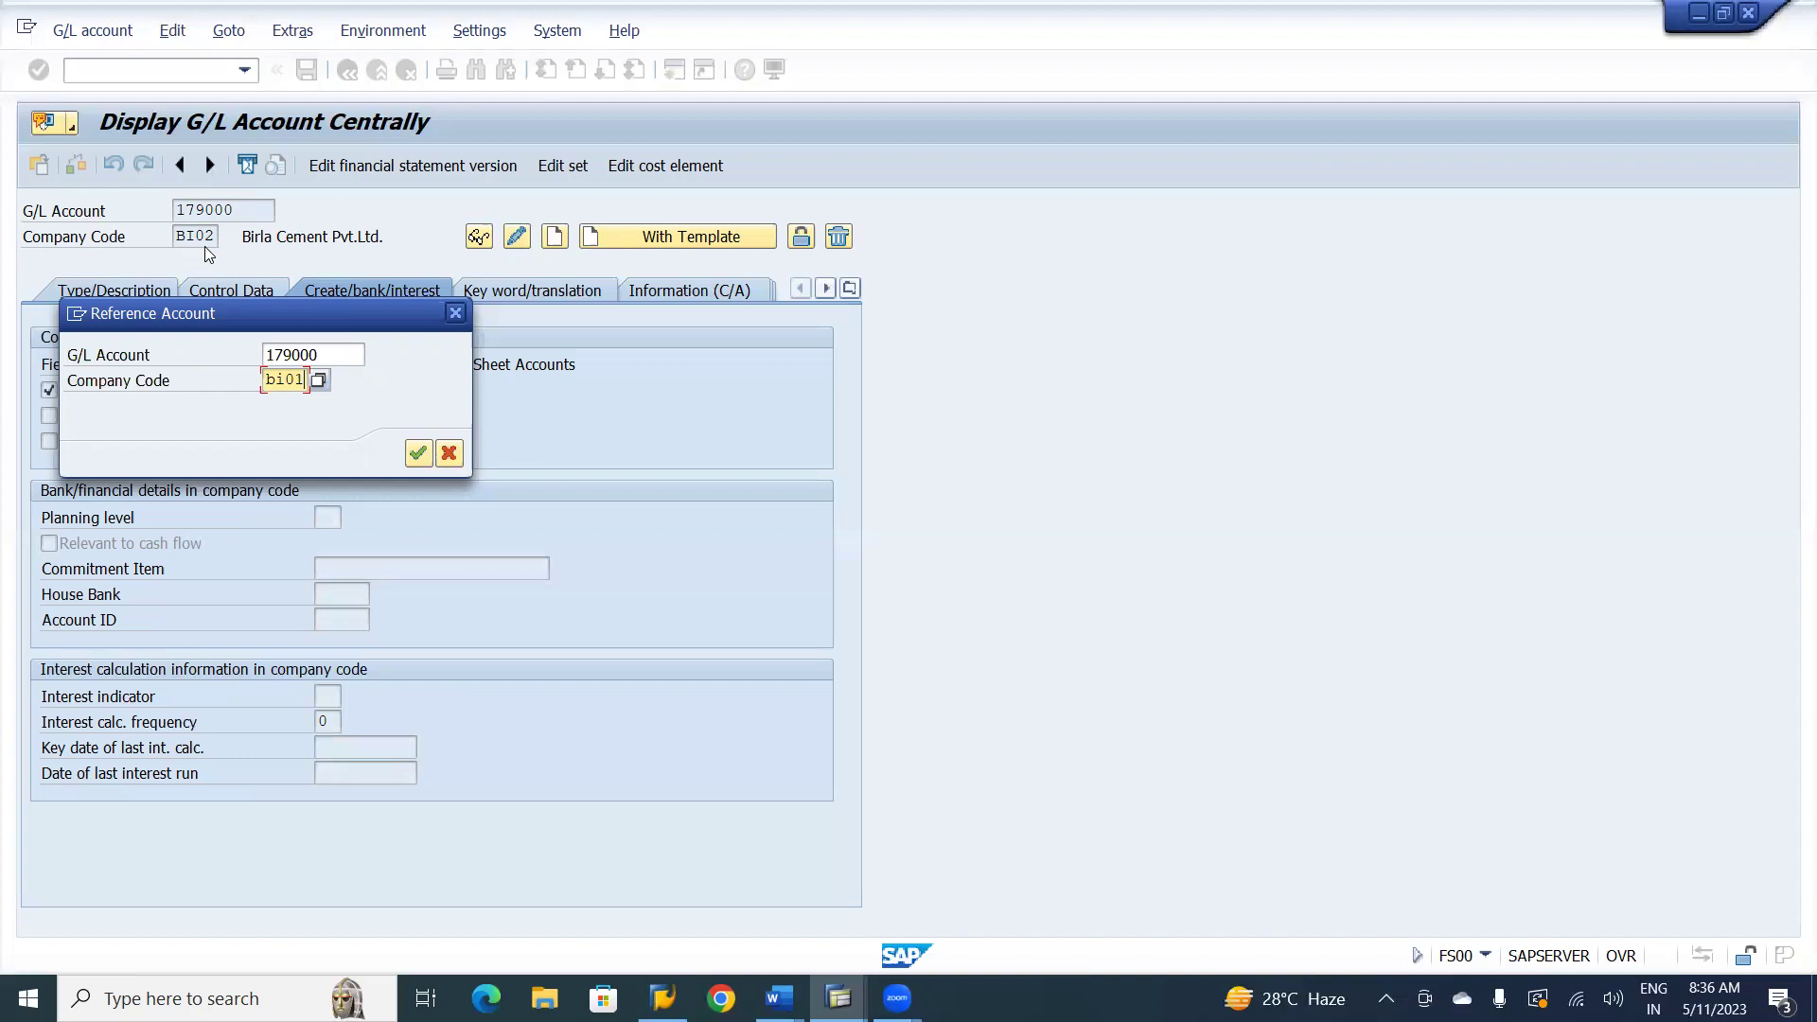
pyautogui.click(417, 454)
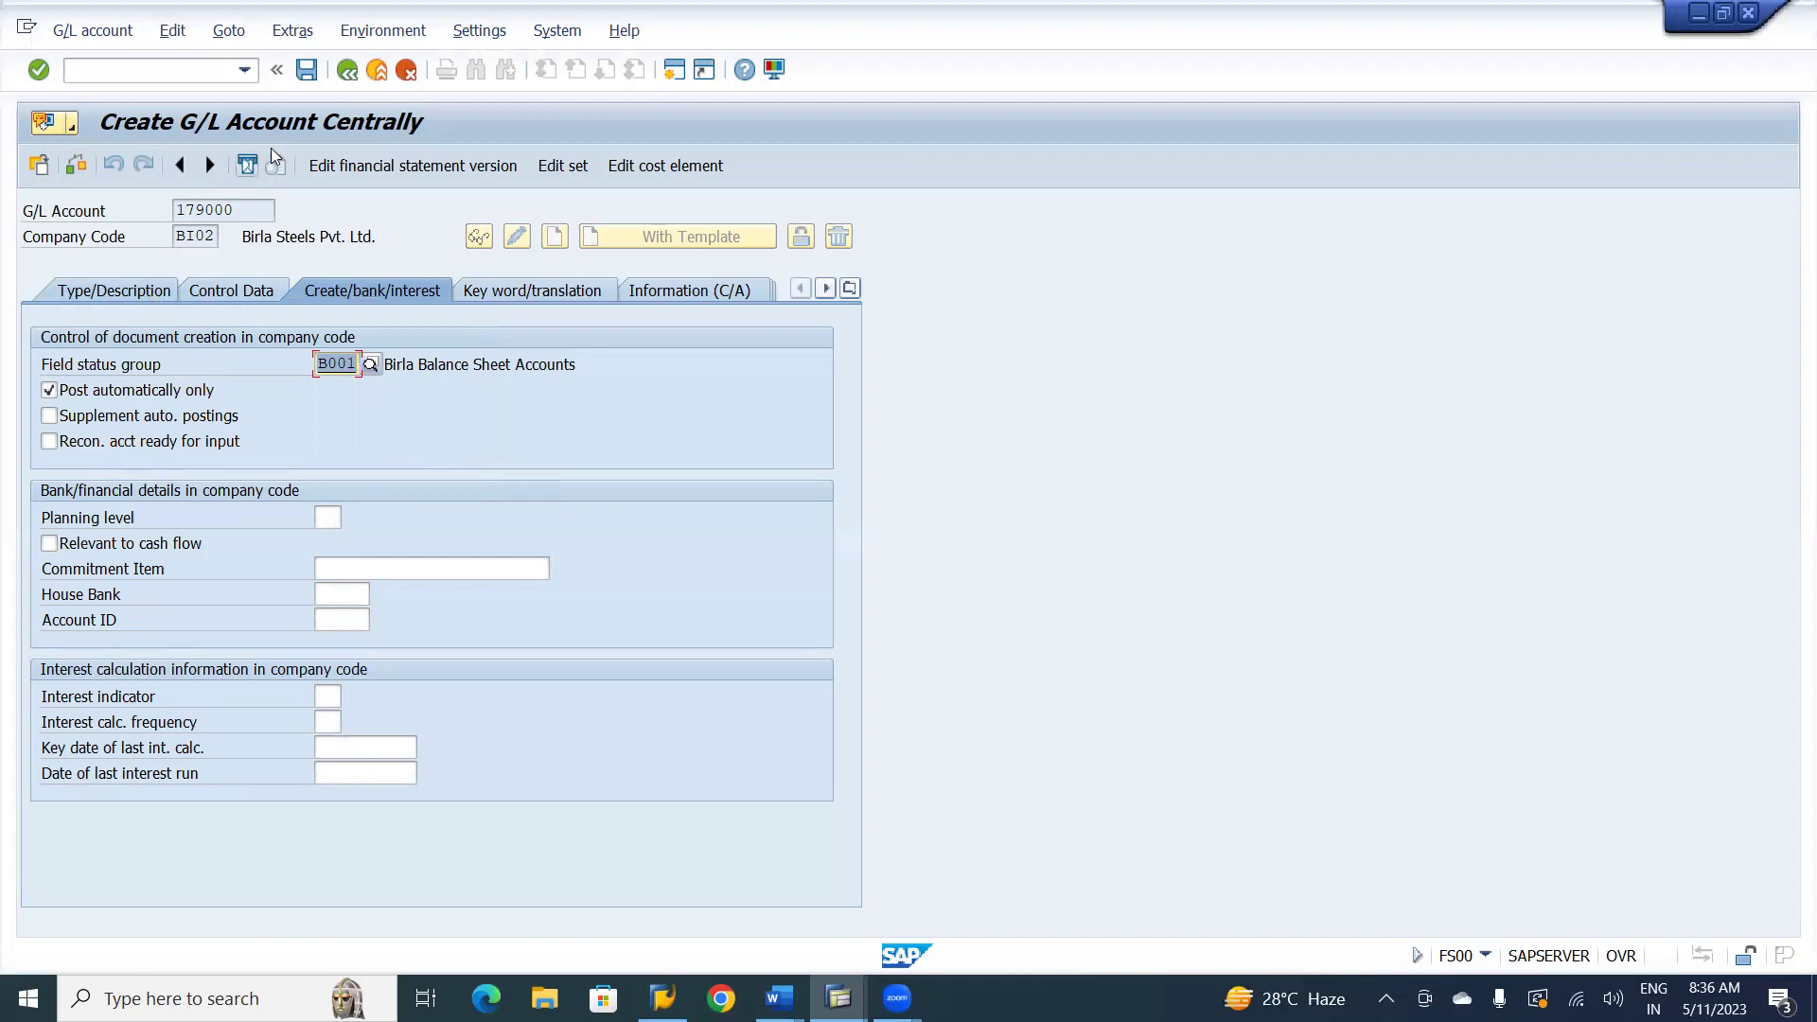
pyautogui.click(308, 70)
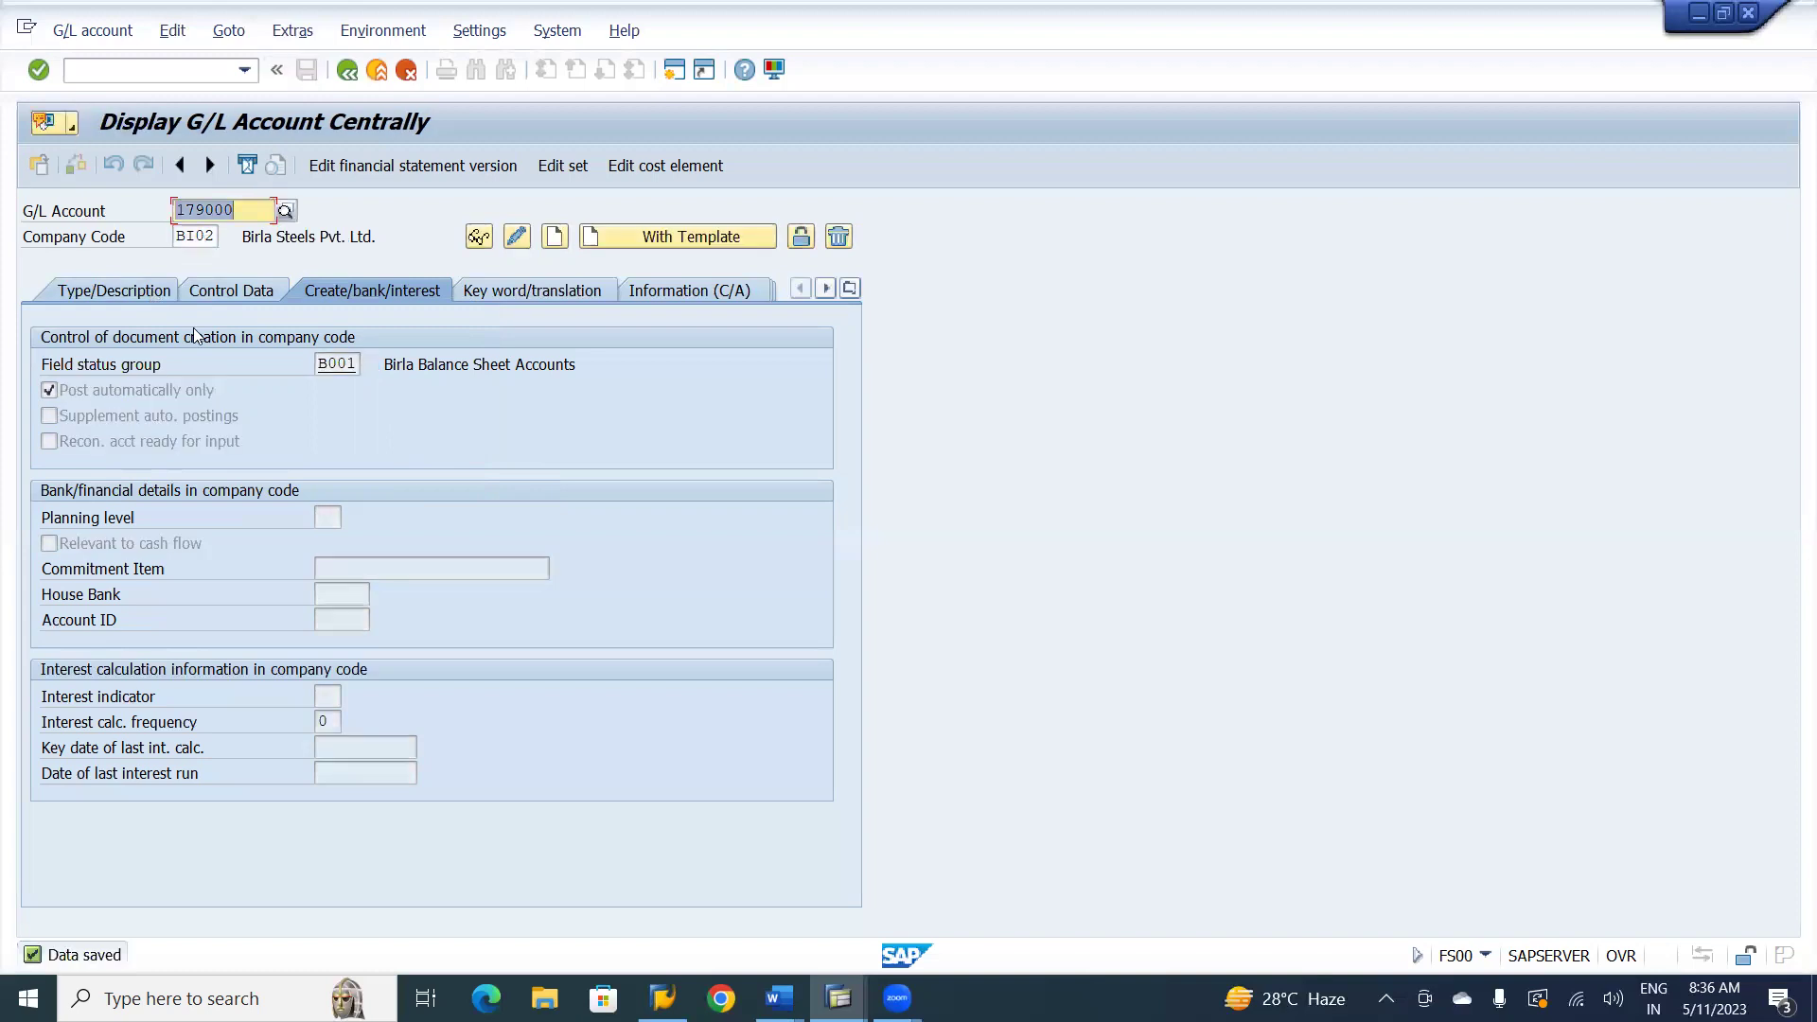
# - Create G/L account 179000 in company code BU01, using account 179000 of company code BI01 as template, and save it
pyautogui.click(187, 238)
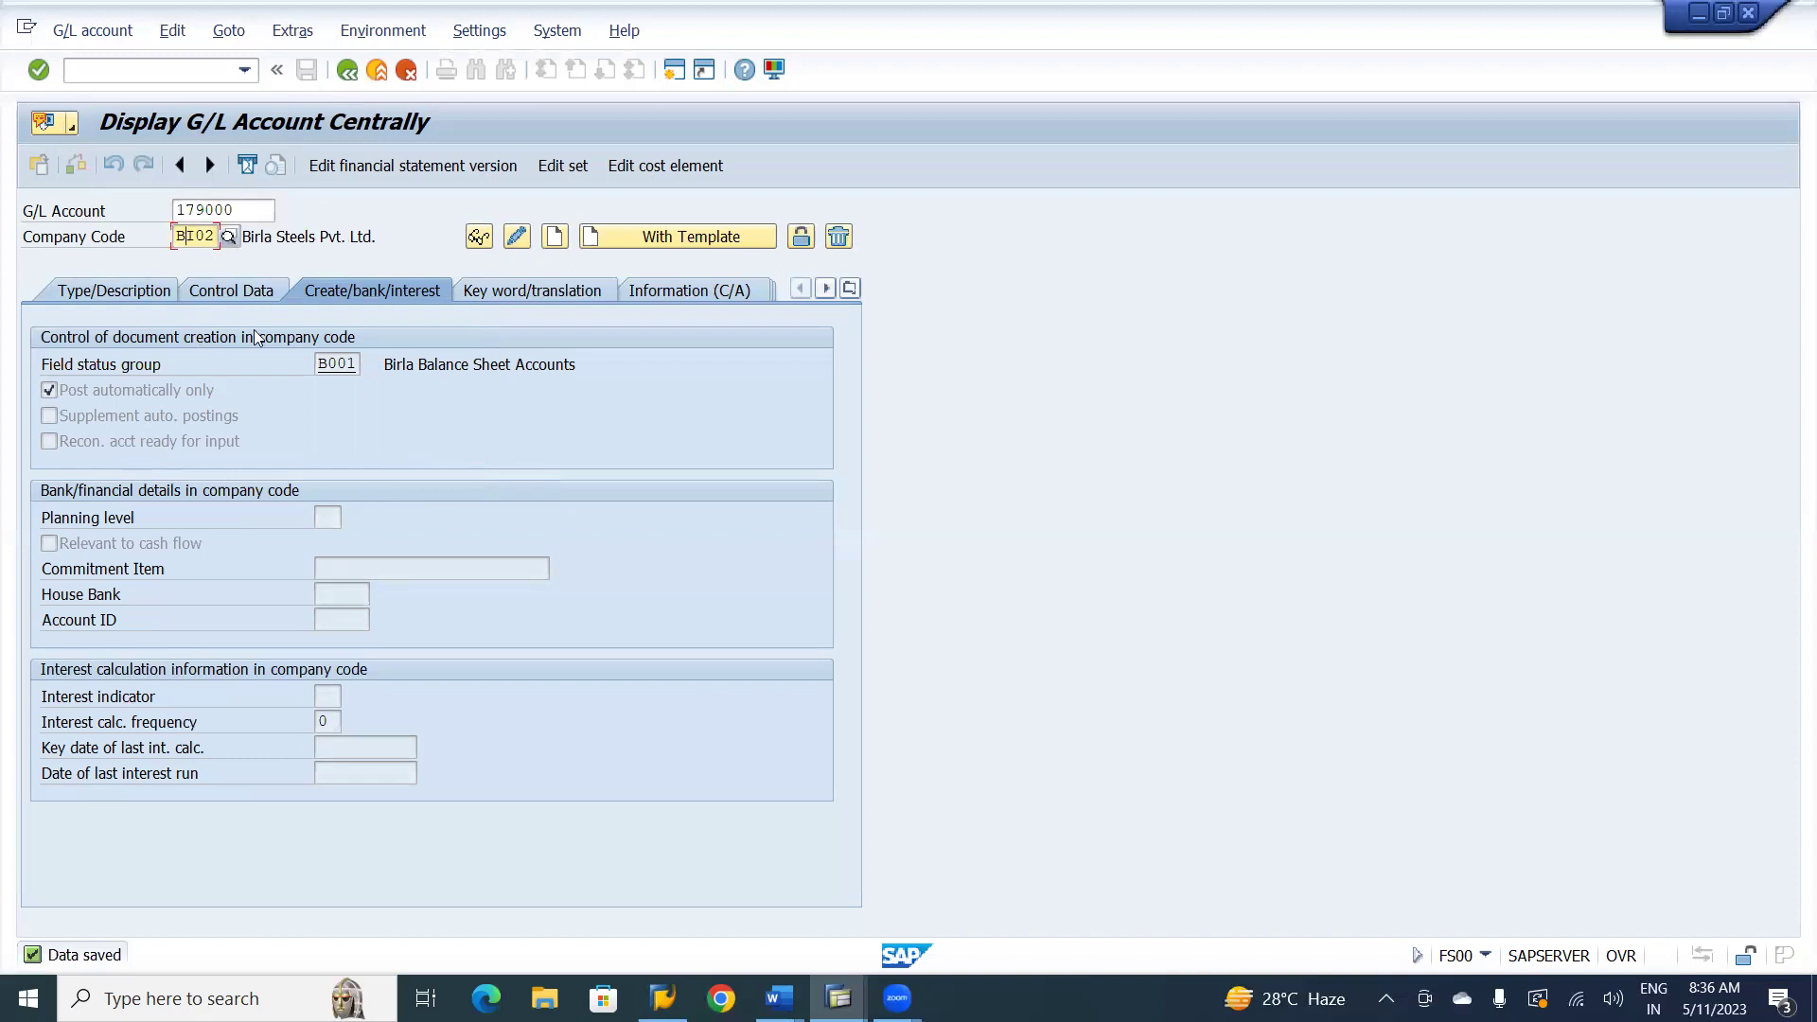
pyautogui.press('Delete')
pyautogui.press('Delete')
pyautogui.write('u01')
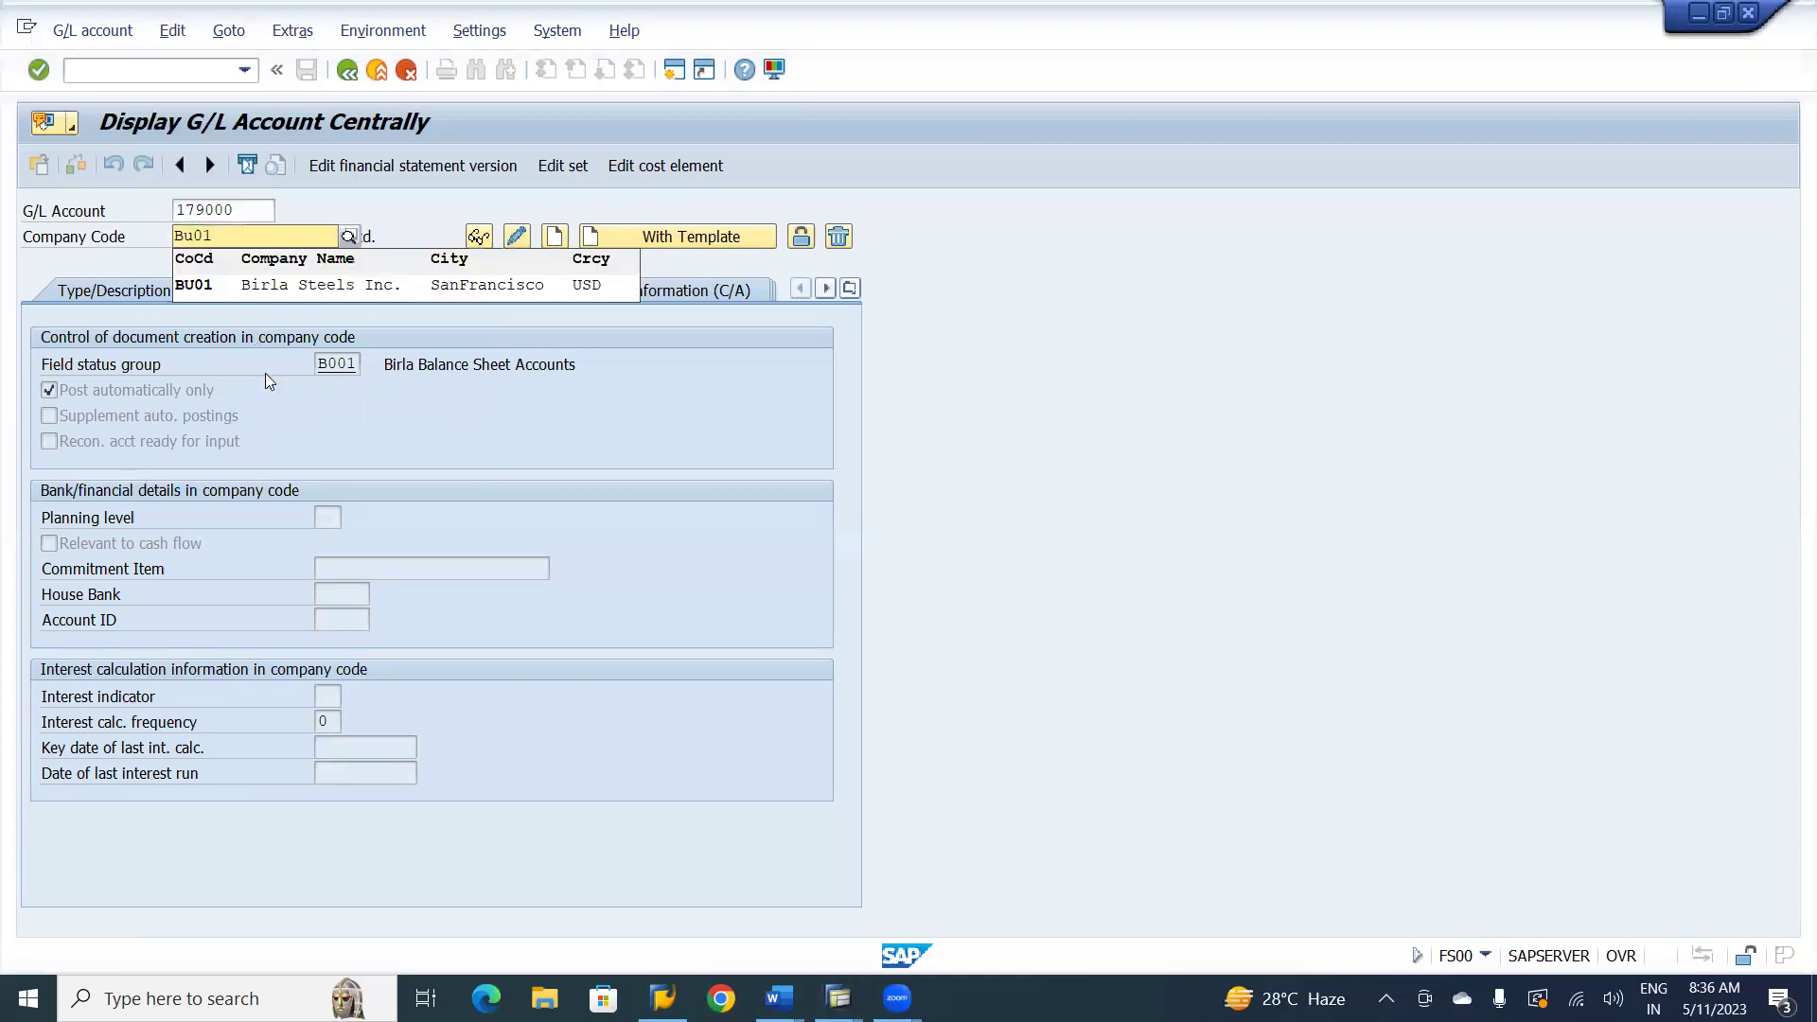
pyautogui.click(316, 288)
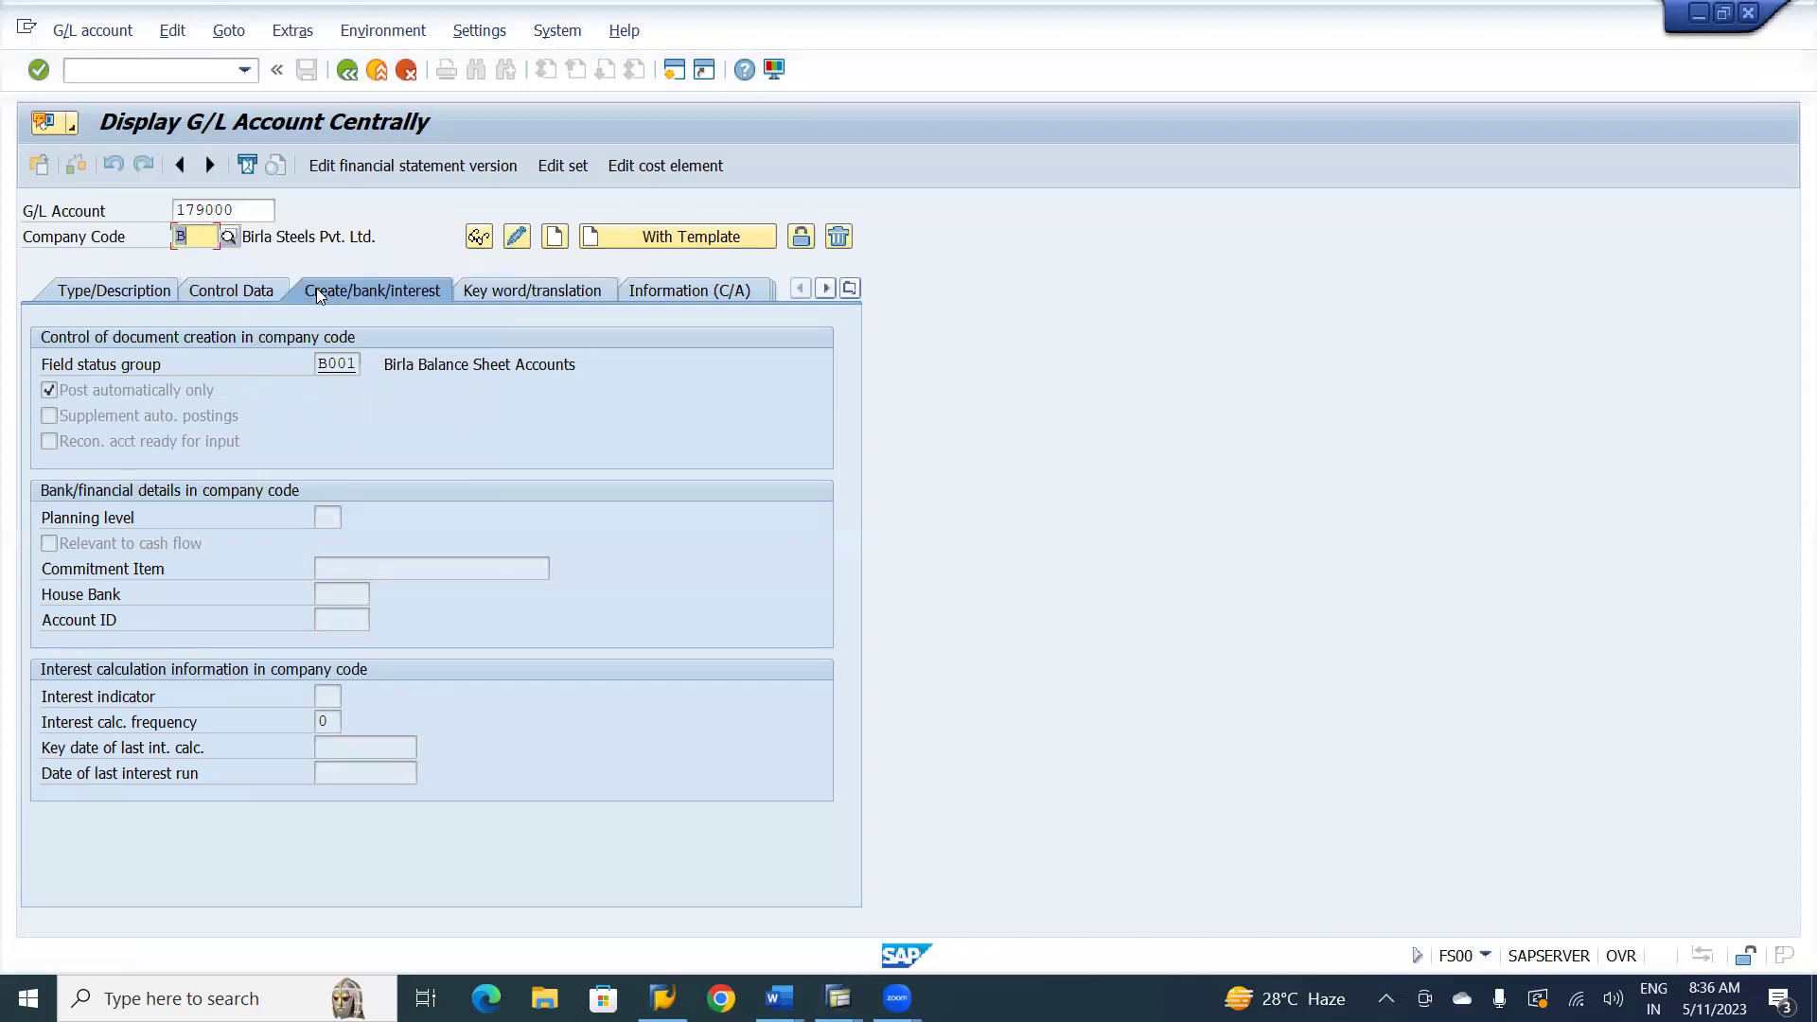
pyautogui.click(645, 244)
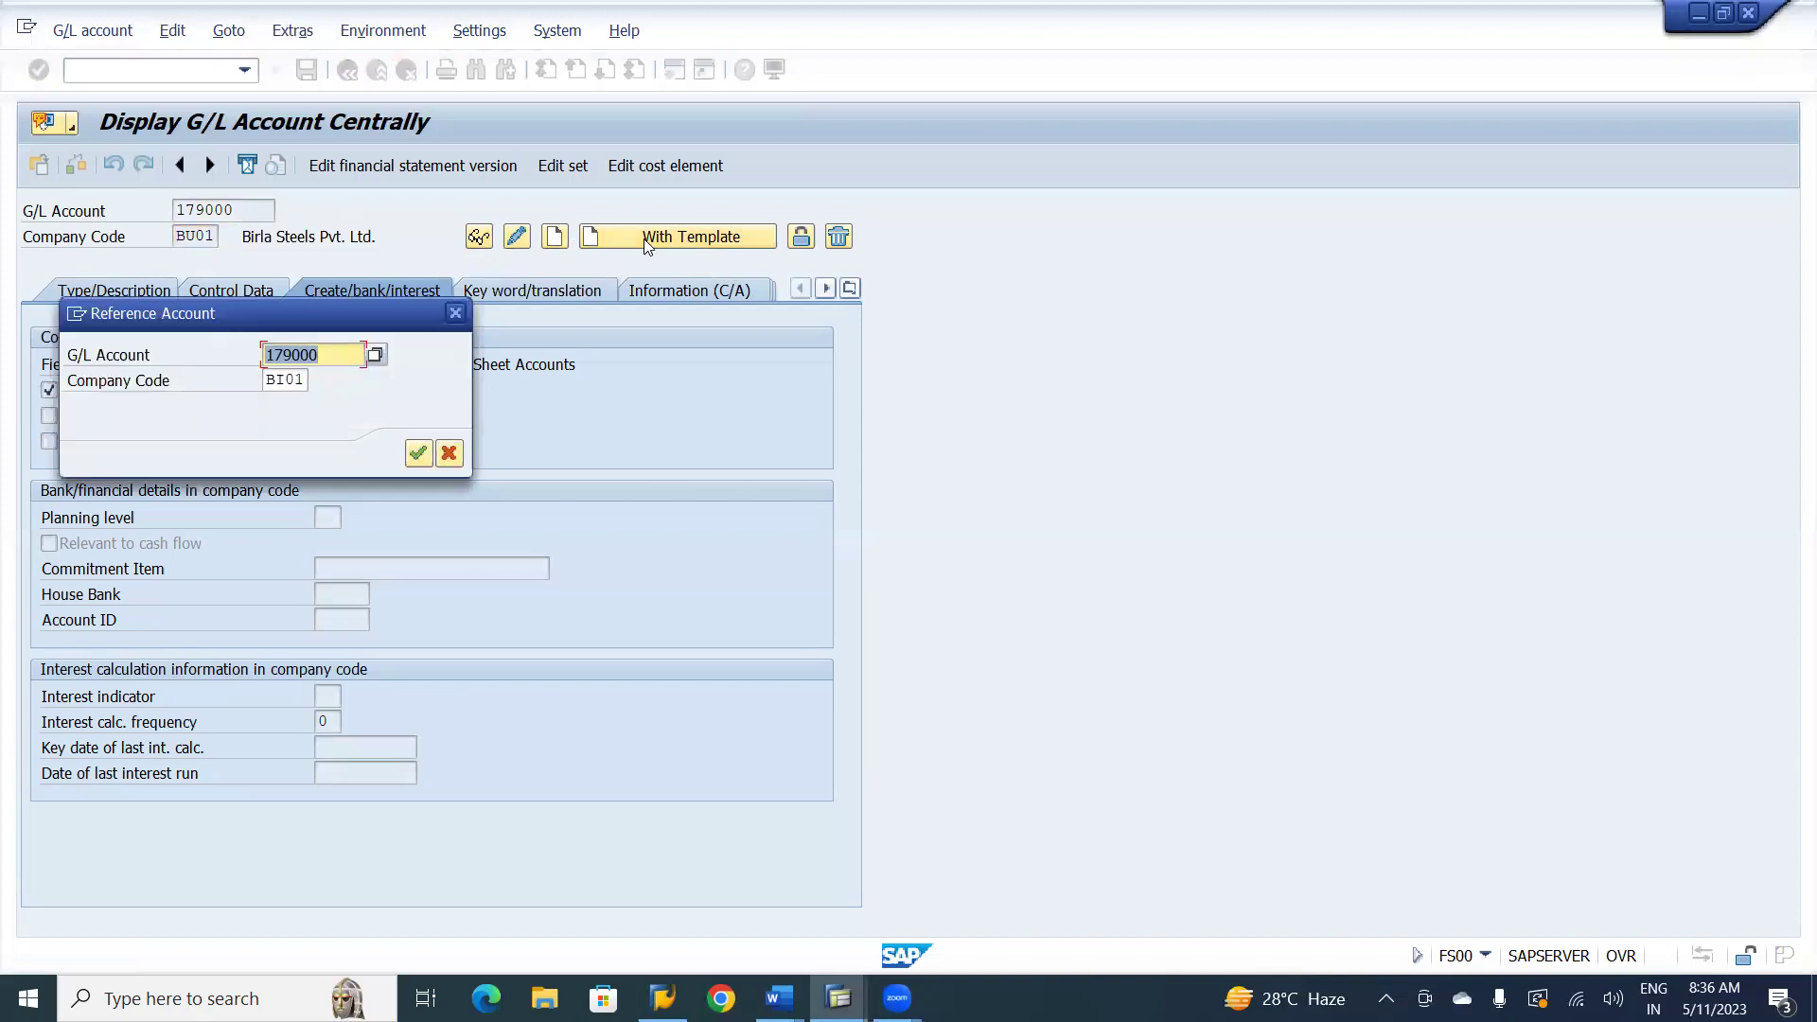
pyautogui.press('Tab')
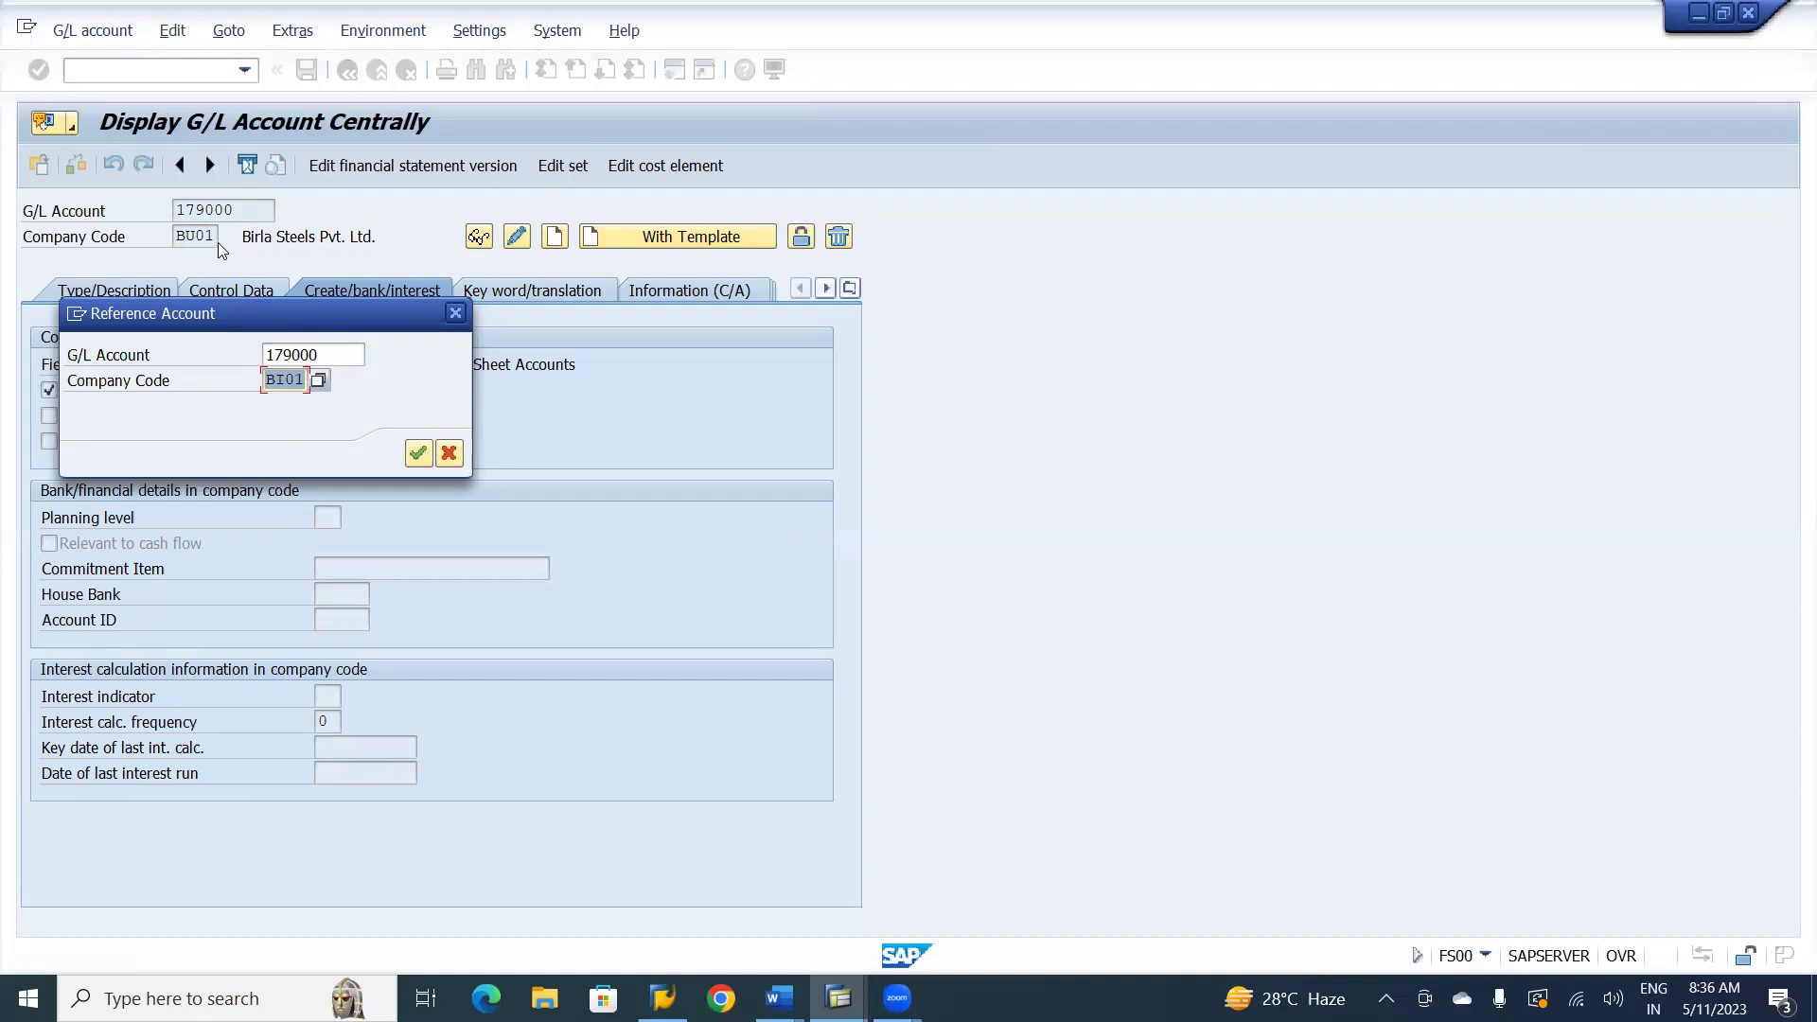
pyautogui.click(422, 454)
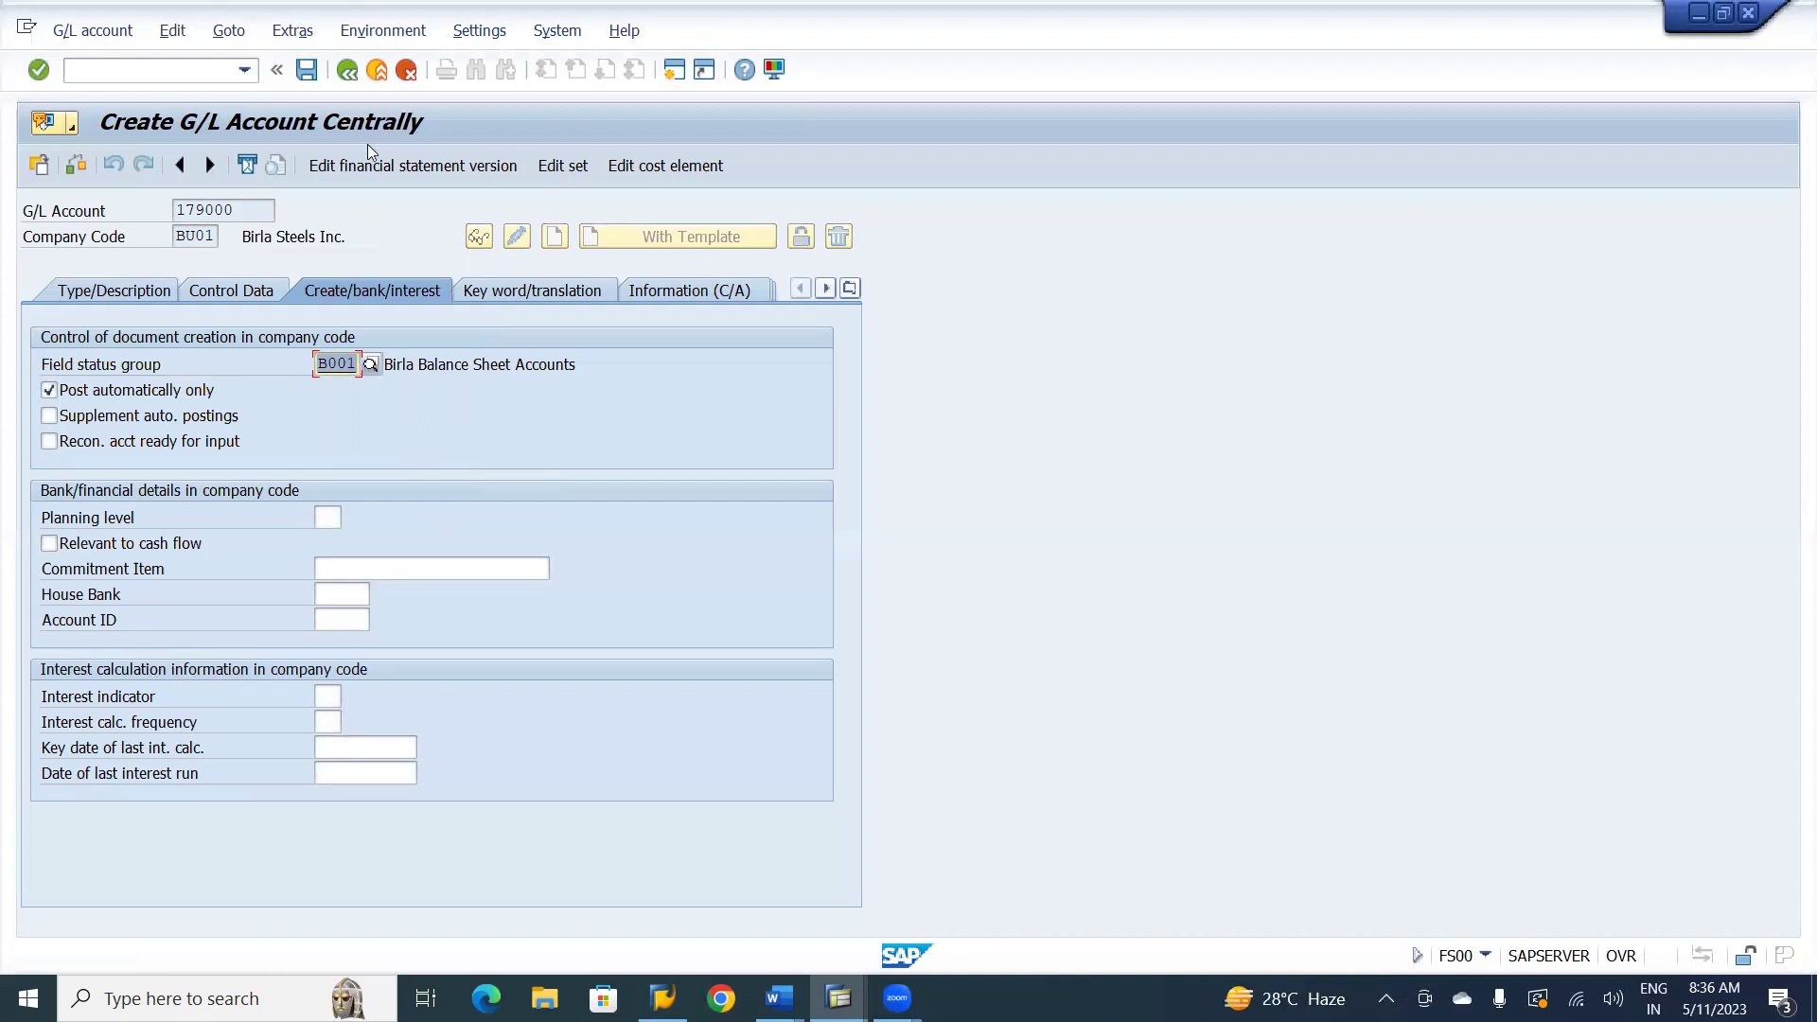
pyautogui.click(306, 71)
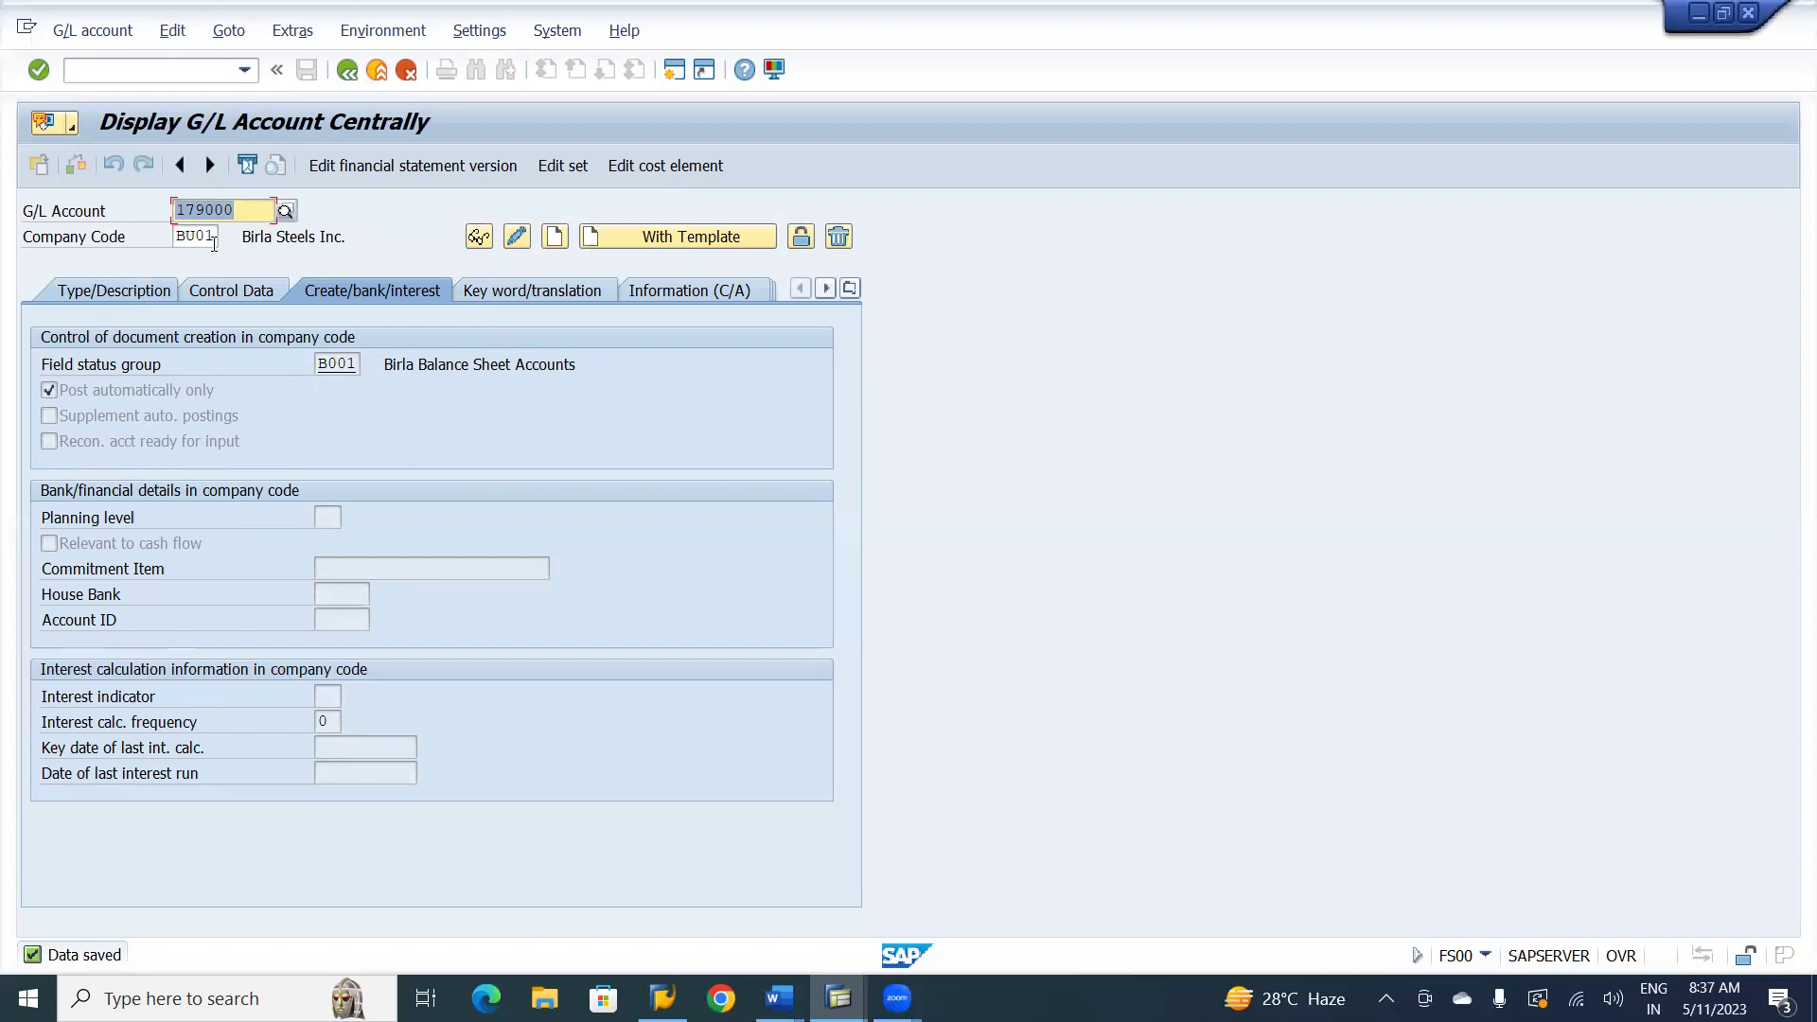
# - Review the type/description and control data of account 179000 in BU01, and consult the Word notes on defining the zero balance clearing account
pyautogui.click(104, 293)
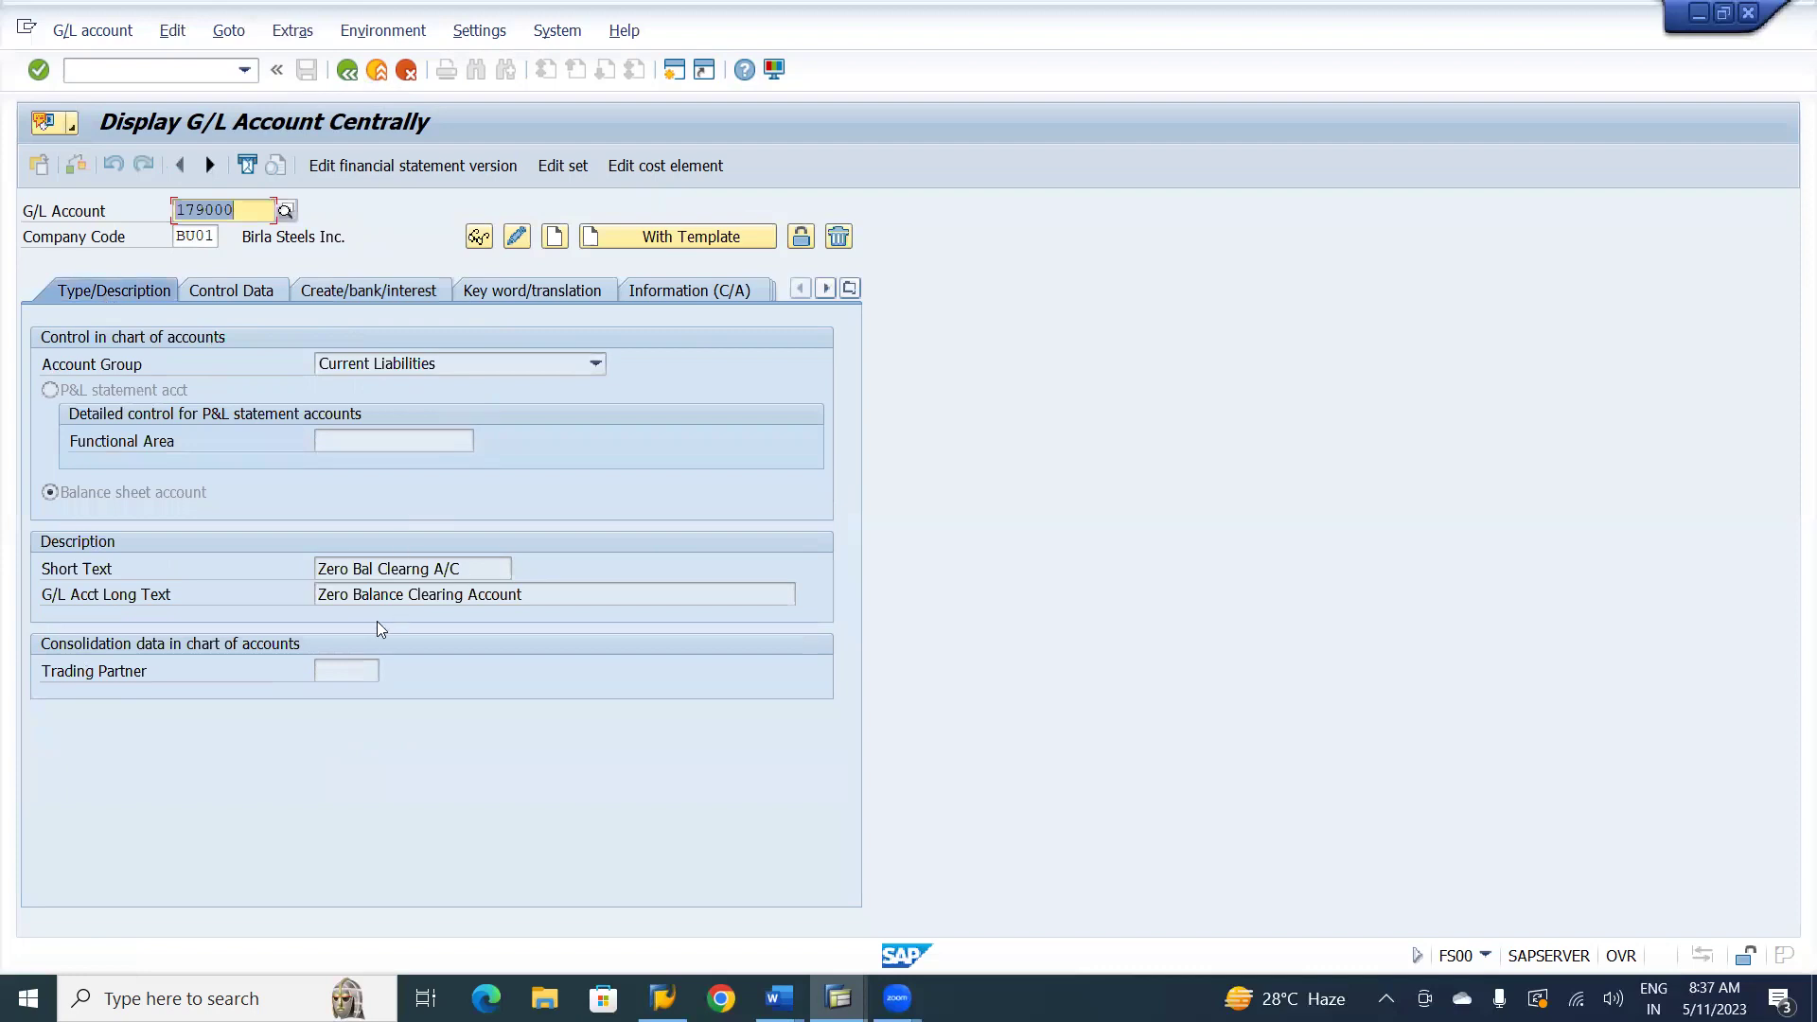
pyautogui.click(235, 293)
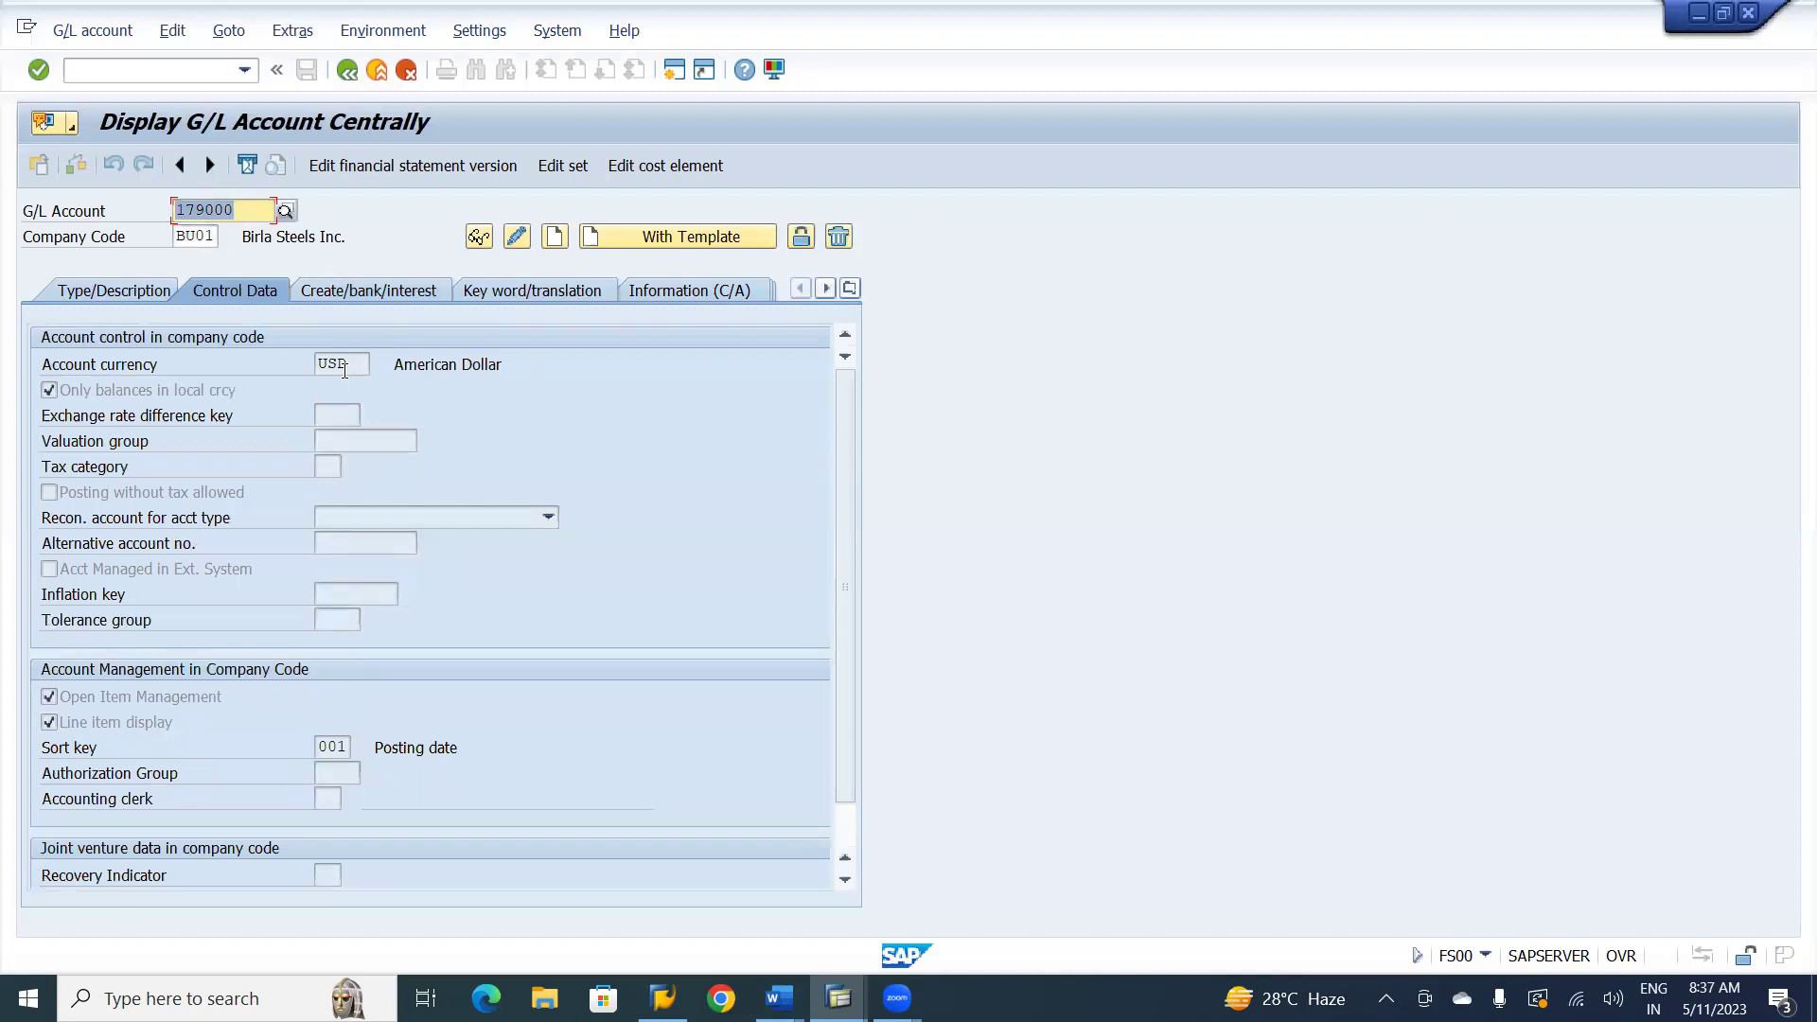
pyautogui.hotkey('alt', 'Tab')
pyautogui.hotkey('alt', 'Tab')
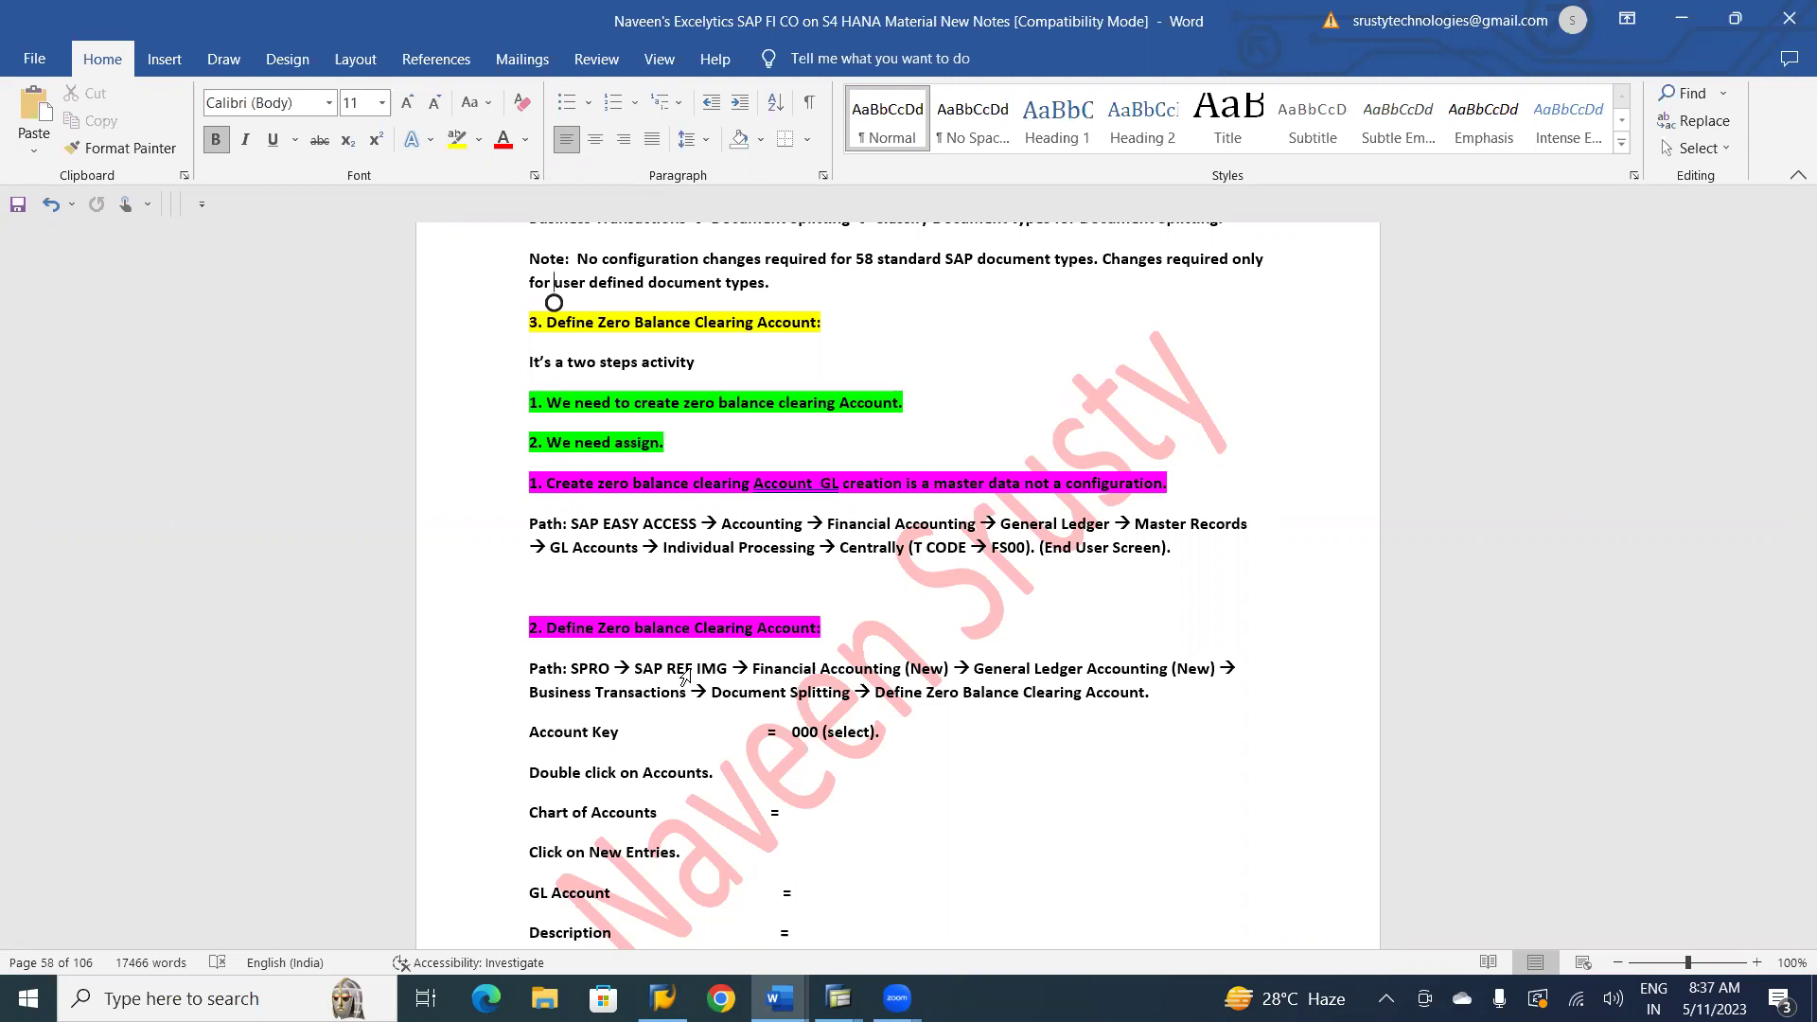
# - Switch to the SAP IMG and open Define Zero-Balance Clearing Account under Financial Accounting (New), General Ledger Accounting (New), Business Transactions, Document Splitting
pyautogui.hotkey('alt', 'Tab')
pyautogui.hotkey('alt', 'Tab')
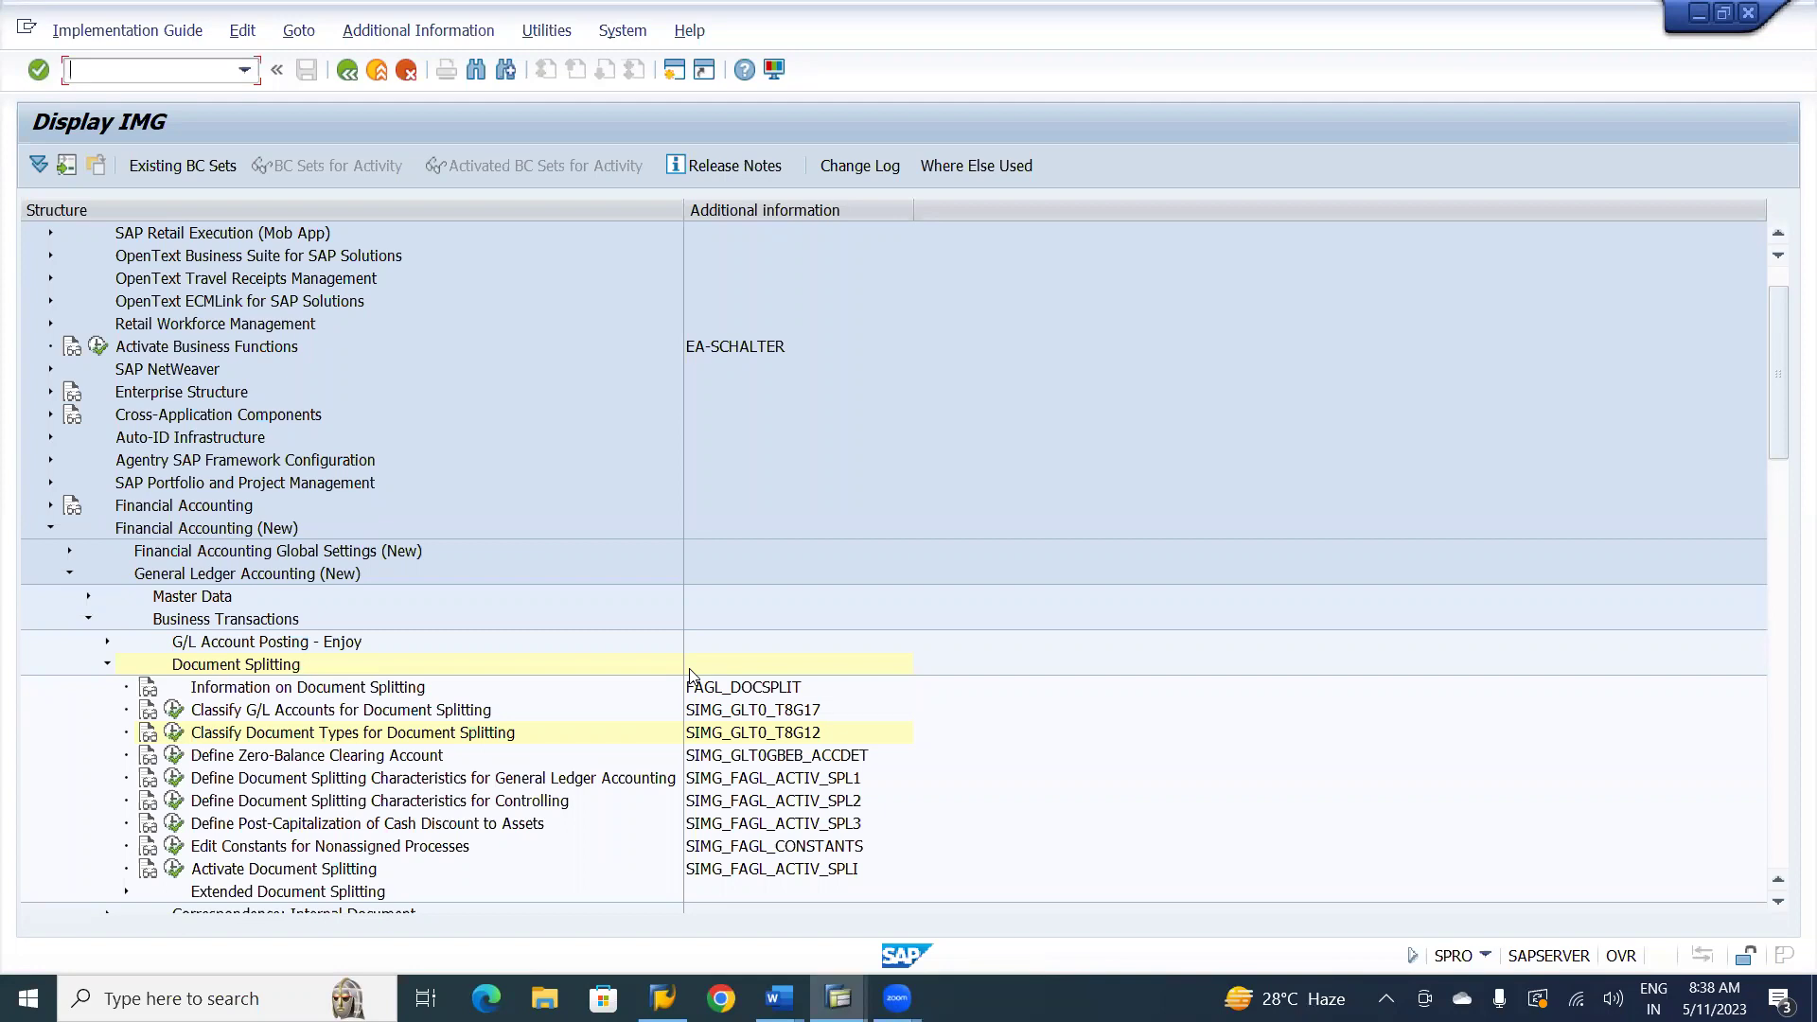
pyautogui.click(313, 756)
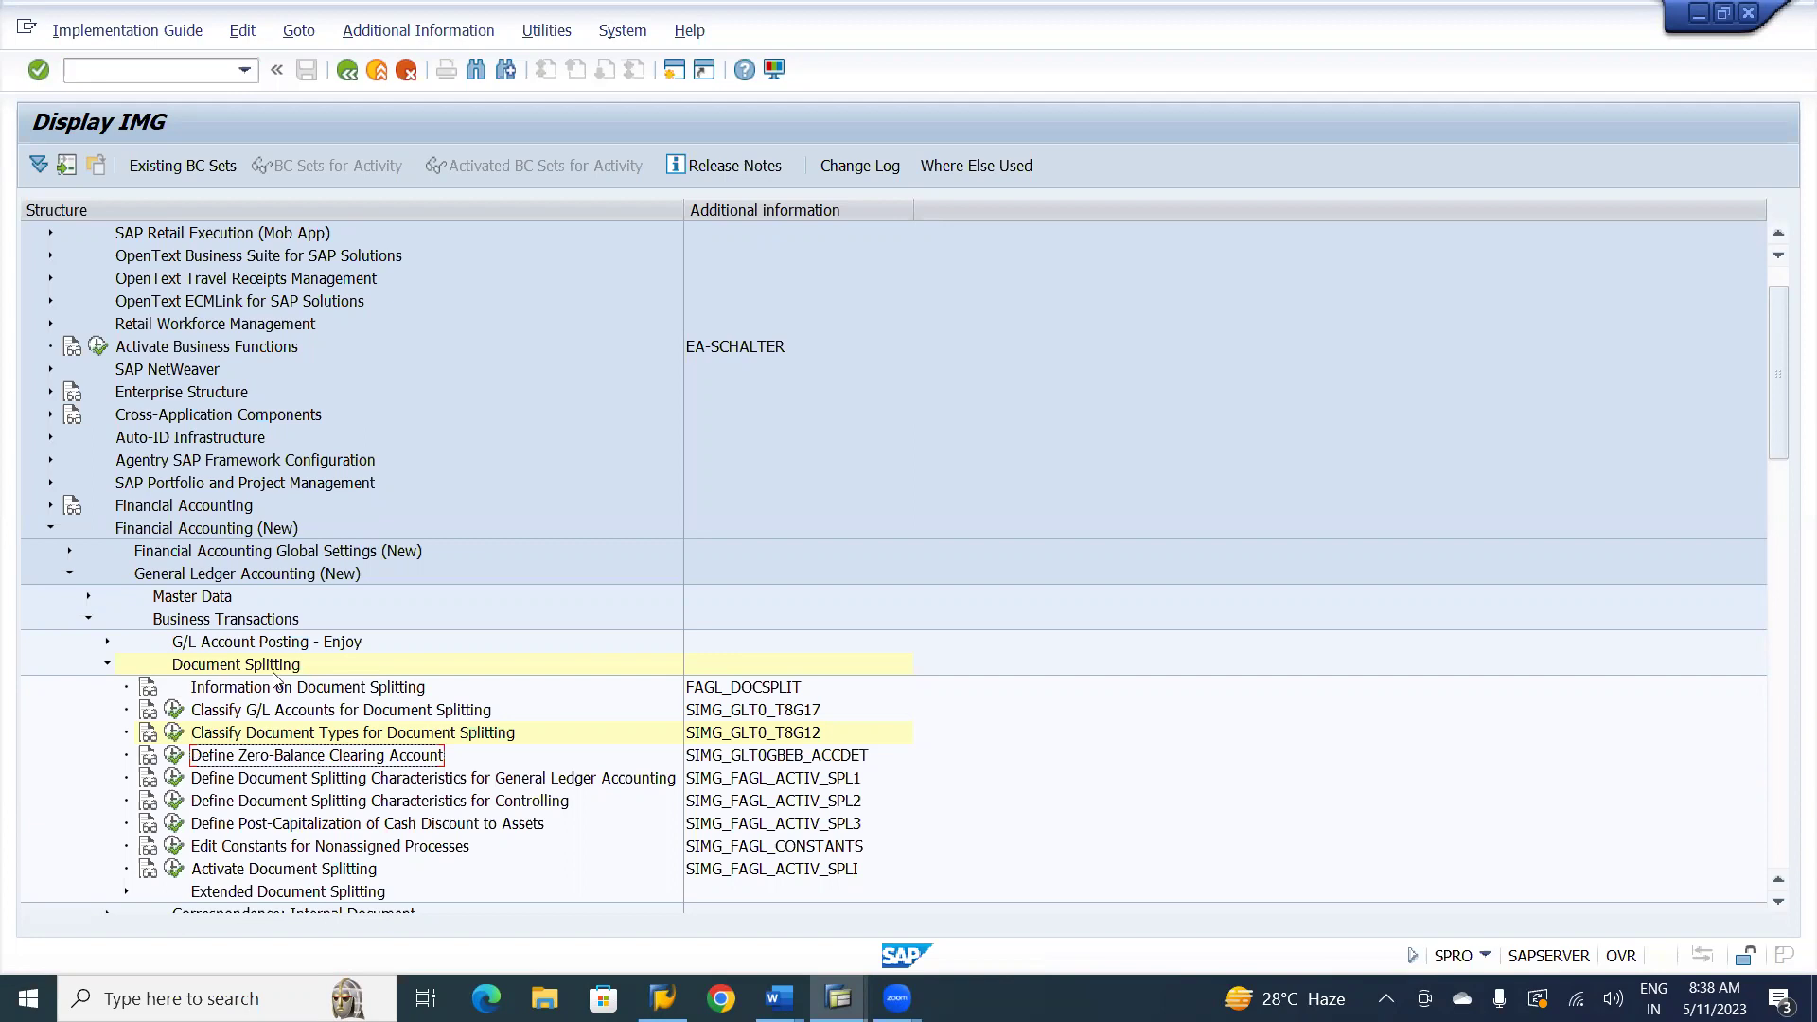
pyautogui.click(200, 531)
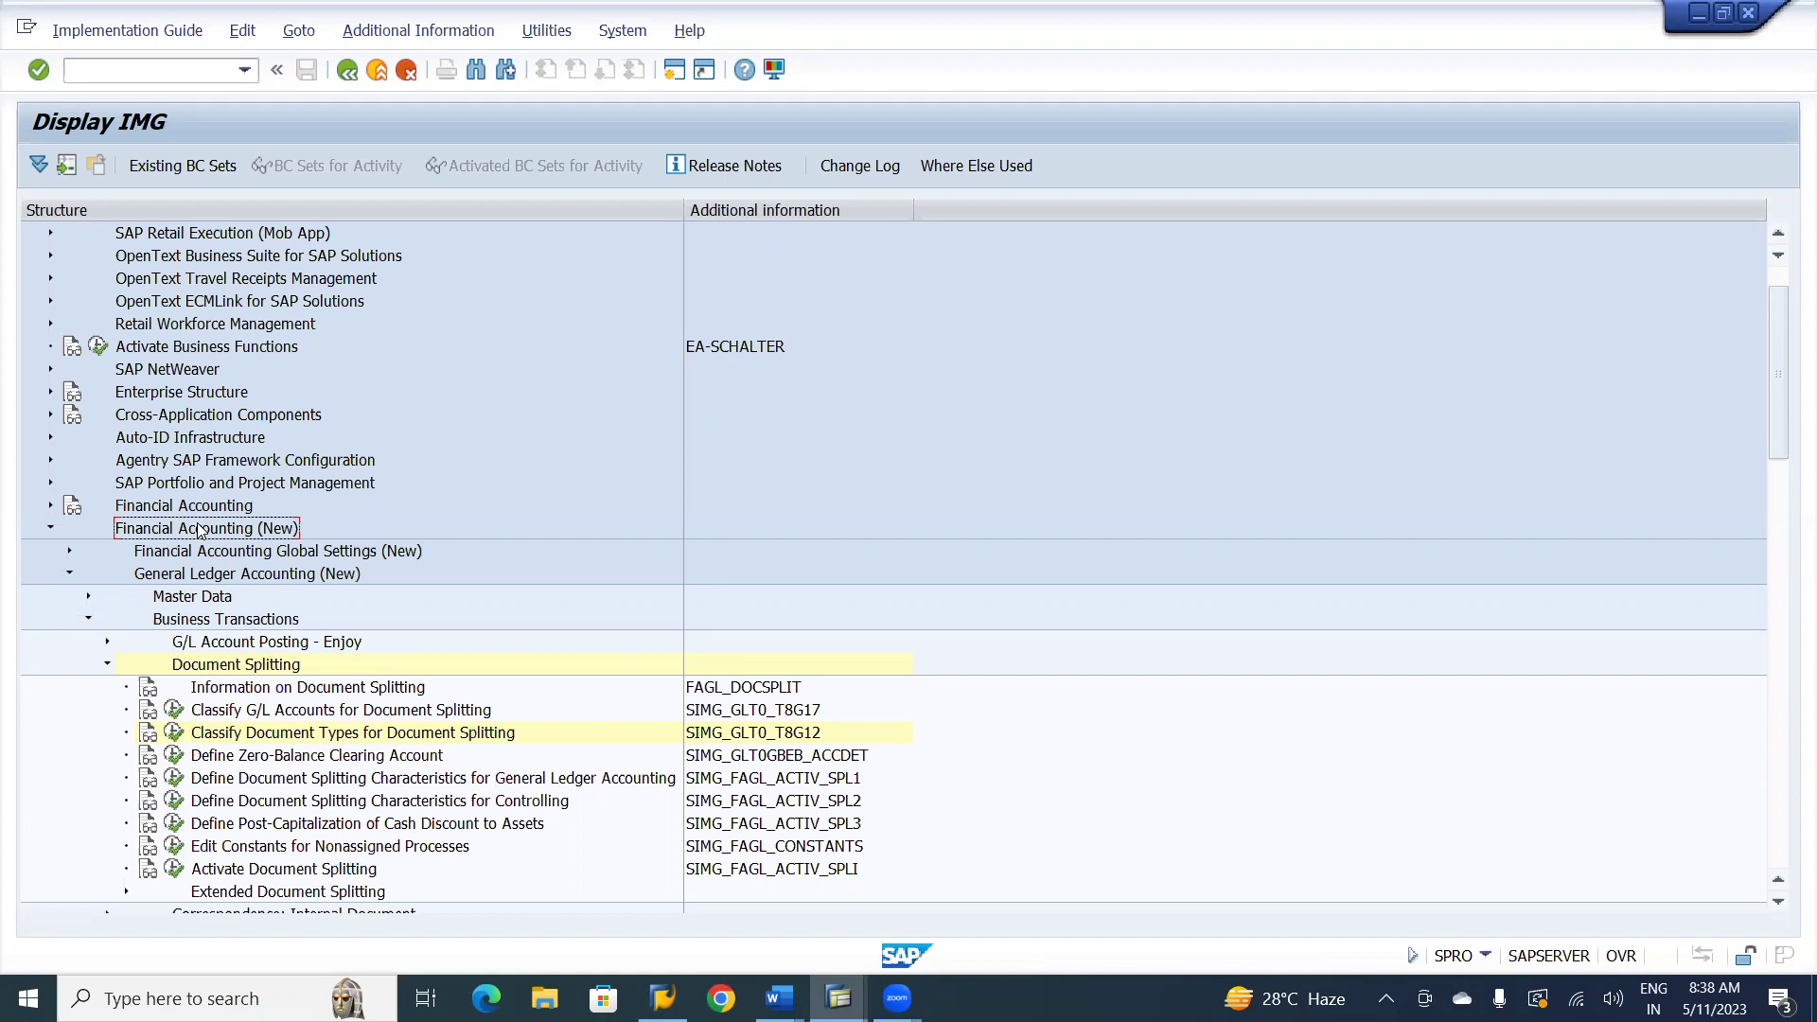
pyautogui.click(216, 576)
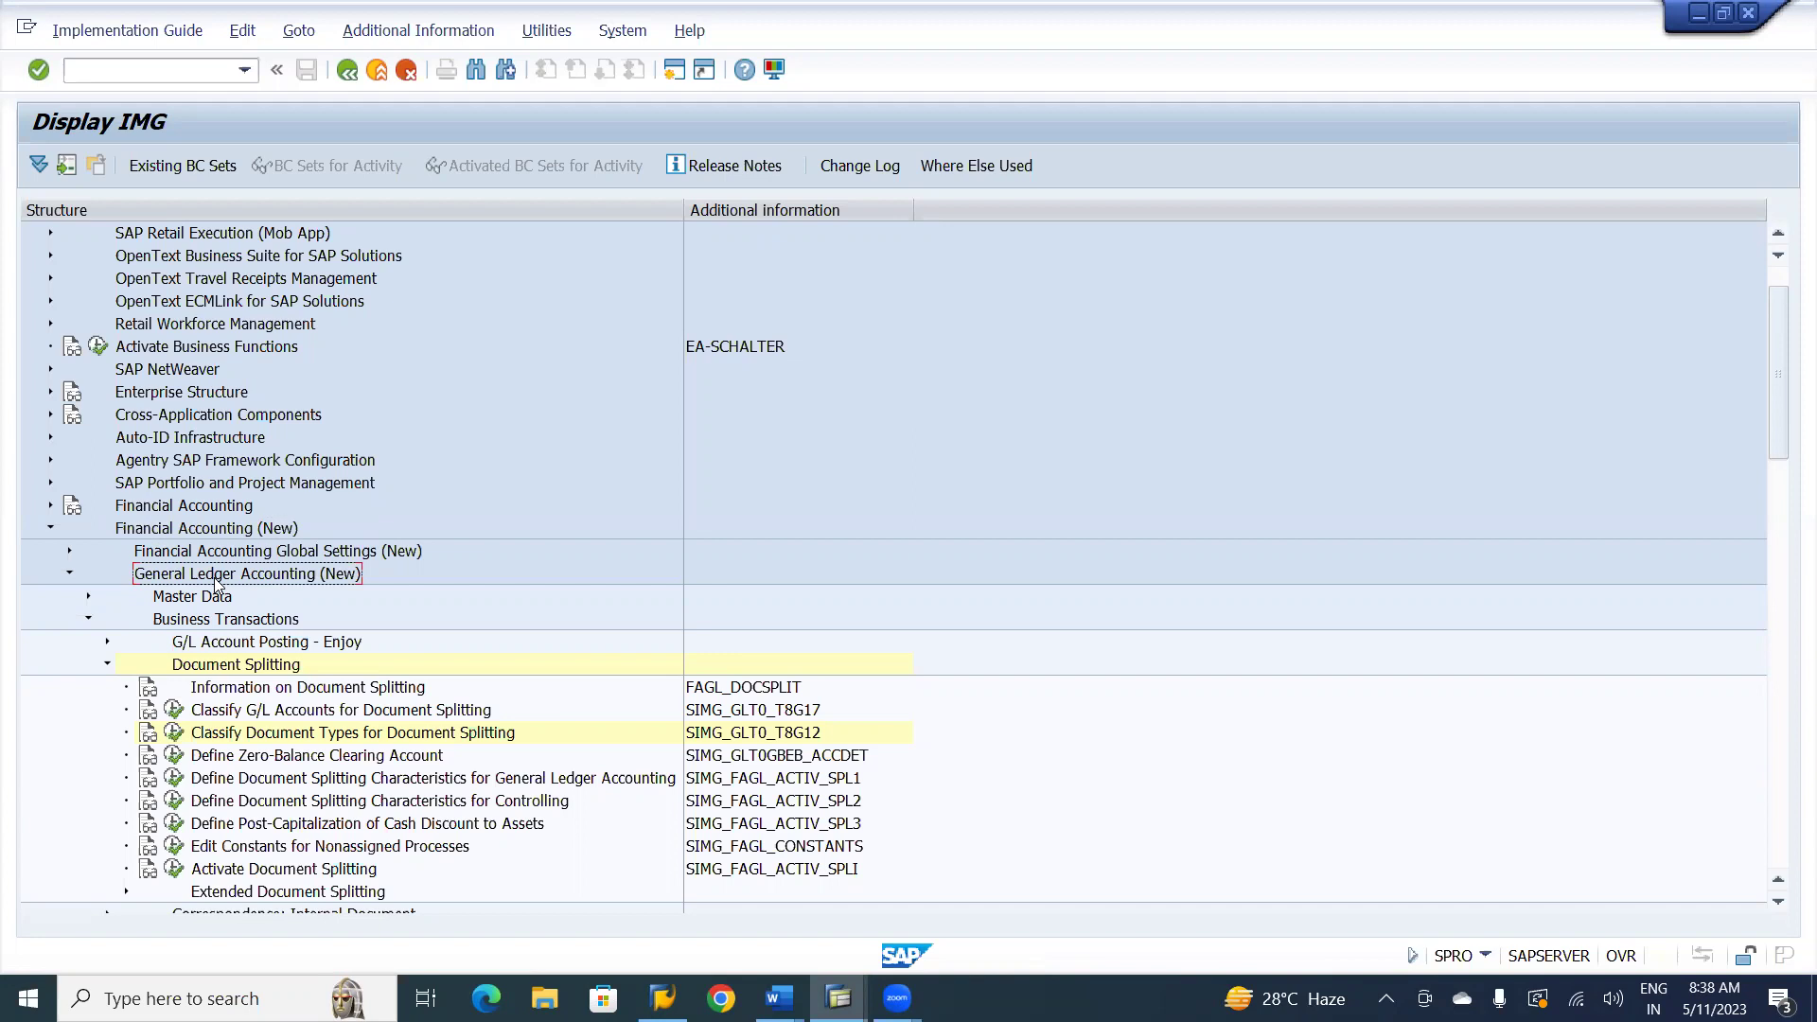
pyautogui.click(216, 621)
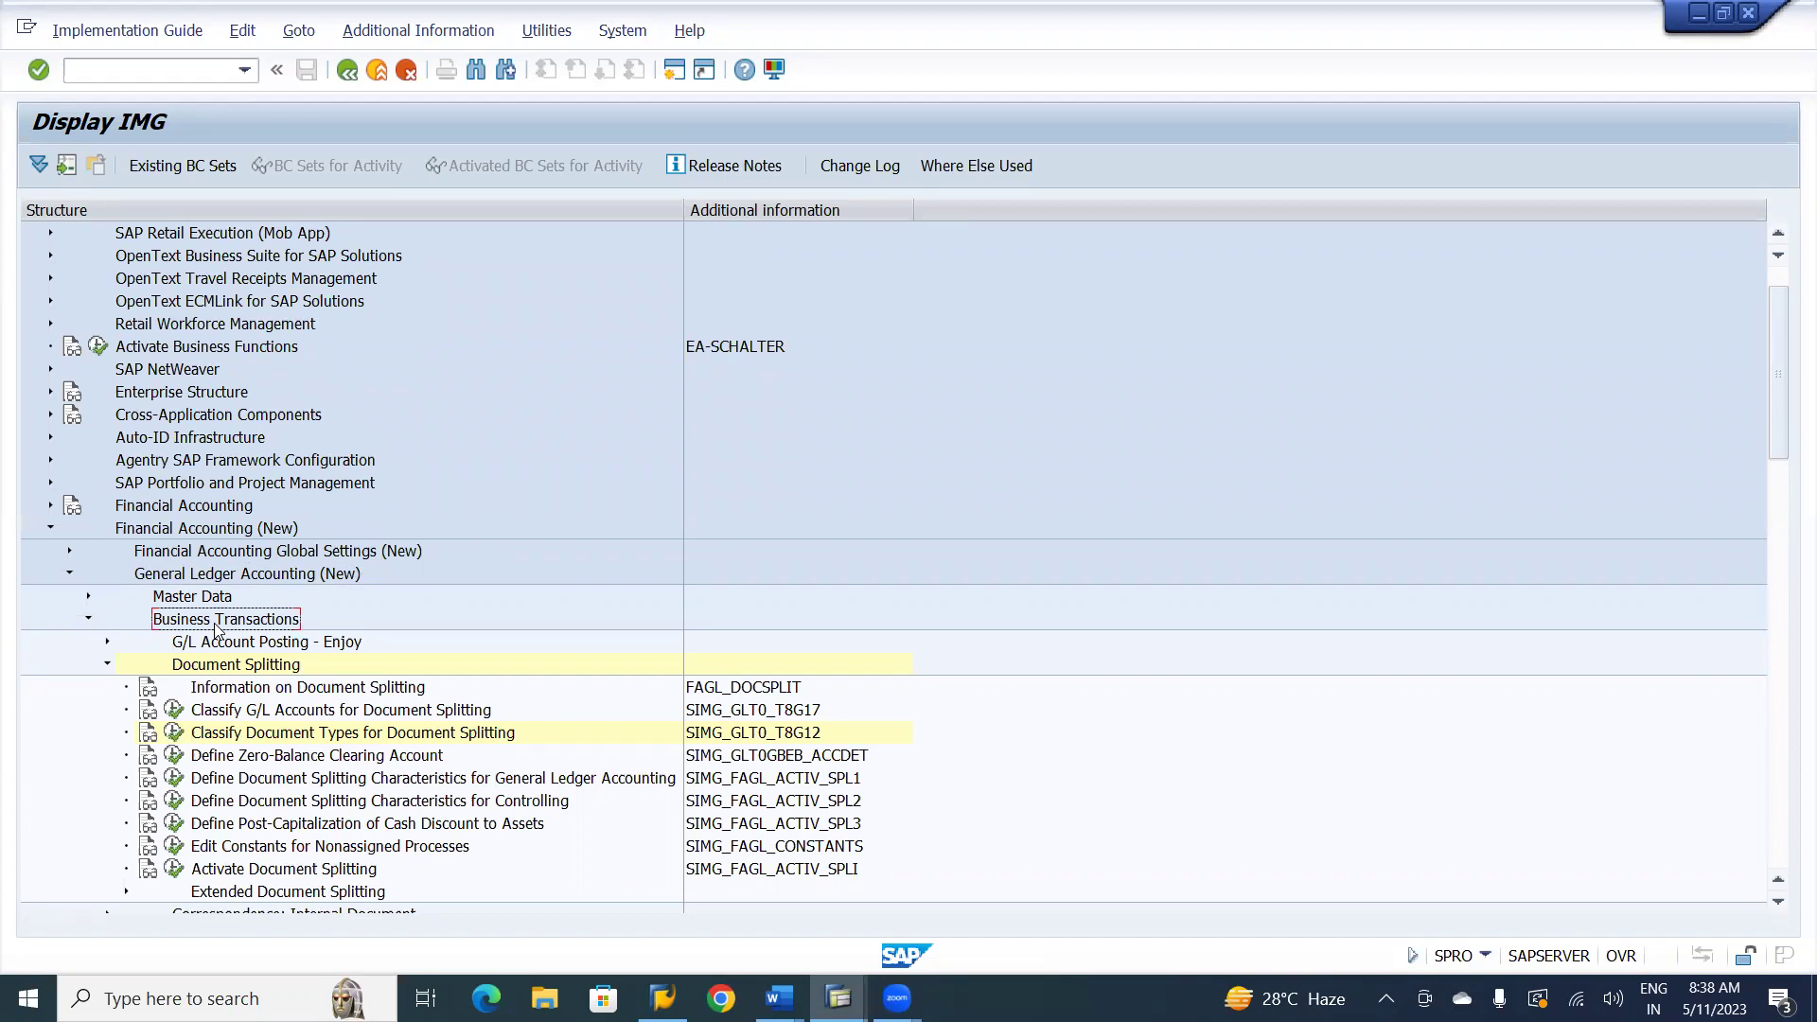
pyautogui.click(219, 666)
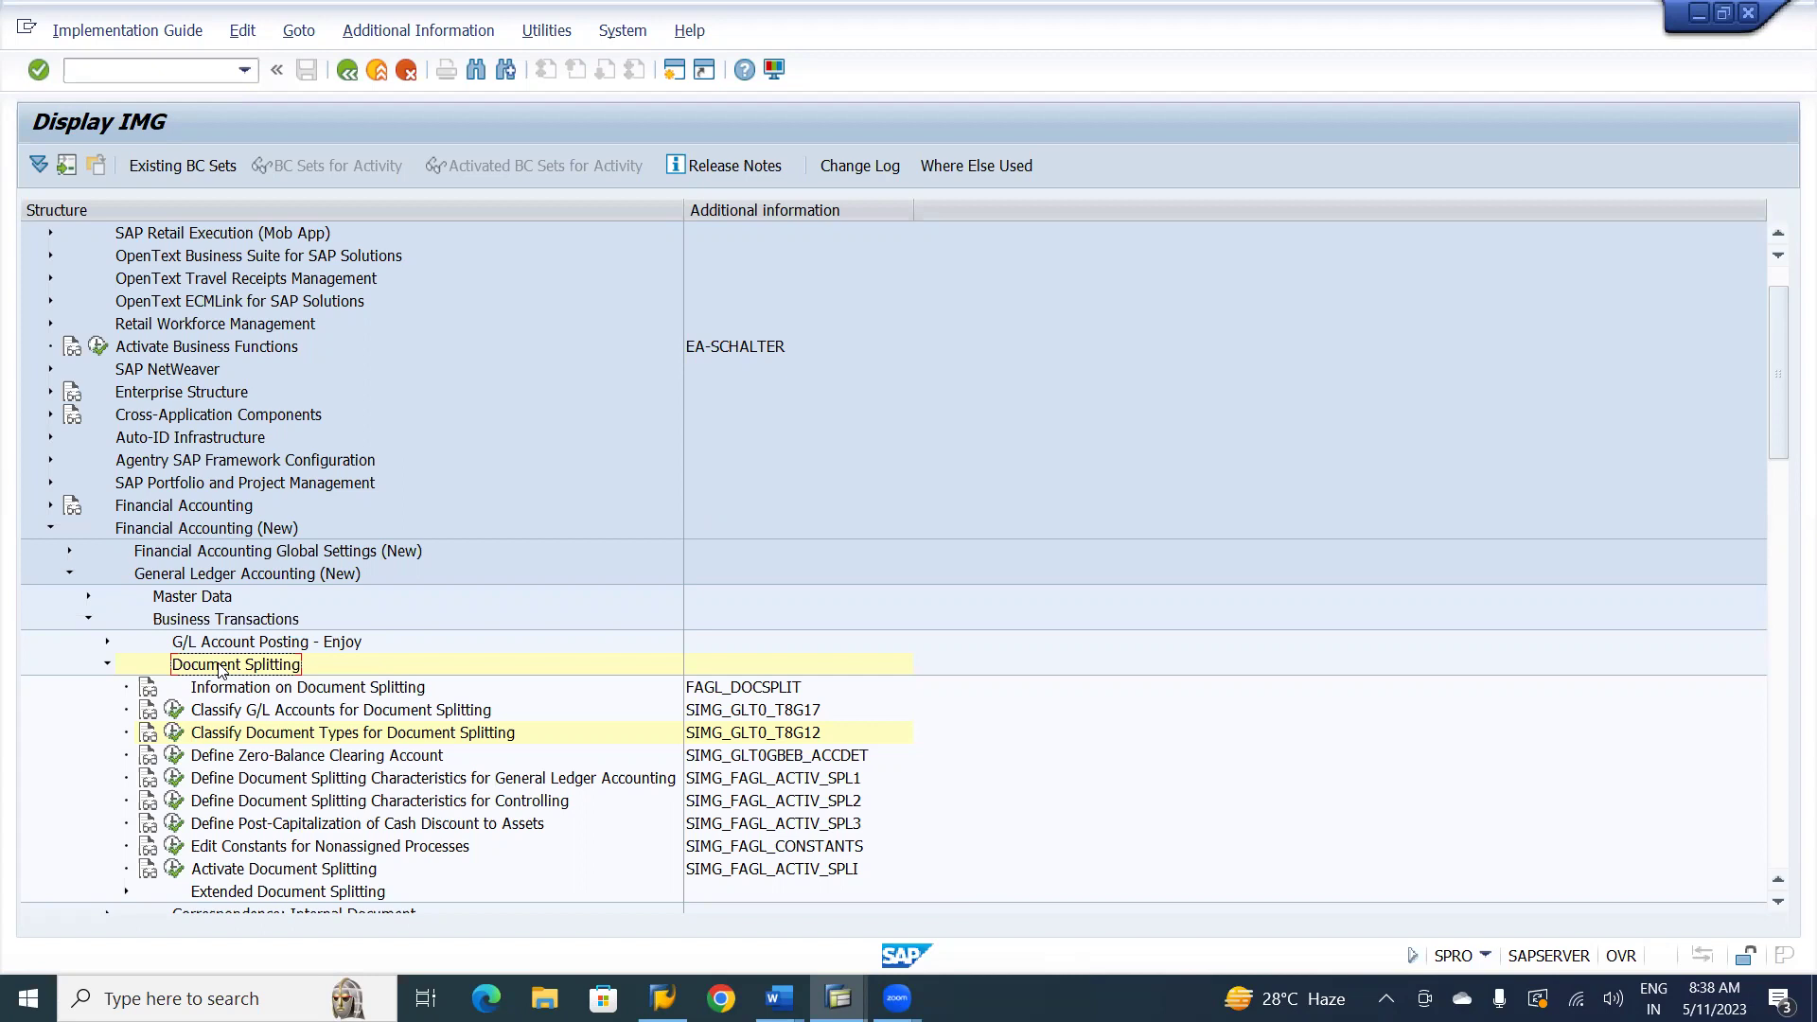
pyautogui.click(249, 734)
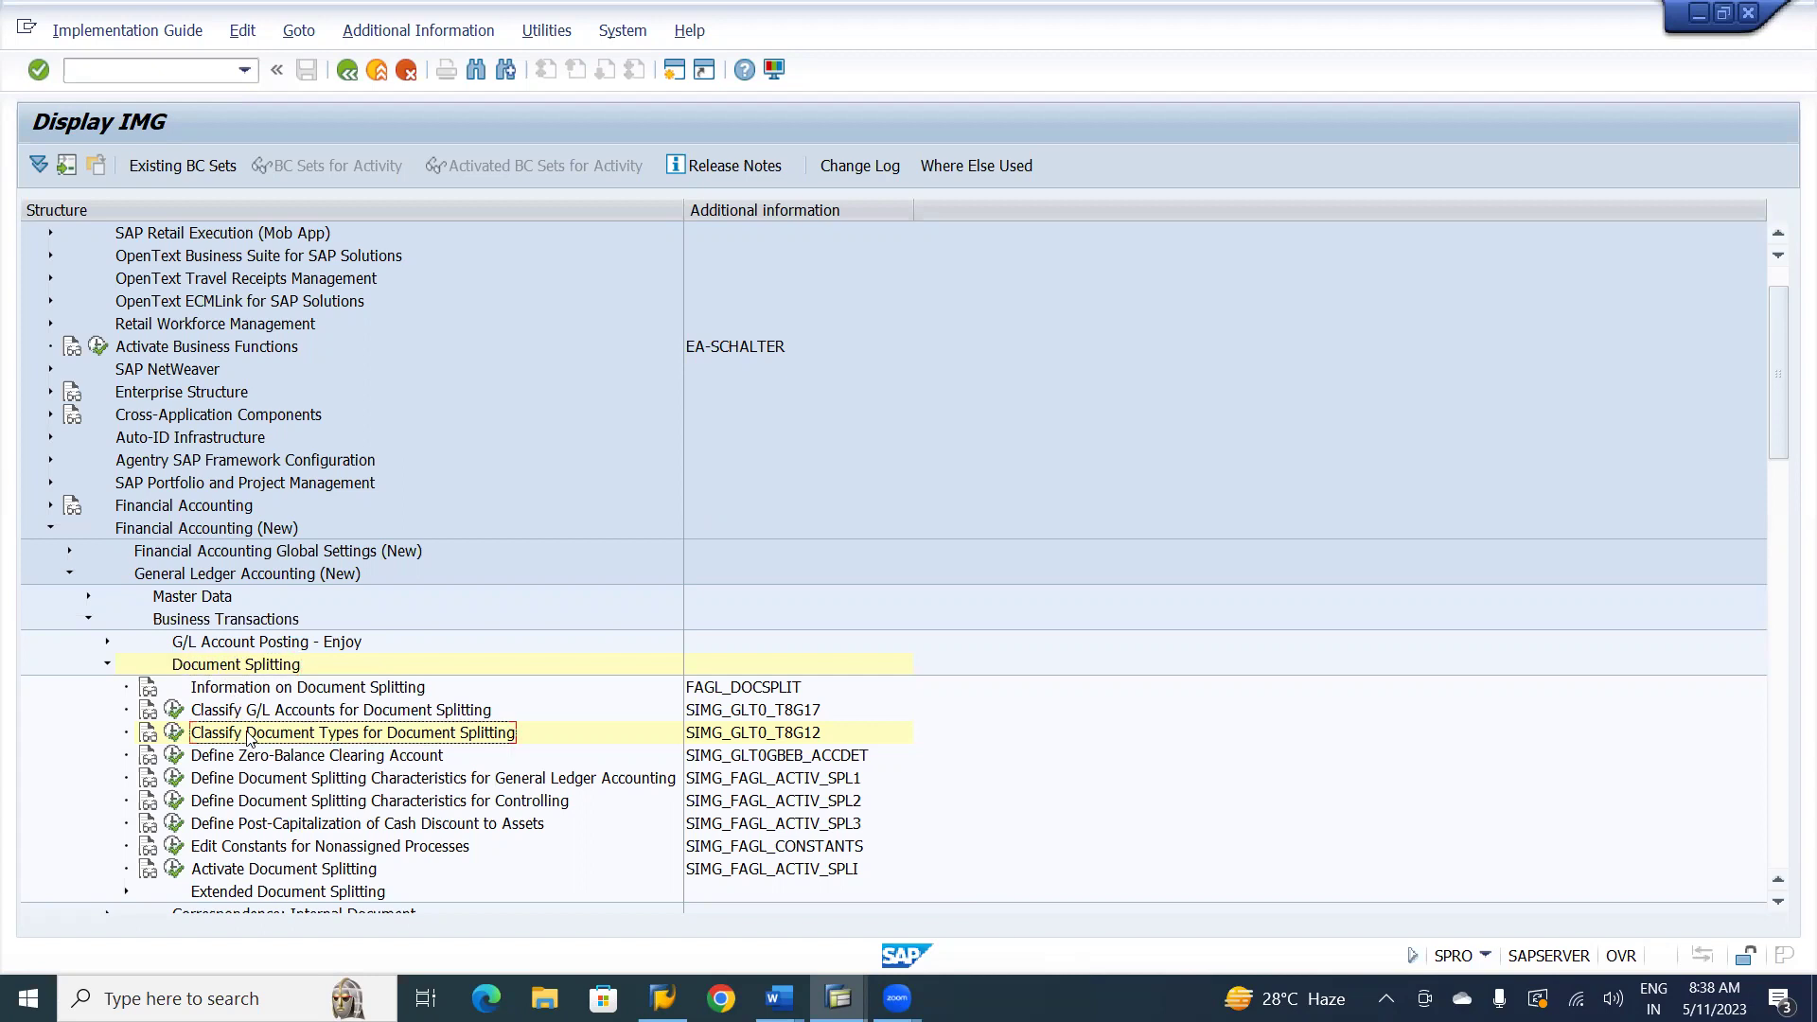
pyautogui.click(269, 761)
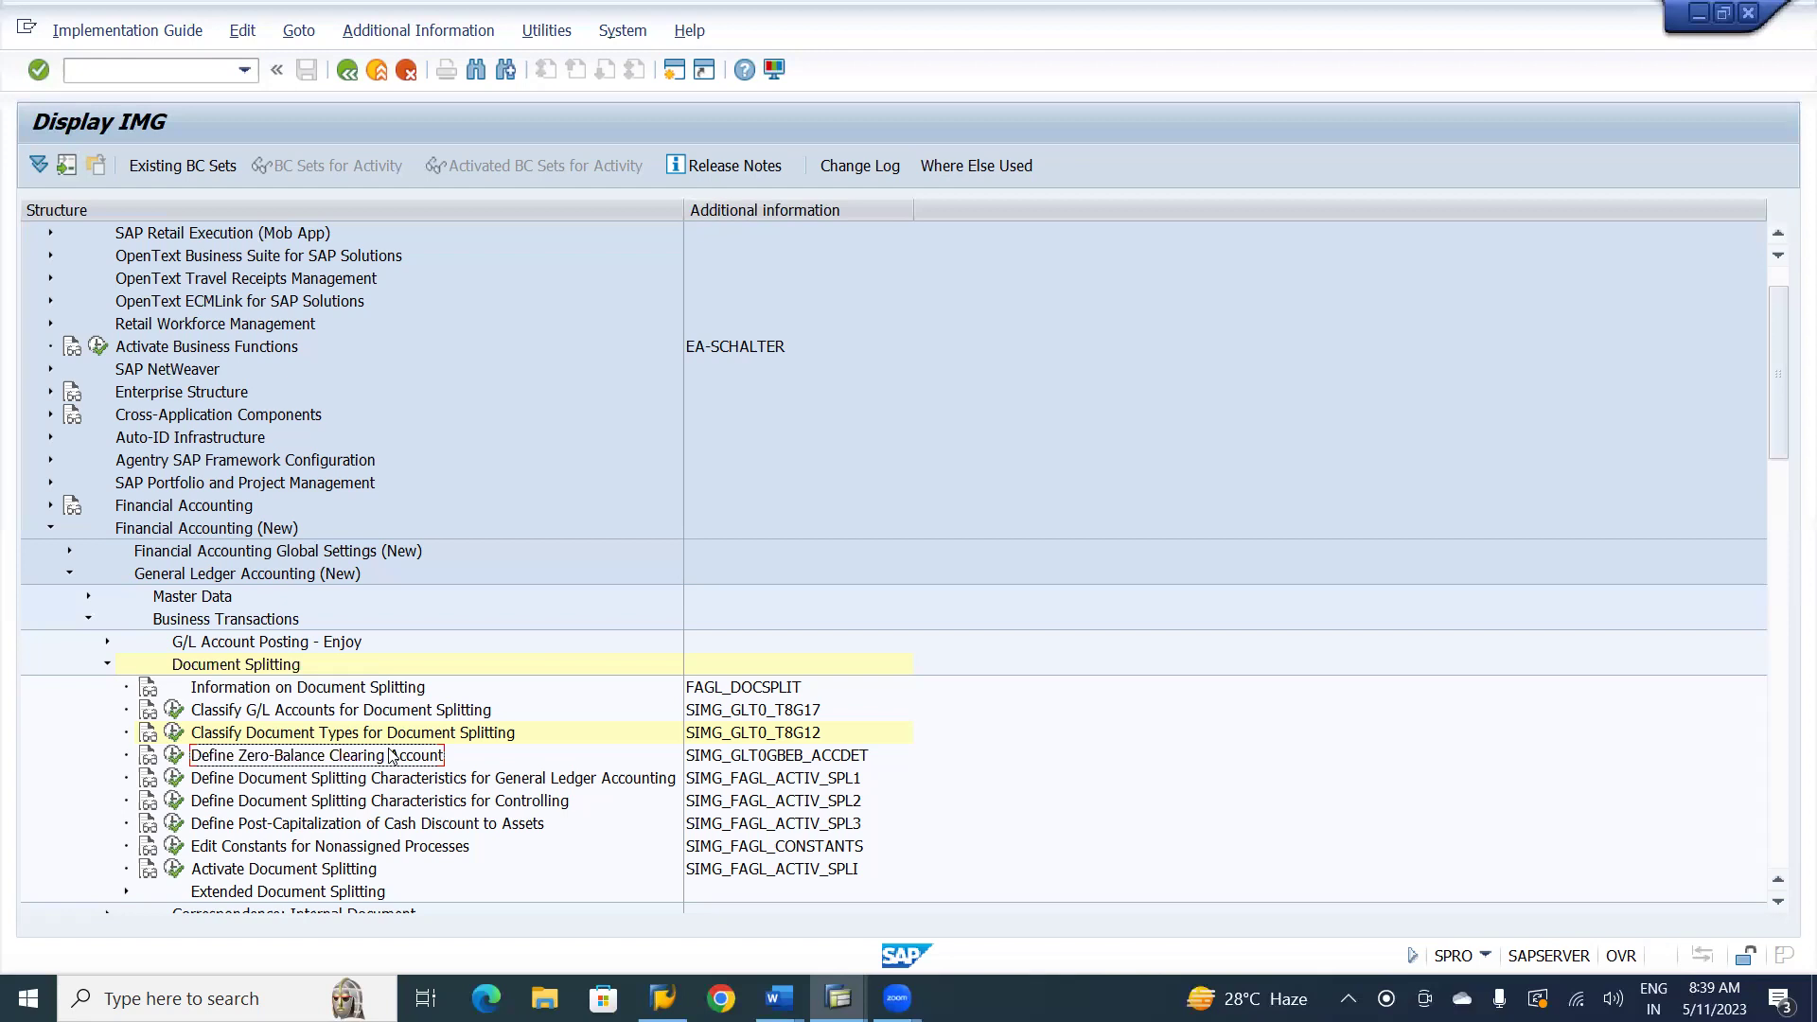
pyautogui.click(176, 761)
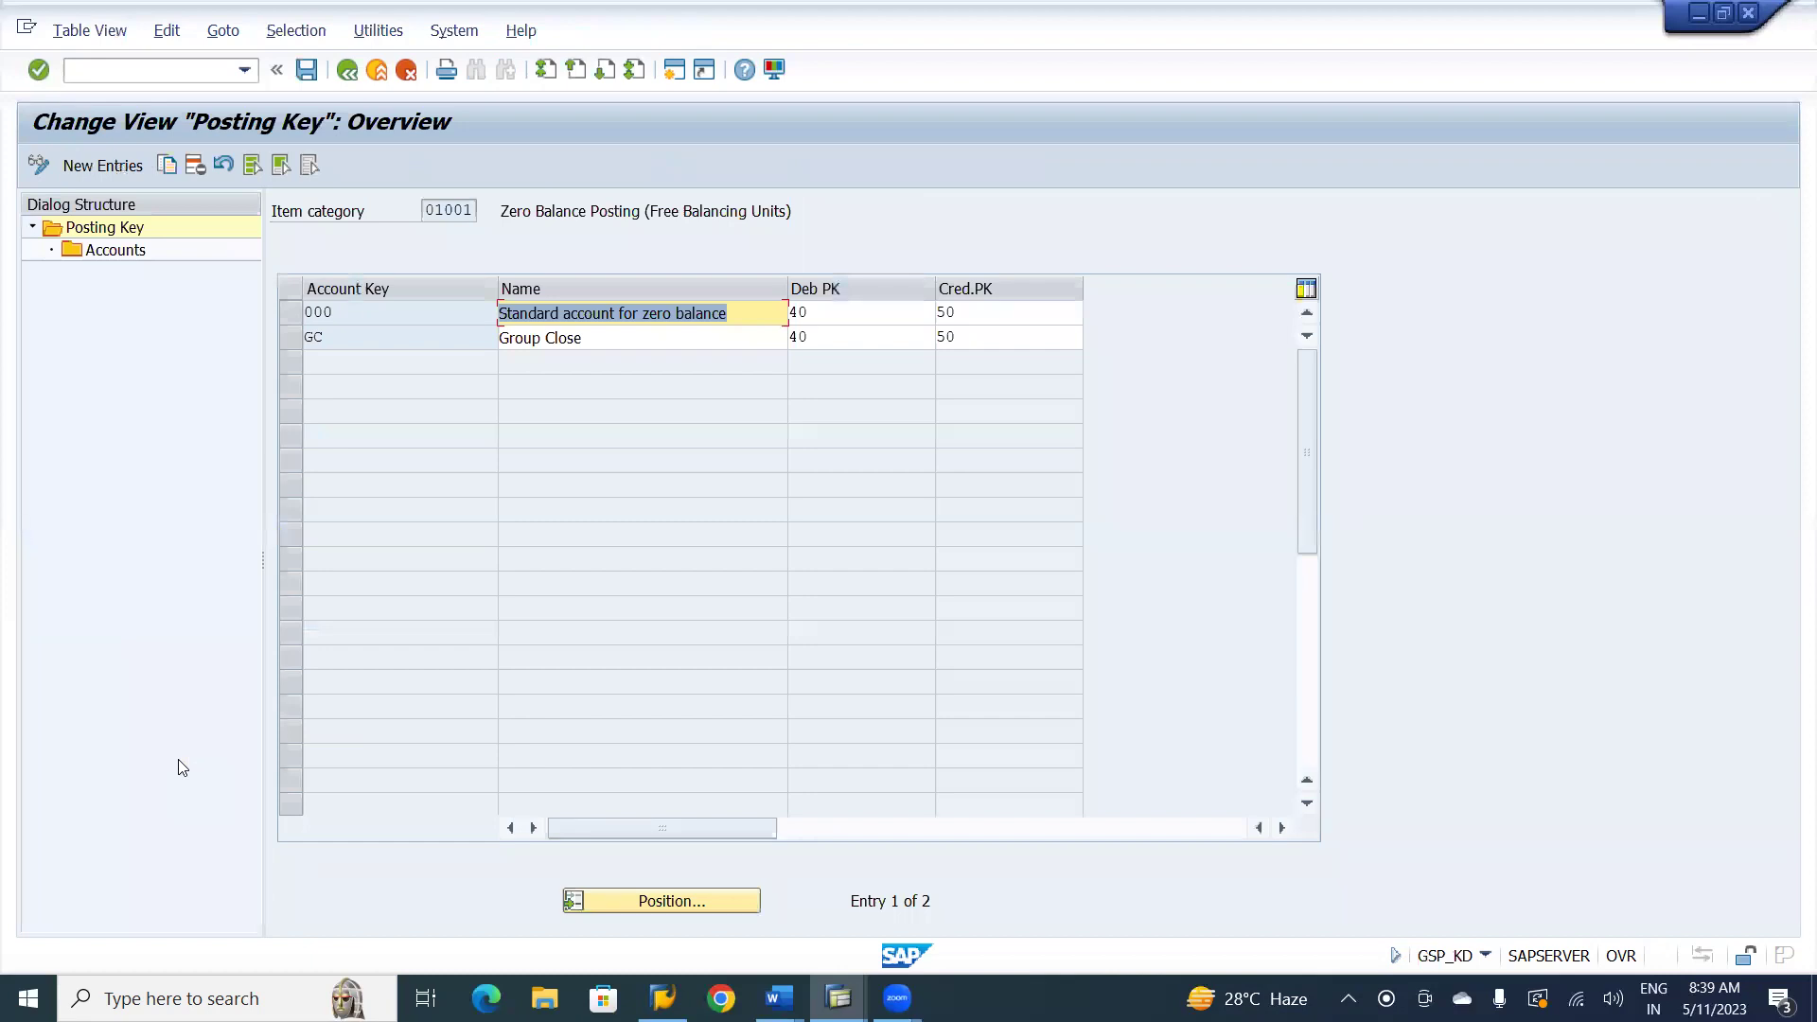
# - Look up zero balance posting category 01001 among the available item categories, and close the list without changing the category
pyautogui.click(468, 207)
pyautogui.click(488, 211)
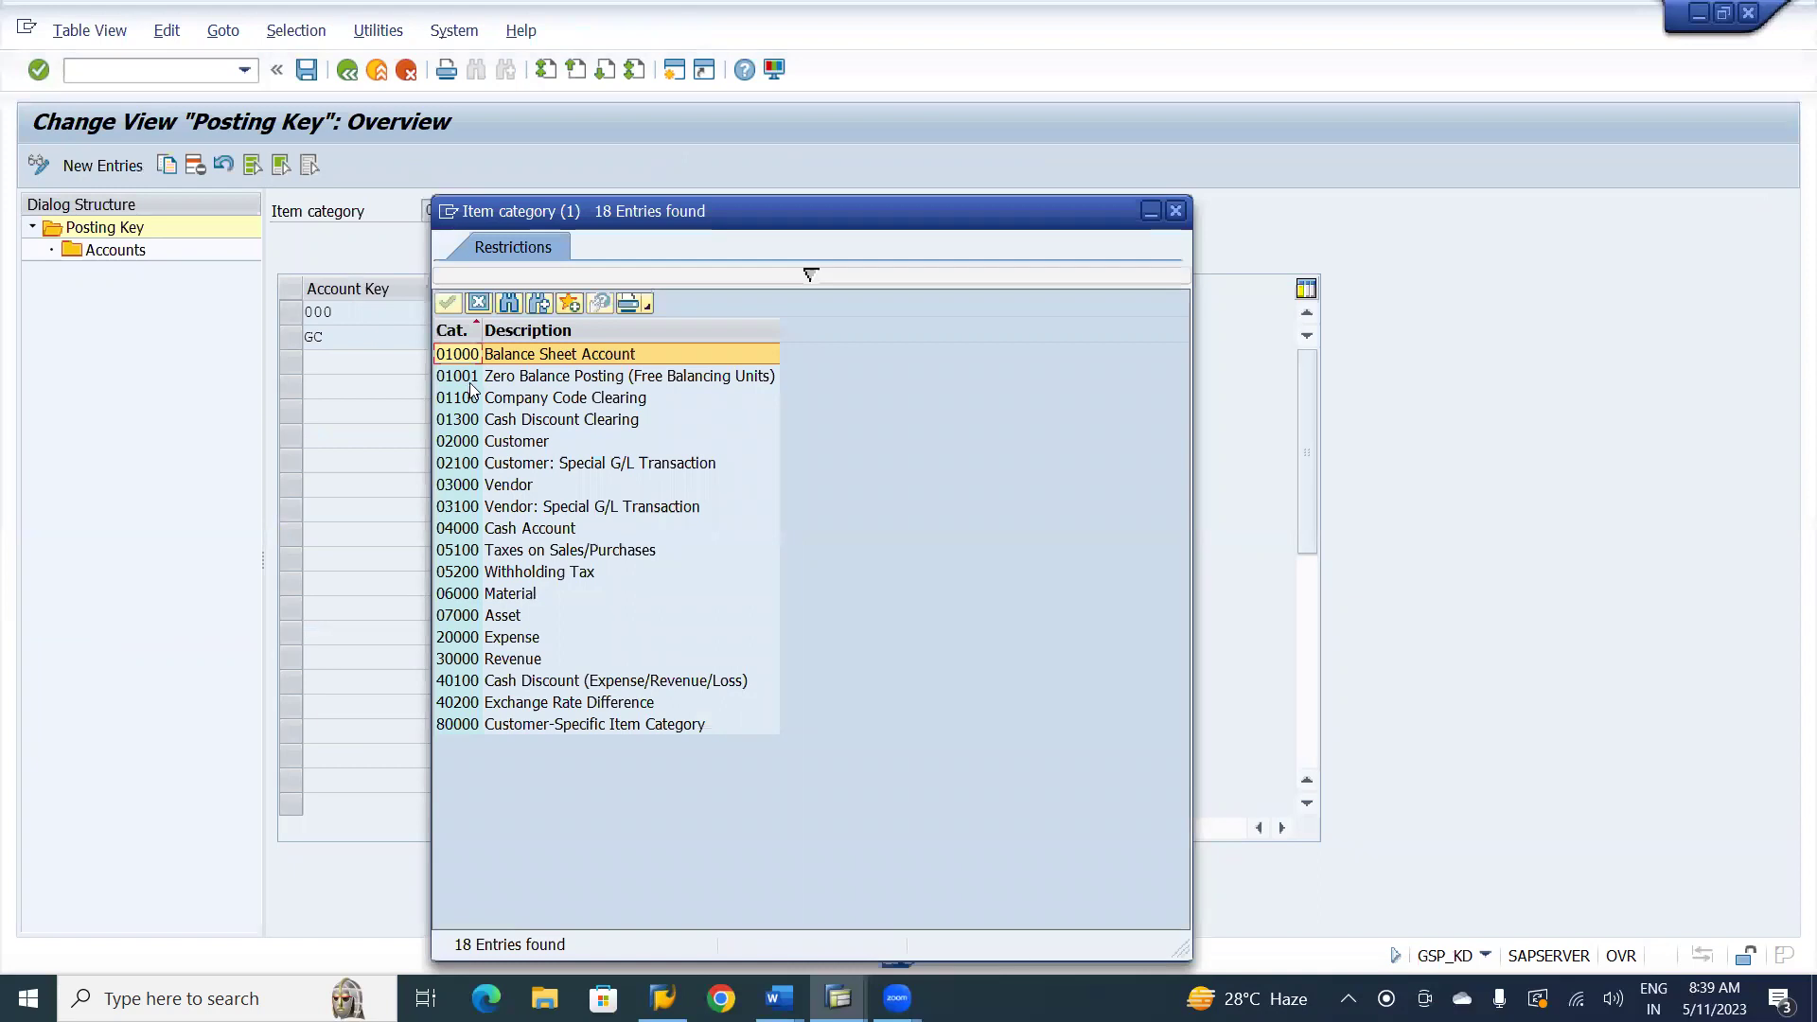
pyautogui.click(527, 378)
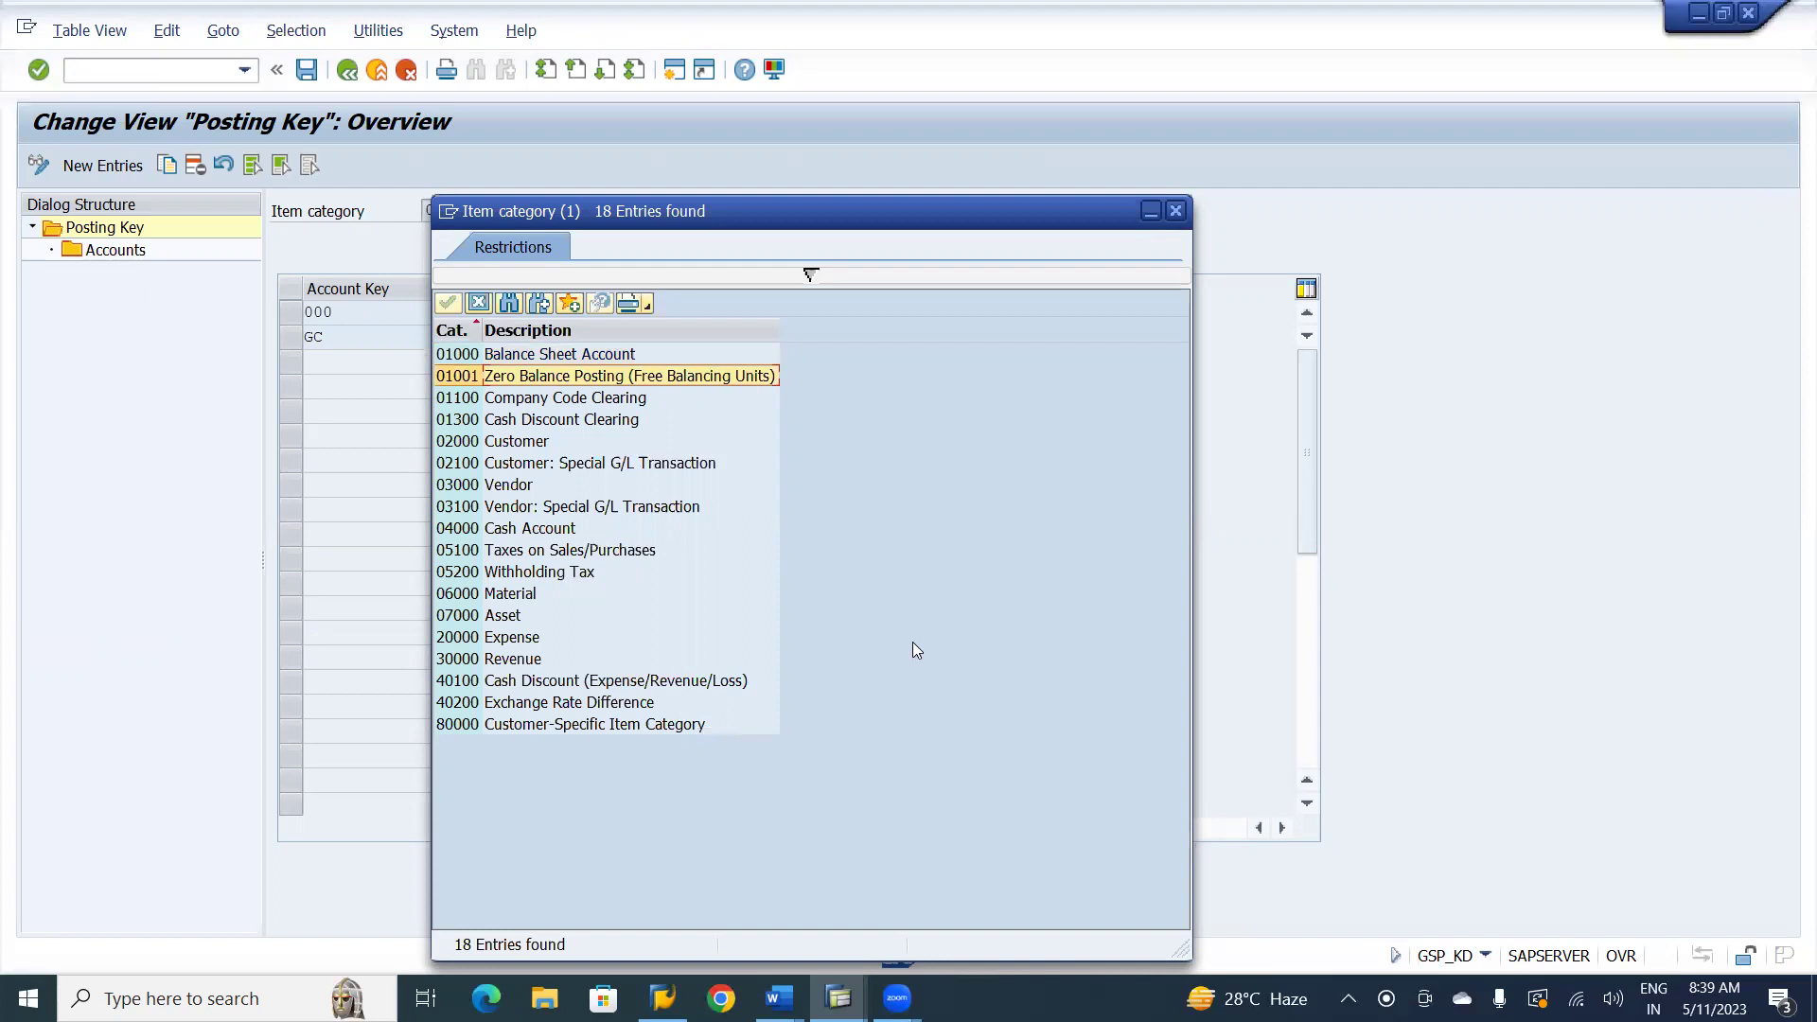
pyautogui.click(1177, 211)
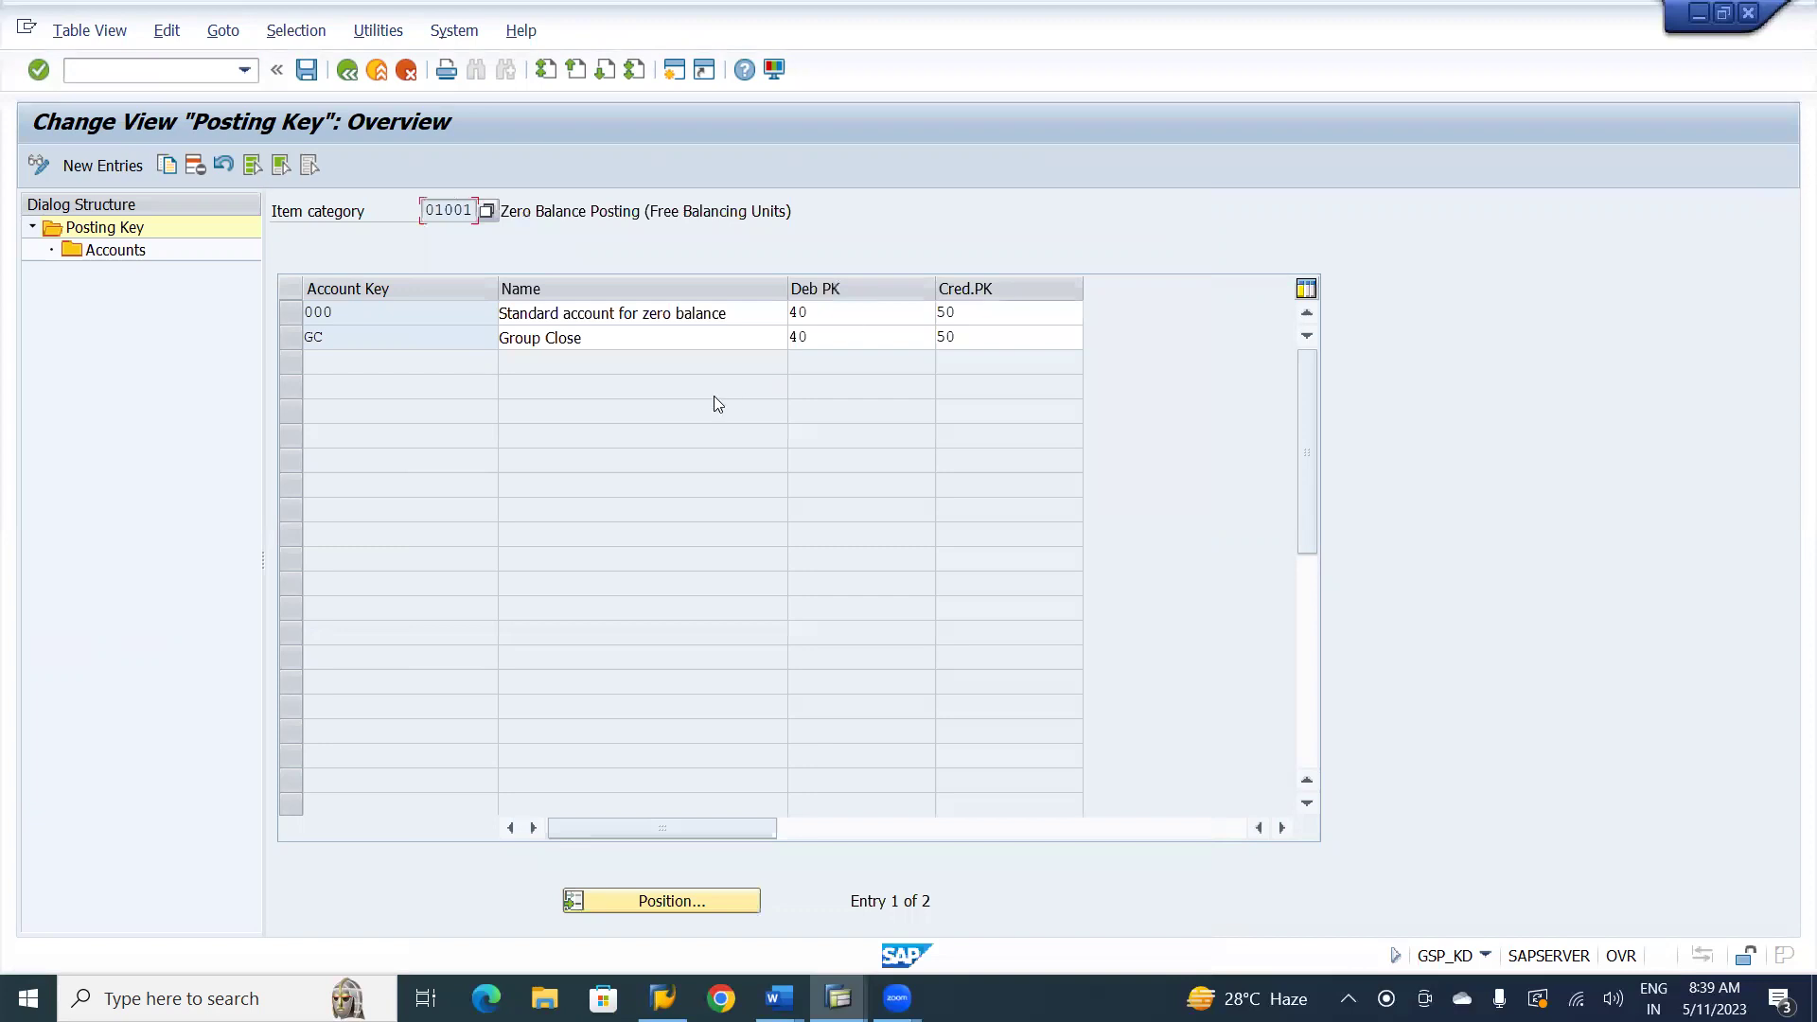
# - Open the accounts for account key 000, Standard account for zero balance, with chart of accounts BOCA
pyautogui.click(295, 314)
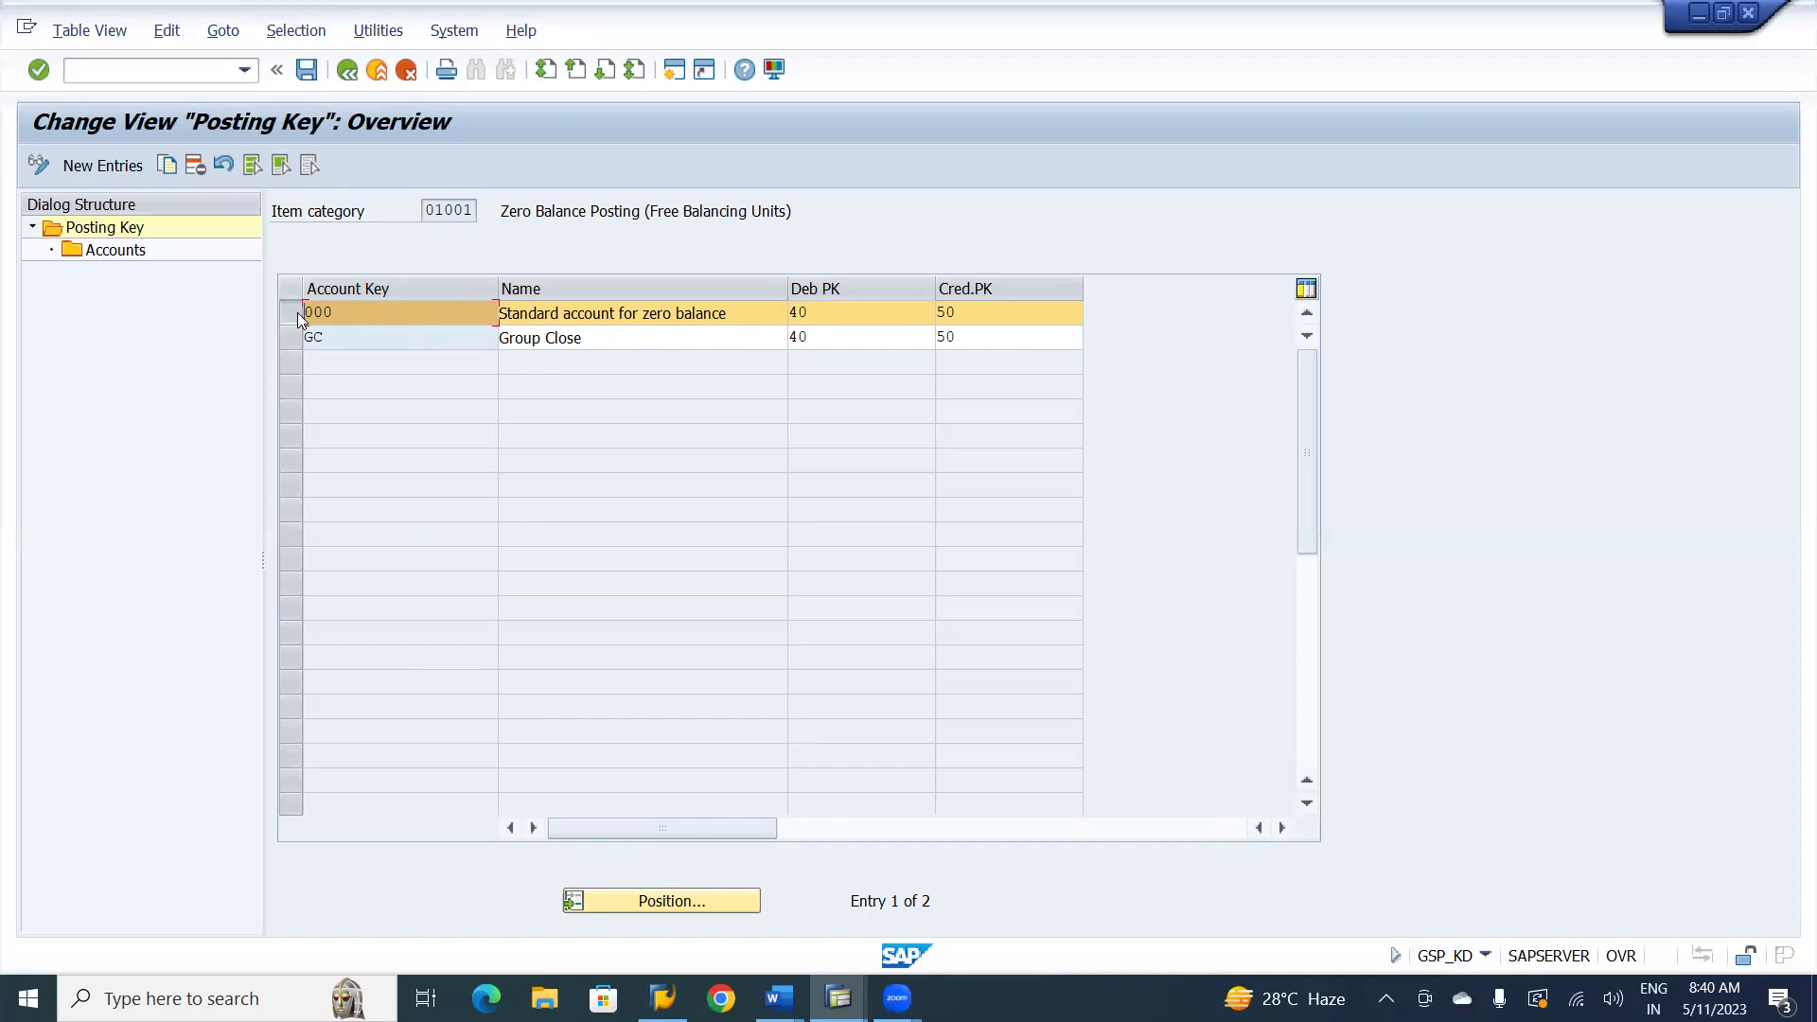
pyautogui.doubleClick(109, 254)
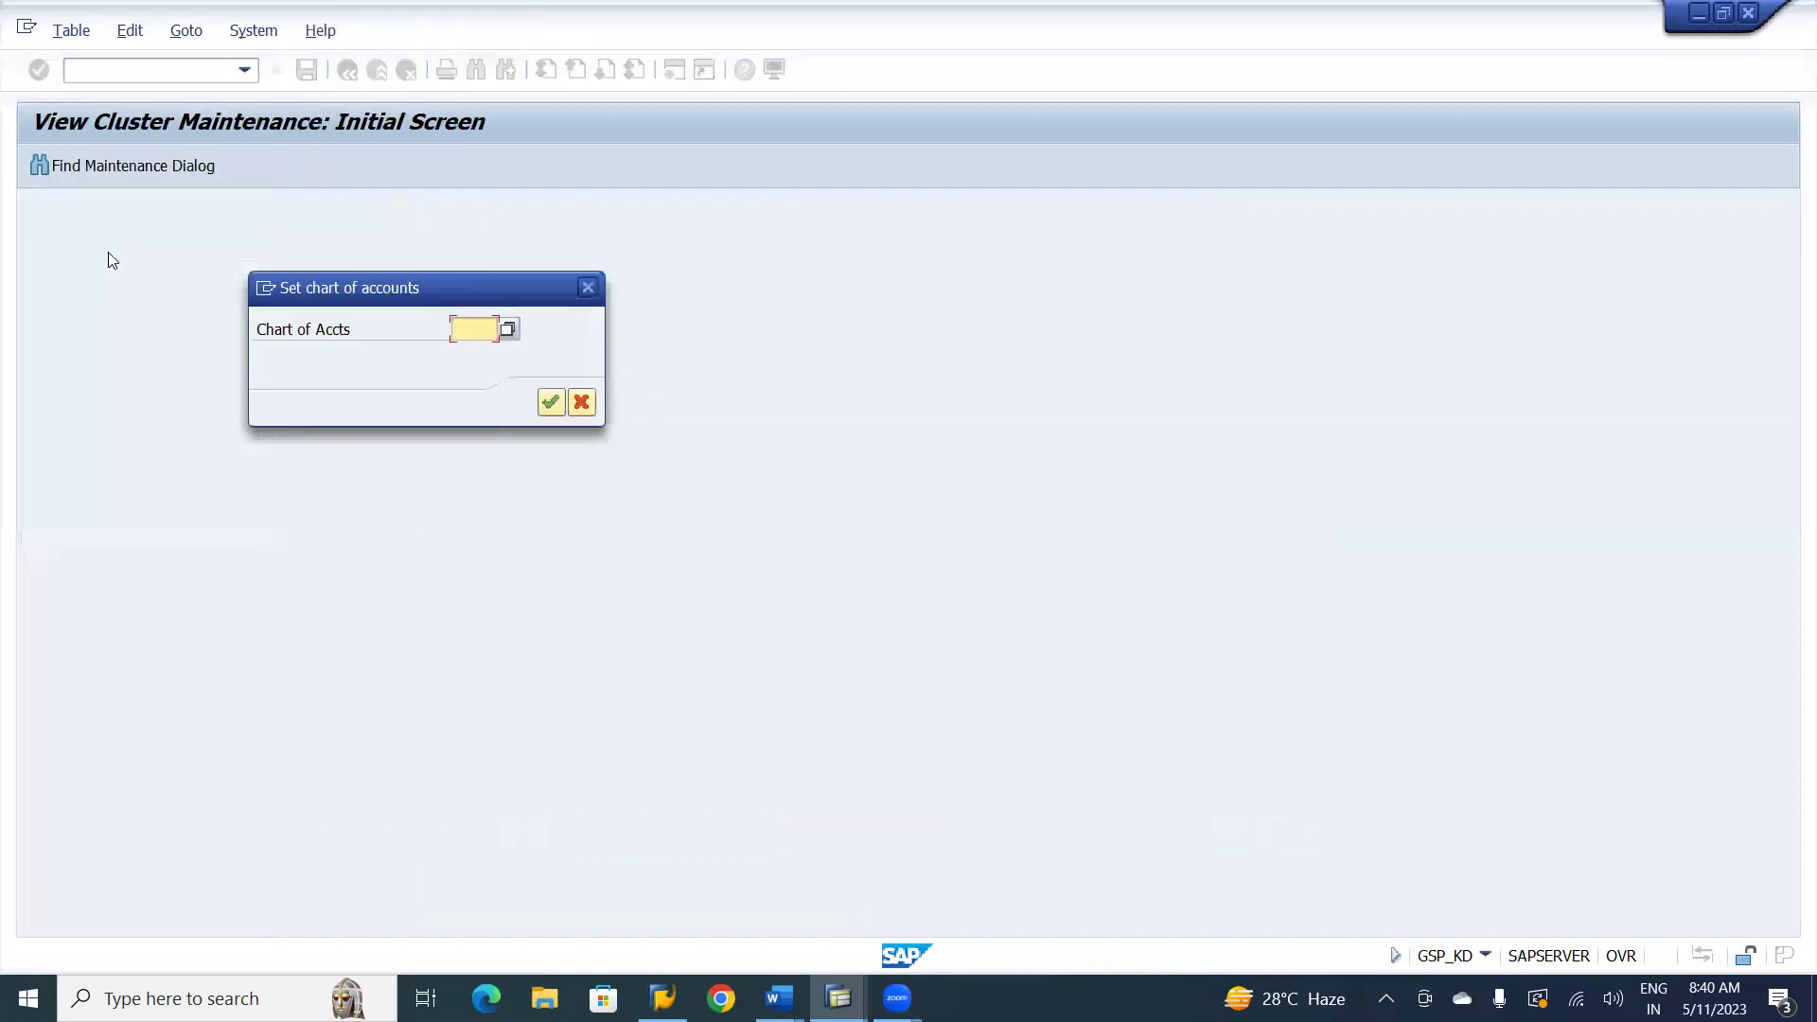
pyautogui.press('BackSpace')
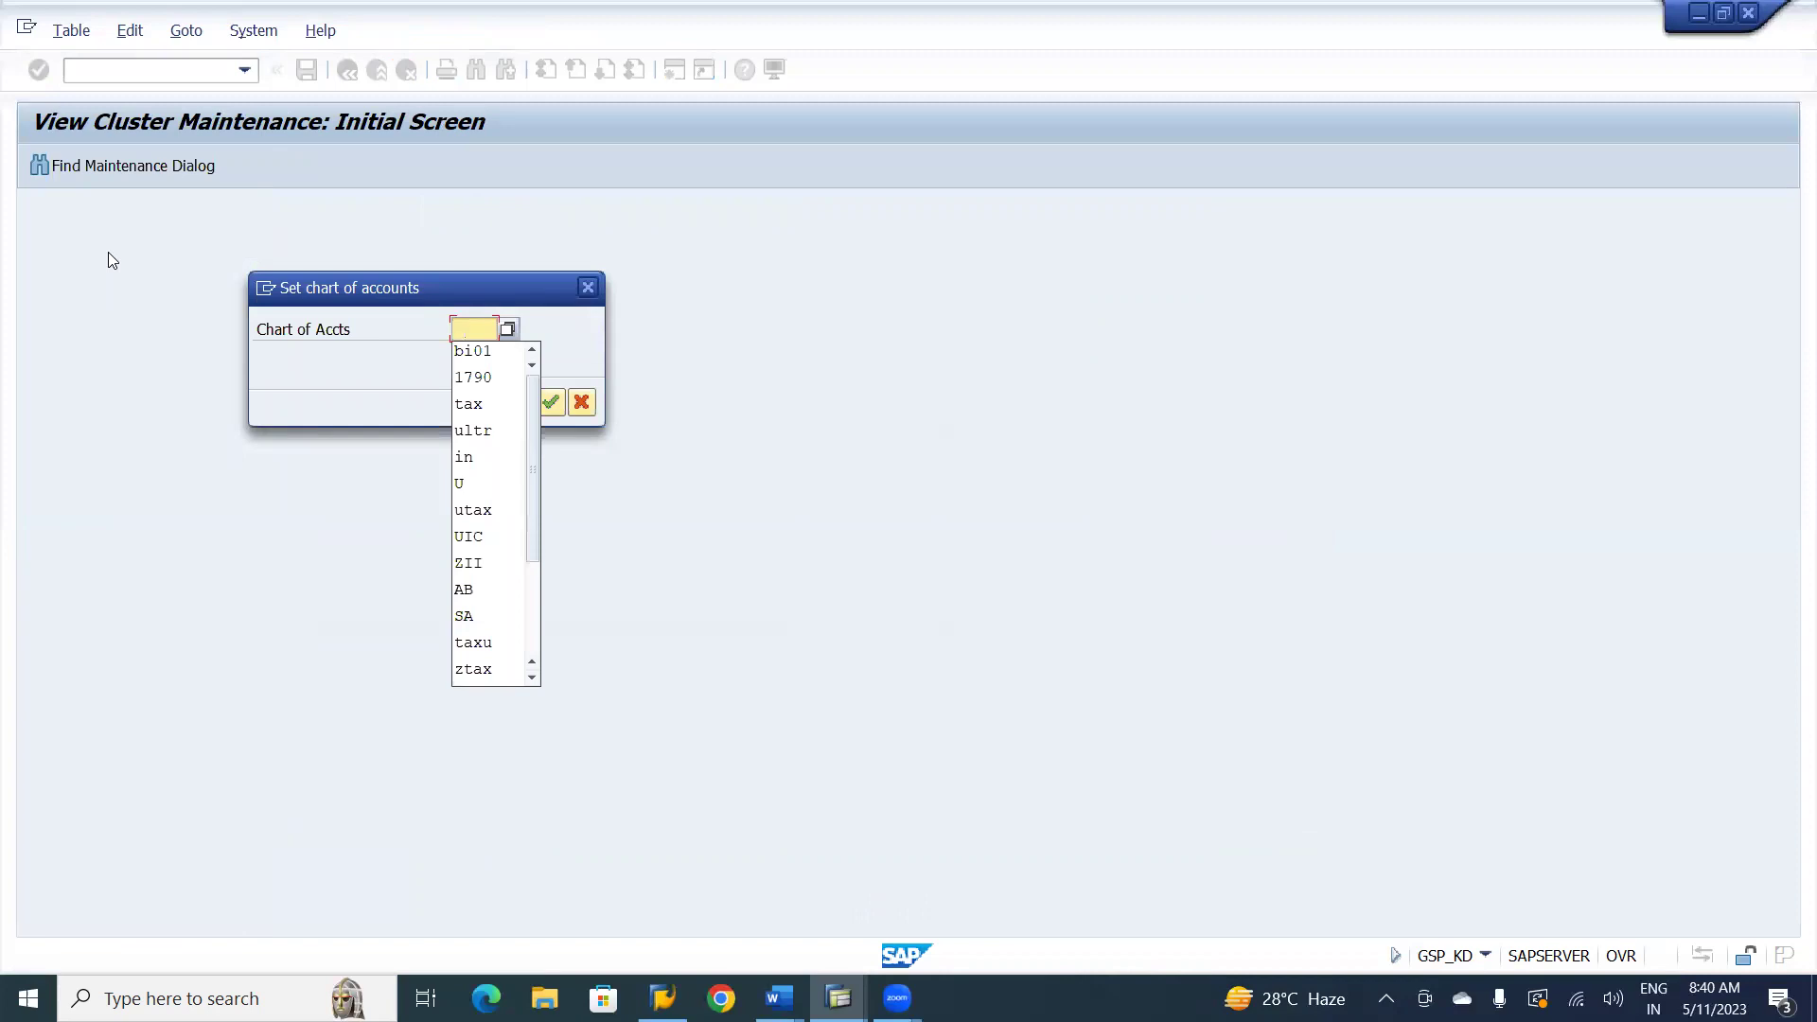
pyautogui.write('b')
pyautogui.press('BackSpace')
pyautogui.write('b')
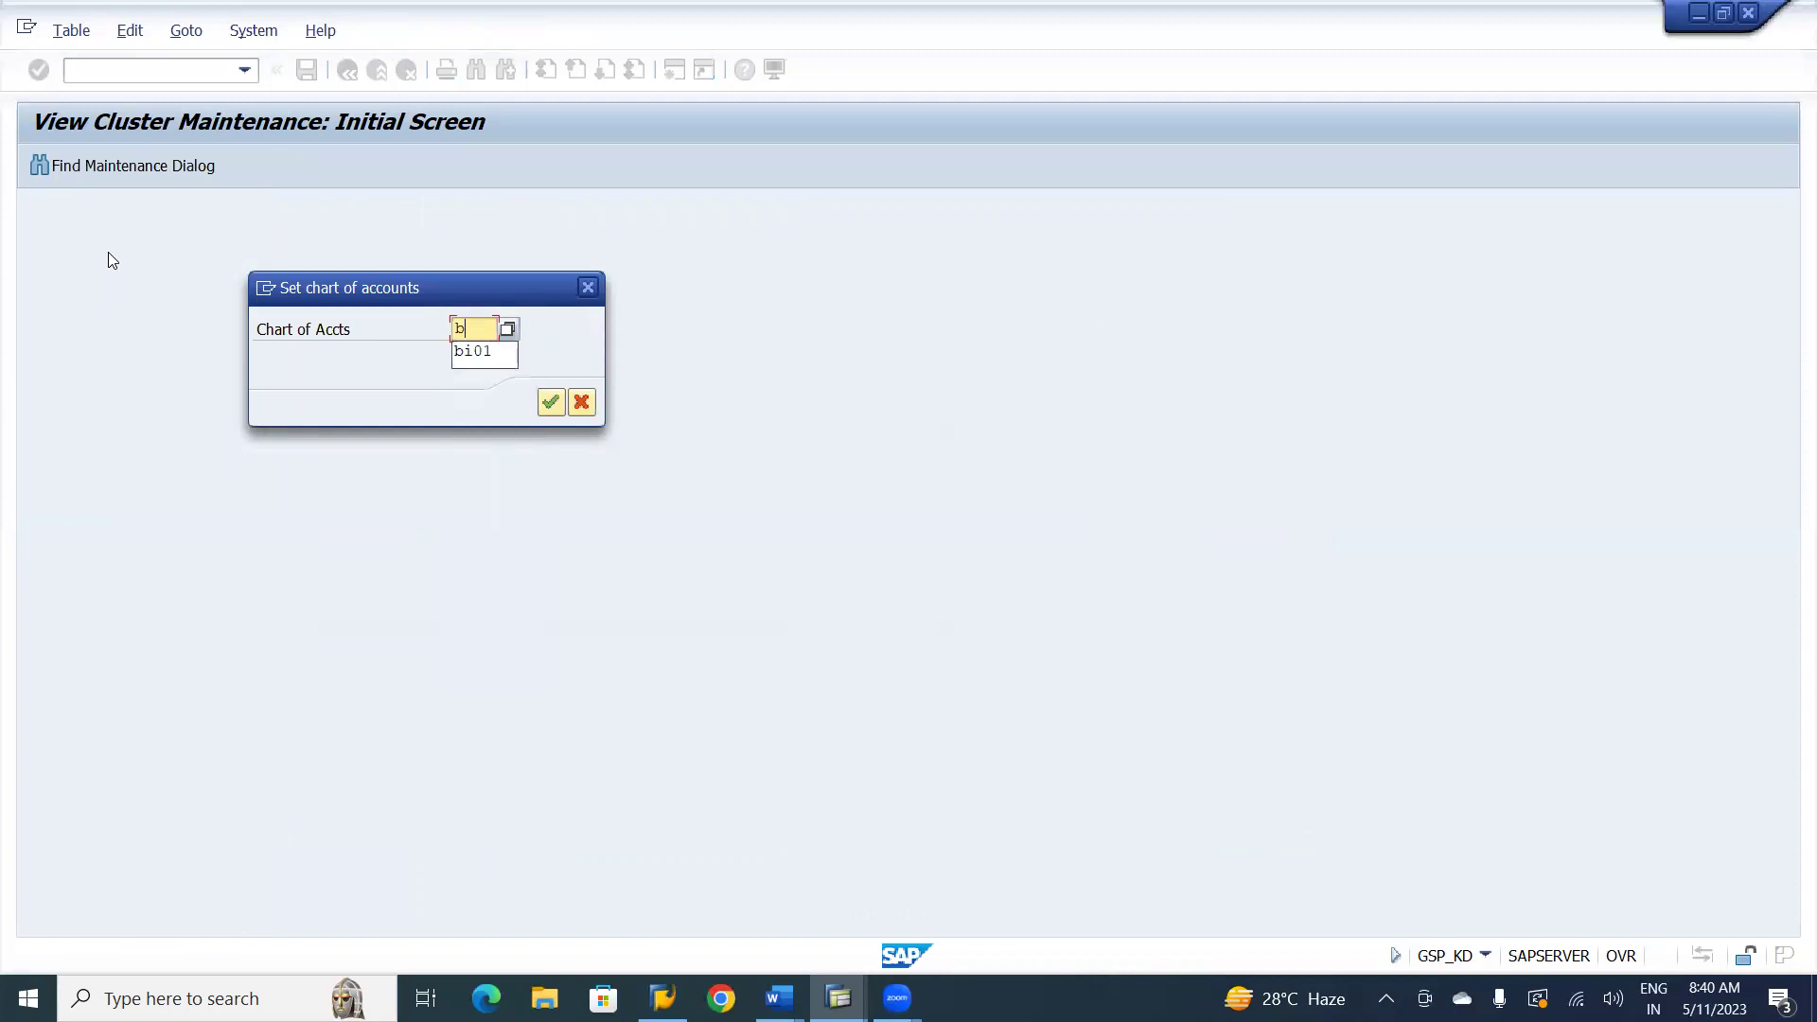
pyautogui.write('oca')
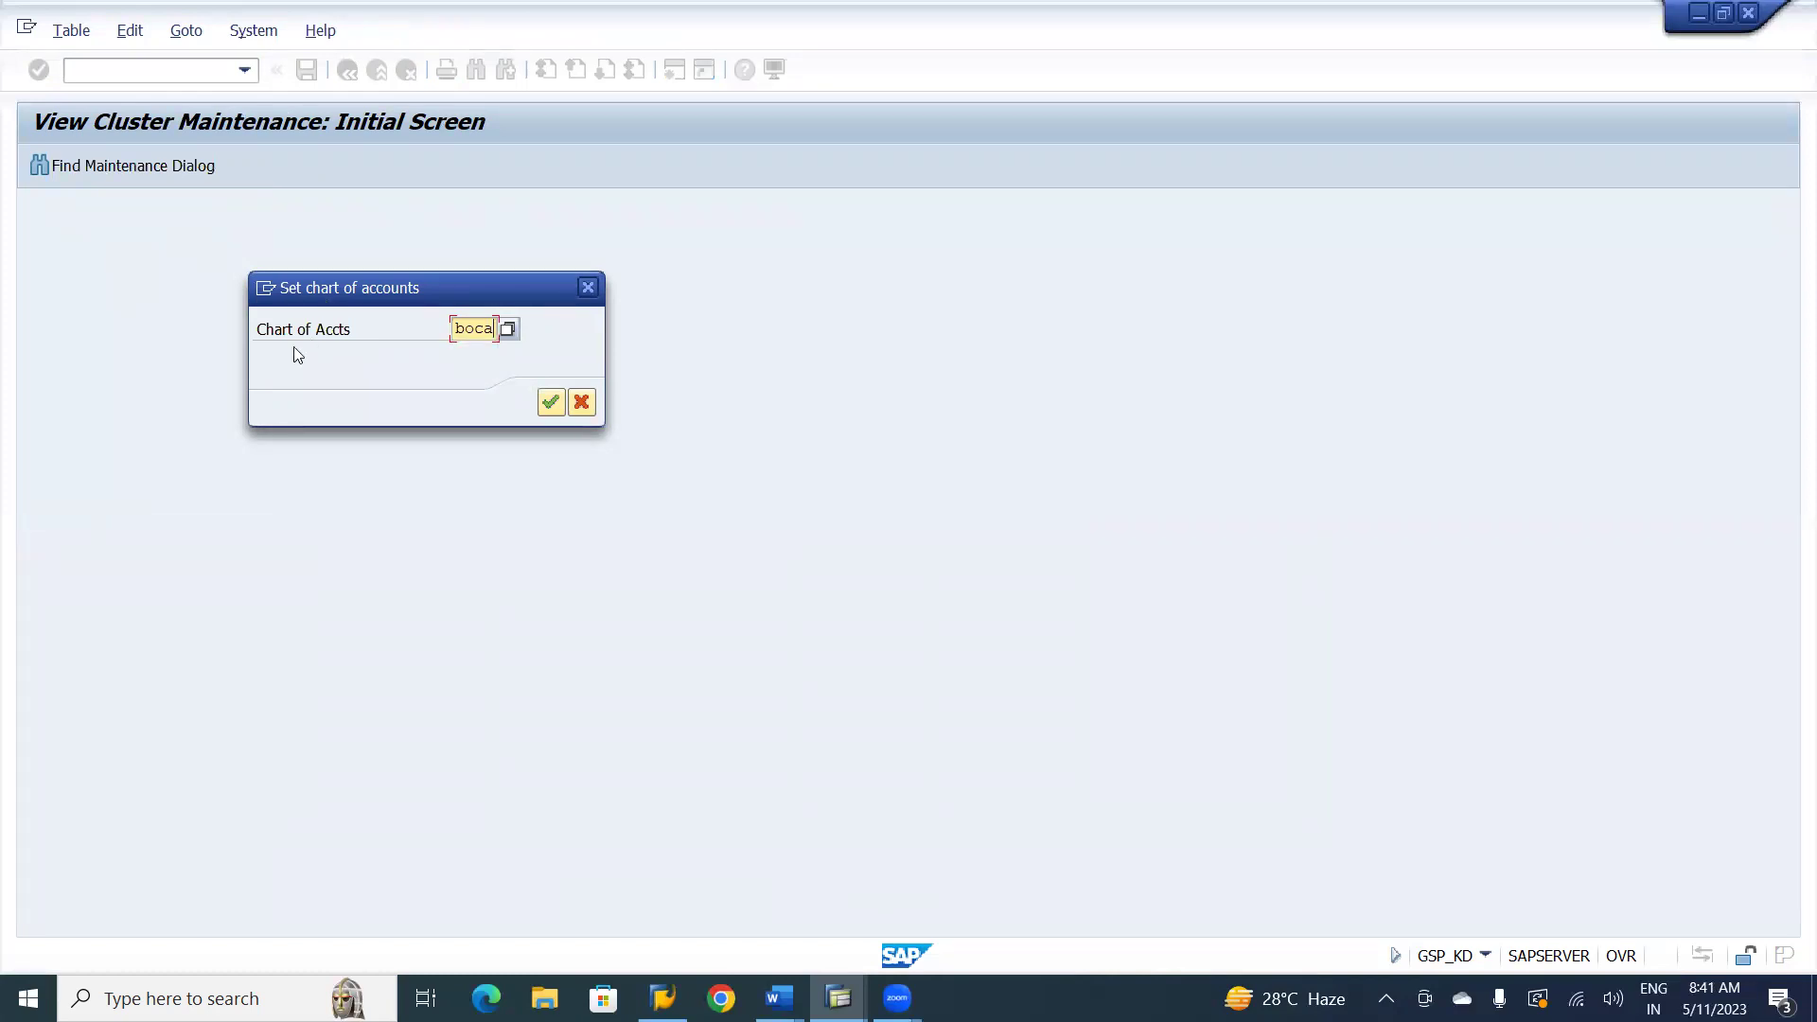
pyautogui.click(545, 399)
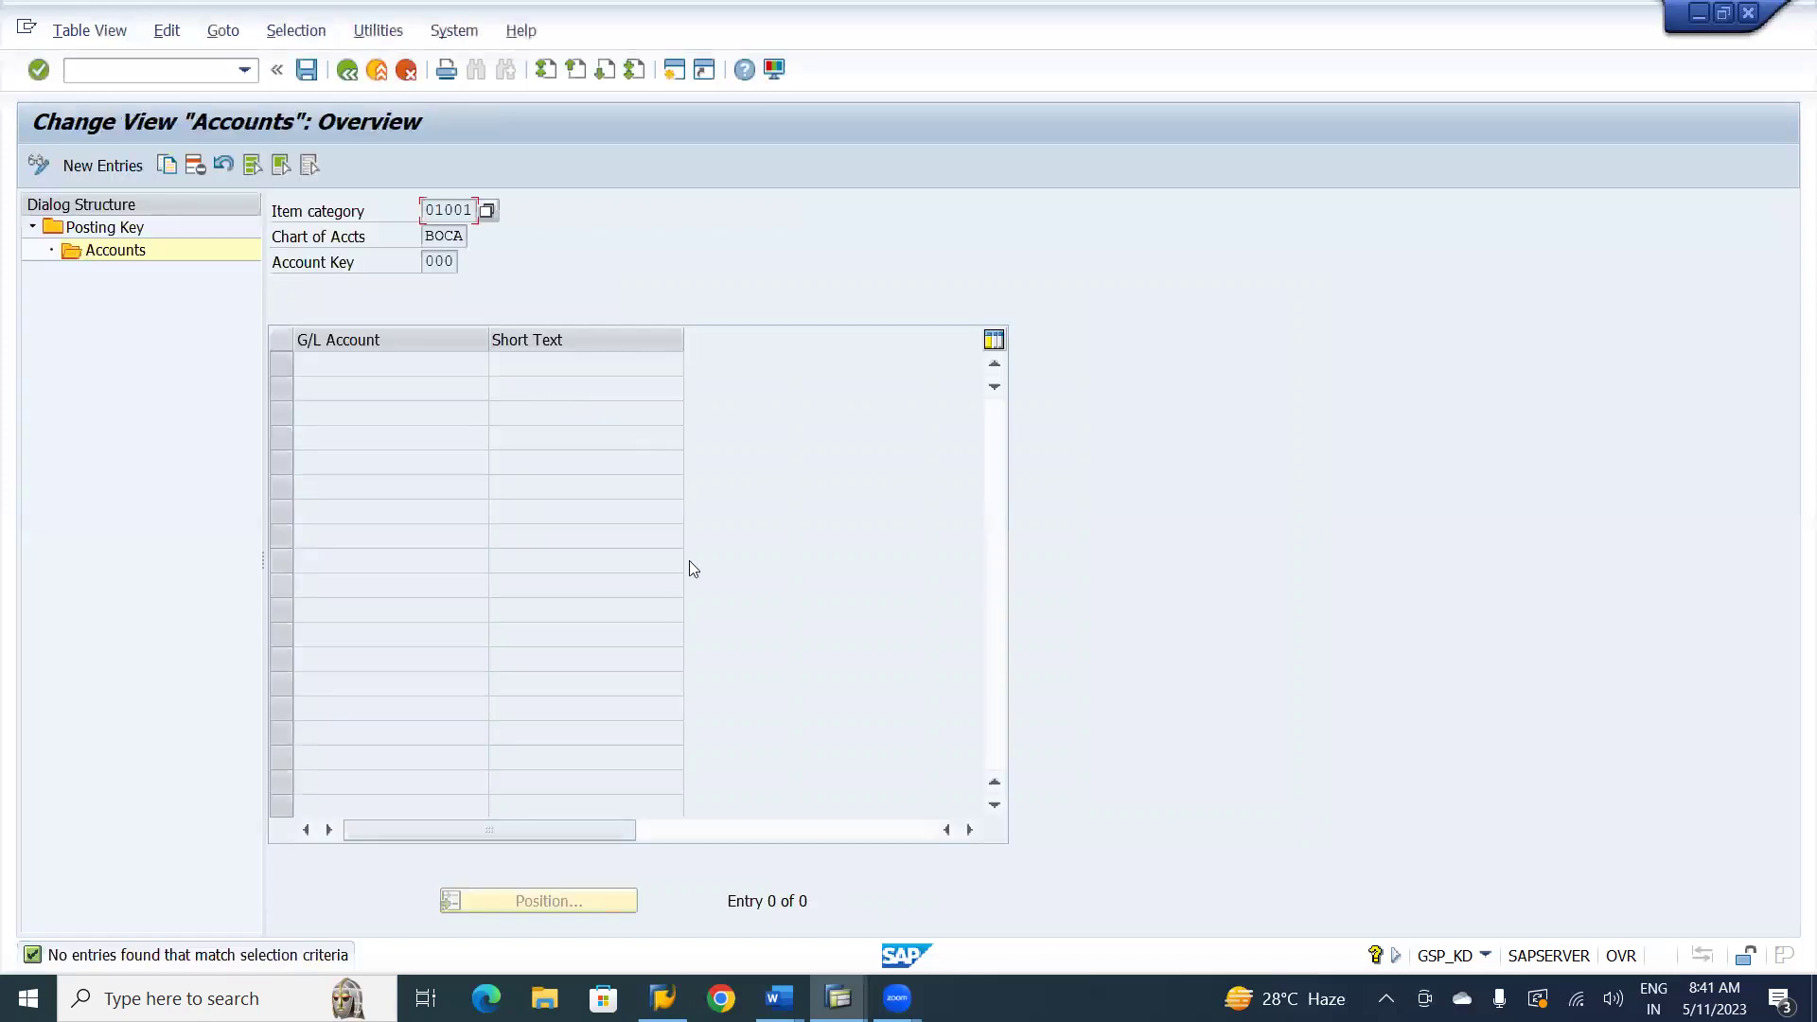
# - Add a new entry with G/L account 179000, copied from the account display, and save it in the Birla Group configuration customizing request
pyautogui.click(94, 167)
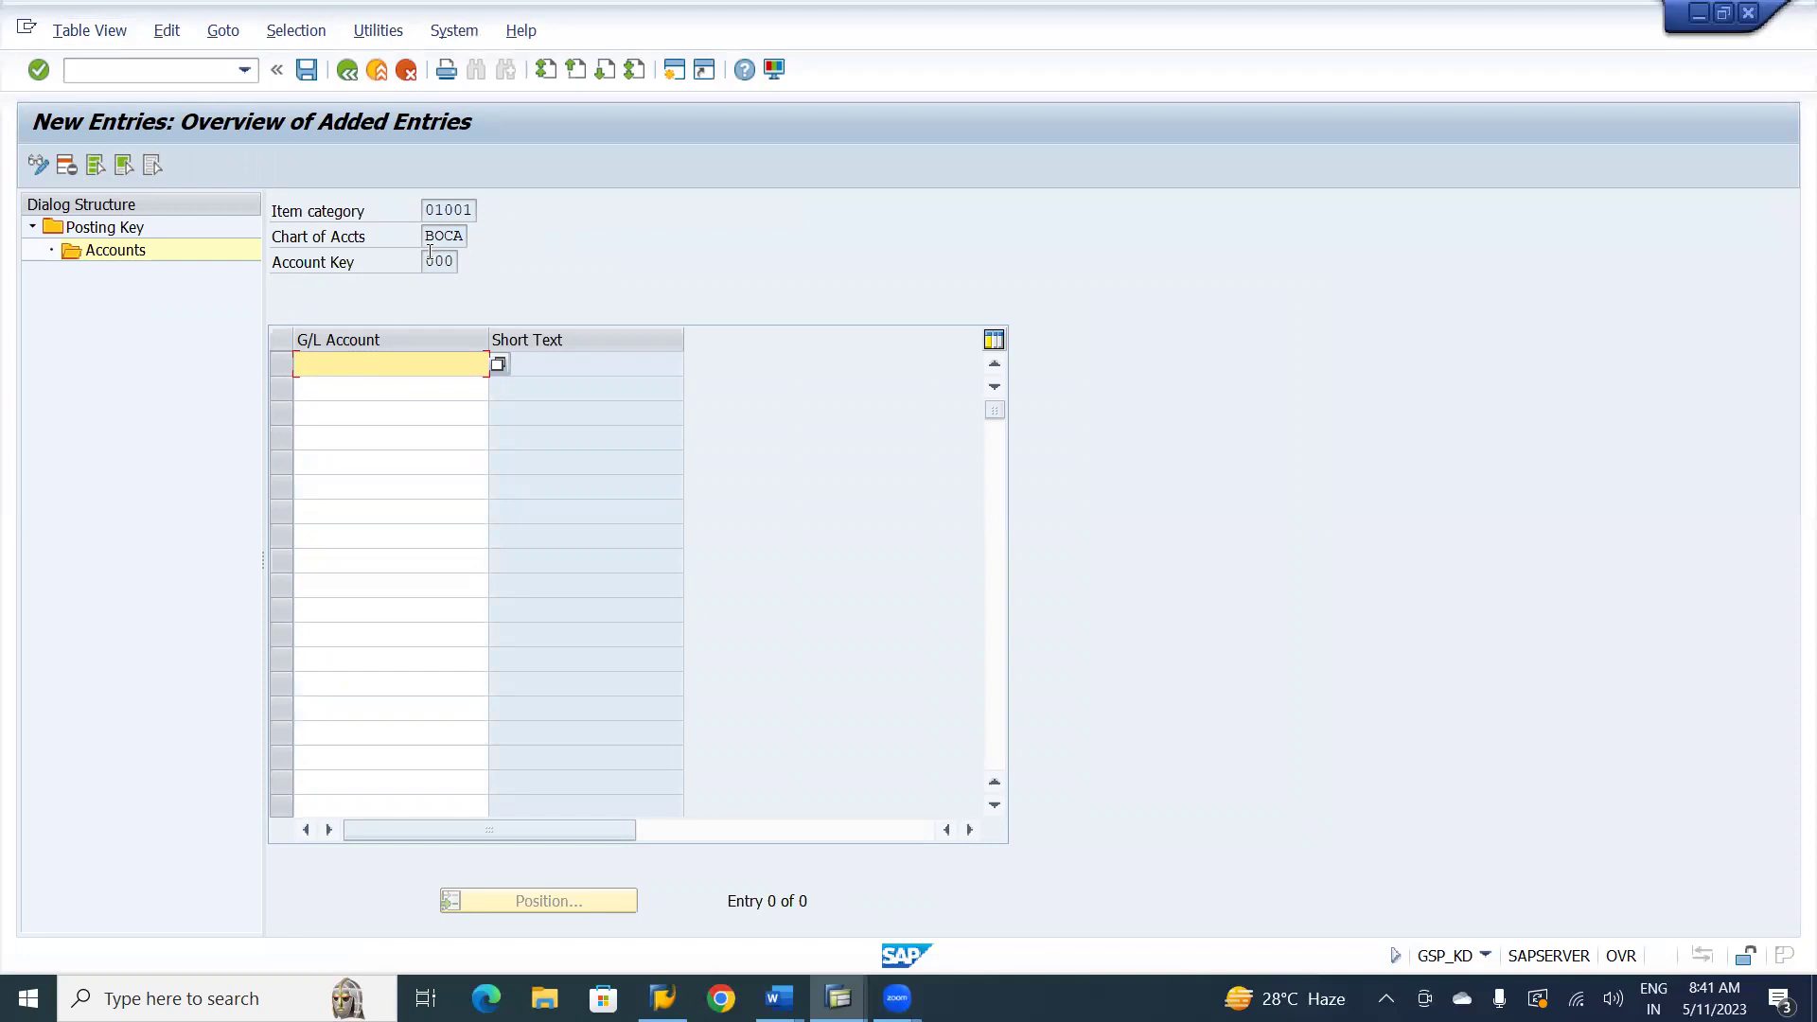
pyautogui.hotkey('alt', 'Tab')
pyautogui.hotkey('alt', 'Tab')
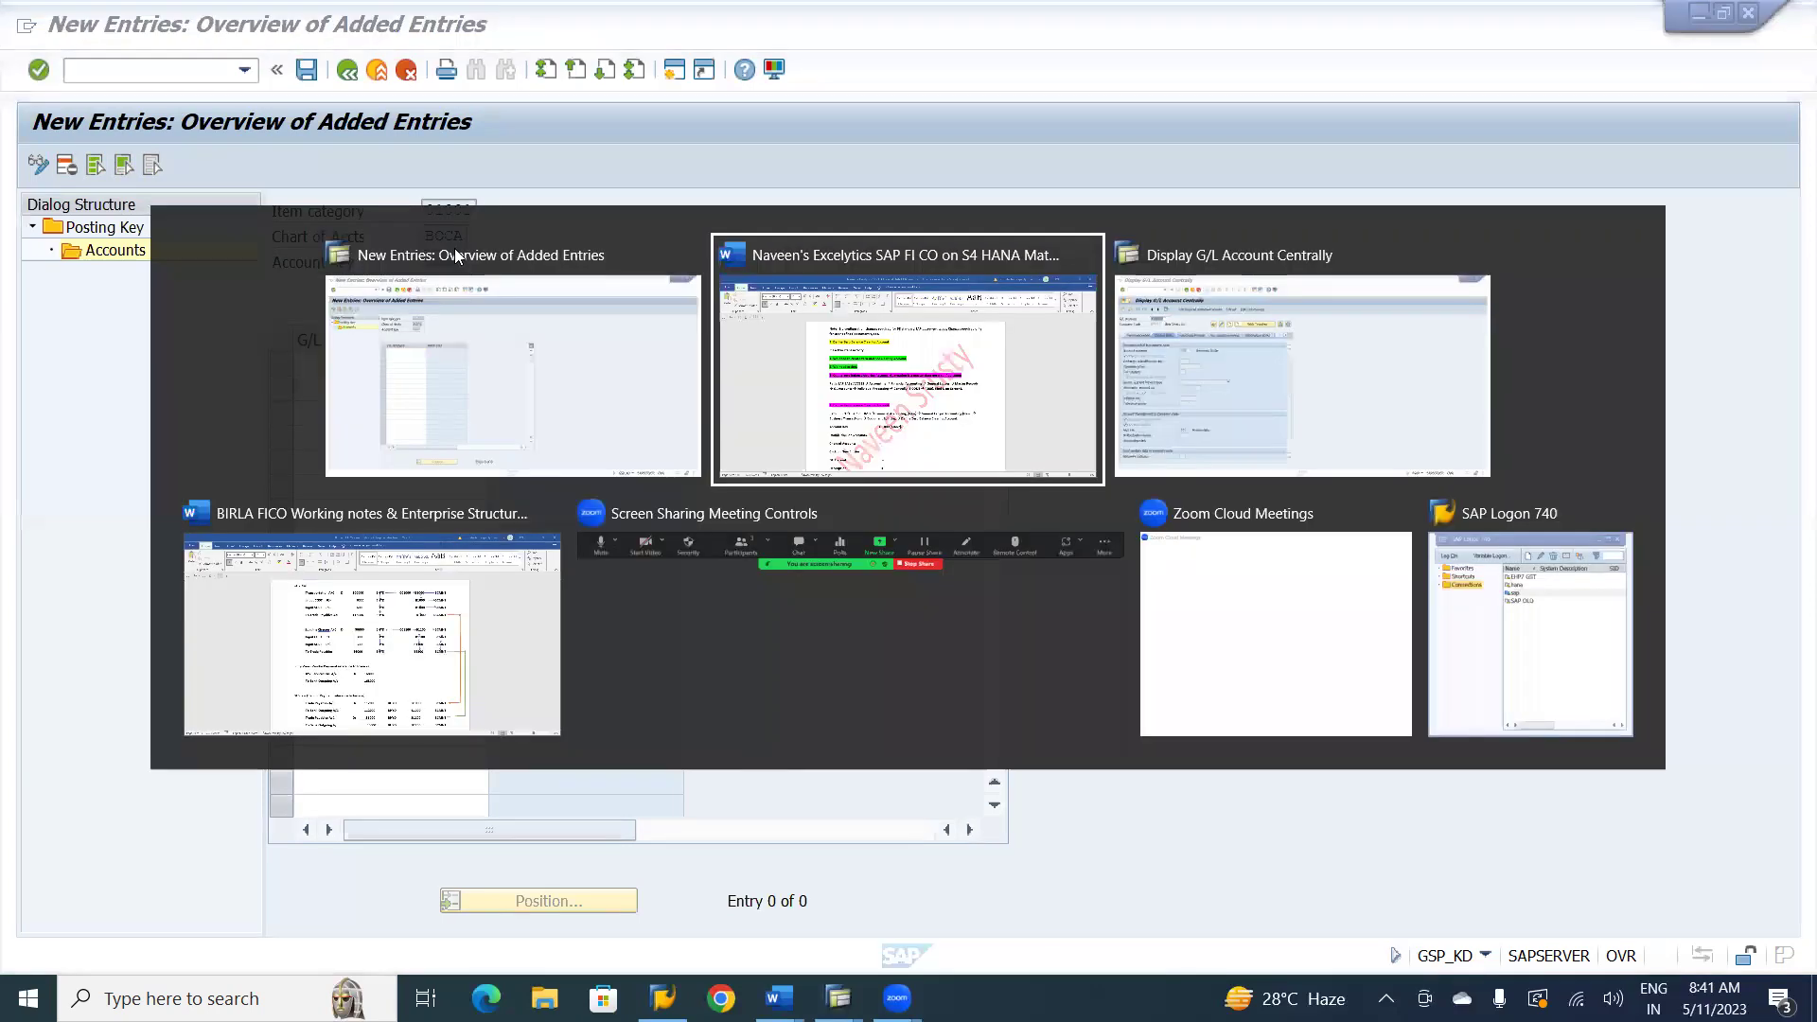
pyautogui.moveTo(248, 208); pyautogui.dragTo(177, 209)
pyautogui.hotkey('ctrl', 'c')
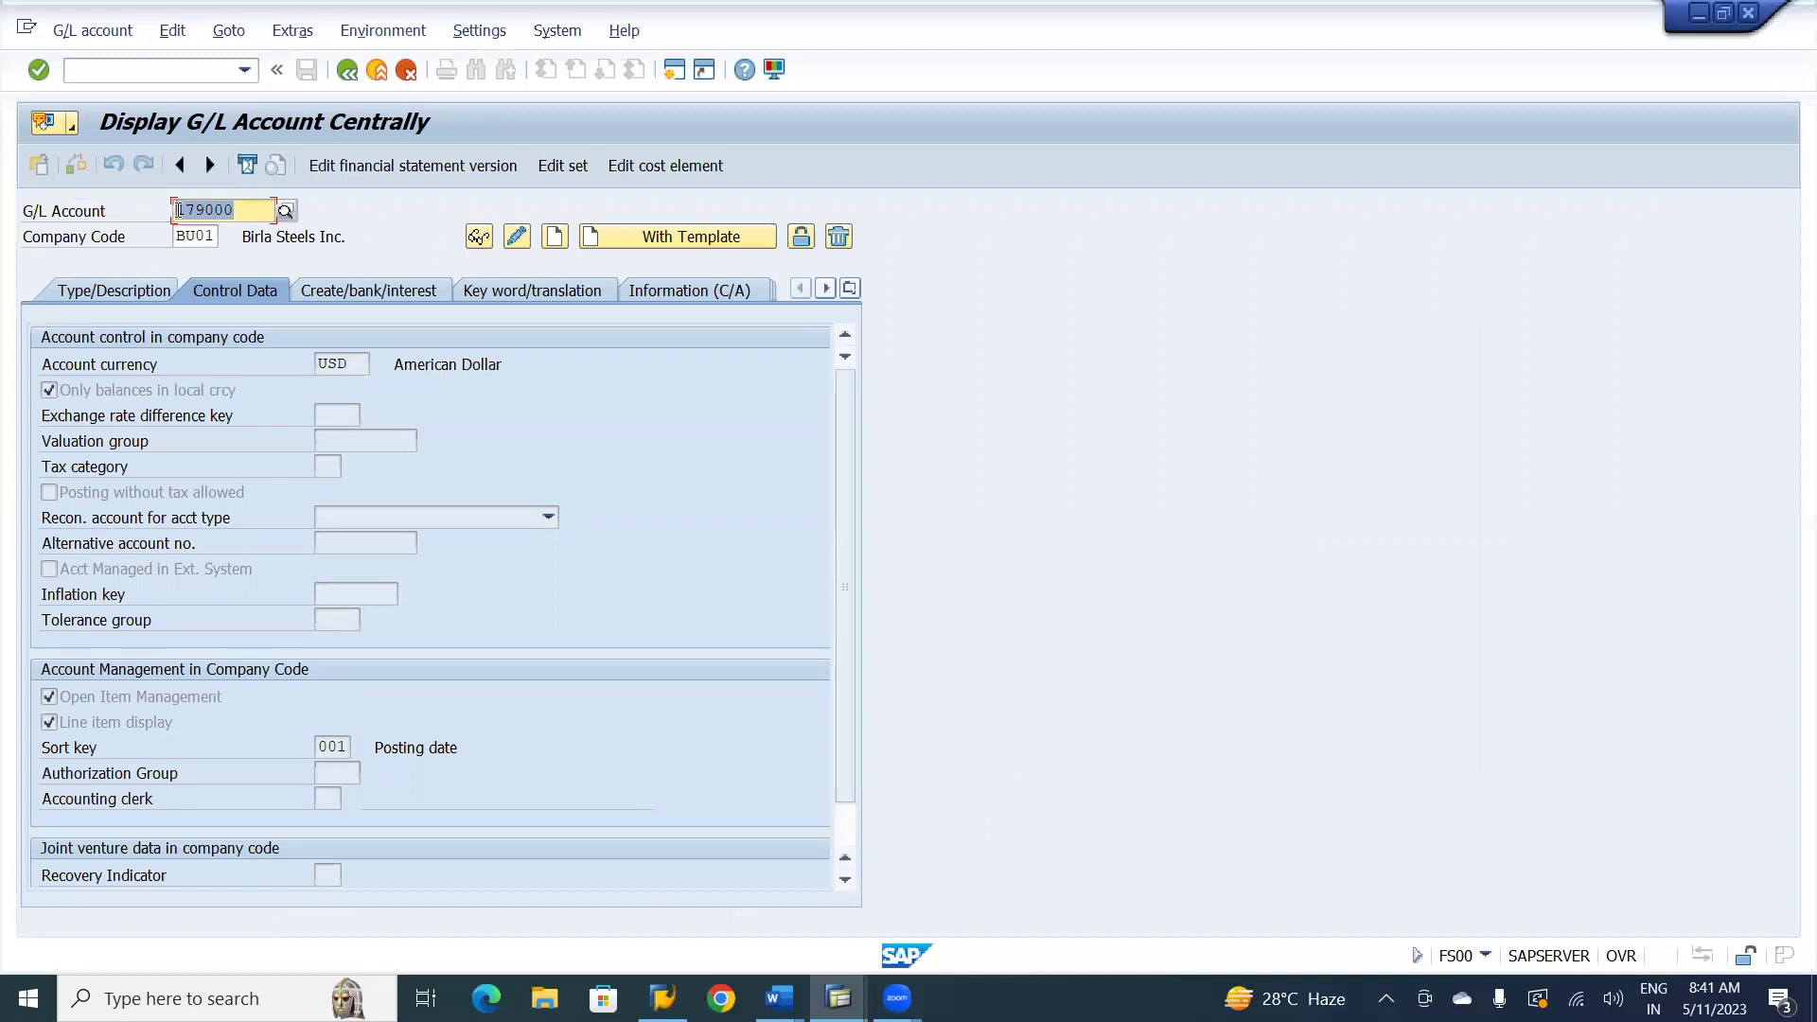
pyautogui.hotkey('alt', 'Tab')
pyautogui.click(326, 365)
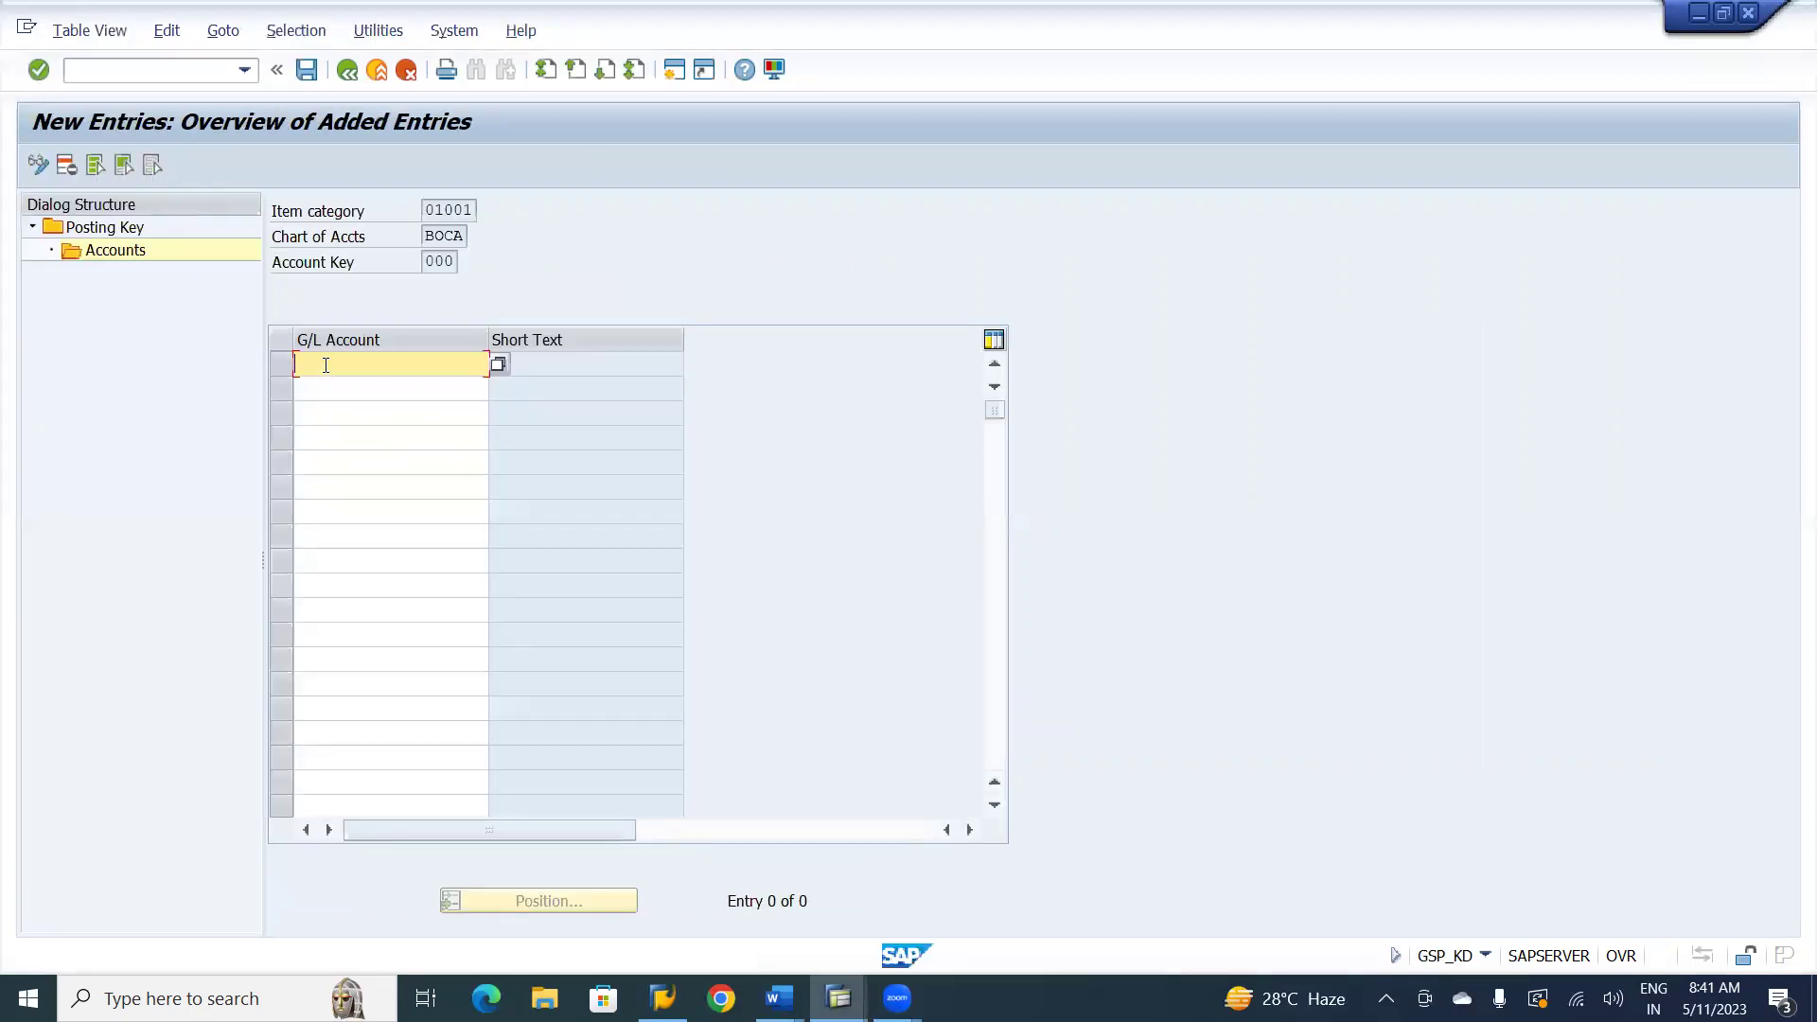
pyautogui.hotkey('ctrl', 'v')
pyautogui.press('Return')
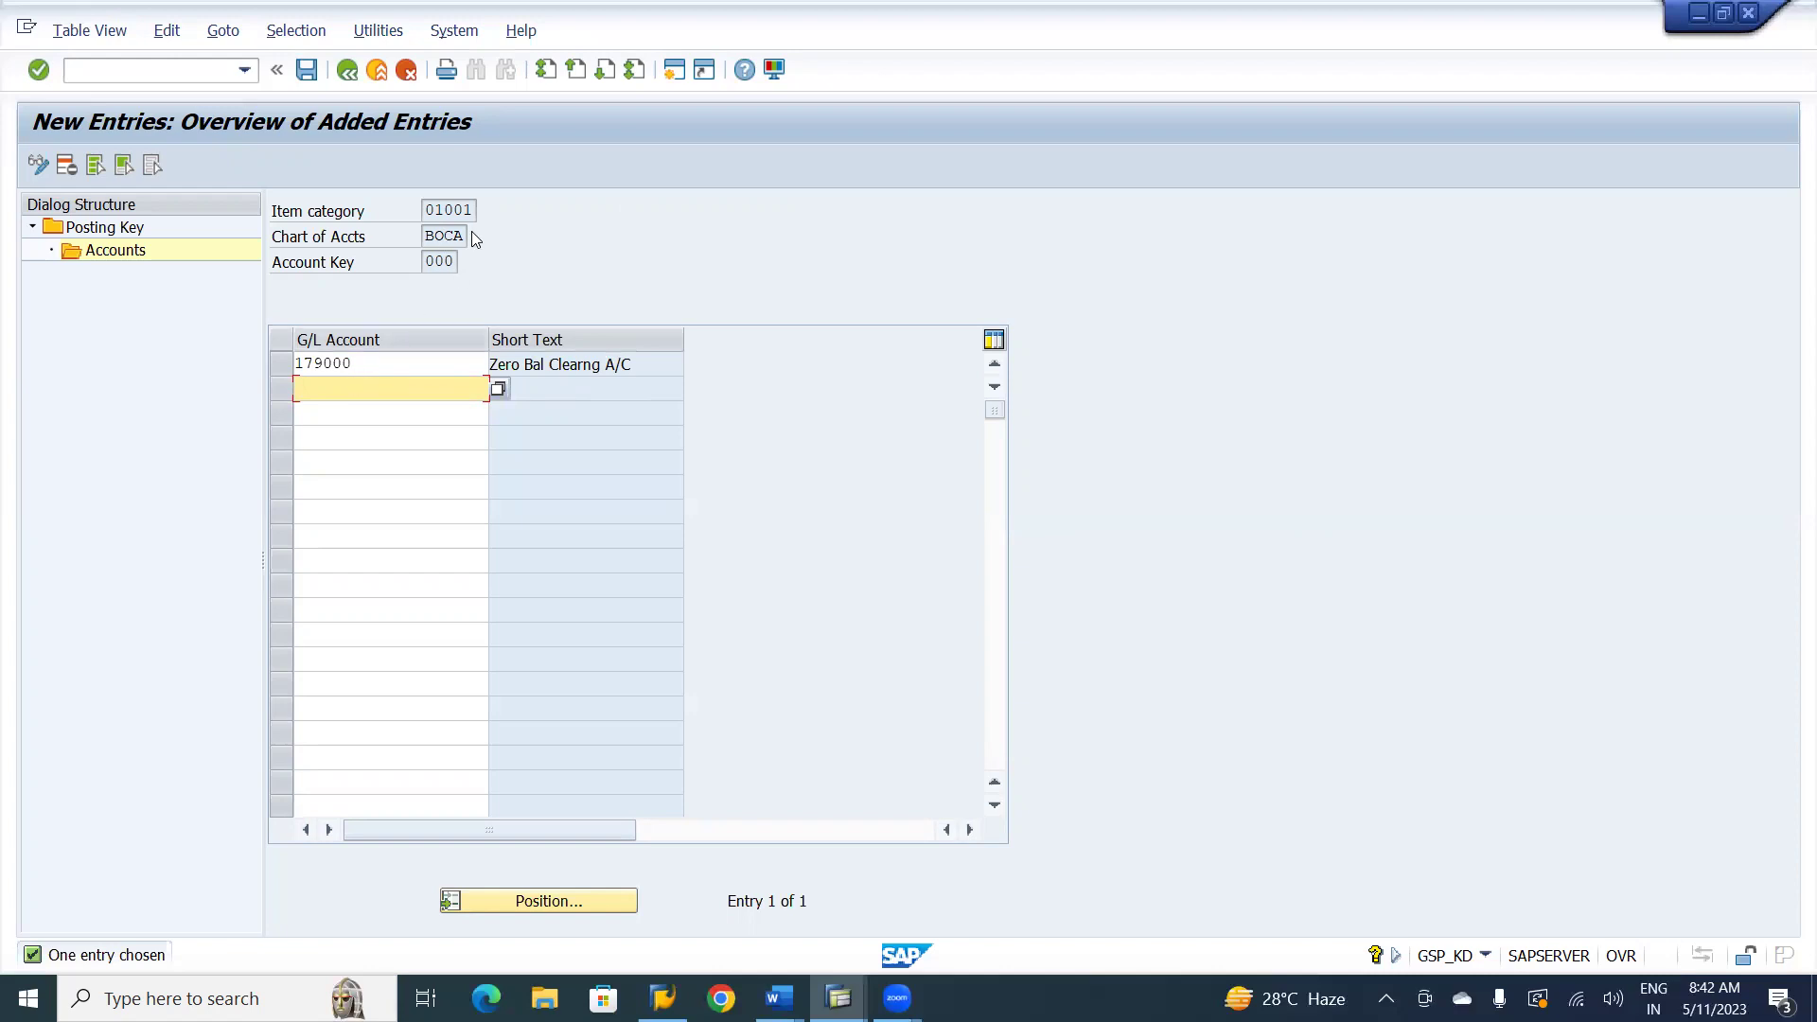
pyautogui.click(308, 72)
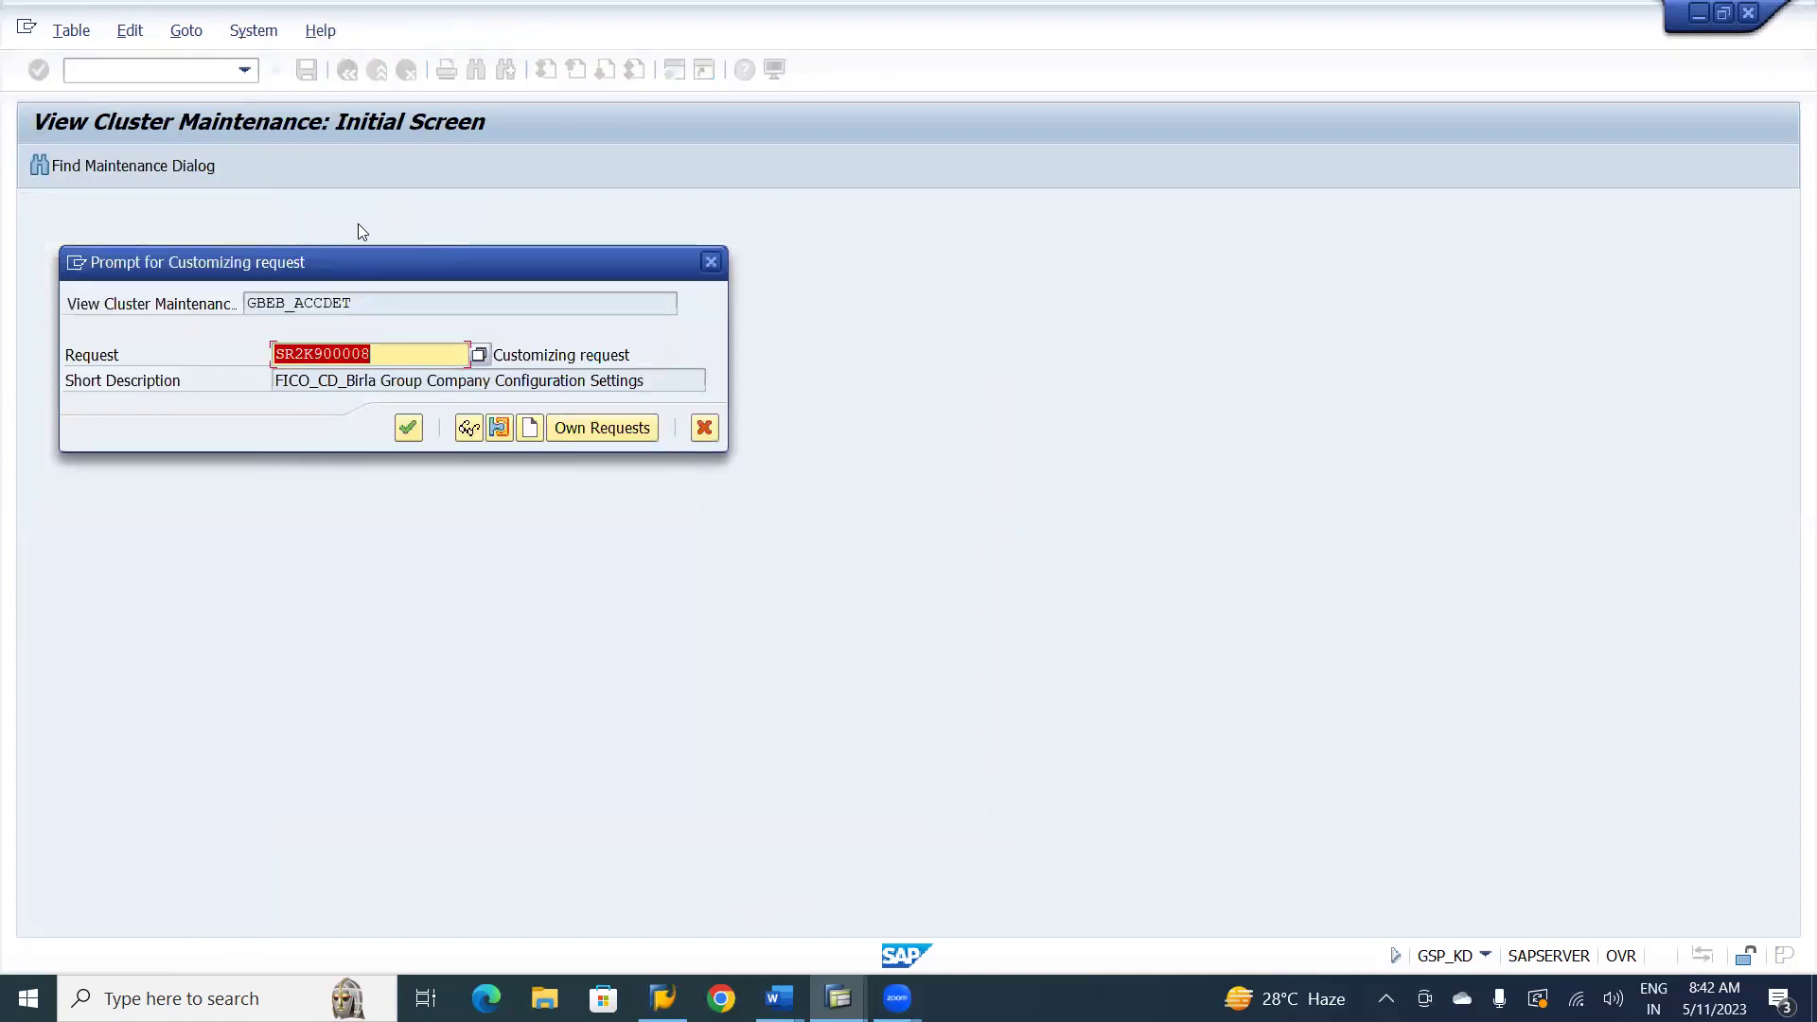
pyautogui.click(408, 427)
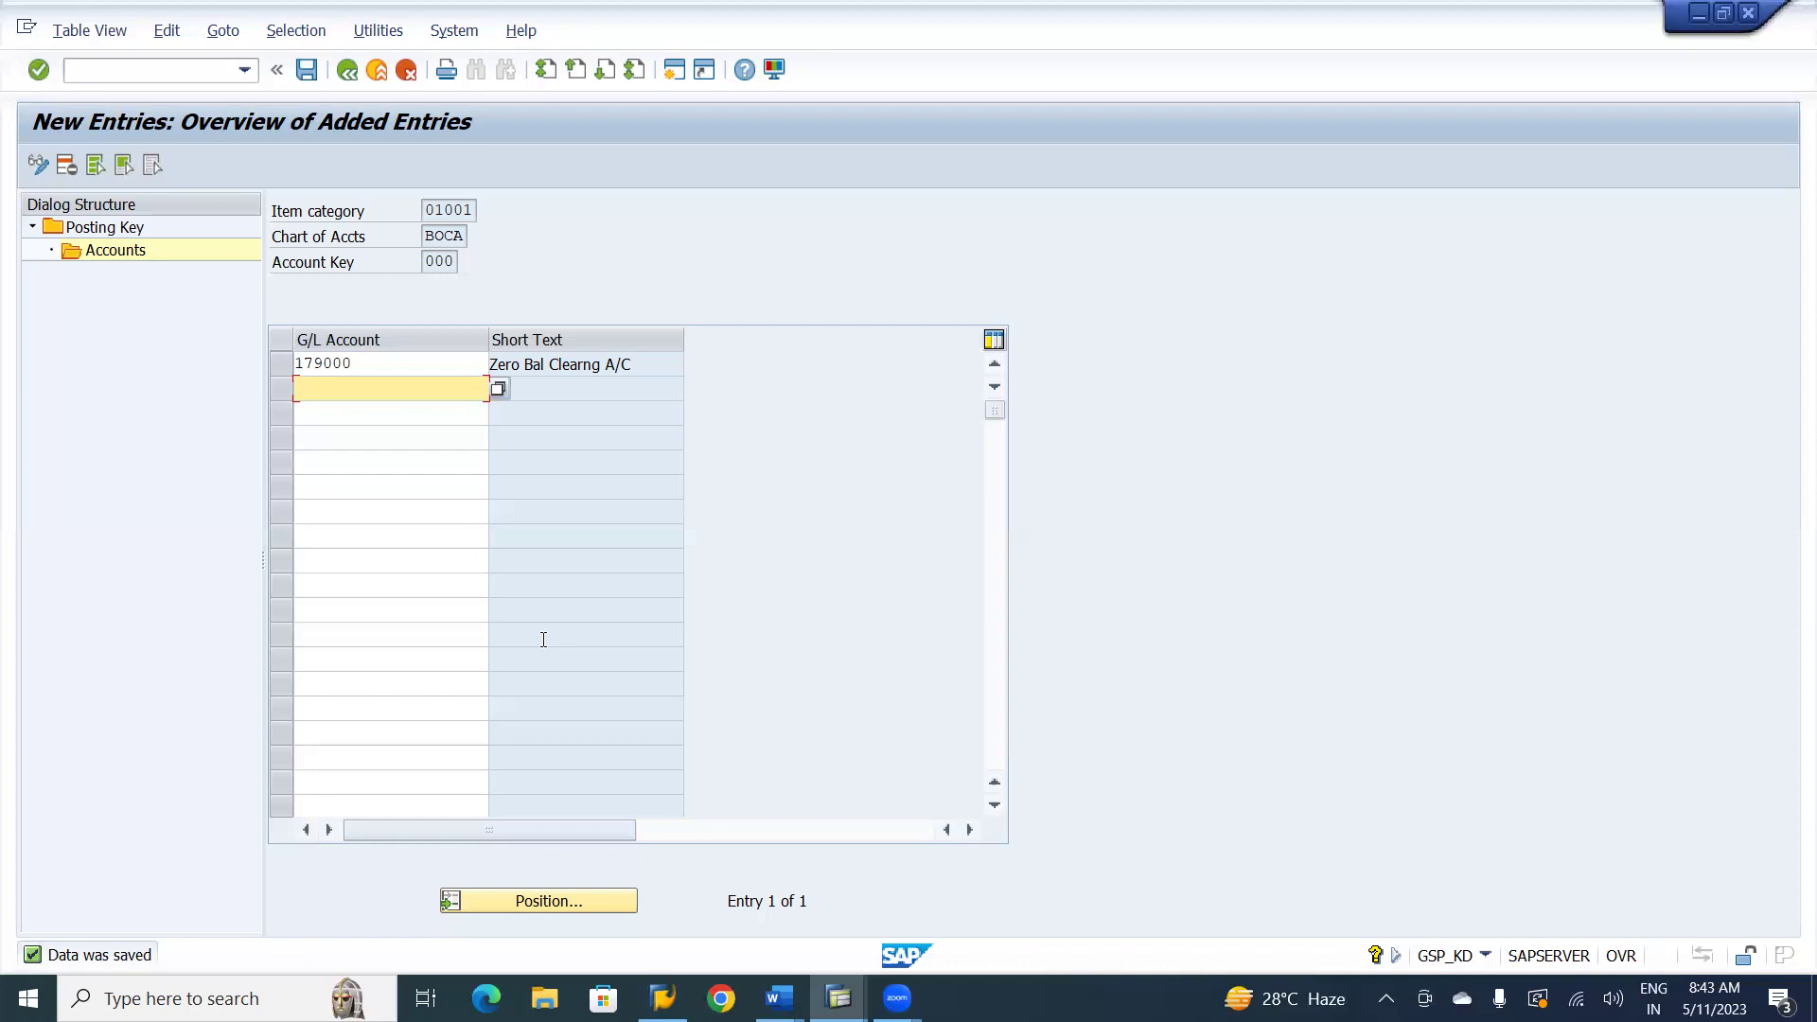
# - Save the zero-balance account assignment for chart of accounts BOCA and return to the IMG structure
pyautogui.click(306, 69)
pyautogui.click(350, 70)
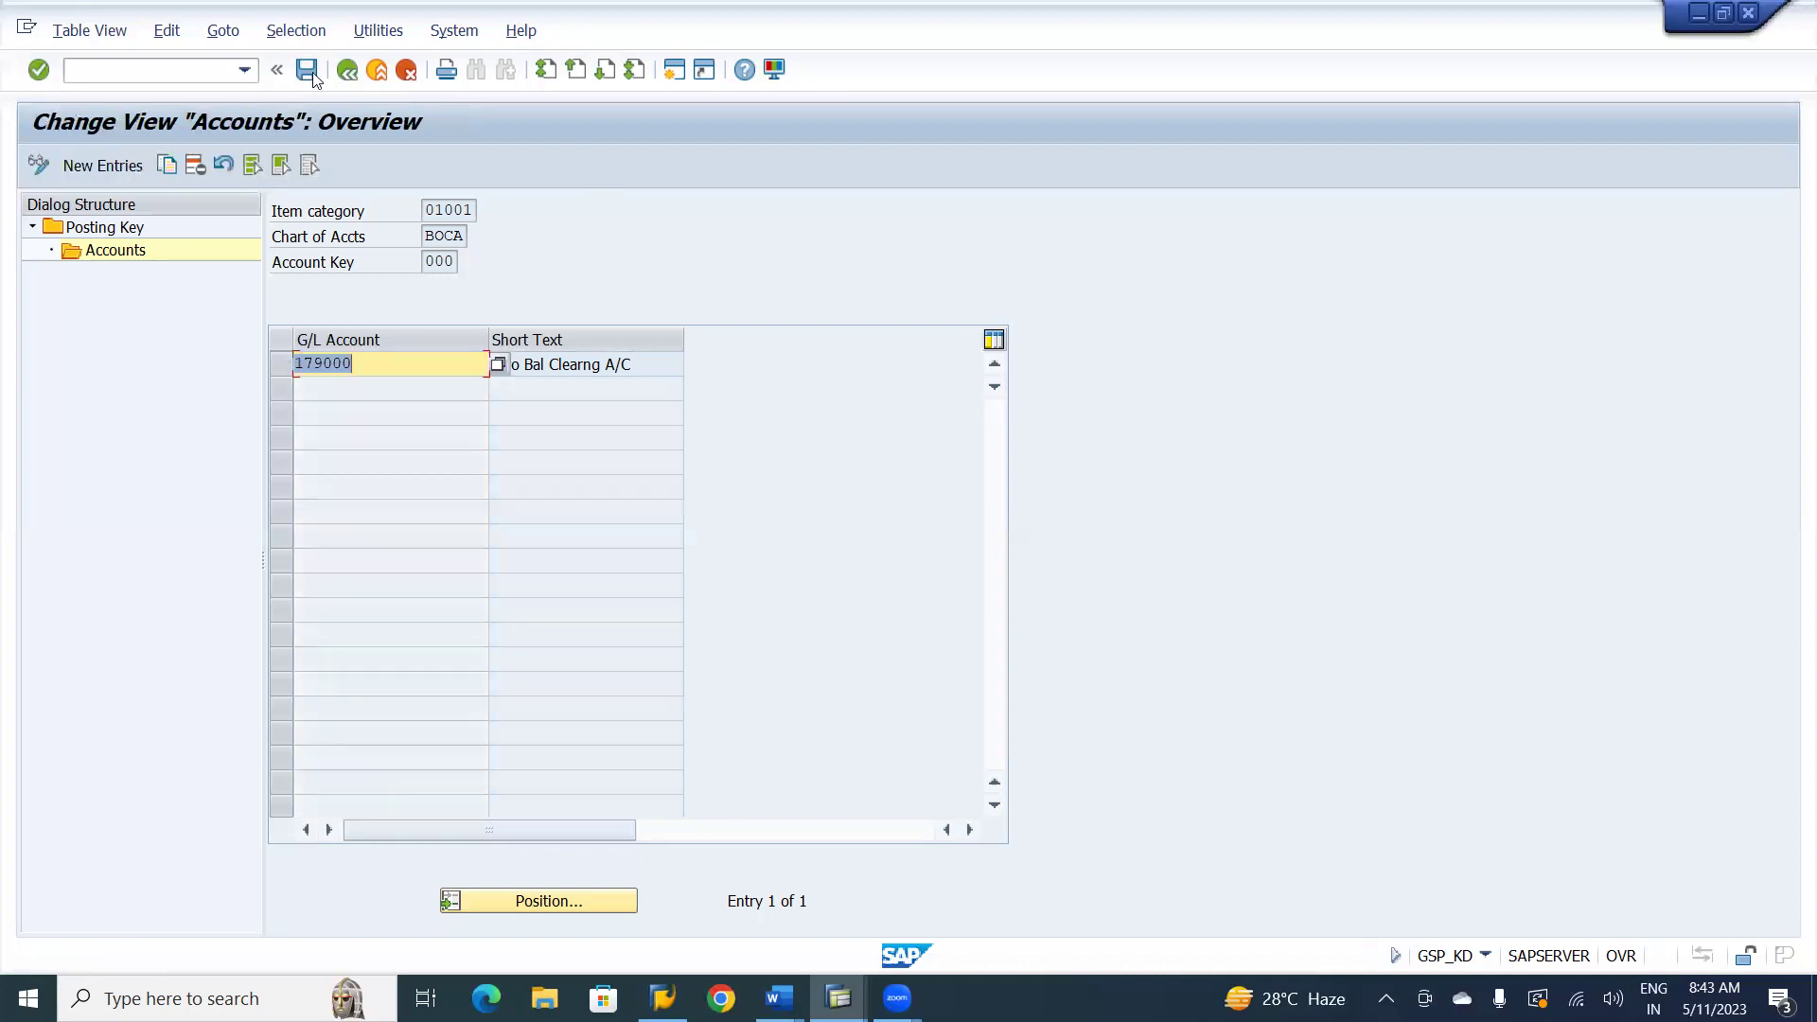
pyautogui.click(348, 71)
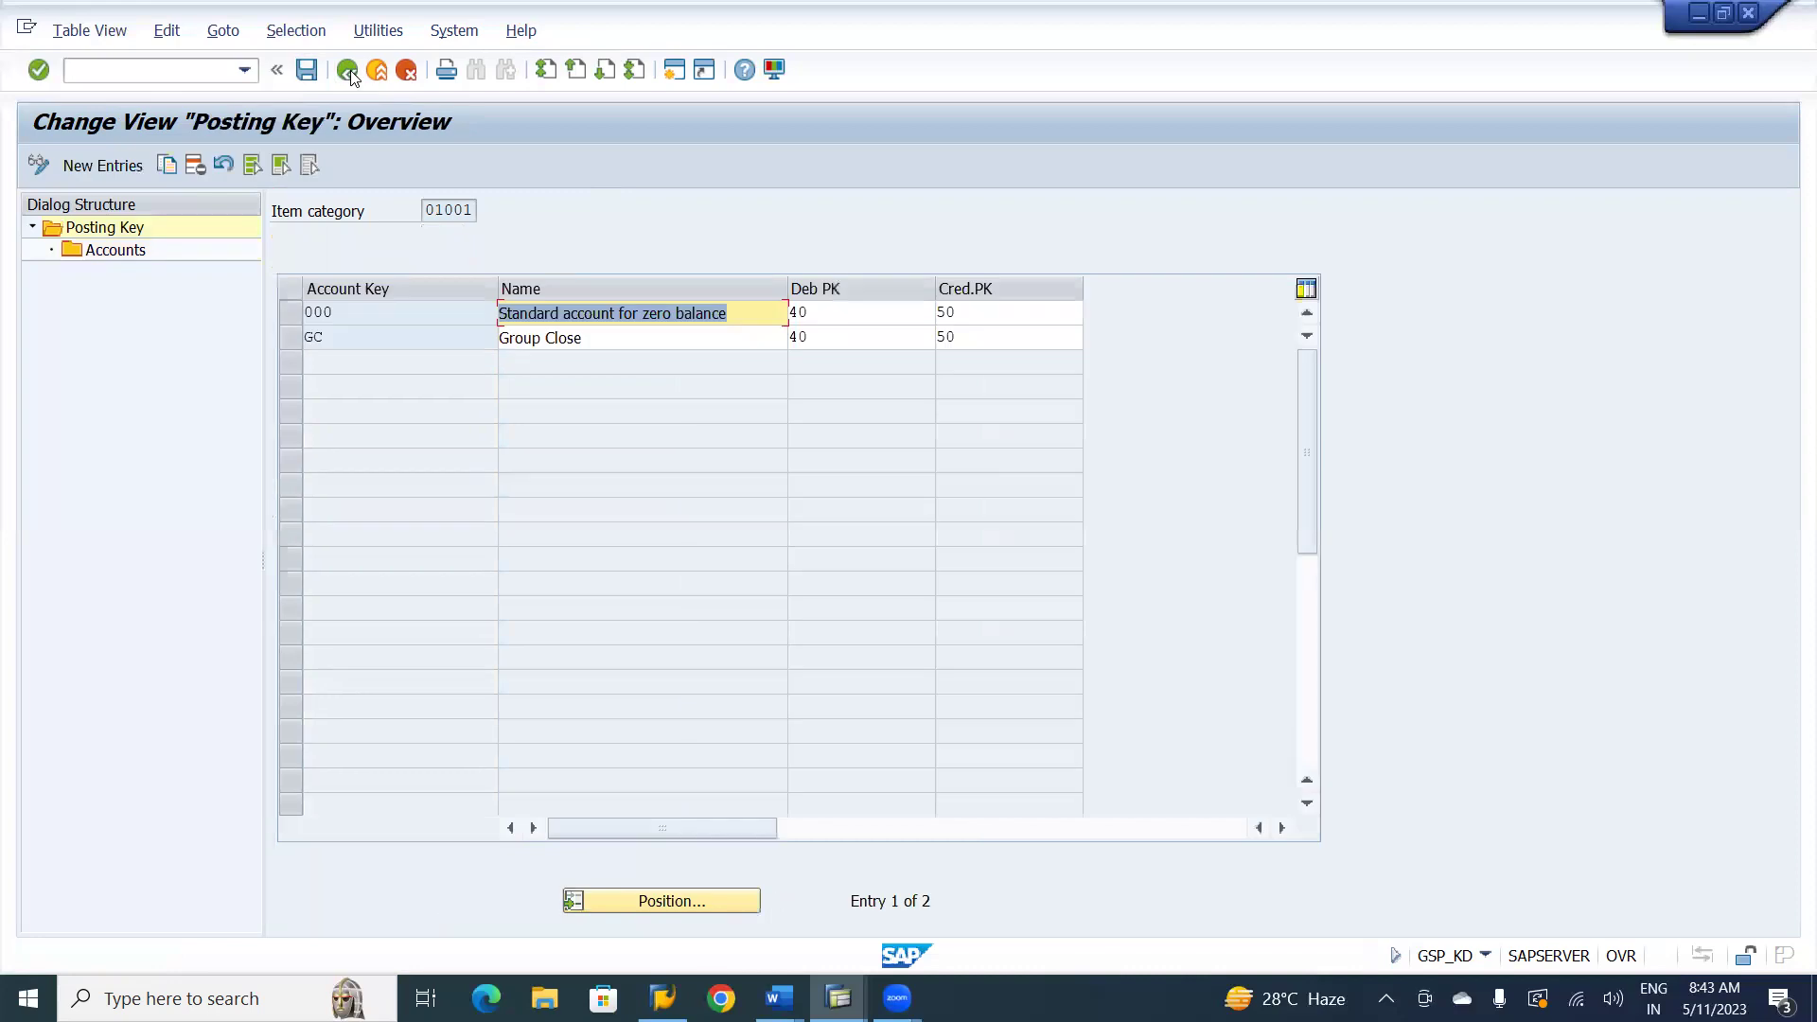
pyautogui.click(349, 71)
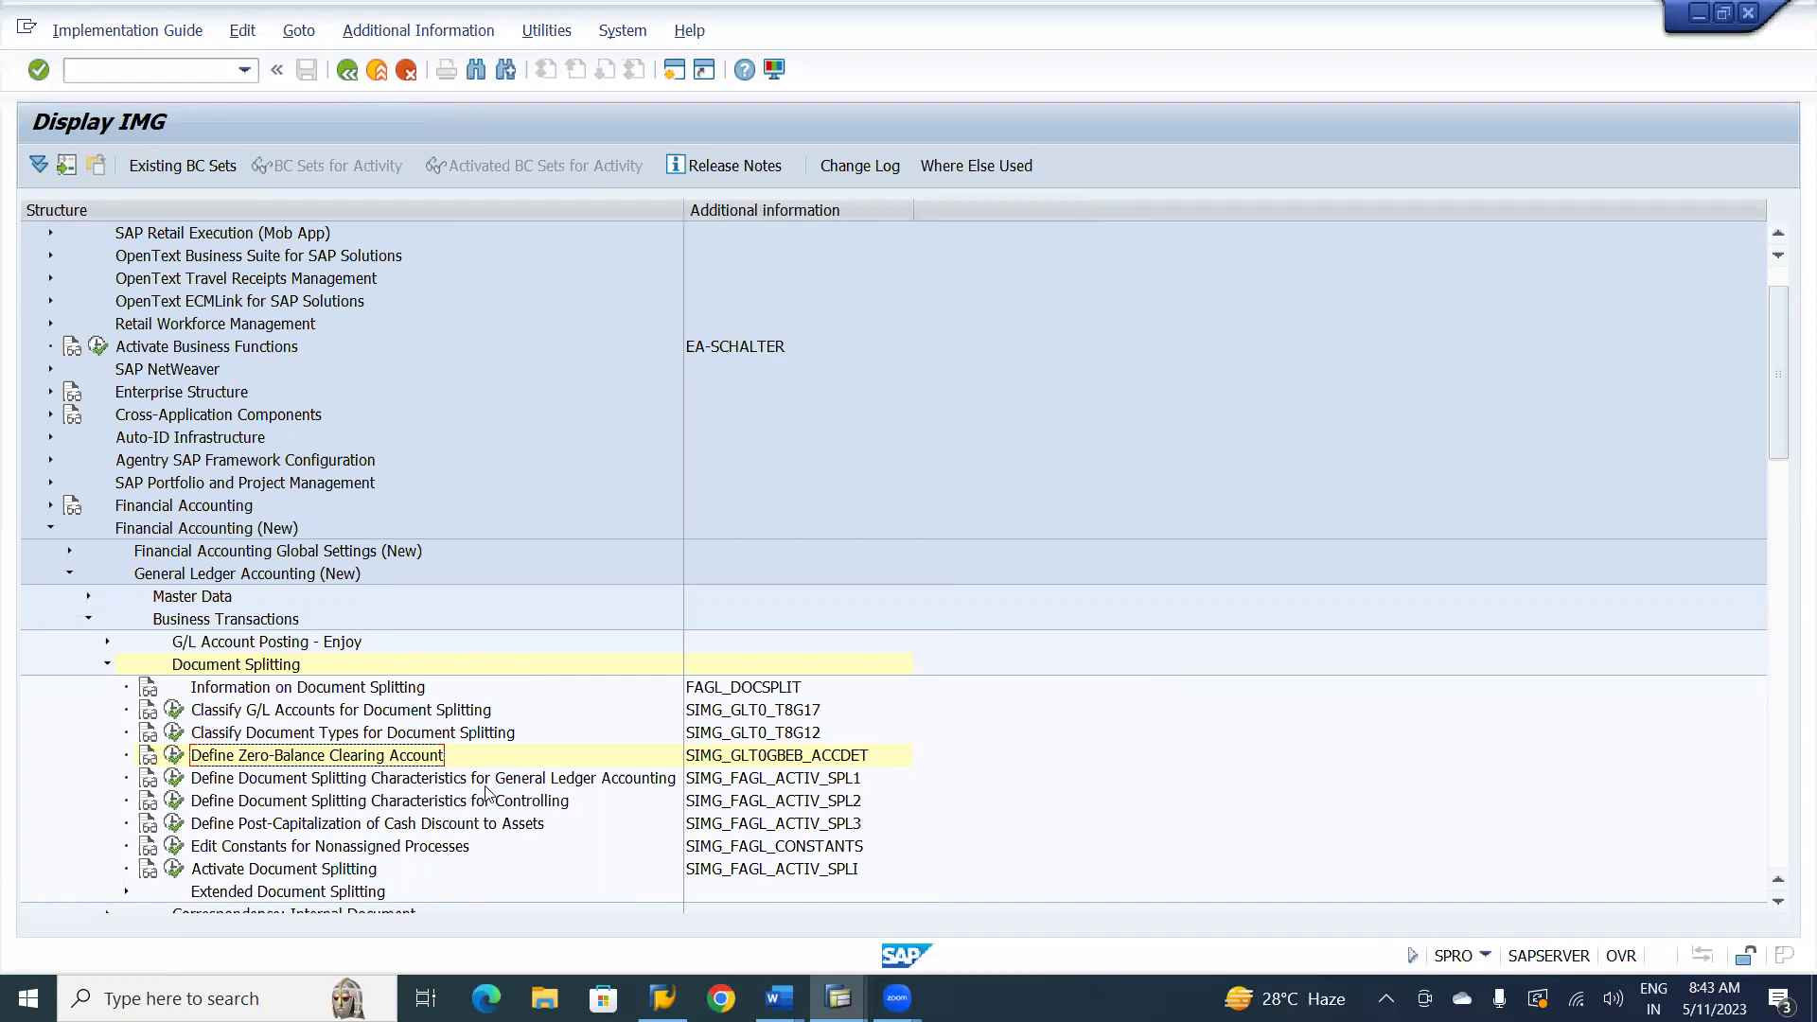
# - Check the zero balance and mandatory field settings in Define Document Splitting Characteristics for General Ledger Accounting, save, and return to the IMG
pyautogui.click(401, 780)
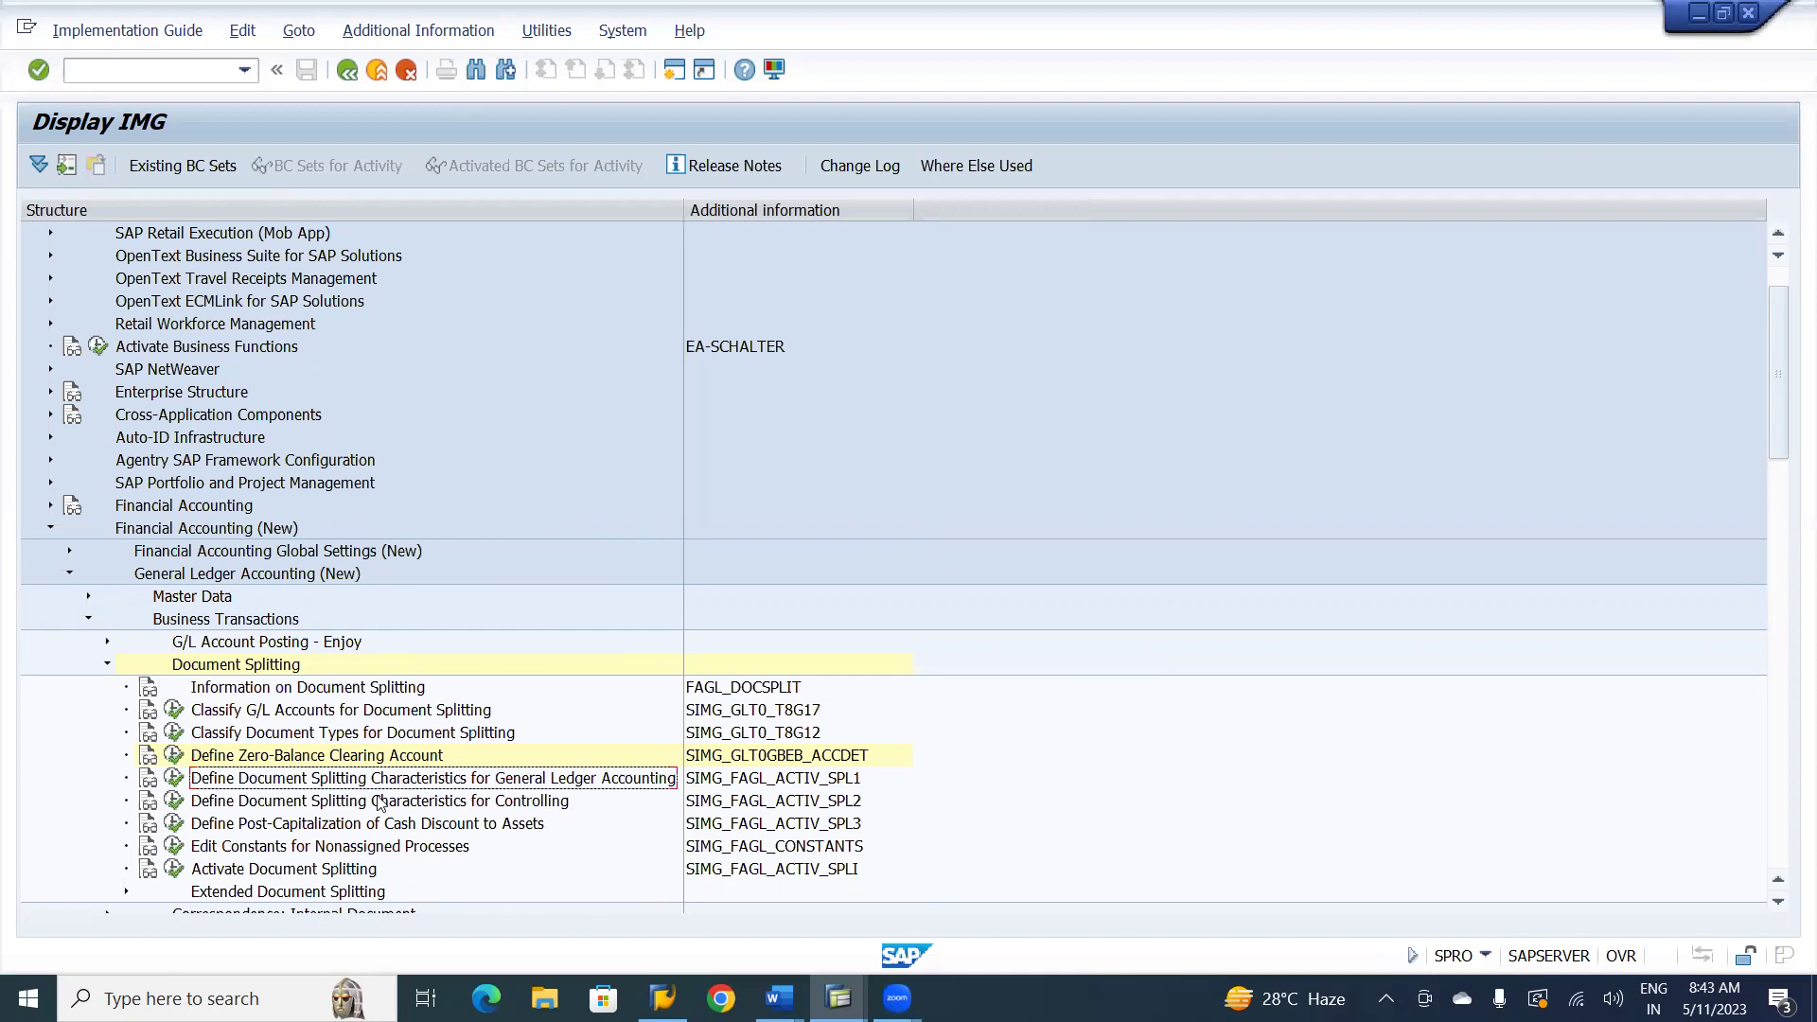
pyautogui.click(174, 779)
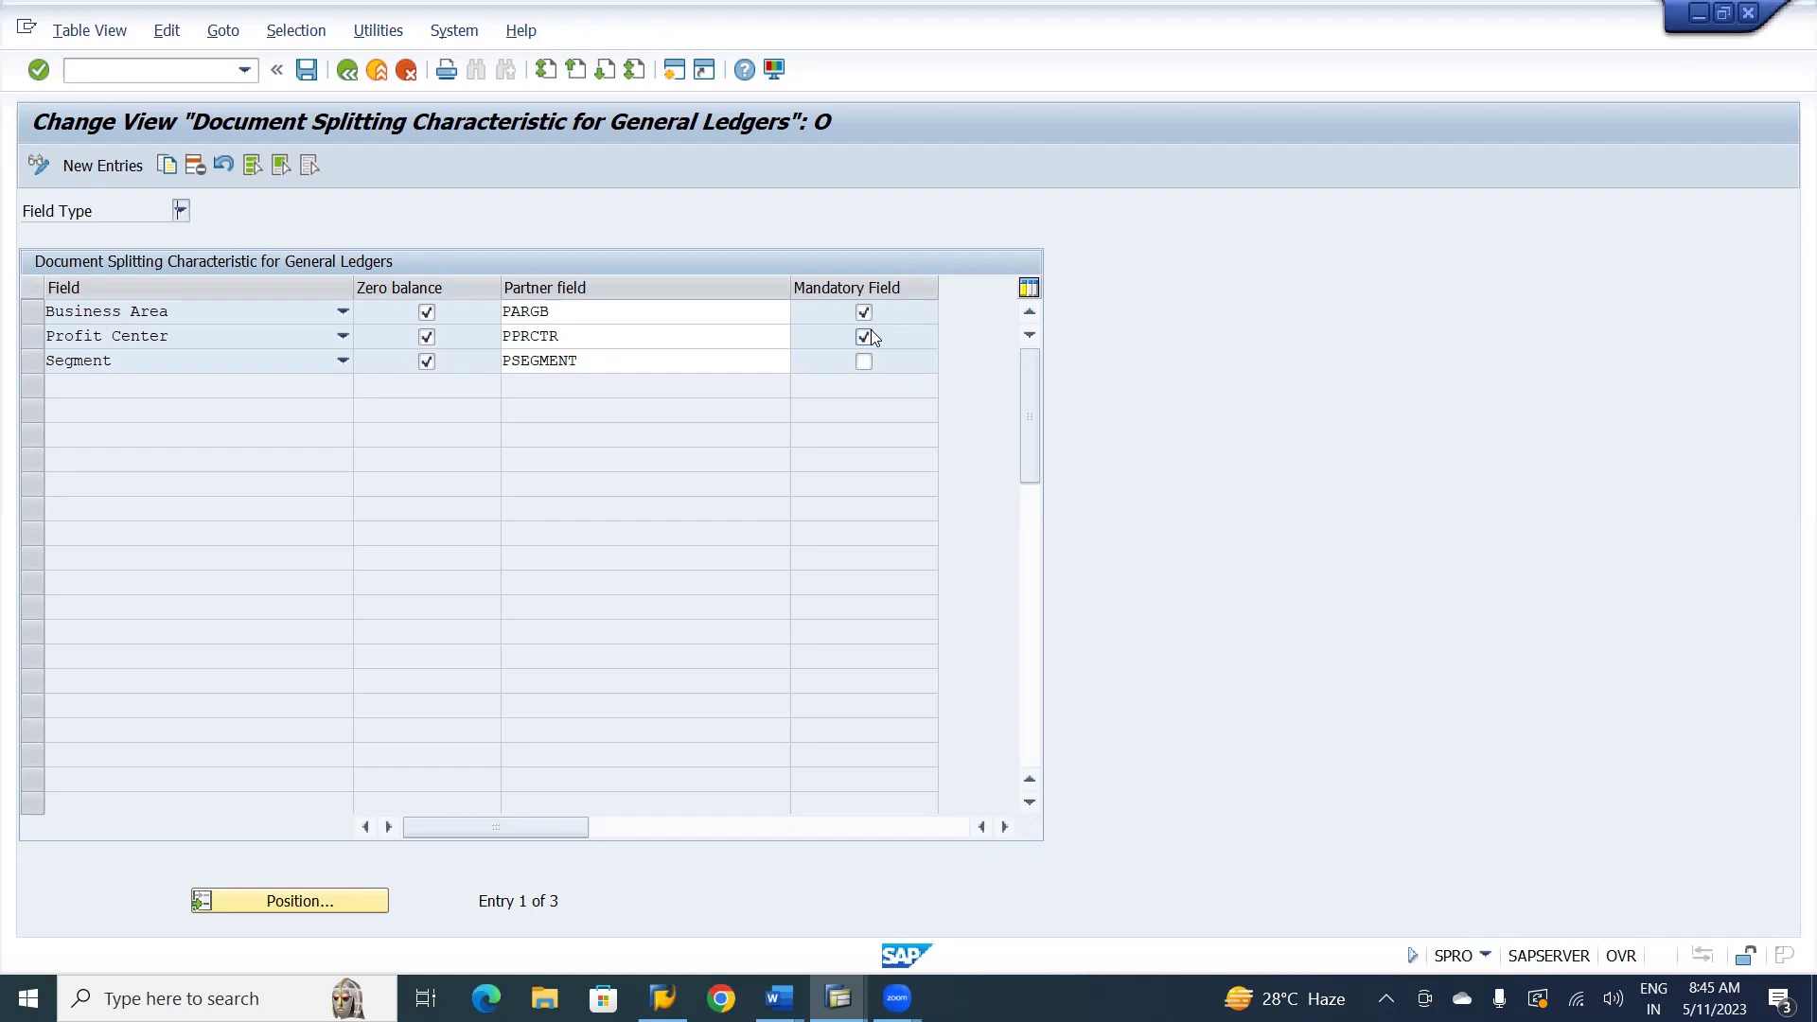
pyautogui.click(864, 338)
pyautogui.click(308, 70)
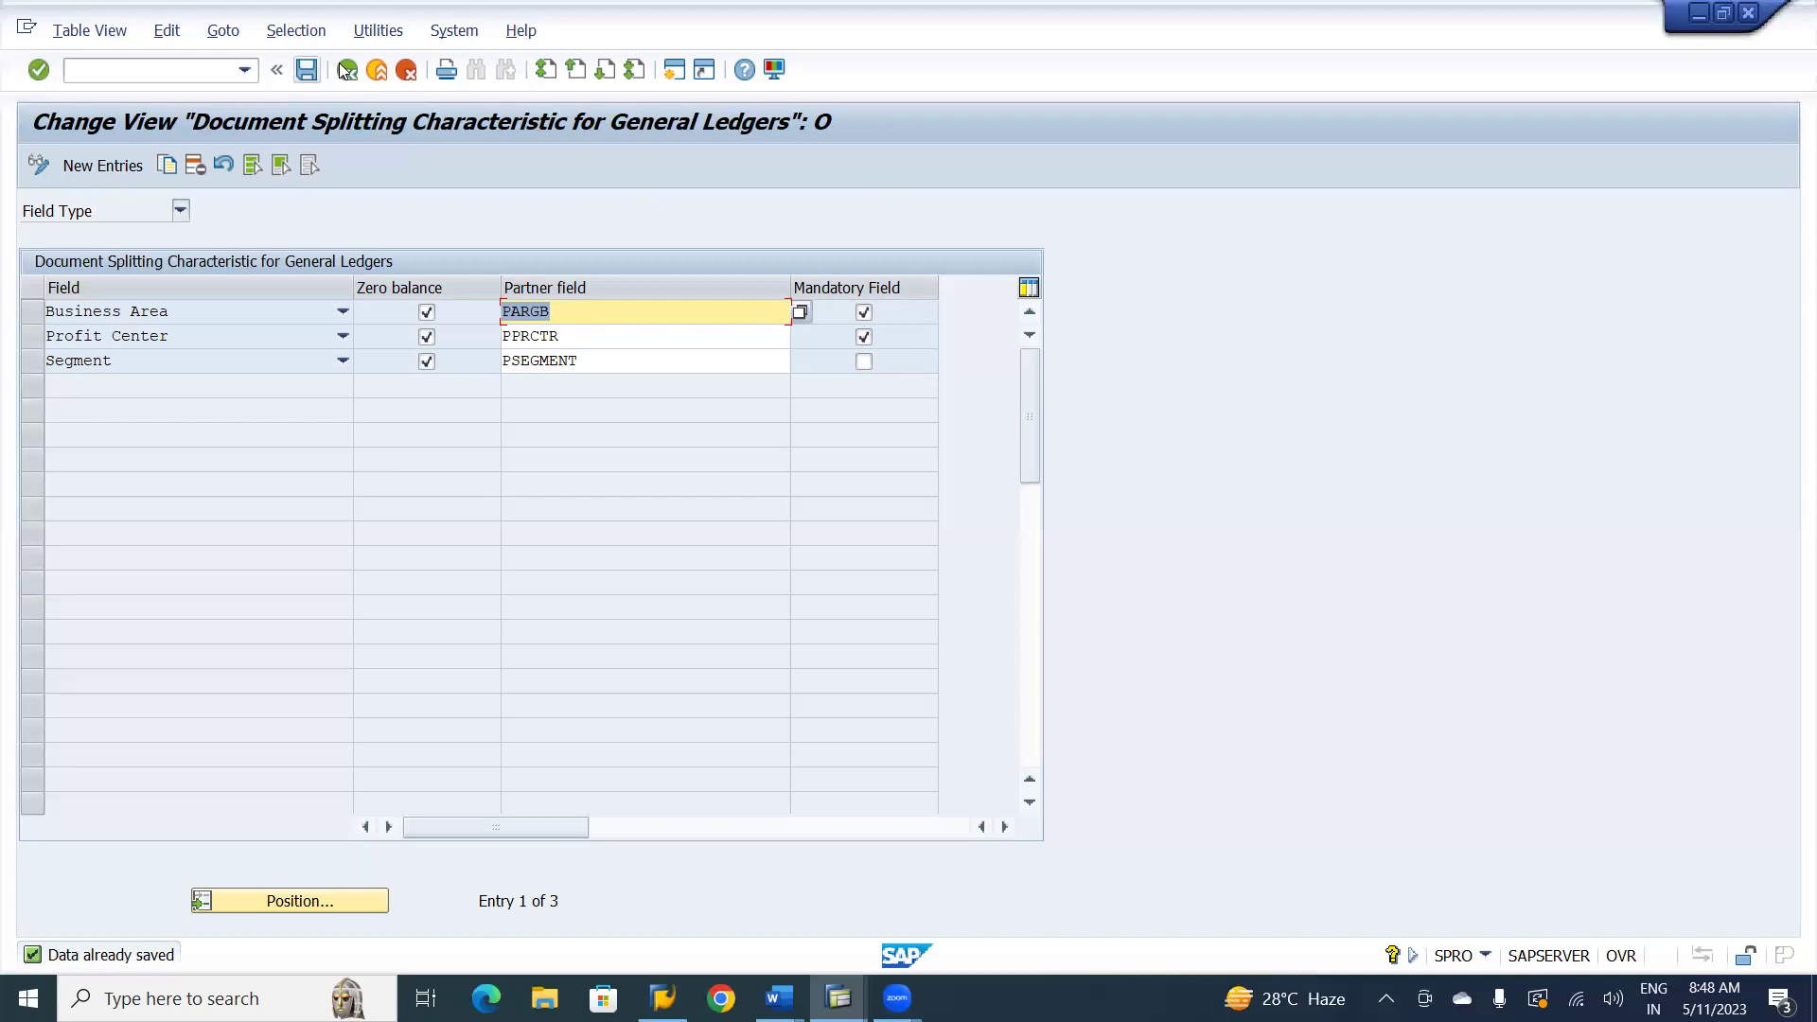
pyautogui.click(346, 70)
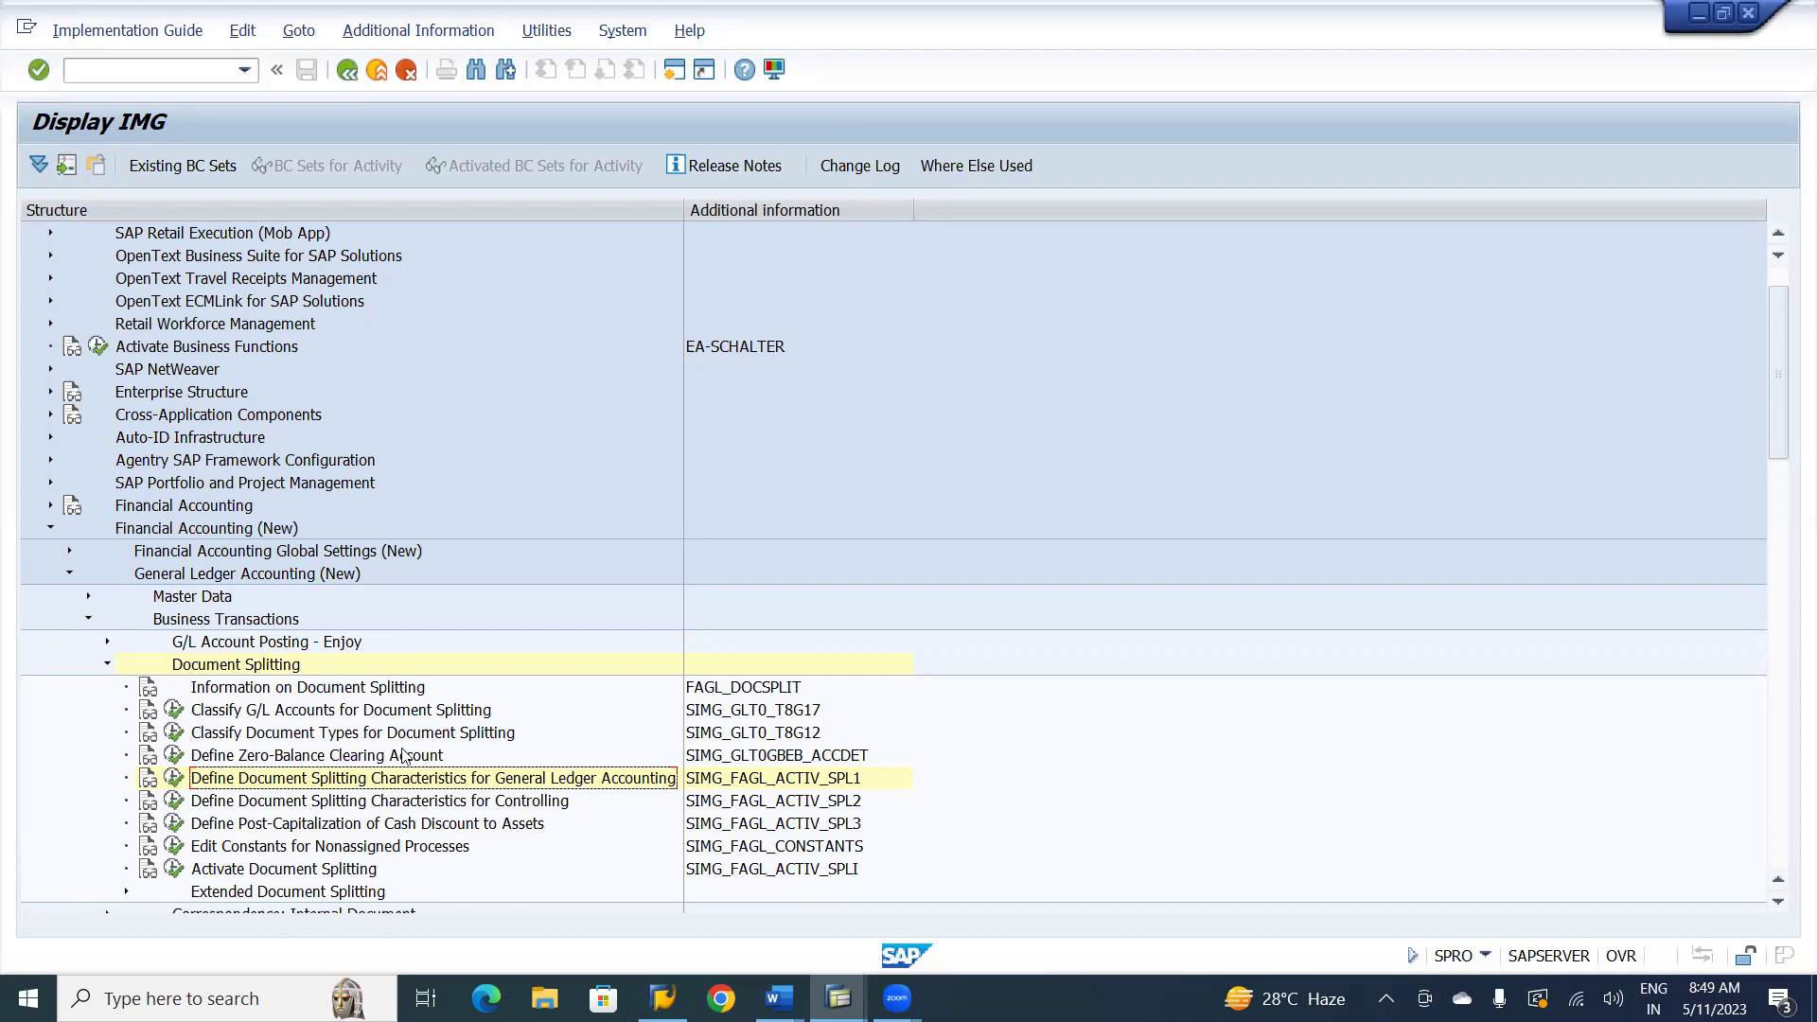
pyautogui.click(175, 778)
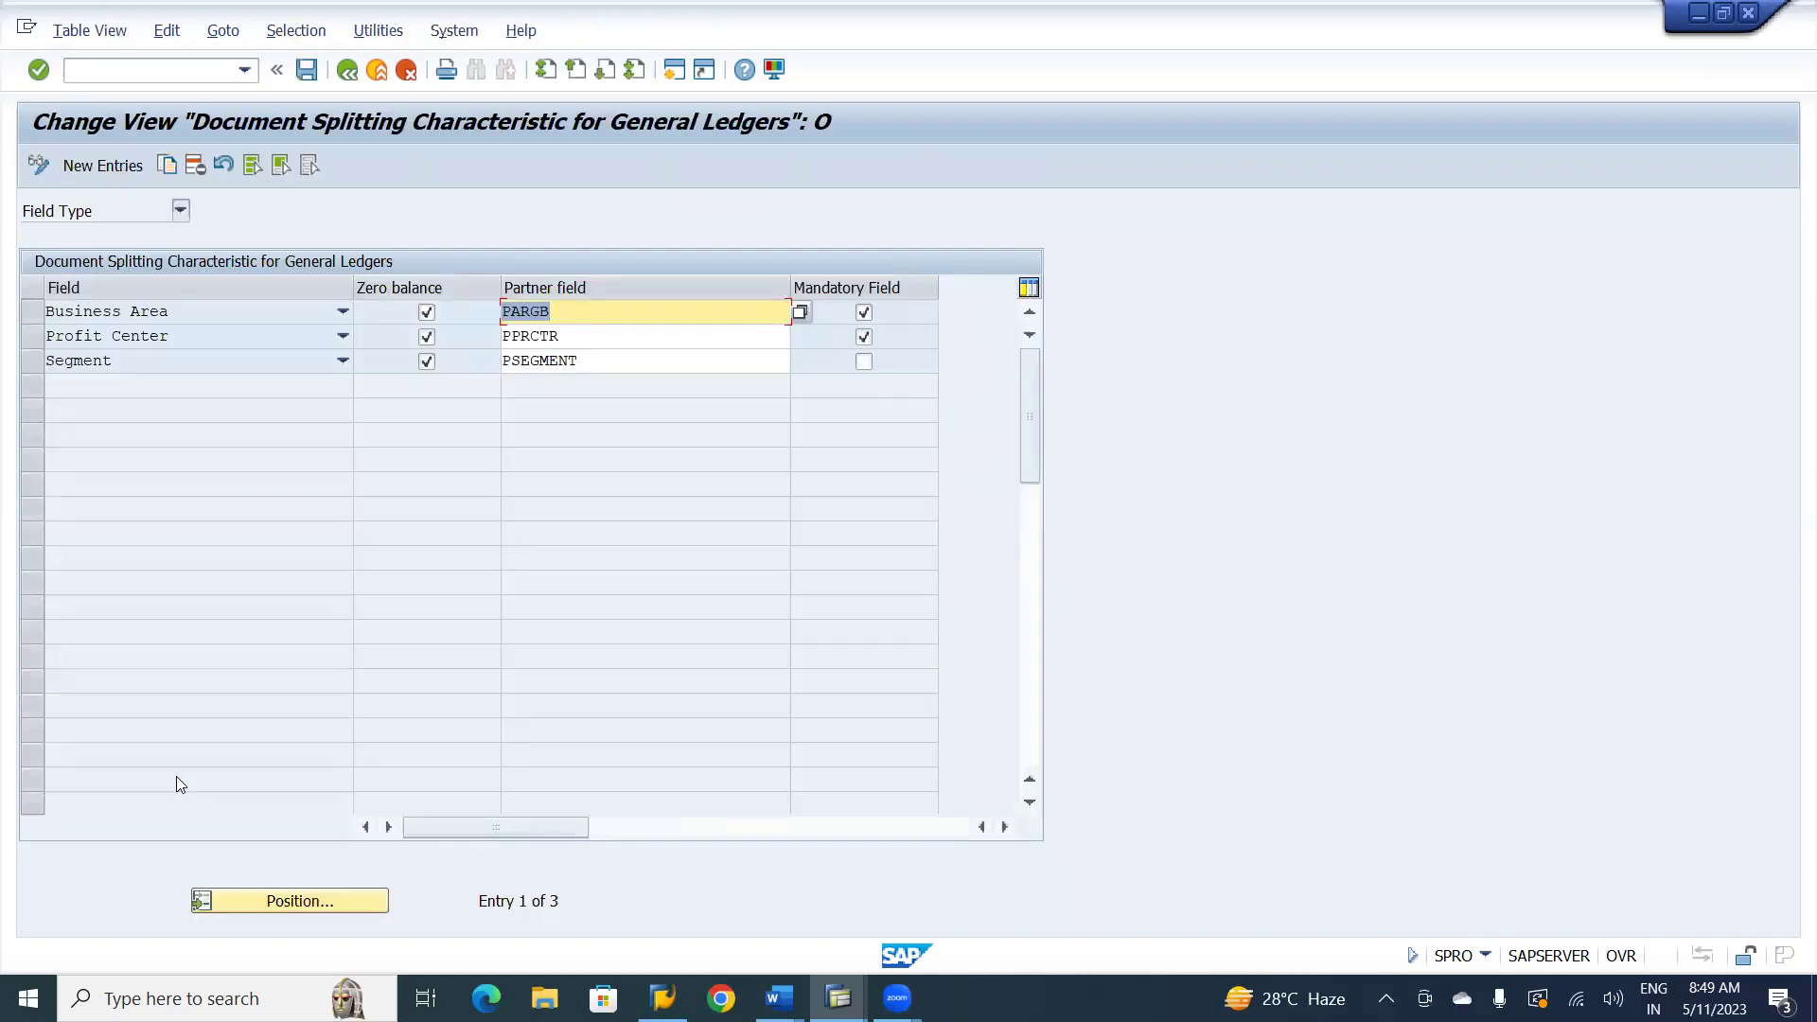
pyautogui.click(350, 78)
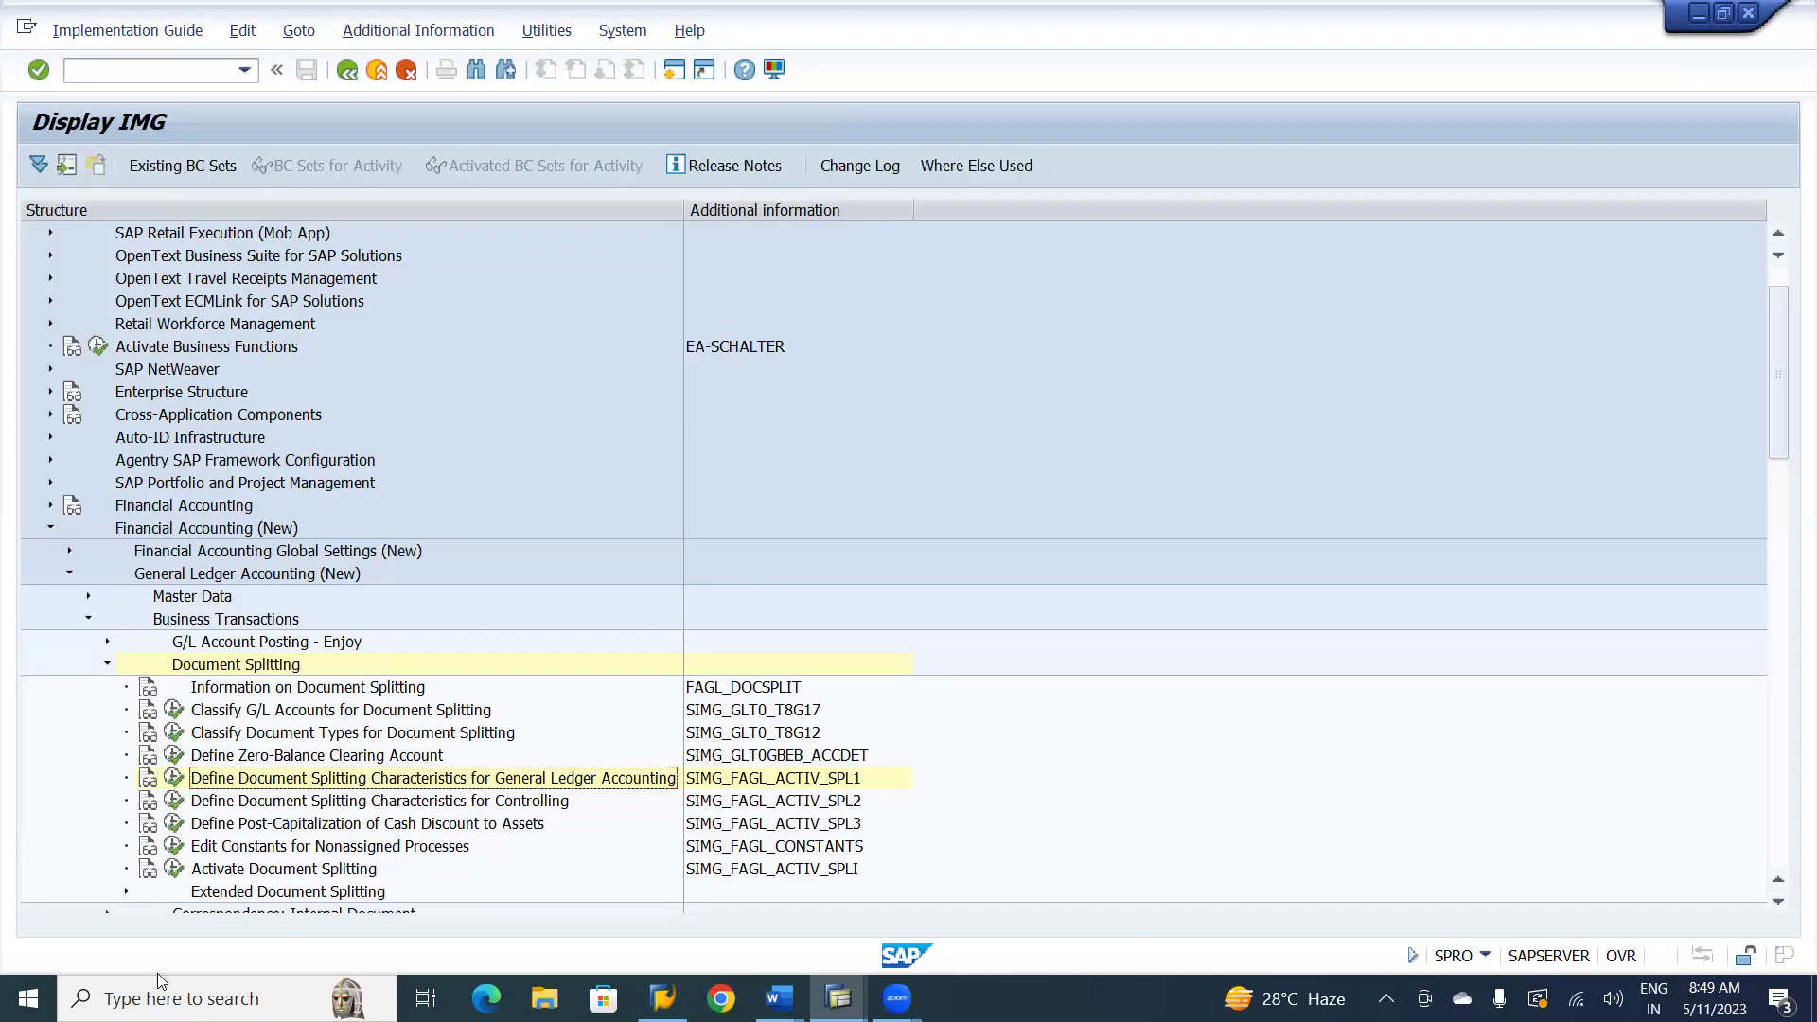
# - Review the fields in Define Document Splitting Characteristics for Controlling, save, and return to the IMG
pyautogui.click(174, 802)
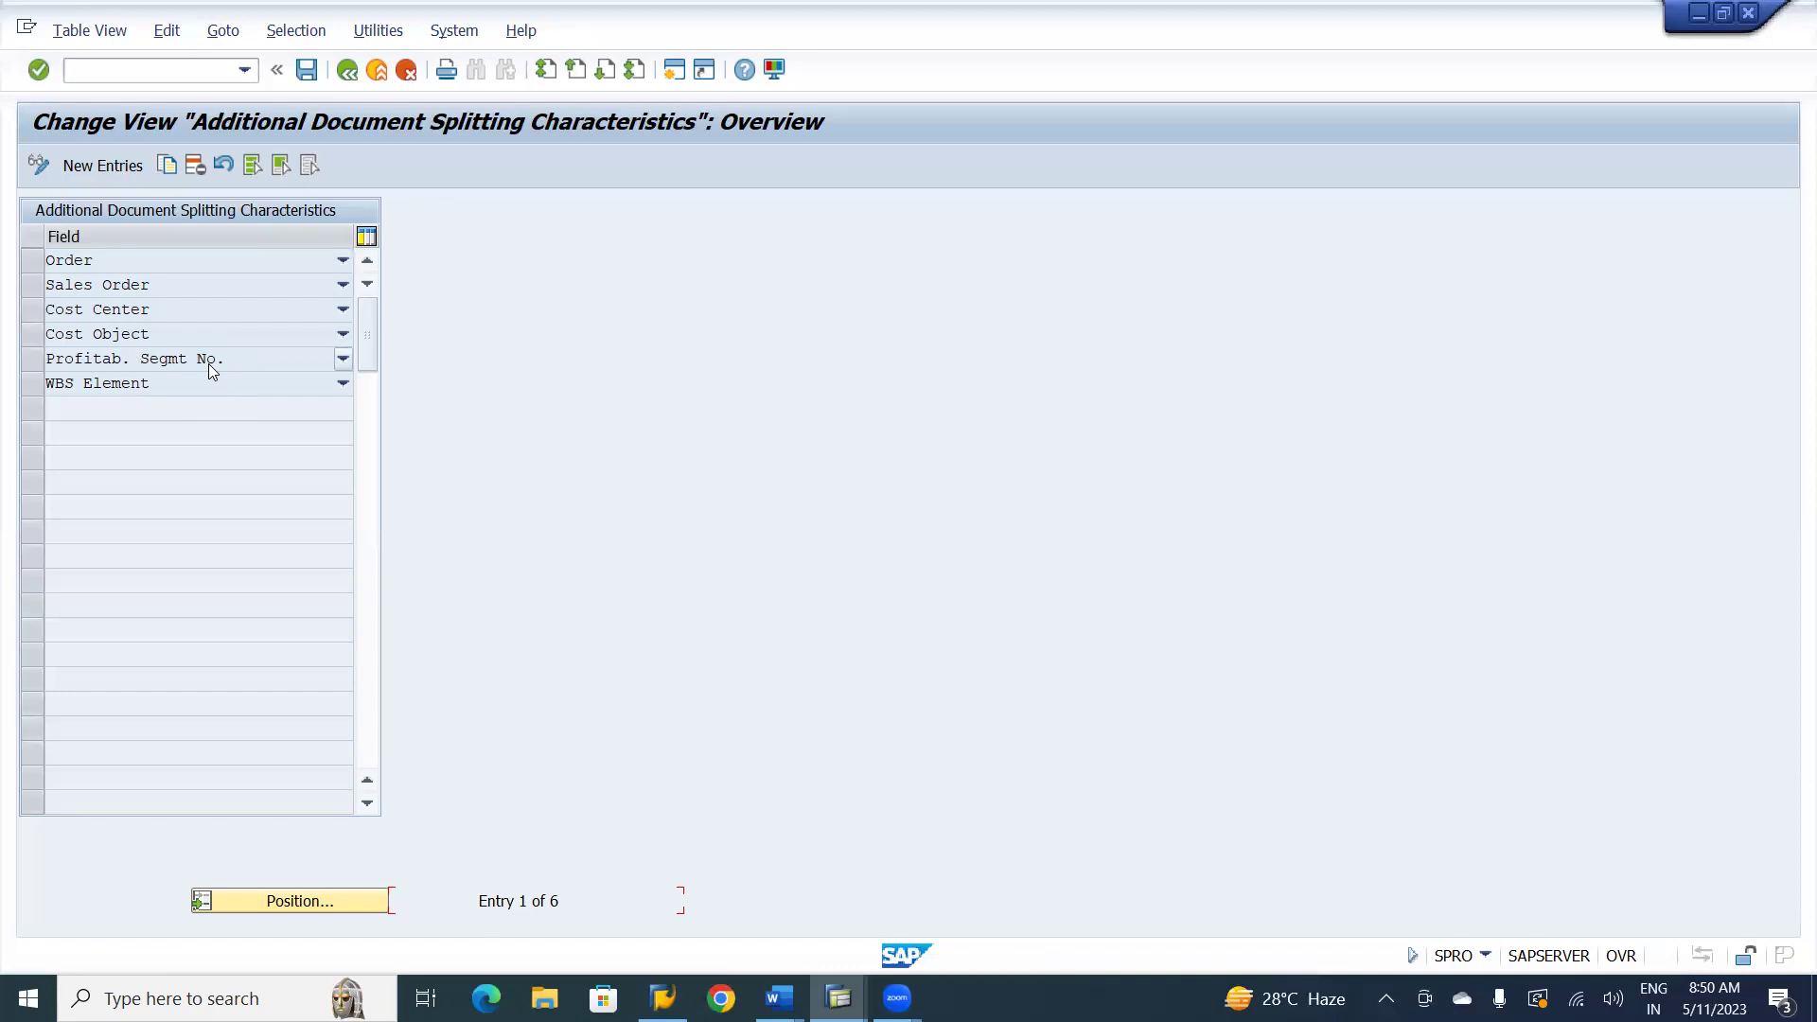
pyautogui.click(309, 70)
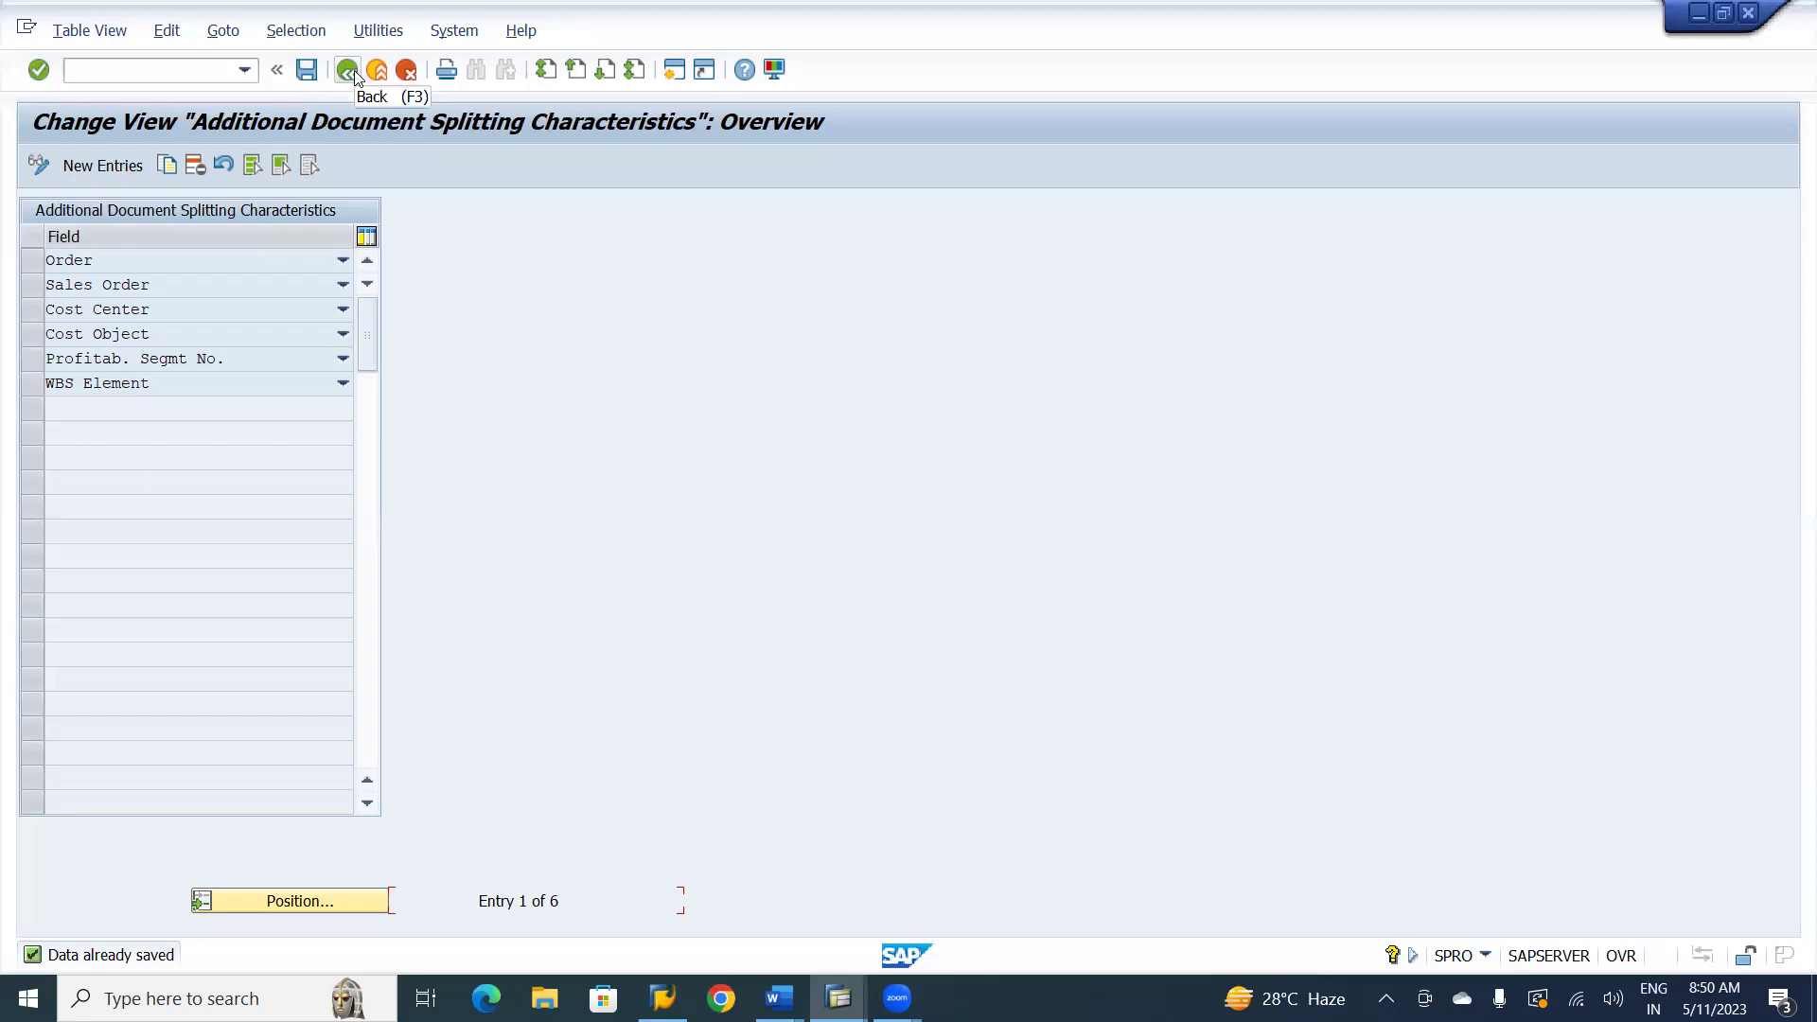
pyautogui.click(355, 75)
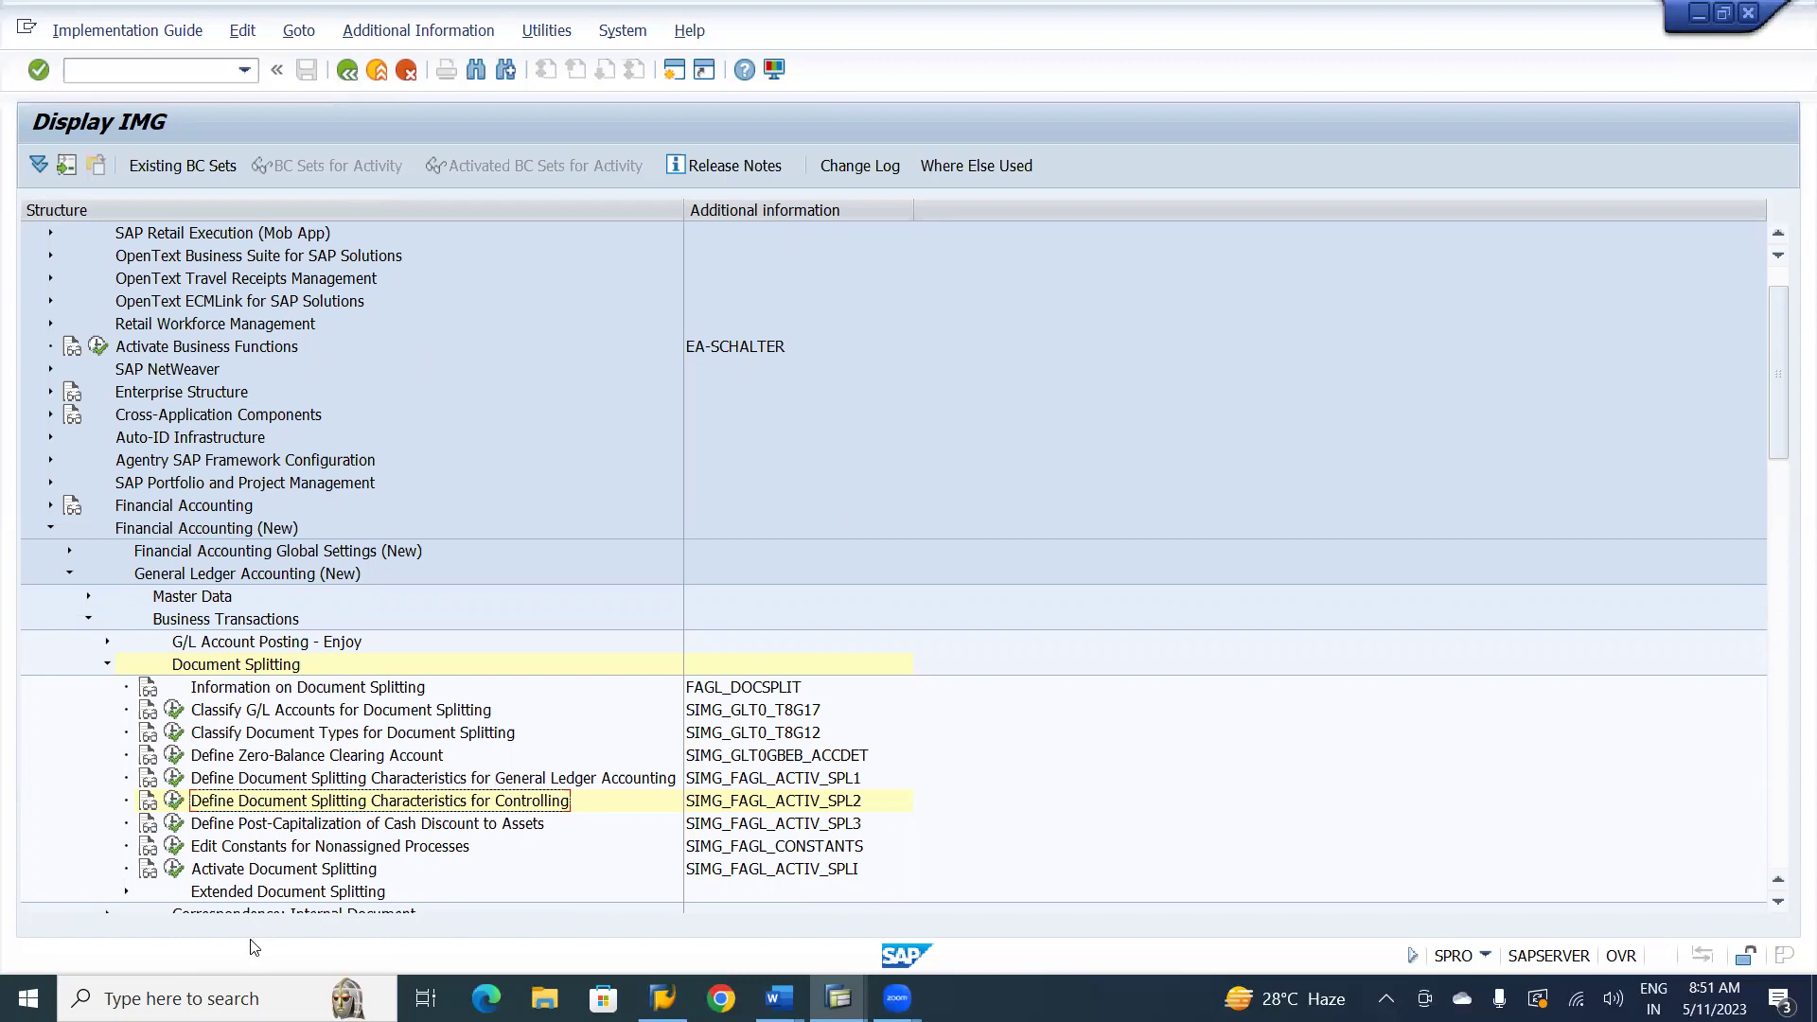
# - Open Activate Document Splitting and check the deactivation per company code, positioning the list at company code BI01
pyautogui.click(175, 869)
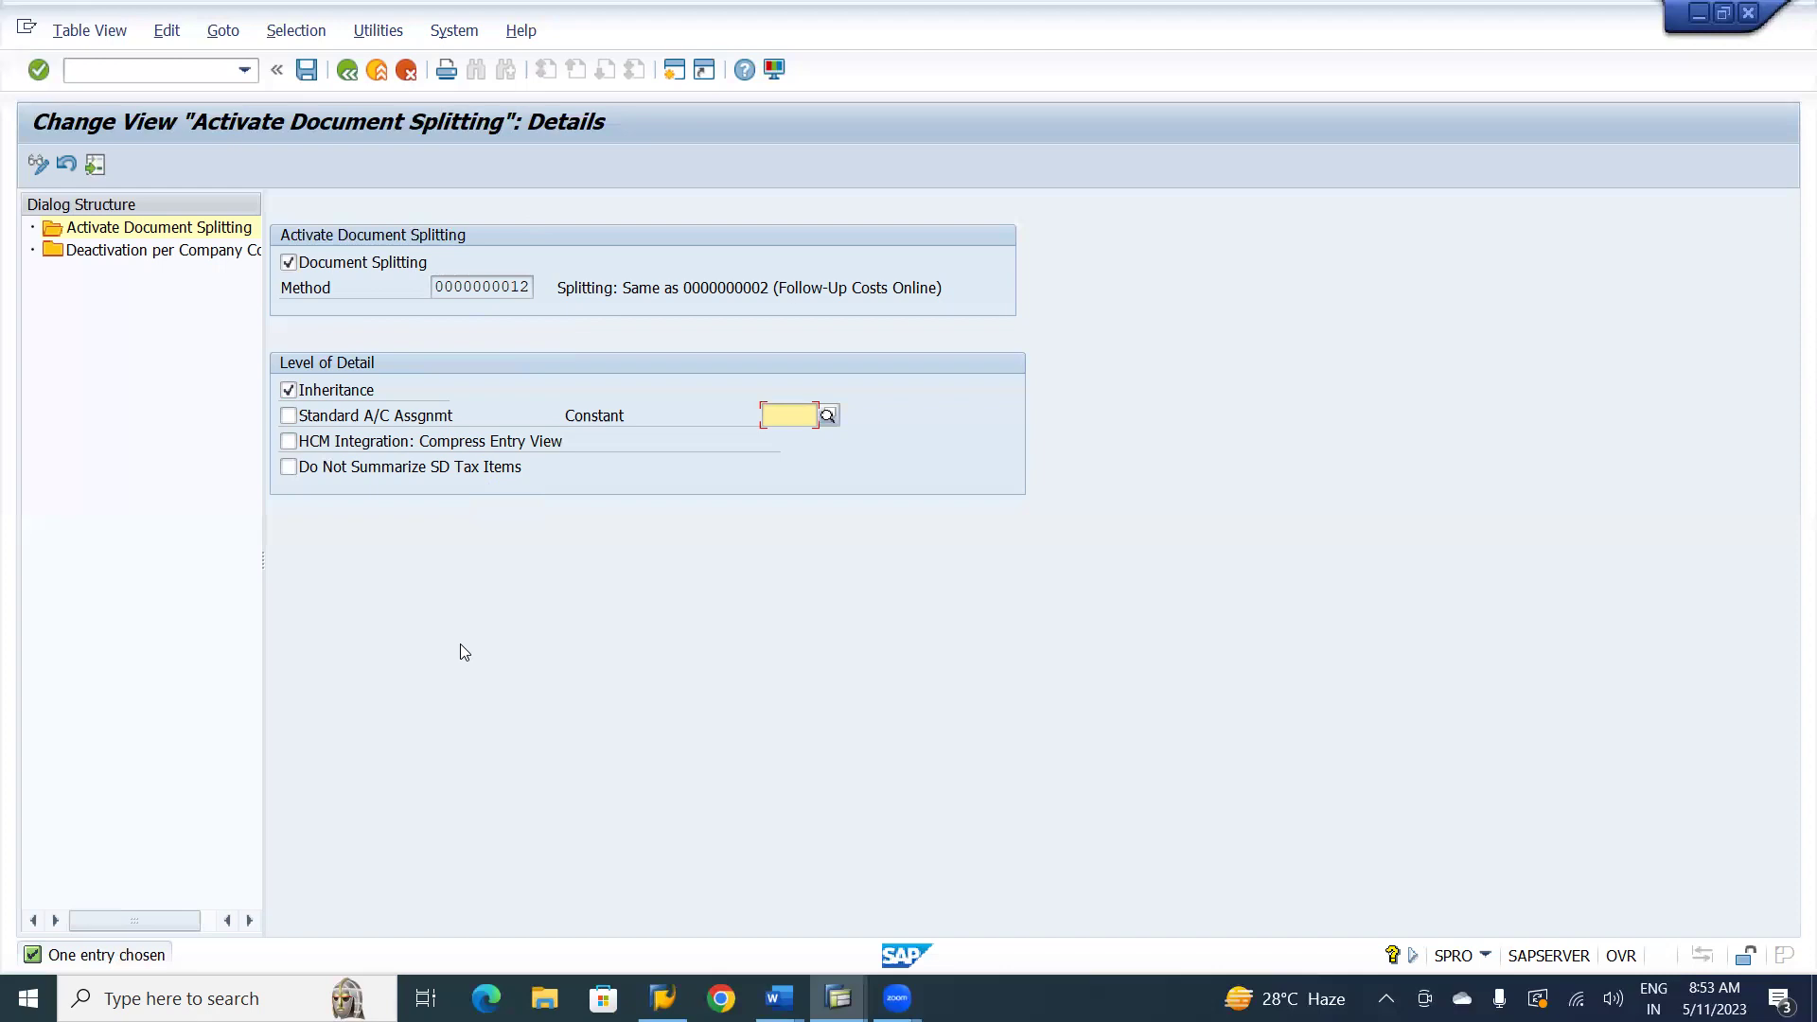
pyautogui.doubleClick(156, 253)
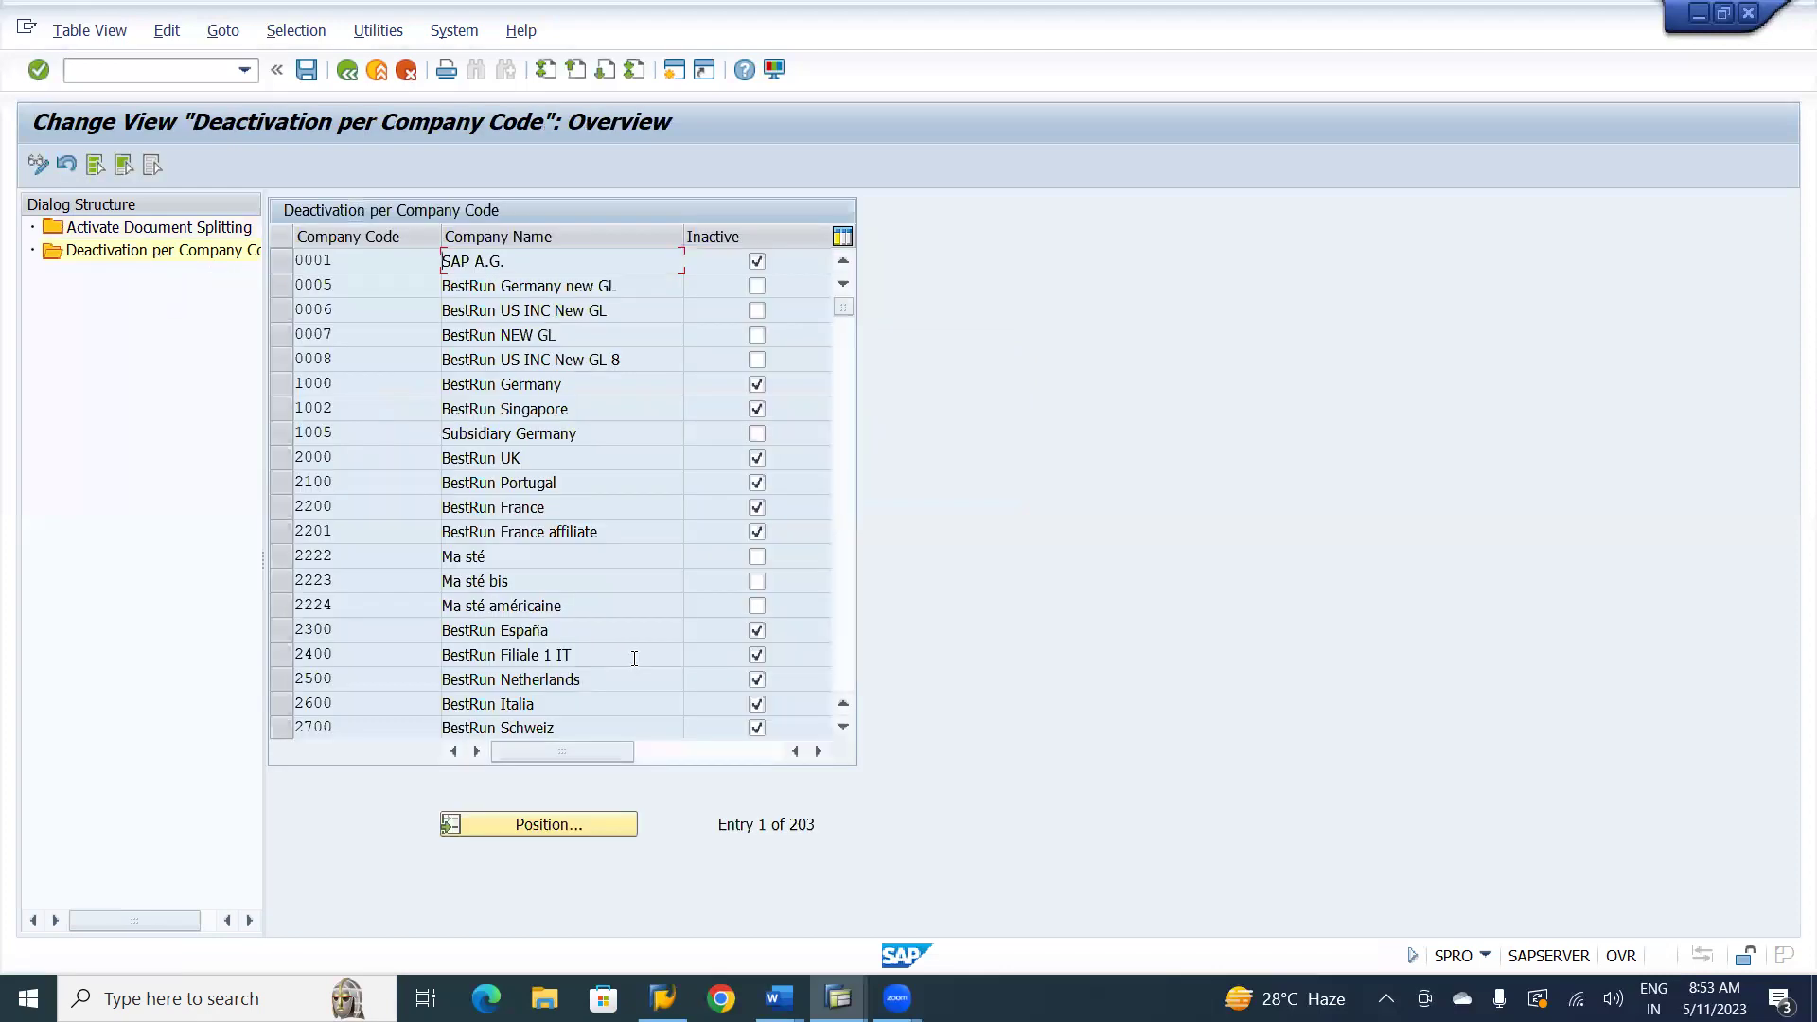
pyautogui.click(558, 826)
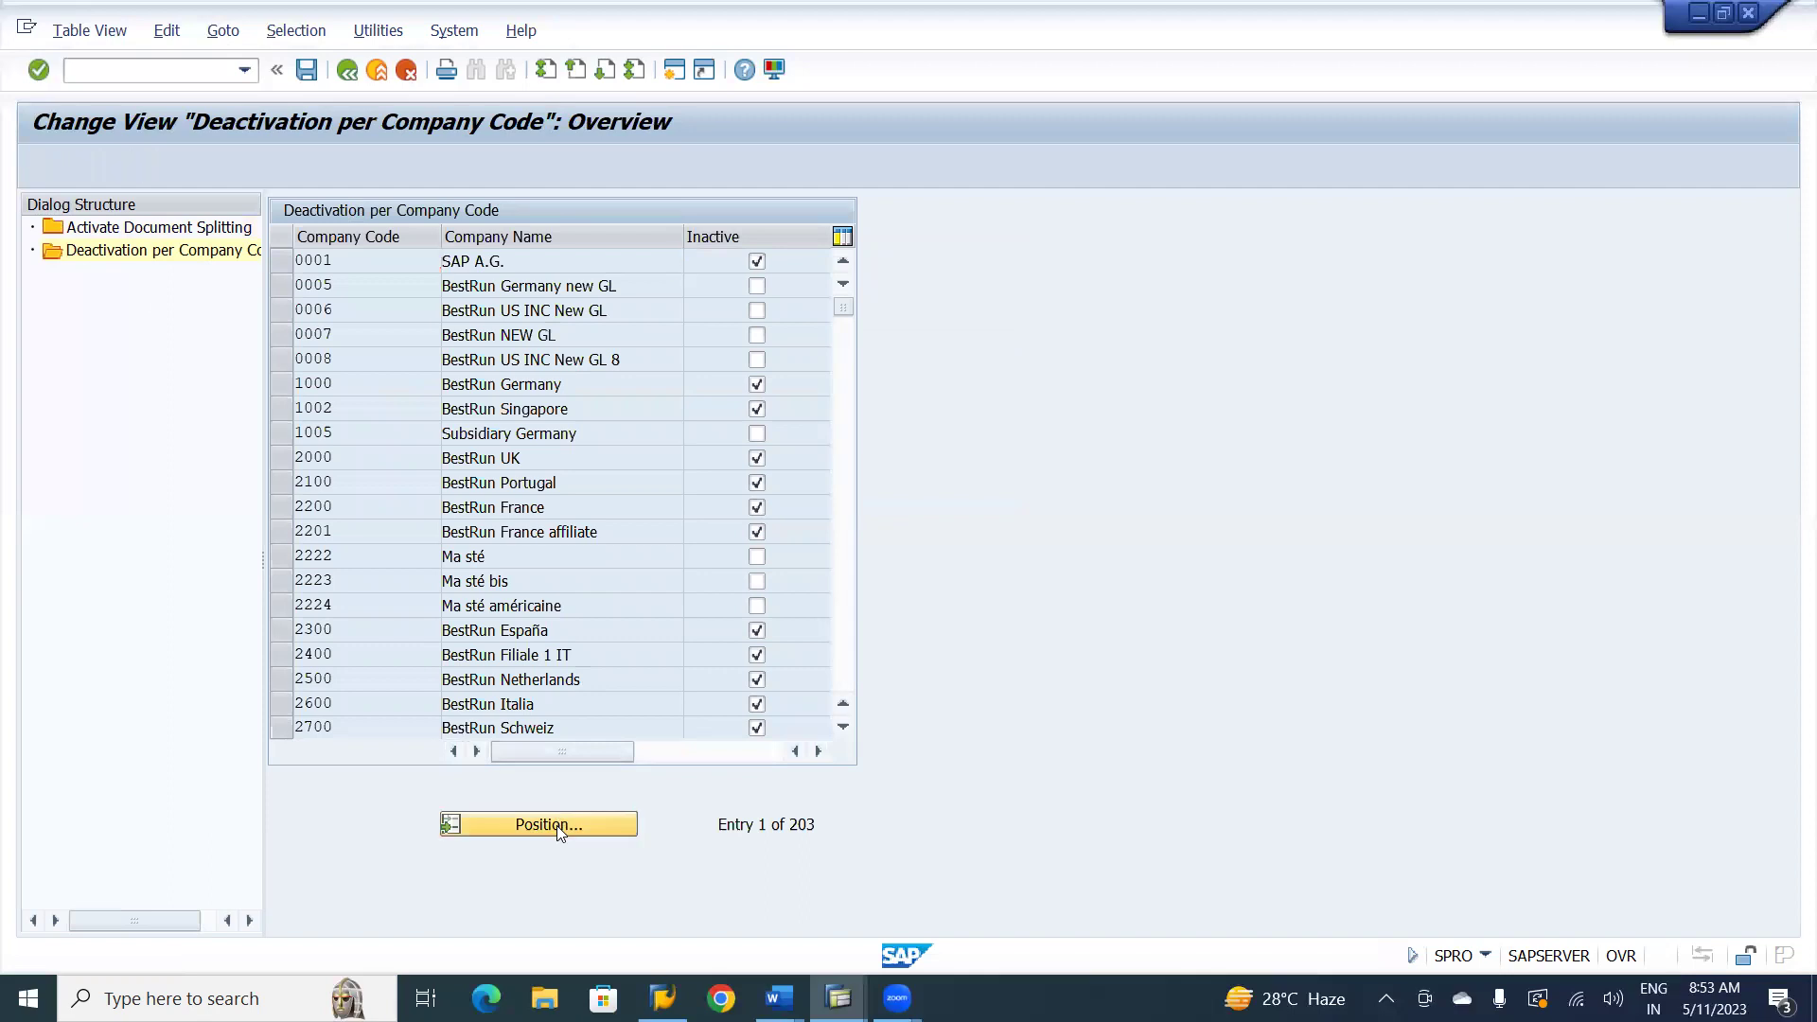
pyautogui.write('b')
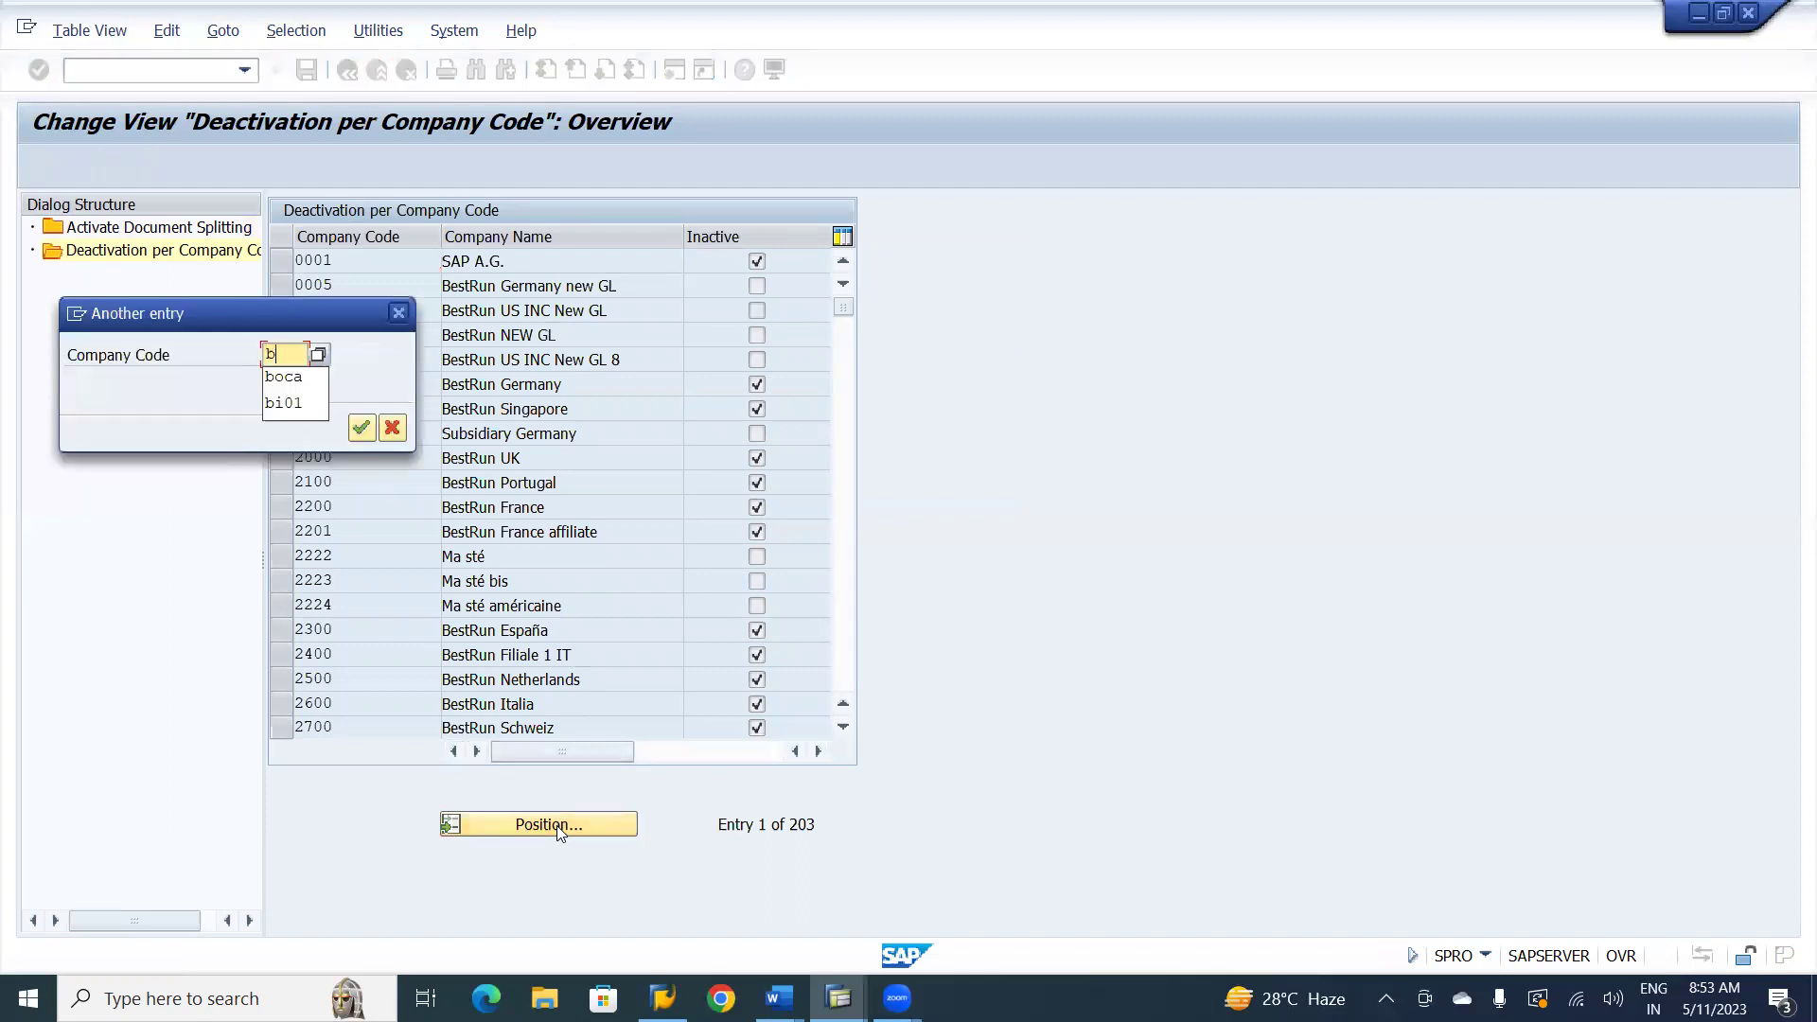
pyautogui.write('i01')
pyautogui.press('Return')
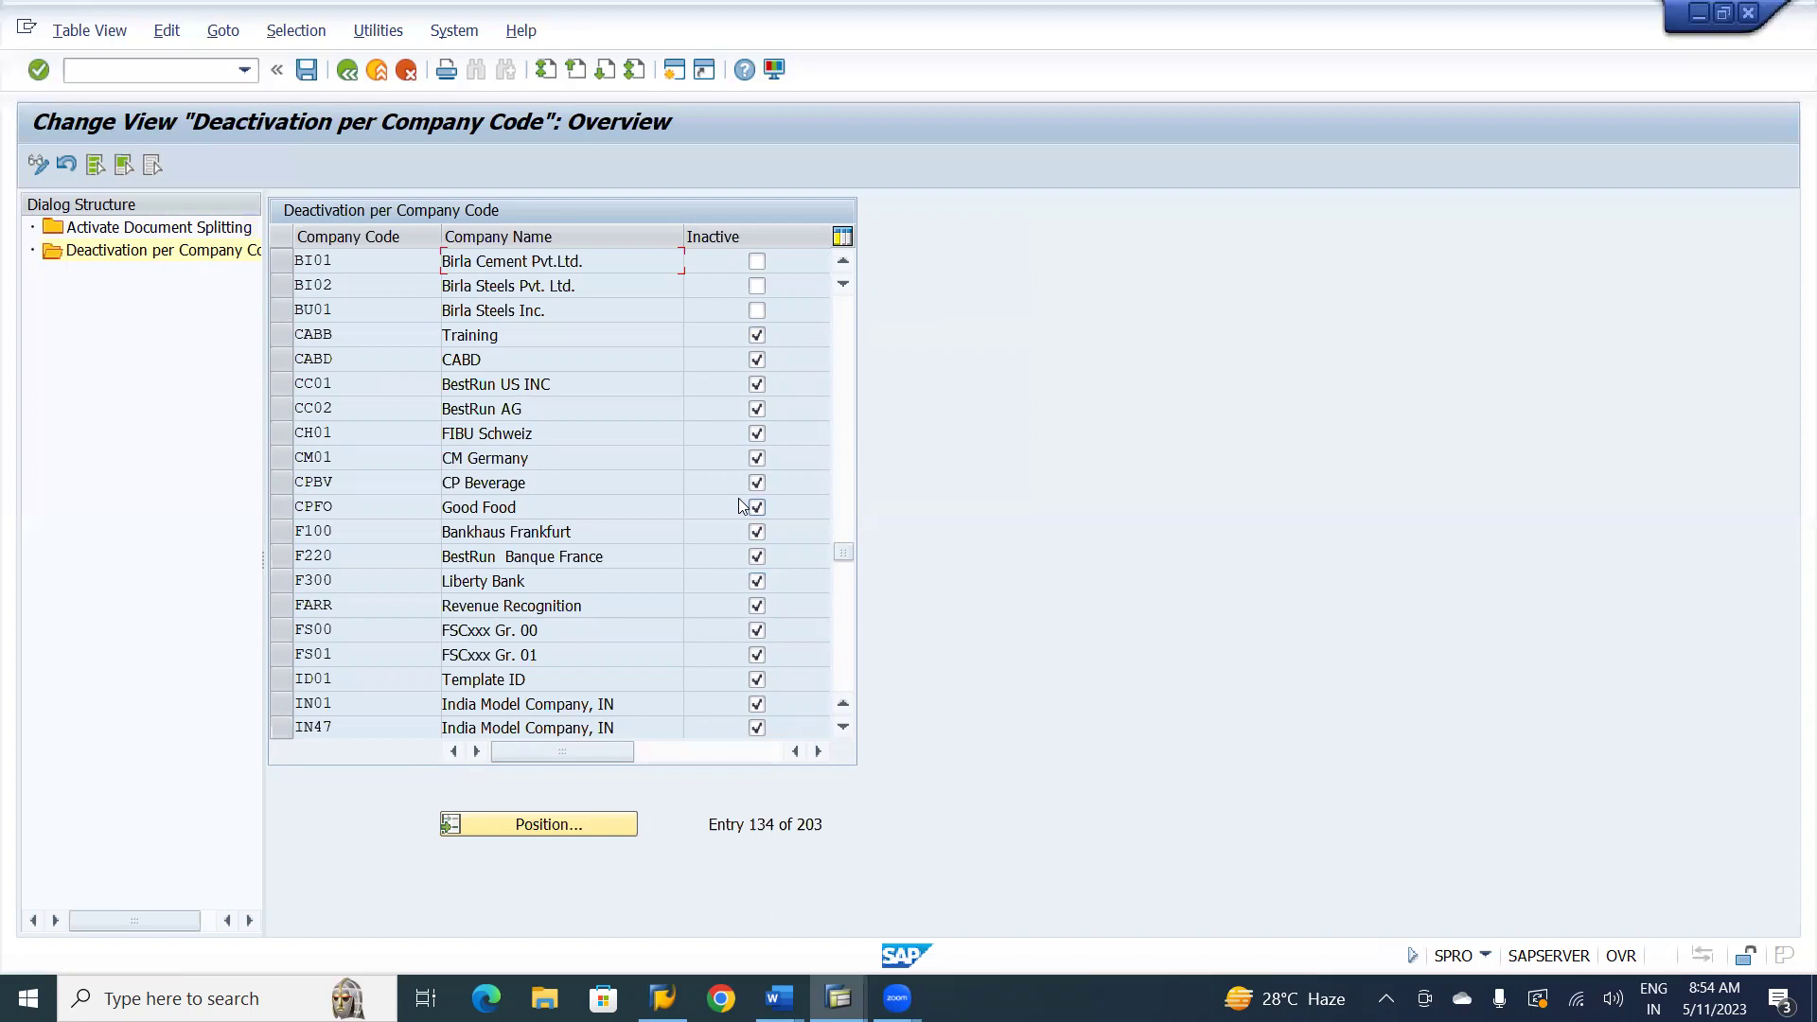
# - Save the deactivation per company code settings and return to the IMG structure
pyautogui.click(307, 70)
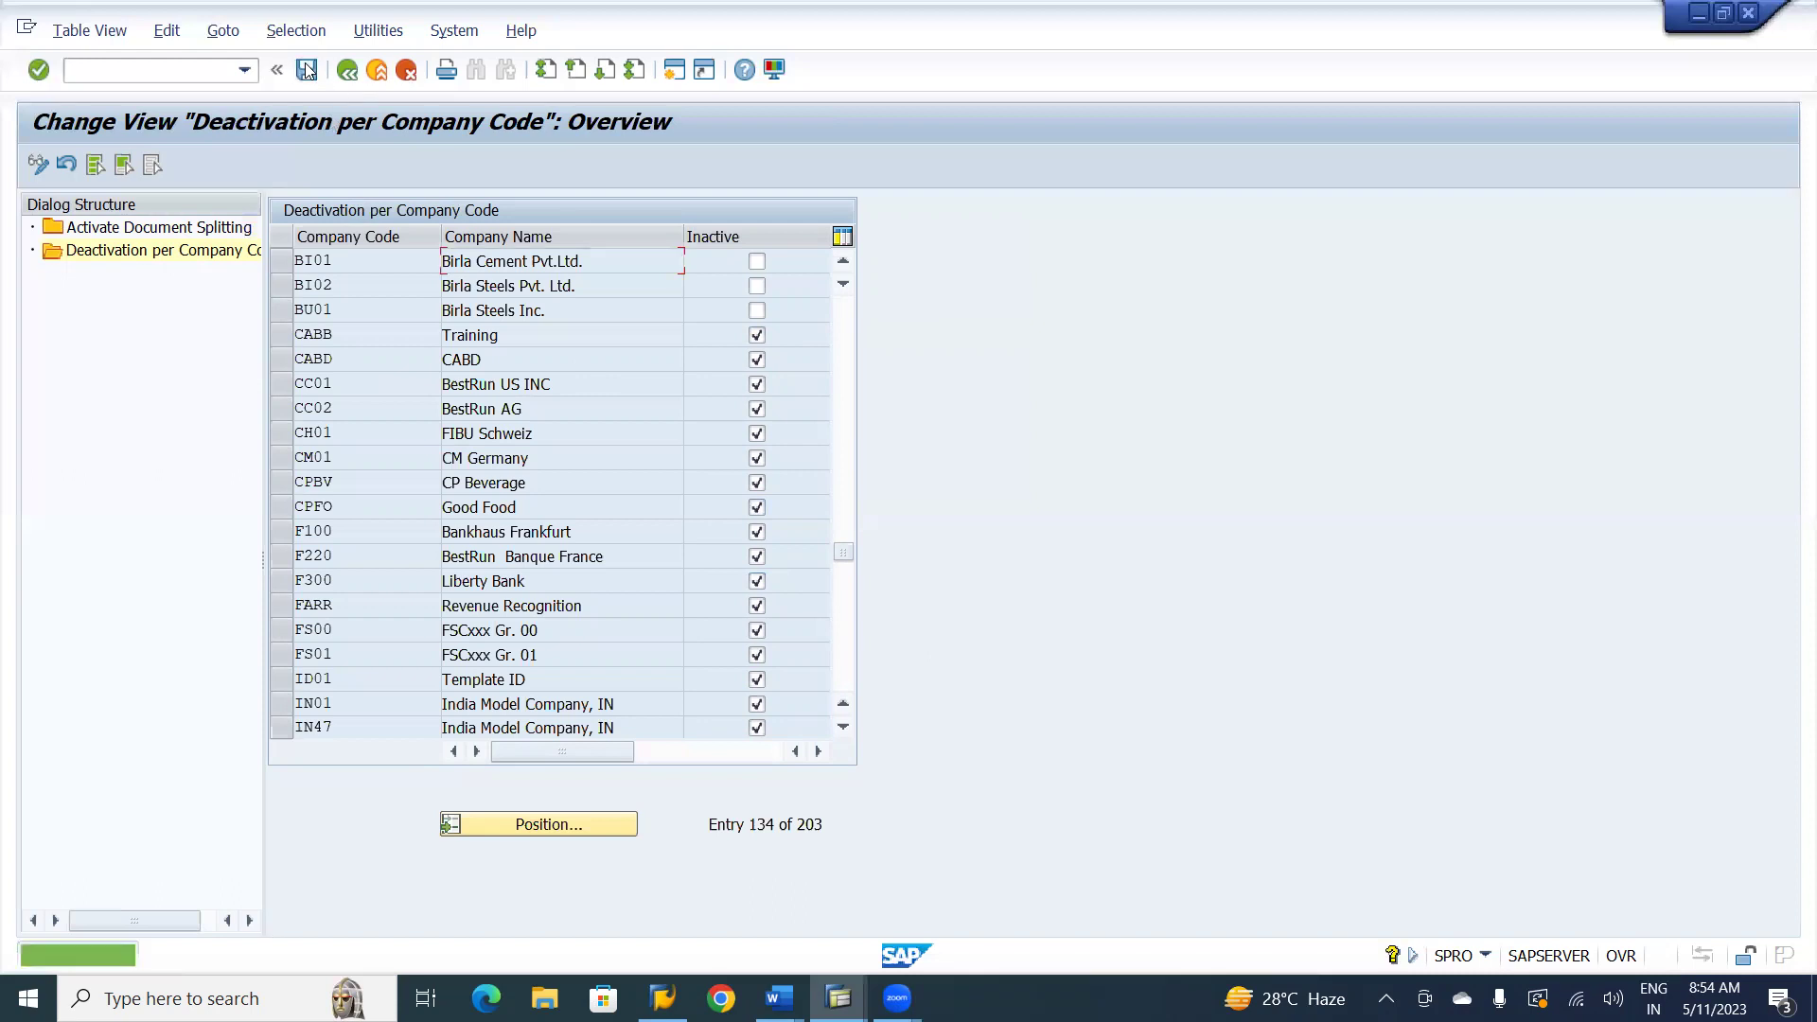
pyautogui.click(346, 76)
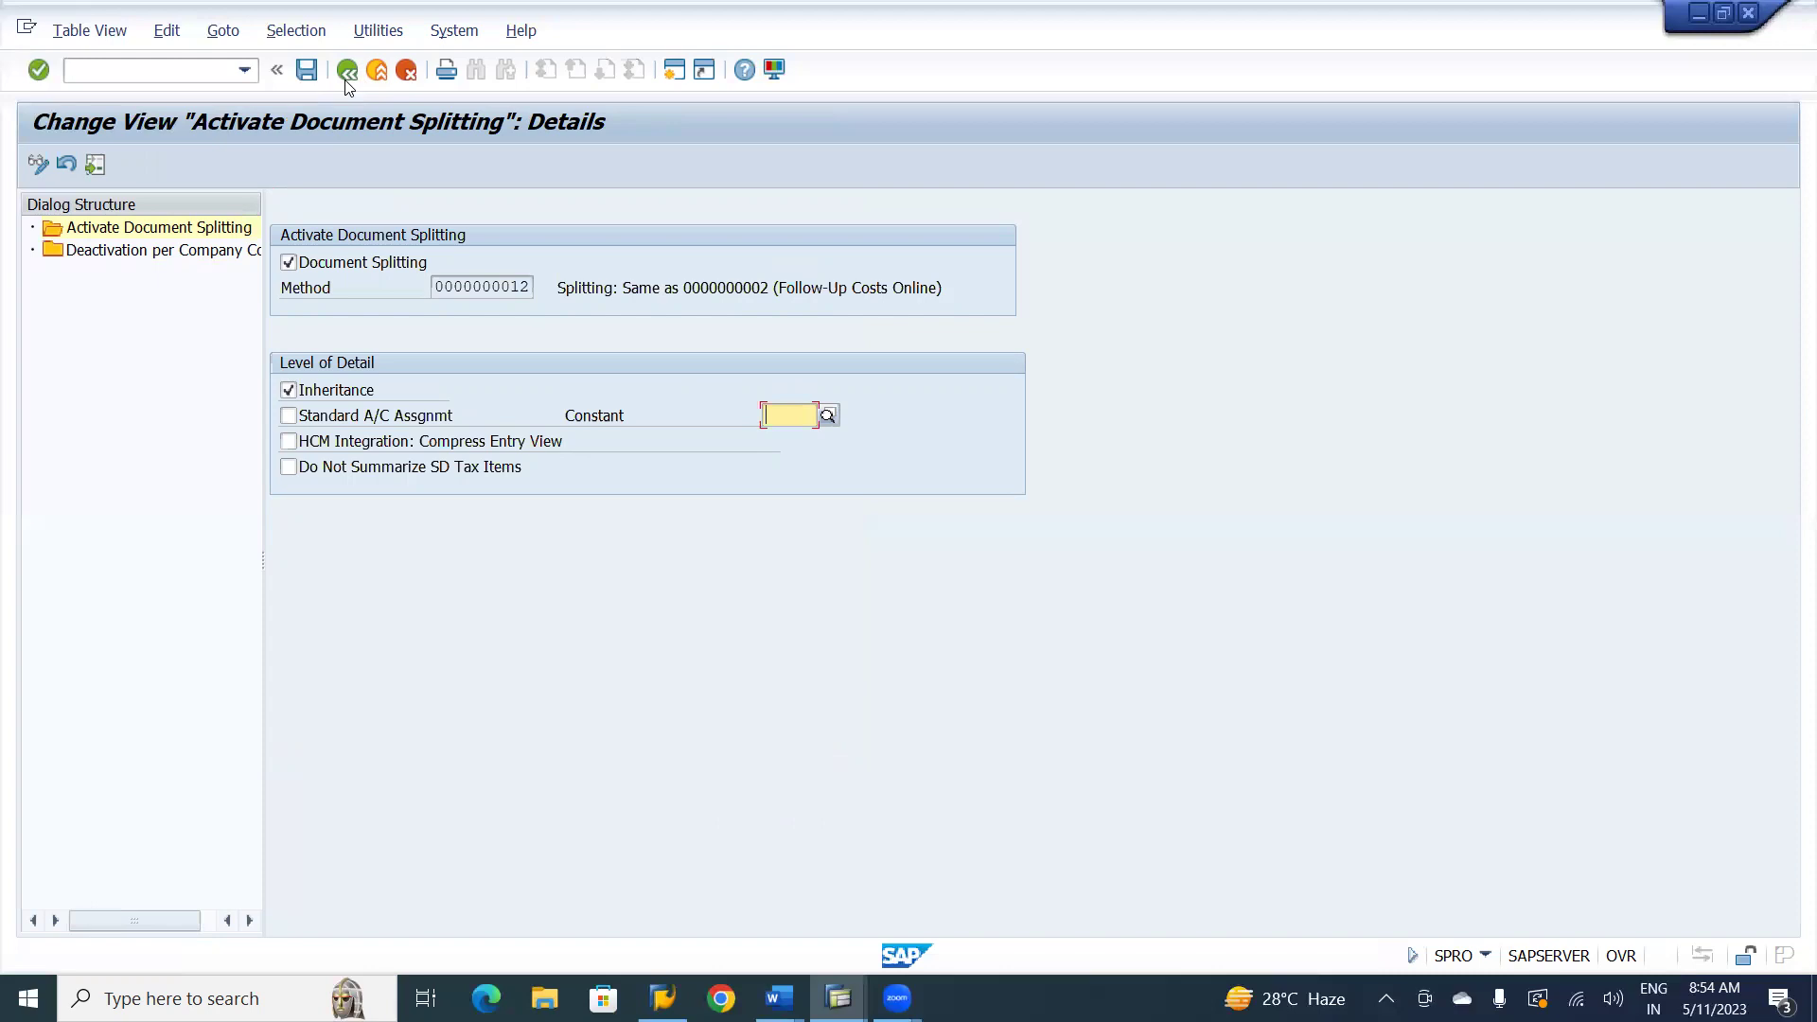
pyautogui.click(342, 75)
pyautogui.click(346, 73)
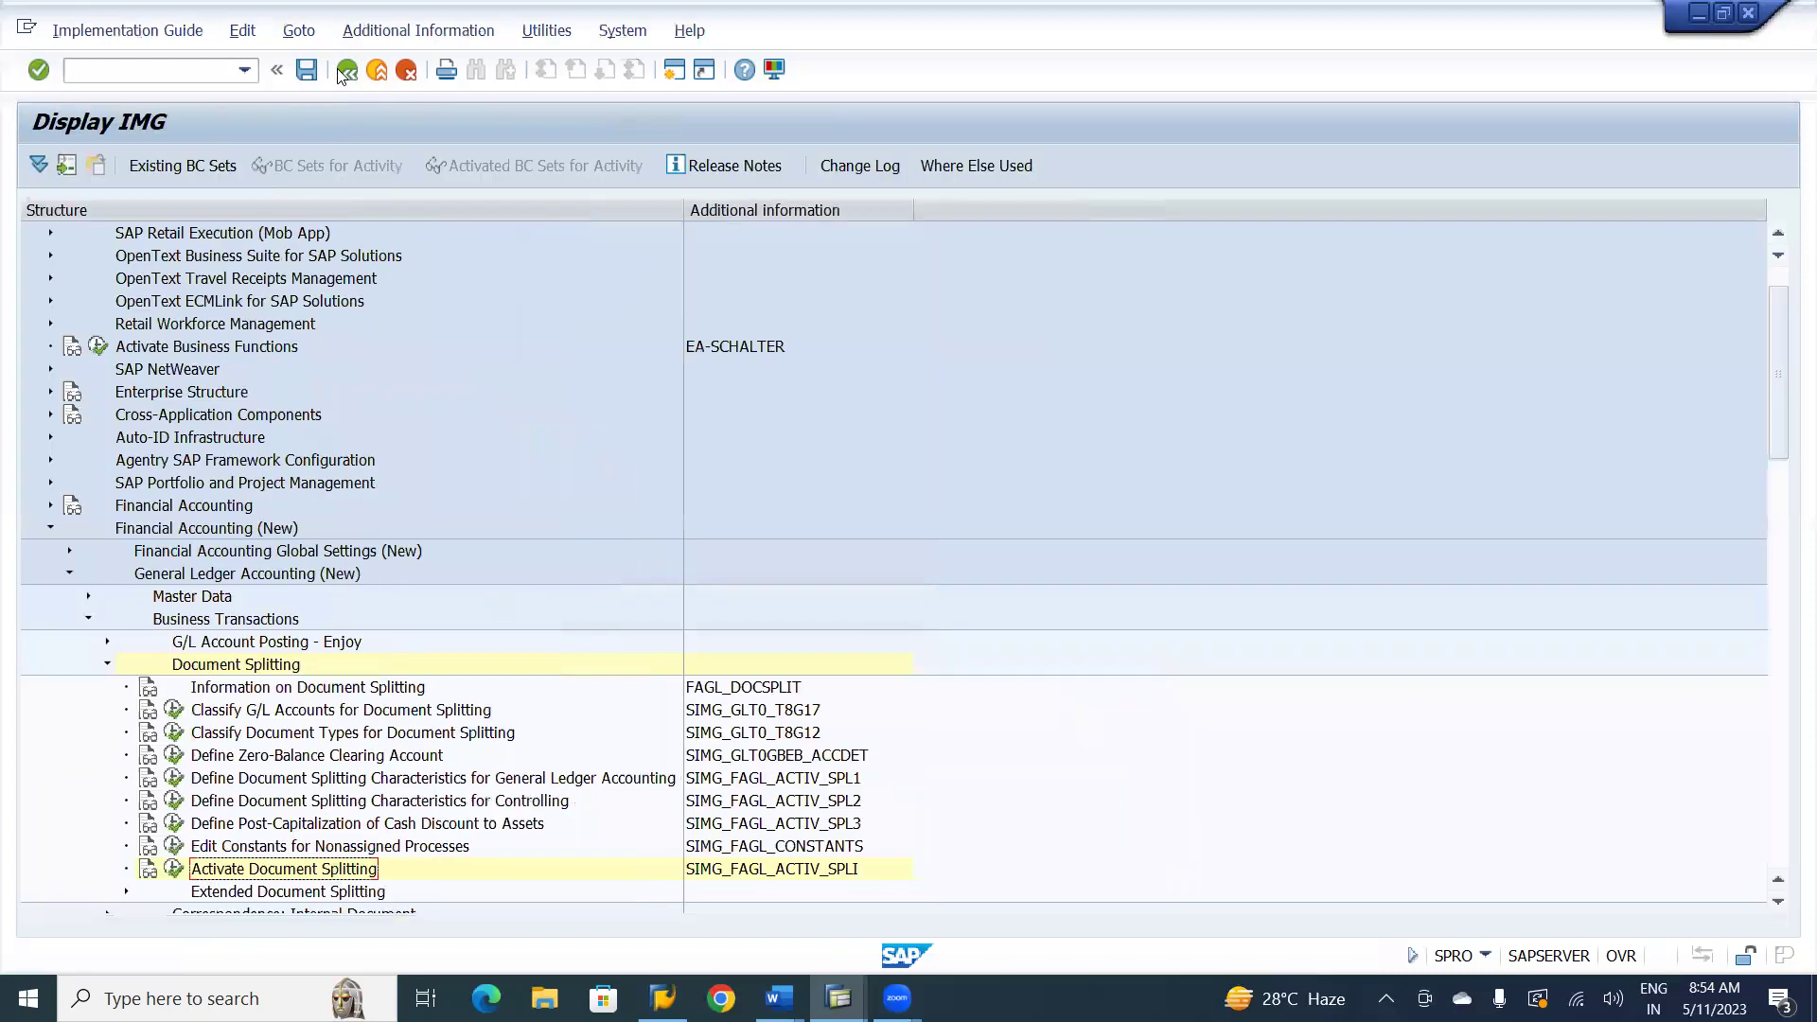